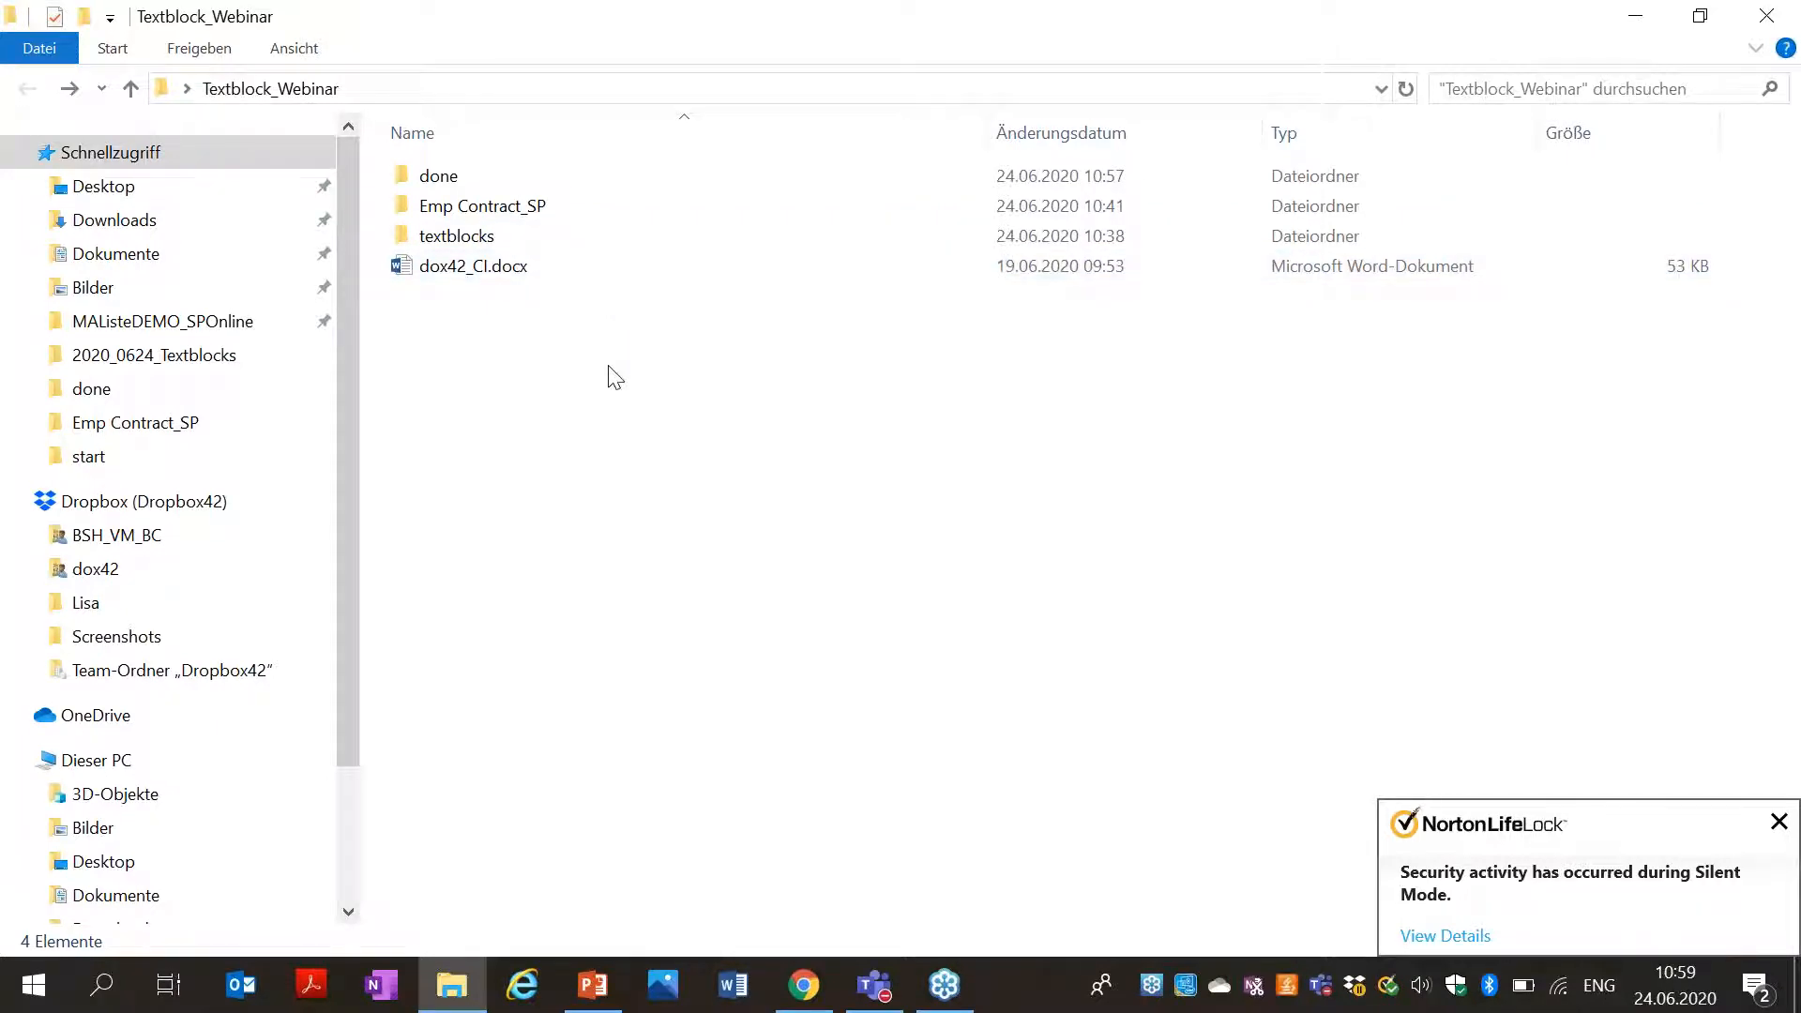
# Open dox42_CI.docx from the Textblock_Webinar folder in Word.
pyautogui.doubleClick(522, 267)
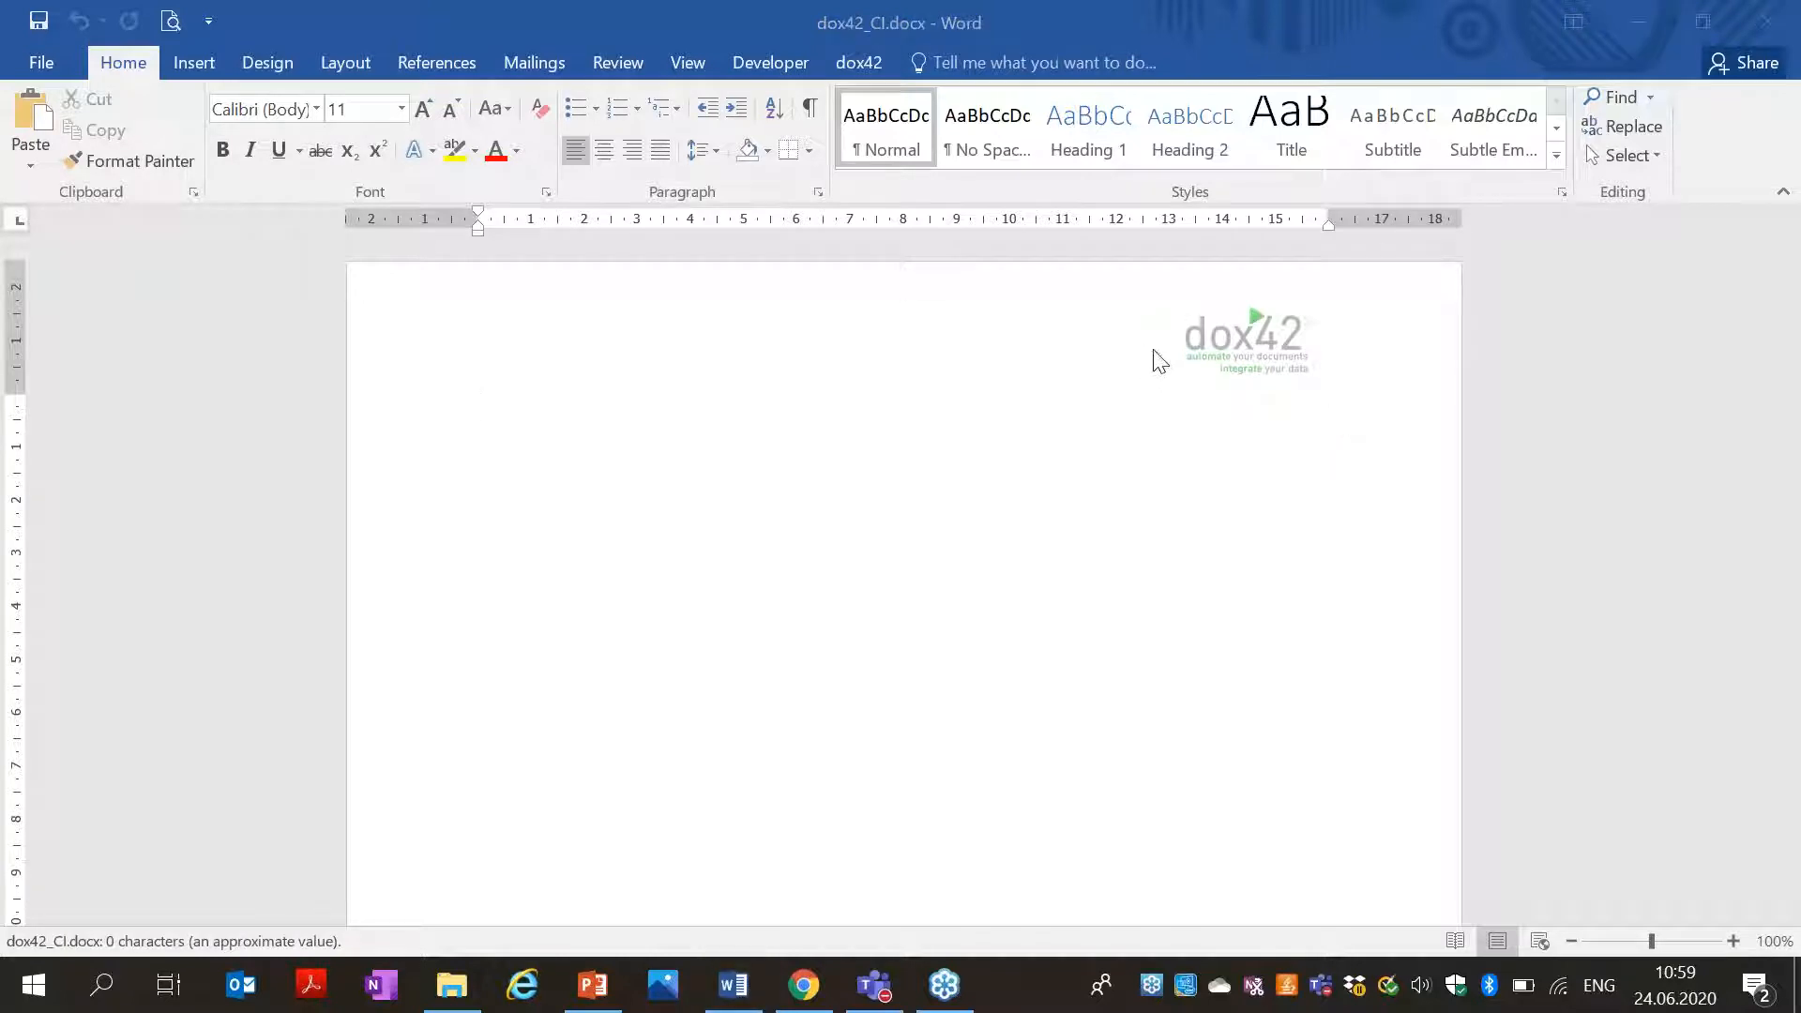
# Type 'This is the additional information to the contract:' at the top of the page.
pyautogui.scroll(-5, 1001, 358)
pyautogui.scroll(-5, 385, 586)
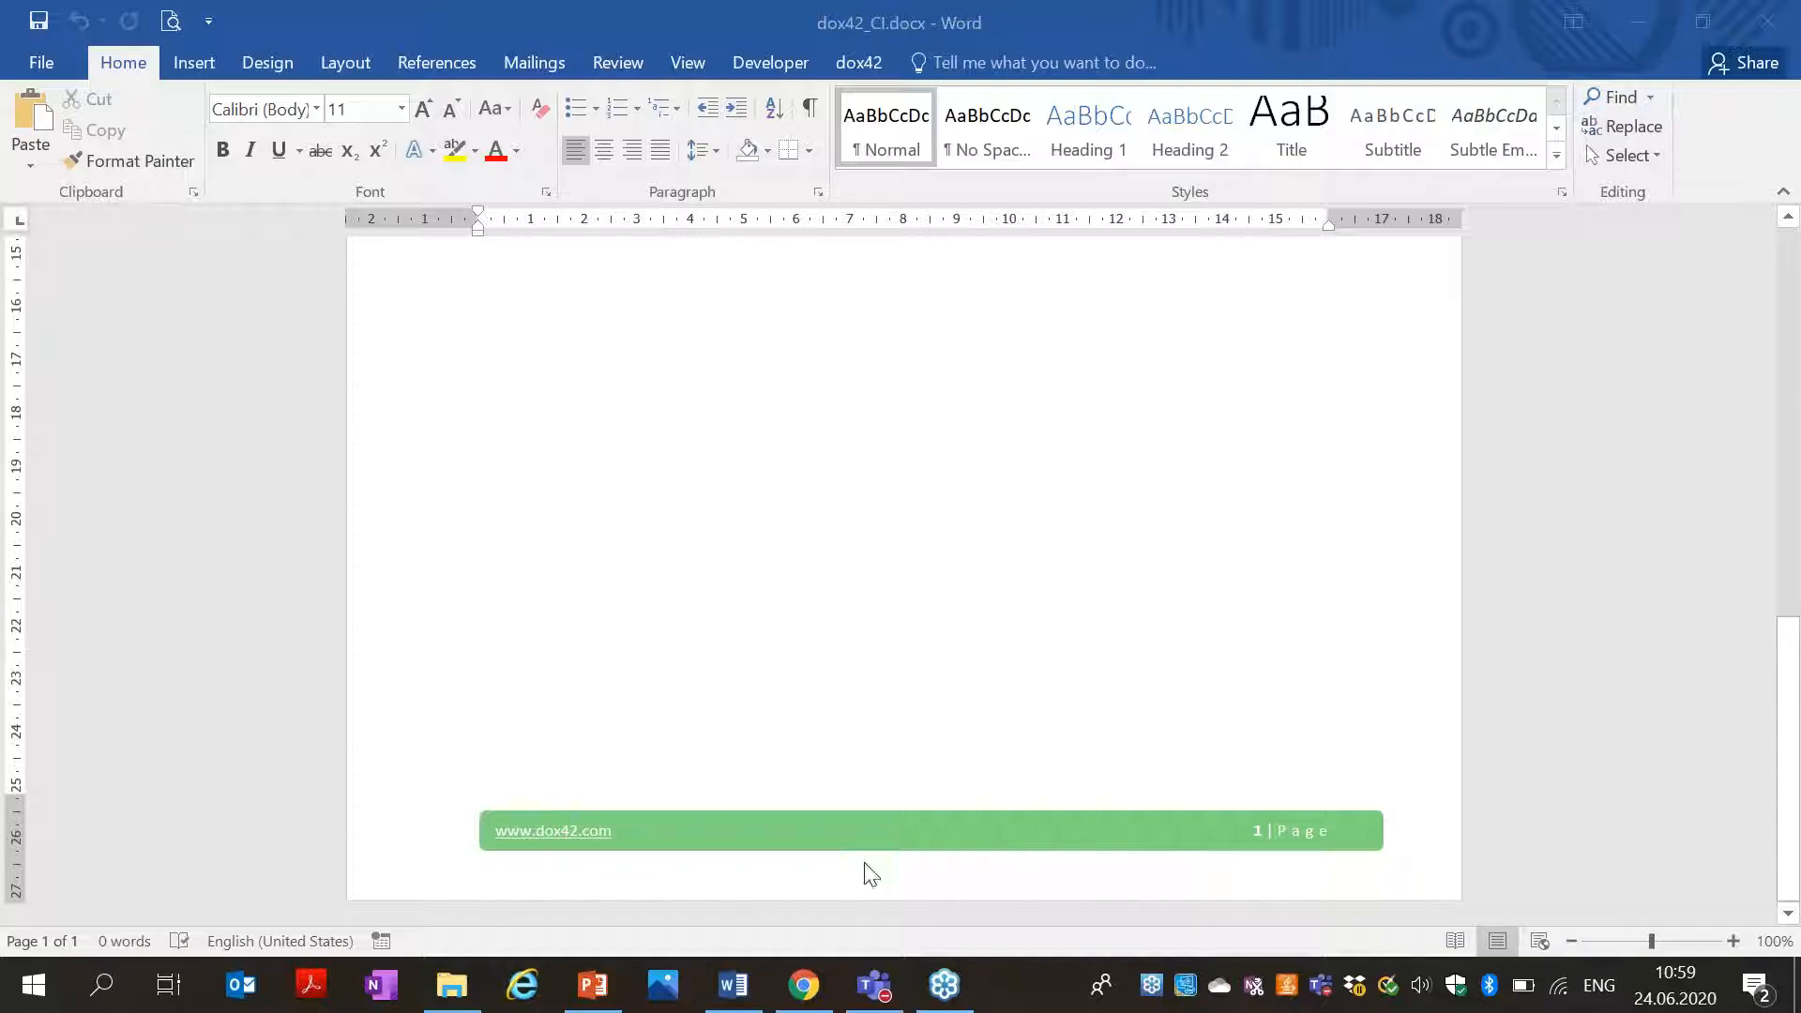
pyautogui.scroll(10, 844, 659)
pyautogui.scroll(1, 844, 619)
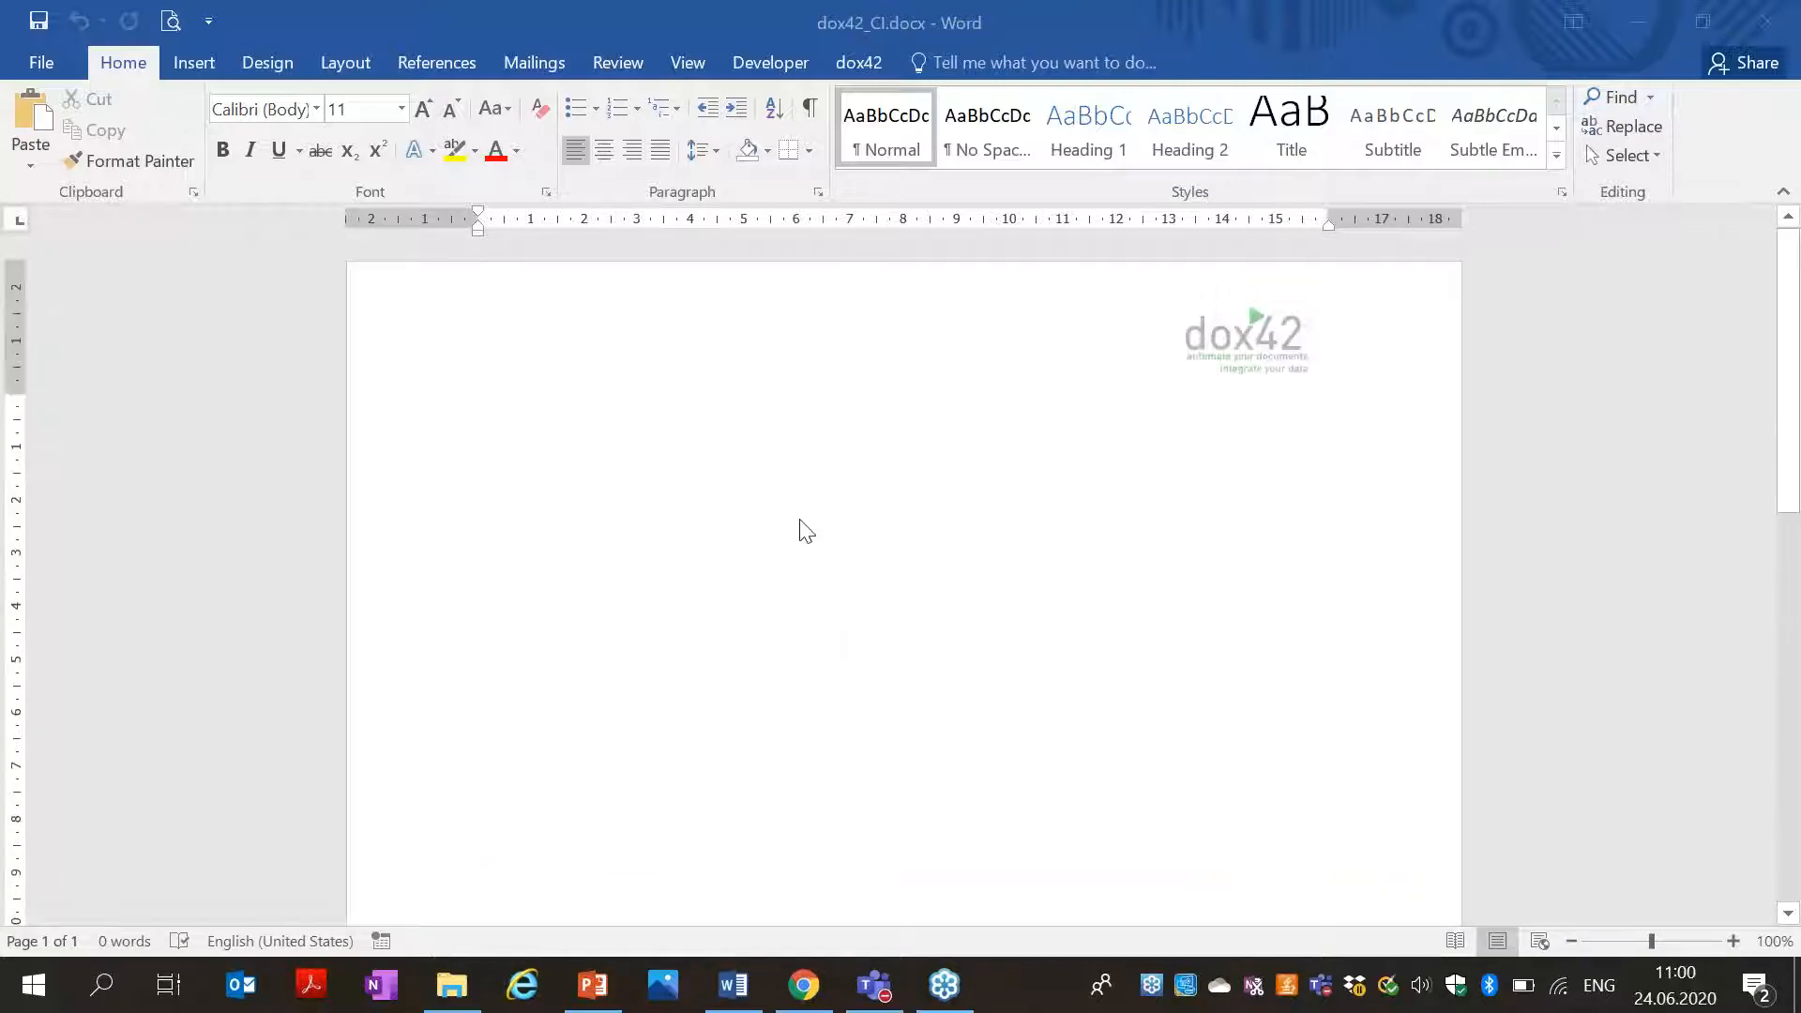
pyautogui.click(791, 509)
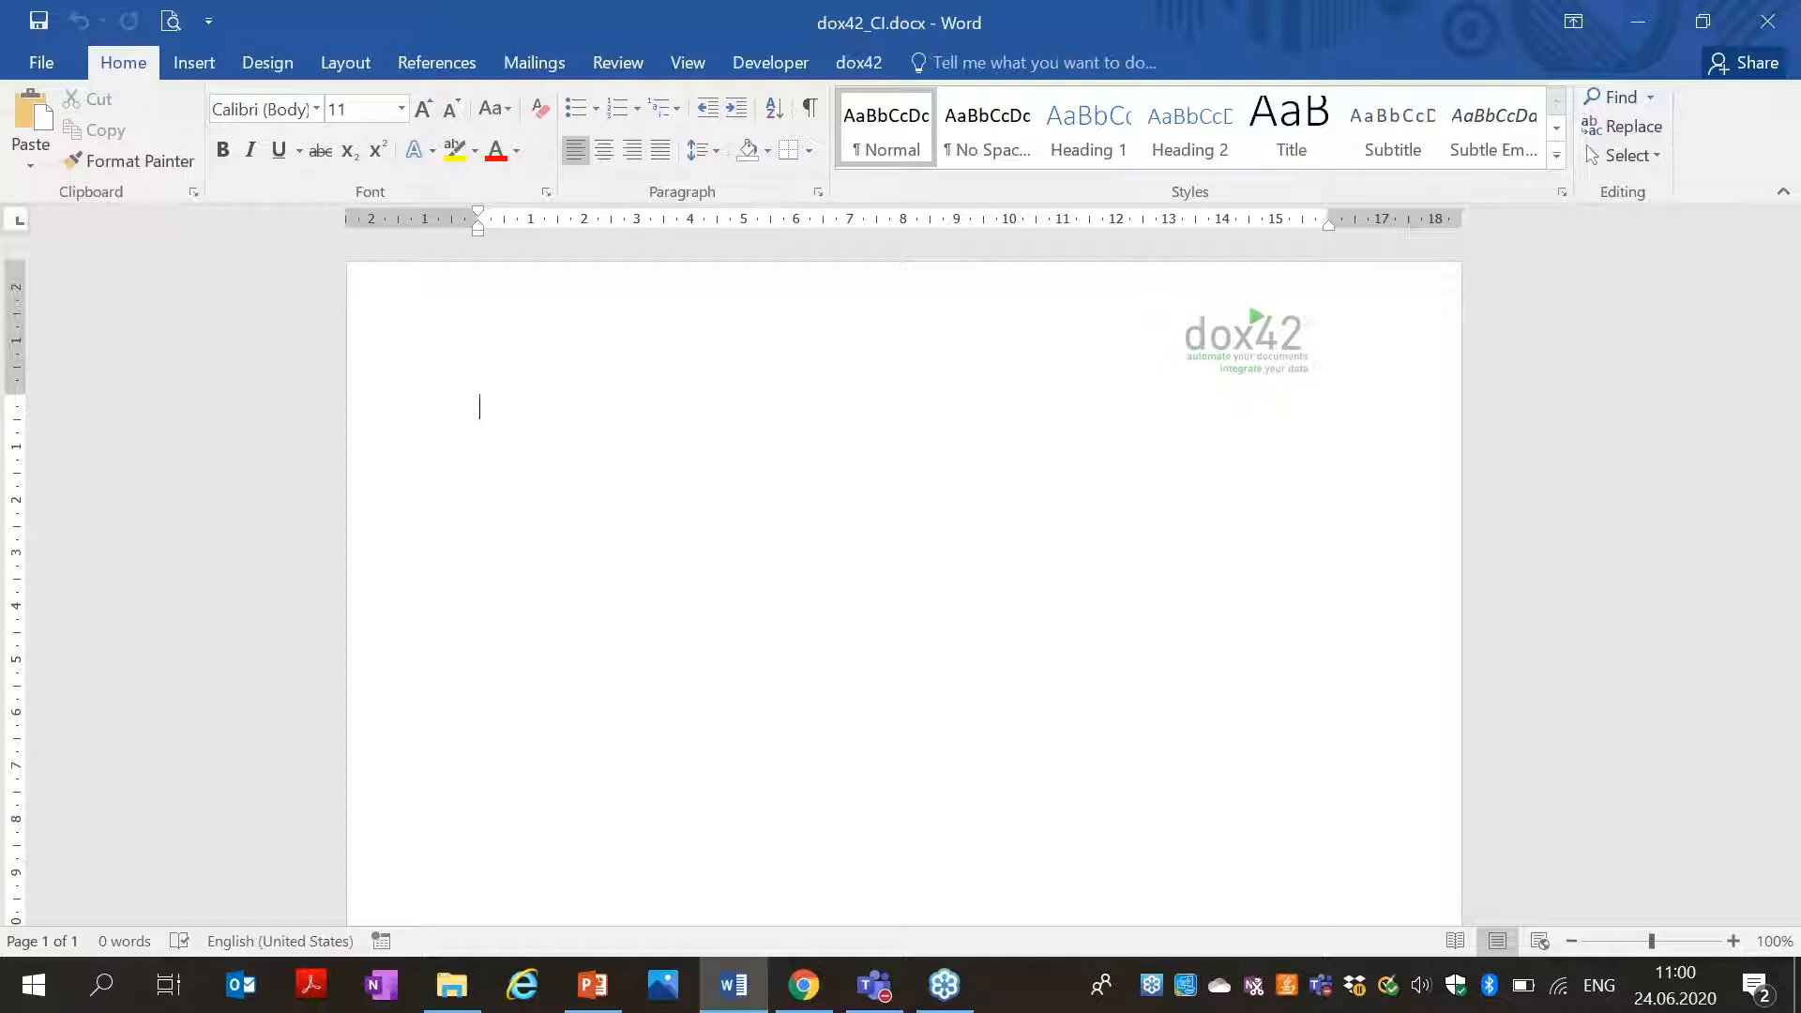
pyautogui.write('This is the add')
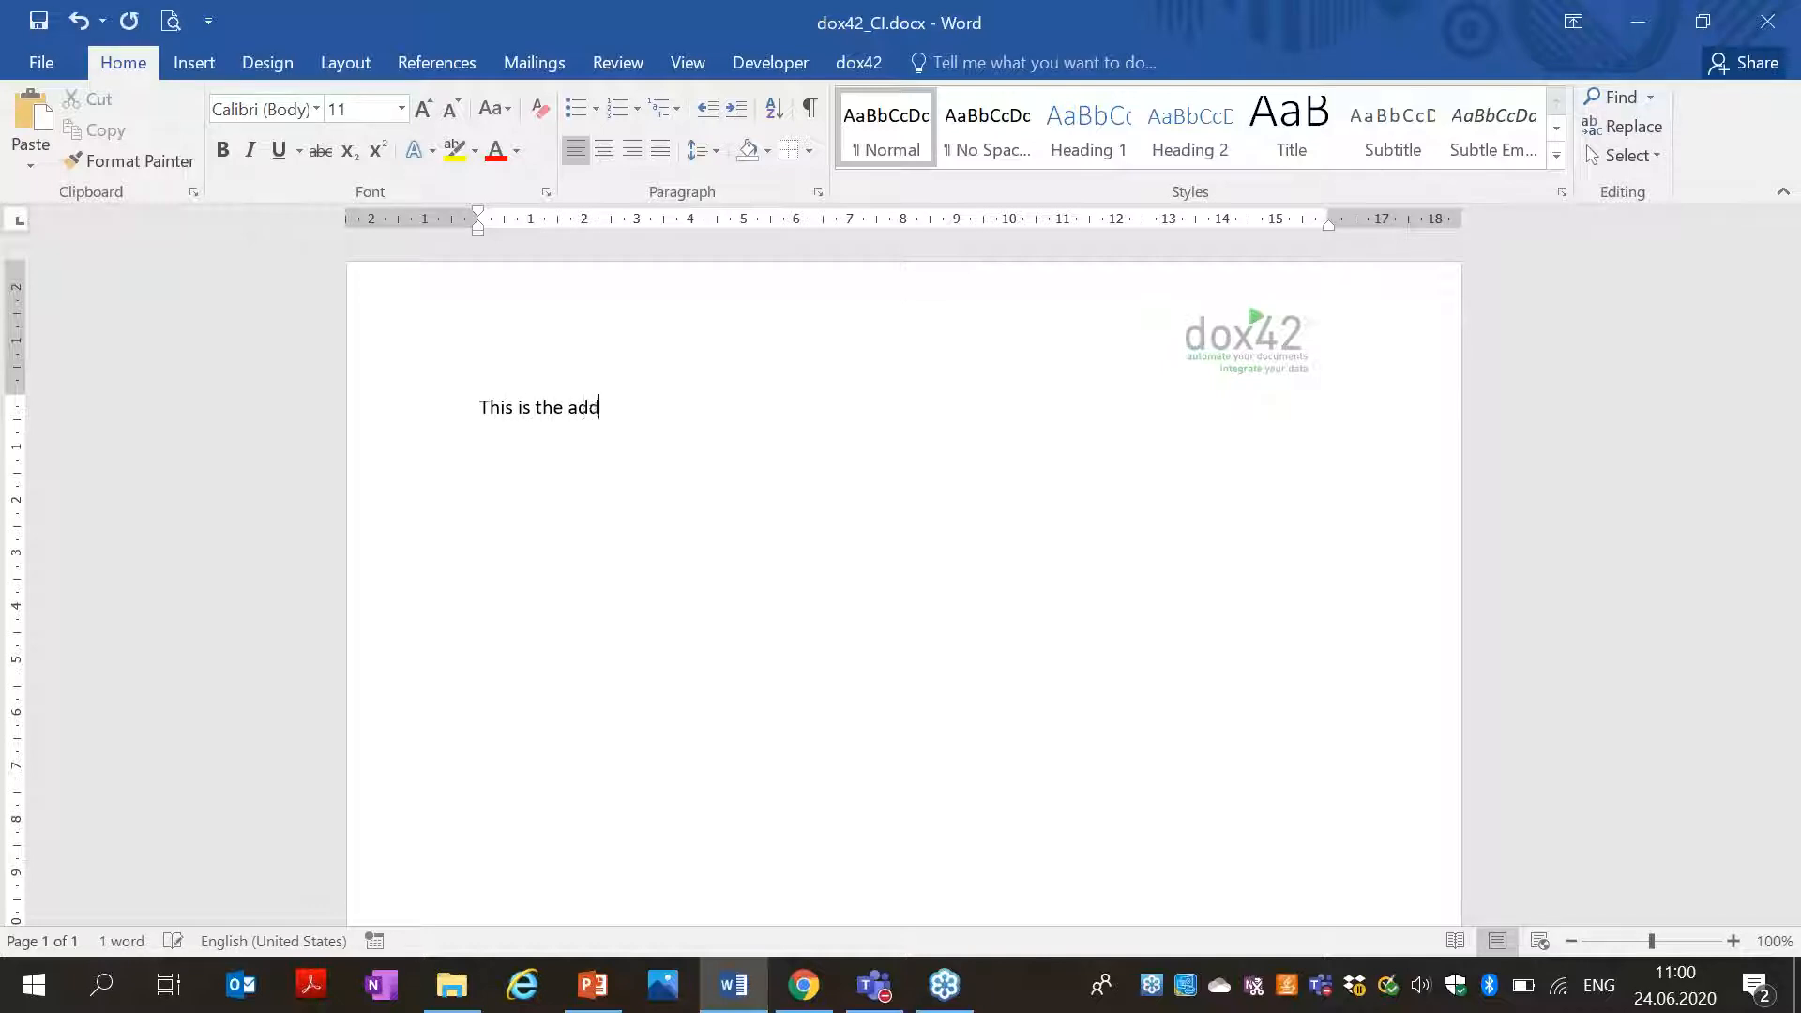
pyautogui.write('itional information')
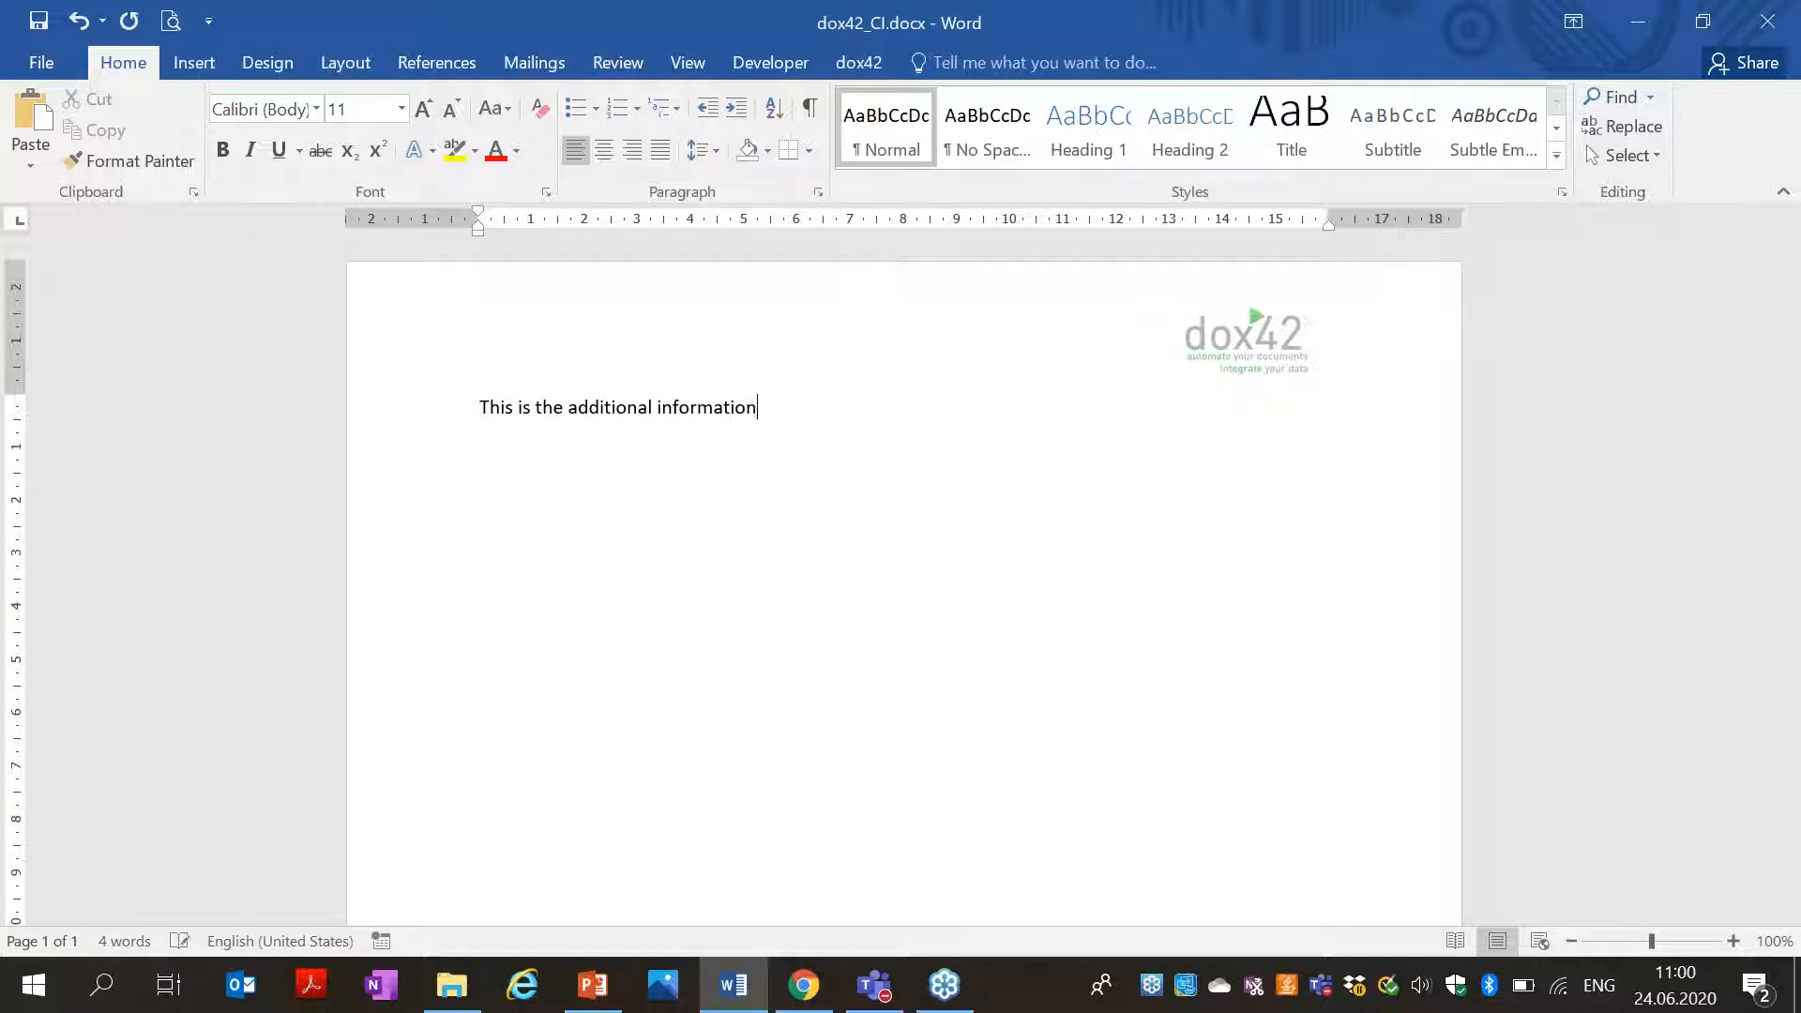
pyautogui.write(' to the contra')
# Make the introductory sentence bold and save the template.
pyautogui.click(362, 482)
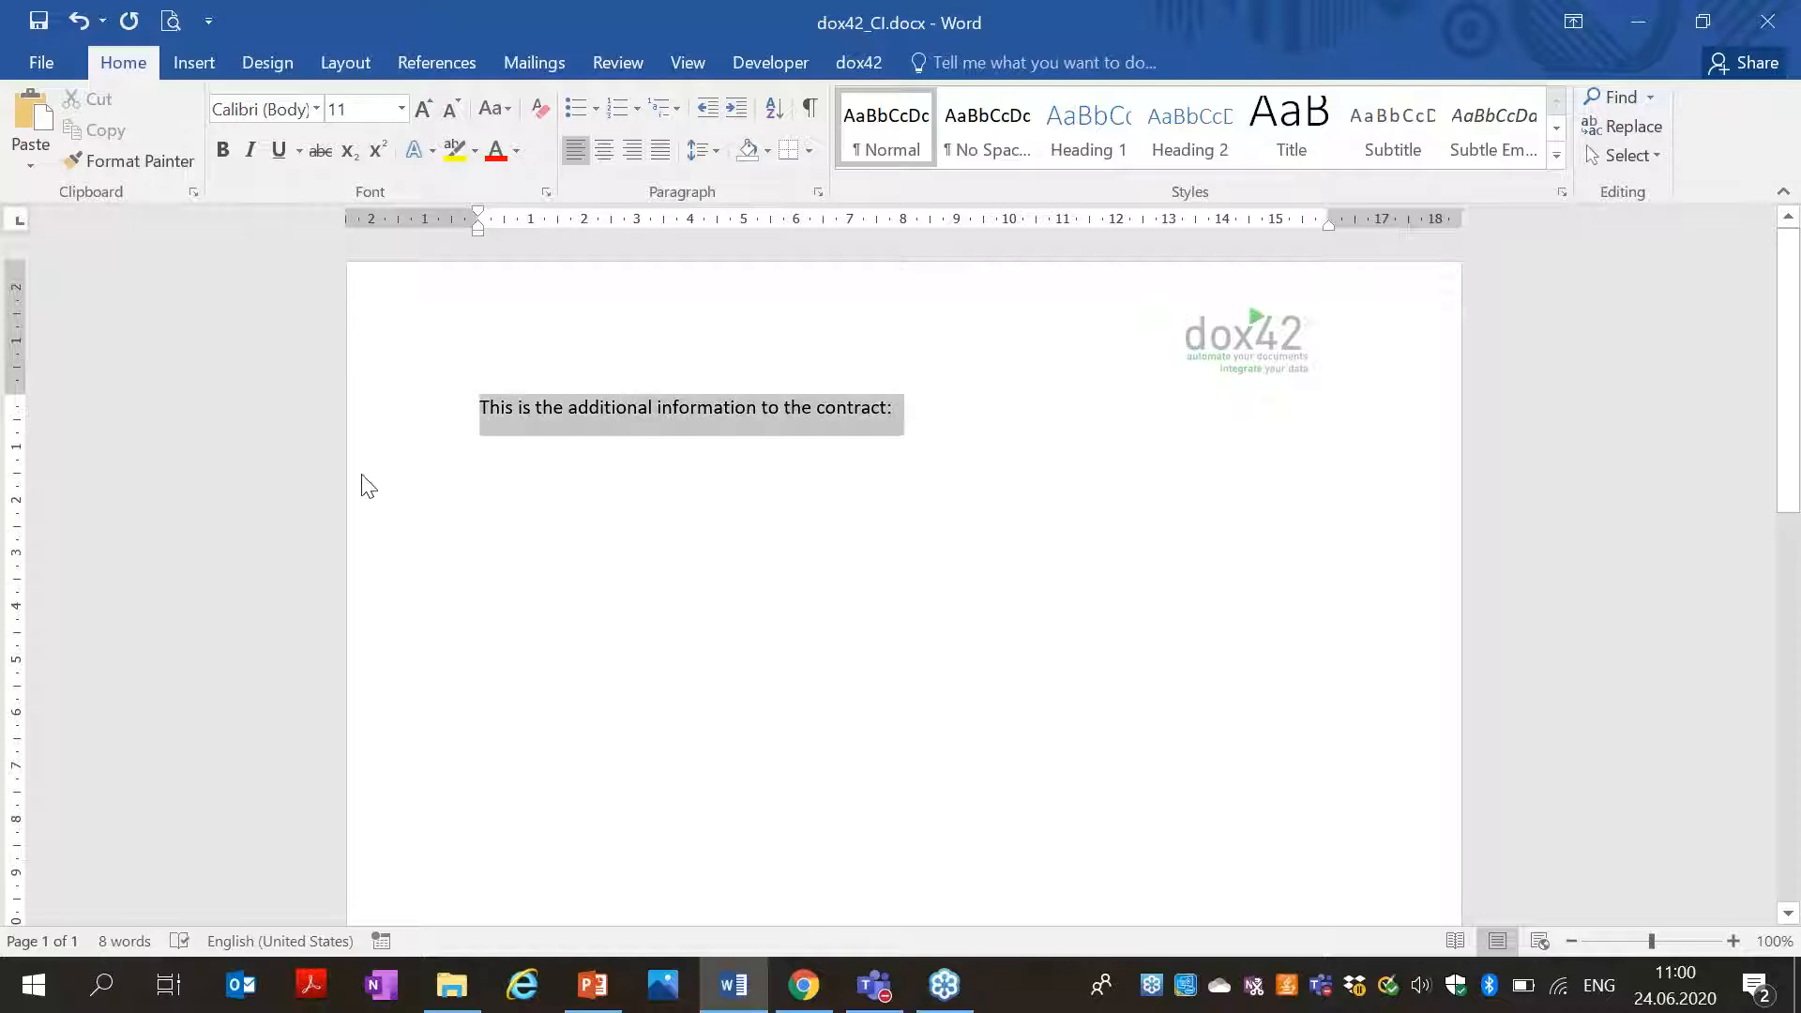
pyautogui.click(223, 150)
pyautogui.click(38, 19)
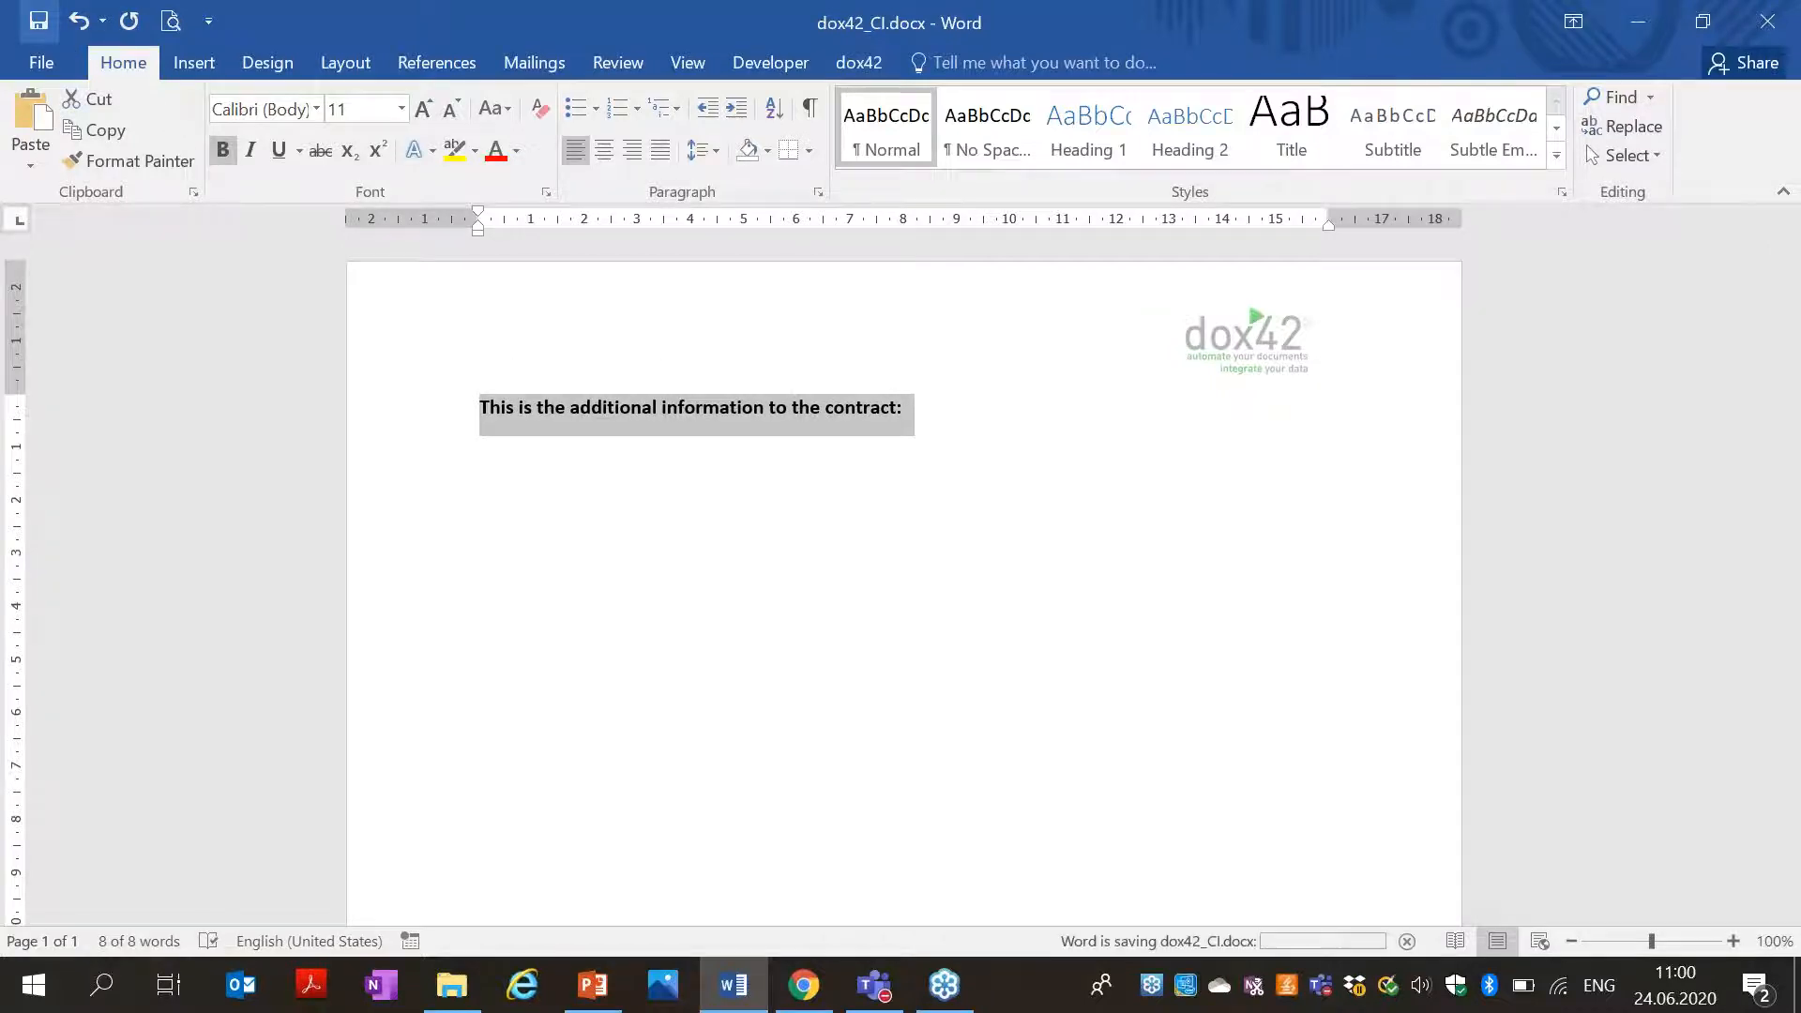
pyautogui.click(495, 466)
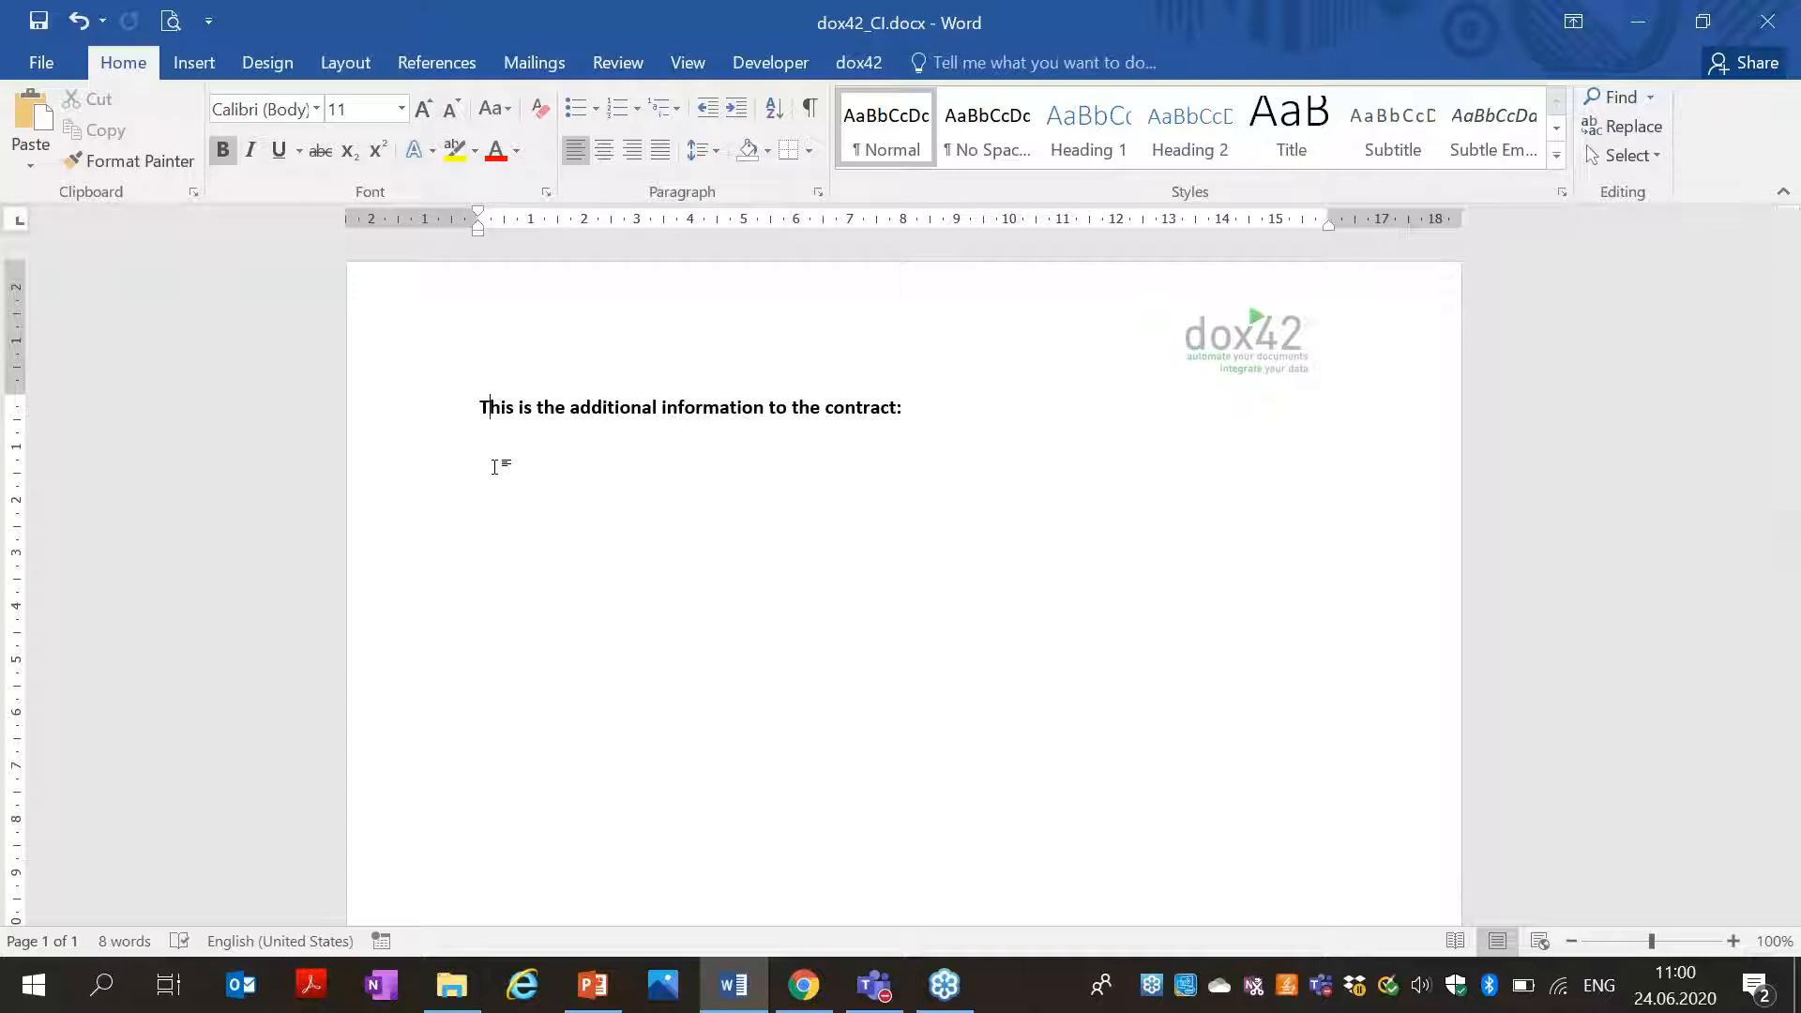
# Minimize Word and open the textblocks folder in Explorer.
pyautogui.click(1371, 85)
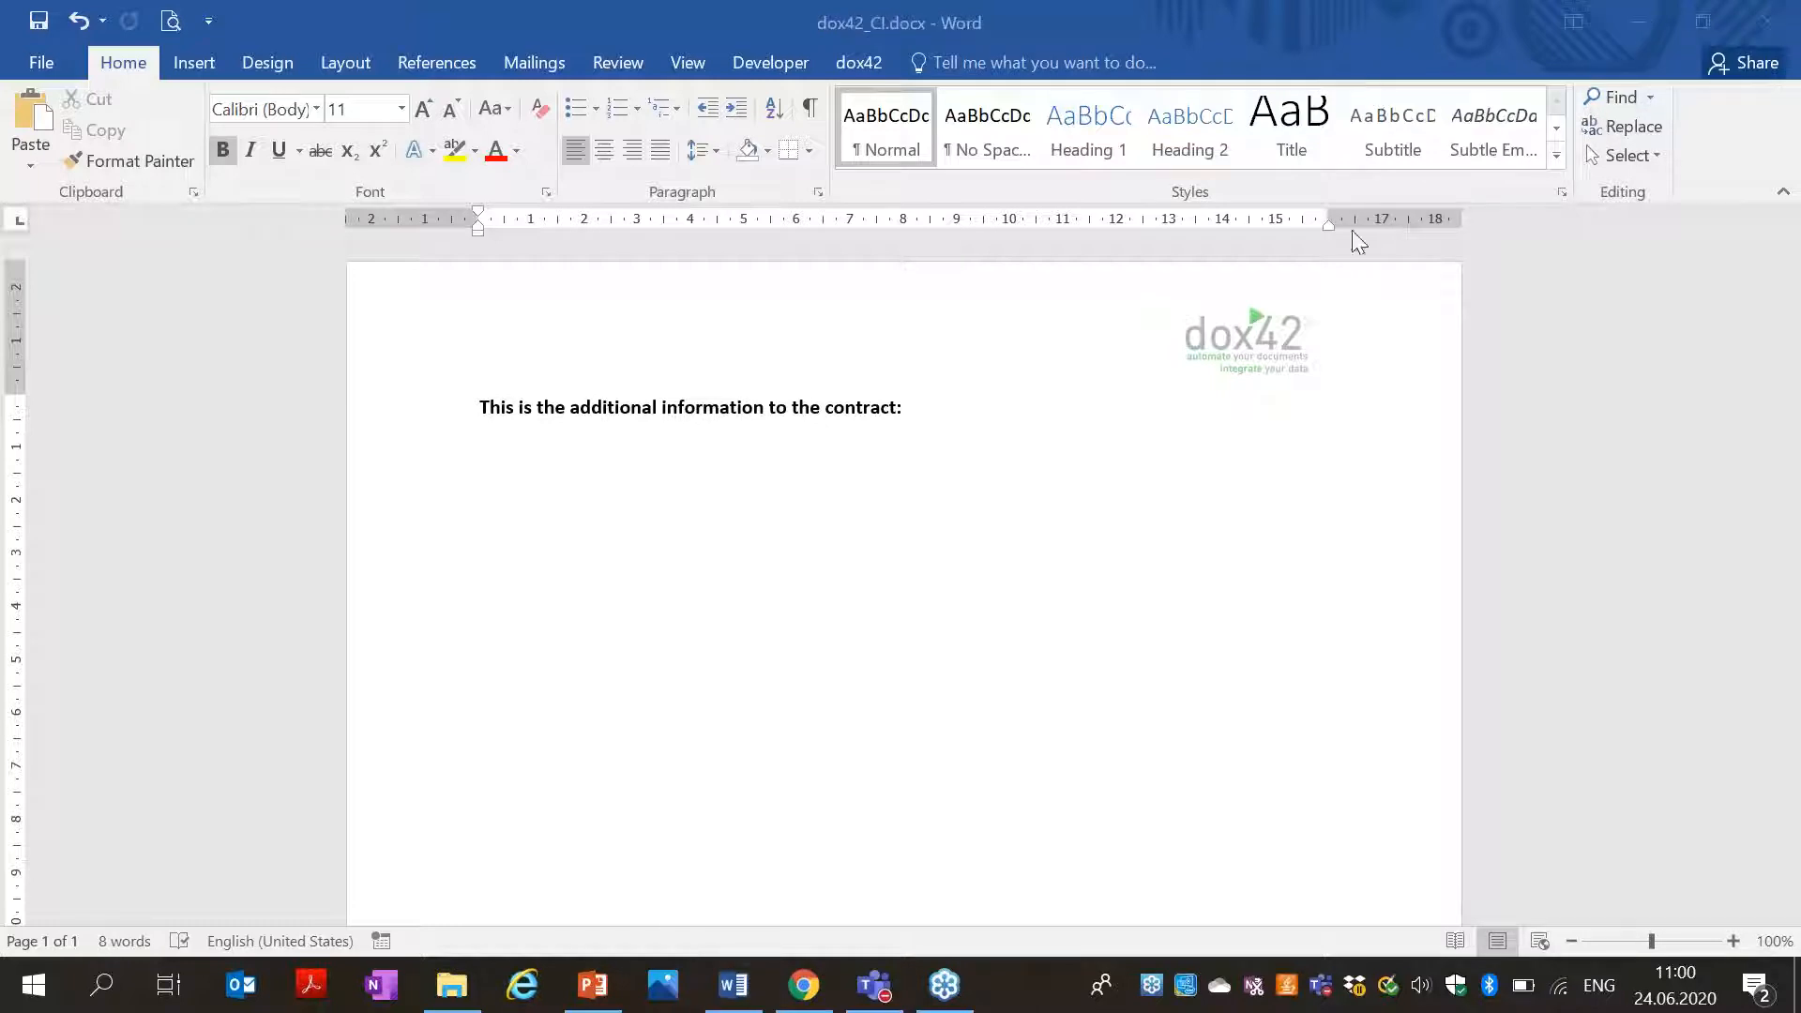
pyautogui.click(1662, 31)
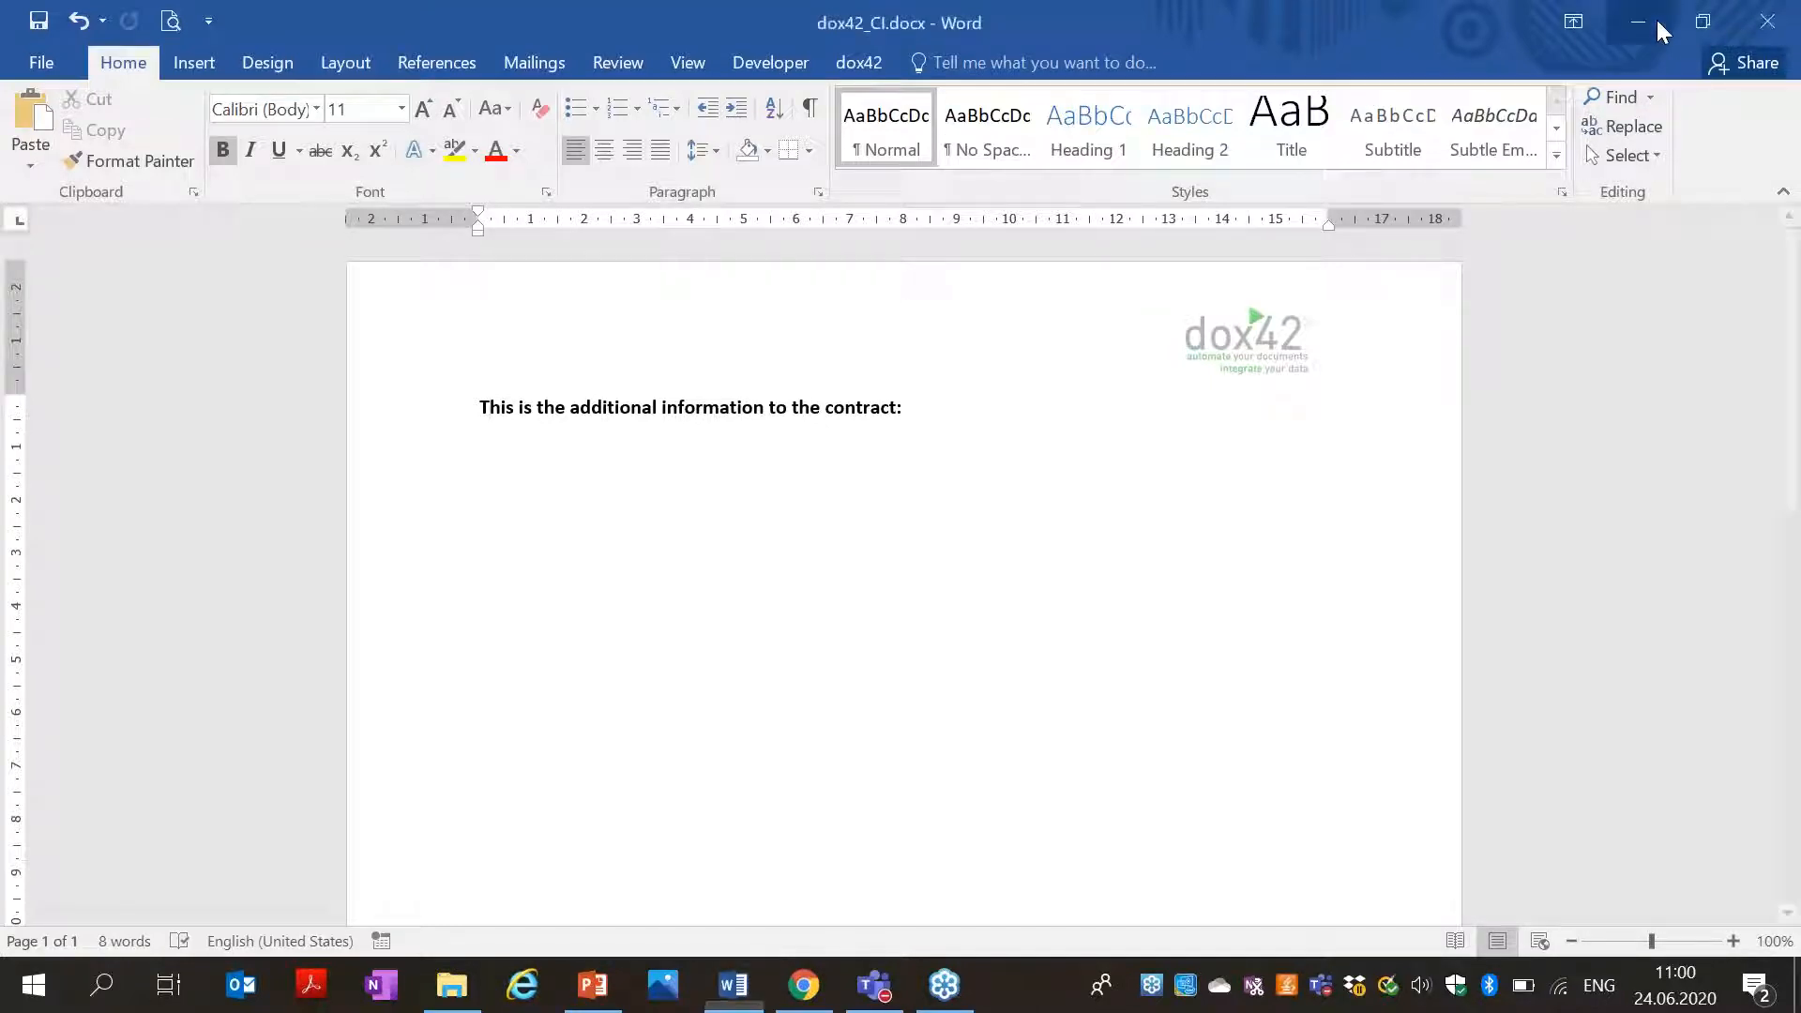
pyautogui.doubleClick(510, 234)
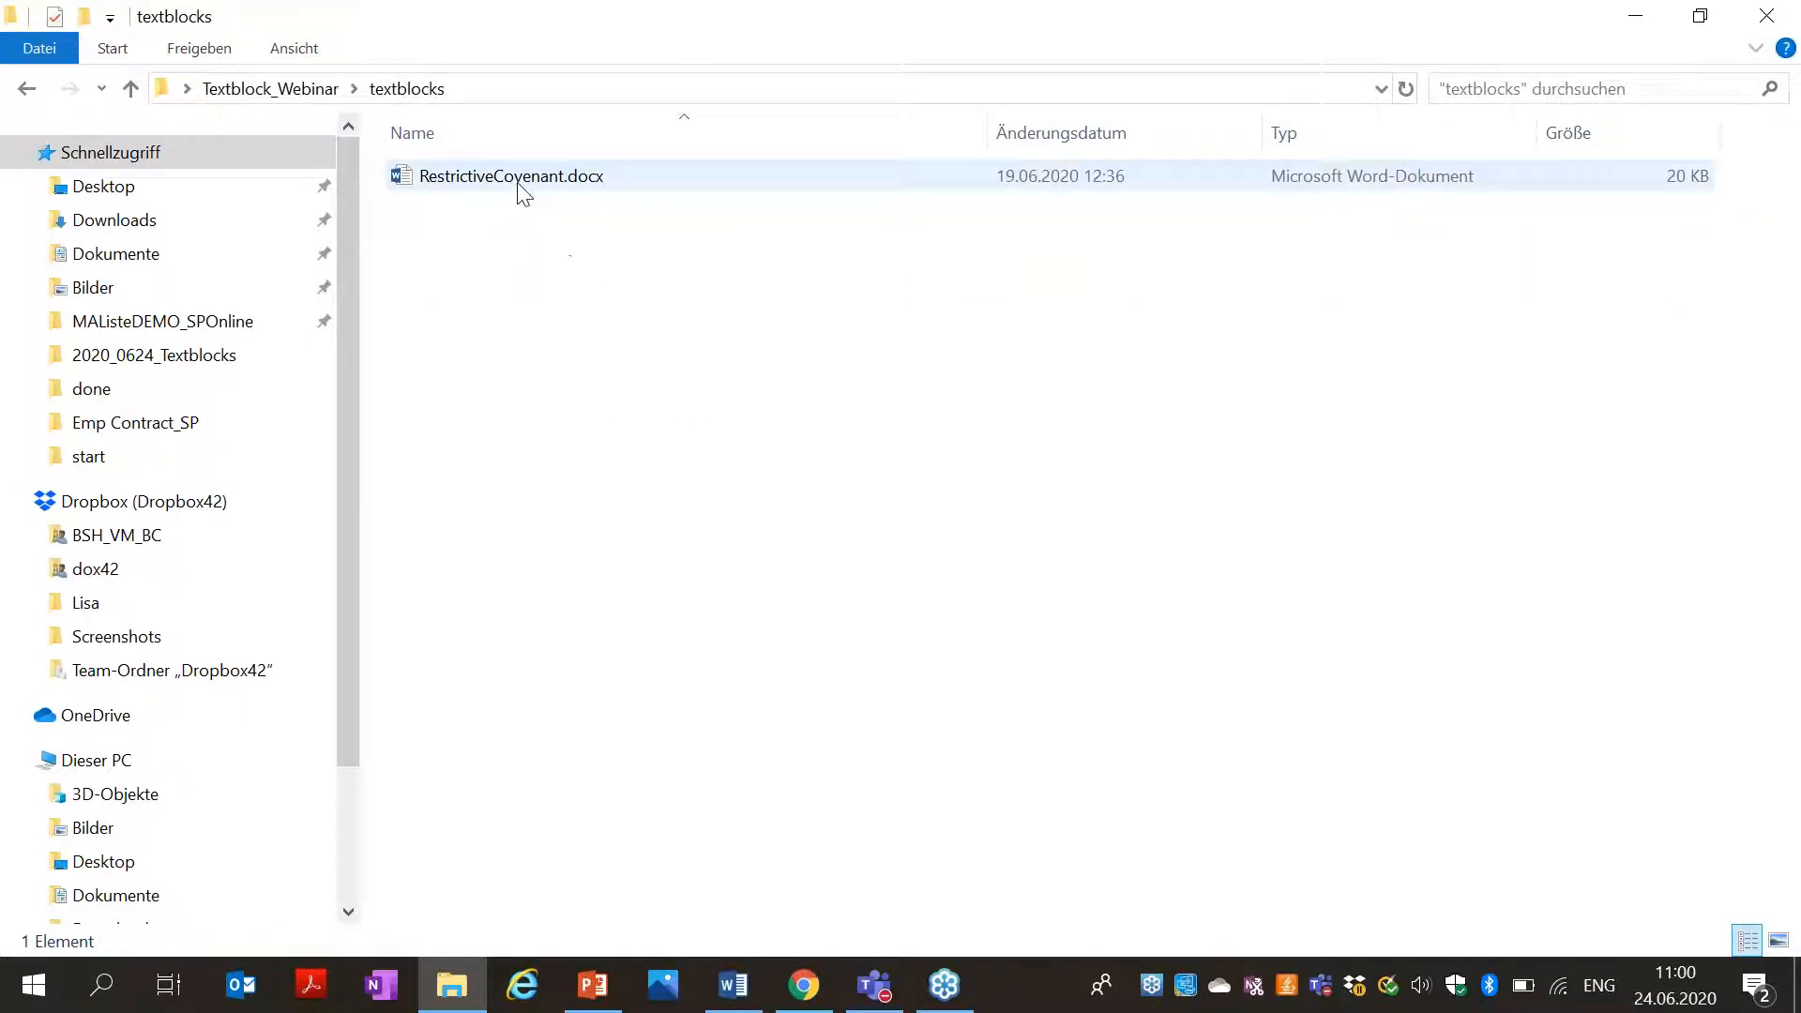
# Review RestrictiveCovenant.docx, then add an 'Option 1:' line under the heading and save.
pyautogui.doubleClick(514, 192)
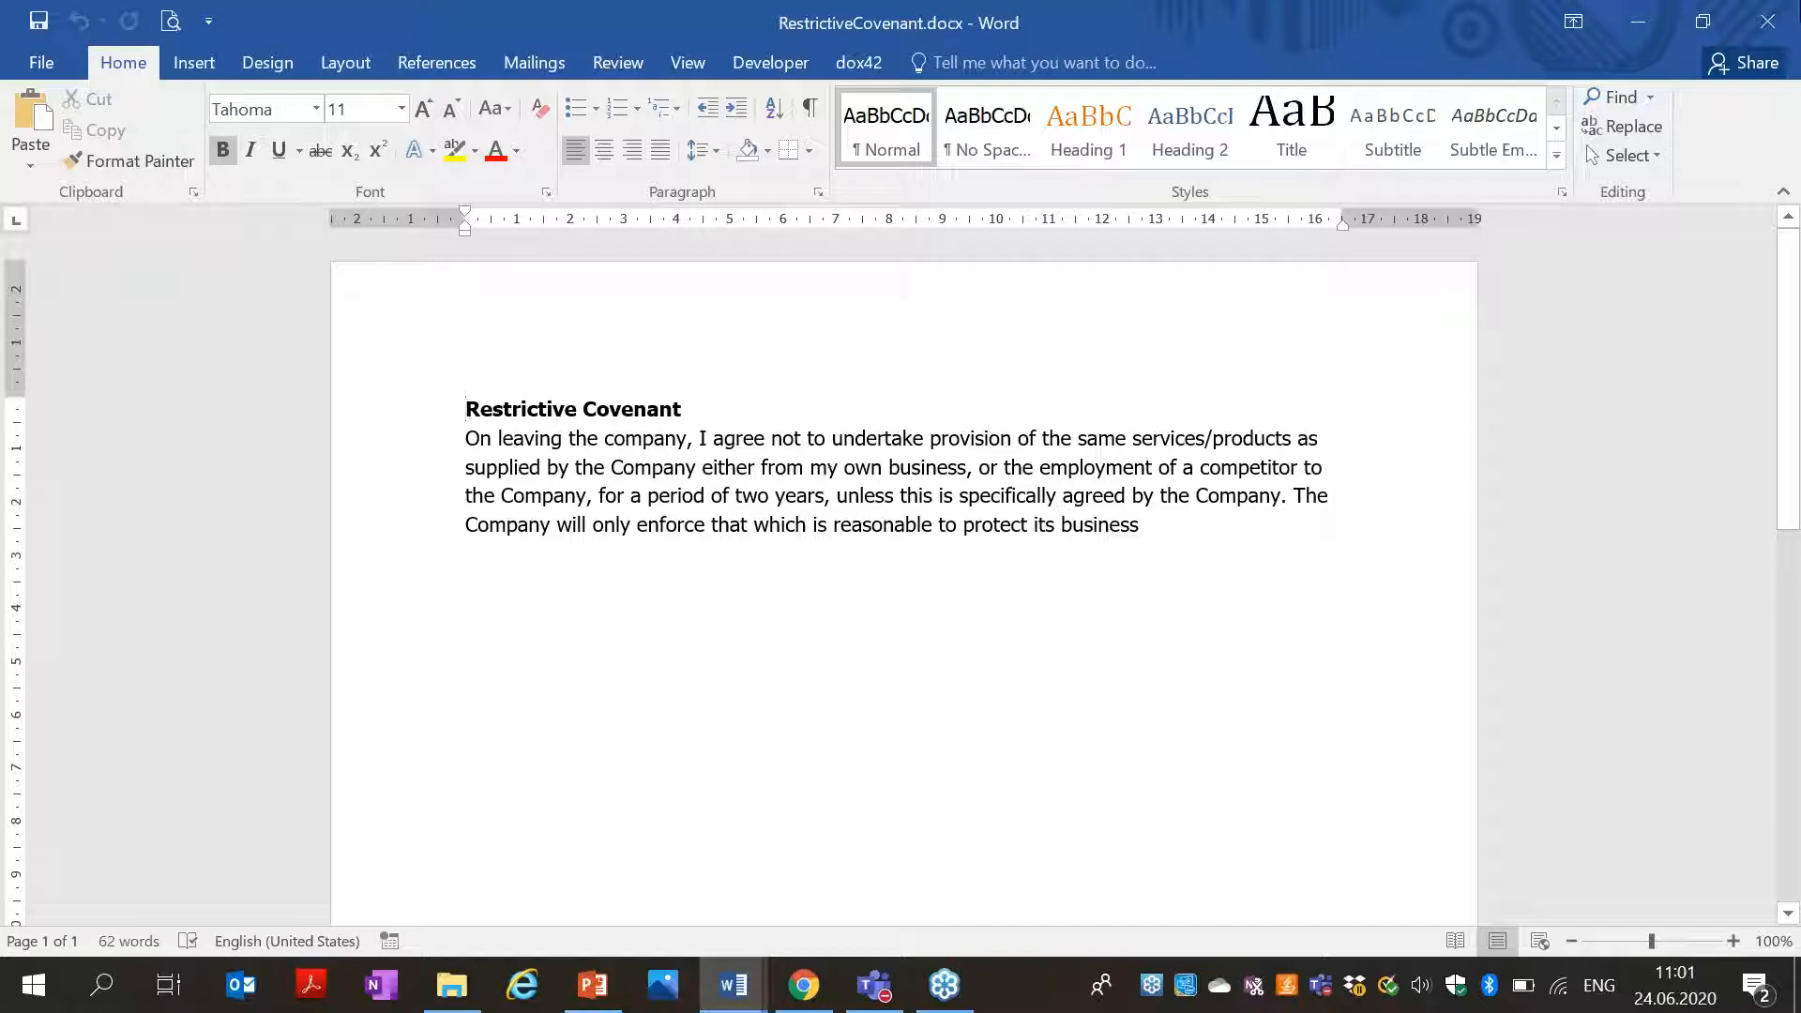
pyautogui.click(1786, 24)
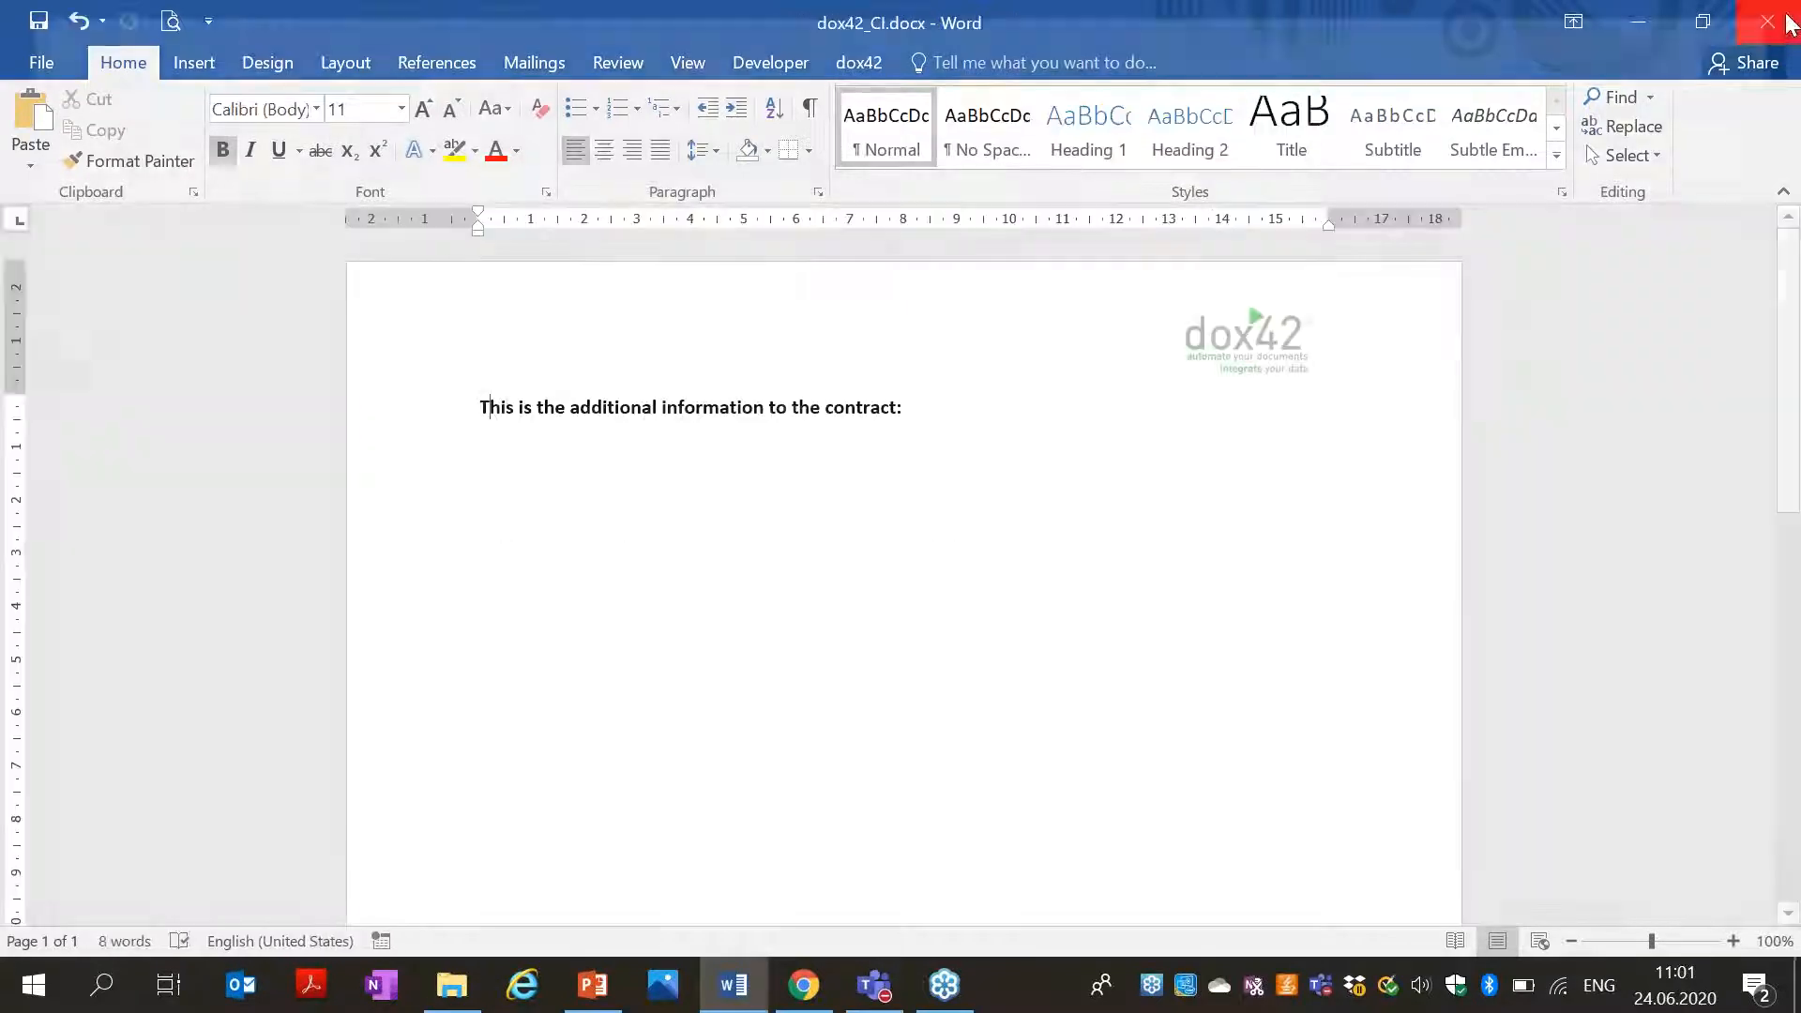
pyautogui.click(491, 480)
pyautogui.write('Option 1:')
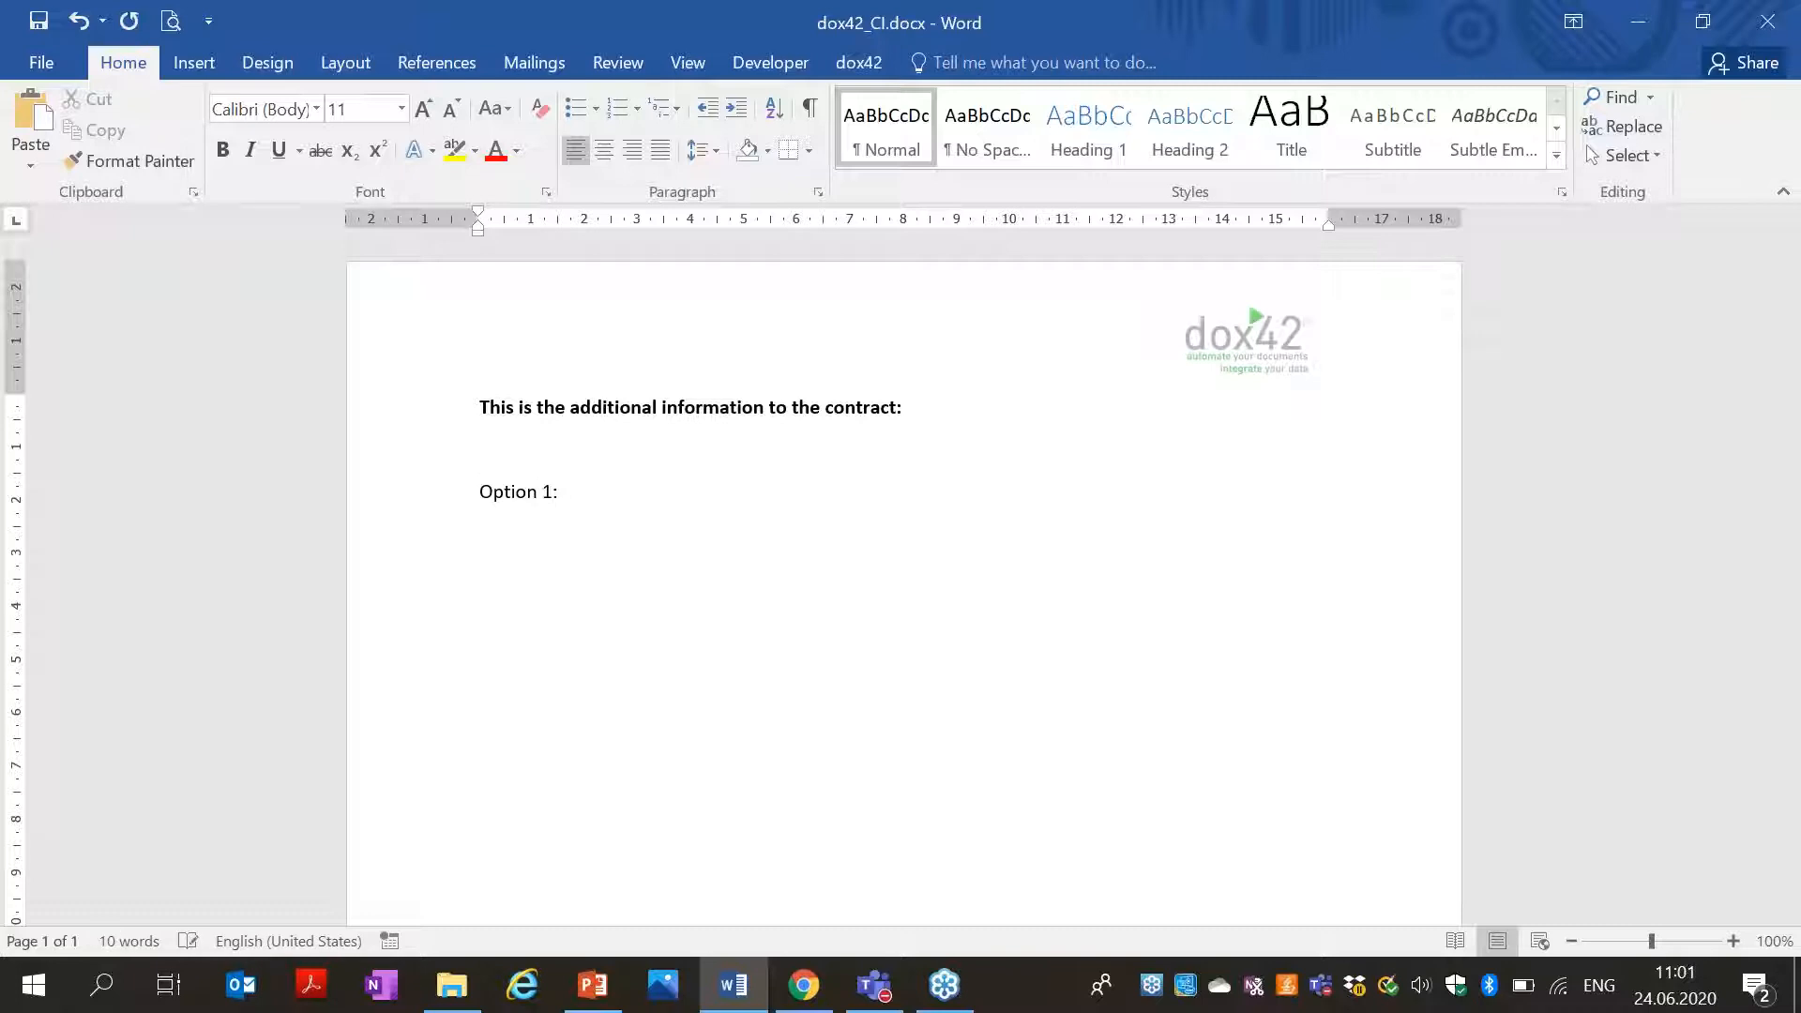
pyautogui.click(39, 21)
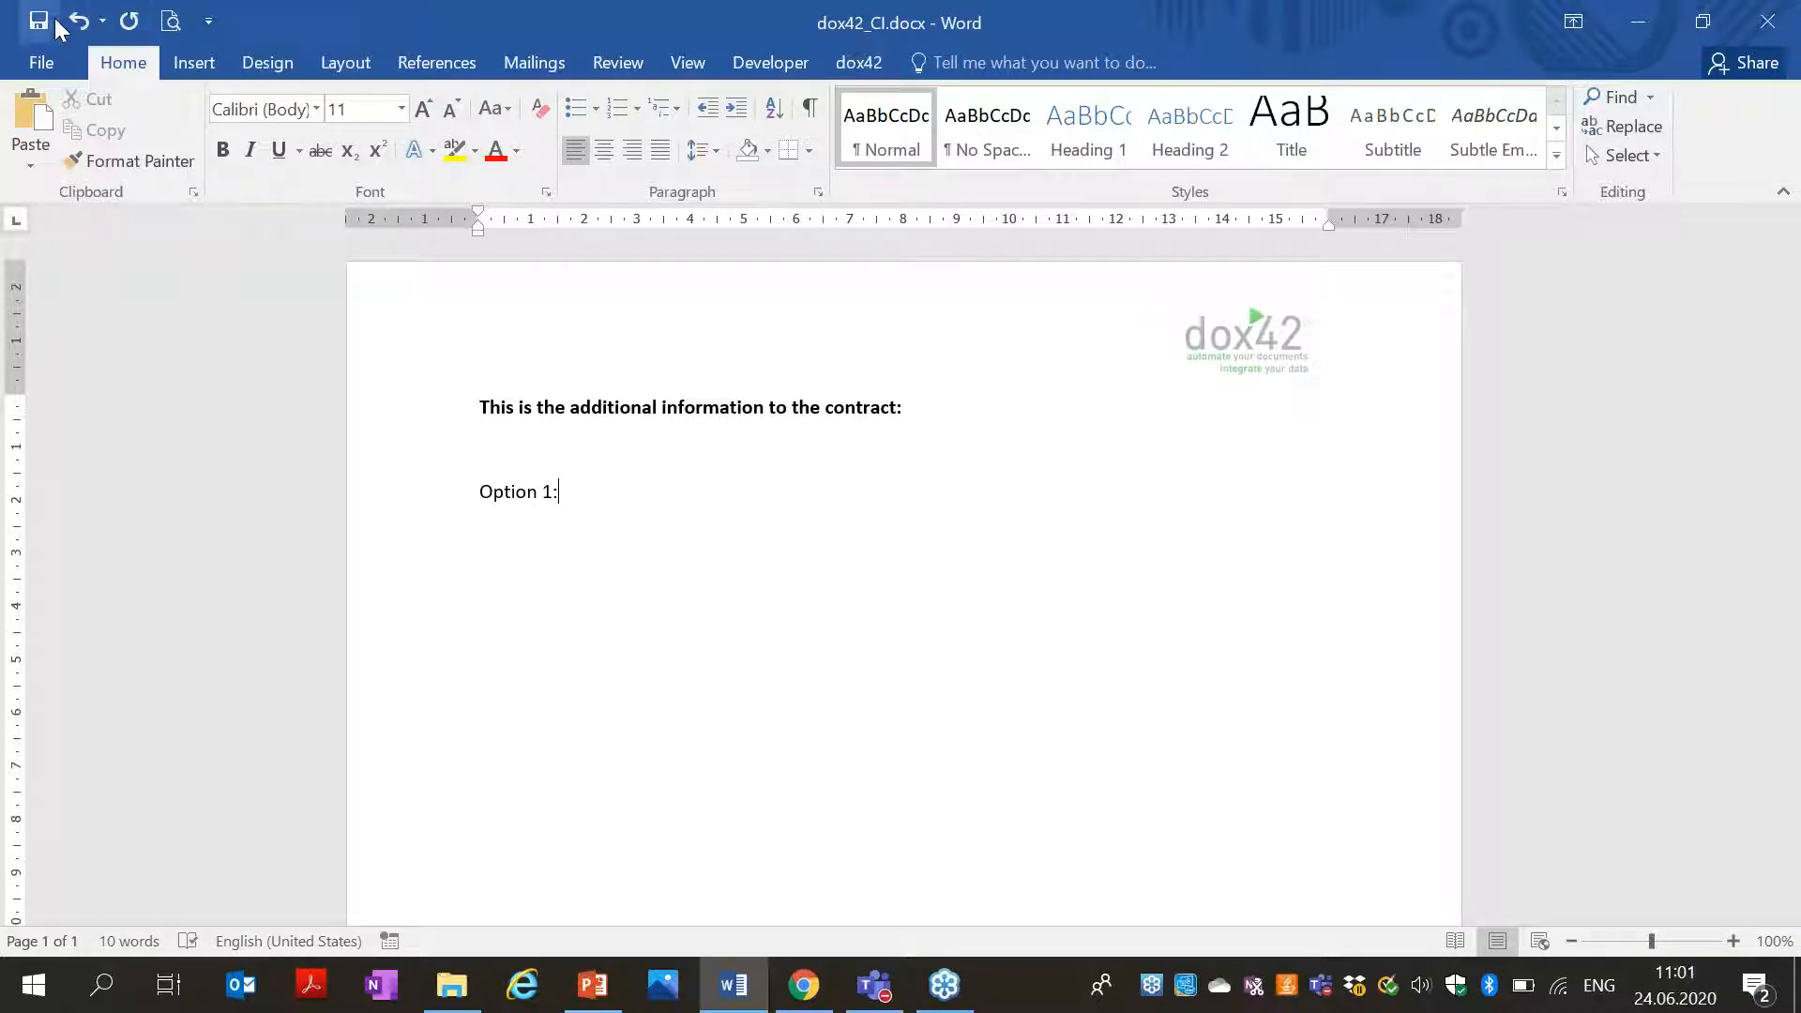
pyautogui.click(1639, 20)
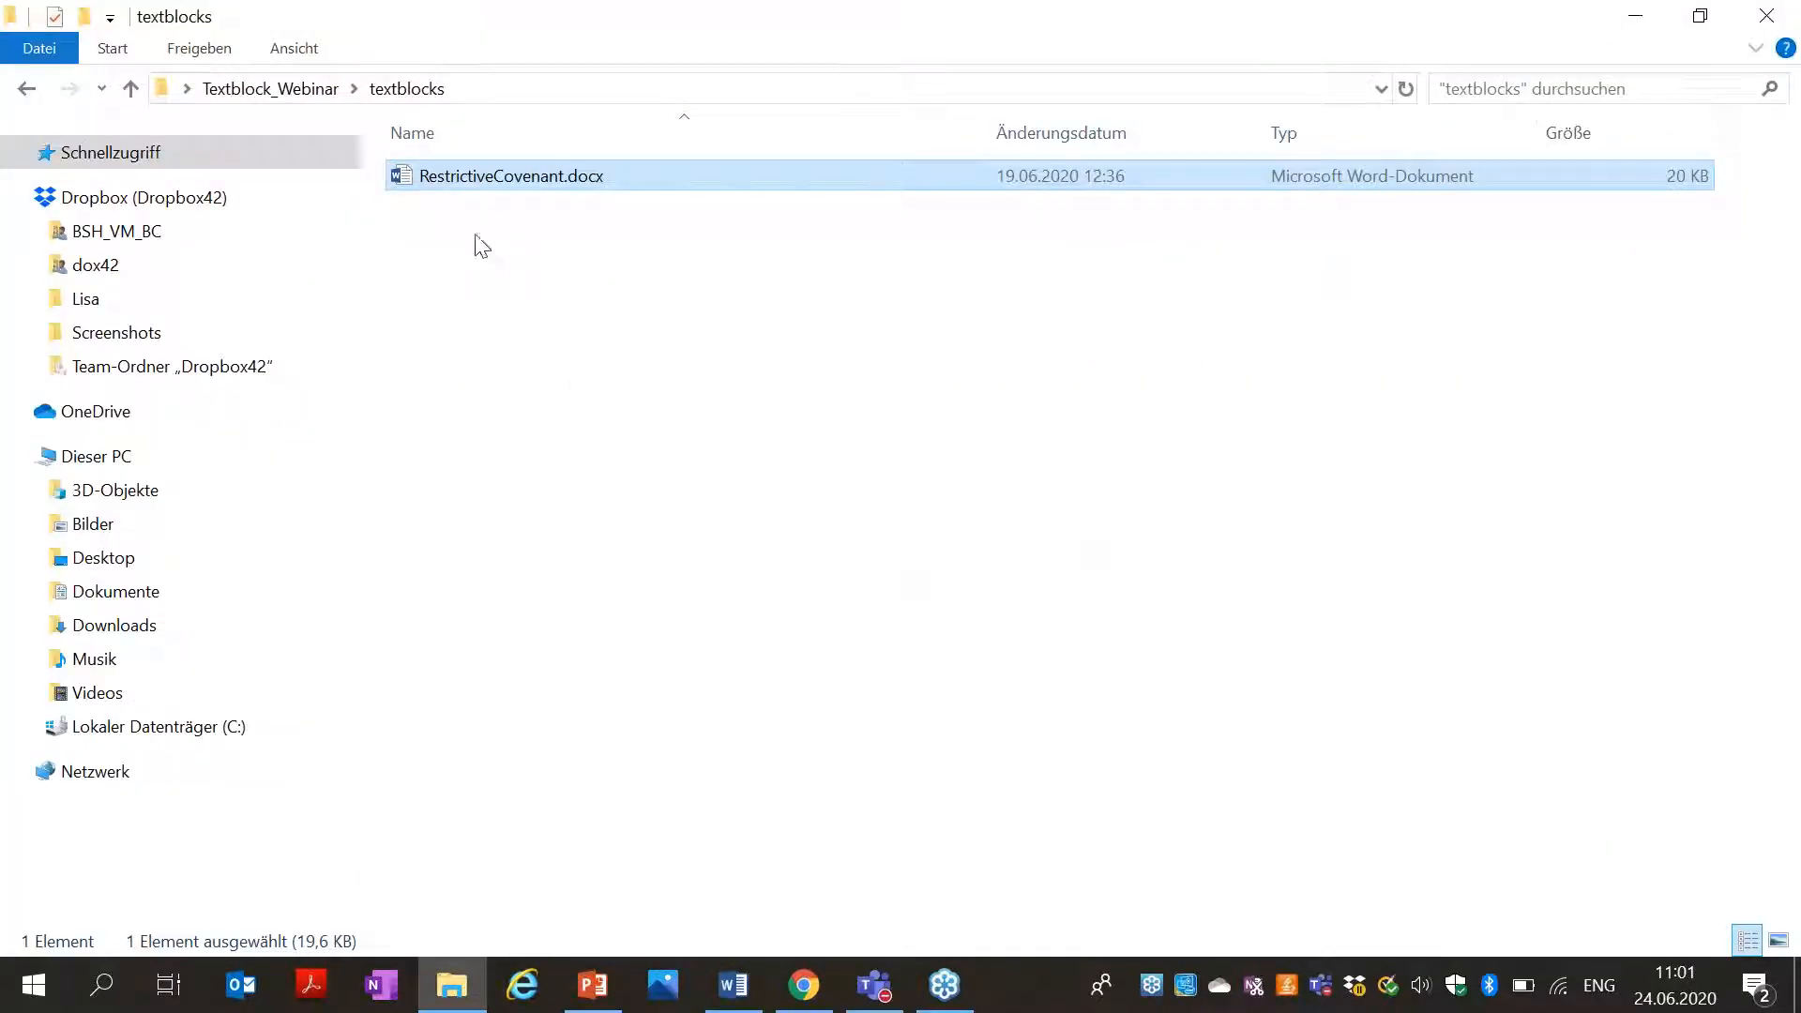
# Back in Textblock_Webinar, create the Excel worksheet textblocks.xlsx via Neu and open it.
pyautogui.hotkey('alt', 'Left')
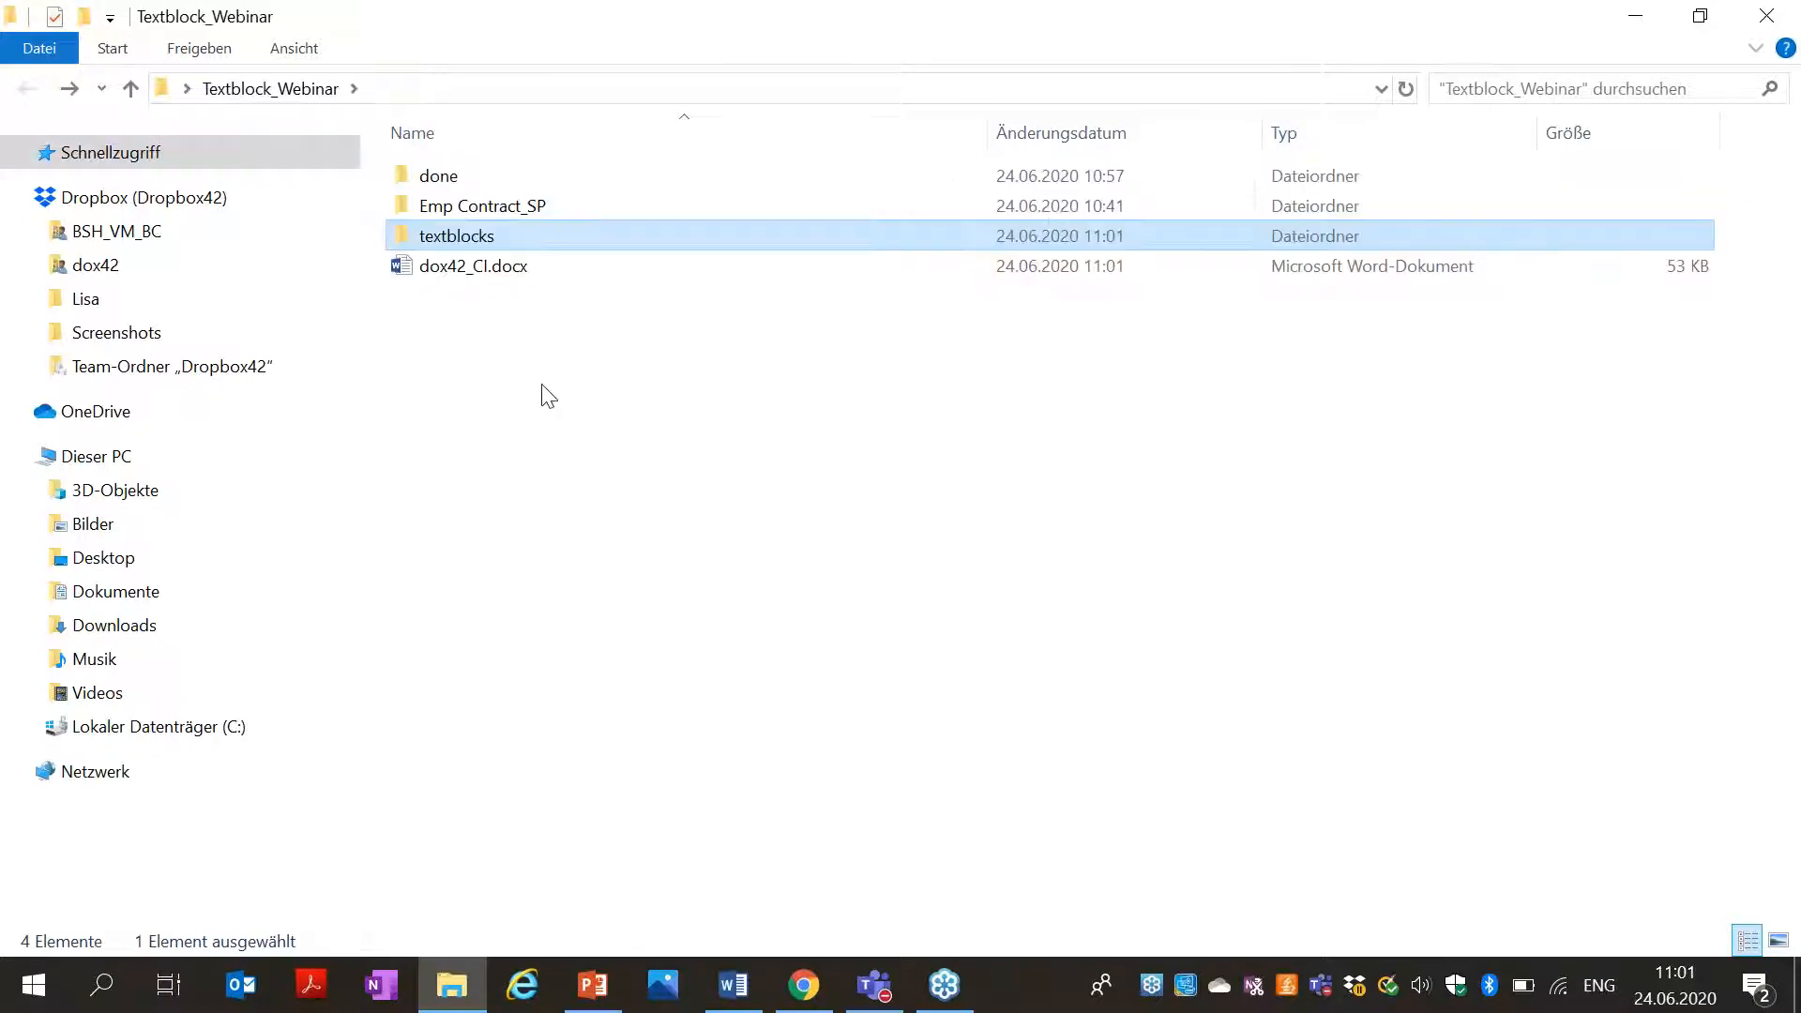
pyautogui.click(549, 395)
pyautogui.rightClick(503, 352)
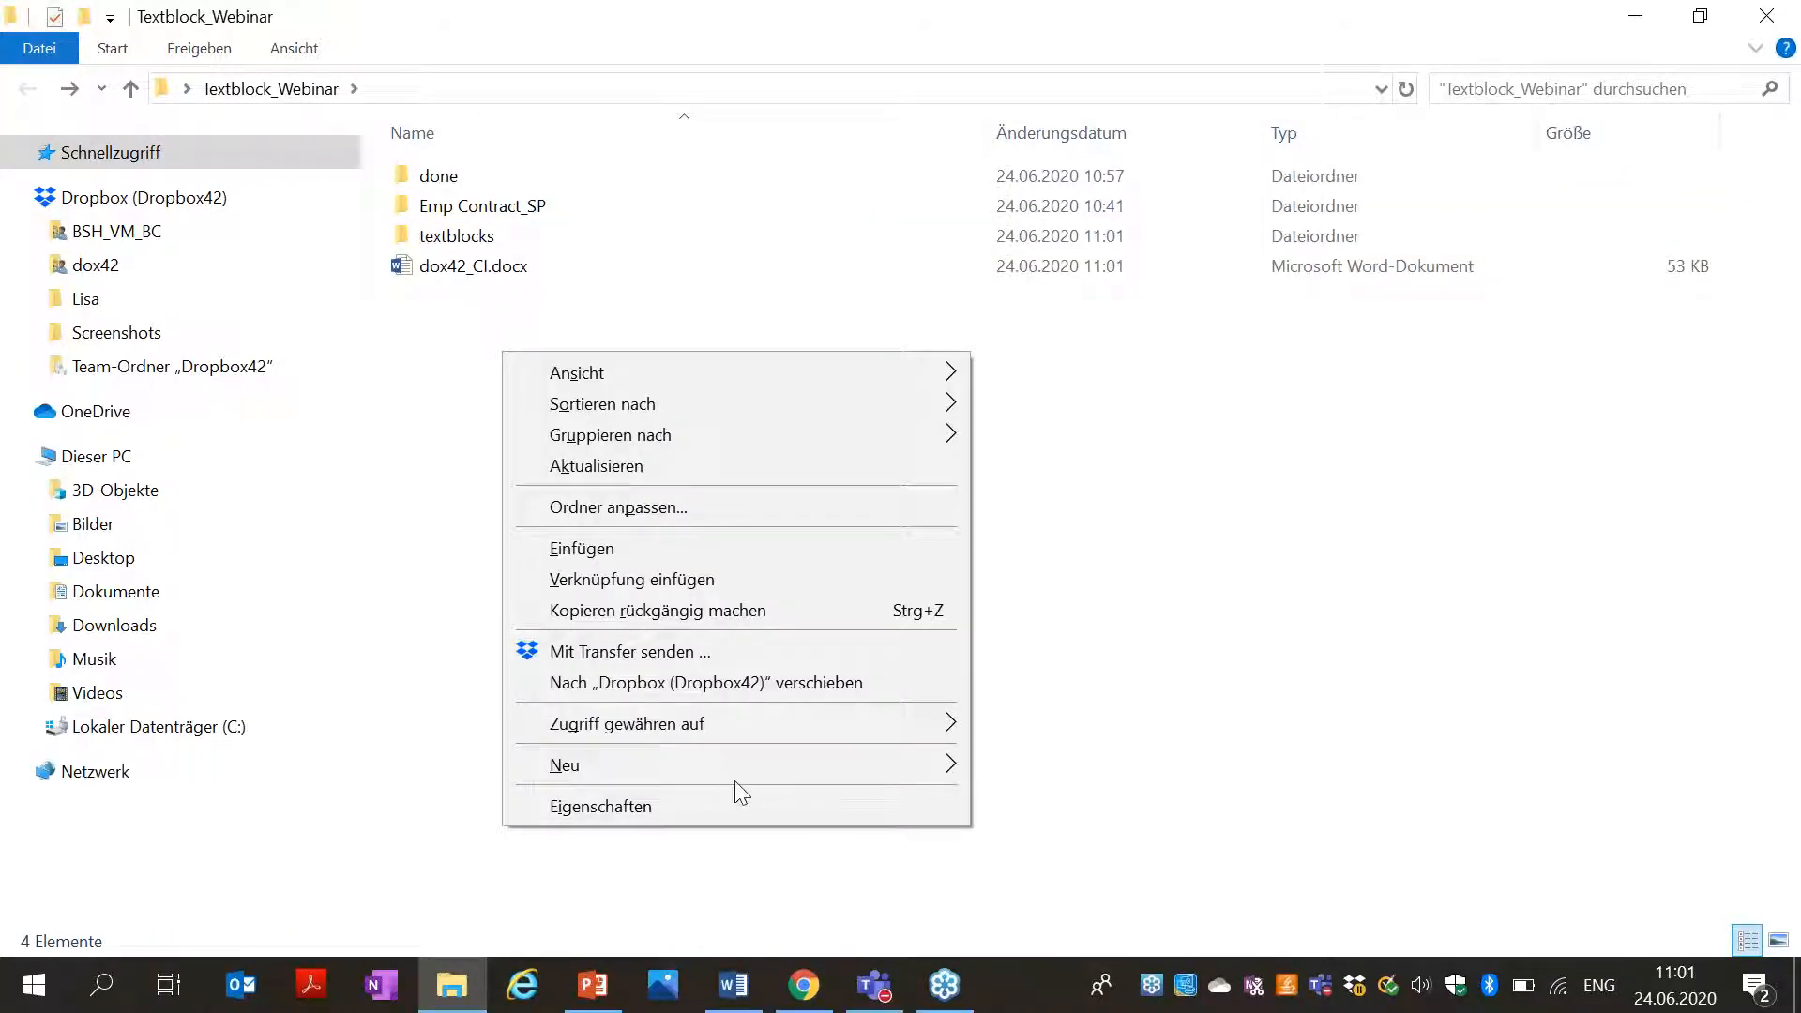
pyautogui.moveTo(723, 776)
pyautogui.click(1140, 760)
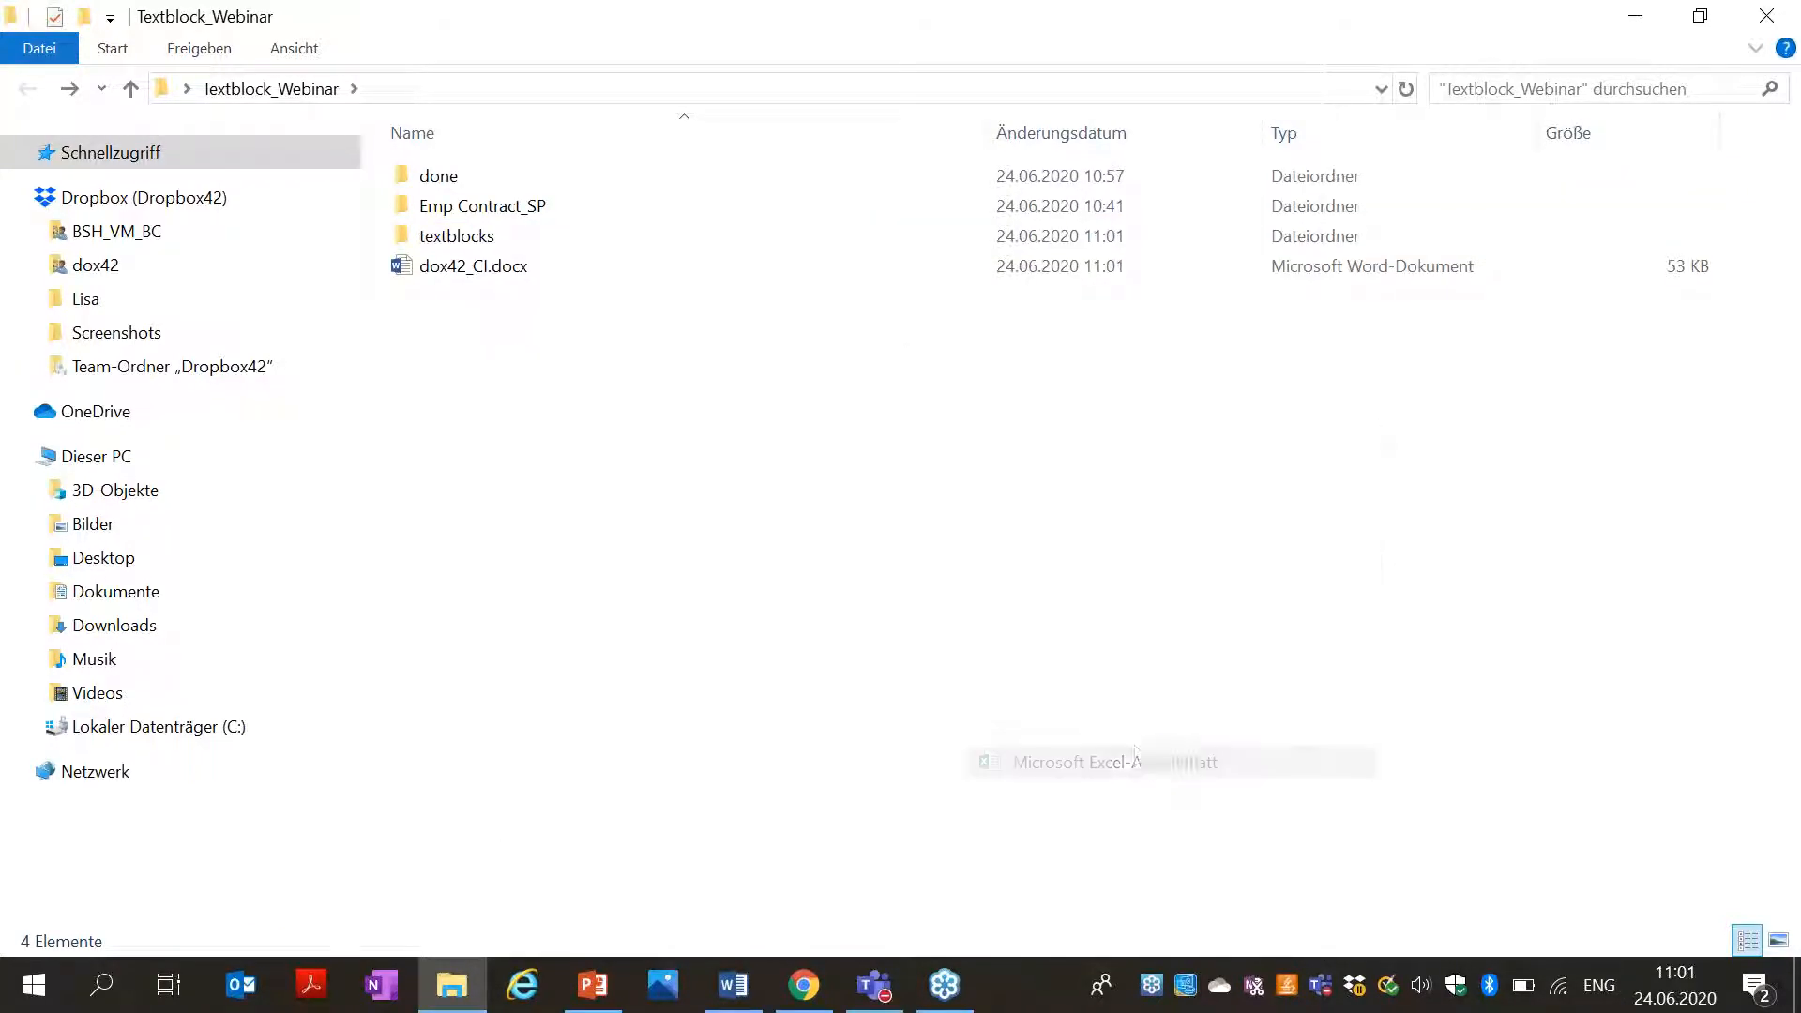
pyautogui.write('textblocks.xlsx')
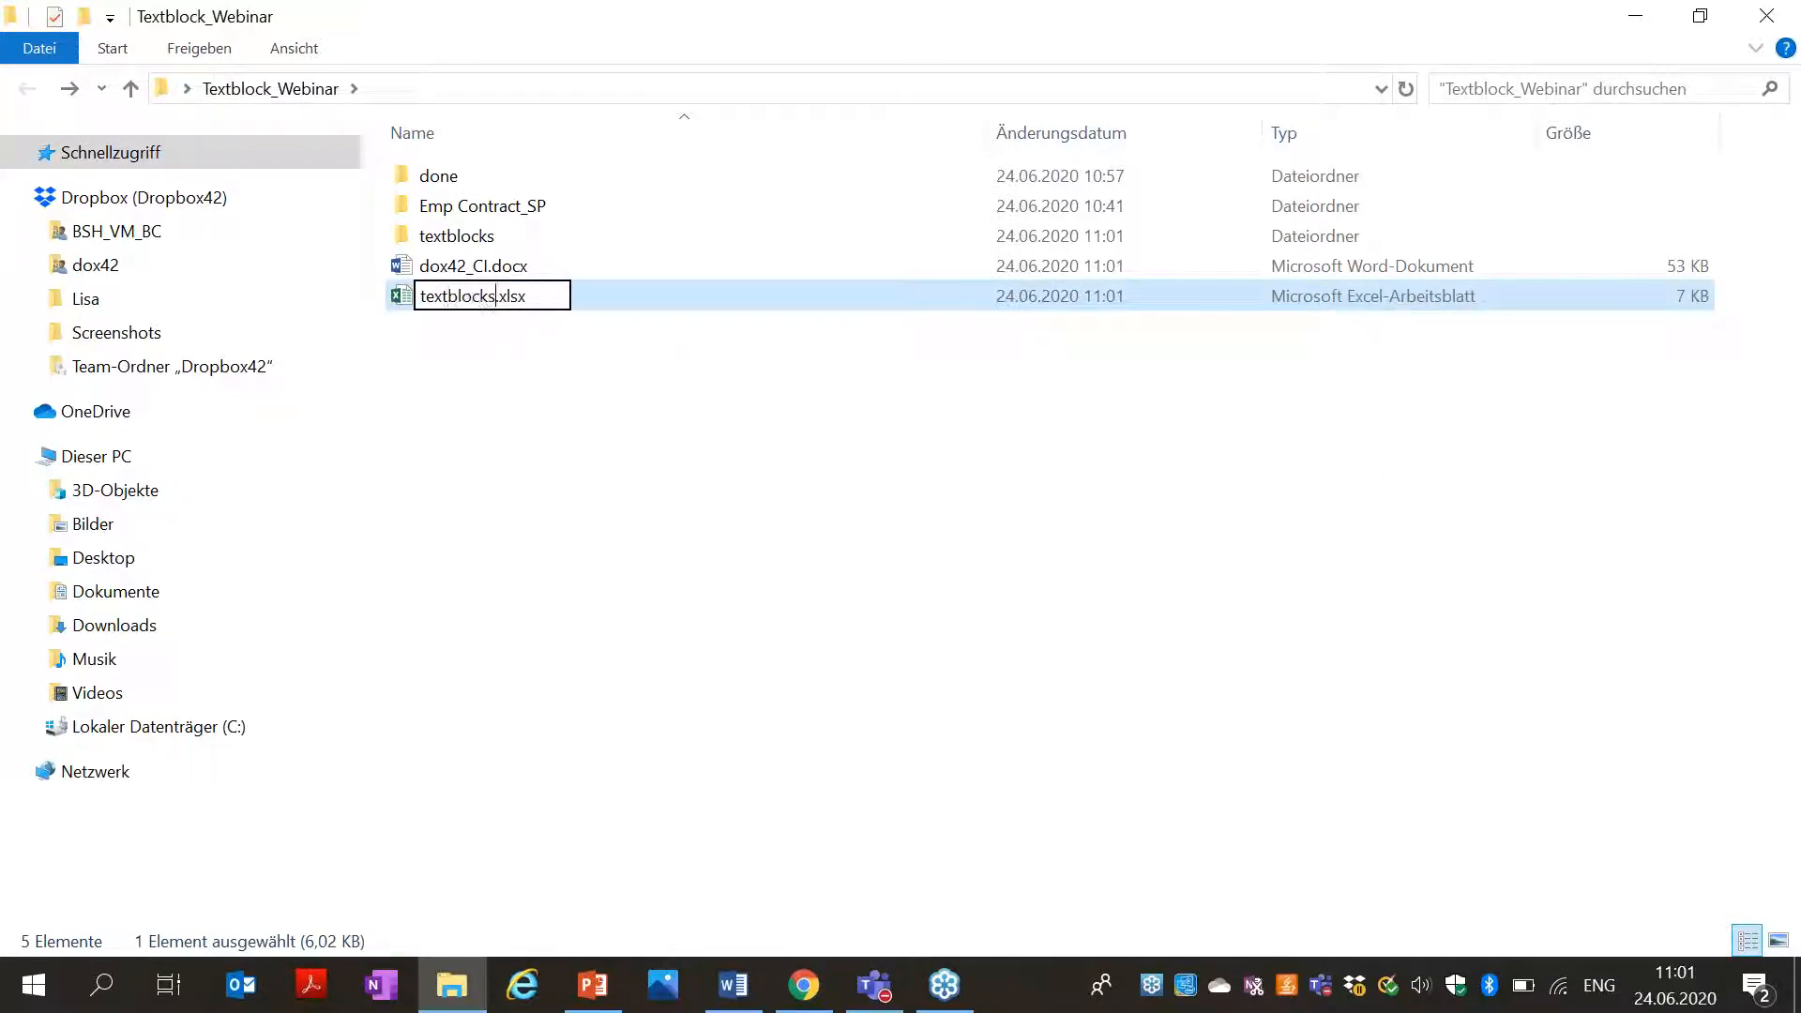
pyautogui.press('Return')
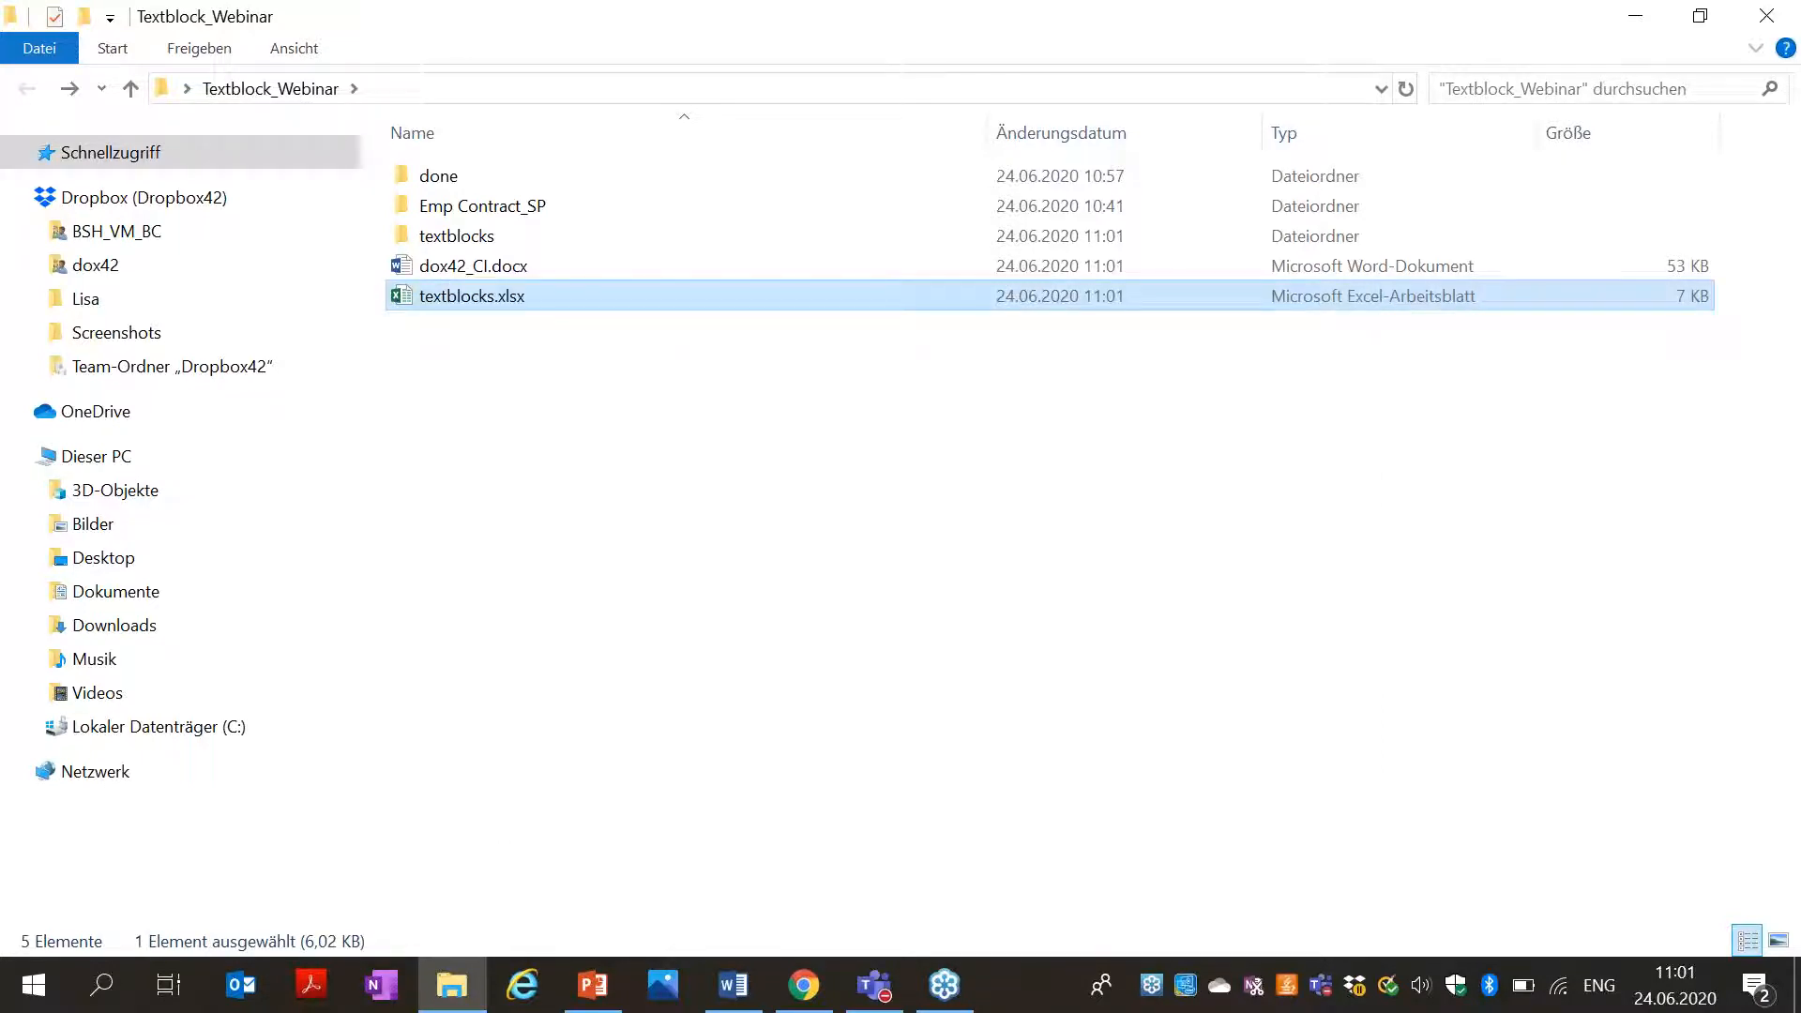
pyautogui.doubleClick(504, 302)
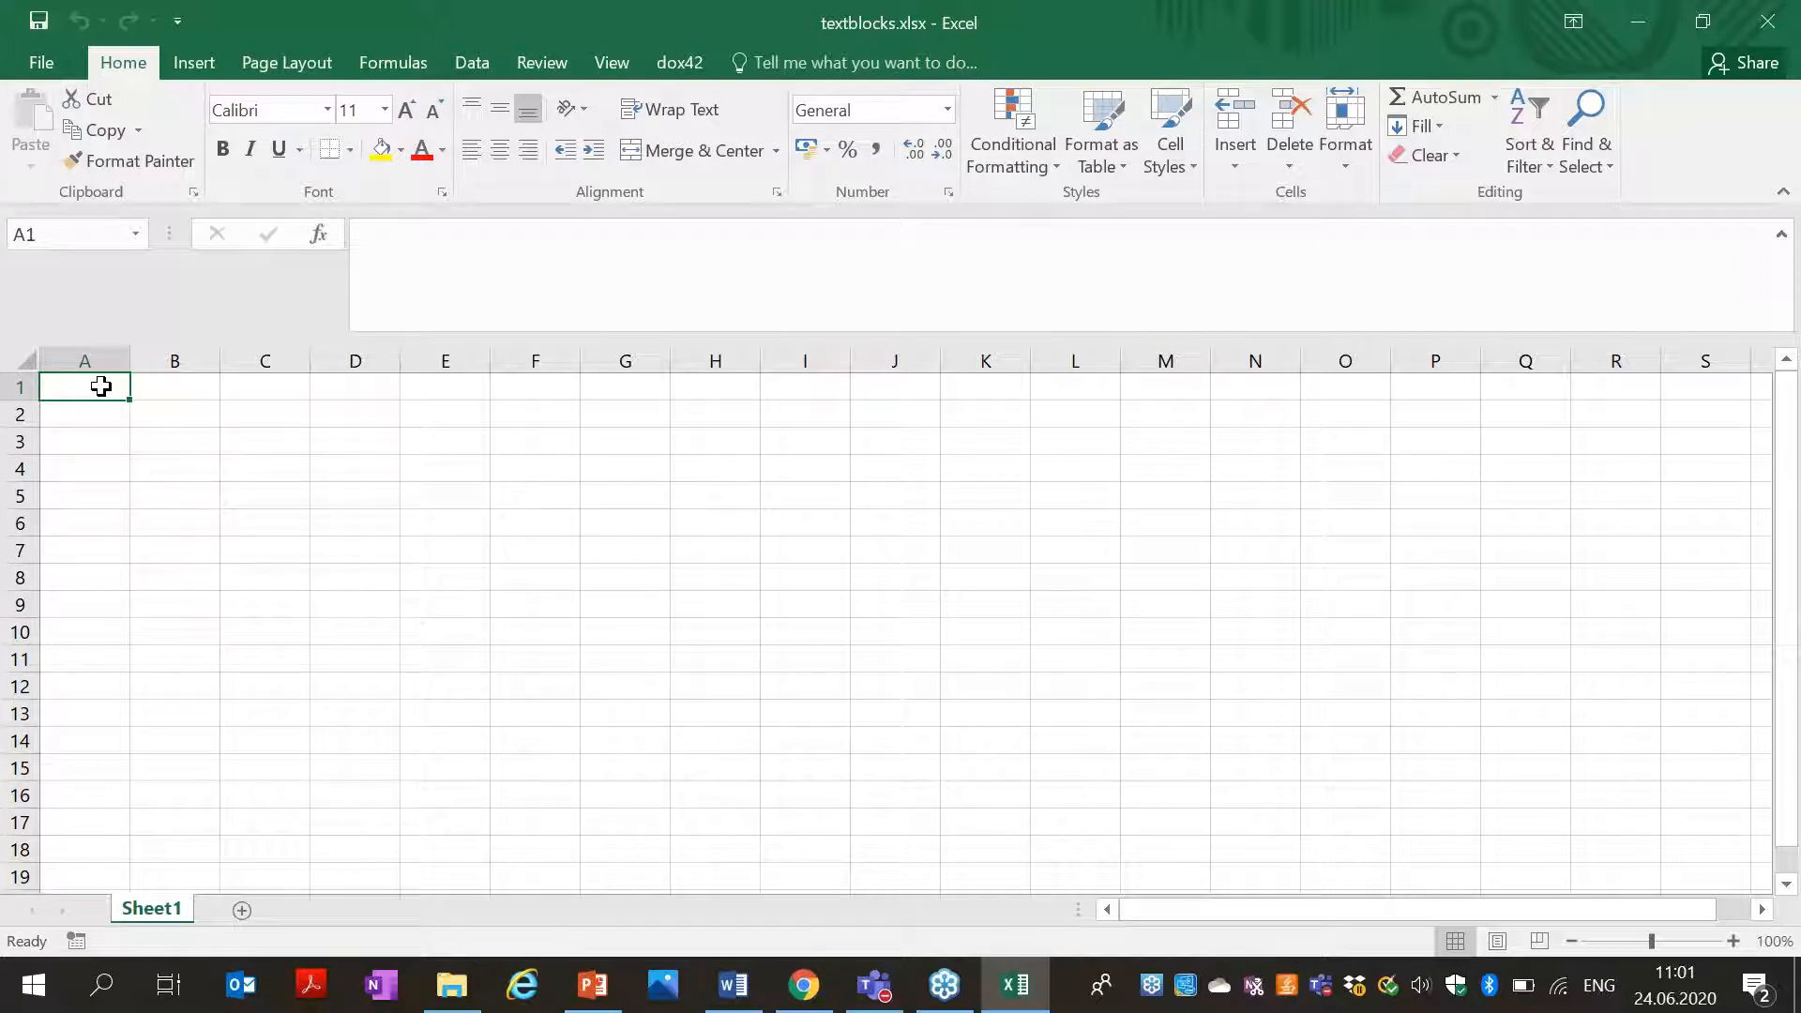
# Enter the column headers Name in A1 and Path in B1.
pyautogui.write('Name')
pyautogui.press('Tab')
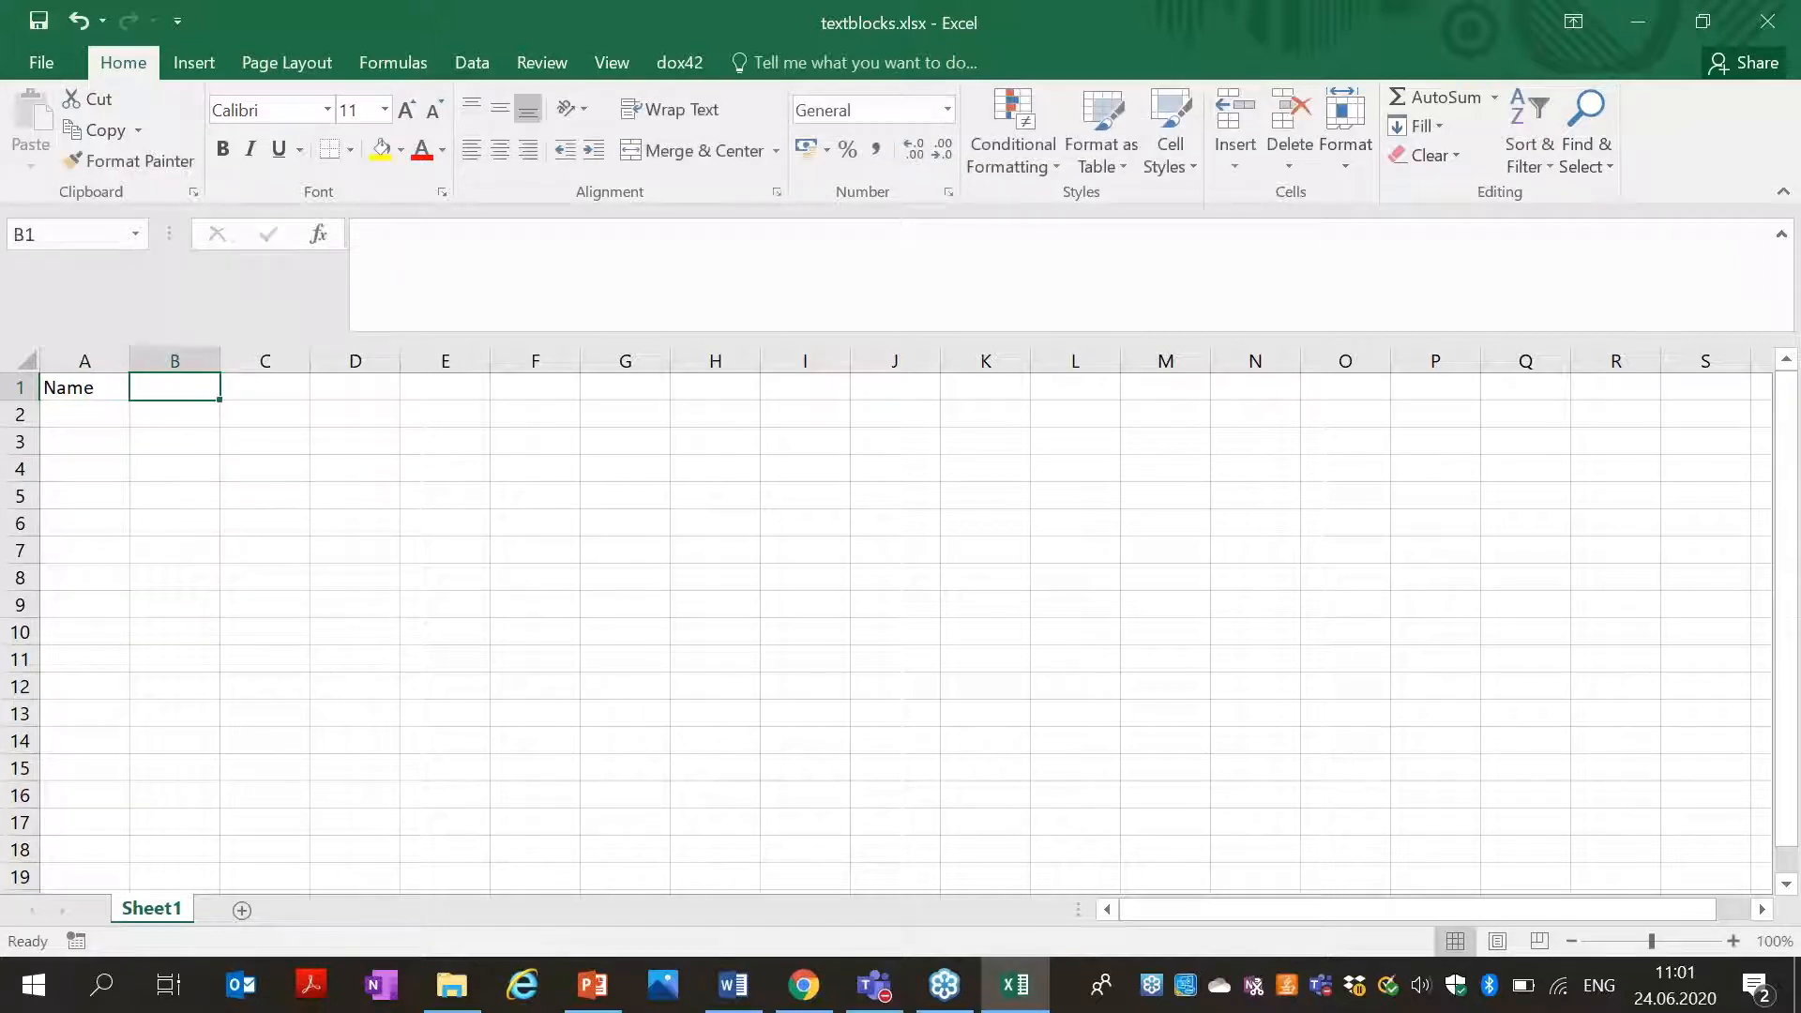
pyautogui.write('Path')
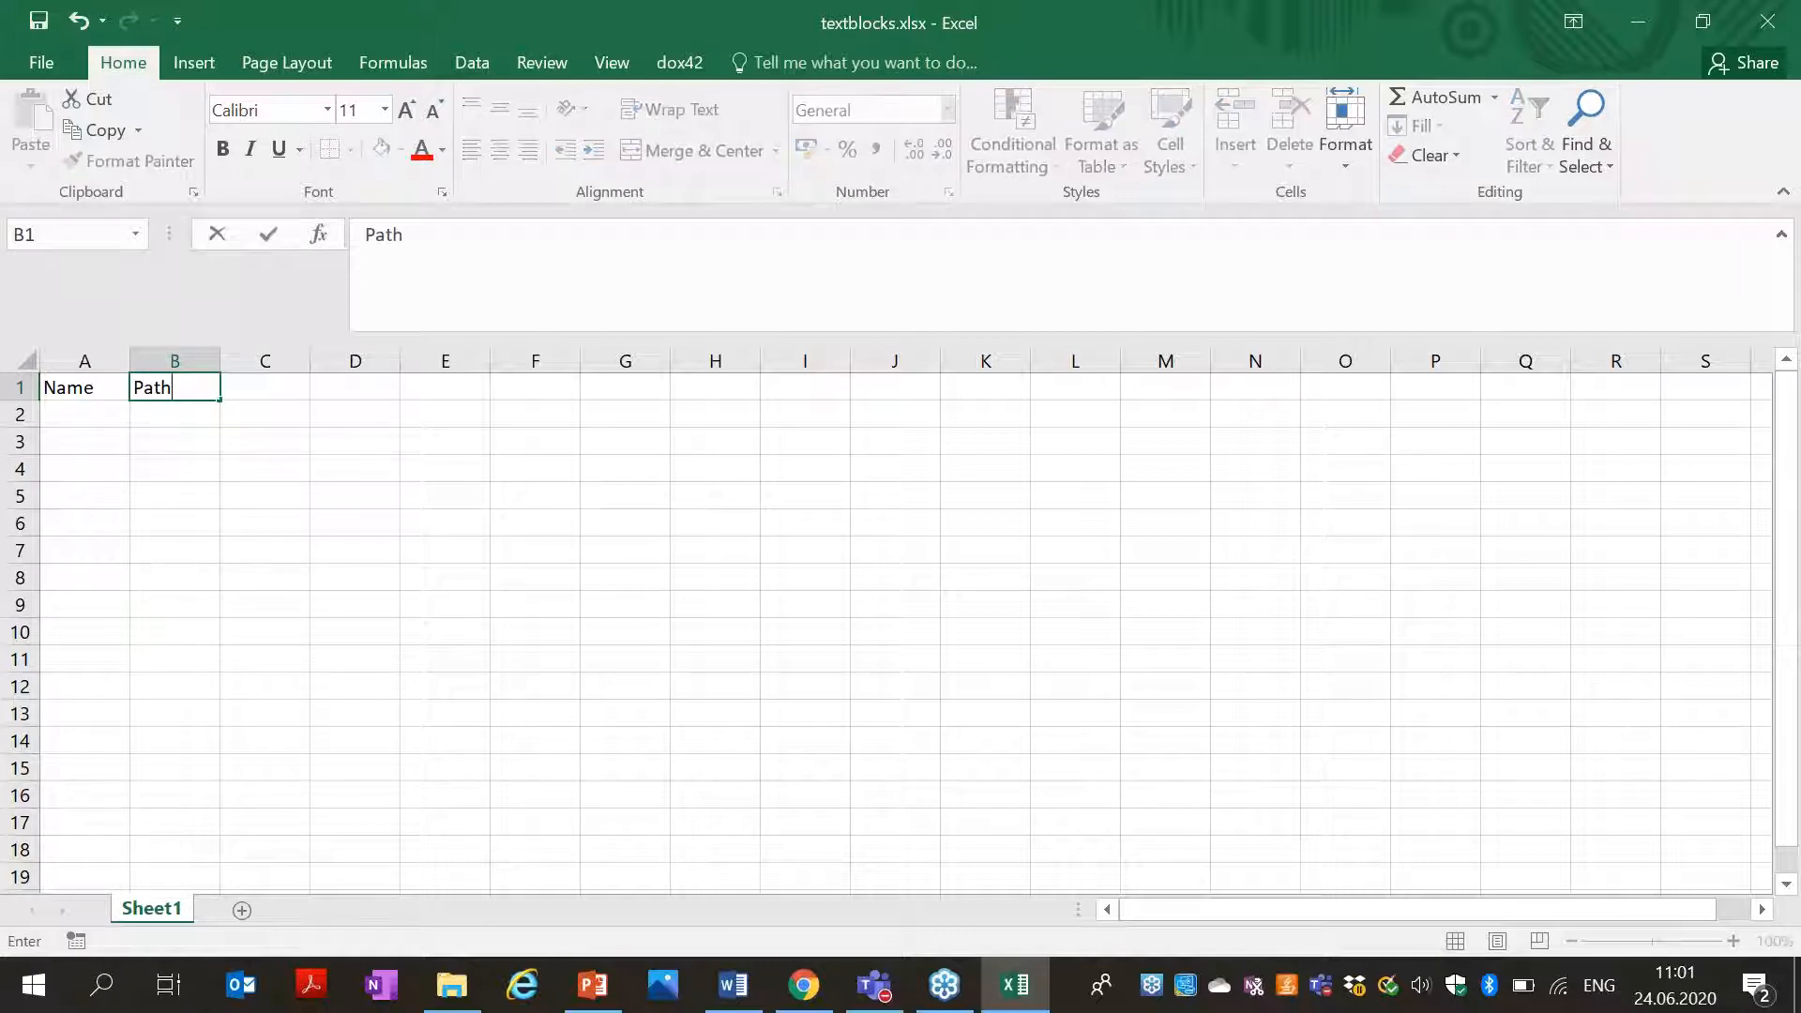
pyautogui.click(81, 414)
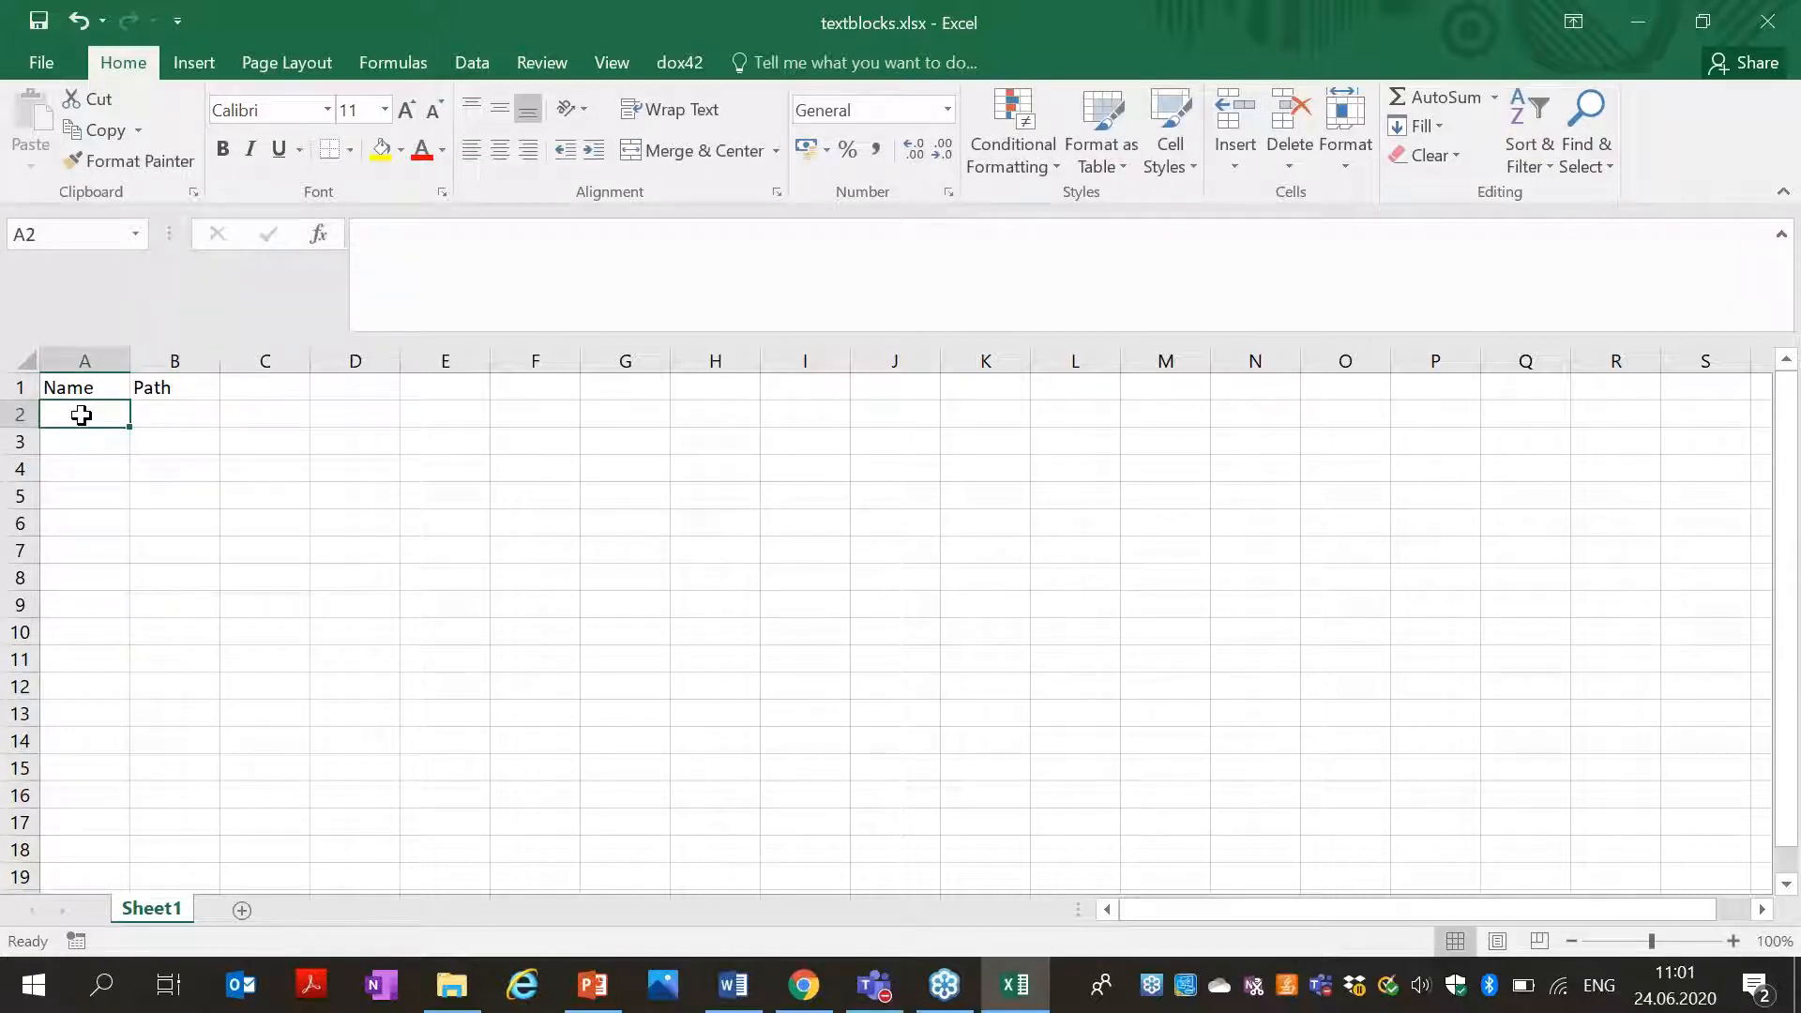
# Enter 'Restrictive Covenant' in A2, select B2, and switch back to File Explorer.
pyautogui.write('R')
pyautogui.press('BackSpace')
pyautogui.write('Restrictive Conver')
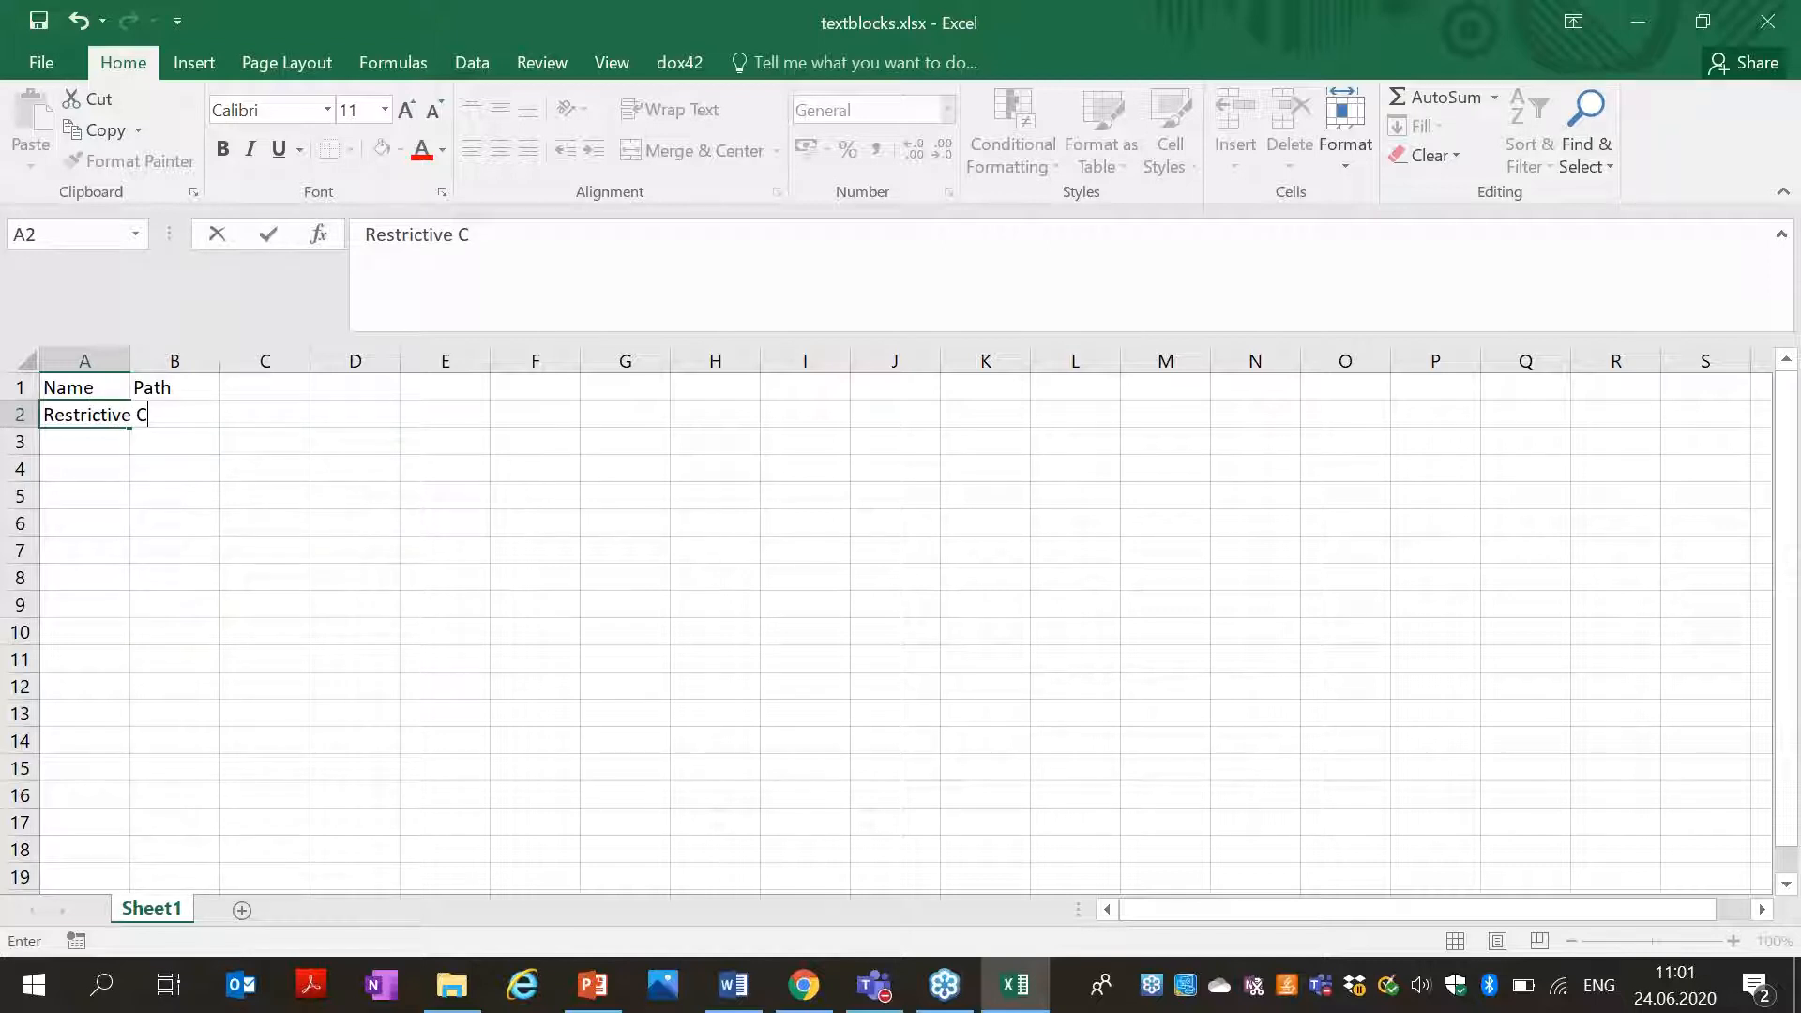
pyautogui.press('BackSpace')
pyautogui.press('BackSpace')
pyautogui.press('BackSpace')
pyautogui.press('BackSpace')
pyautogui.write('venan')
pyautogui.click(163, 432)
pyautogui.click(171, 416)
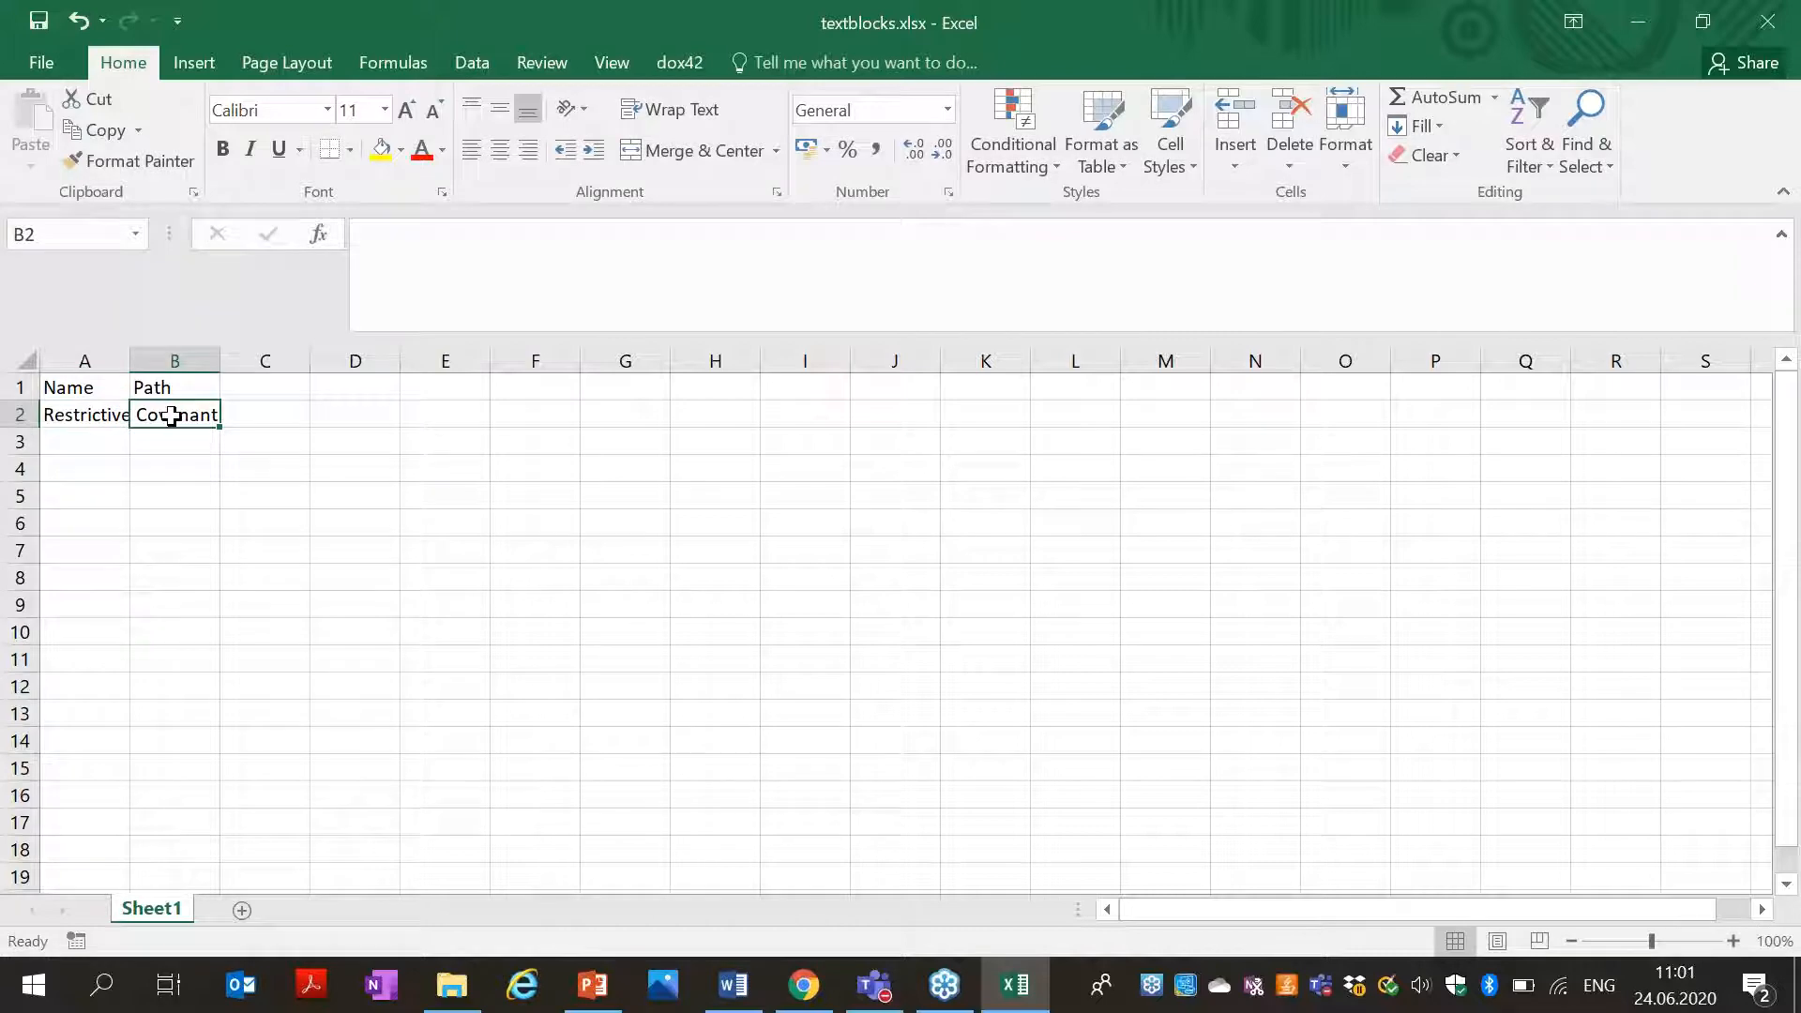
pyautogui.click(465, 971)
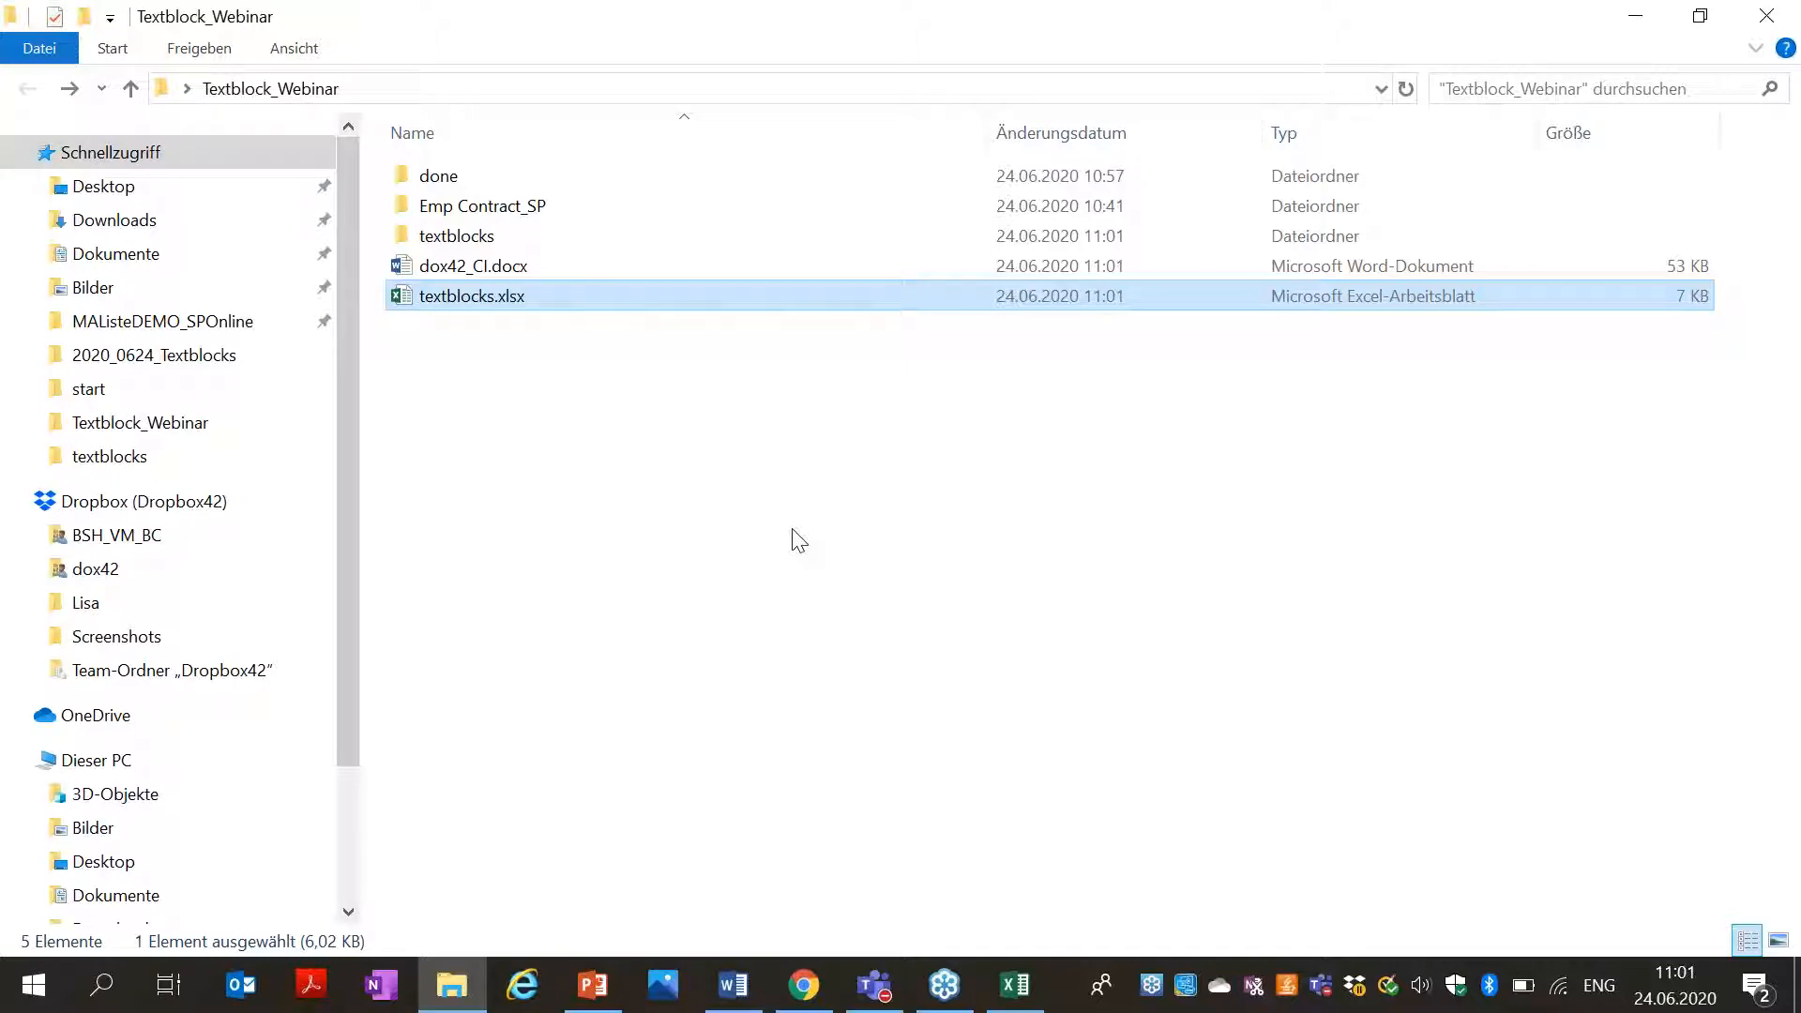
# Copy RestrictiveCovenant.docx's full path with 'Als Pfad kopieren' and minimize Explorer.
pyautogui.doubleClick(545, 245)
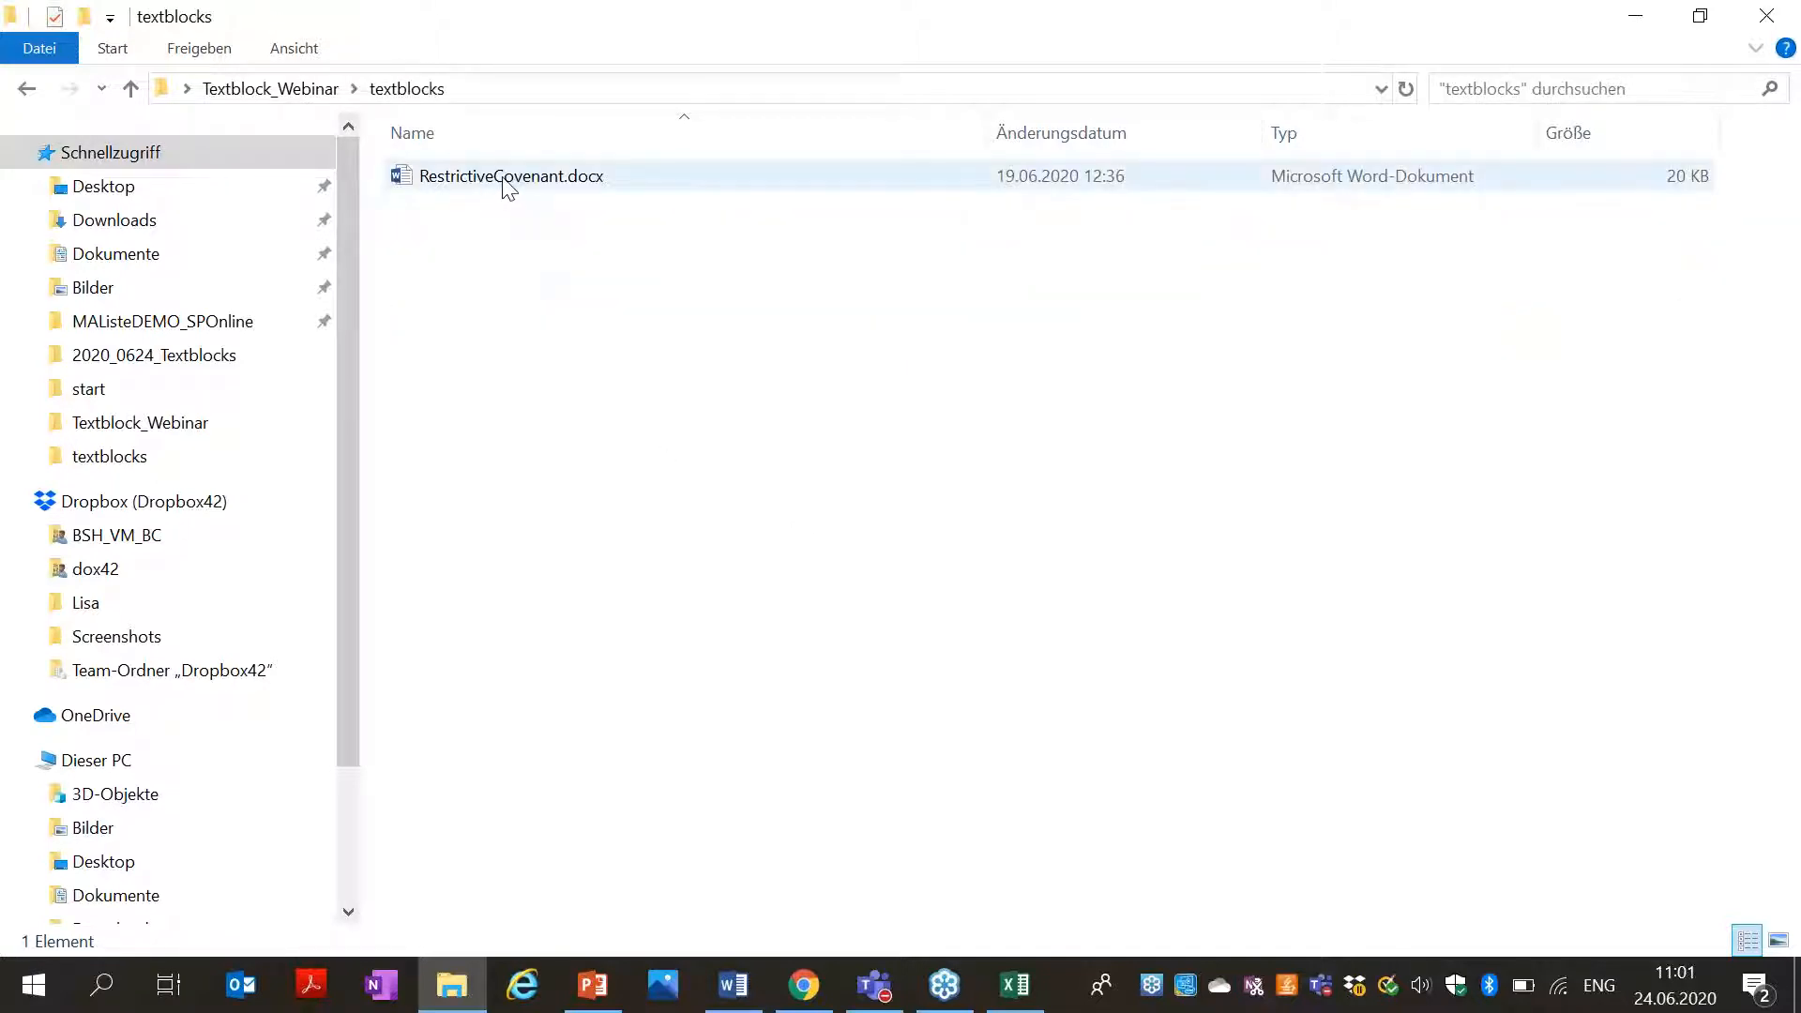
pyautogui.click(542, 181)
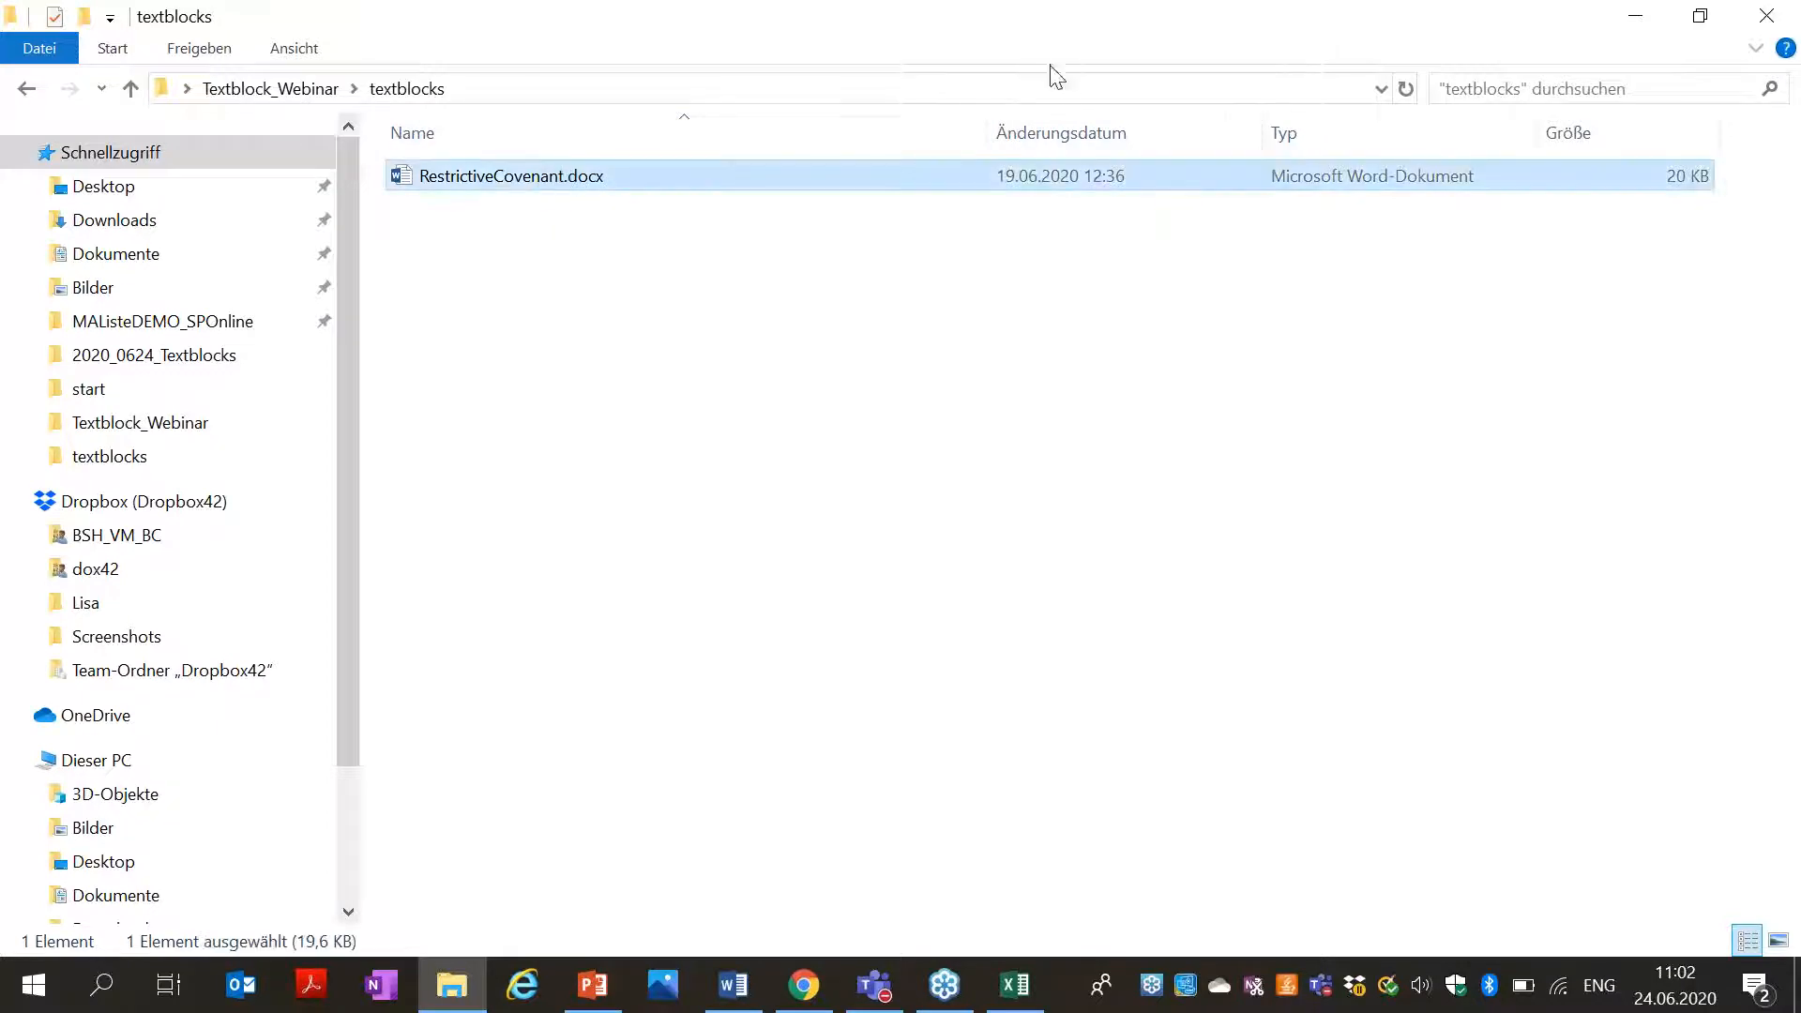
pyautogui.rightClick(468, 185)
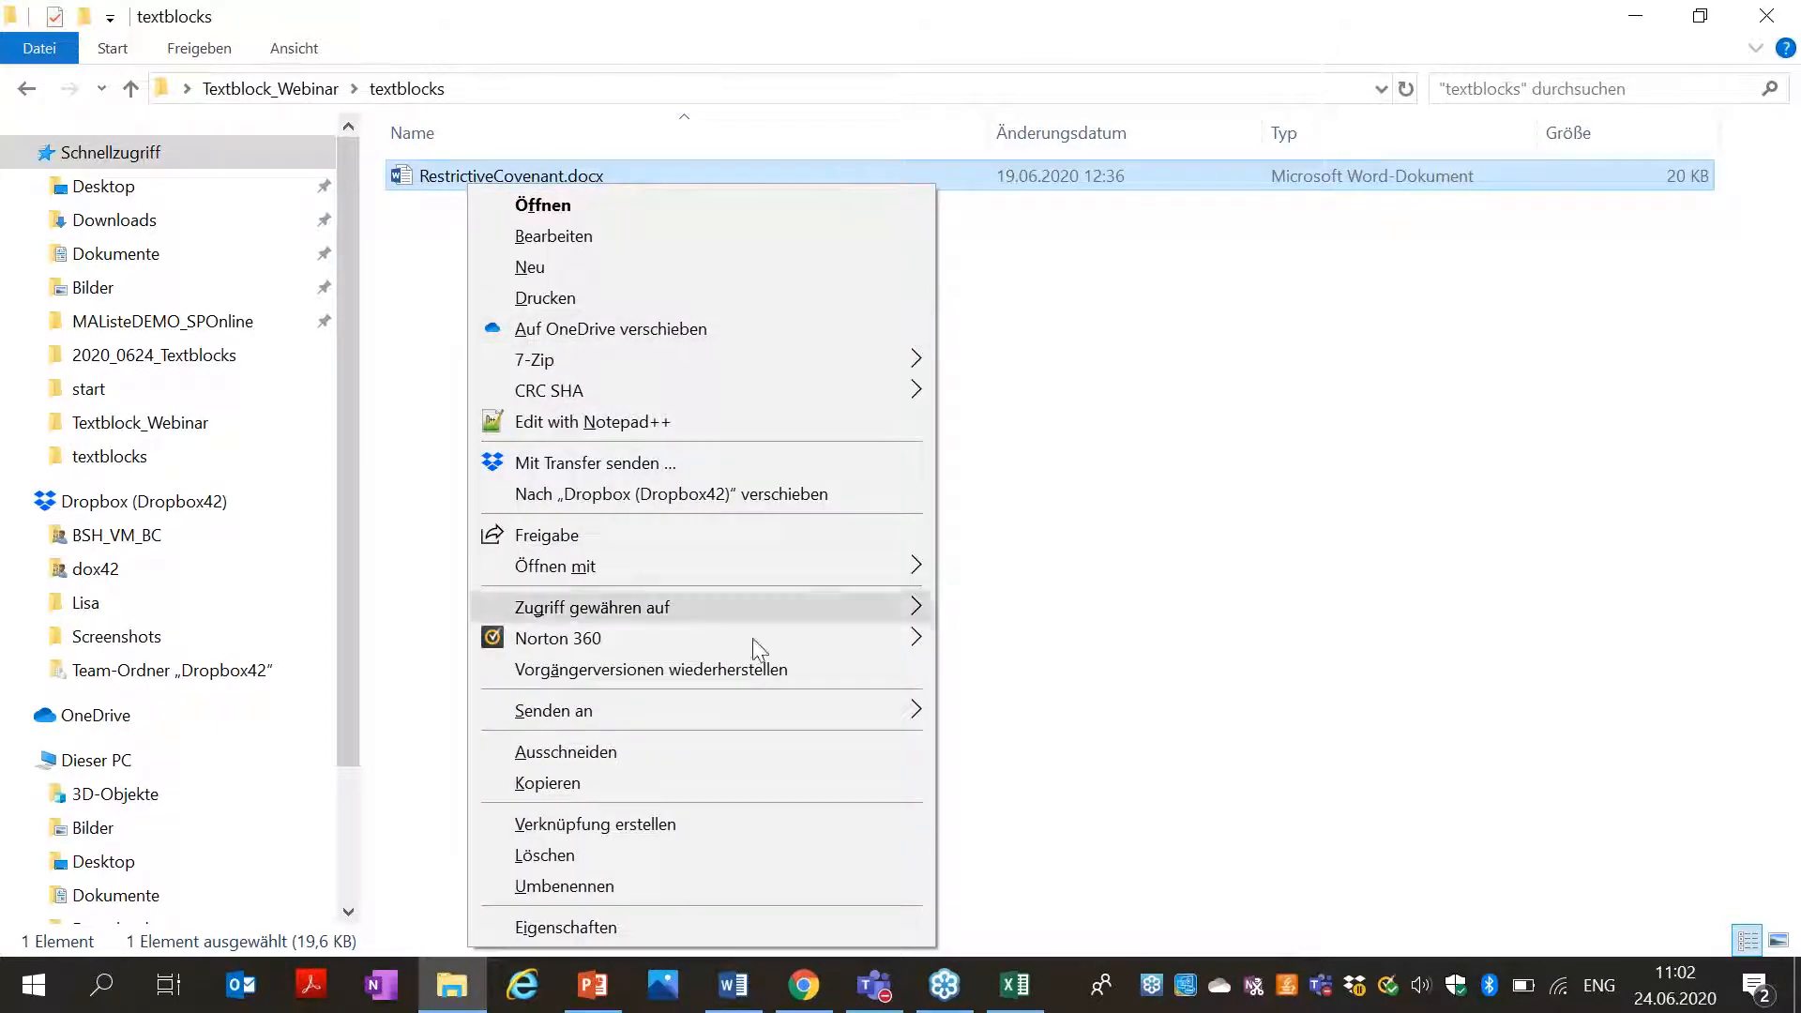
pyautogui.click(1210, 347)
pyautogui.rightClick(588, 172)
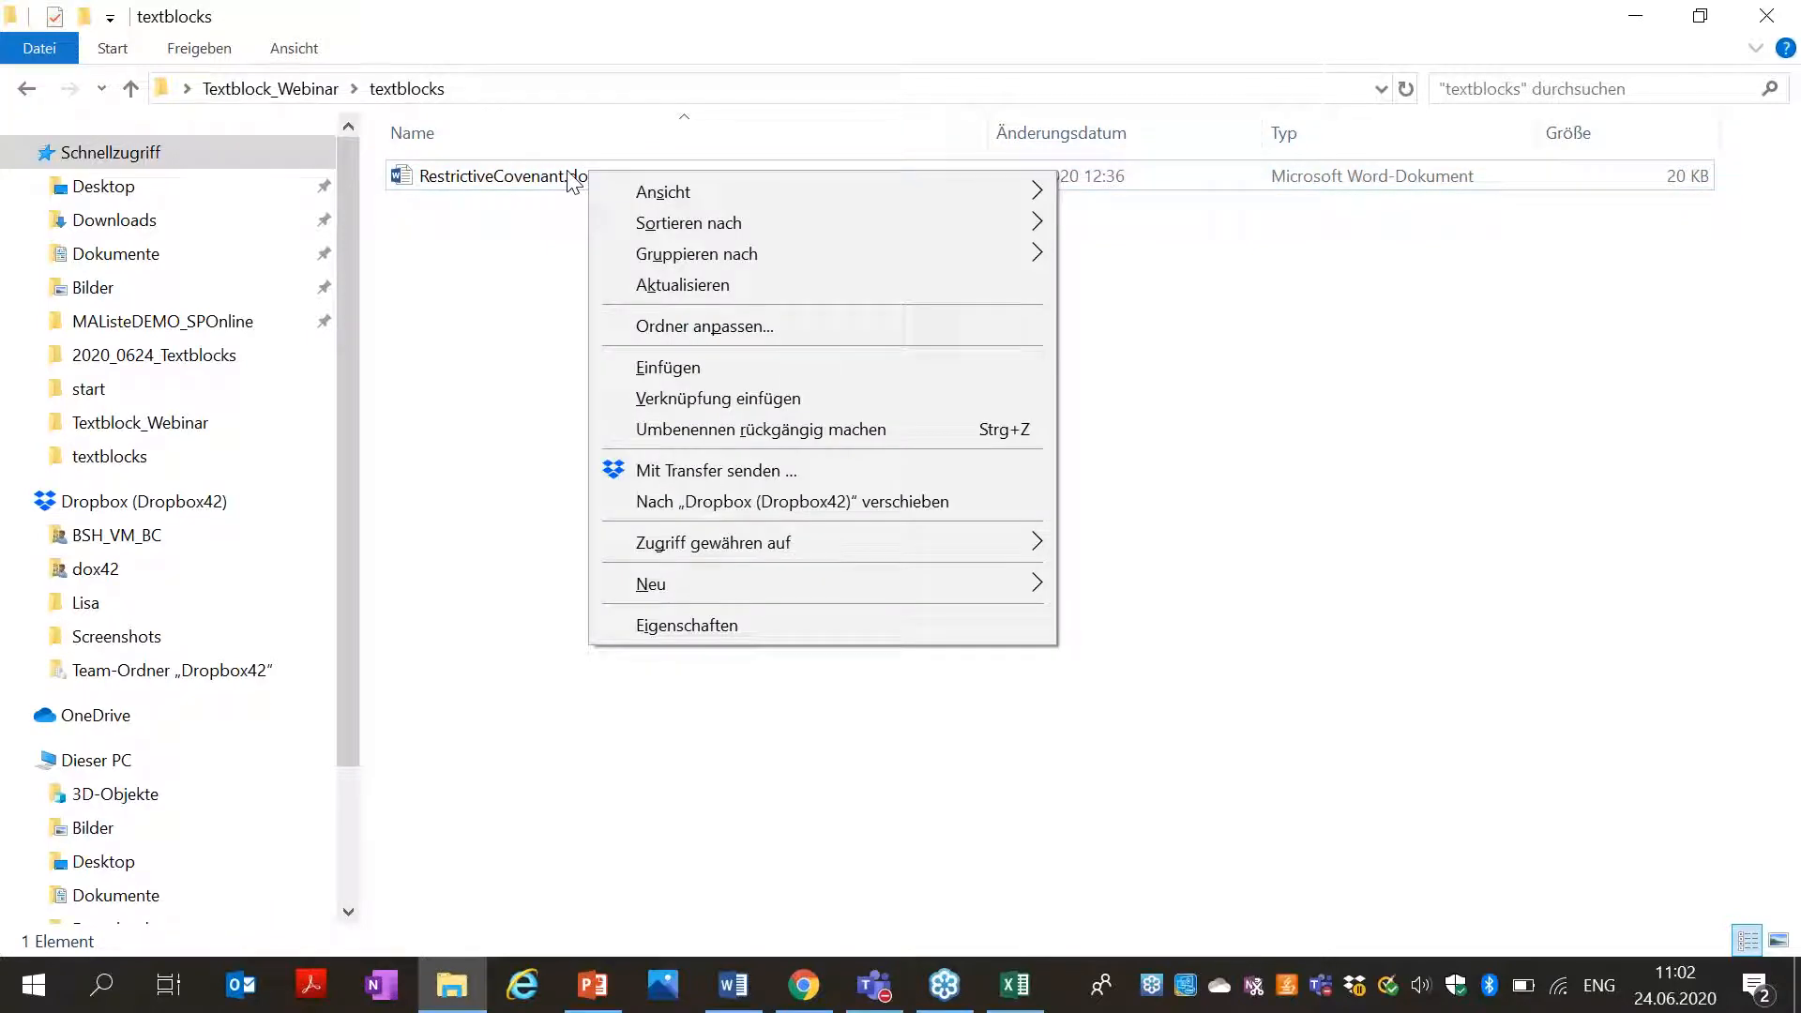
pyautogui.click(568, 175)
pyautogui.rightClick(570, 180)
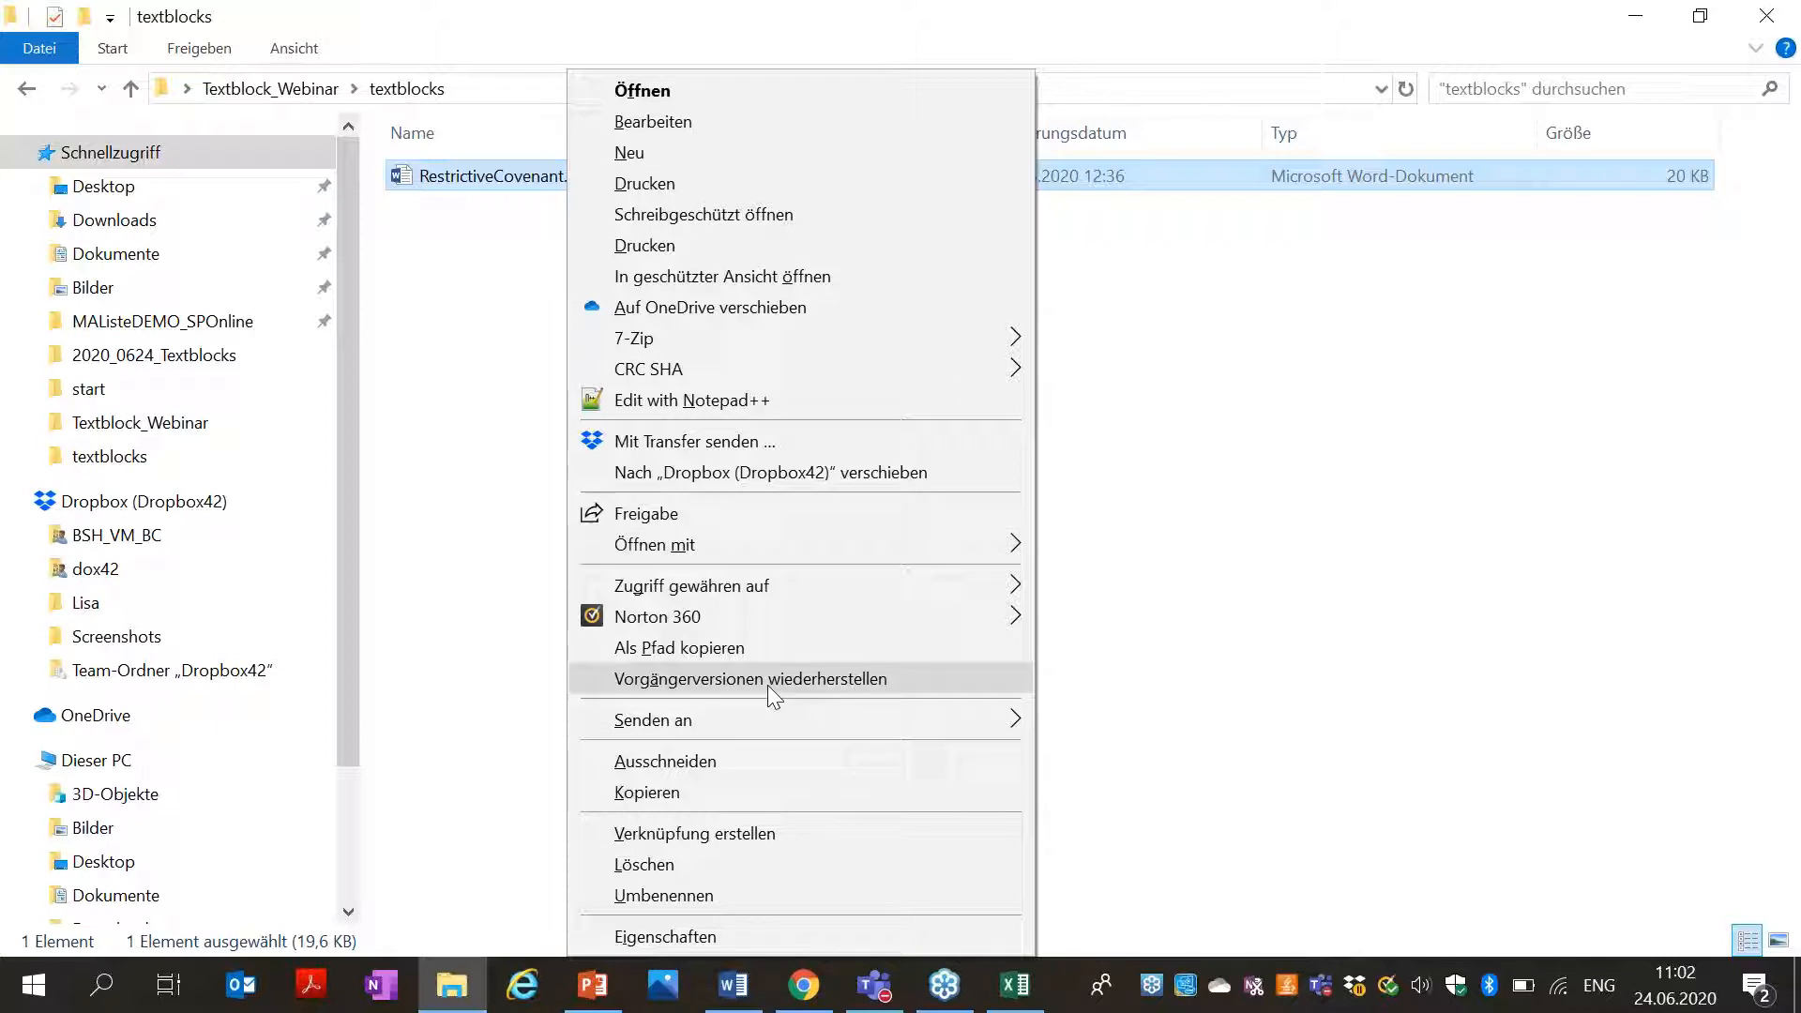
pyautogui.click(747, 648)
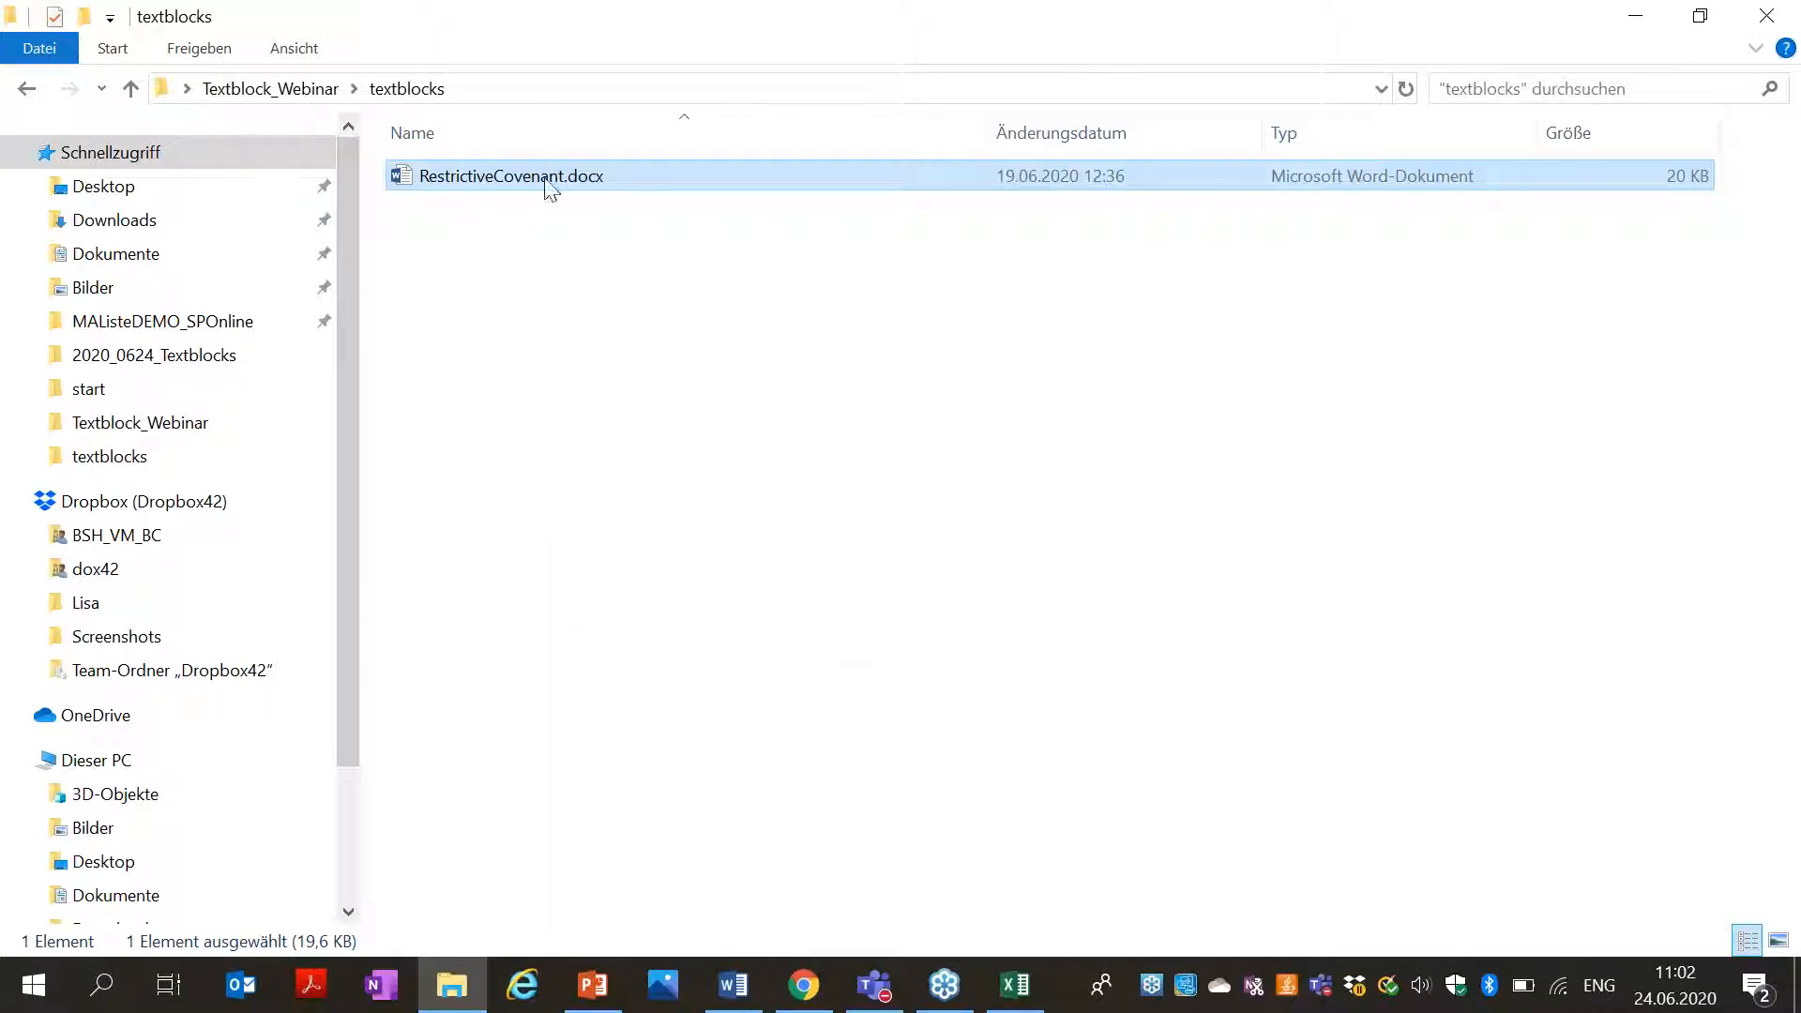
pyautogui.click(1635, 16)
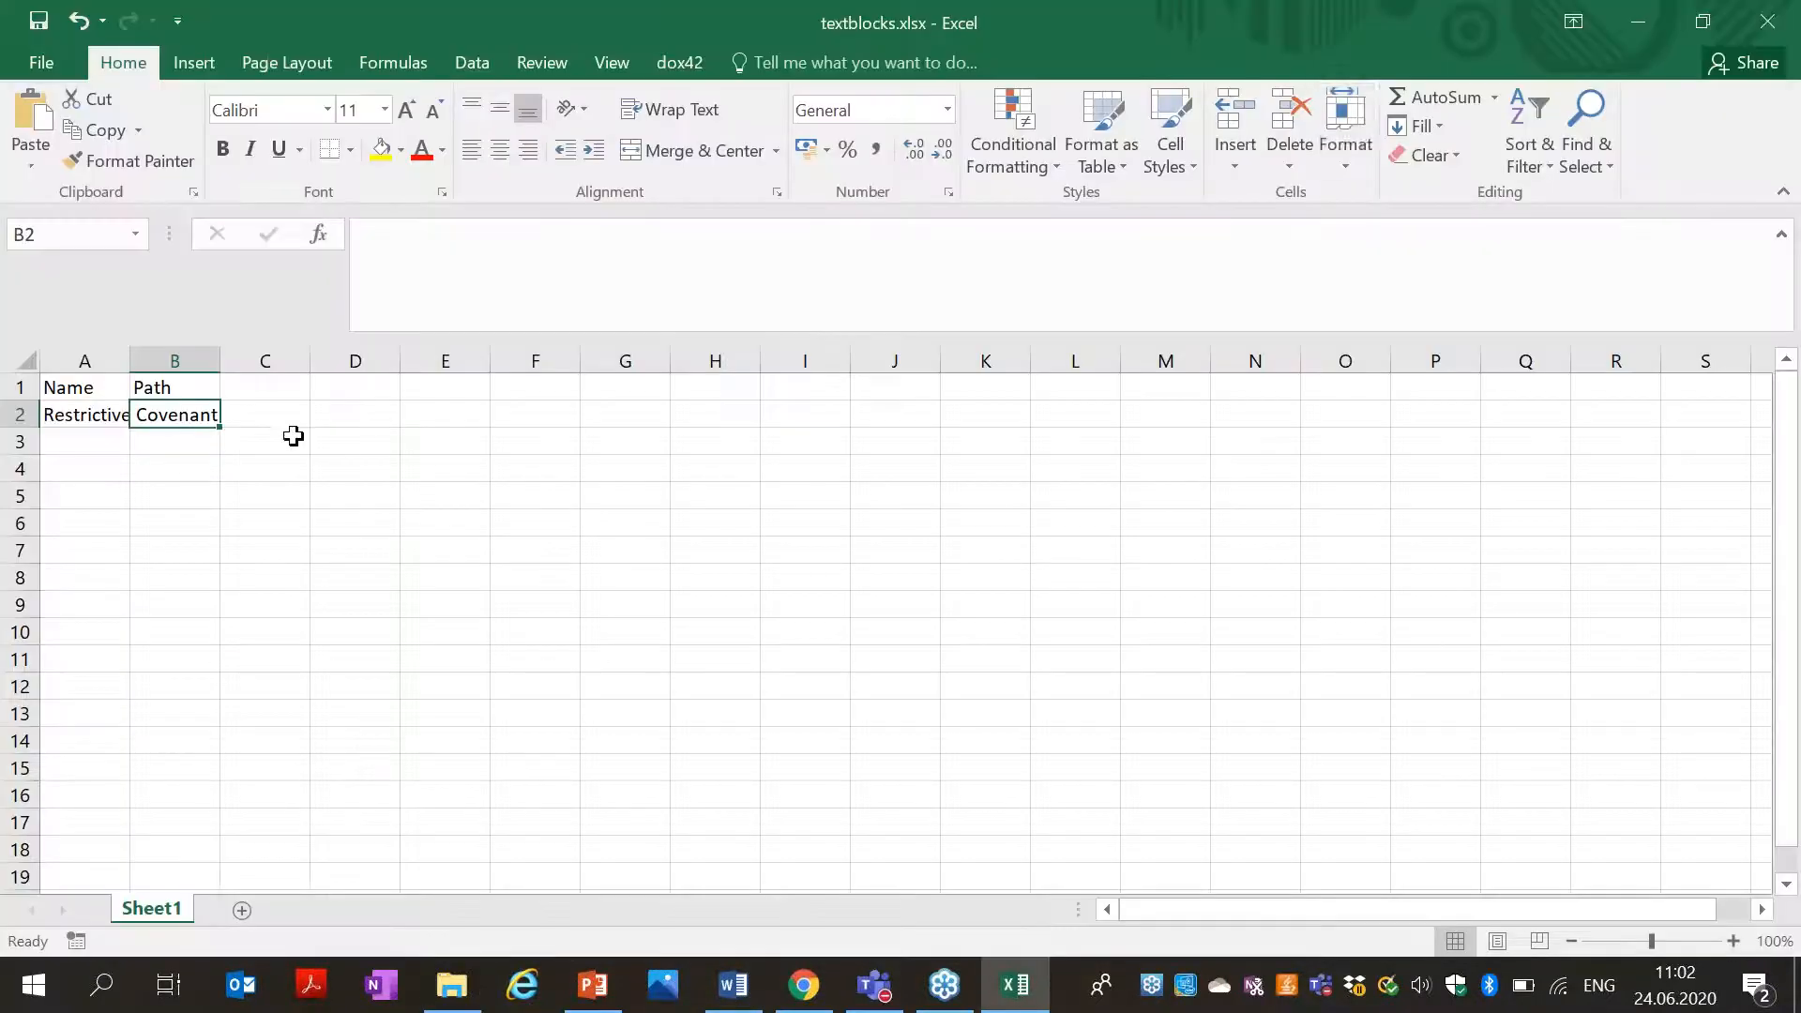
# Paste the path into B2 and trim it to \textblocks\RestrictiveCovenant.docx.
pyautogui.click(176, 433)
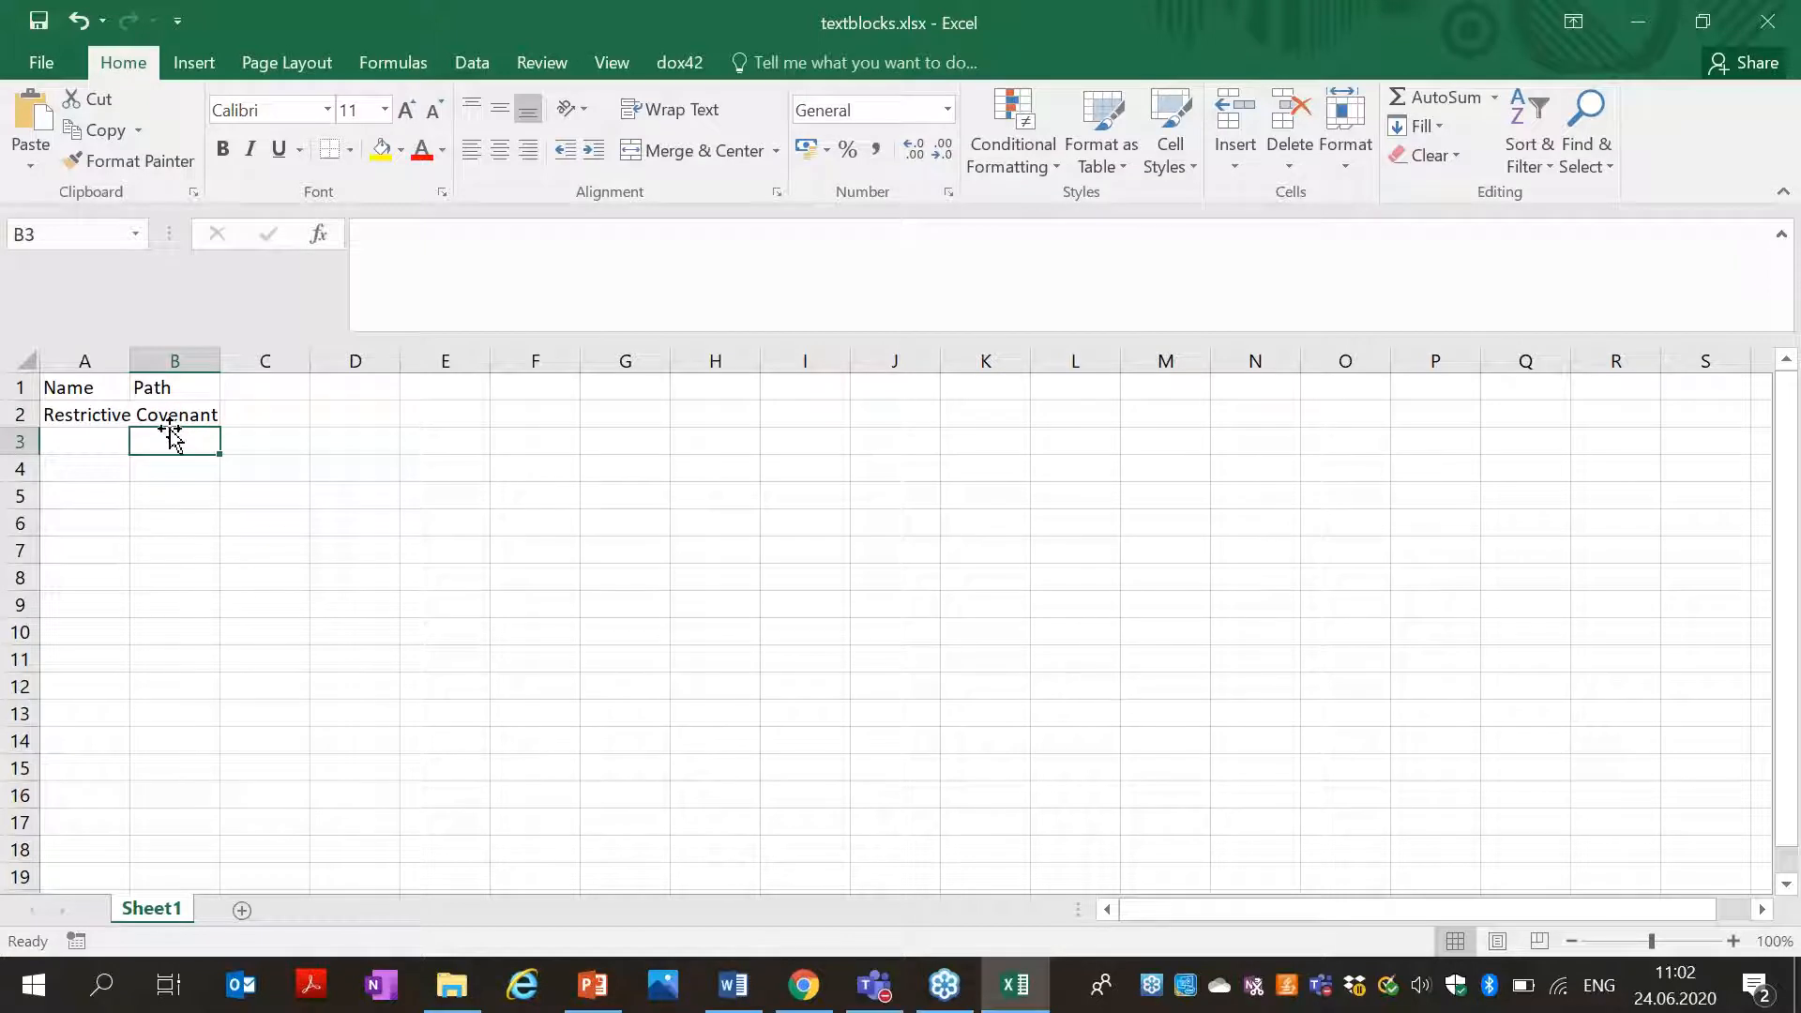
pyautogui.click(164, 413)
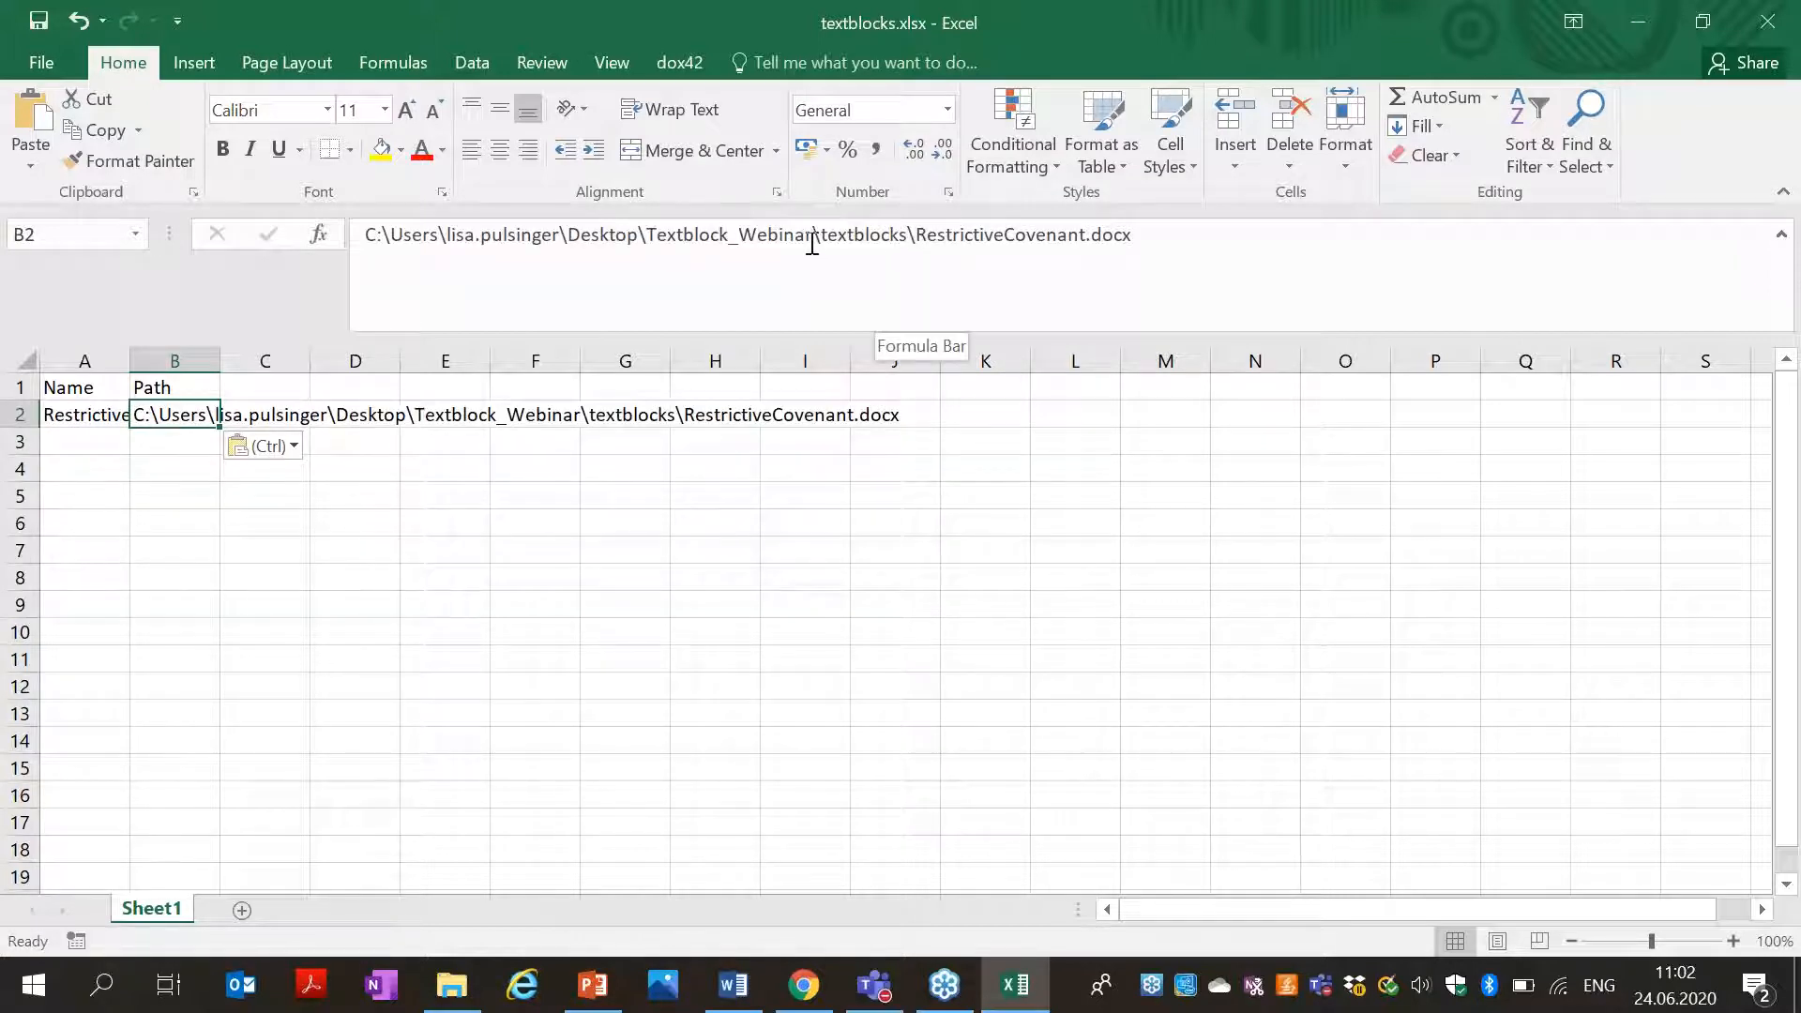
pyautogui.moveTo(814, 237); pyautogui.dragTo(350, 229)
pyautogui.press('BackSpace')
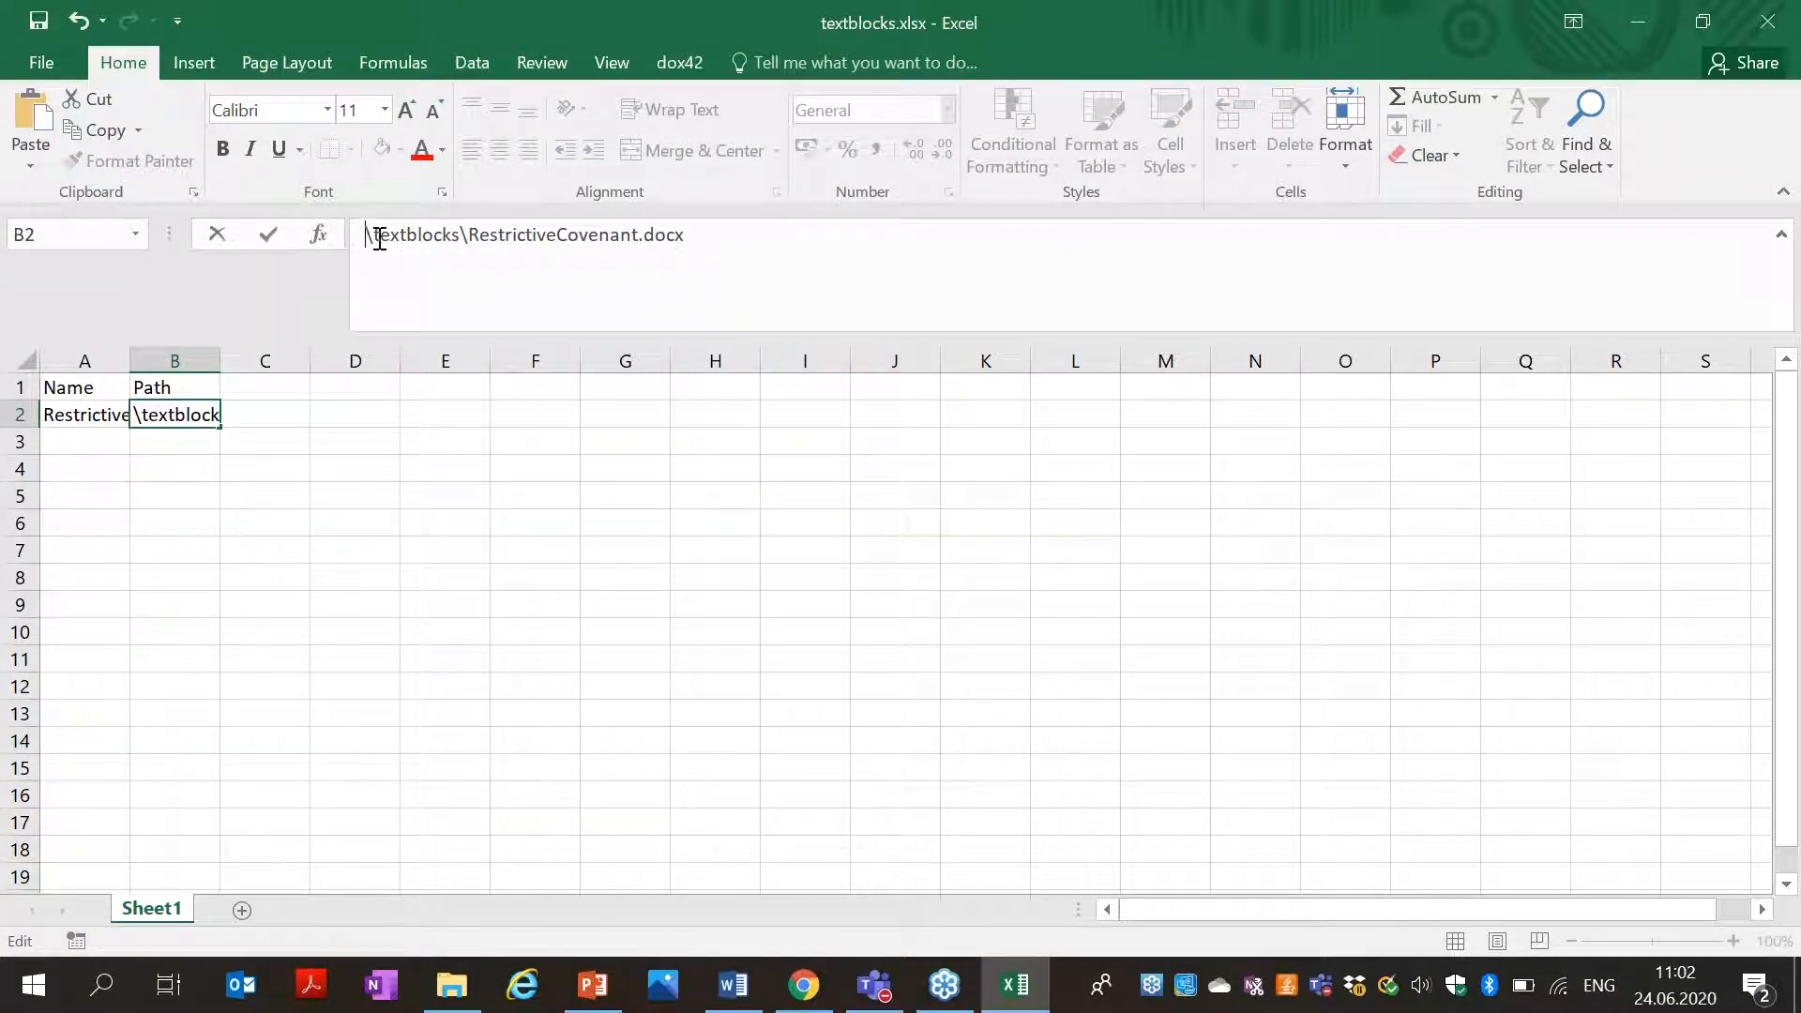
pyautogui.click(229, 463)
pyautogui.click(171, 414)
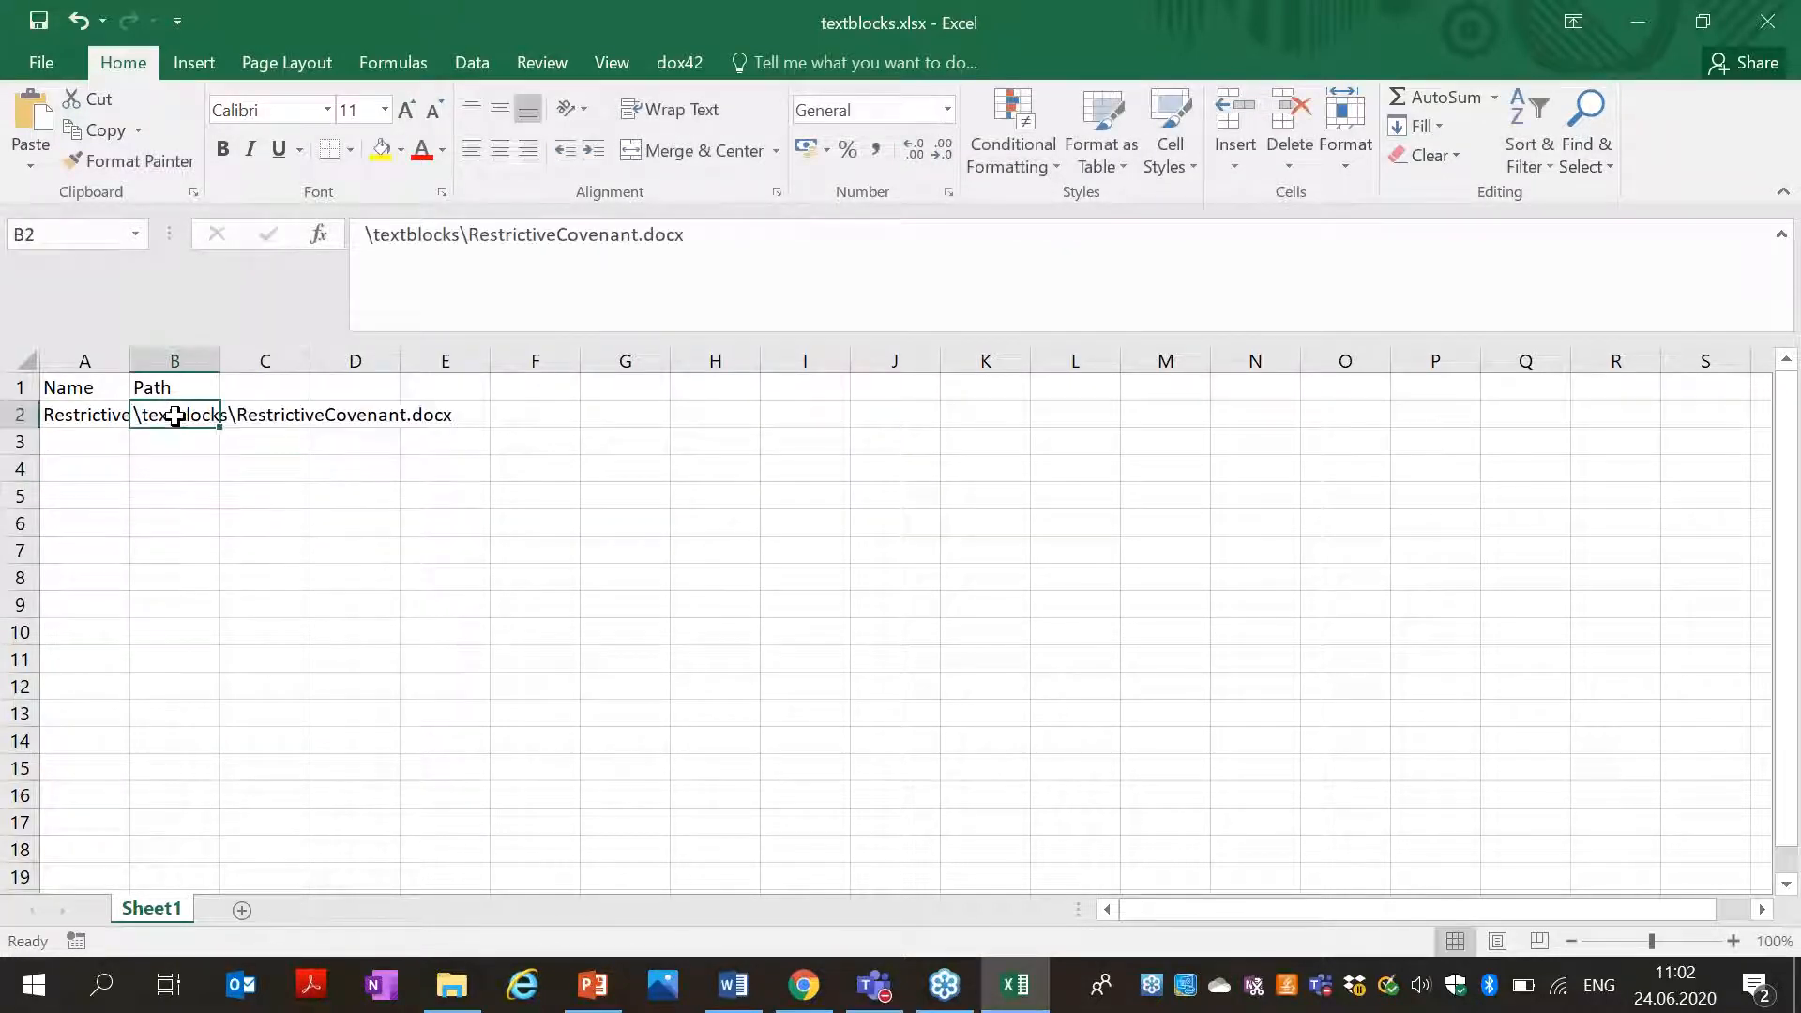
pyautogui.click(373, 234)
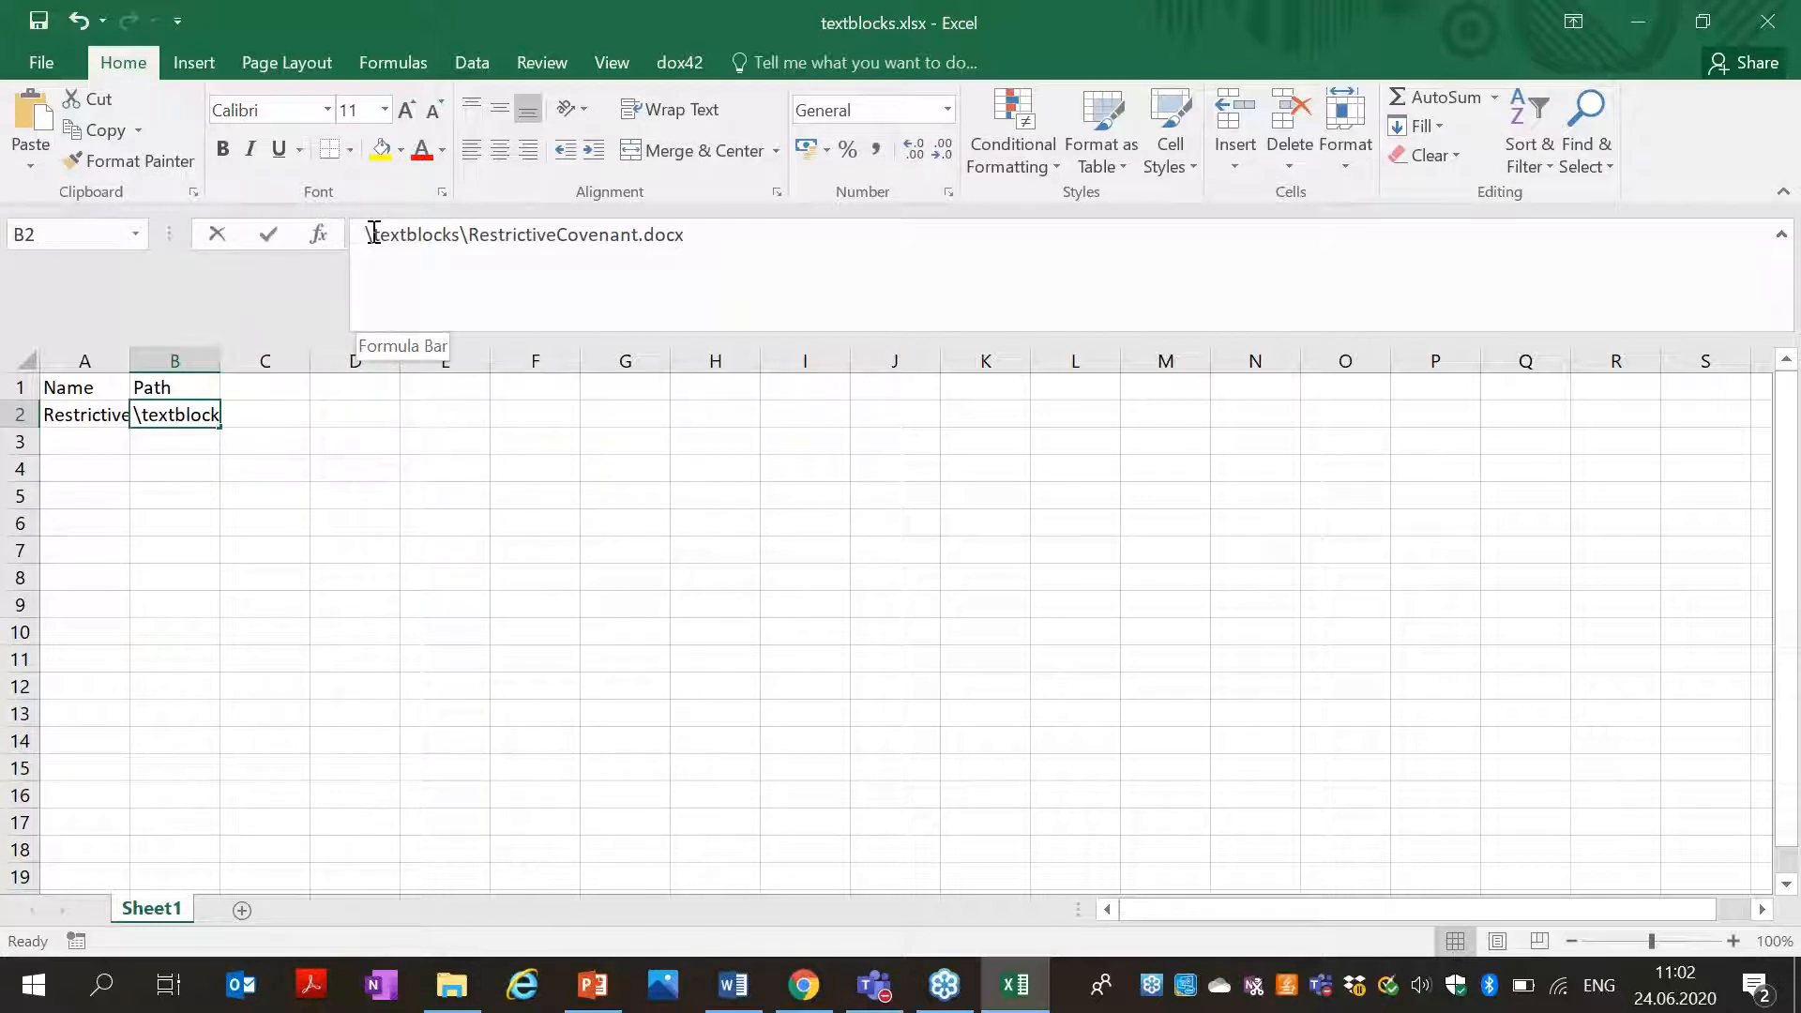
pyautogui.moveTo(373, 234); pyautogui.dragTo(337, 231)
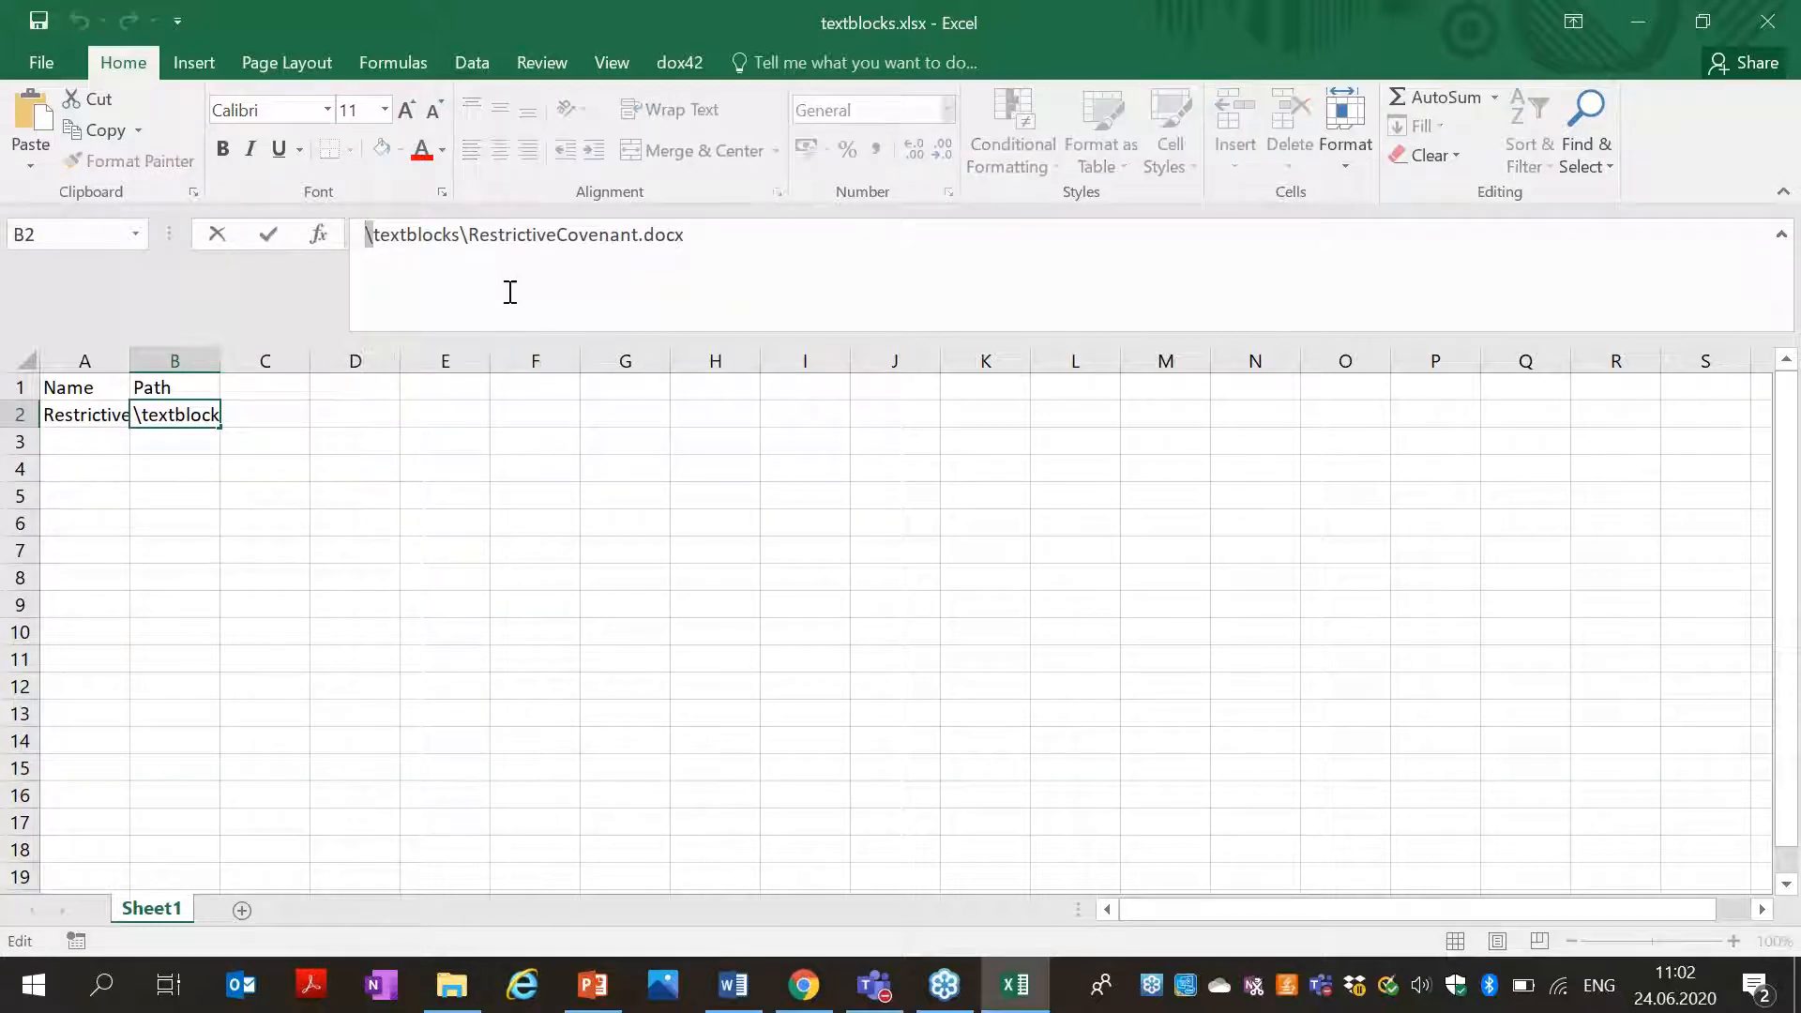
pyautogui.click(150, 447)
pyautogui.click(173, 412)
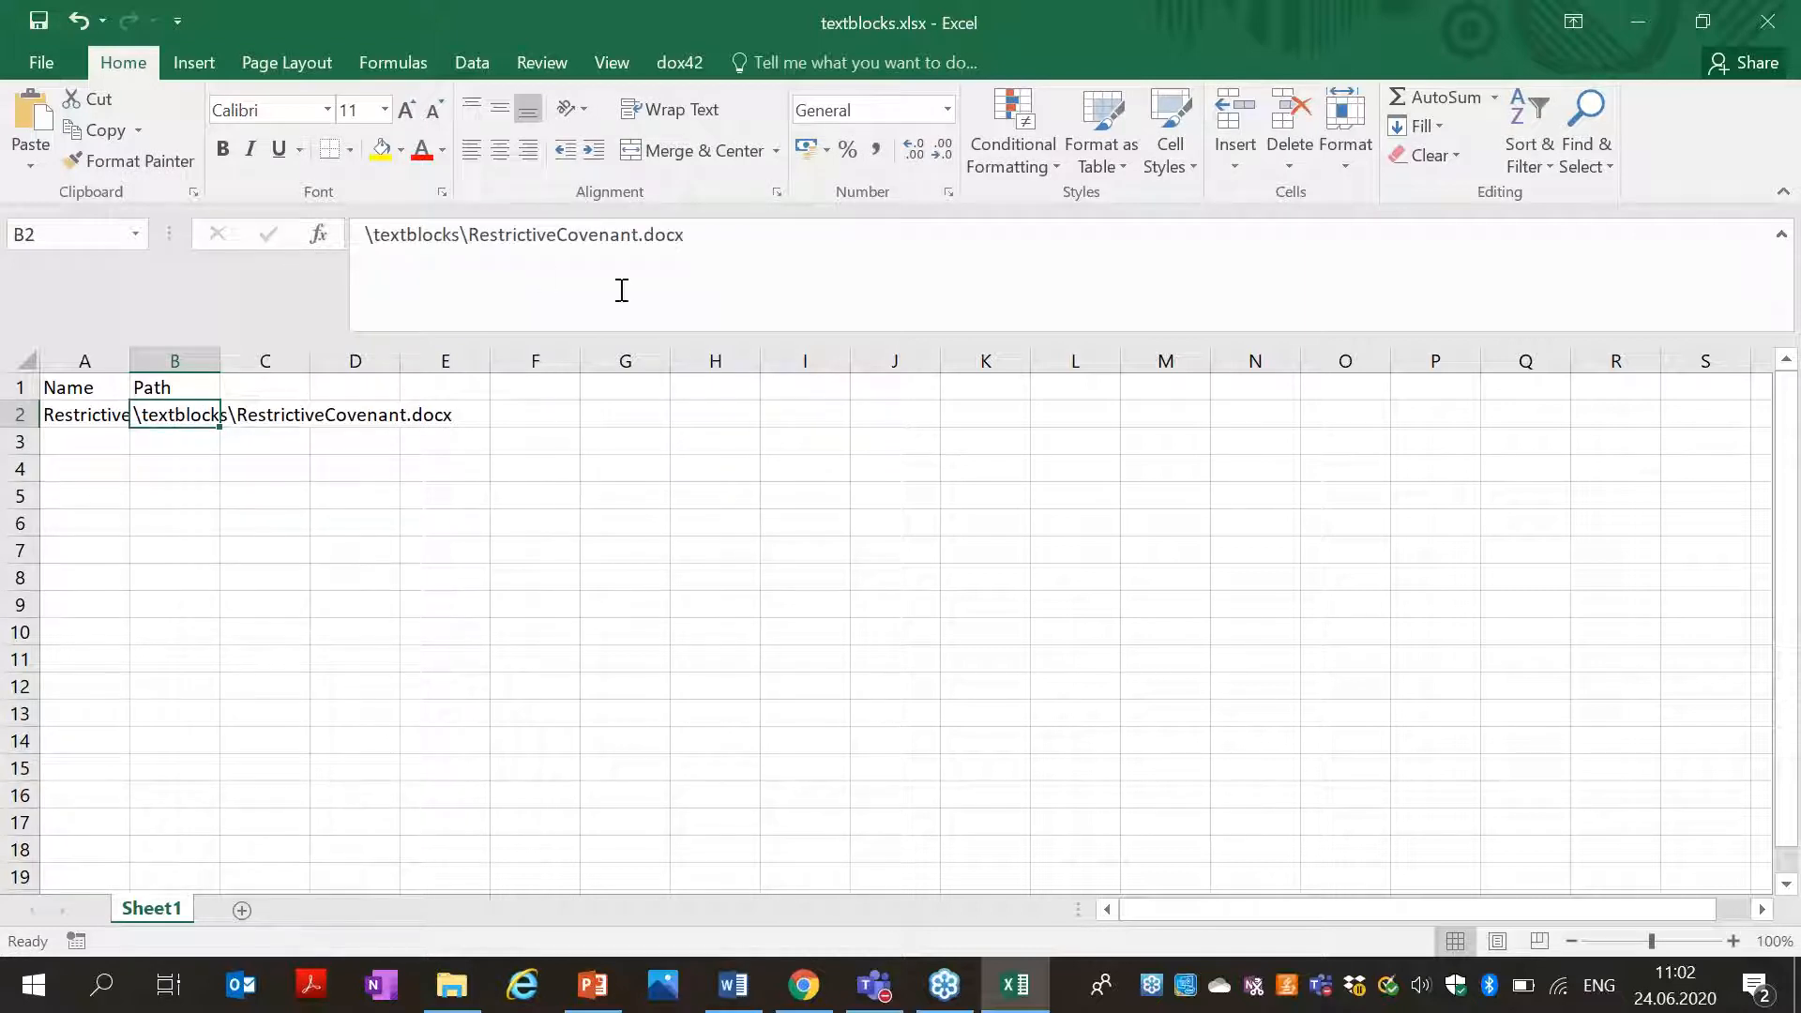
# Close the workbook and reopen dox42_CI.docx from Textblock_Webinar.
pyautogui.click(1767, 21)
pyautogui.click(1637, 21)
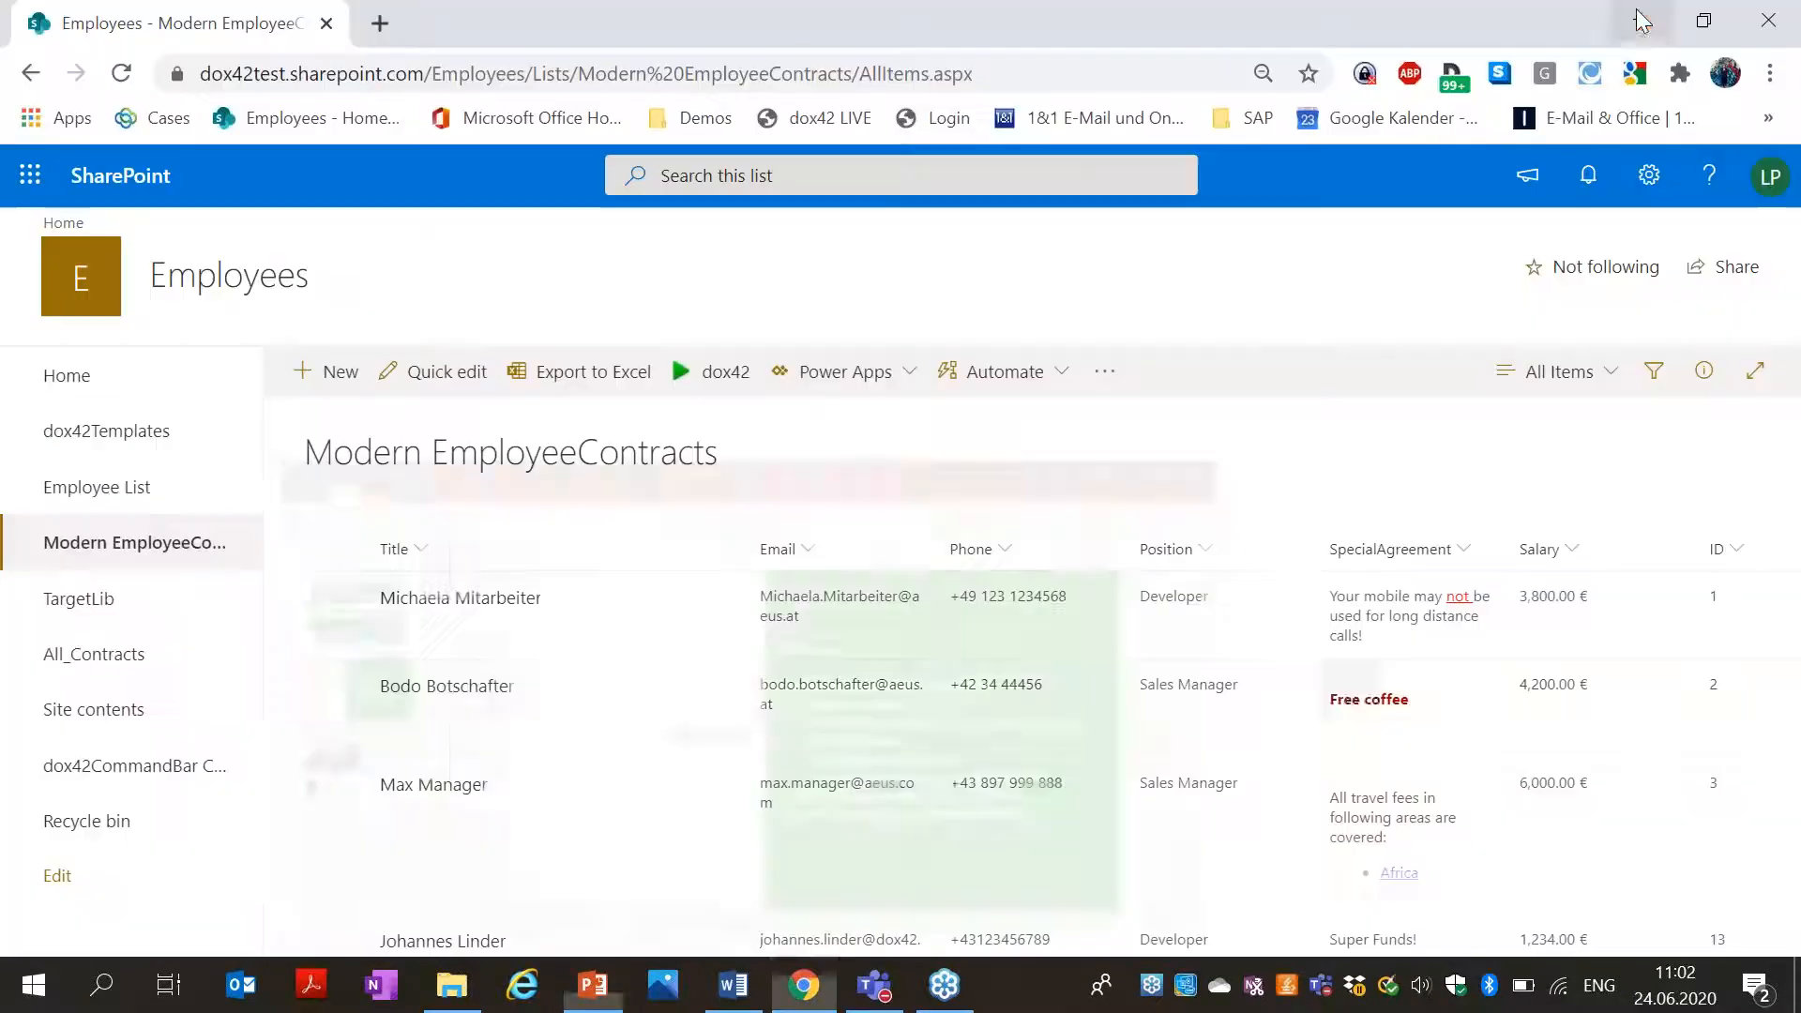
pyautogui.click(455, 985)
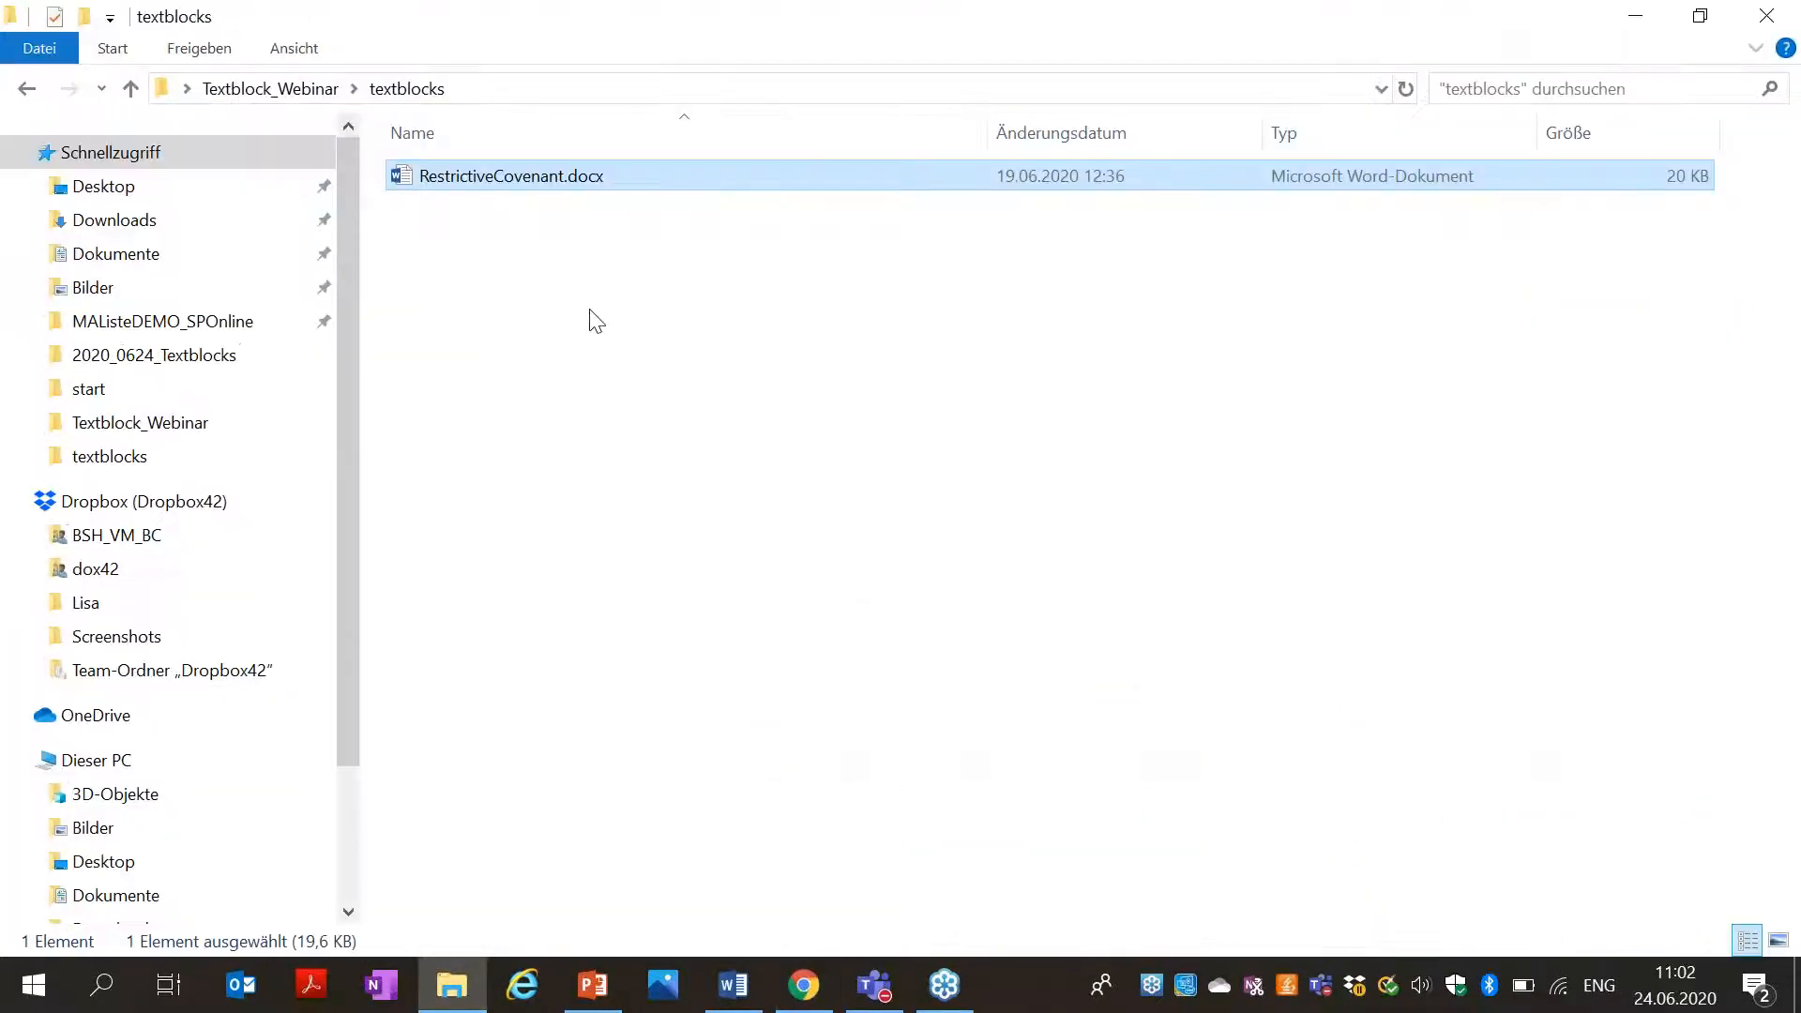
pyautogui.click(28, 87)
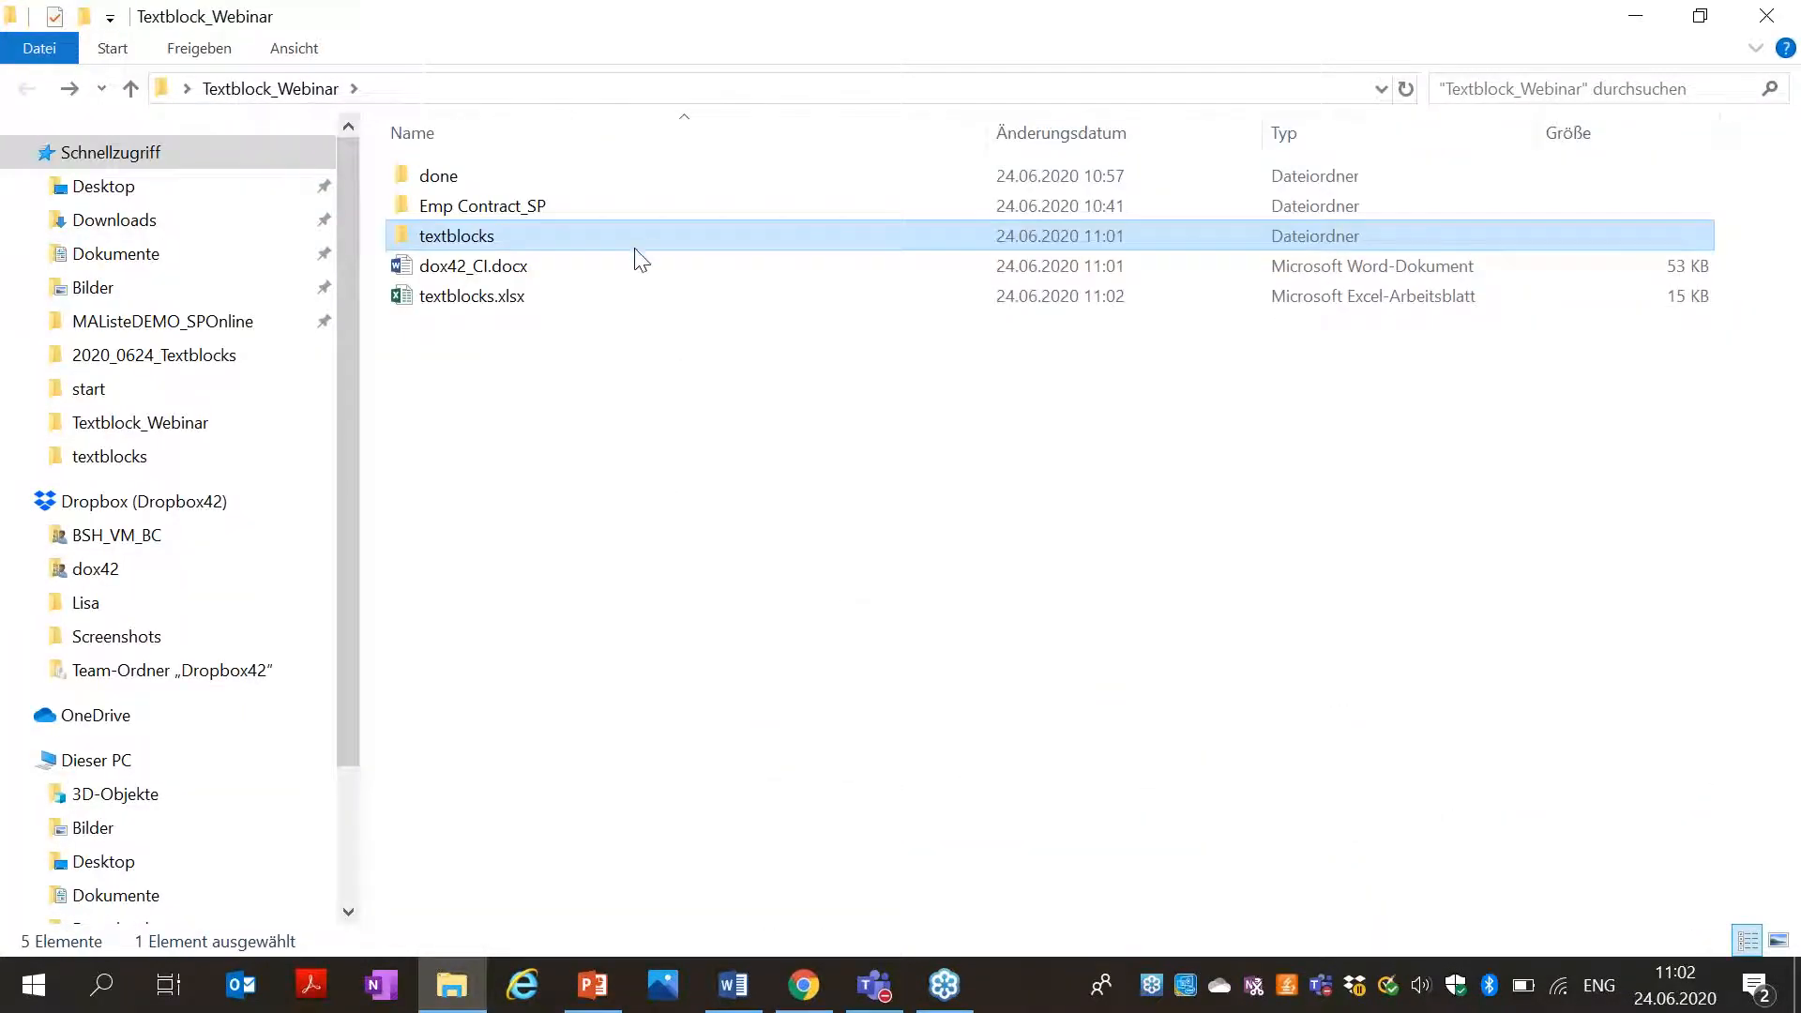
pyautogui.doubleClick(572, 270)
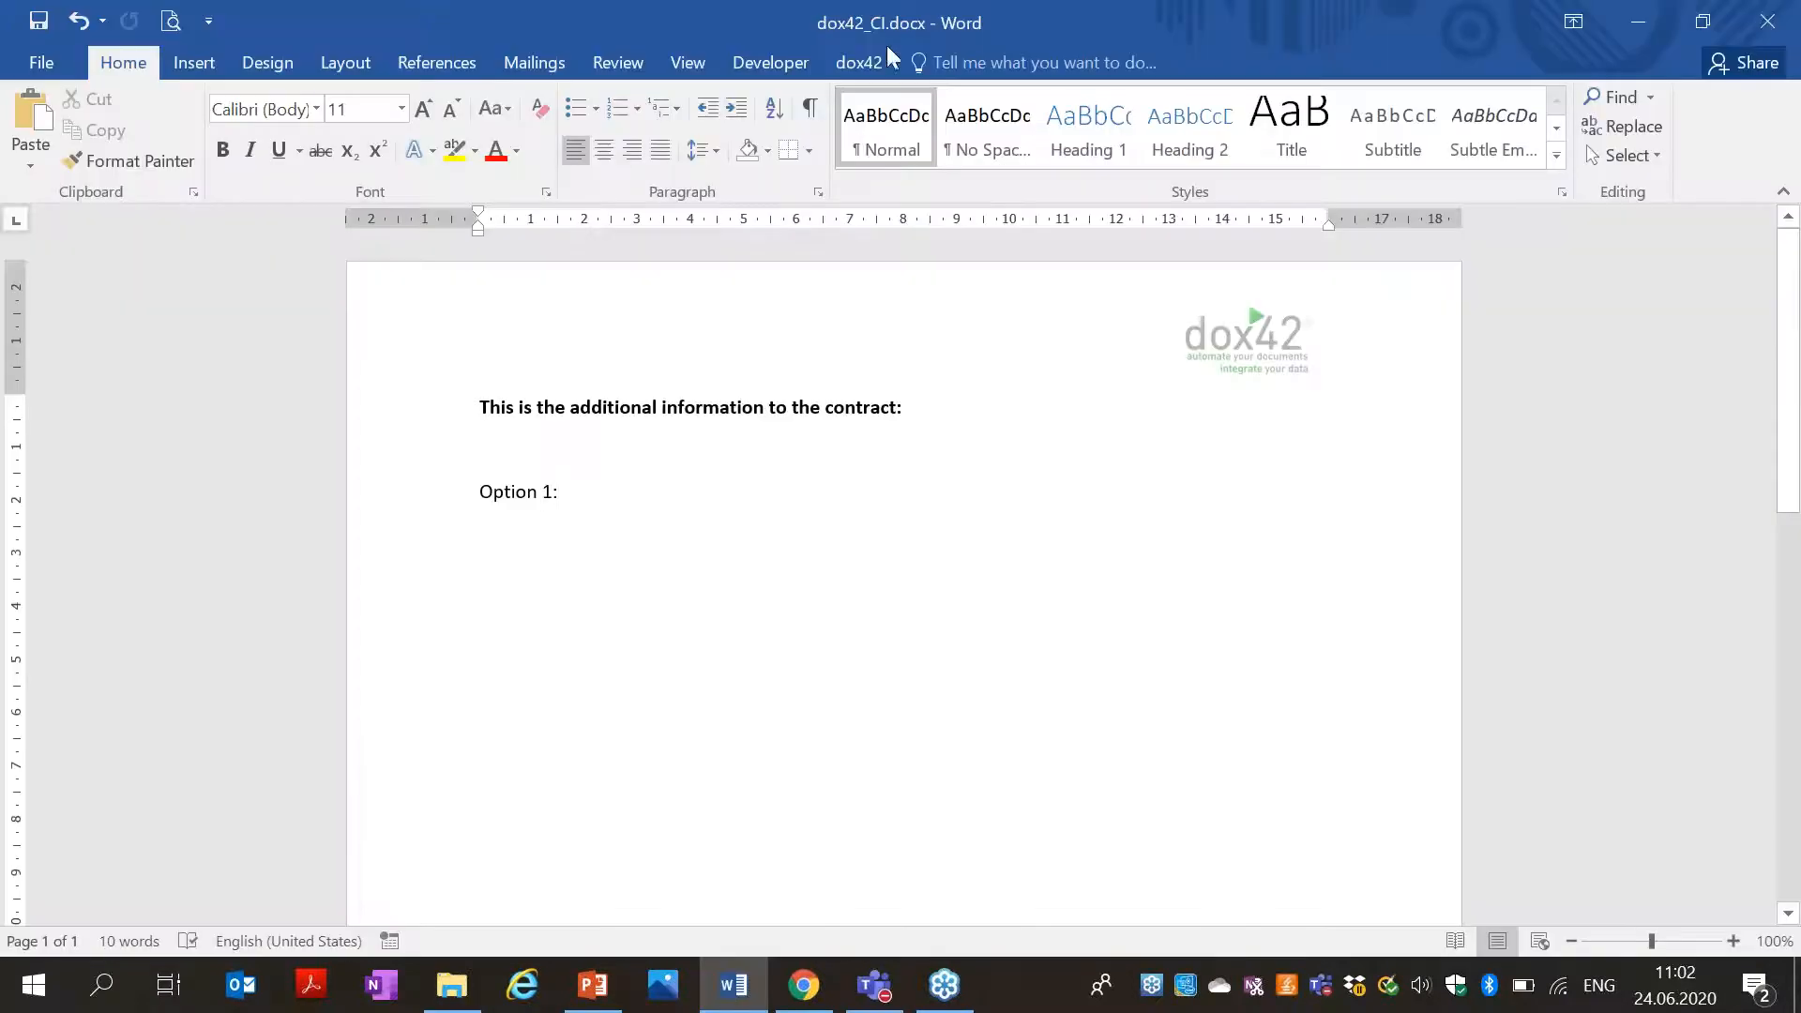
# From the dox42 tab, save a new data map as texblock_Dm.dm in Textblock_Webinar.
pyautogui.click(851, 74)
pyautogui.click(114, 160)
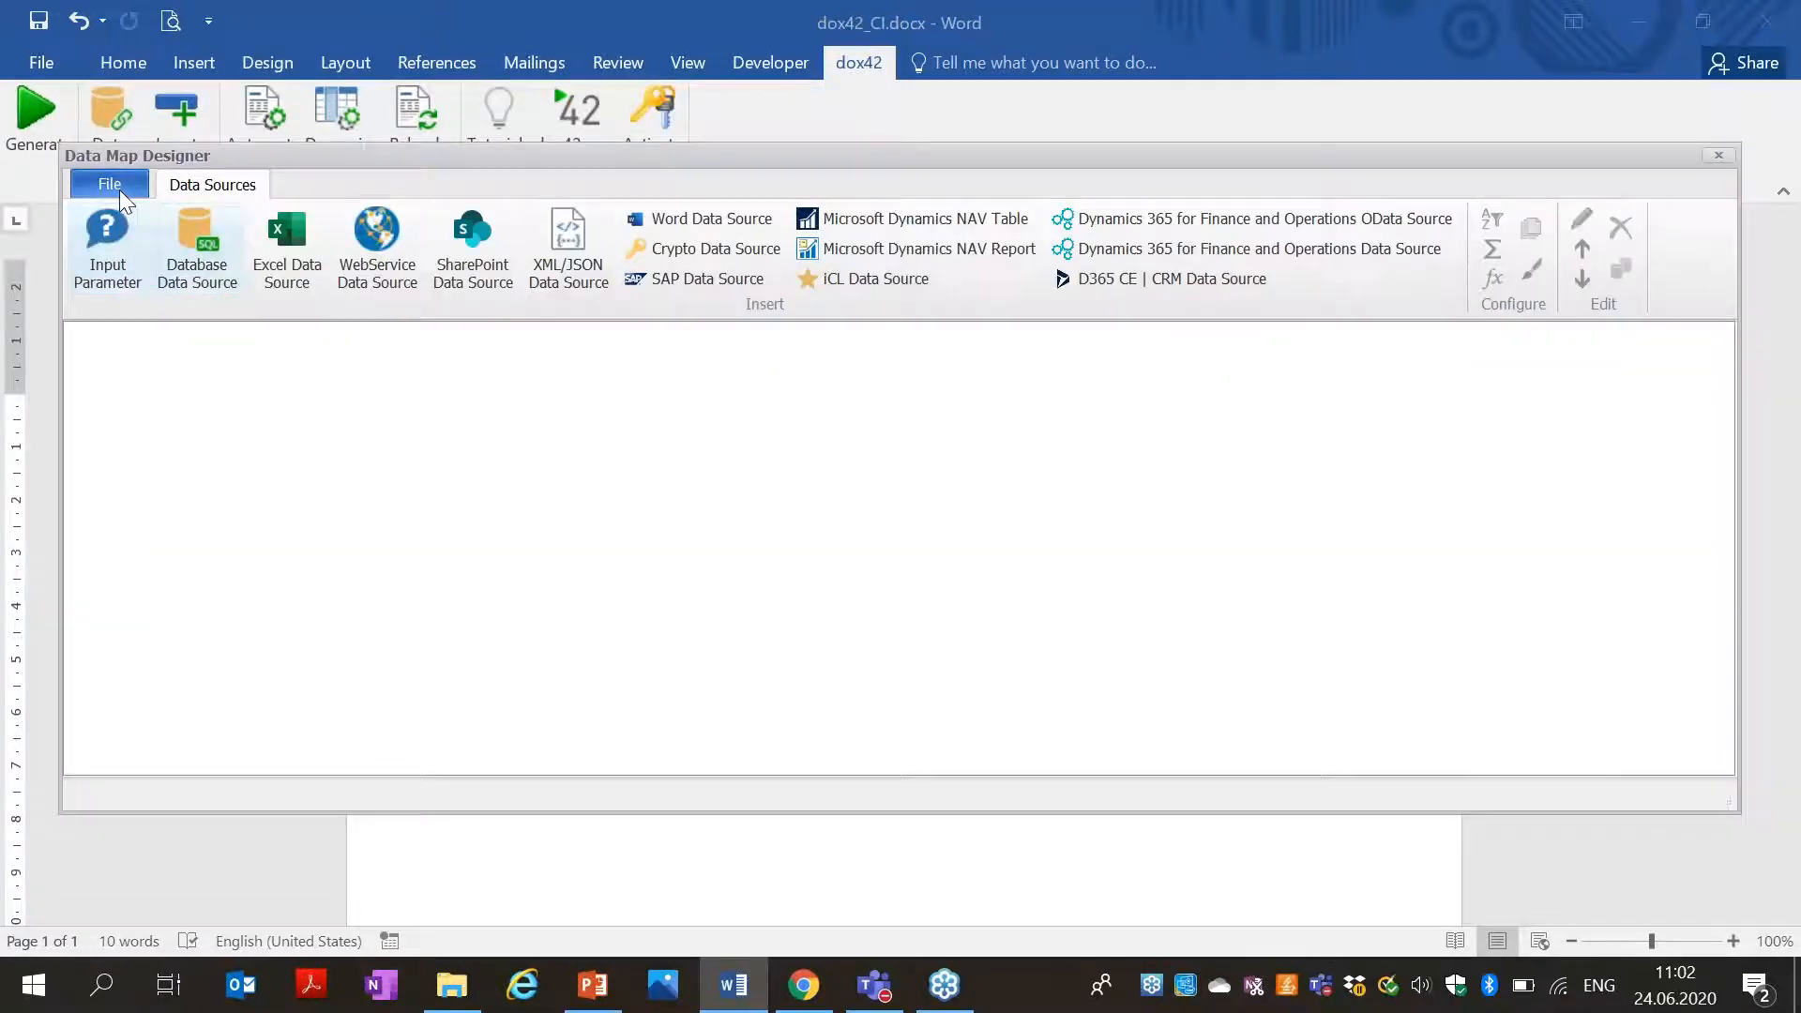
pyautogui.click(120, 189)
pyautogui.click(189, 357)
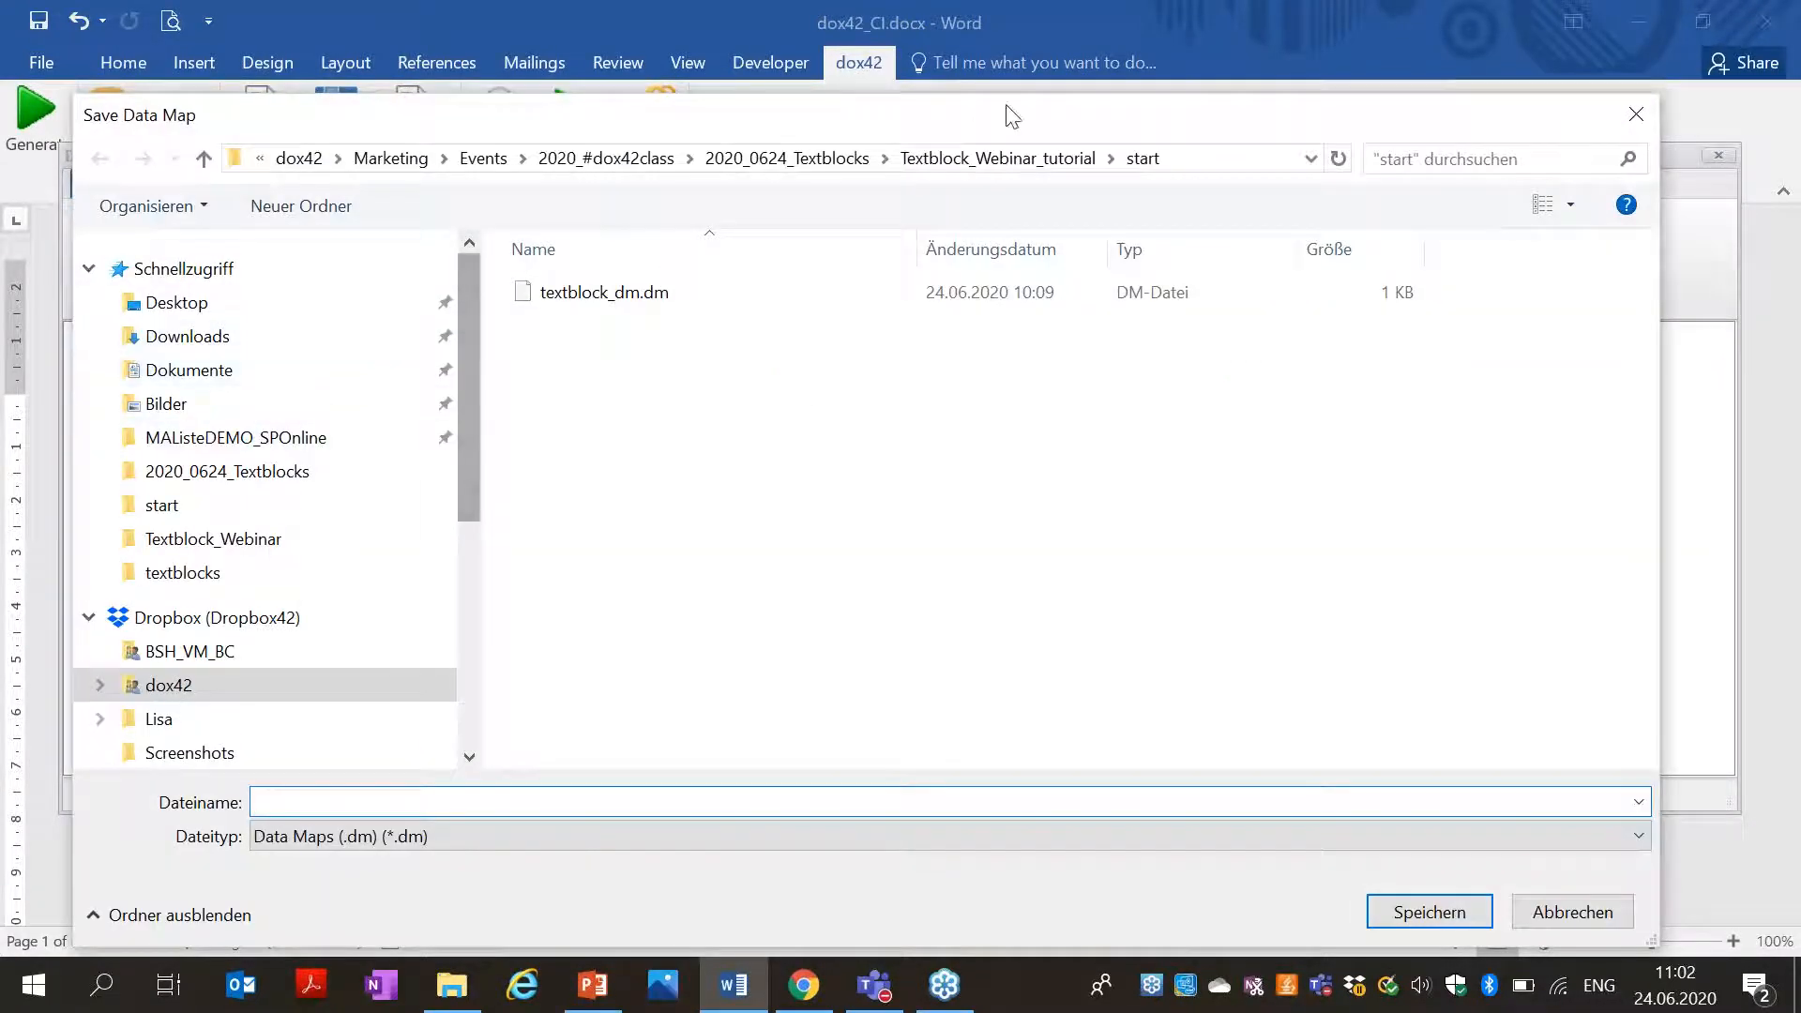
pyautogui.click(205, 308)
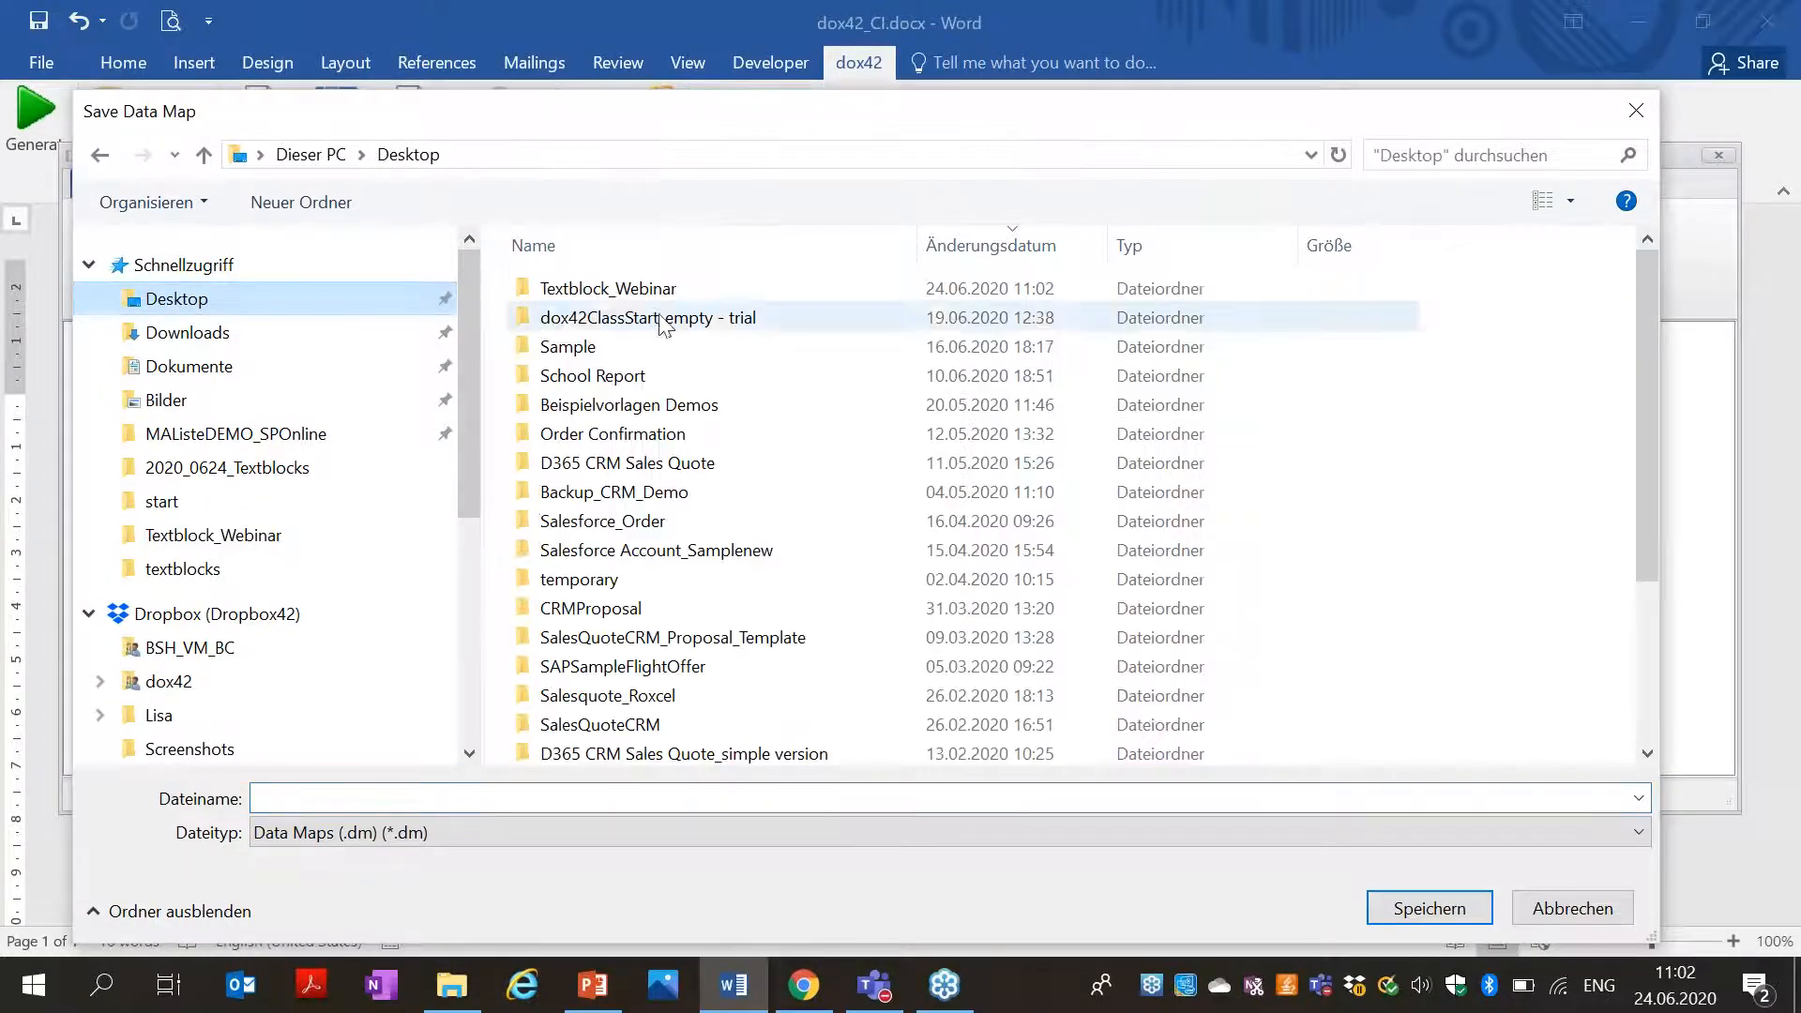
pyautogui.doubleClick(600, 289)
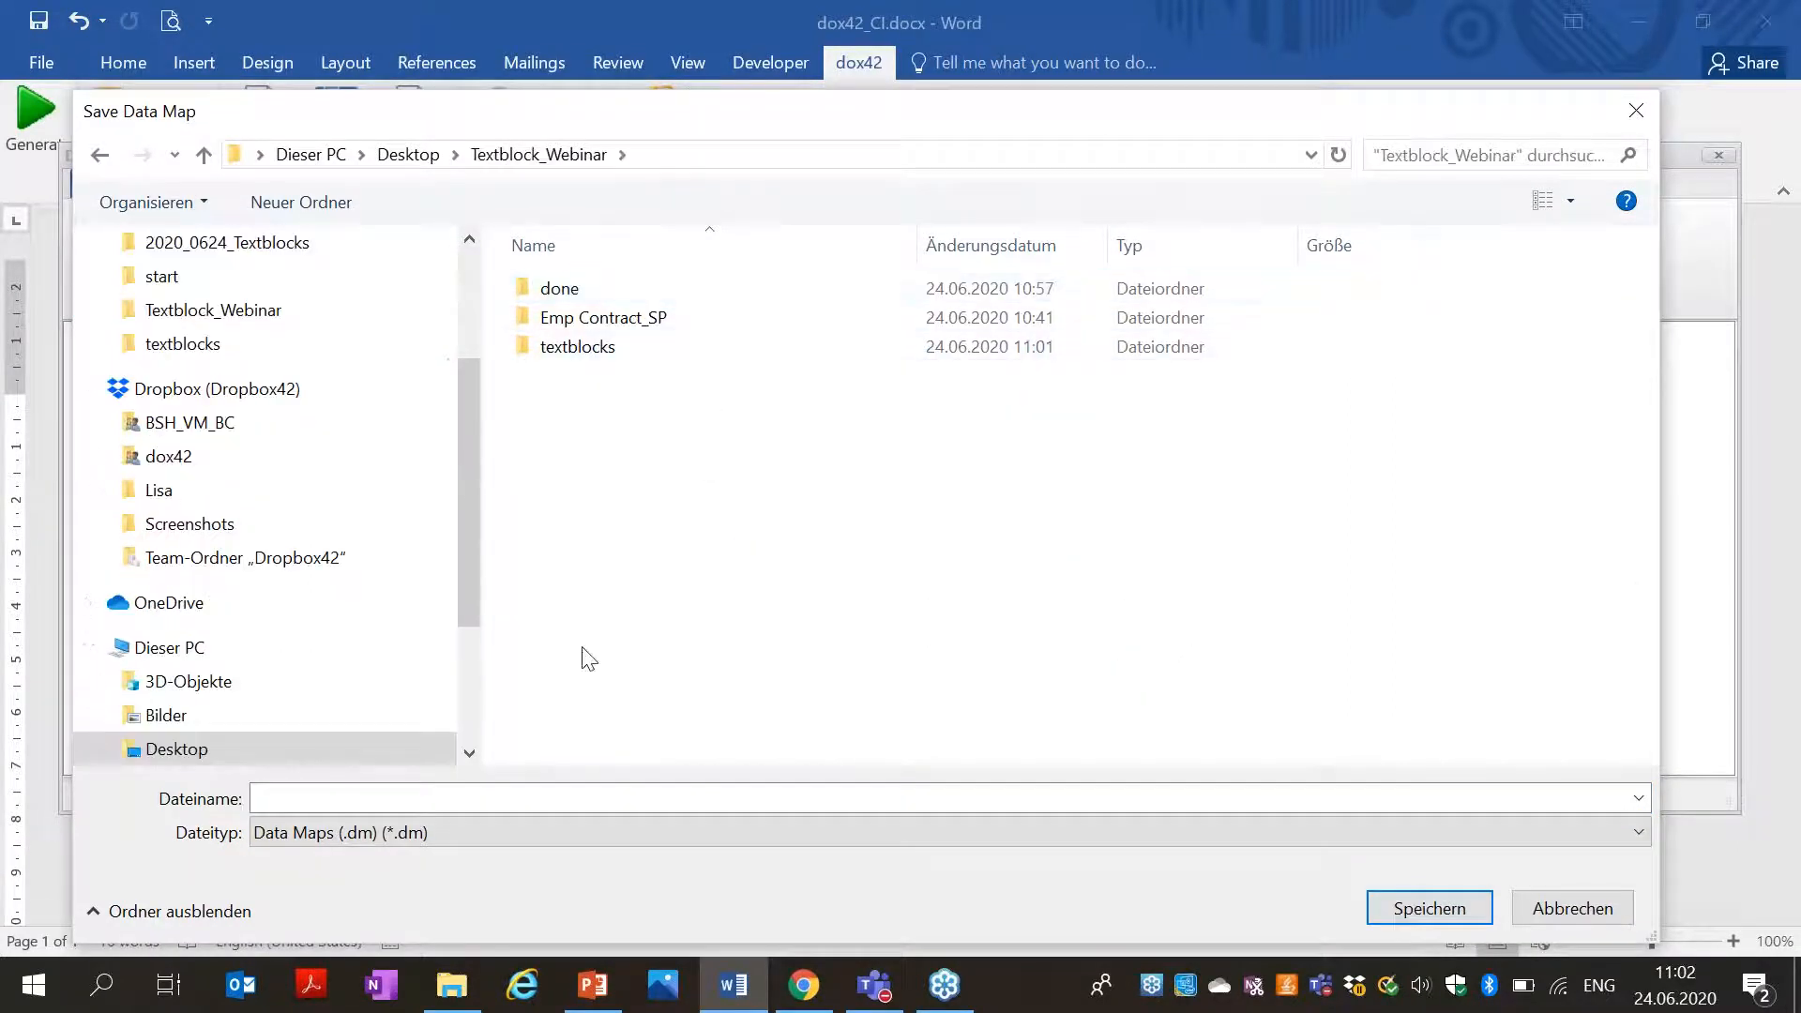
pyautogui.click(428, 791)
pyautogui.write('texblock_Dm')
pyautogui.press('Return')
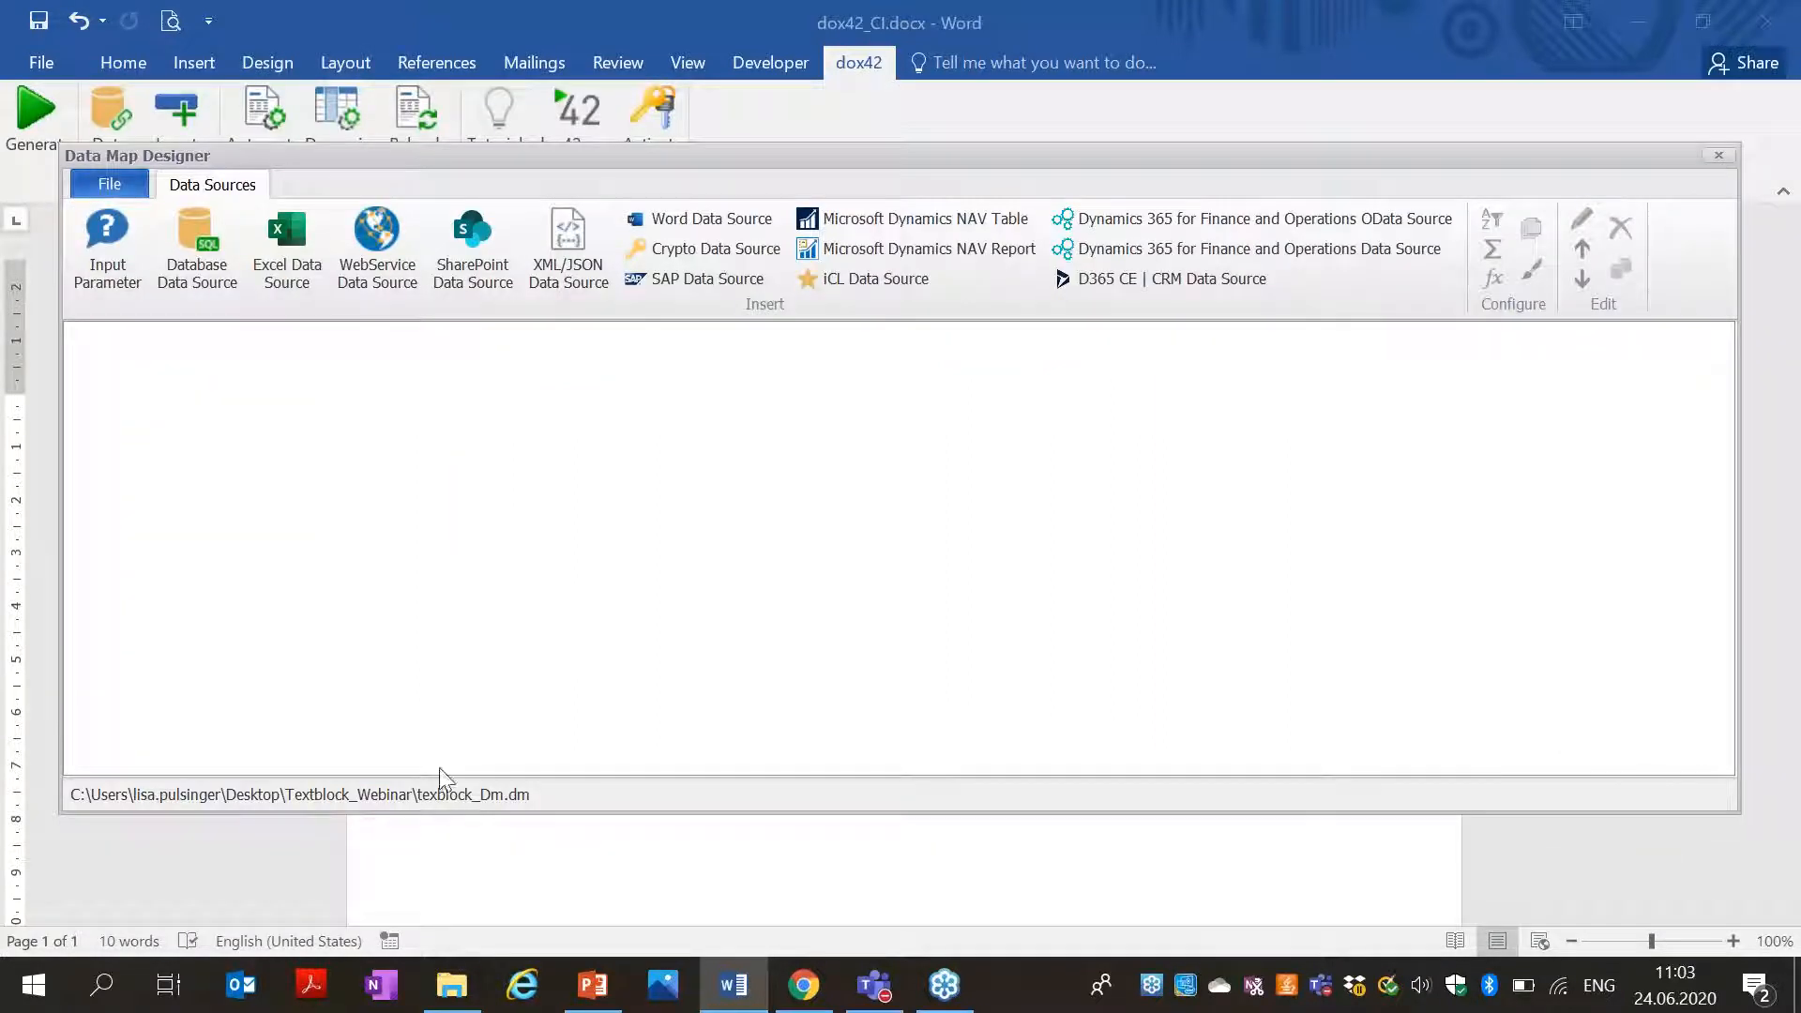
# Link the data map from the same directory, reopen dox42_CI.docx, and open its Data Map.
pyautogui.click(1720, 159)
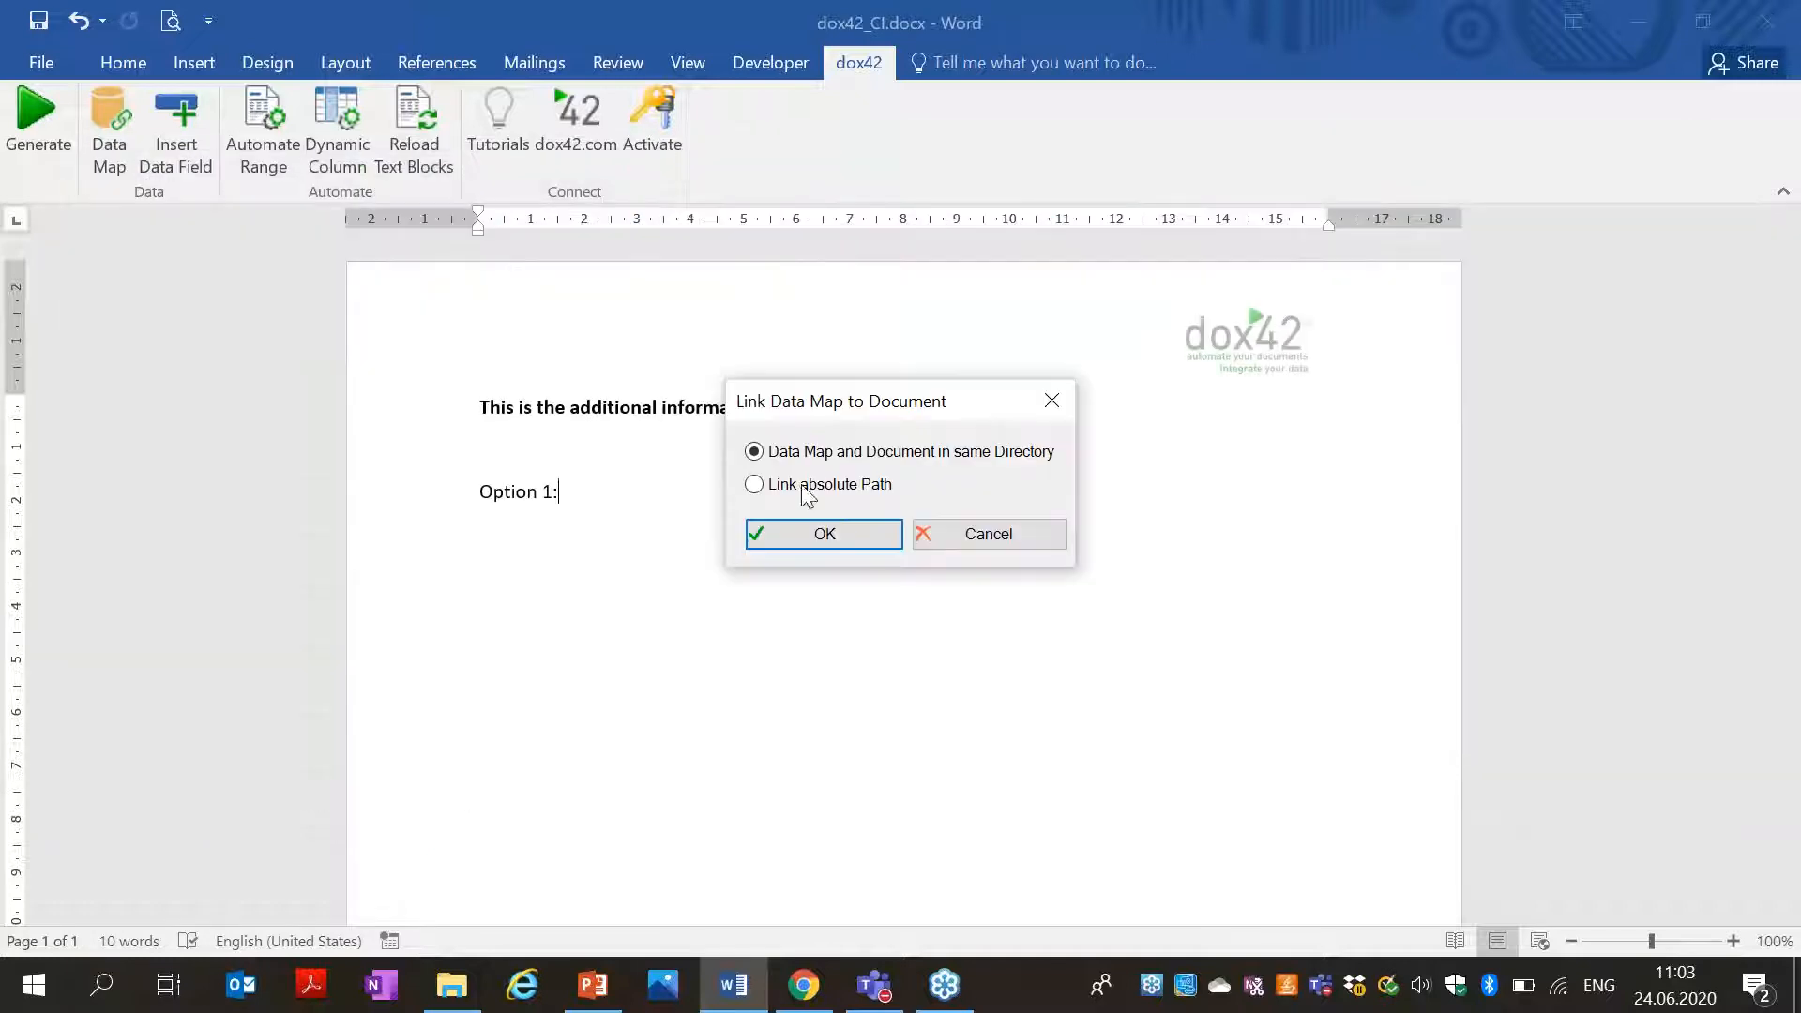
pyautogui.click(820, 531)
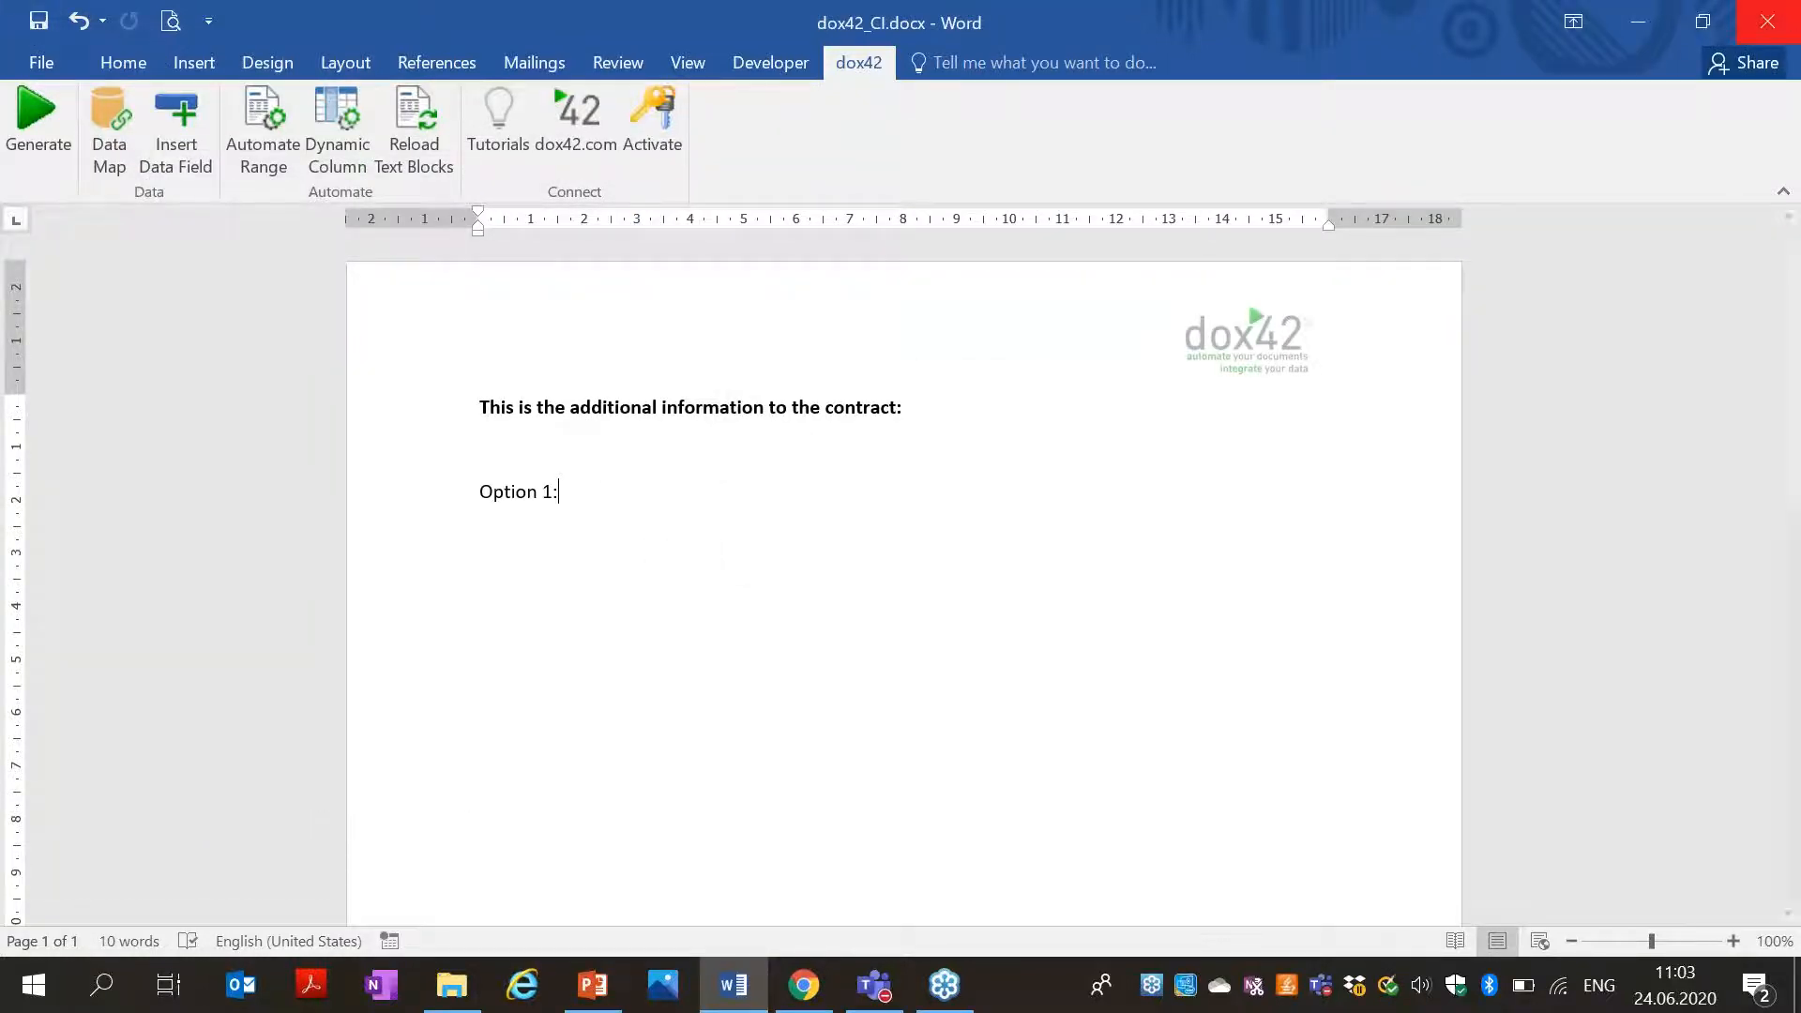
pyautogui.click(1767, 21)
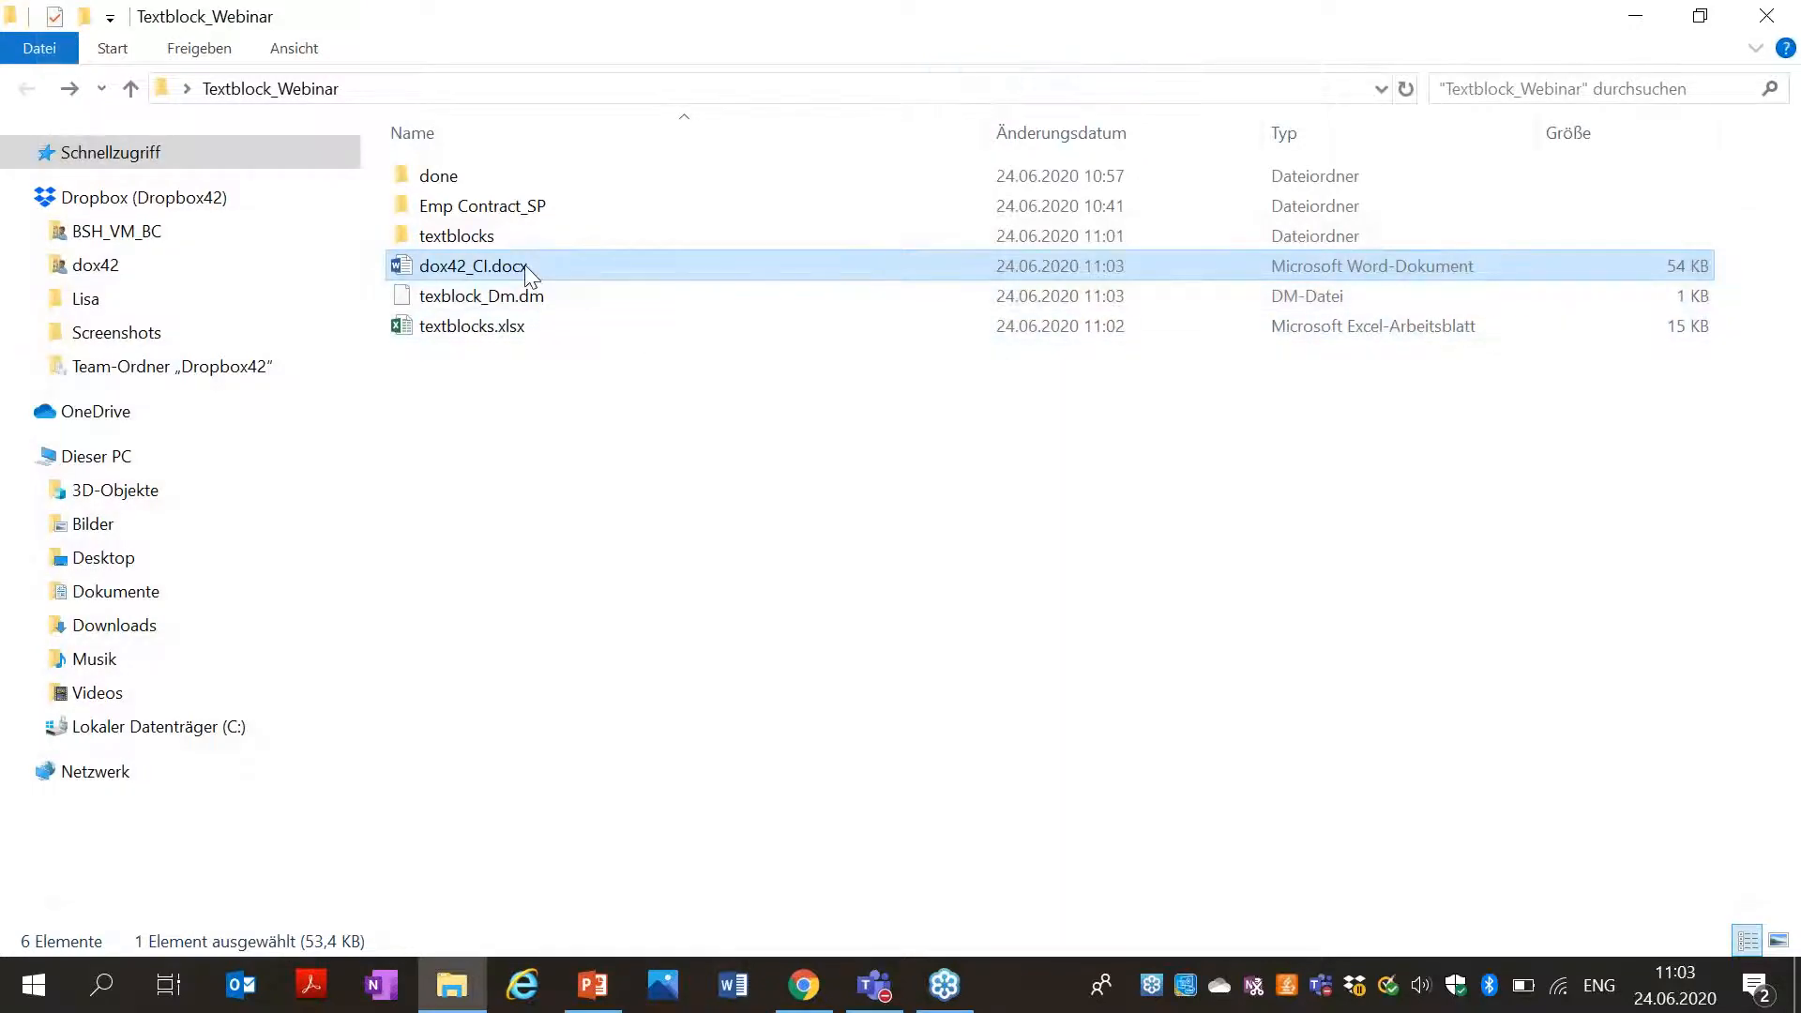
pyautogui.doubleClick(530, 272)
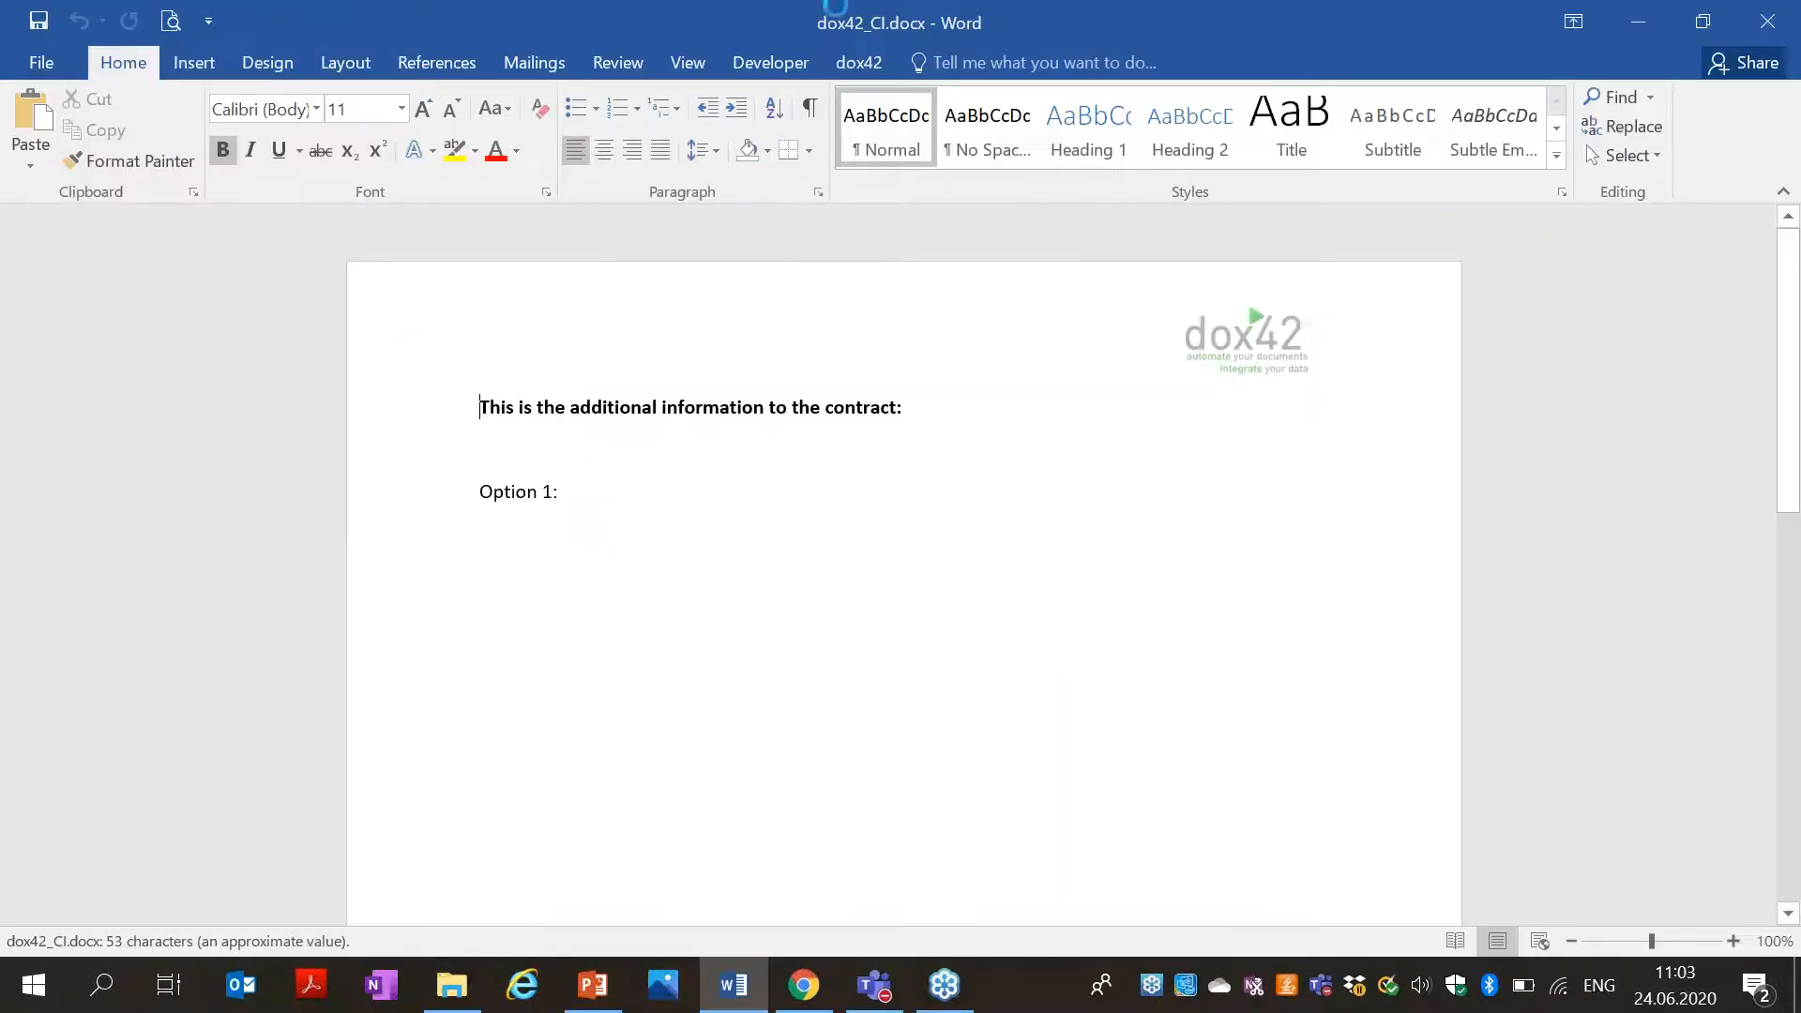
pyautogui.click(859, 63)
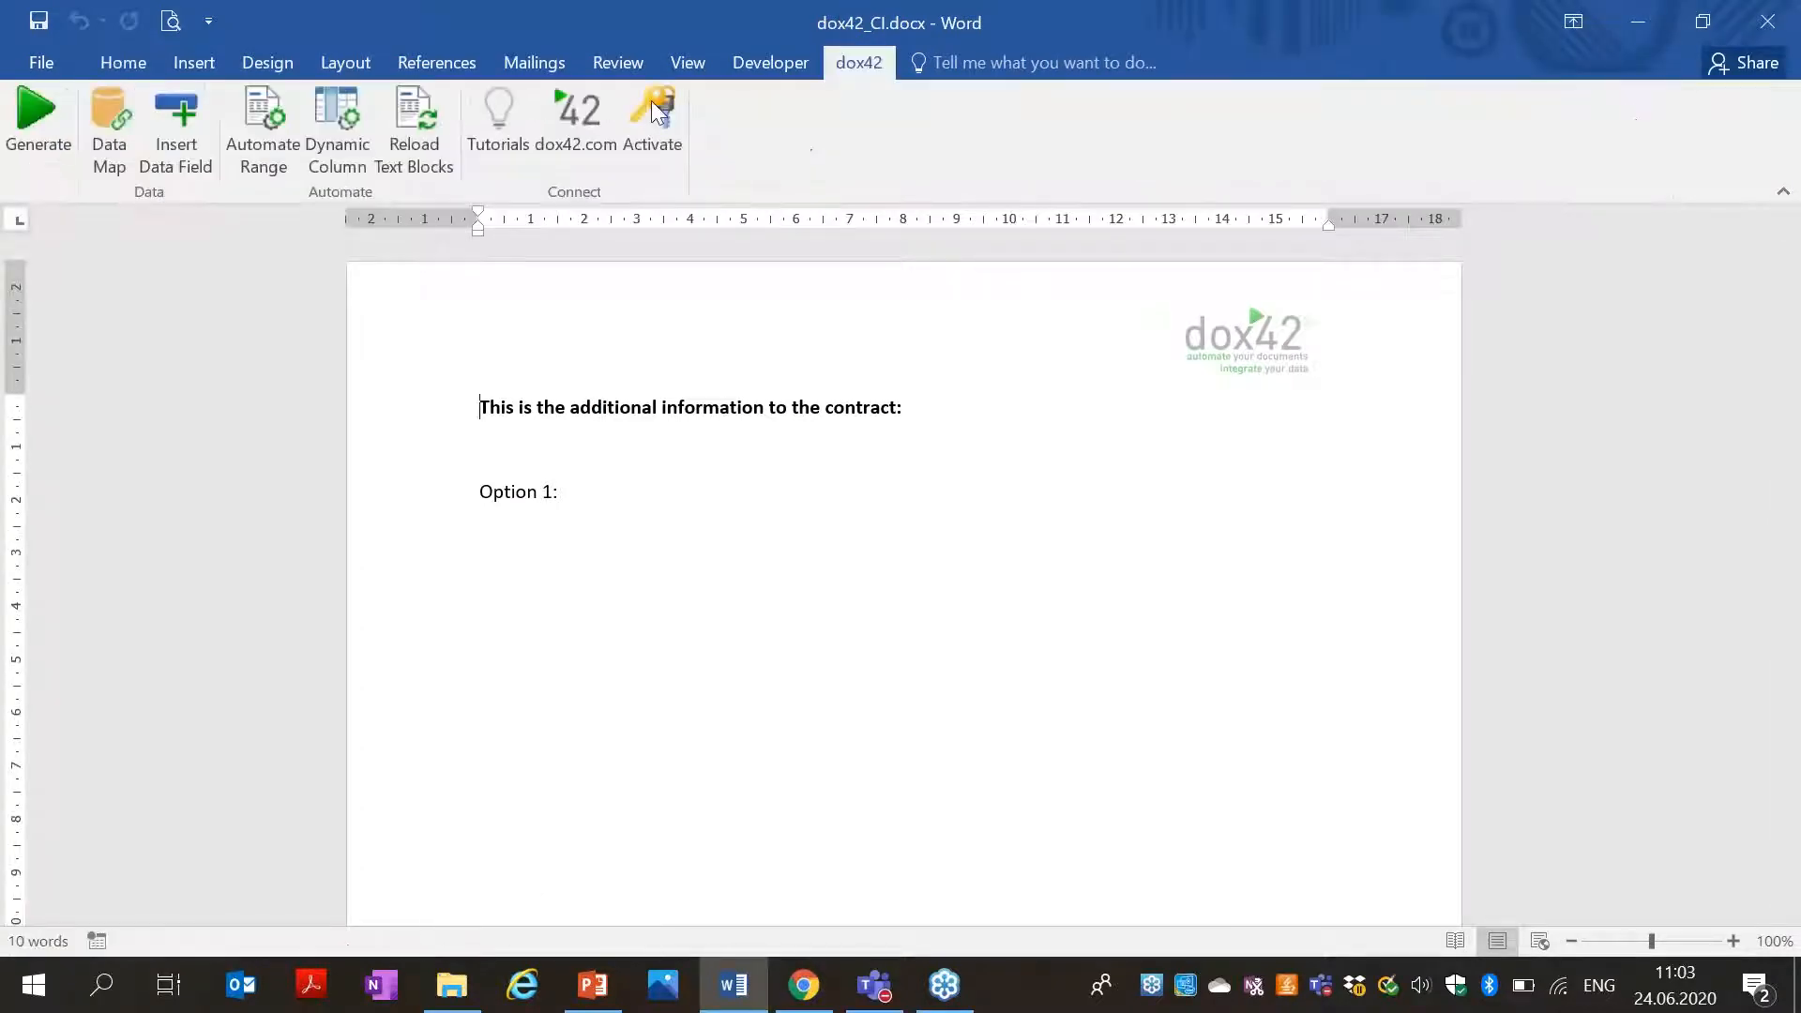
pyautogui.click(123, 156)
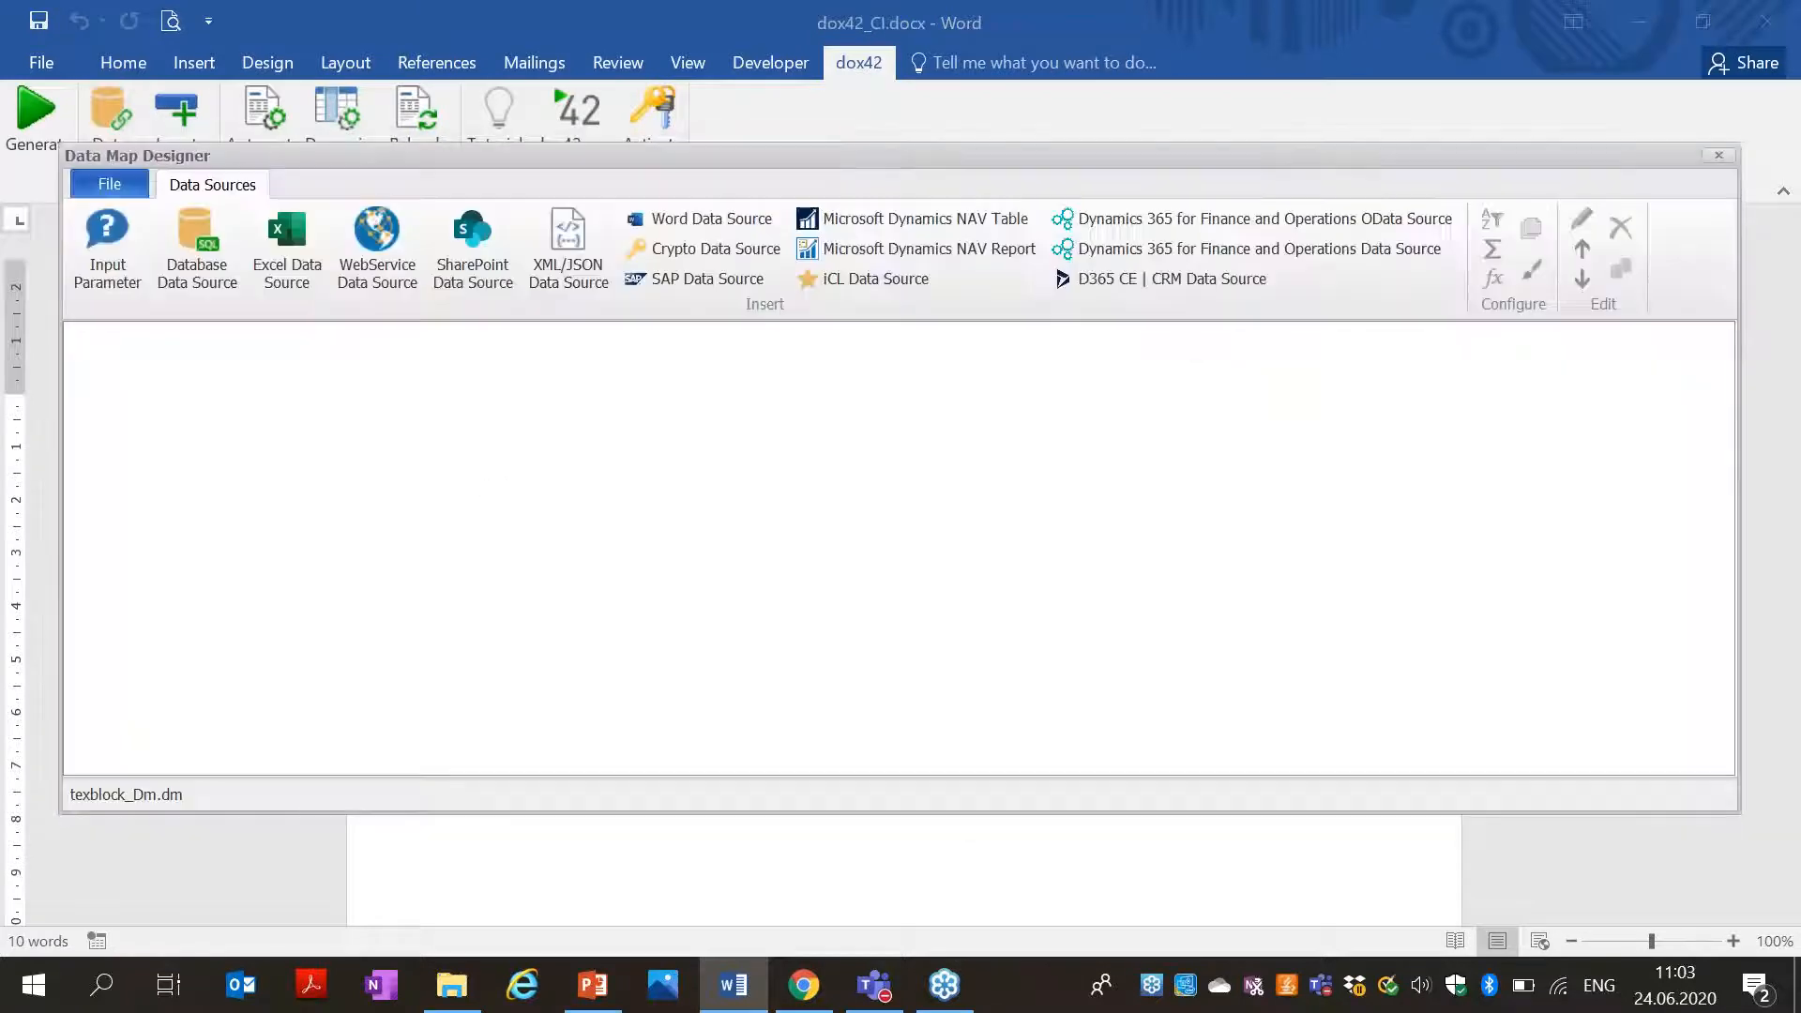
# Add Excel data source Textblock_integration pointing to <%DocPath%>textblocks.xlsx.
pyautogui.click(279, 274)
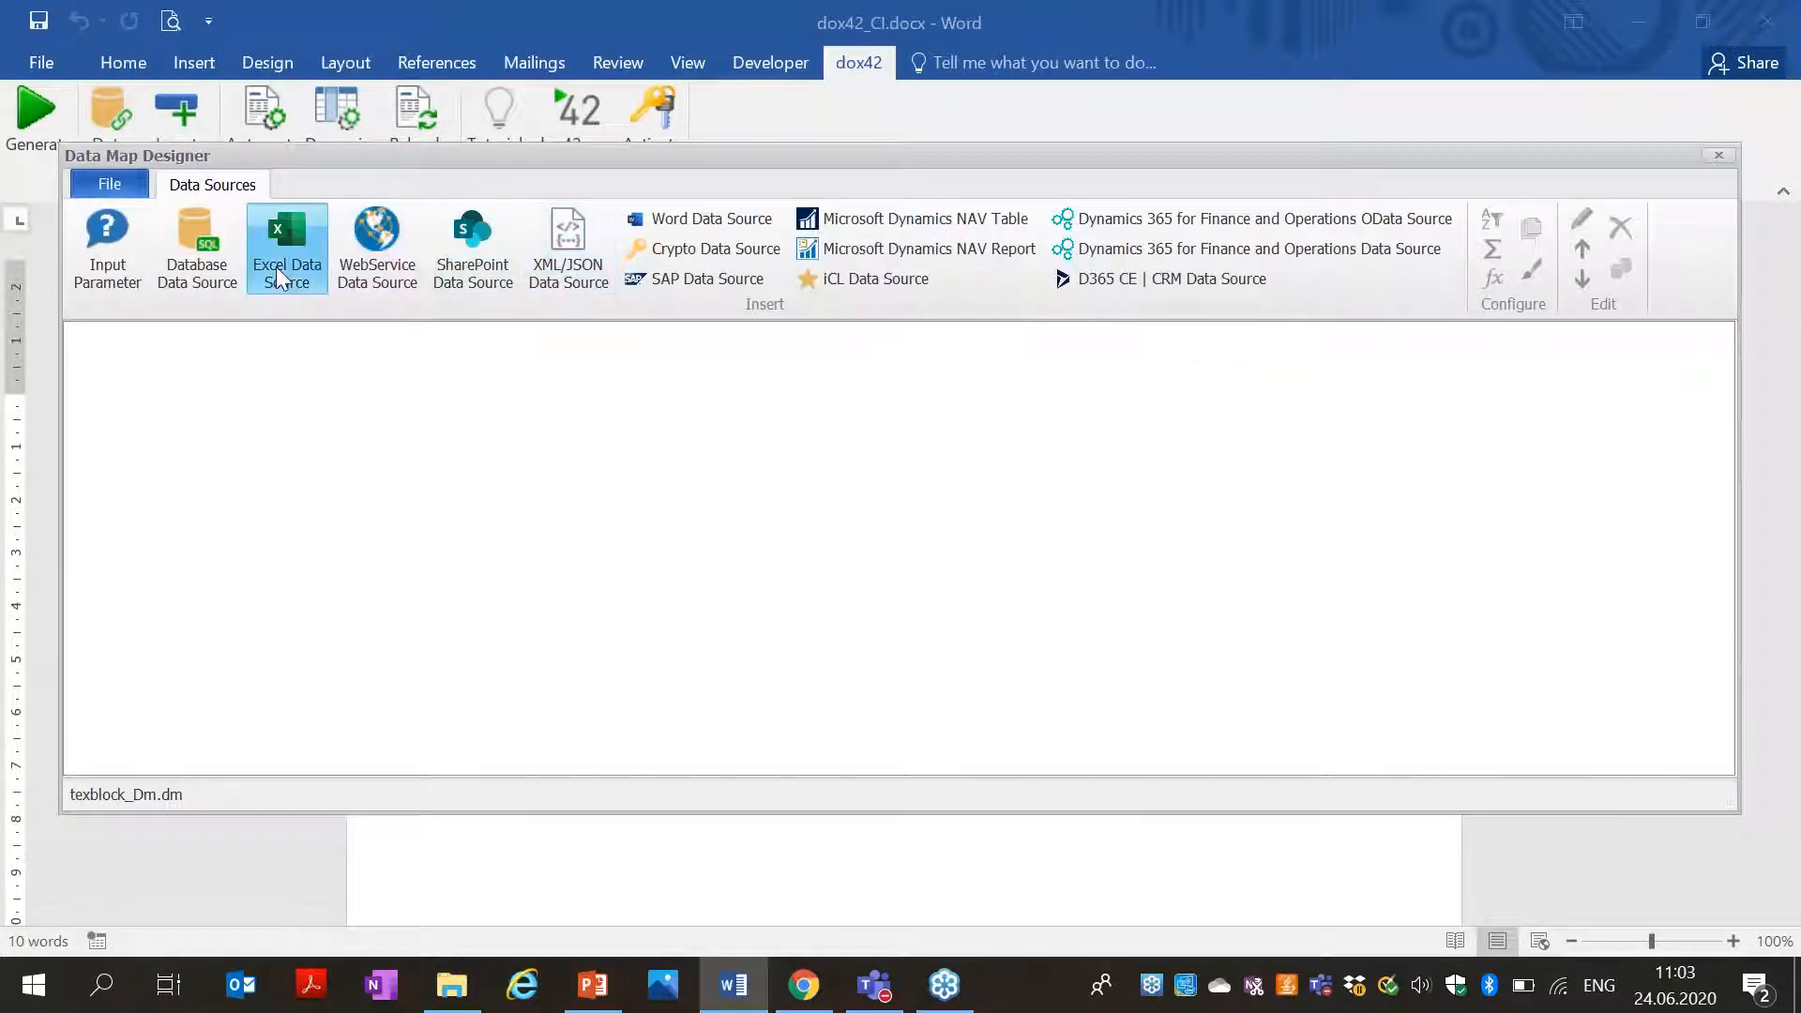
pyautogui.write('Textblock_integration')
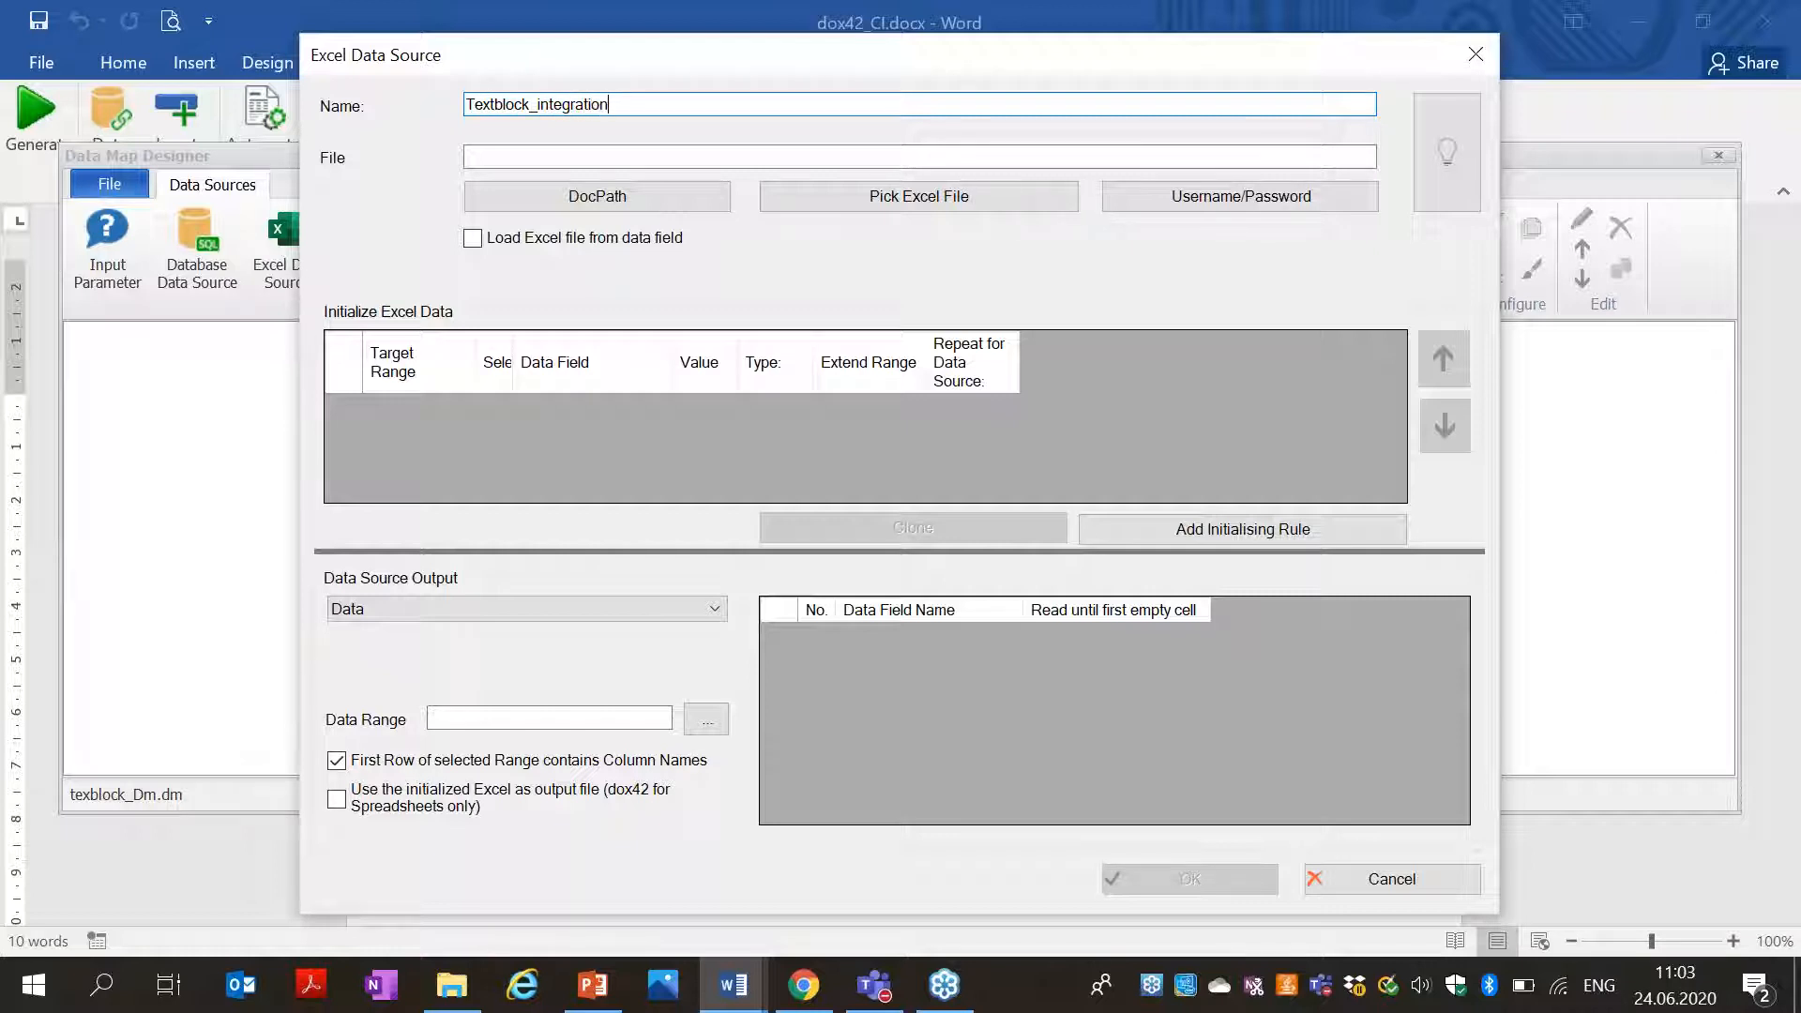
pyautogui.click(554, 150)
pyautogui.click(943, 195)
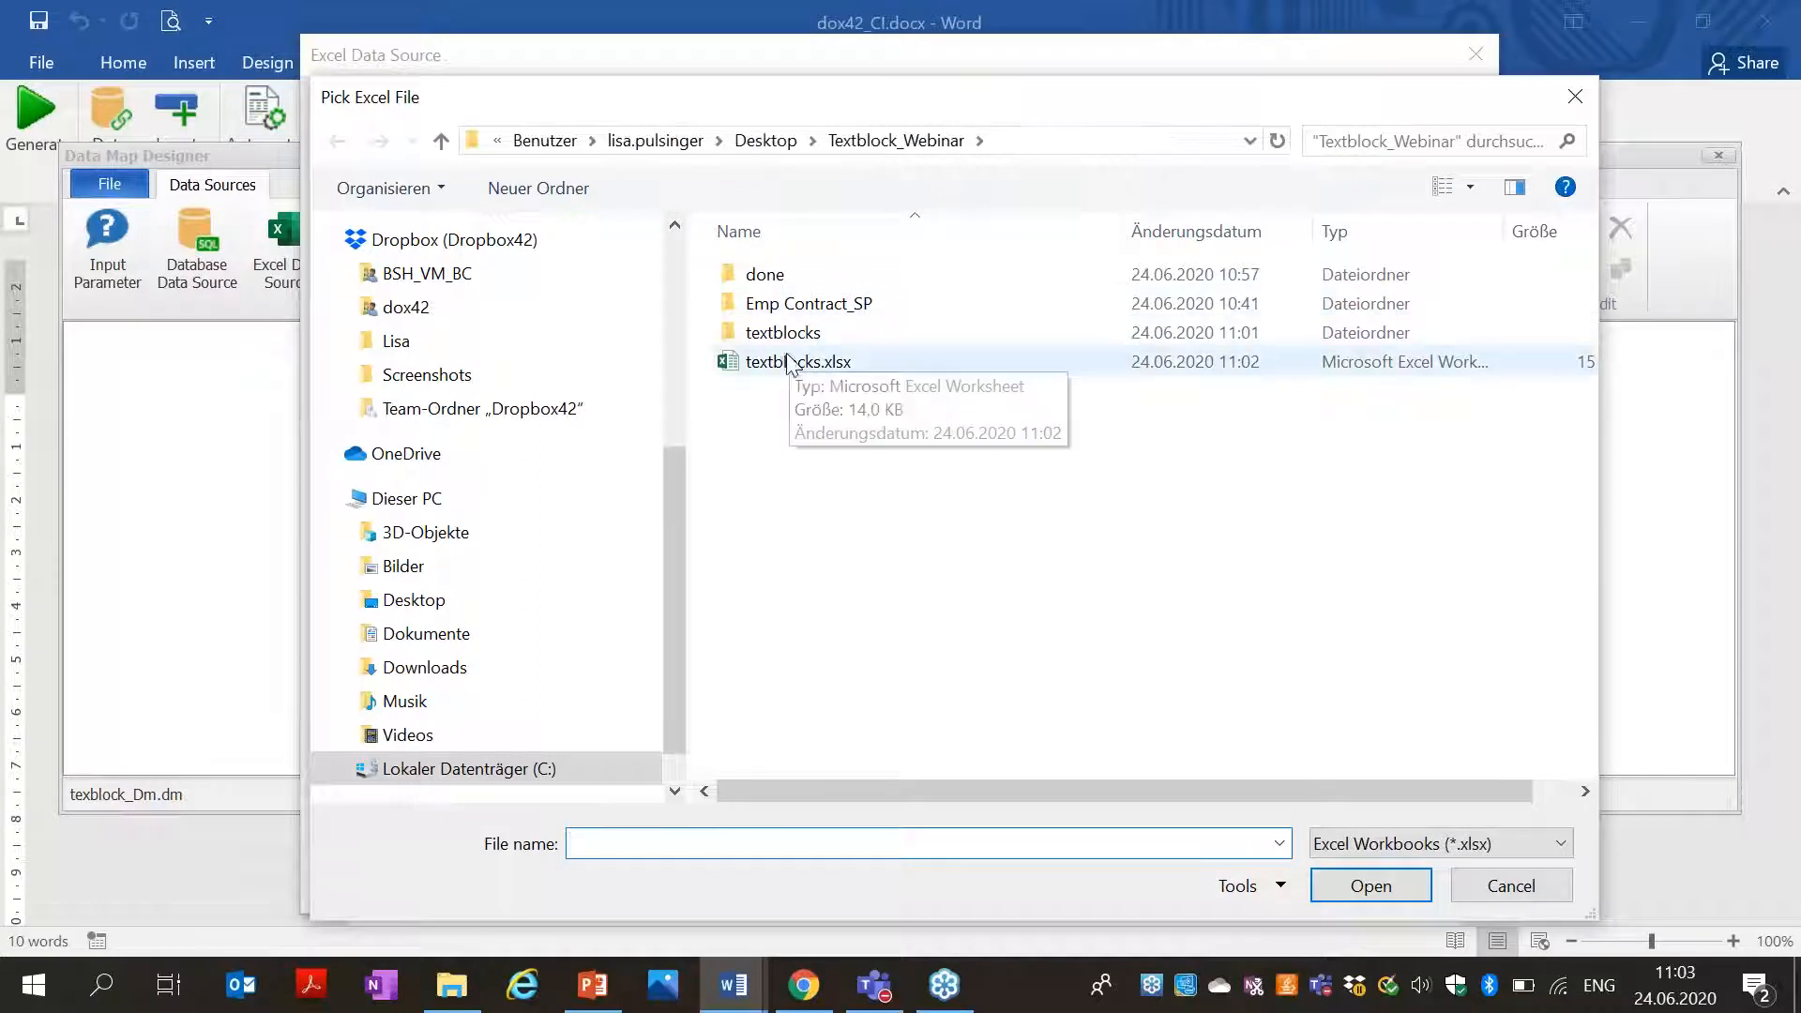
pyautogui.click(924, 366)
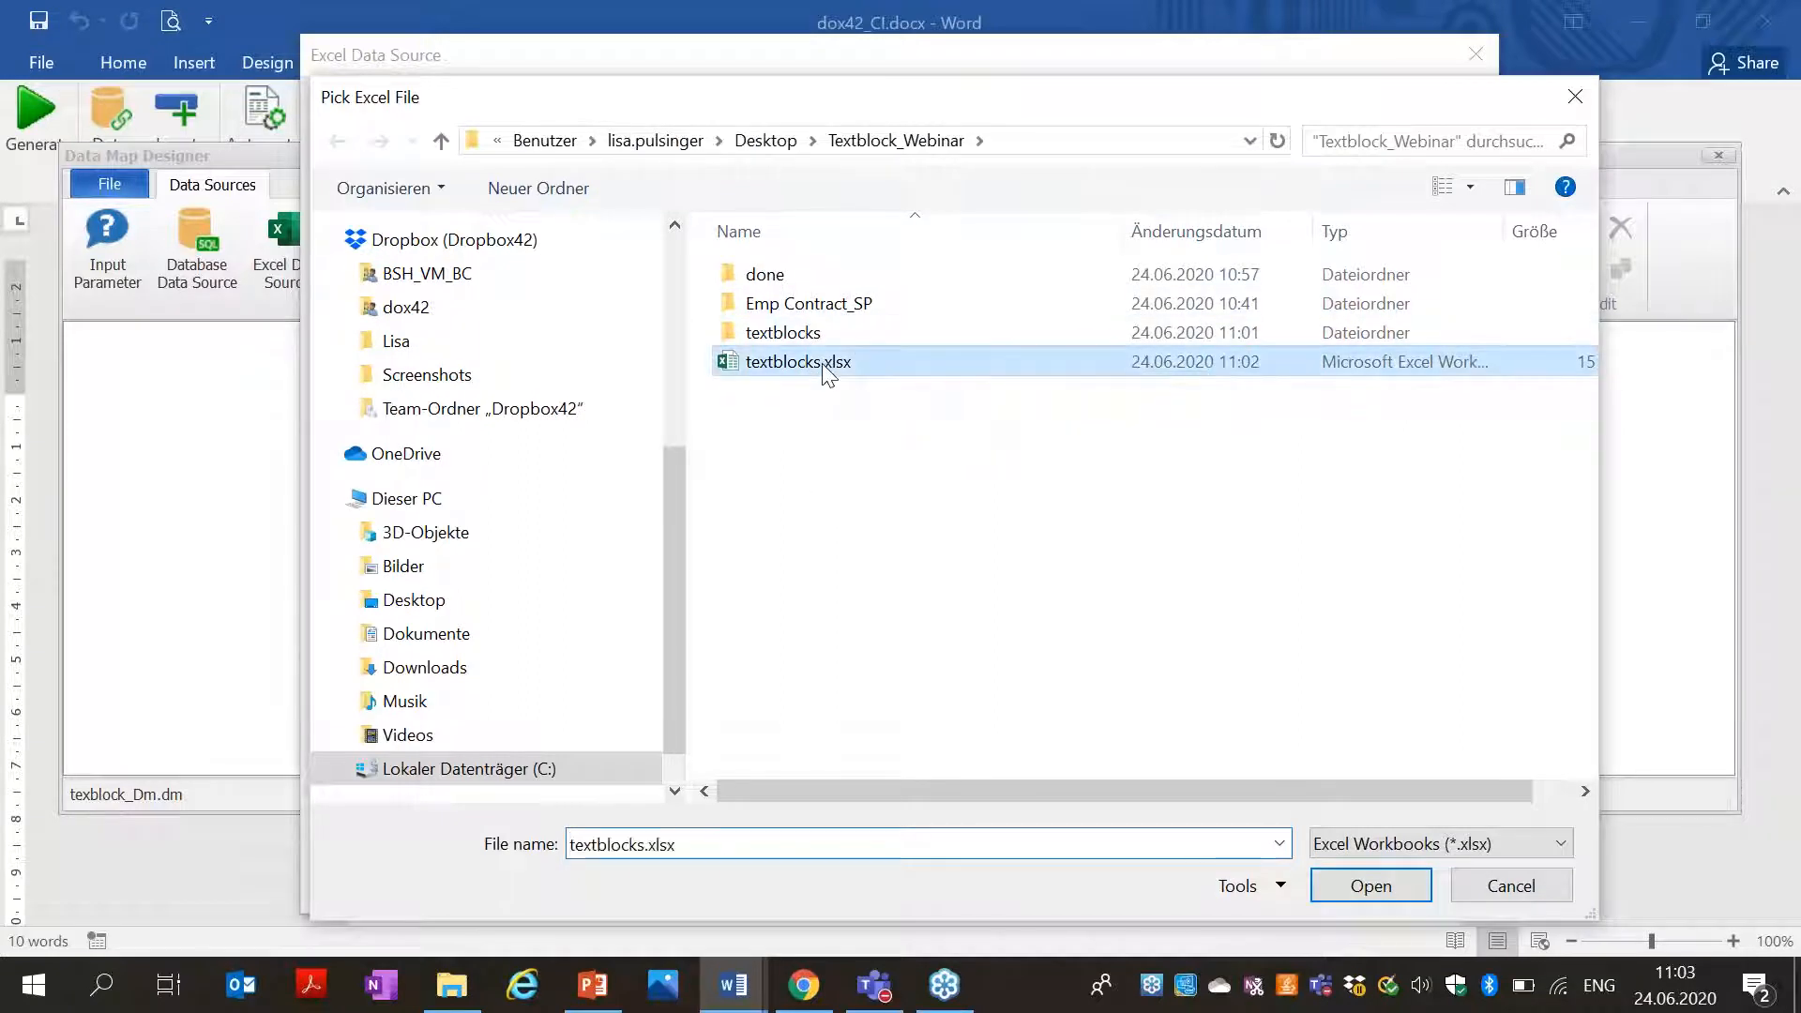
pyautogui.click(1347, 884)
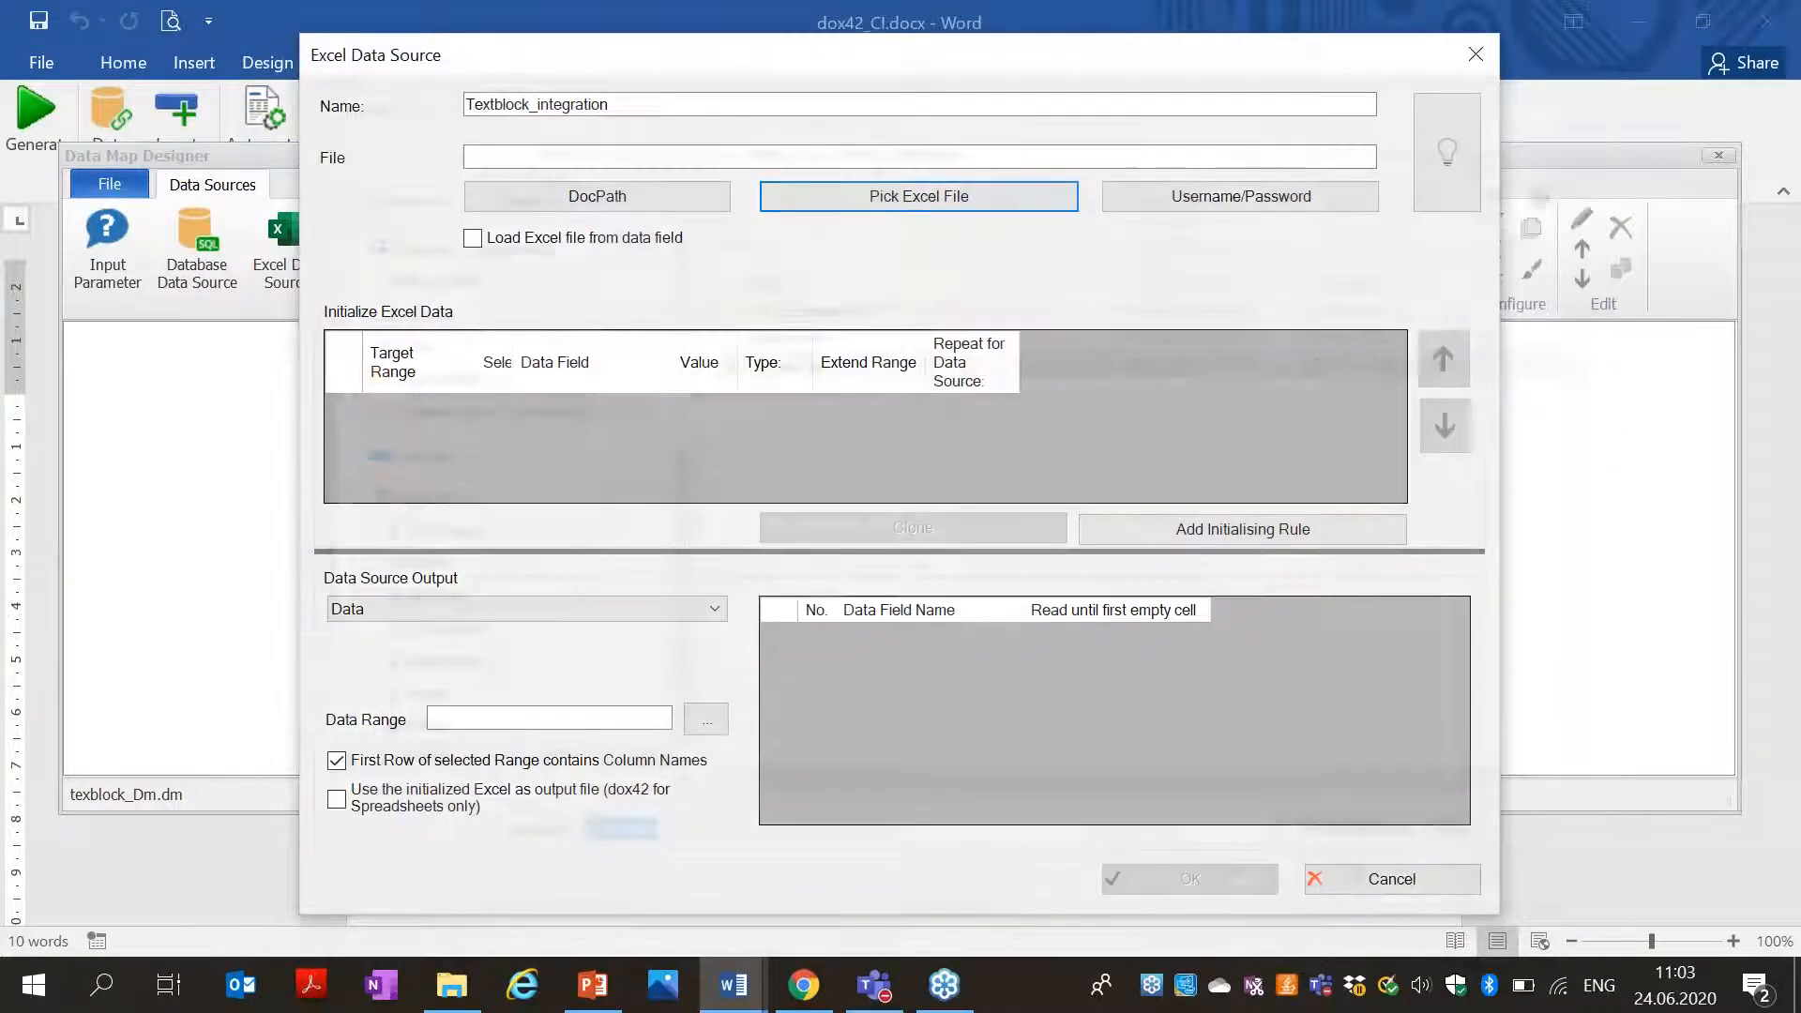
pyautogui.click(811, 157)
pyautogui.moveTo(811, 157); pyautogui.dragTo(420, 169)
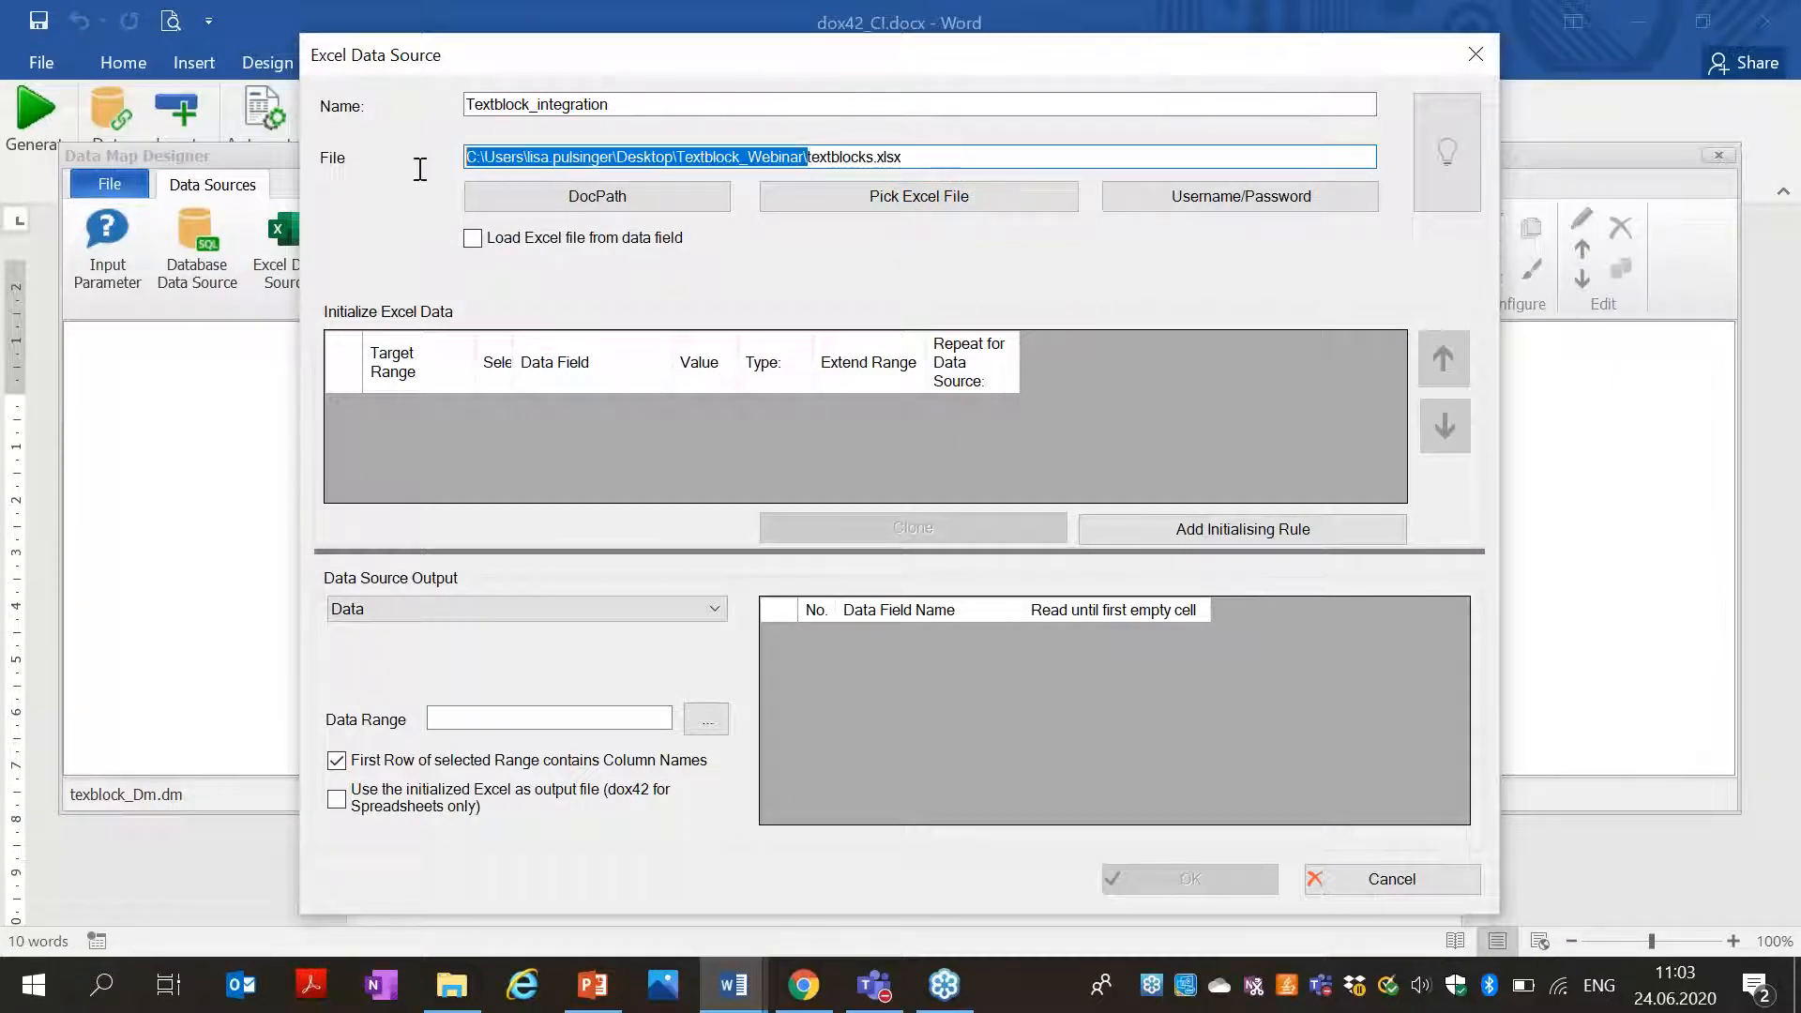
pyautogui.click(660, 203)
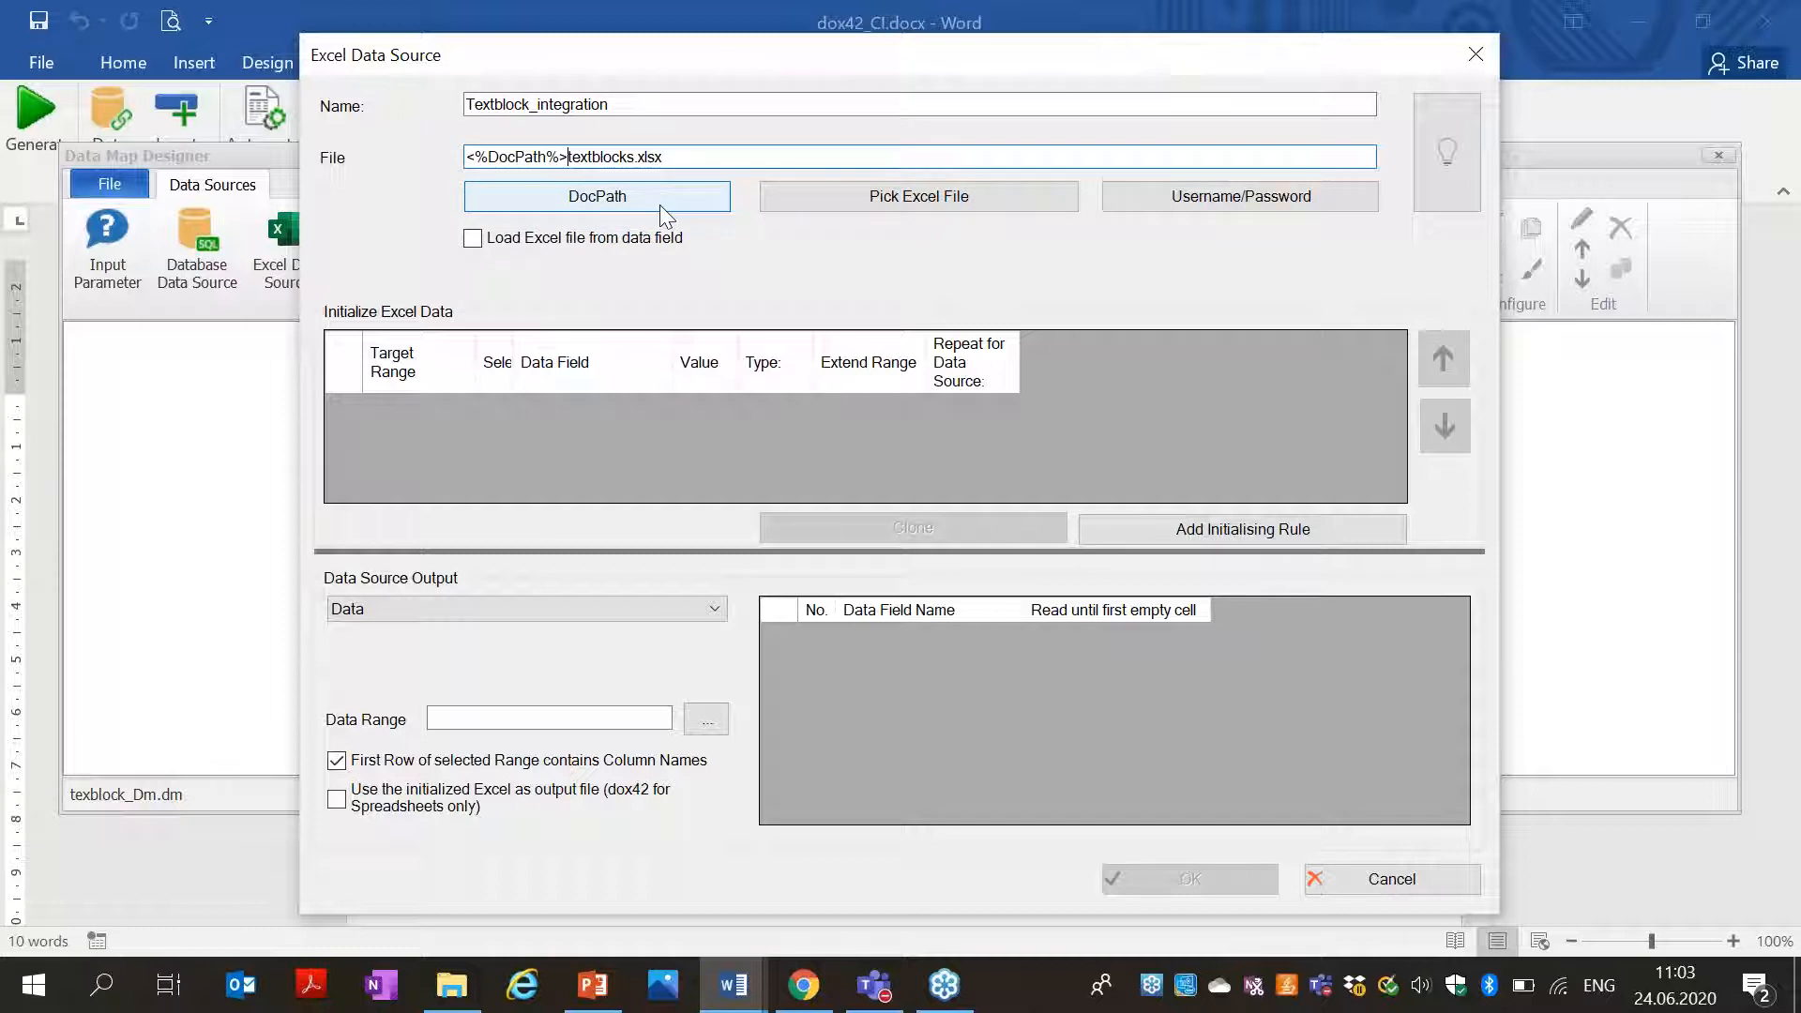
# Set range Sheet1!A1:B1, read Name until first empty, then save the data map.
pyautogui.click(706, 719)
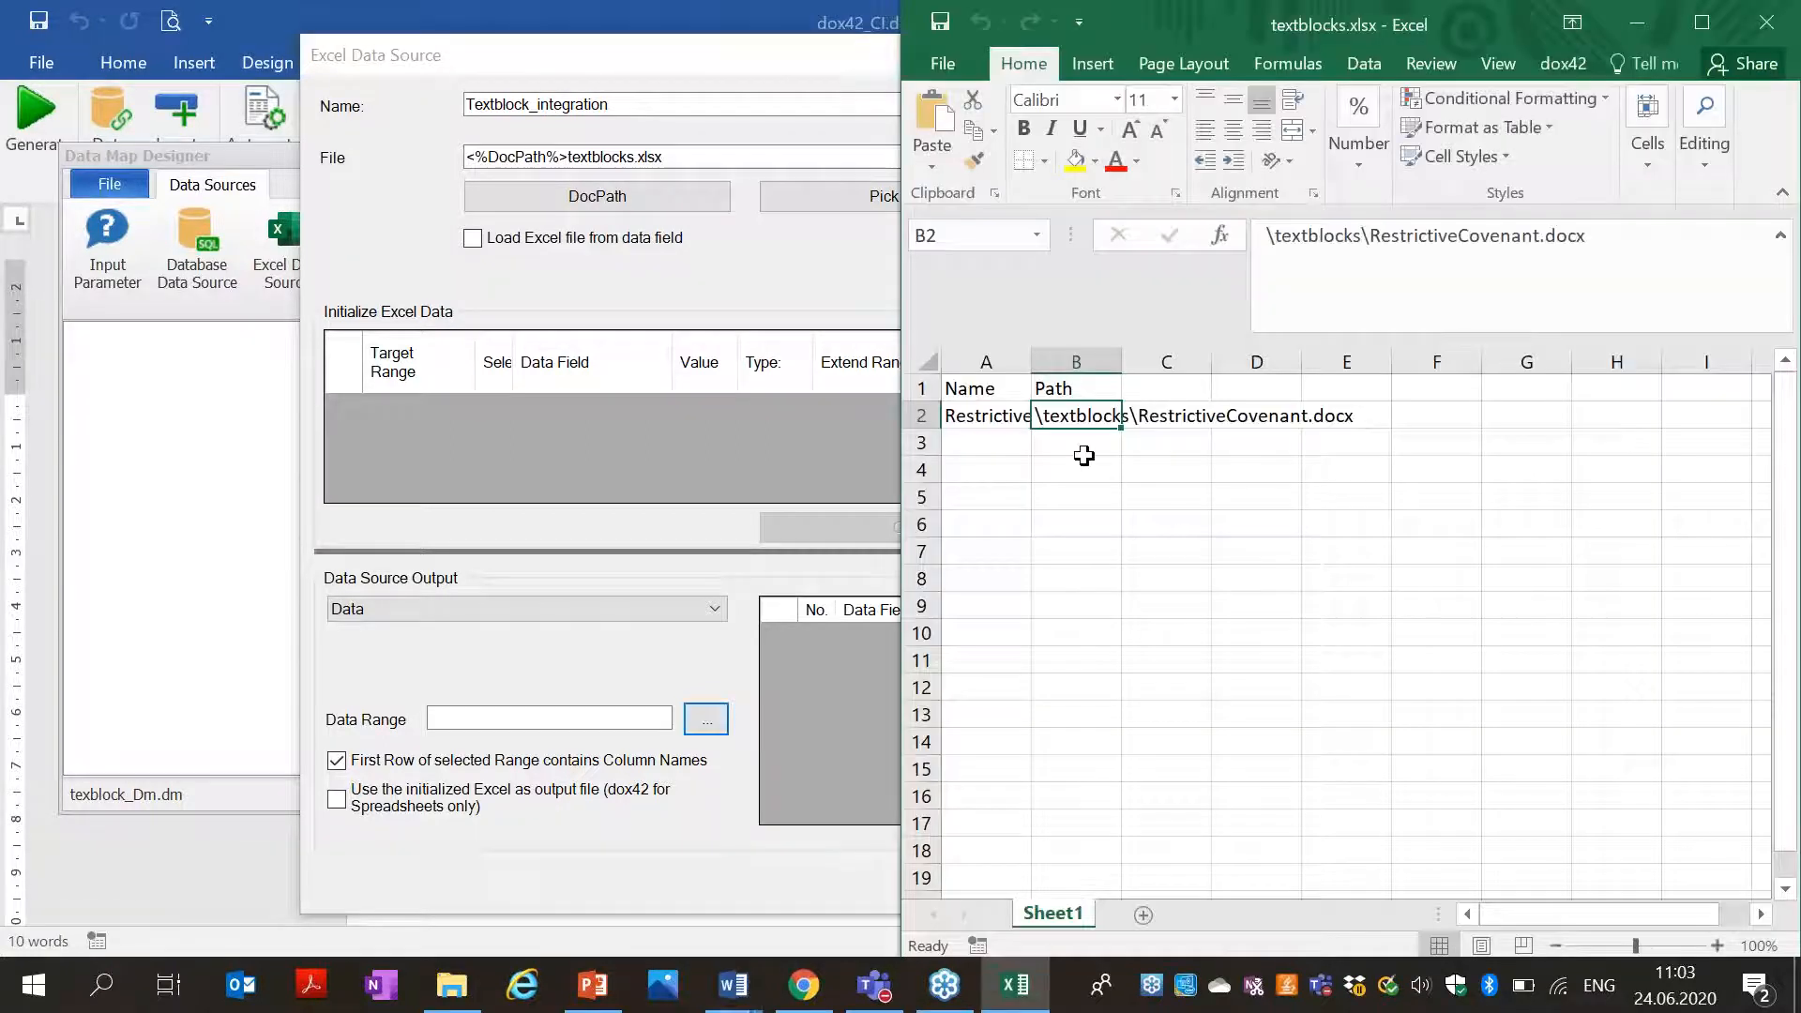
pyautogui.moveTo(980, 388); pyautogui.dragTo(1114, 388)
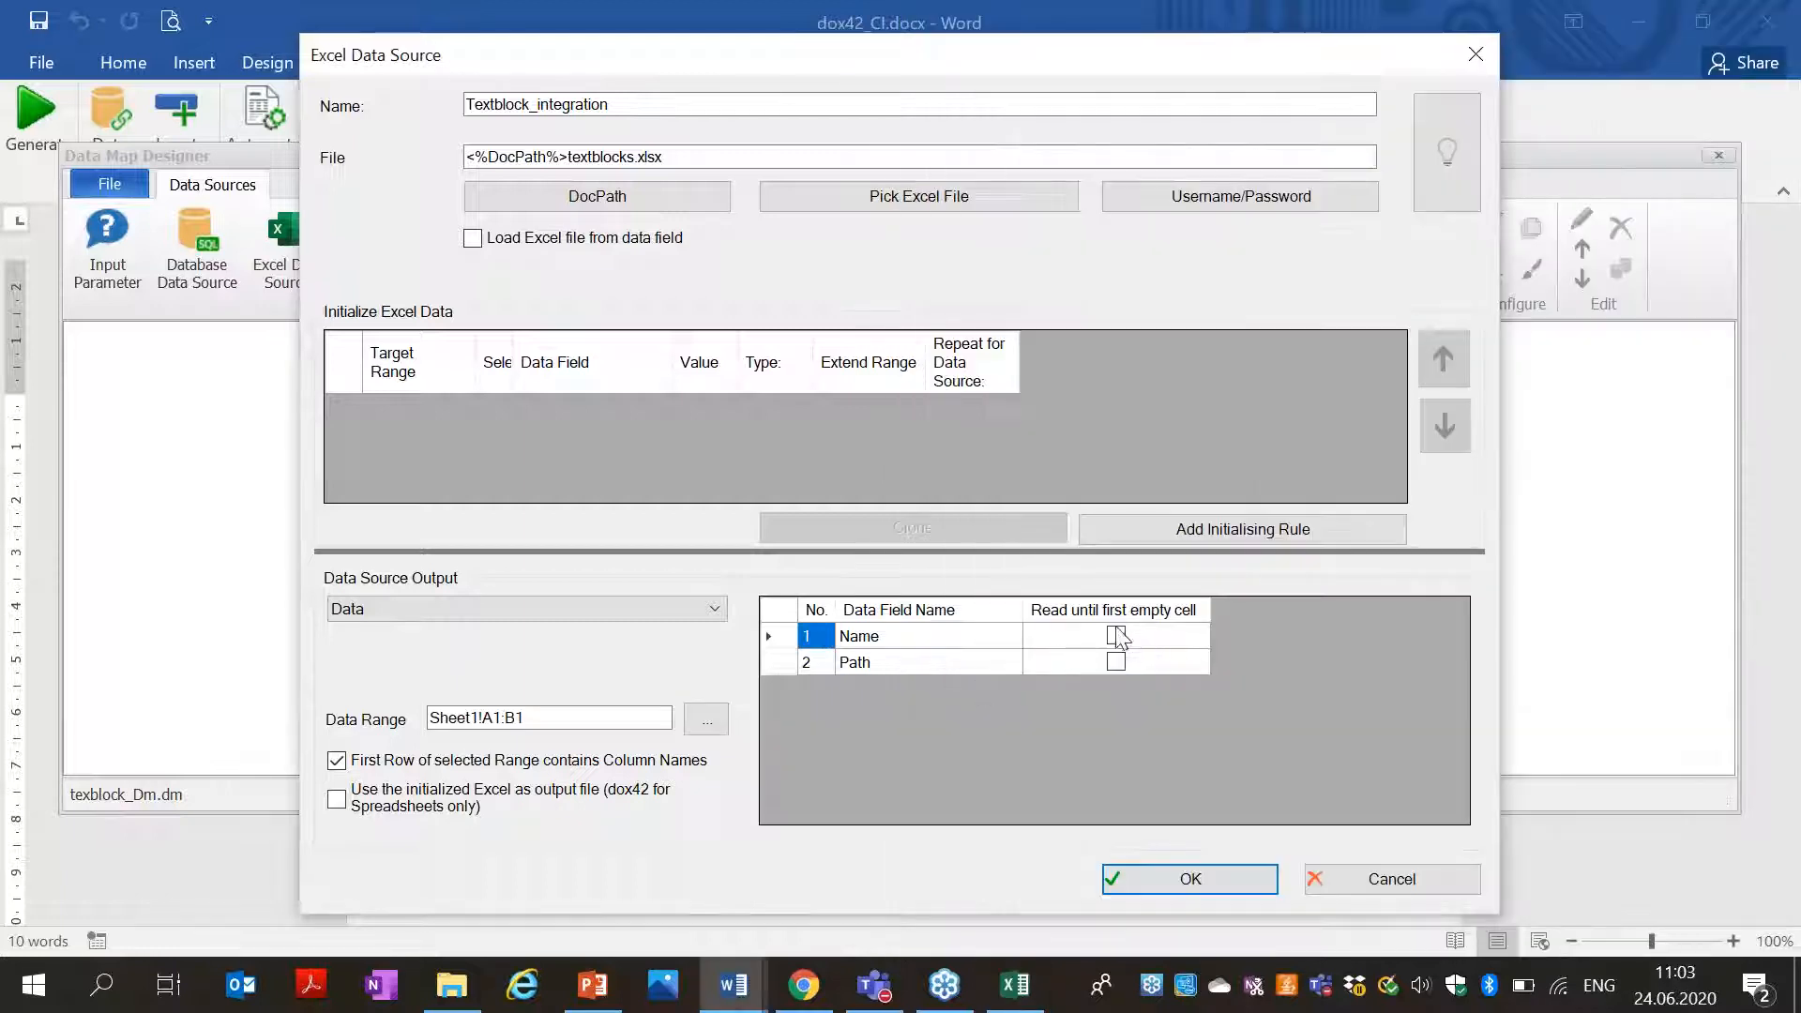
pyautogui.click(1116, 636)
pyautogui.click(1116, 636)
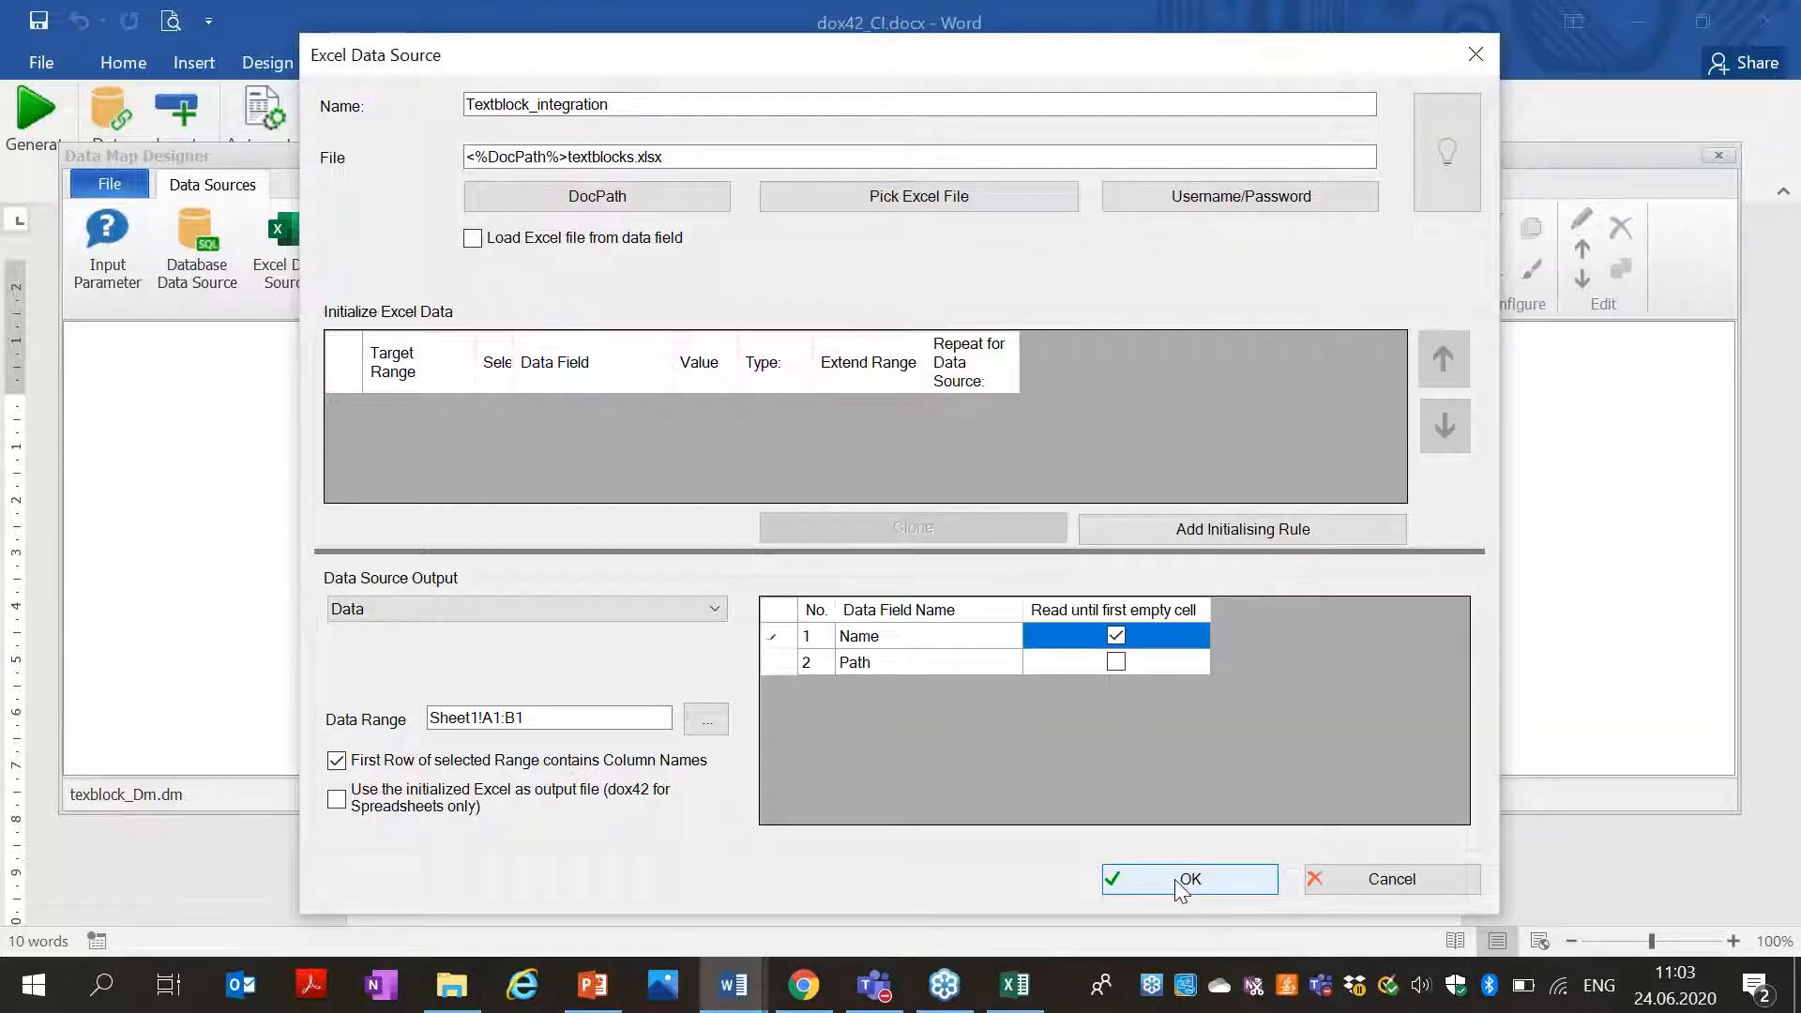
pyautogui.click(1175, 880)
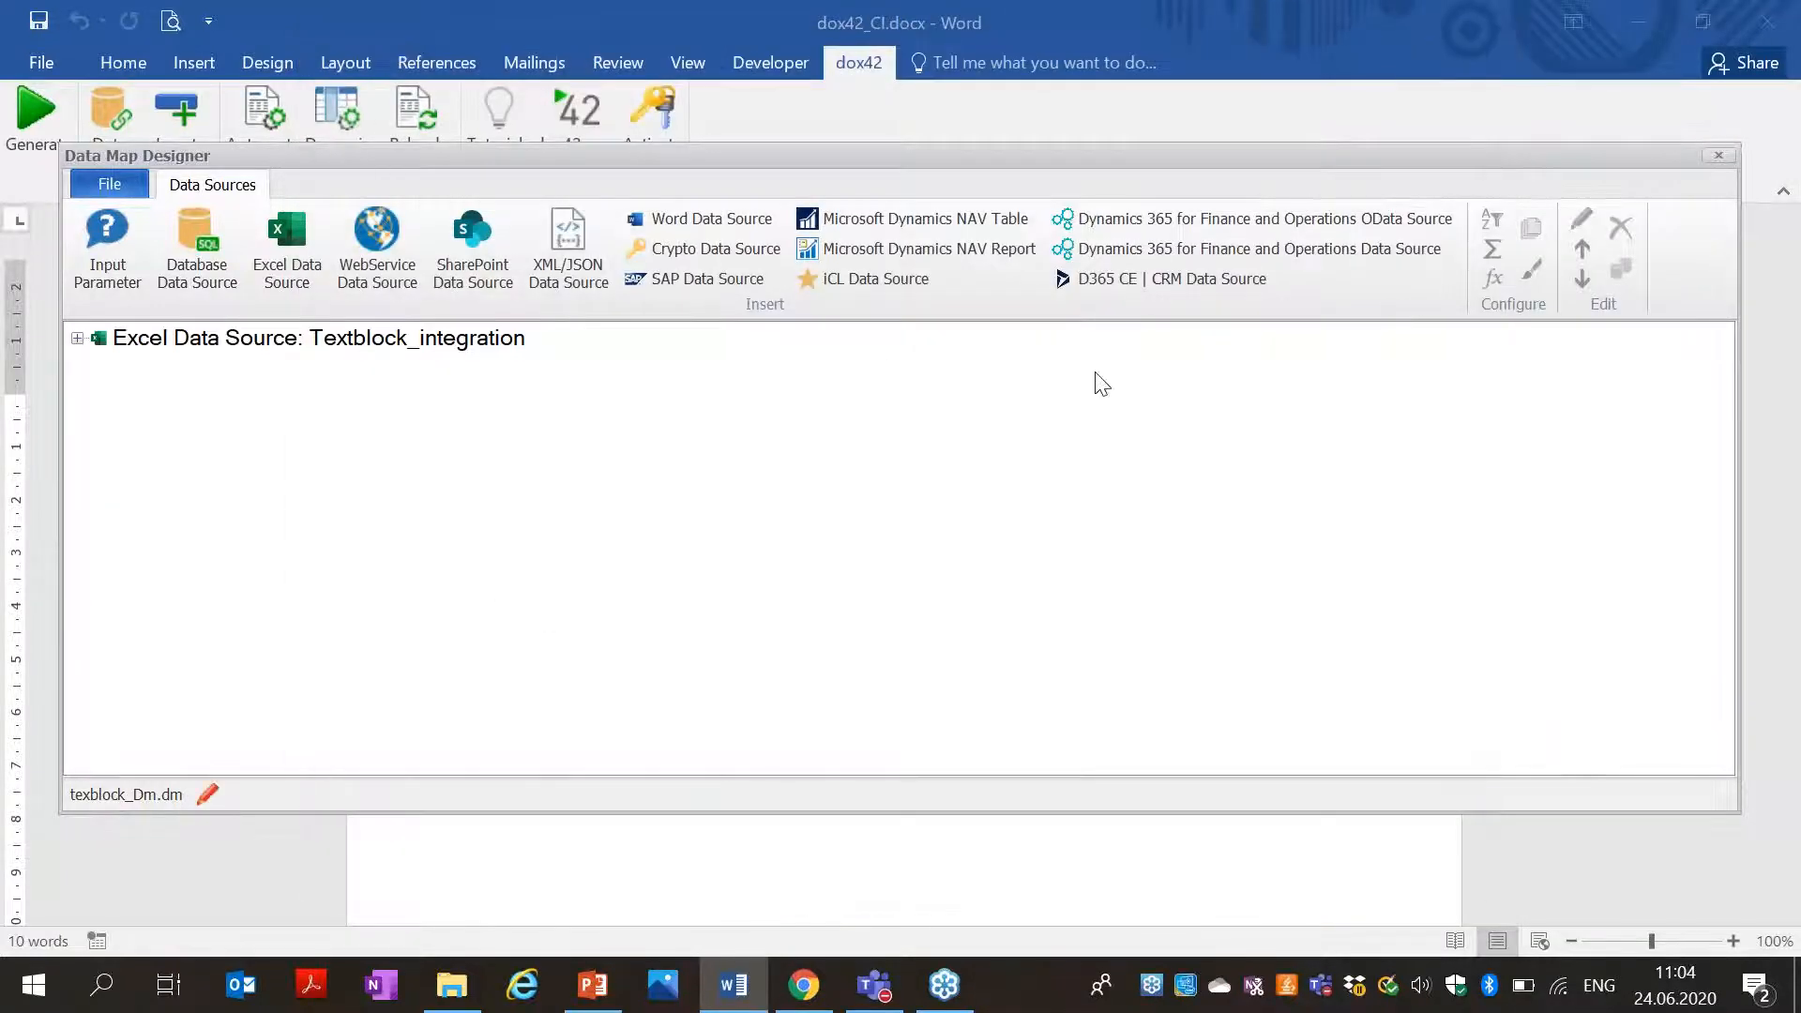
pyautogui.click(1717, 156)
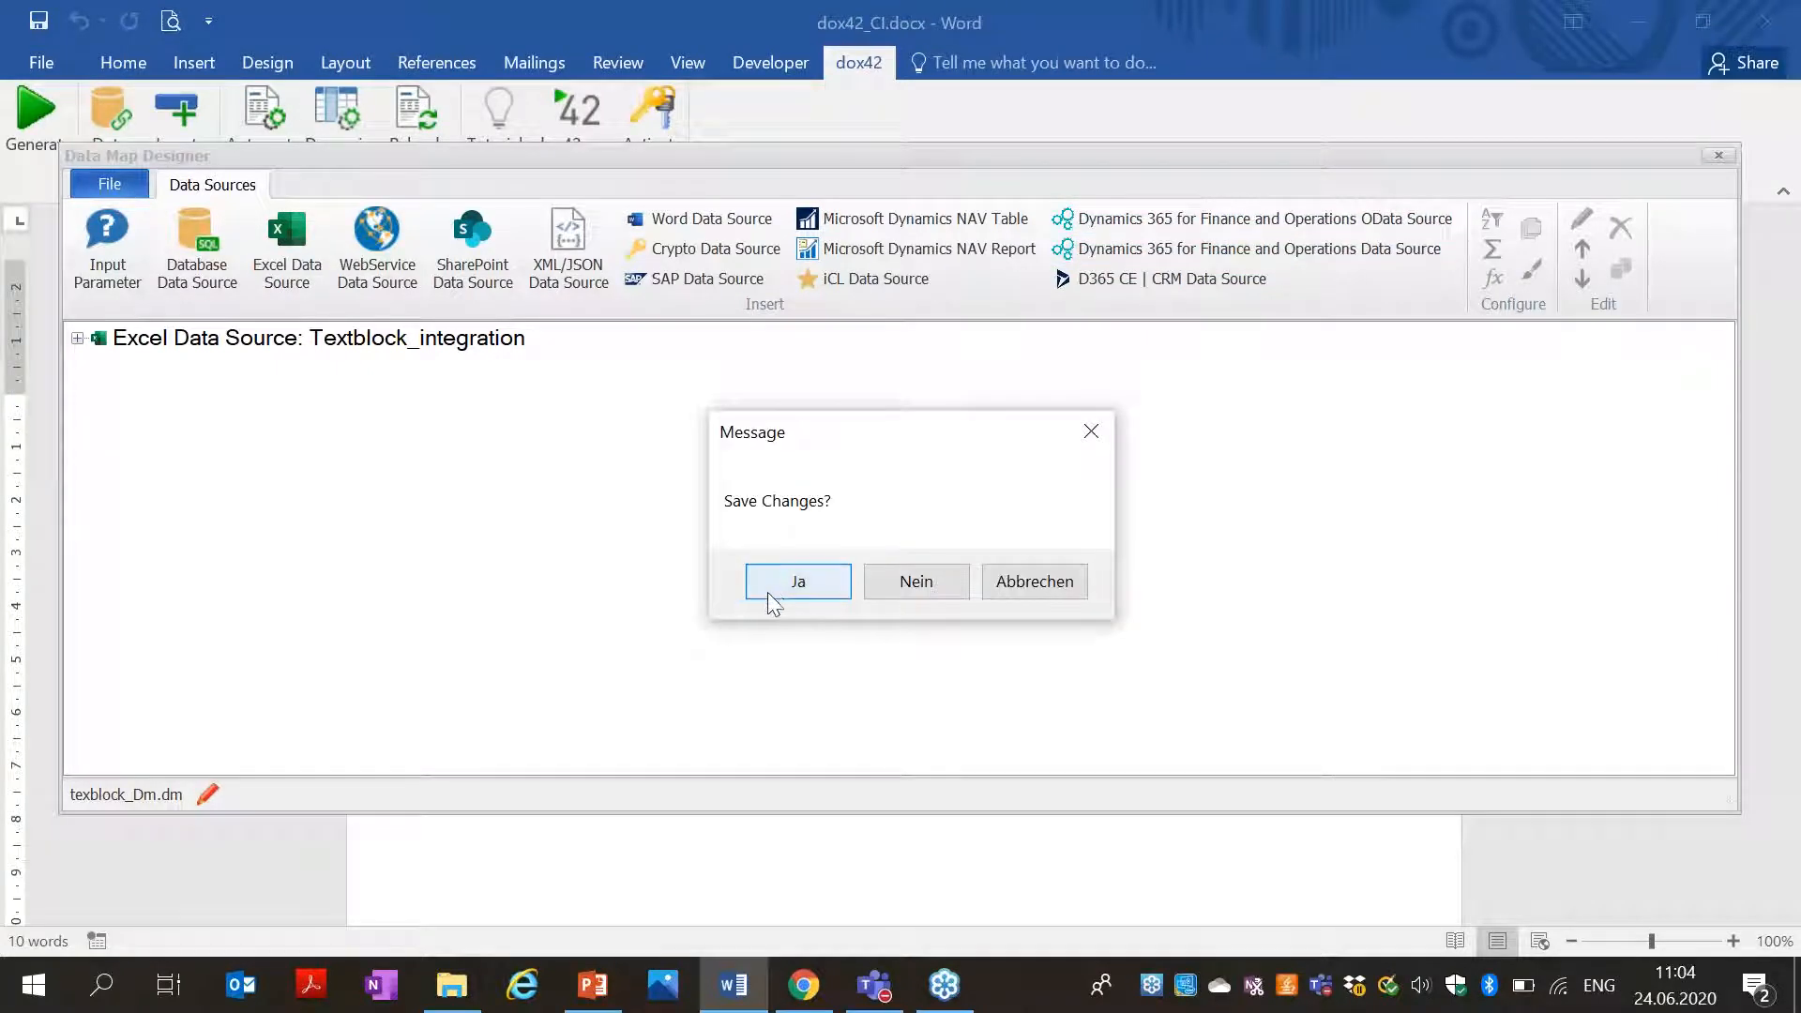
pyautogui.click(776, 592)
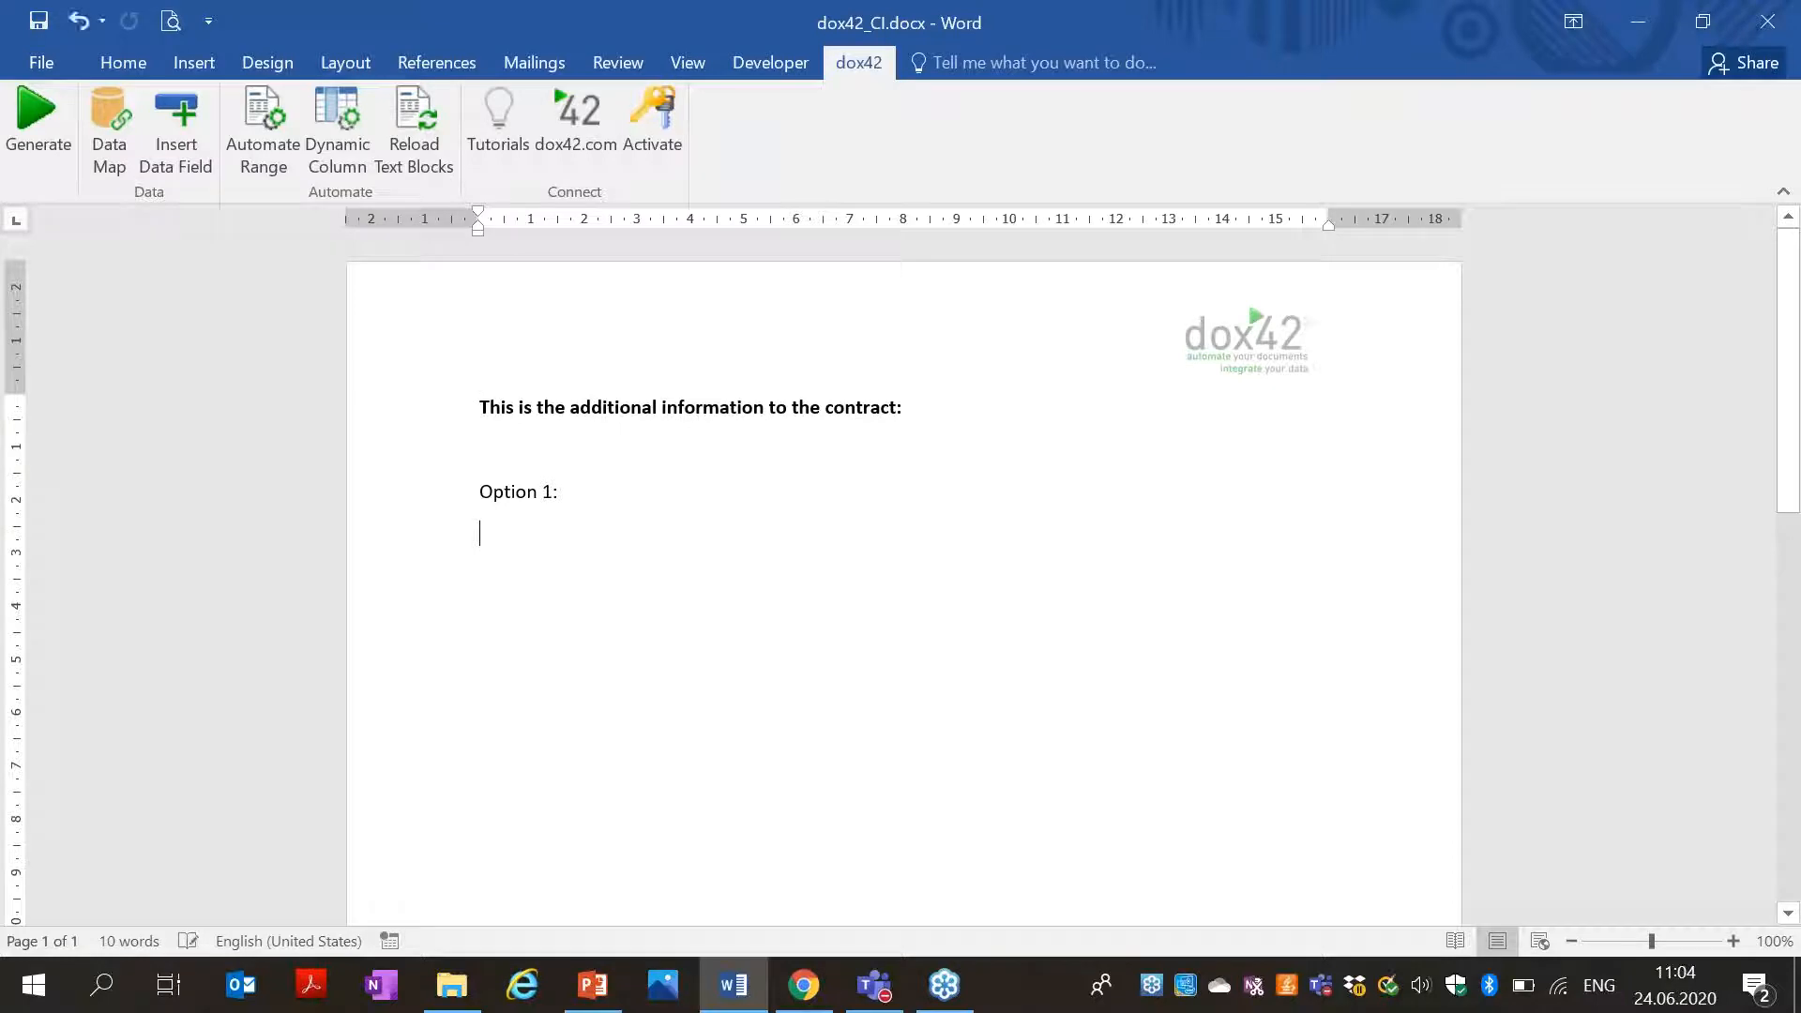
# Insert the Textblock_integration Path field below 'Option 1:'.
pyautogui.click(175, 131)
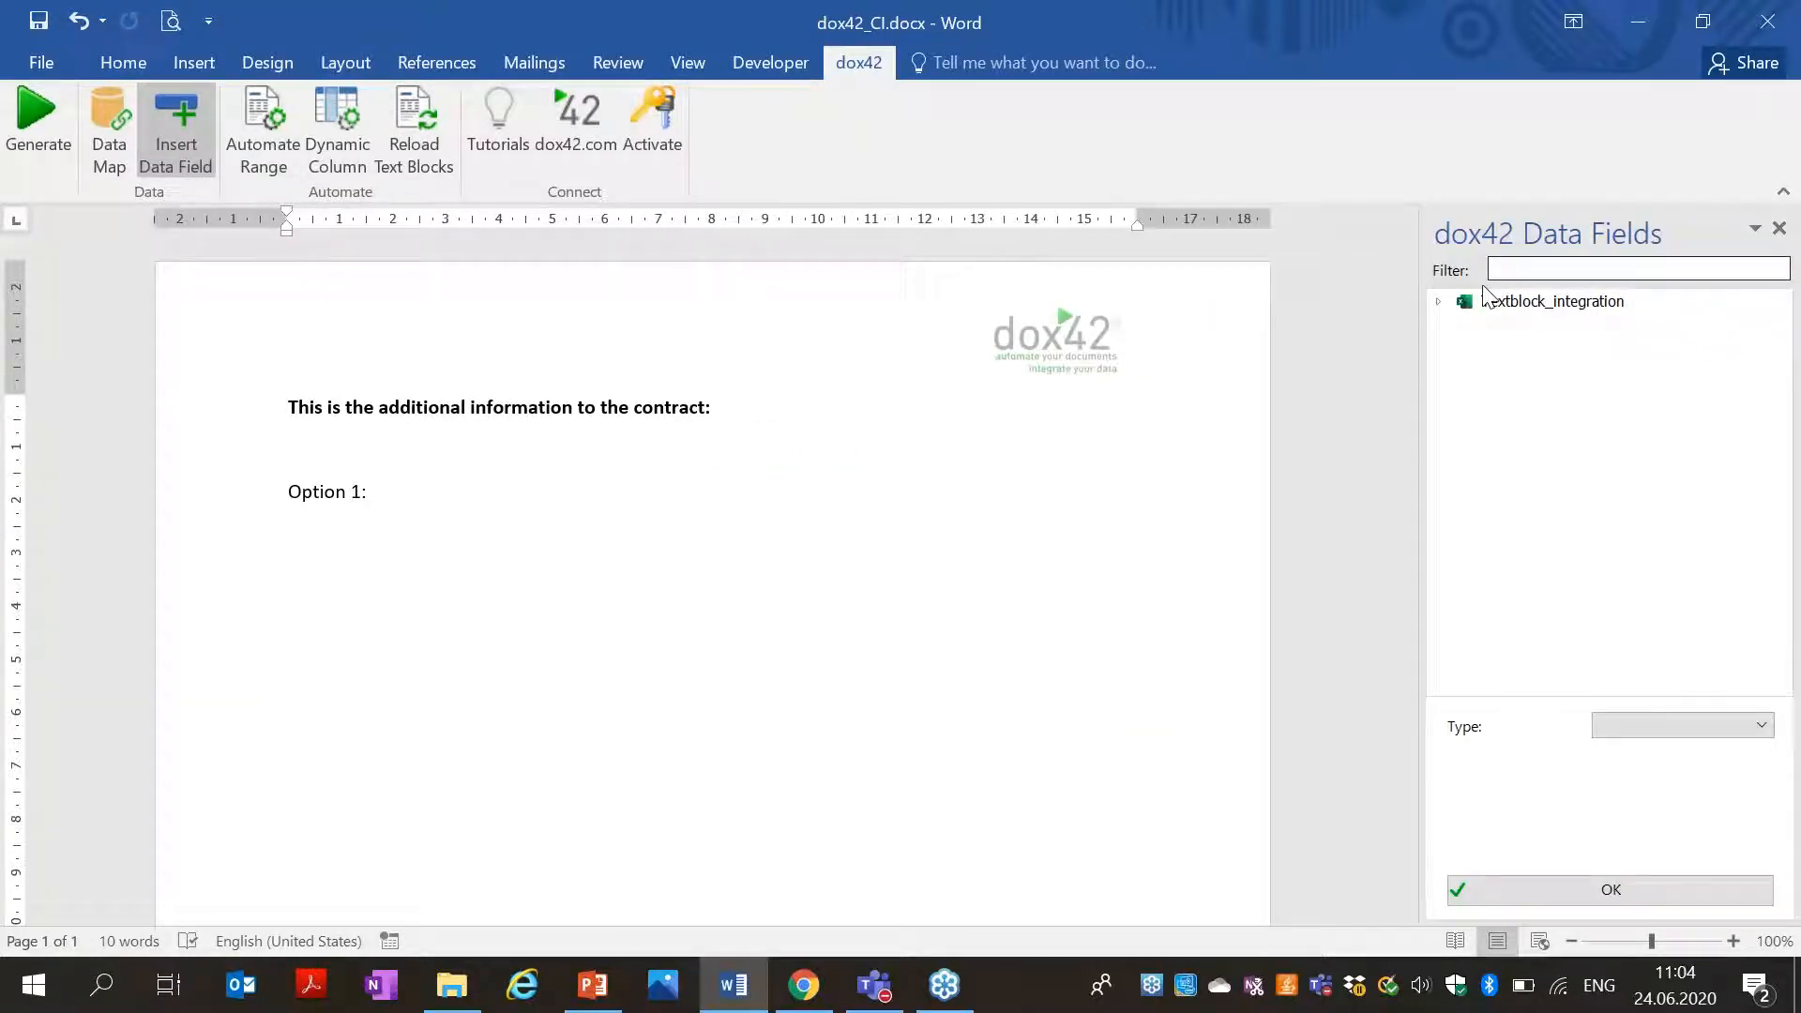
pyautogui.click(1442, 302)
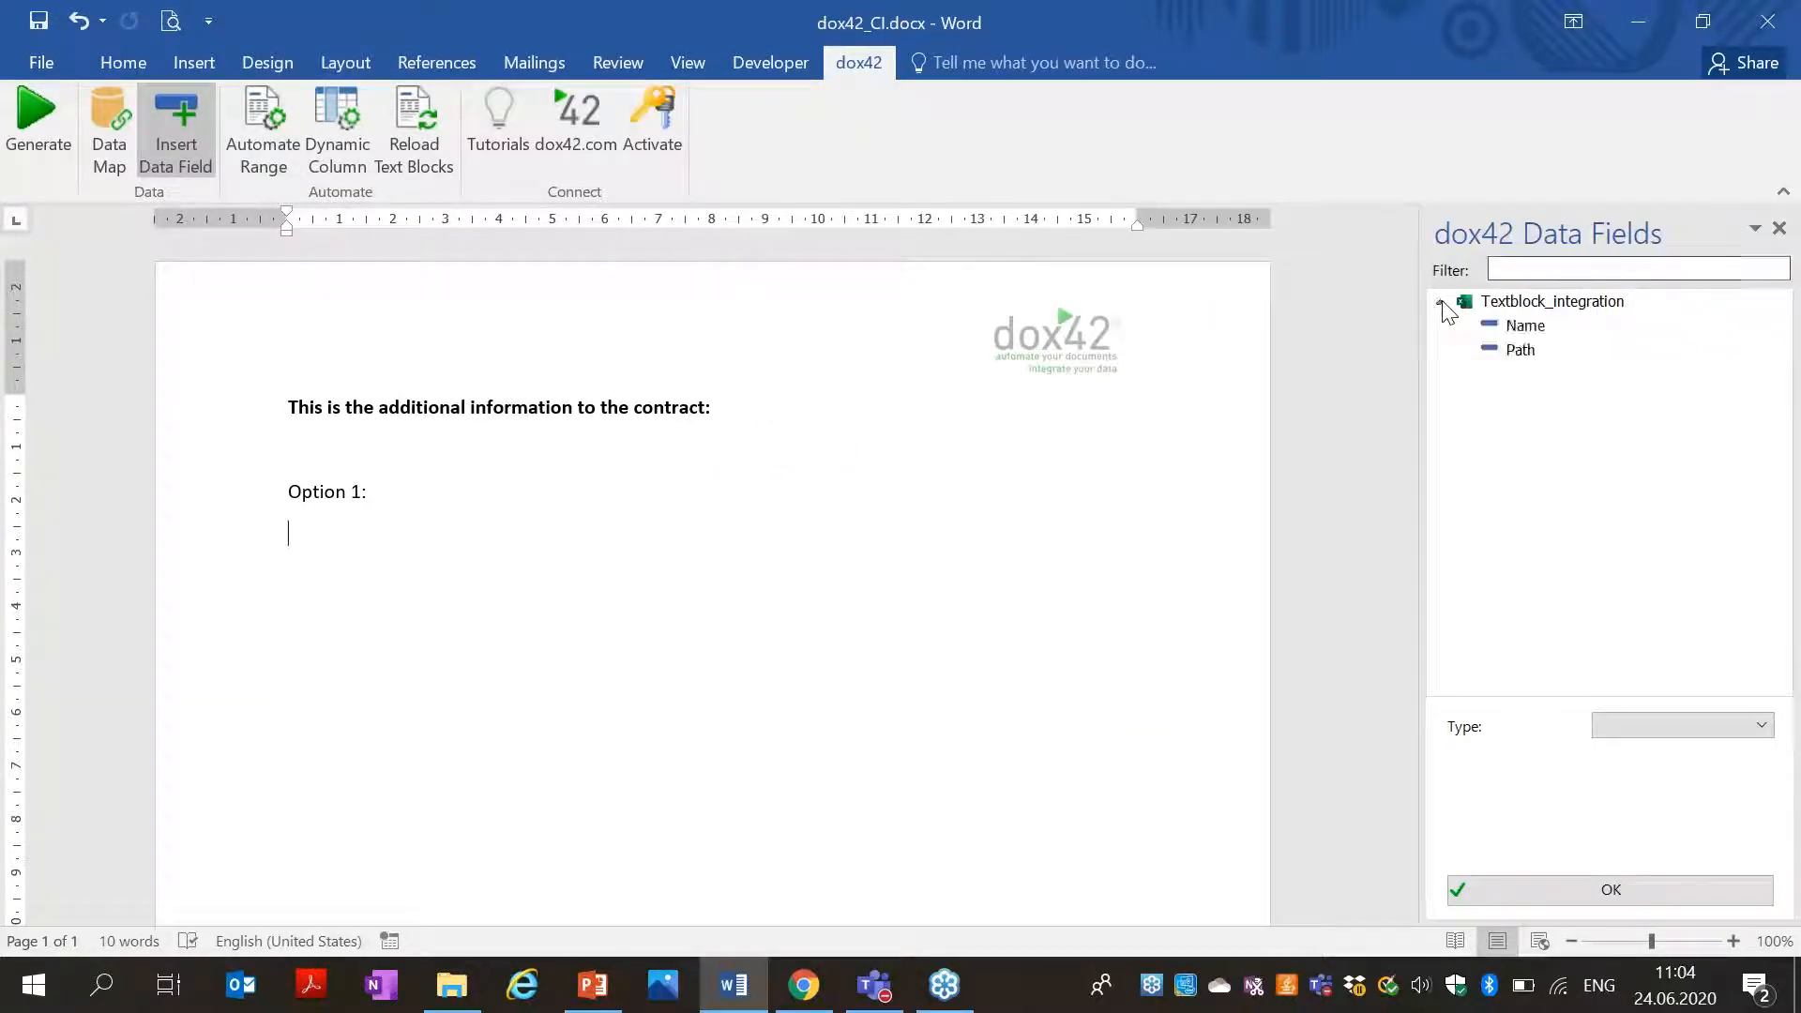
pyautogui.doubleClick(1521, 351)
# Make Path a WordDoc field with directory <%docpath%>, then generate a document.
pyautogui.click(1662, 728)
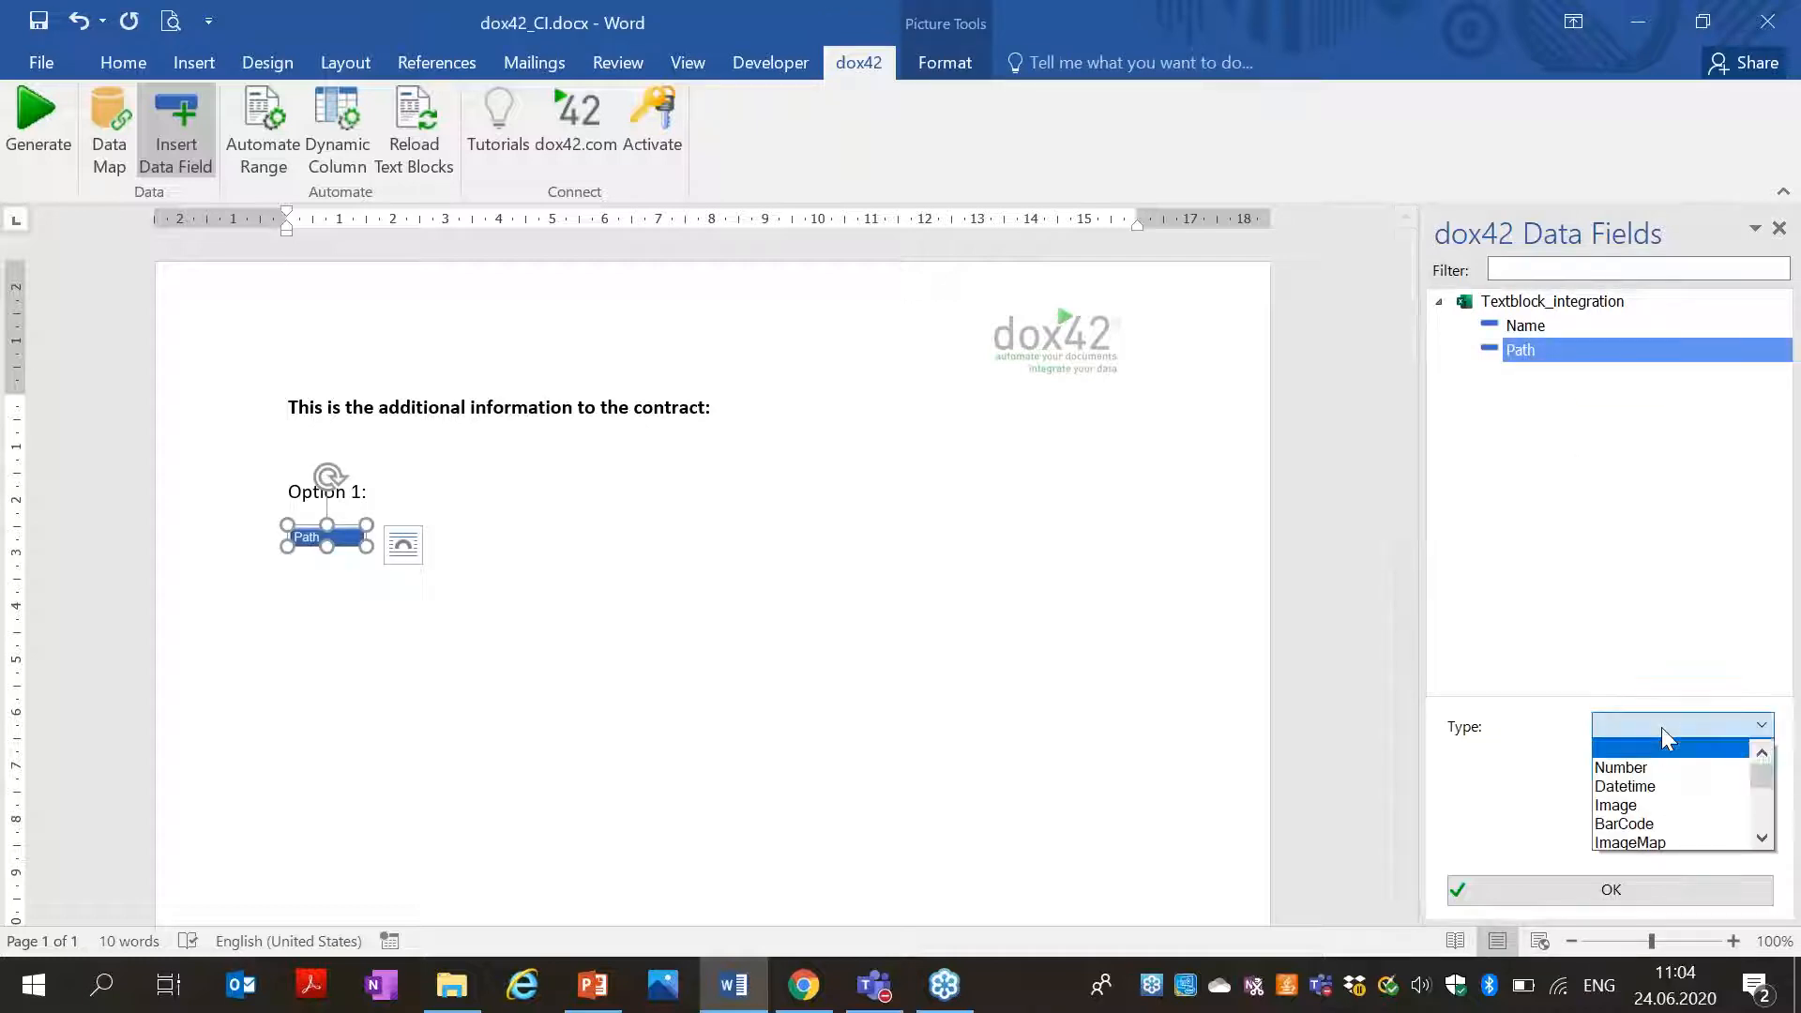
pyautogui.click(1762, 837)
pyautogui.click(1762, 837)
pyautogui.click(1762, 838)
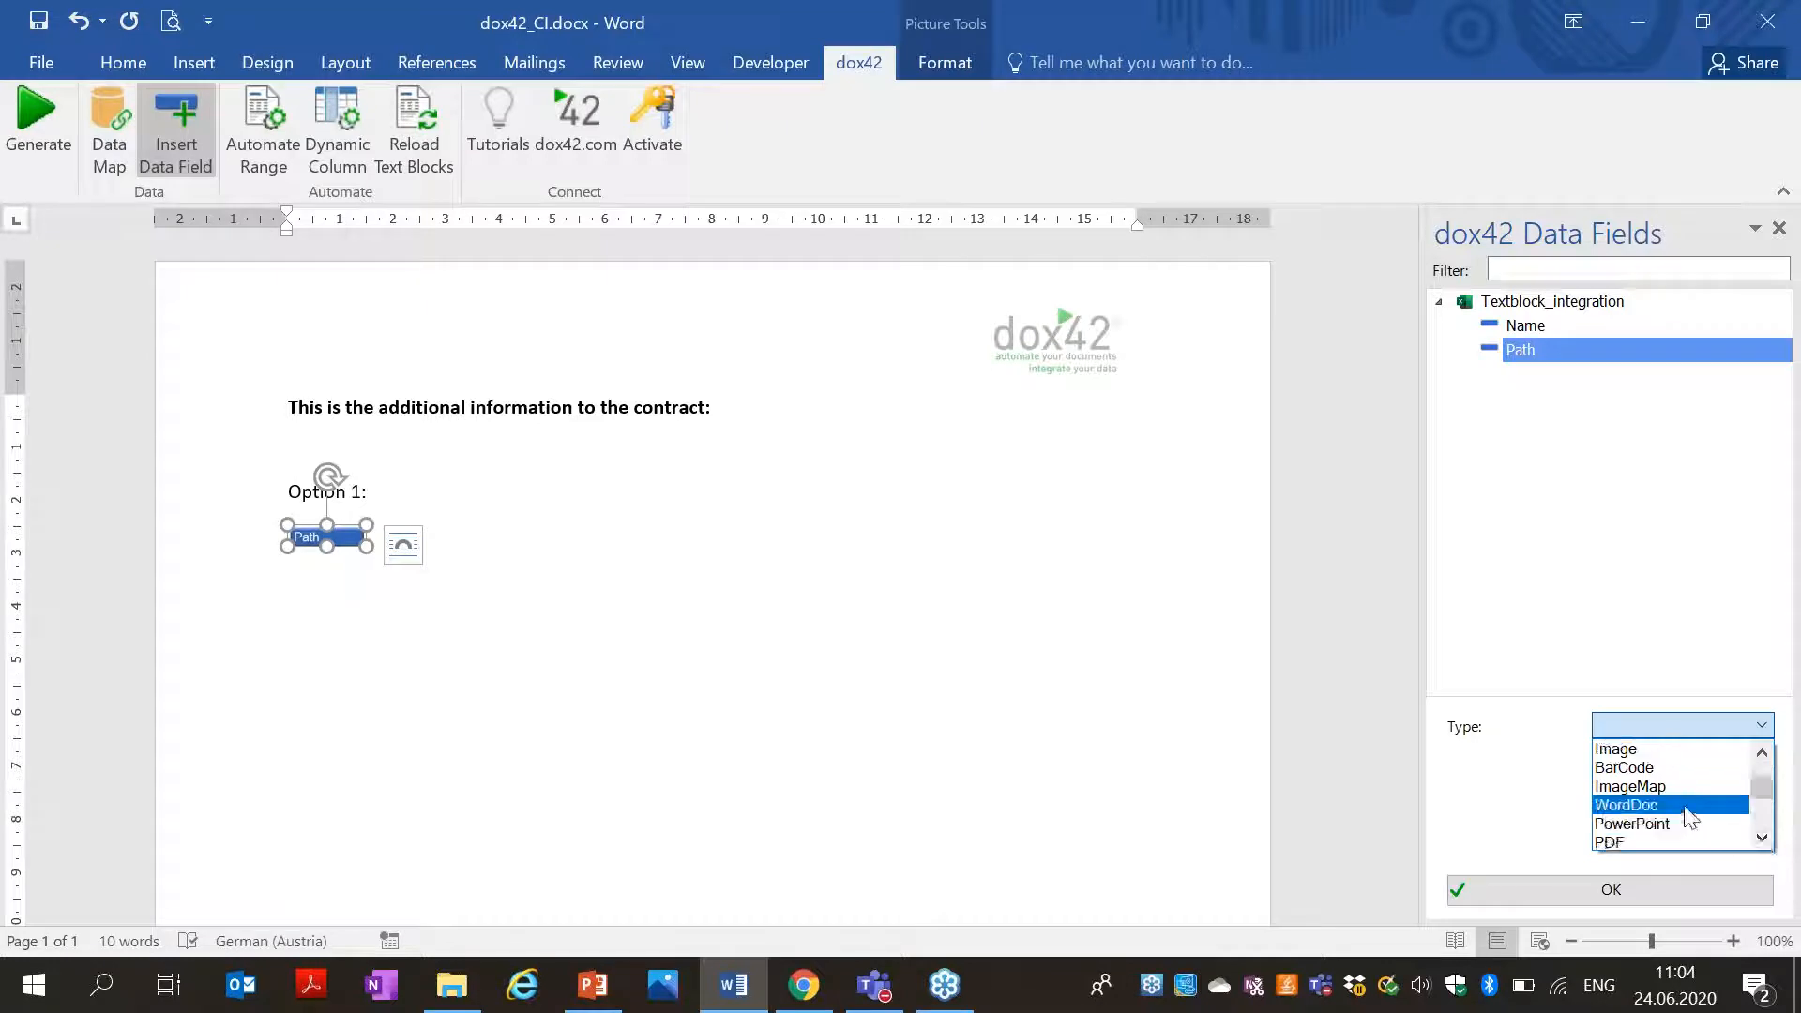
pyautogui.click(1688, 806)
pyautogui.click(1636, 797)
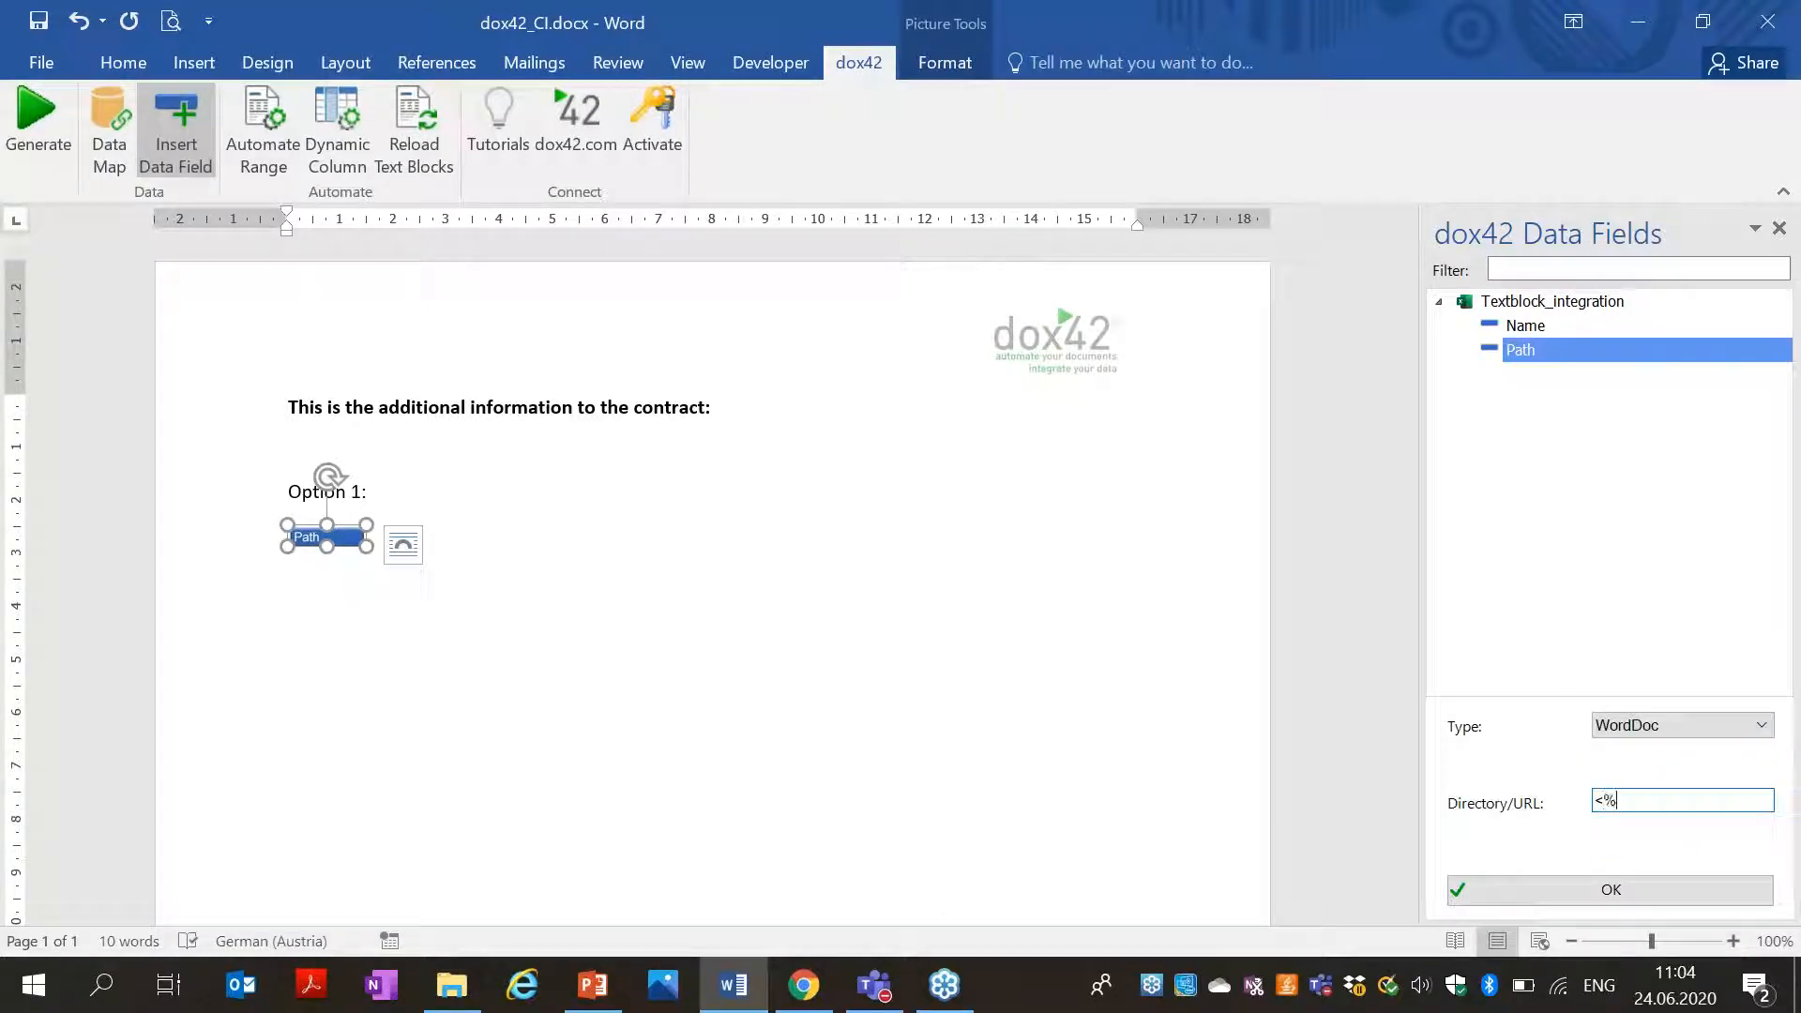
pyautogui.write('<%doc')
pyautogui.click(1679, 877)
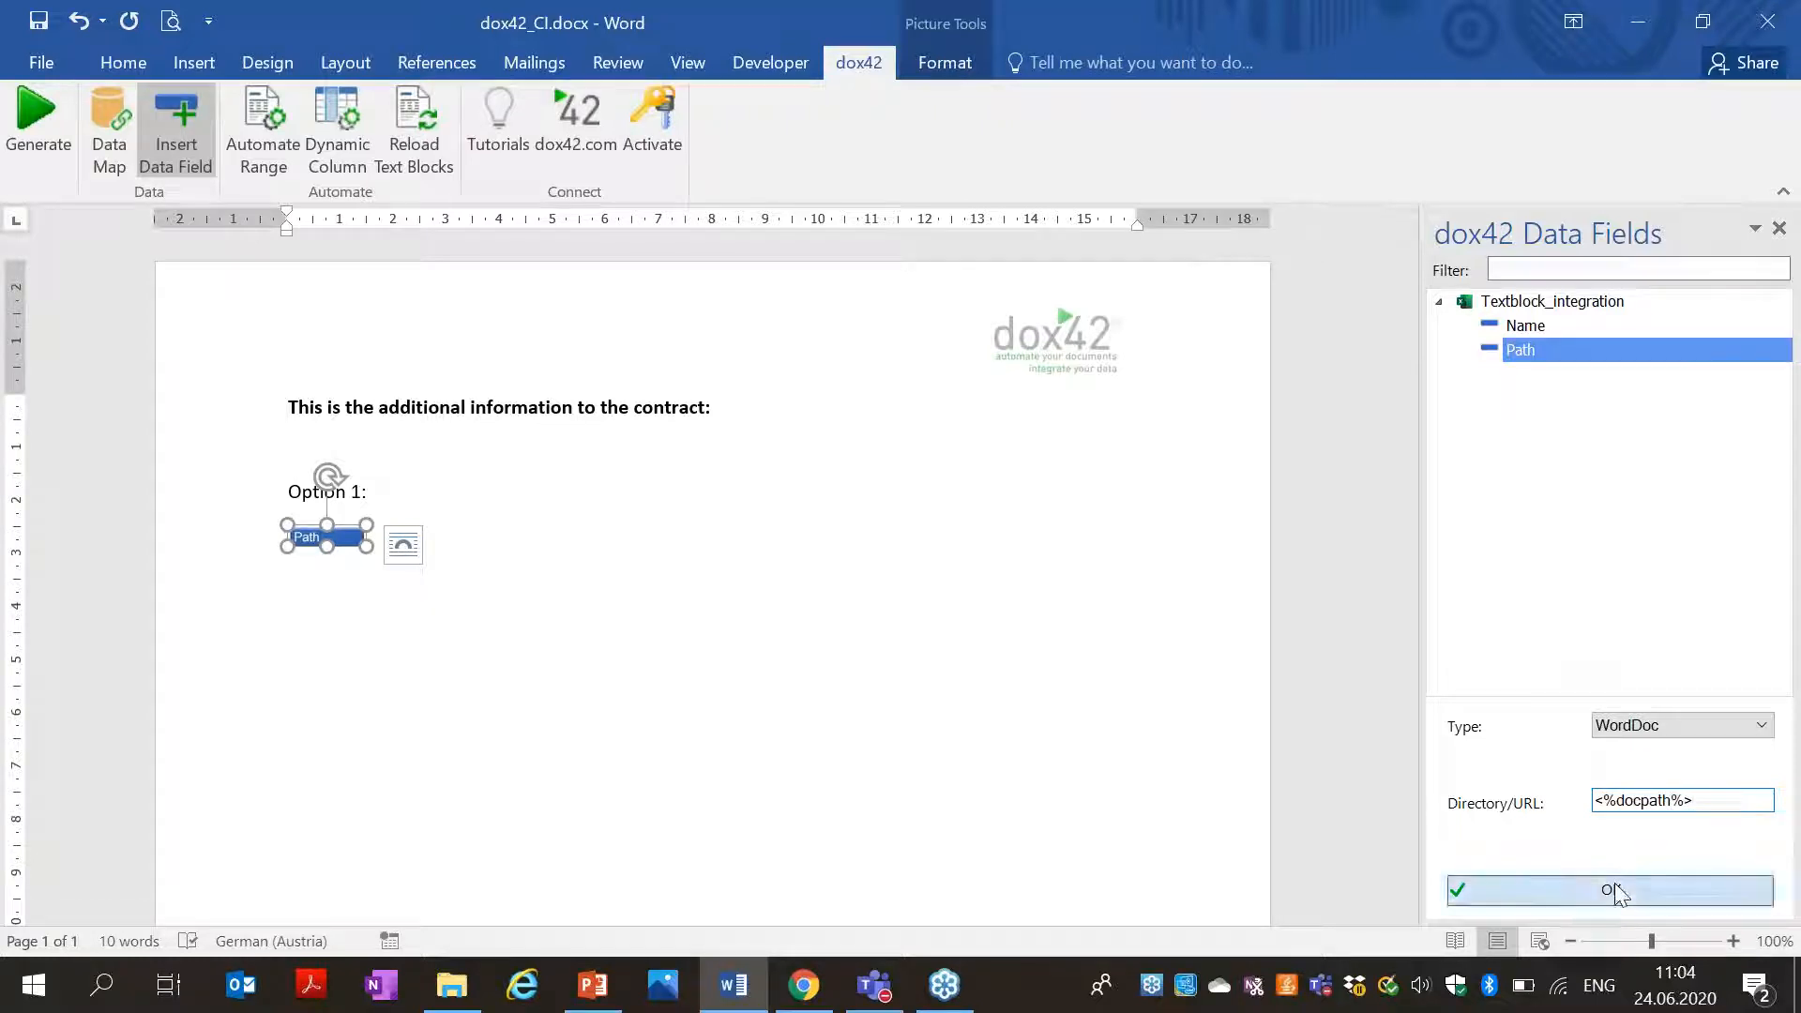
pyautogui.click(498, 564)
pyautogui.click(38, 122)
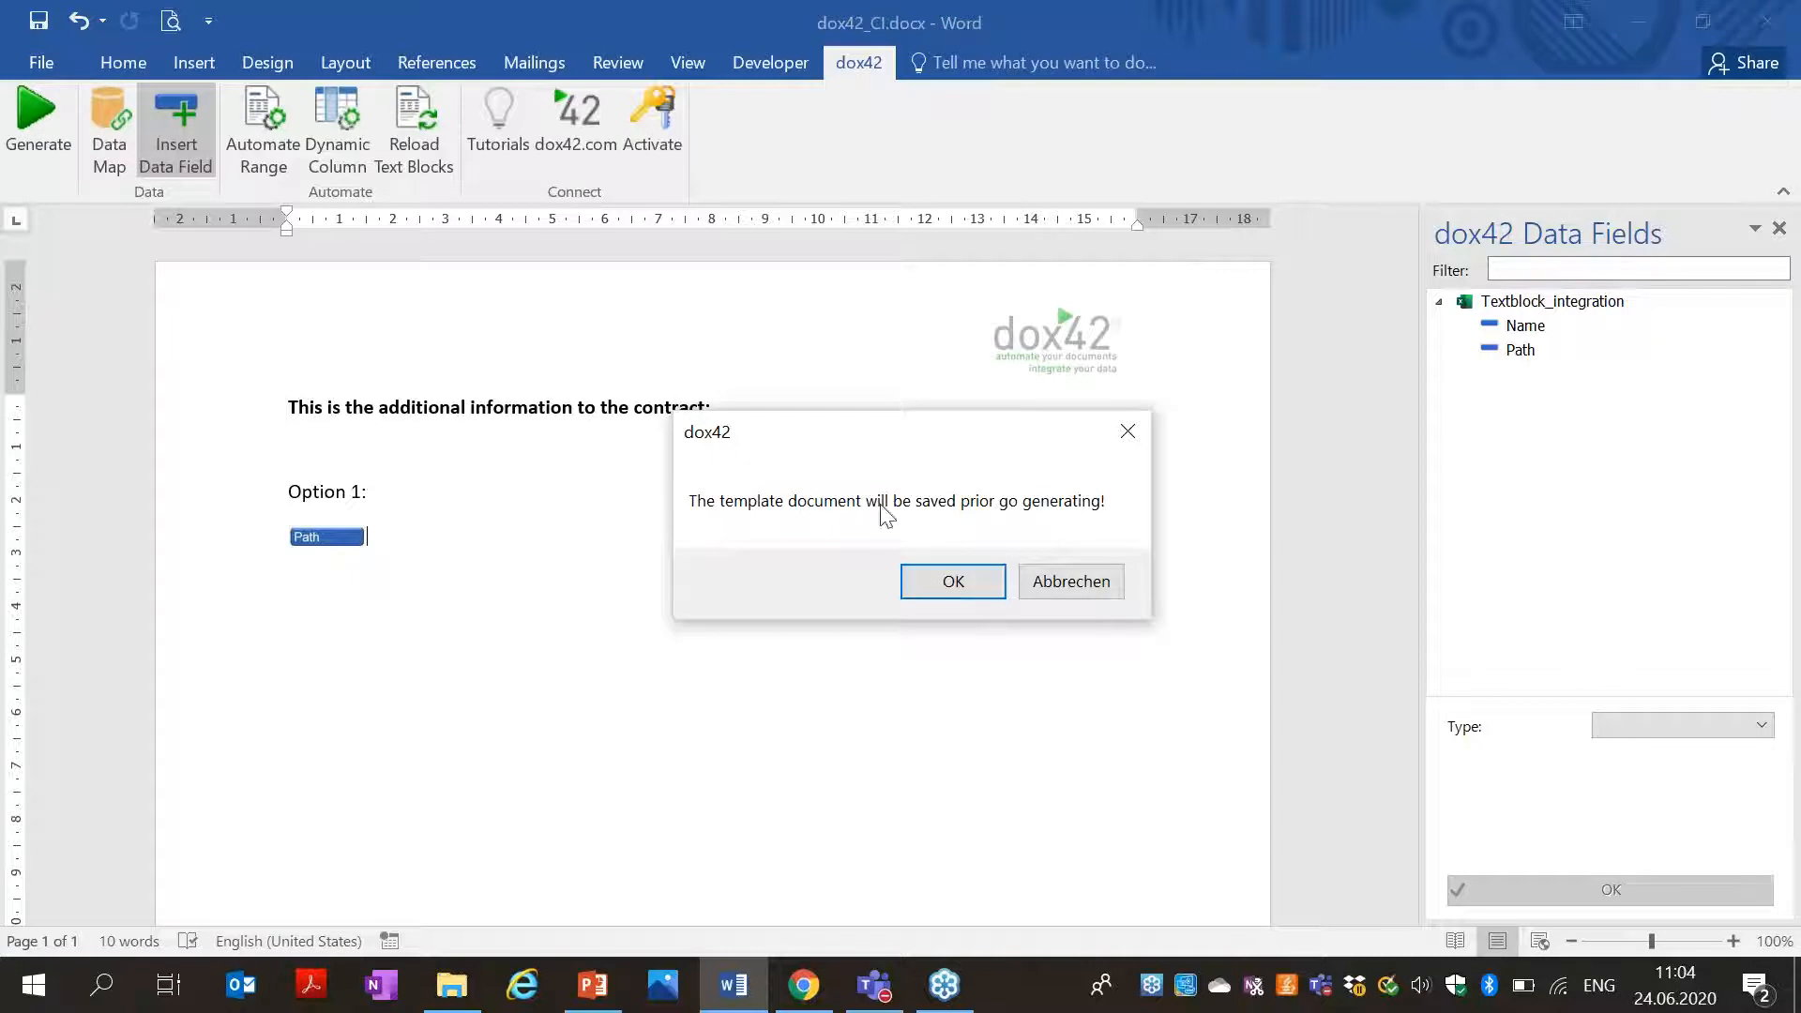
# Generate test Document1 showing the Restrictive Covenant text, discard it unsaved, and start a new template line.
pyautogui.click(949, 578)
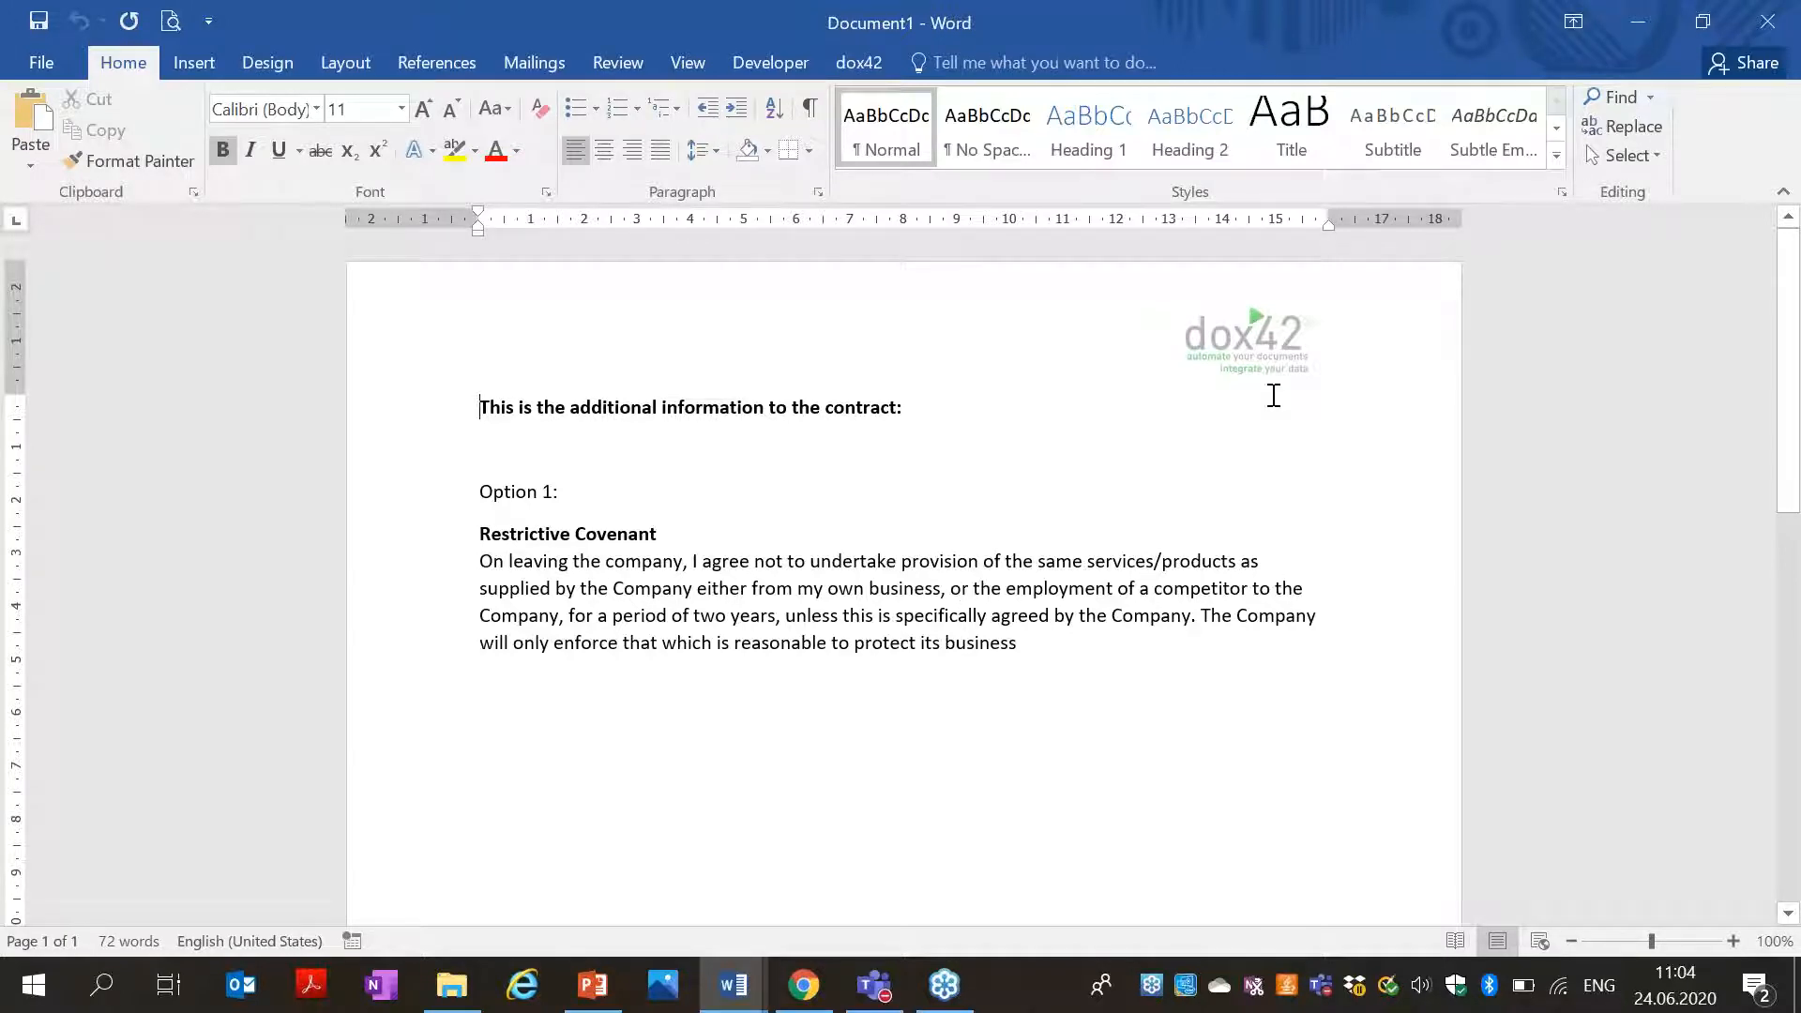
pyautogui.click(1767, 21)
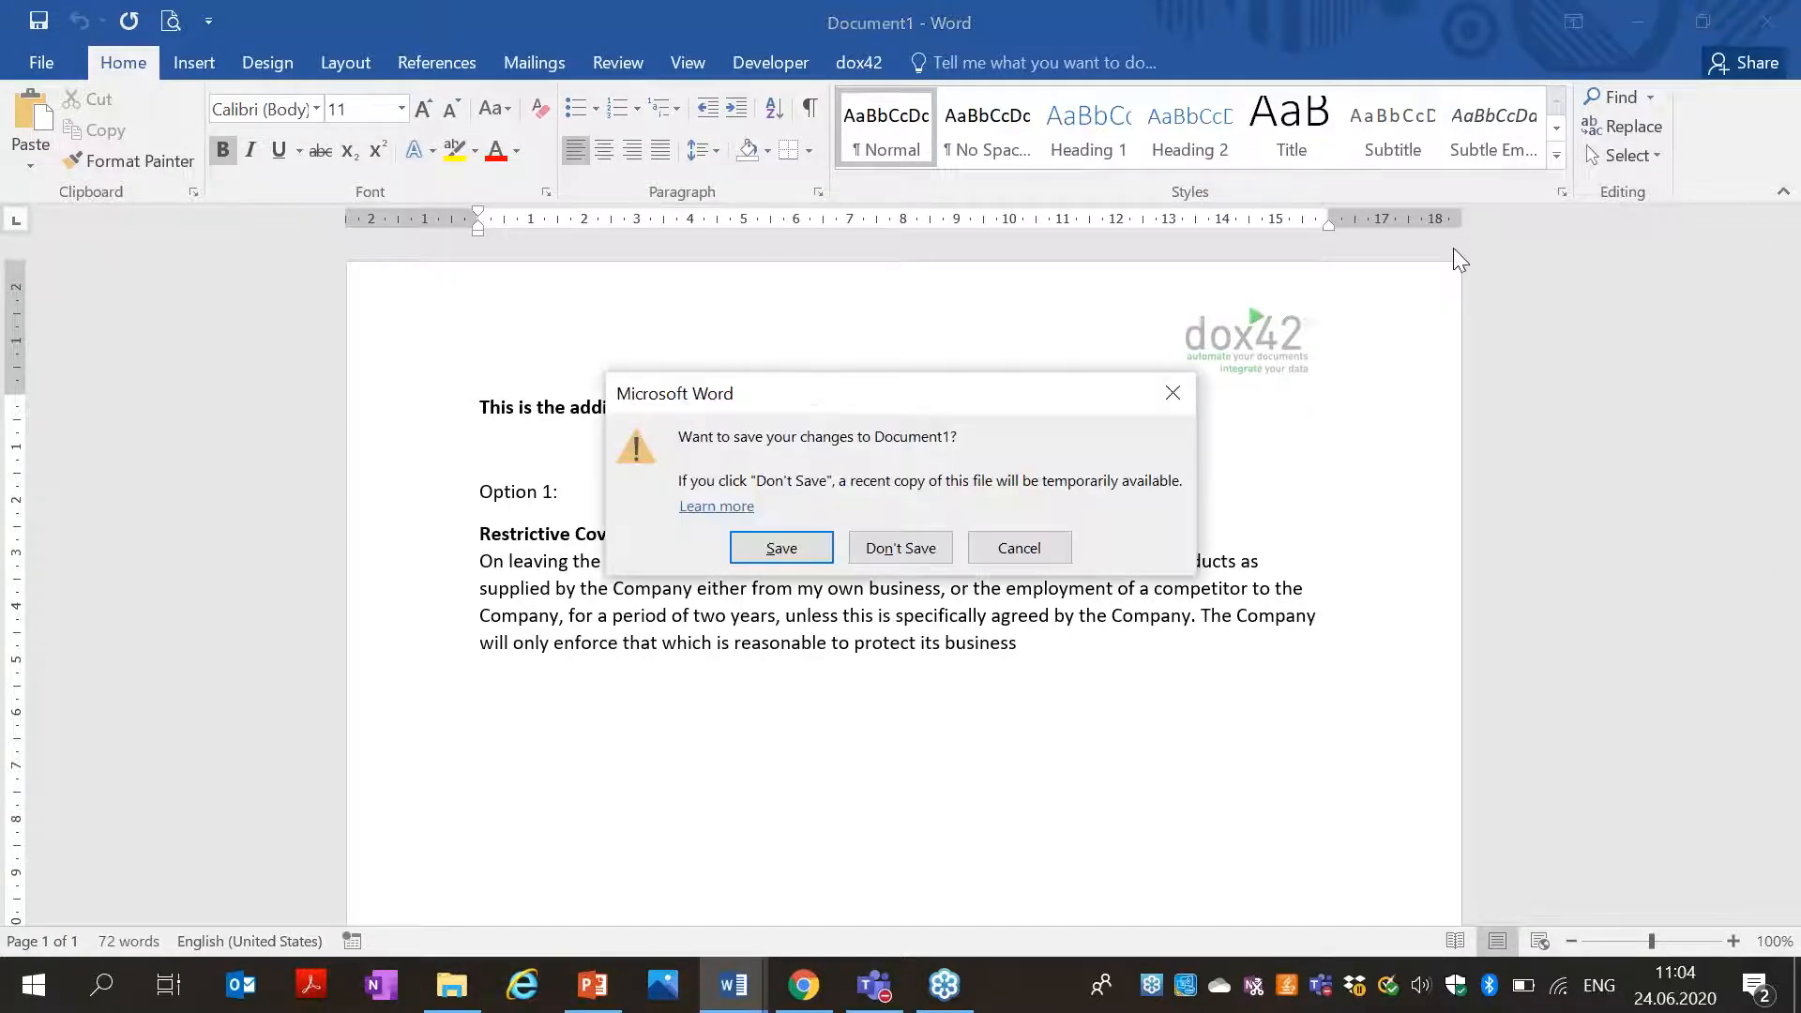
pyautogui.click(909, 554)
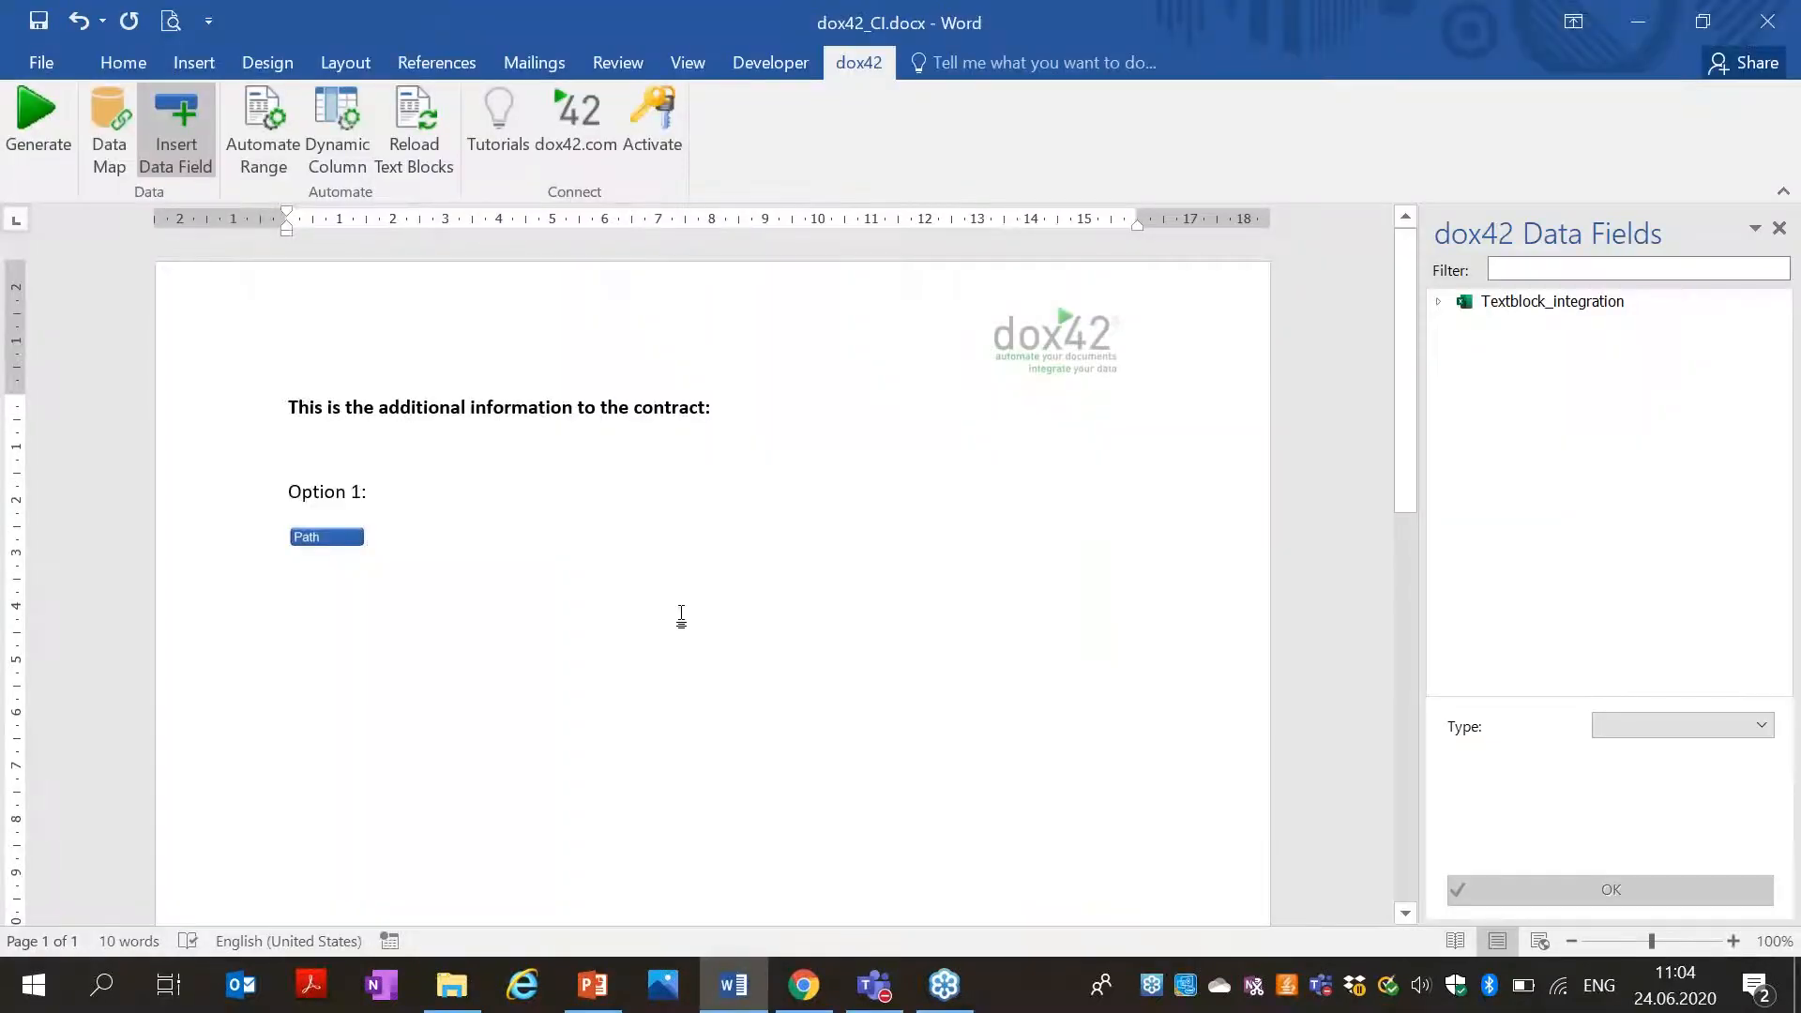
pyautogui.press('Return')
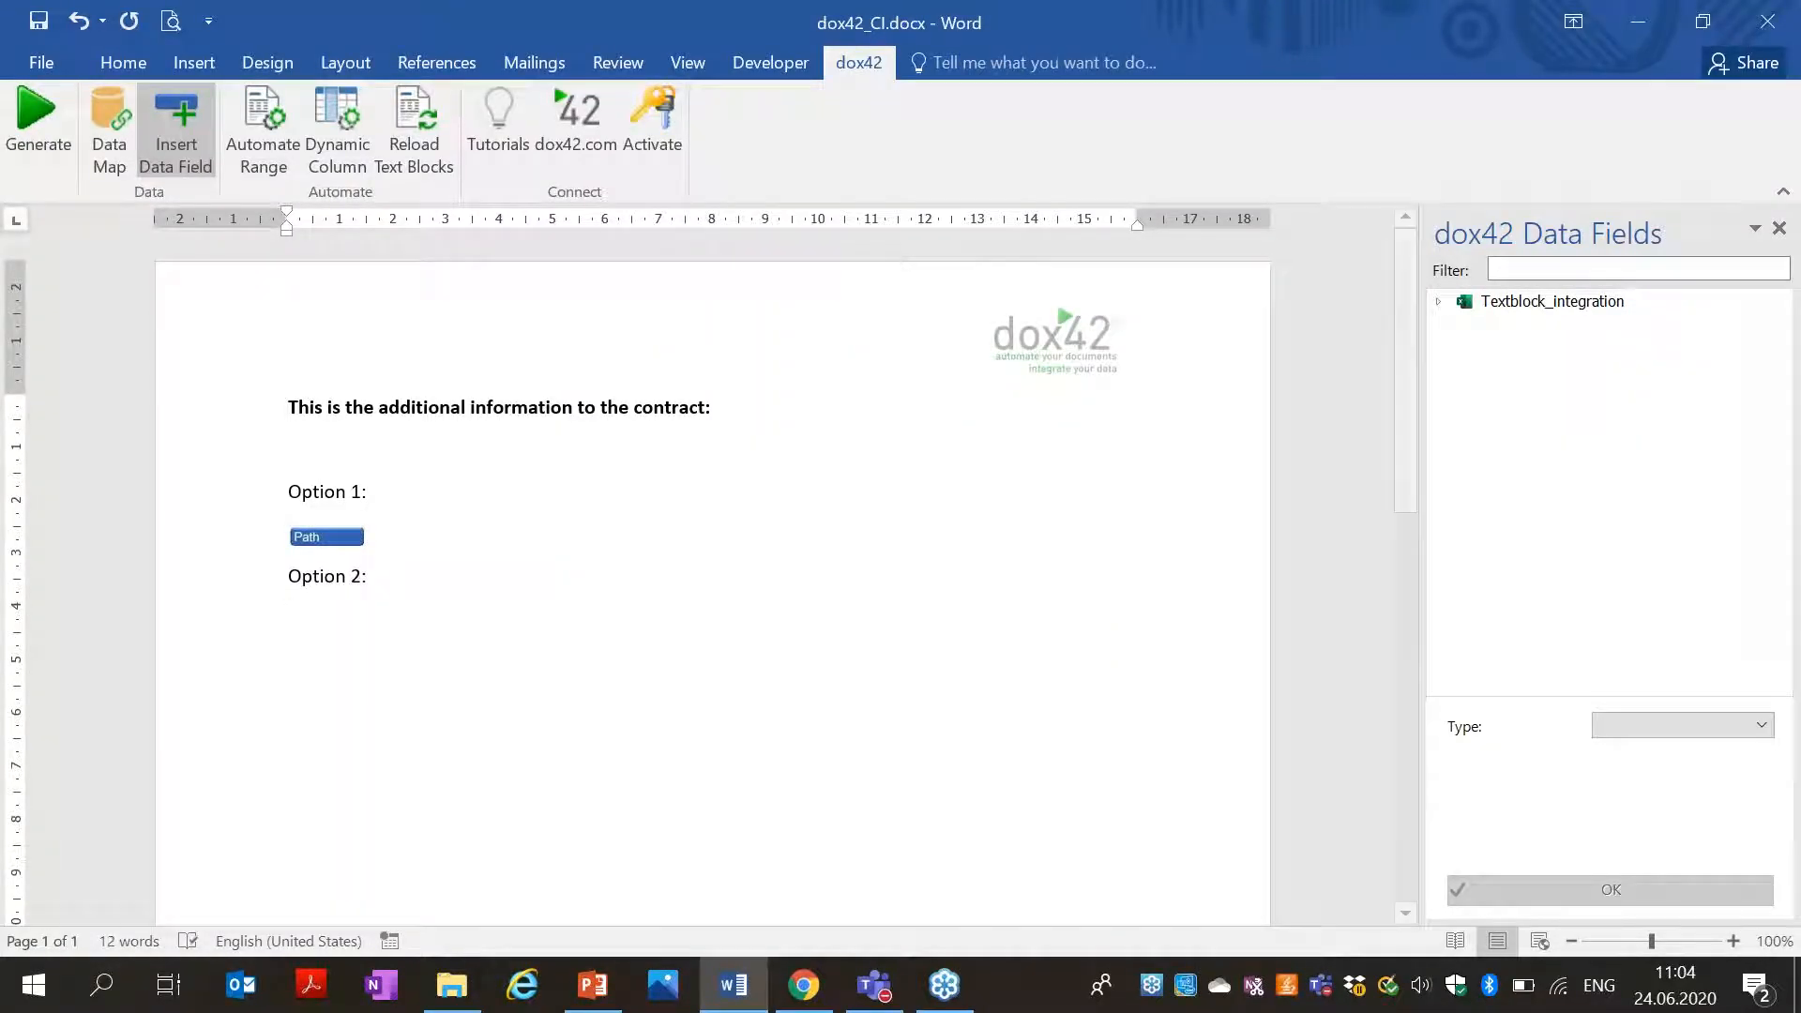
# Open textblocks\RestrictiveCovenant.docx, copy all its text, and set it aside.
pyautogui.click(451, 985)
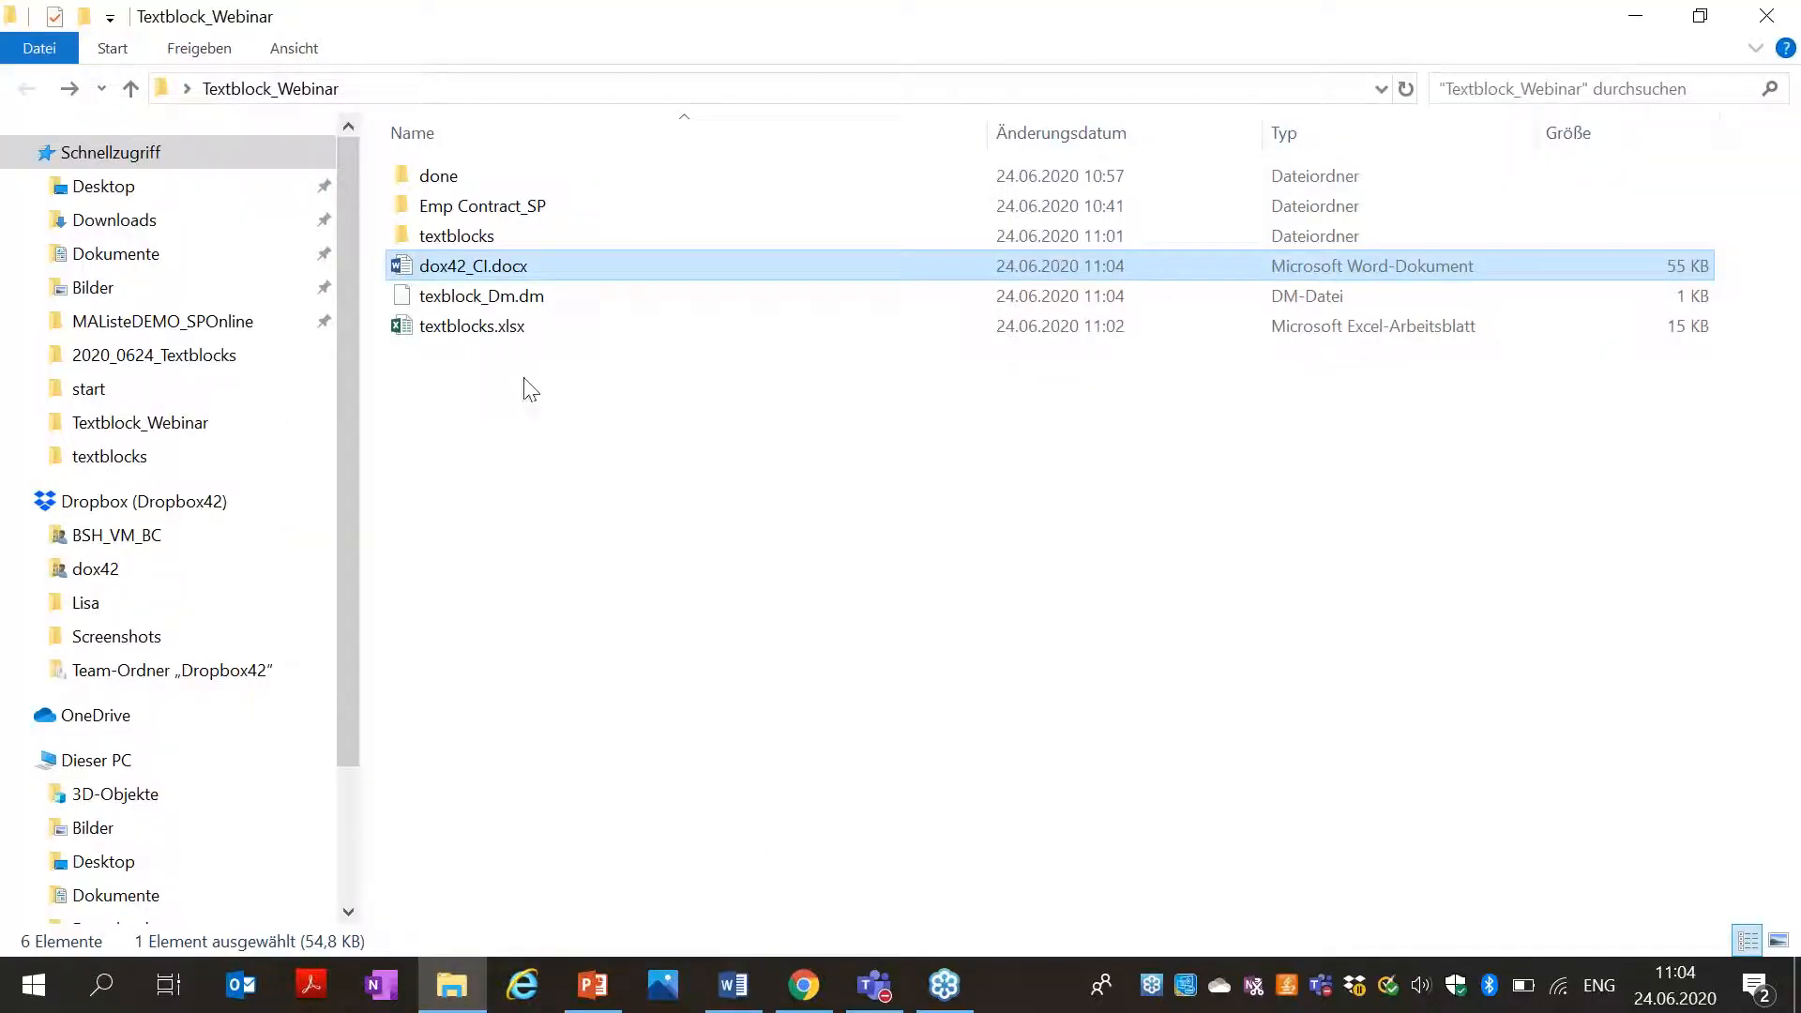
pyautogui.doubleClick(511, 237)
pyautogui.doubleClick(525, 178)
pyautogui.moveTo(1114, 540); pyautogui.dragTo(394, 309)
pyautogui.hotkey('ctrl', 'c')
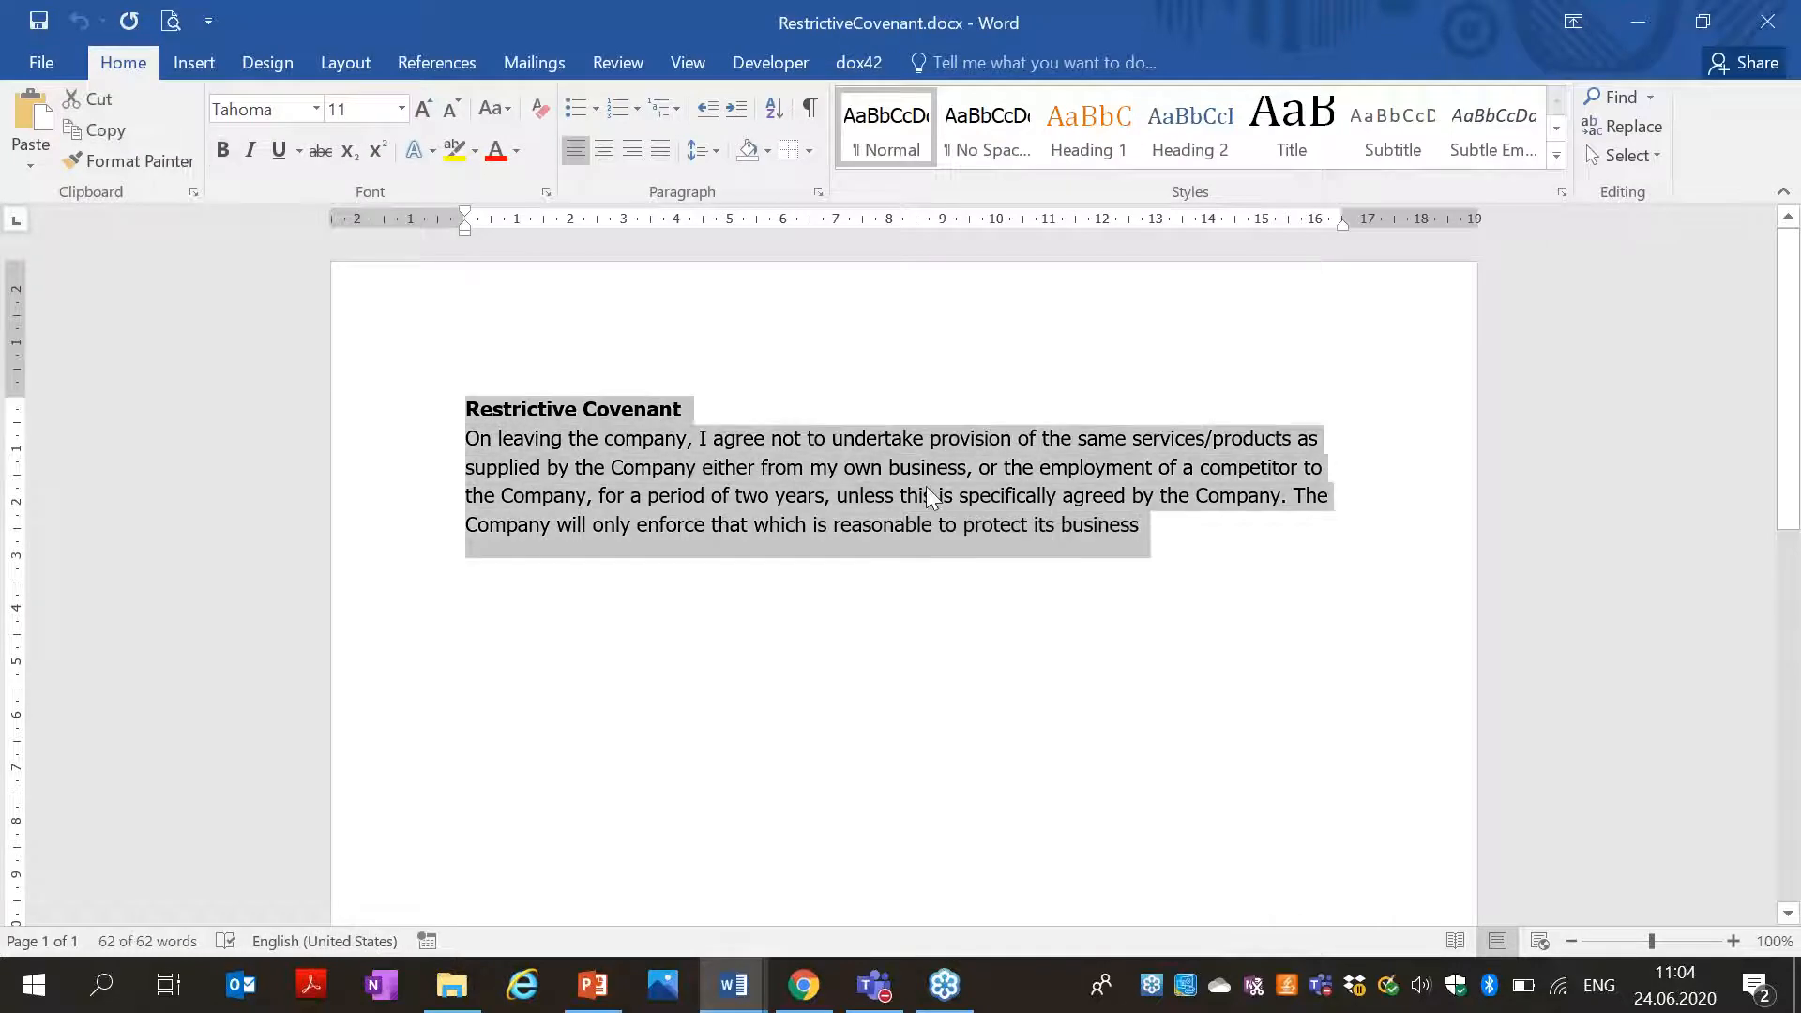
pyautogui.click(1636, 21)
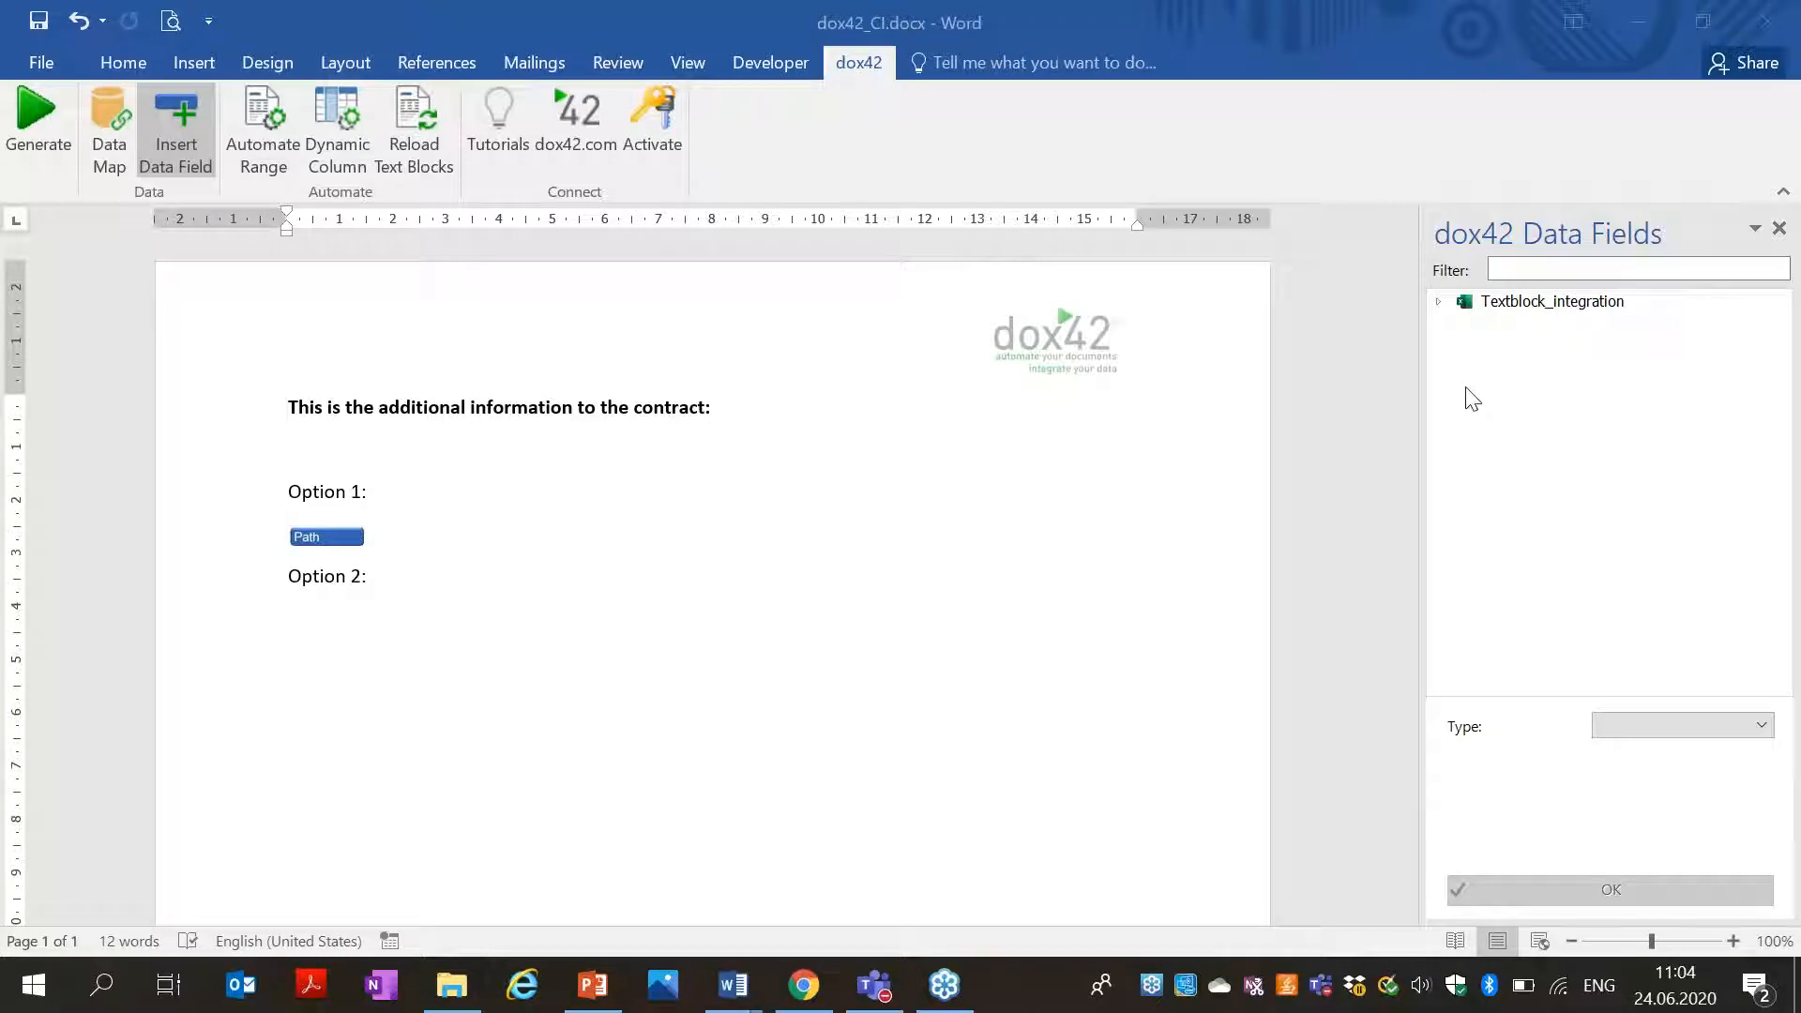
# Paste the Restrictive Covenant text below Option 2: in the template, then bring up Chrome.
pyautogui.click(362, 631)
pyautogui.hotkey('ctrl', 'v')
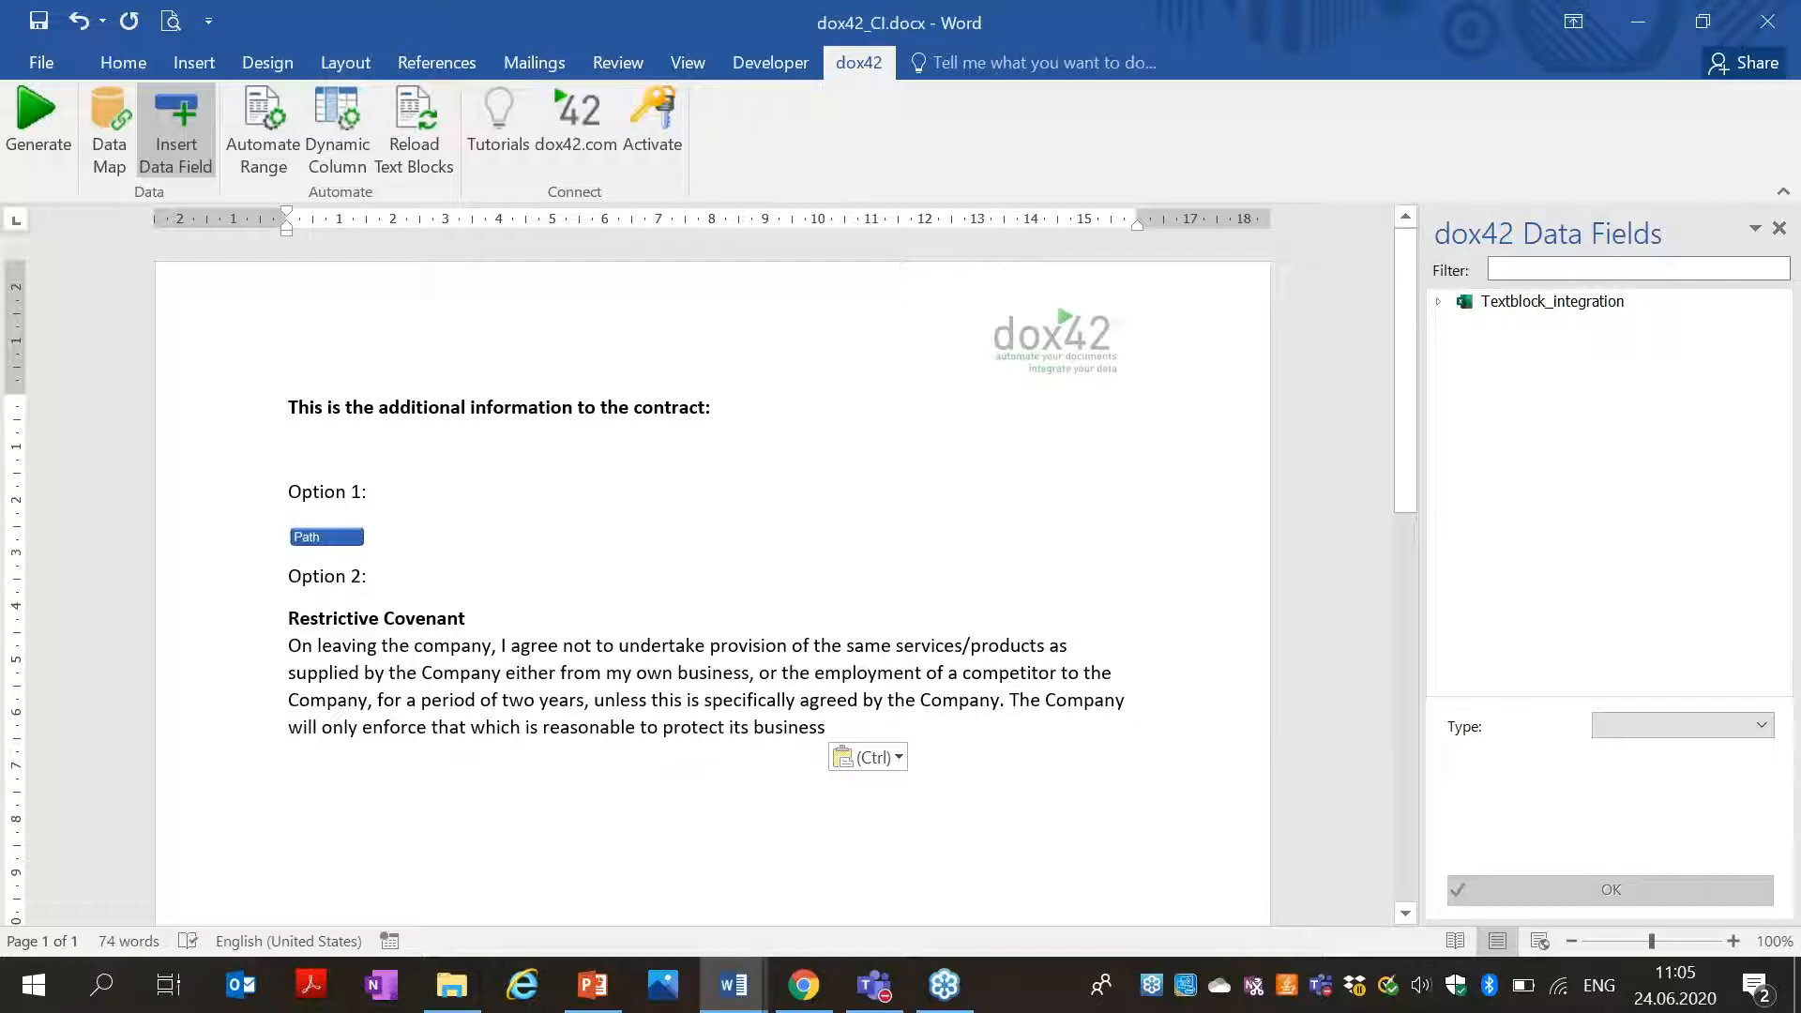
pyautogui.click(803, 984)
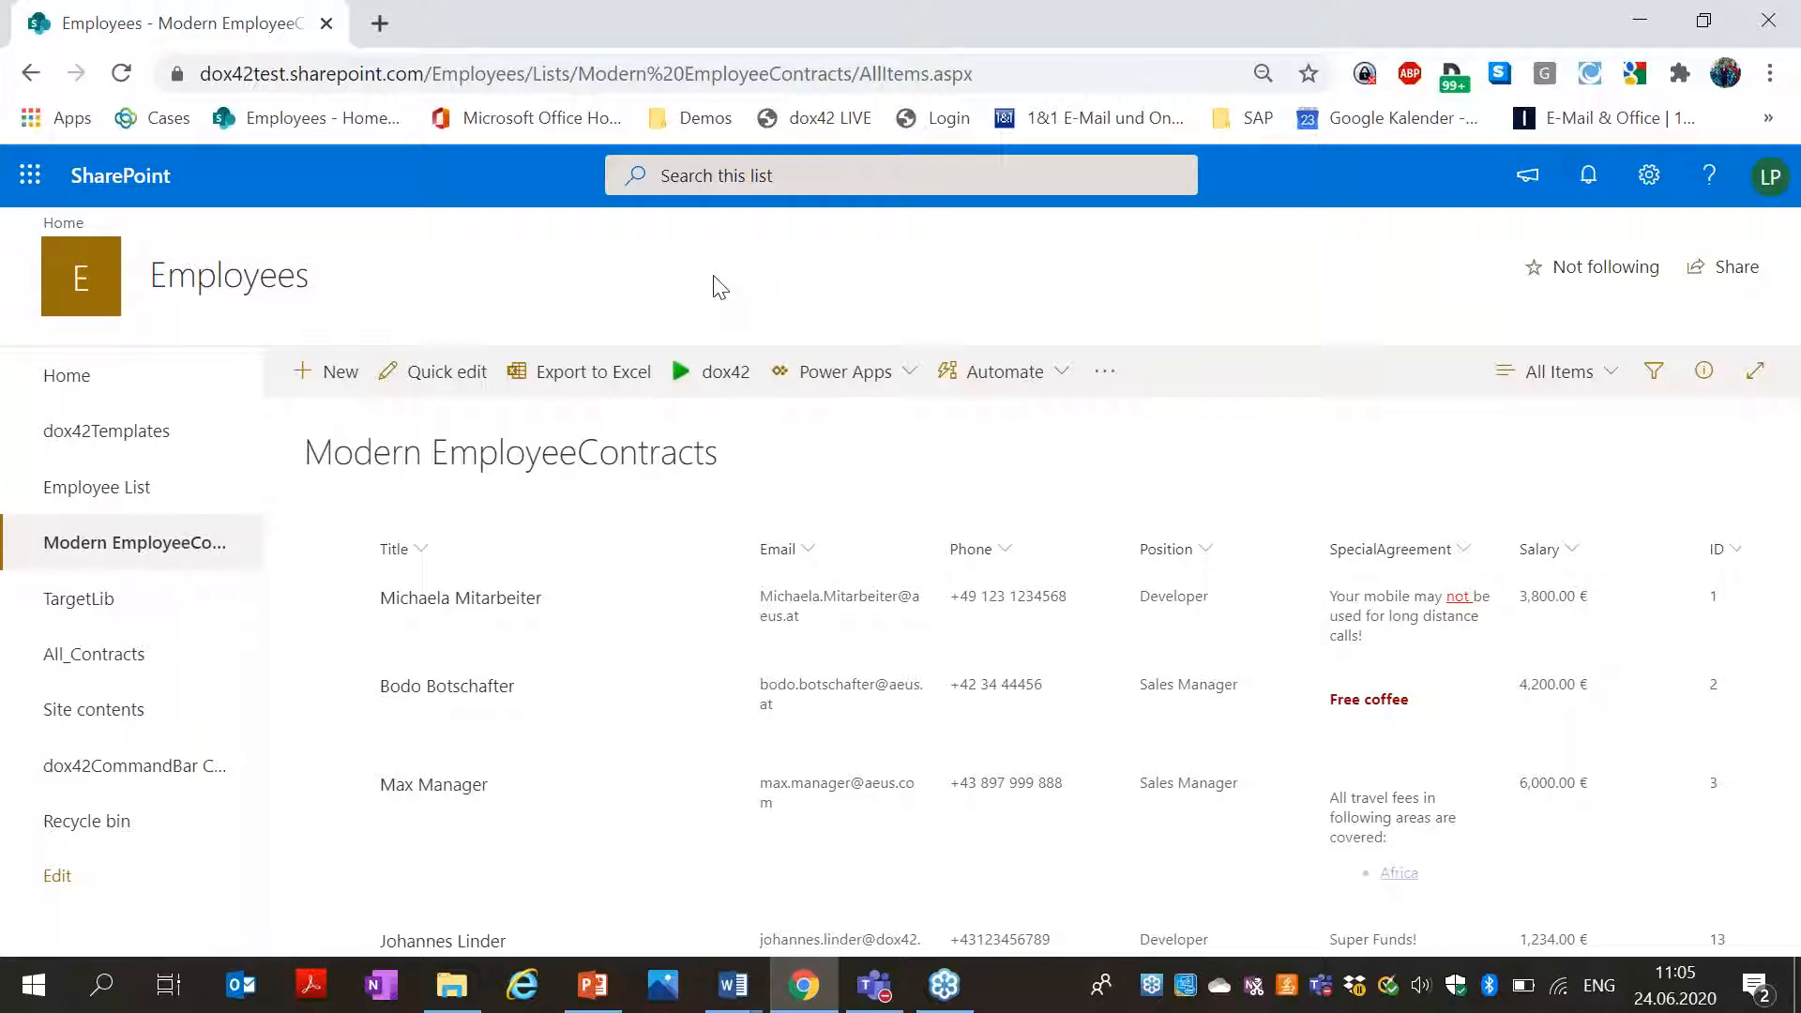
pyautogui.moveTo(526, 73); pyautogui.dragTo(40, 14)
pyautogui.hotkey('ctrl', 'c')
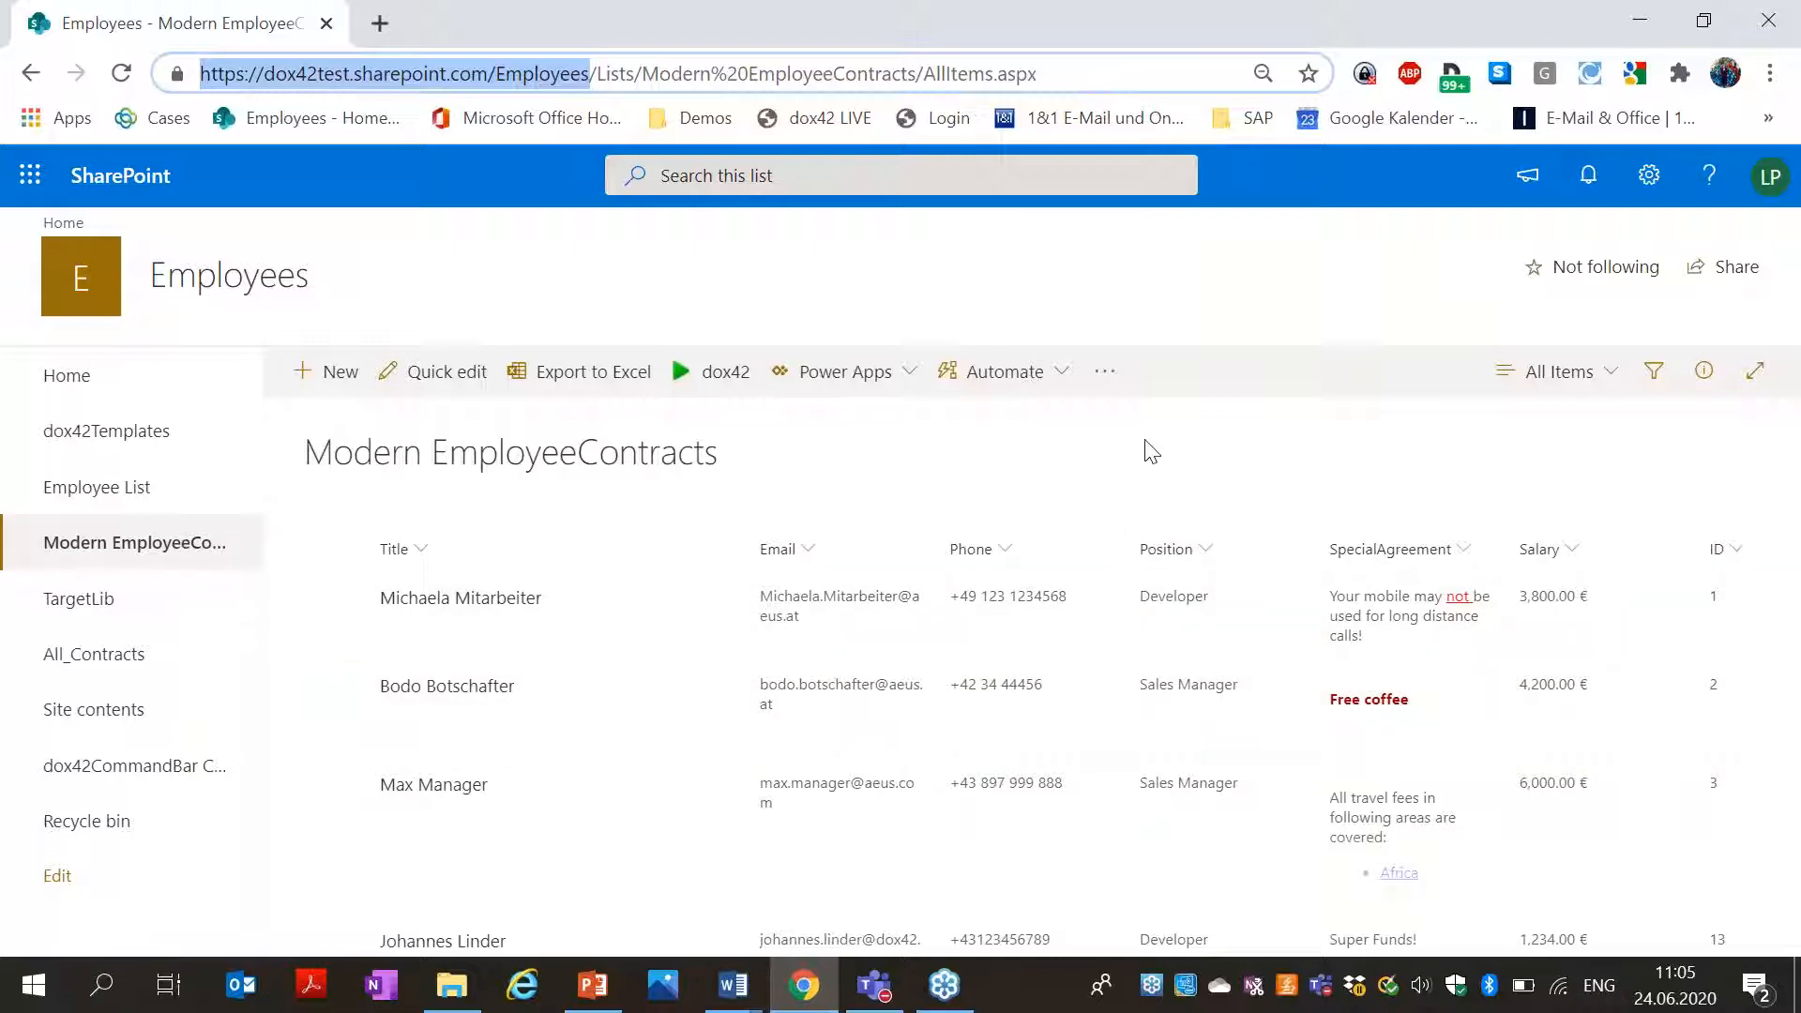
pyautogui.click(1638, 20)
pyautogui.click(108, 131)
# Add a new SharePoint data source Candidates with the copied Employees site URL.
pyautogui.click(499, 239)
pyautogui.write('Empl')
pyautogui.write('Candidates')
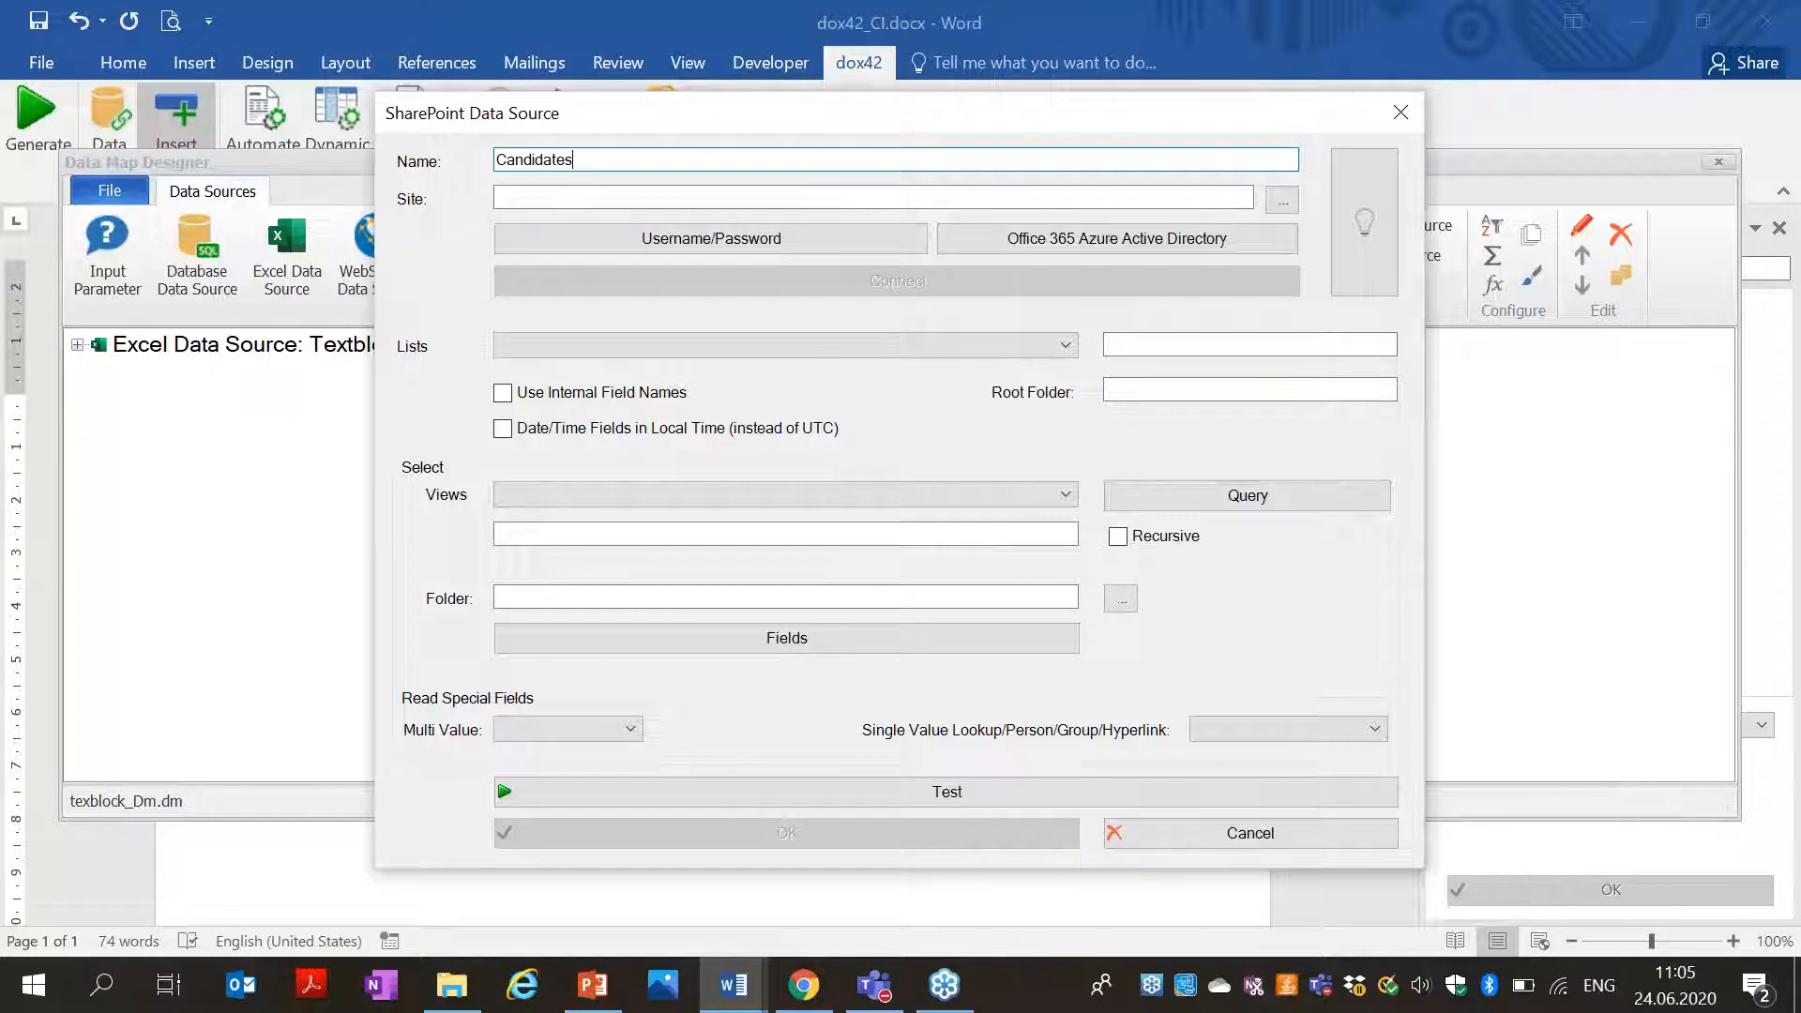
pyautogui.press('Tab')
pyautogui.hotkey('ctrl', 'v')
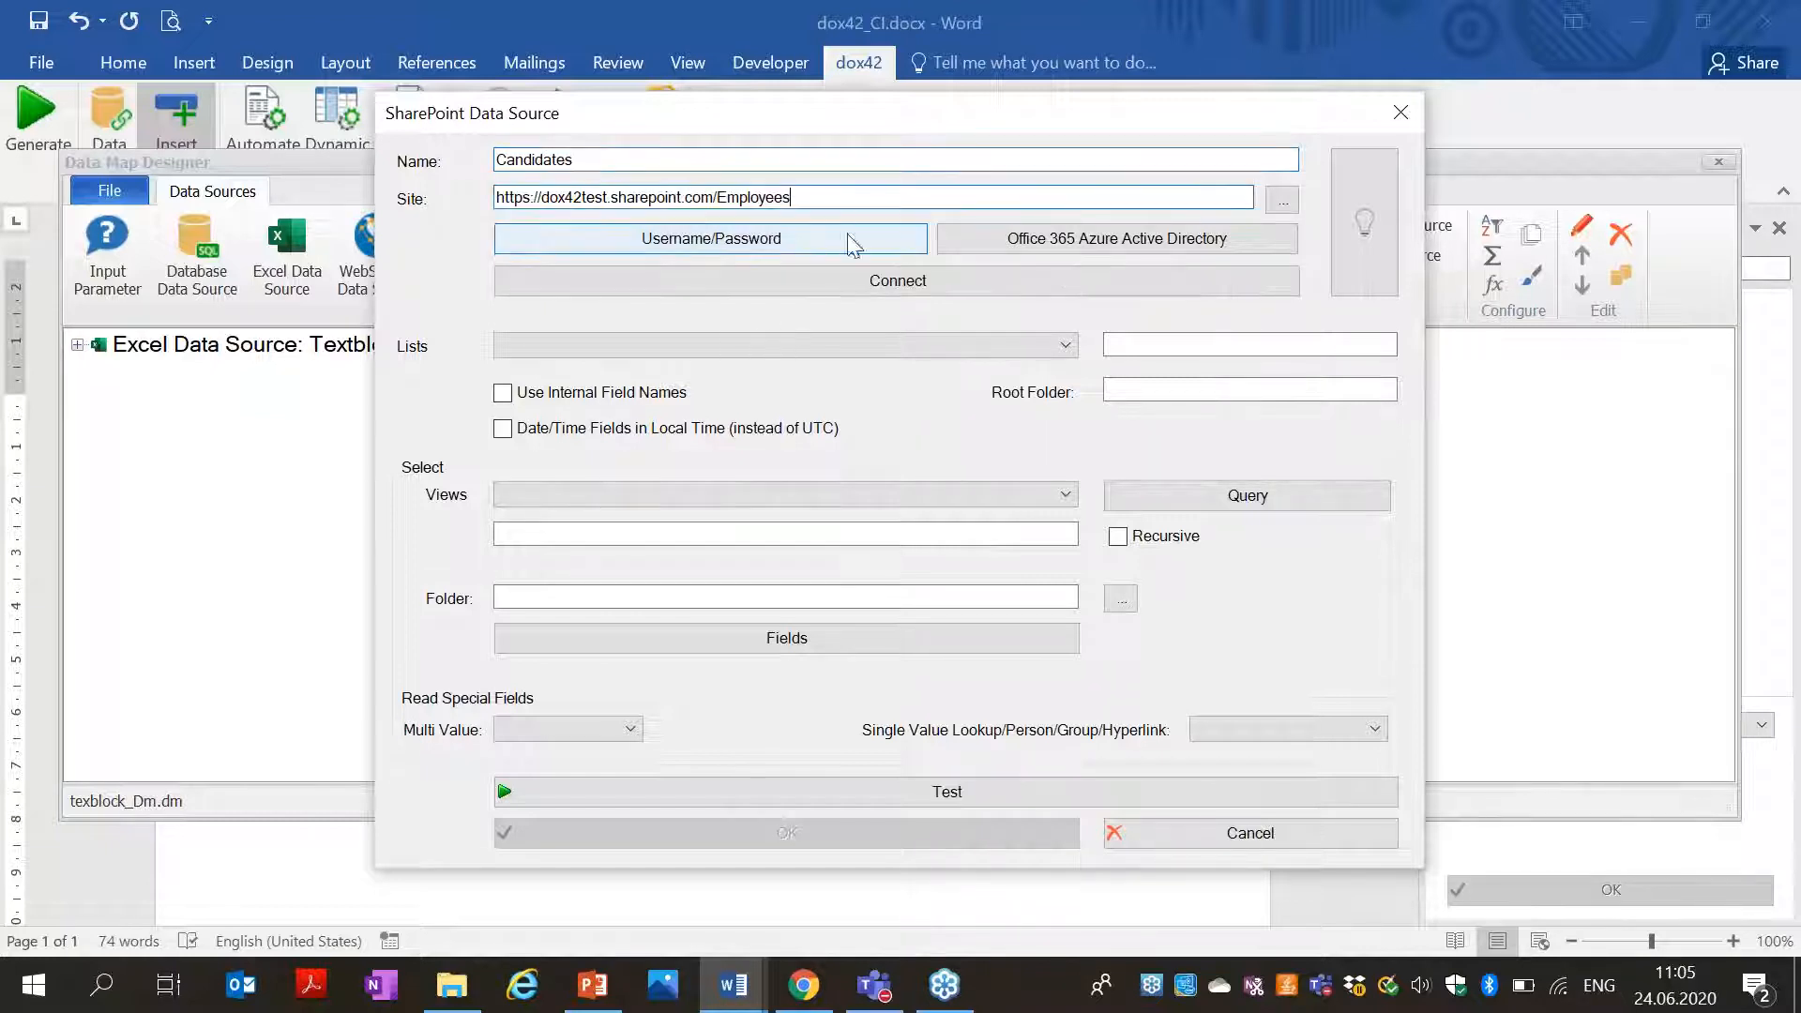
# Enter the account's username and password as SharePoint Online credentials.
pyautogui.click(796, 240)
pyautogui.press('Tab')
pyautogui.press('Tab')
pyautogui.write('*******')
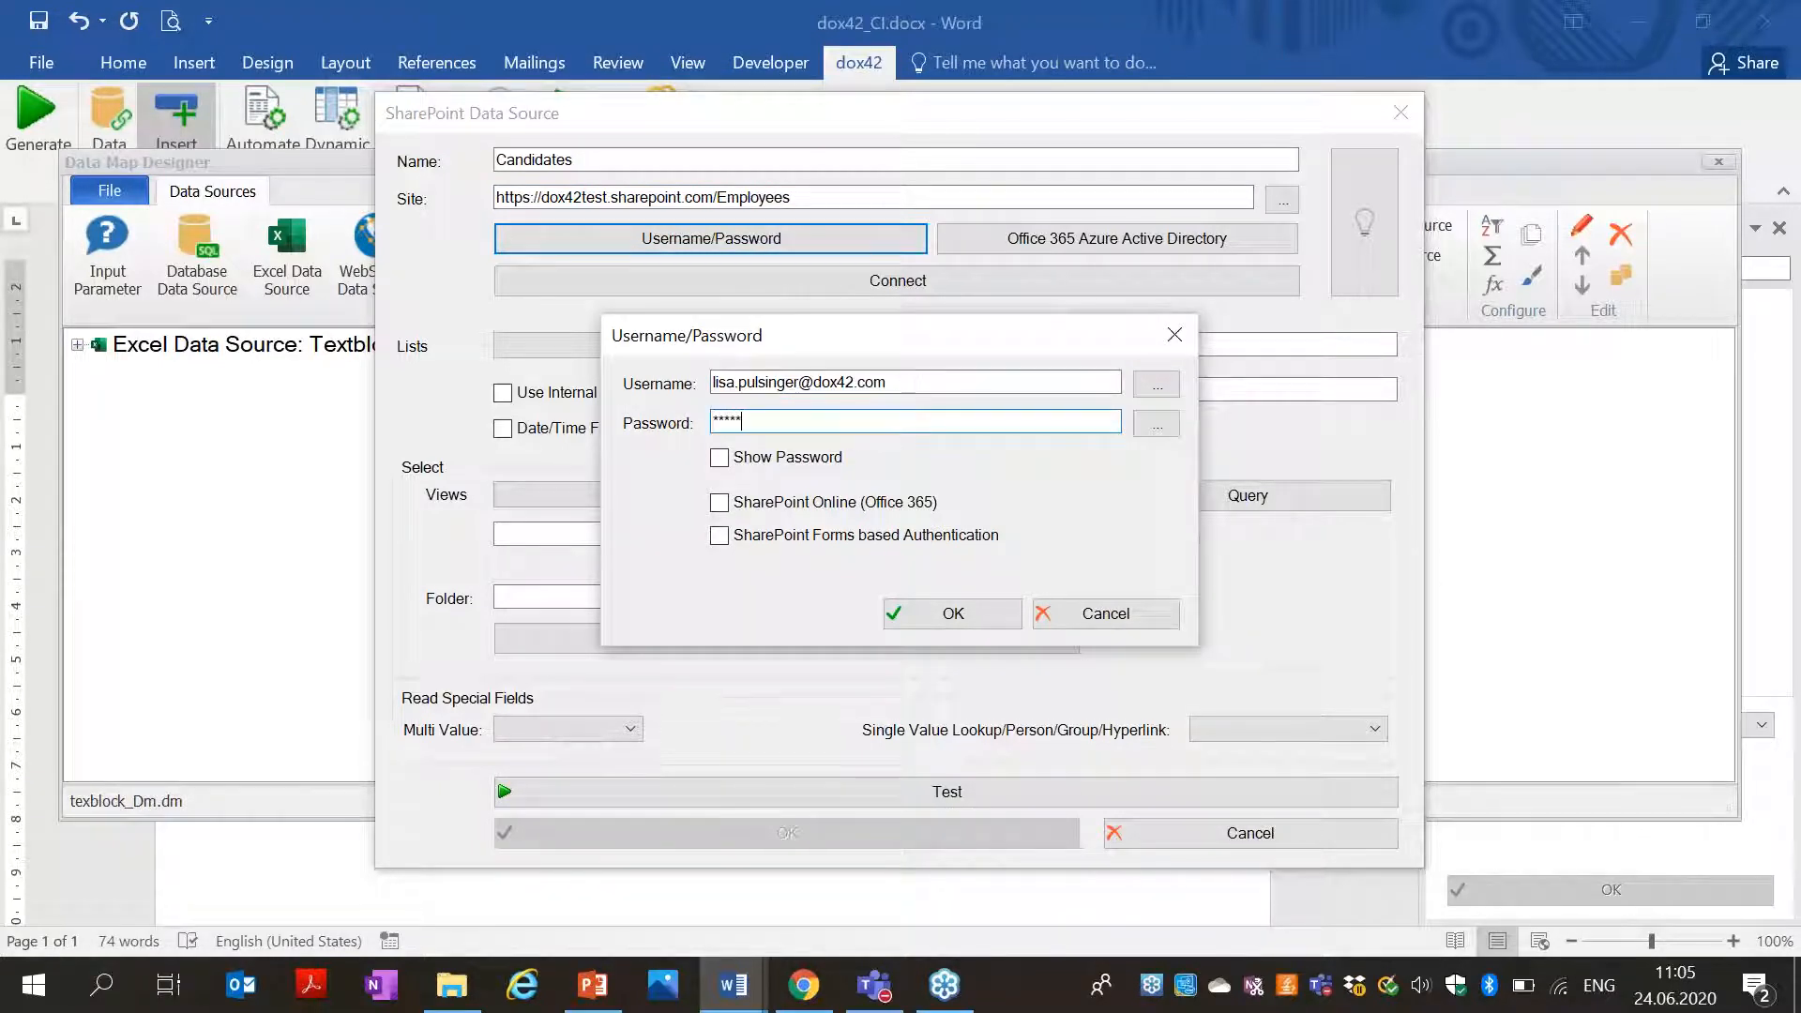
pyautogui.write('***')
pyautogui.click(826, 503)
pyautogui.click(904, 615)
# Connect, choose the Modern EmployeeContracts list with no view set, and save the source.
pyautogui.click(899, 286)
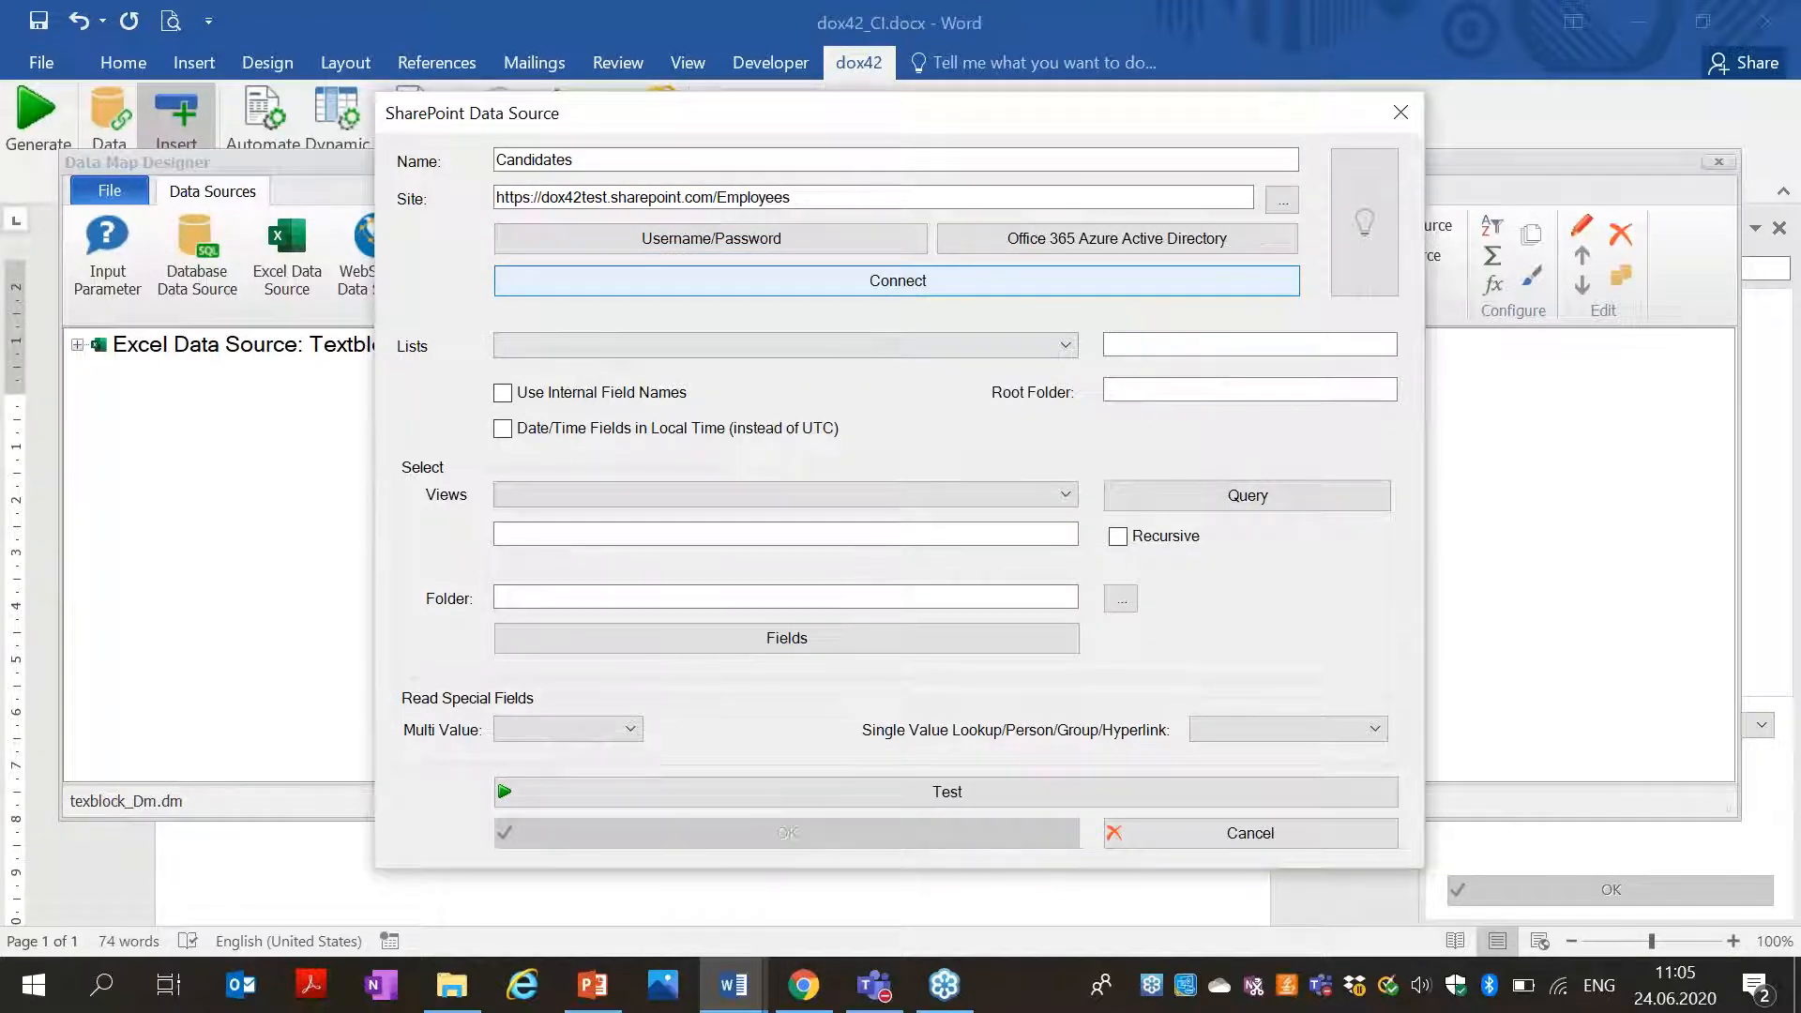
pyautogui.click(1022, 583)
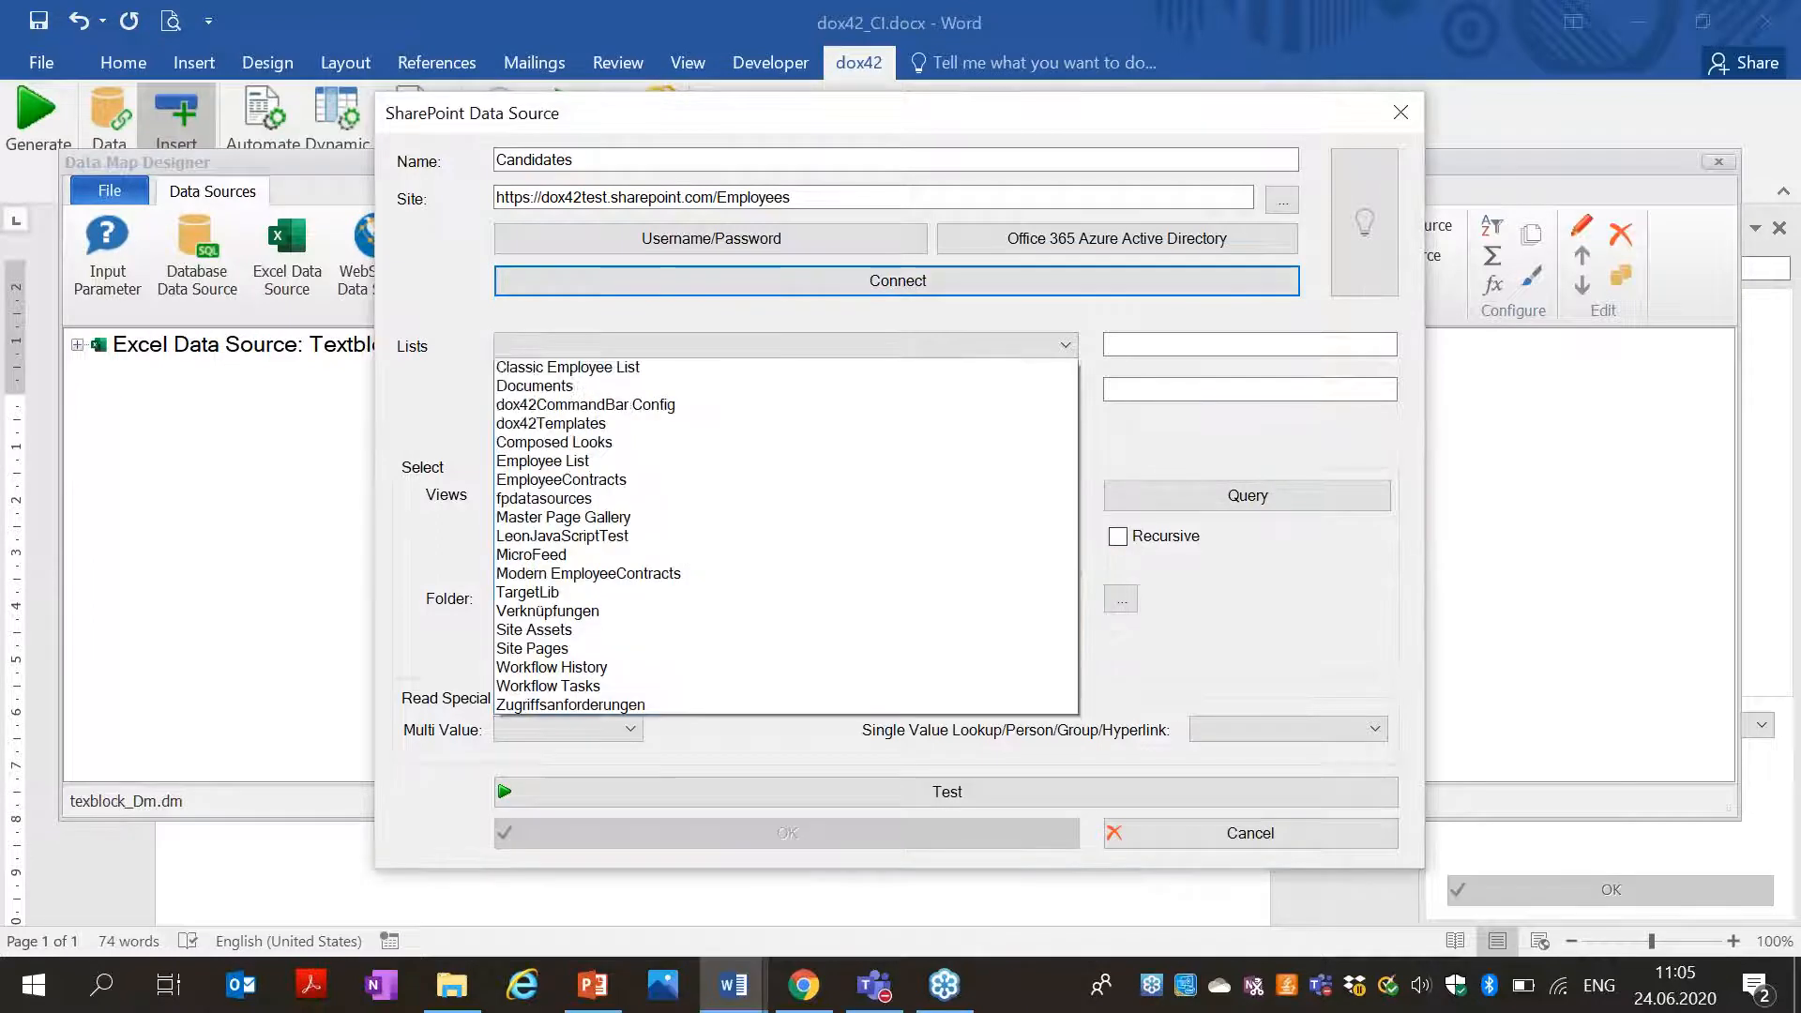
pyautogui.click(674, 594)
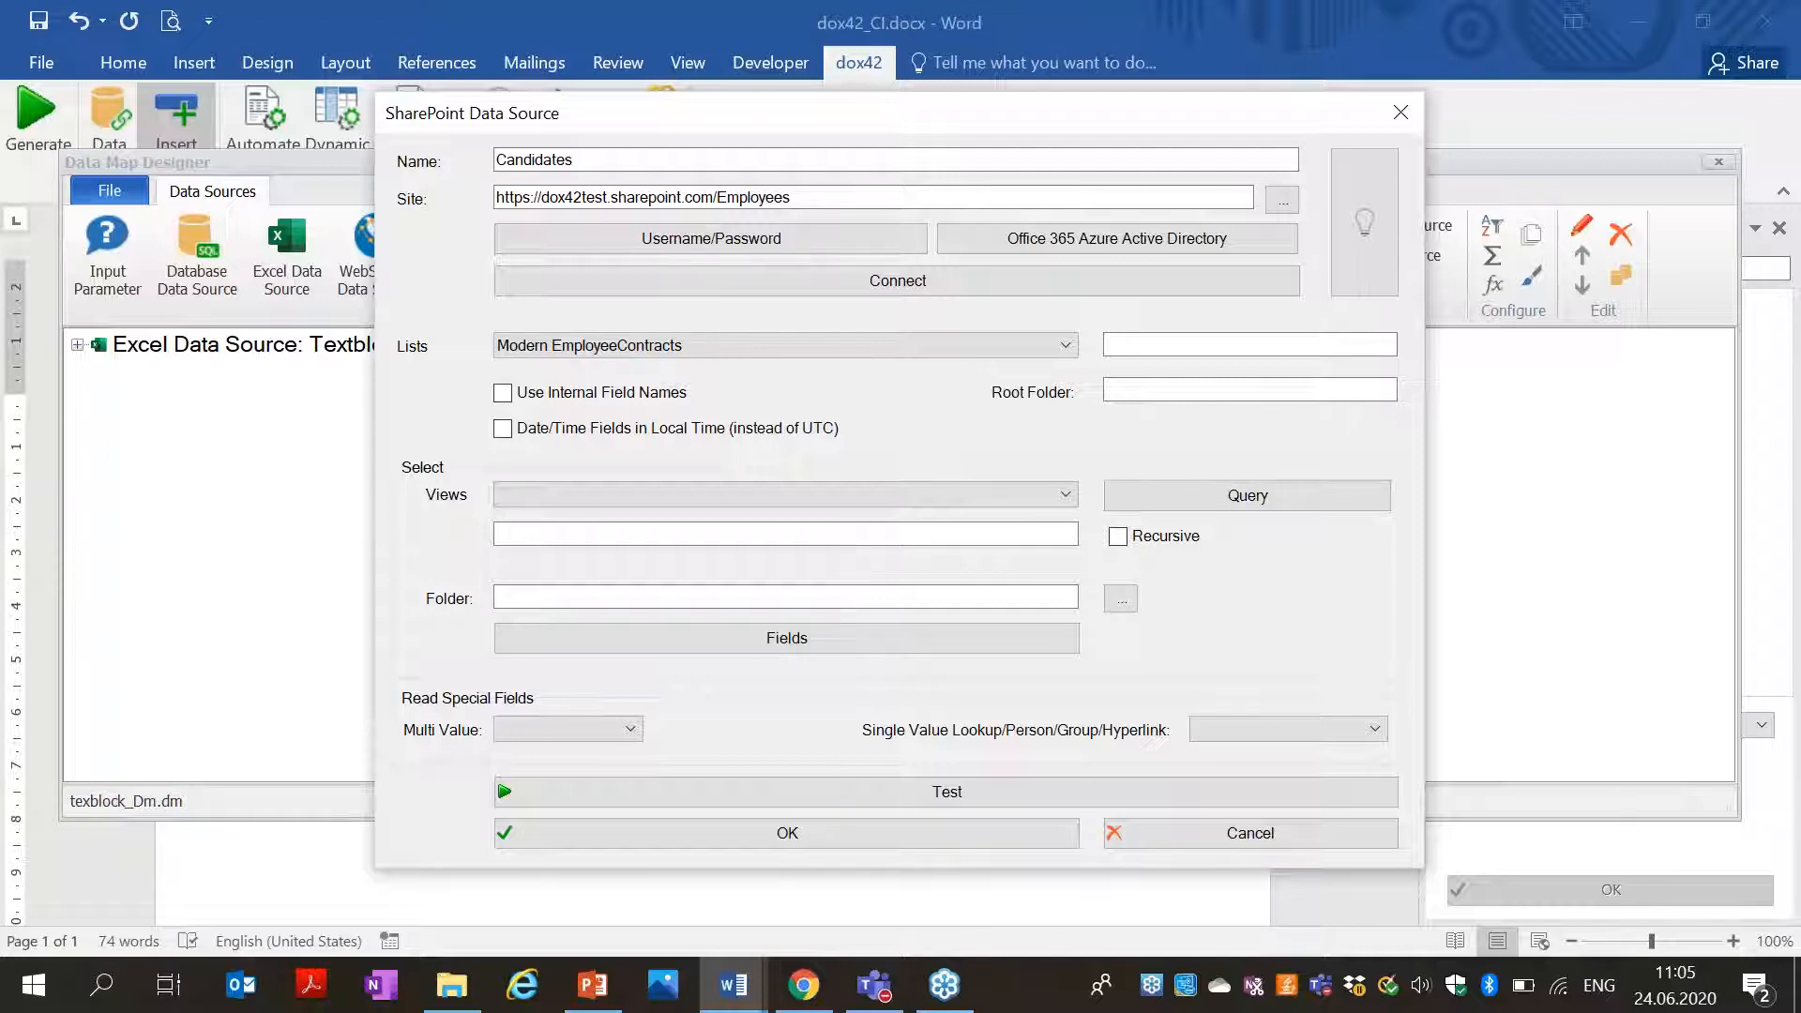
pyautogui.click(882, 495)
pyautogui.click(883, 494)
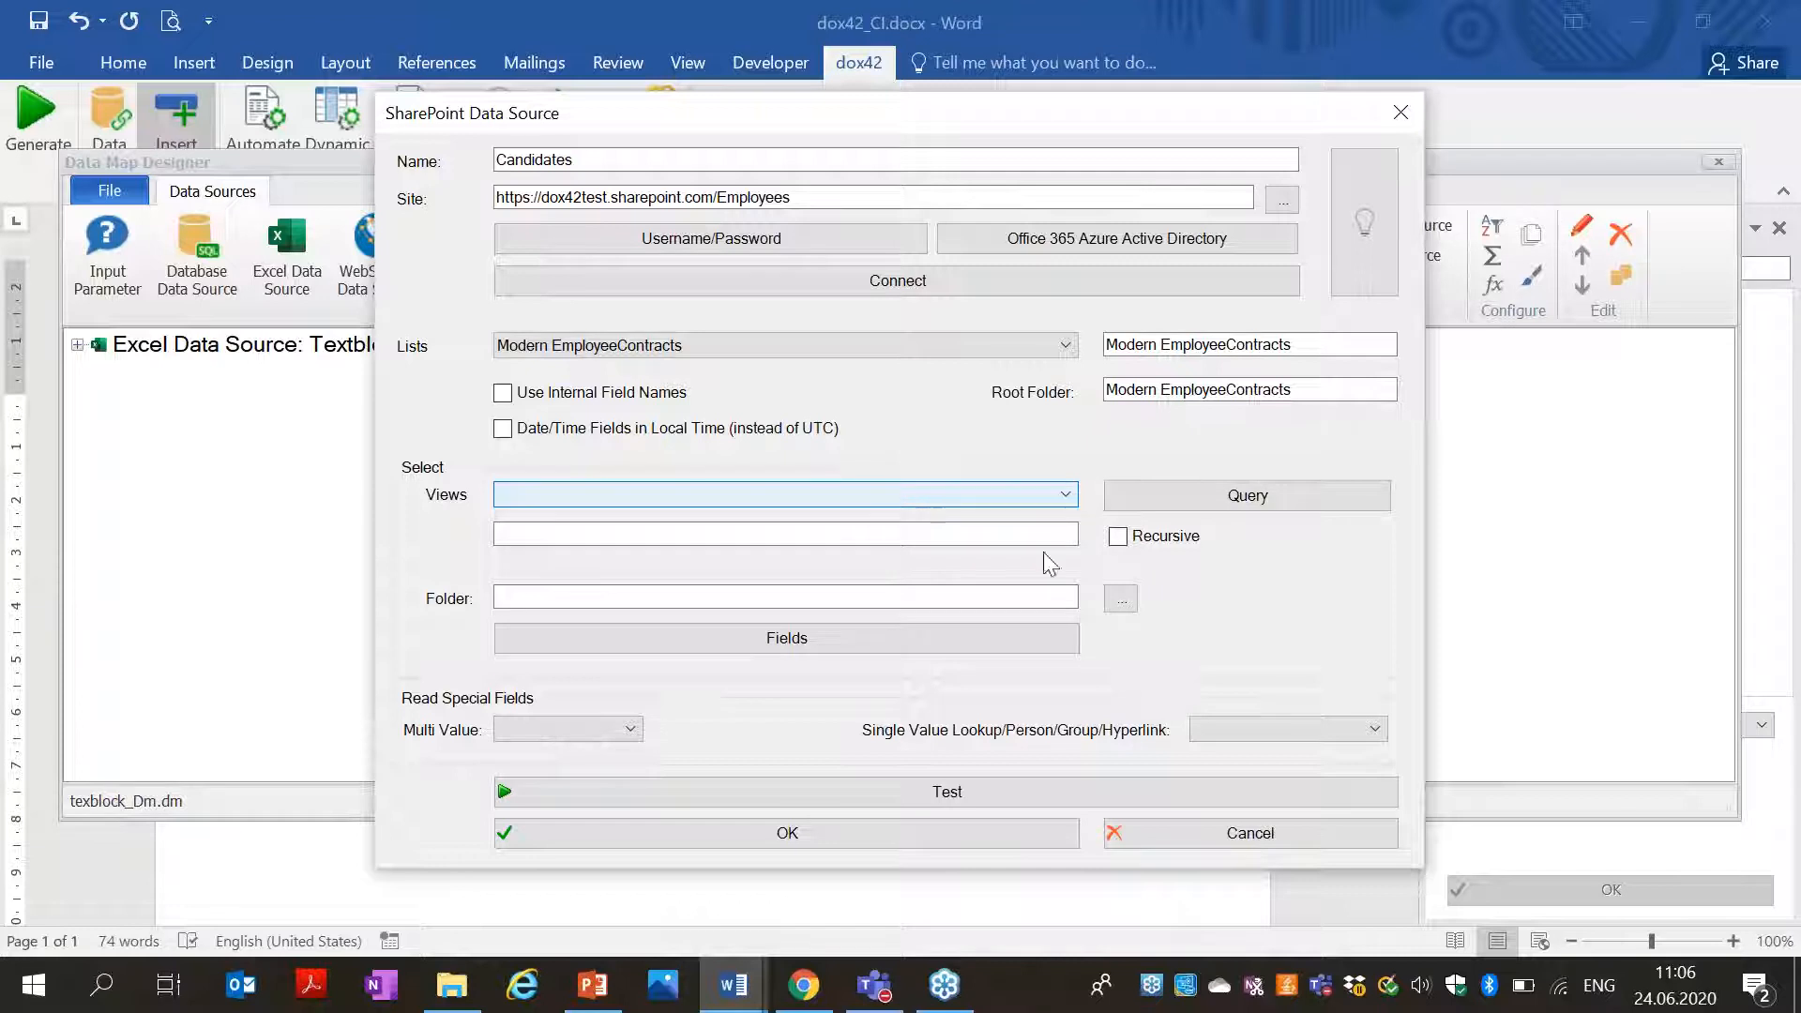
pyautogui.click(853, 842)
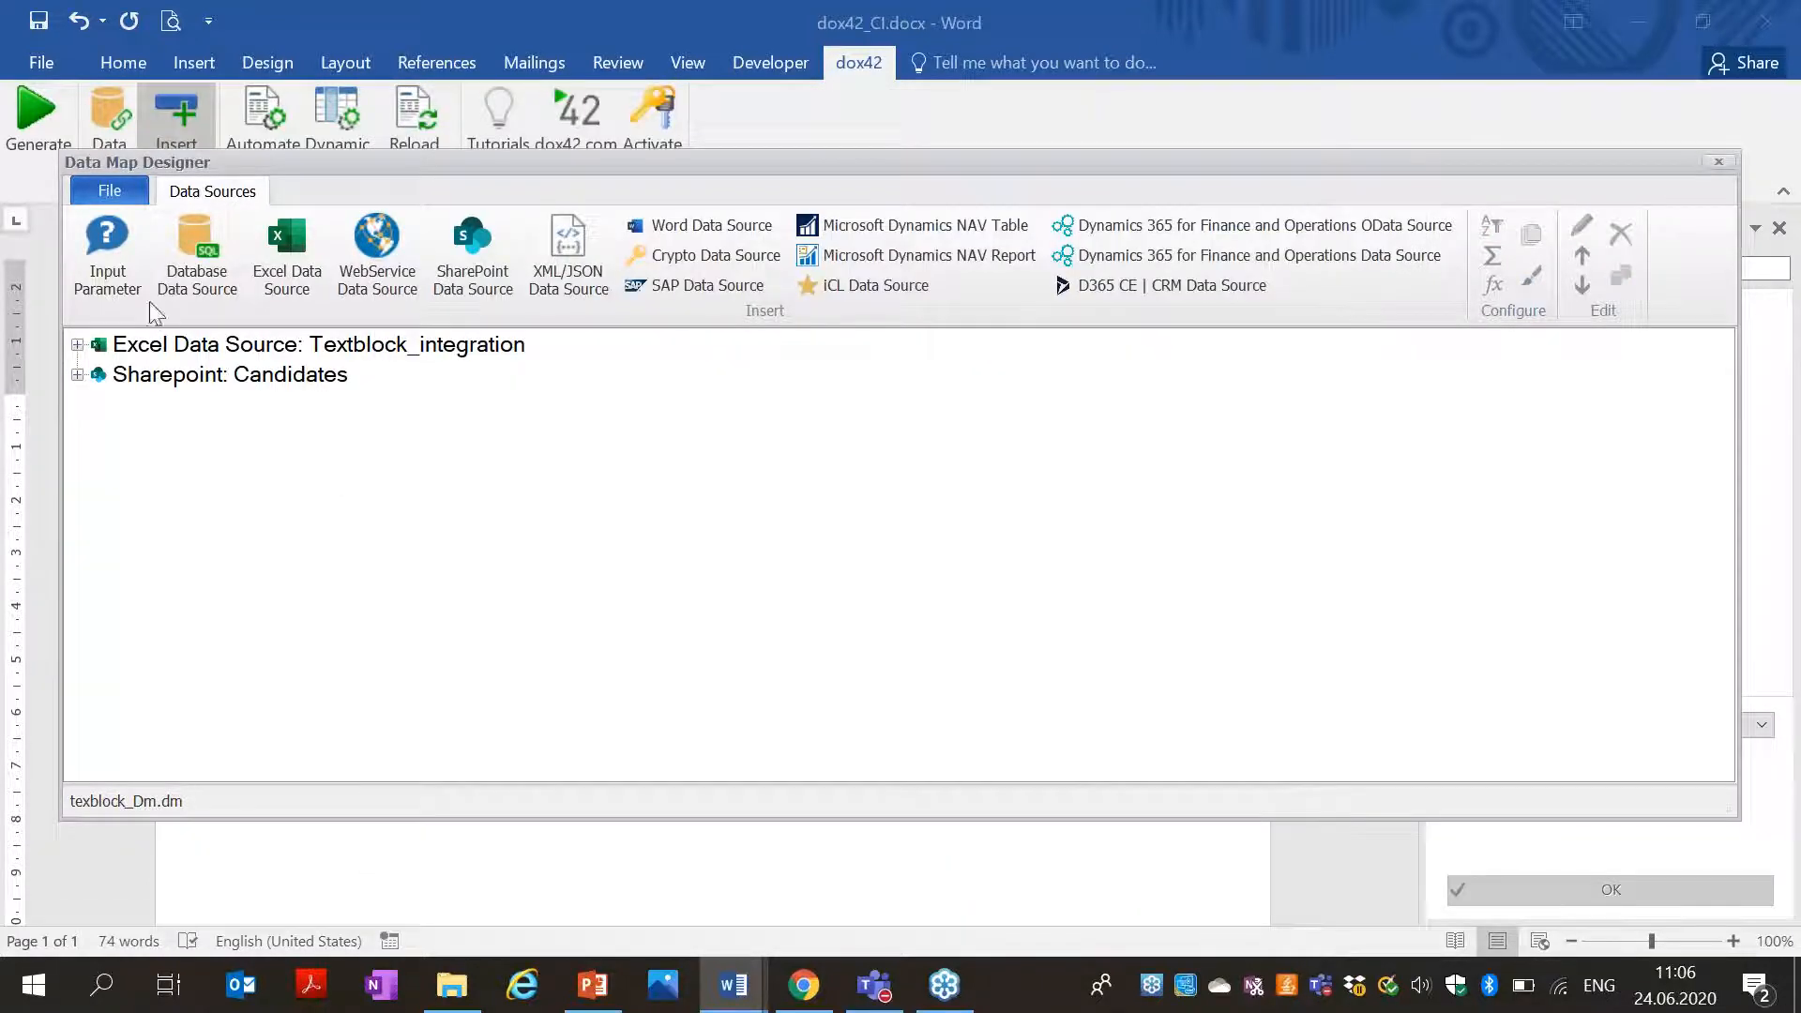
pyautogui.click(107, 253)
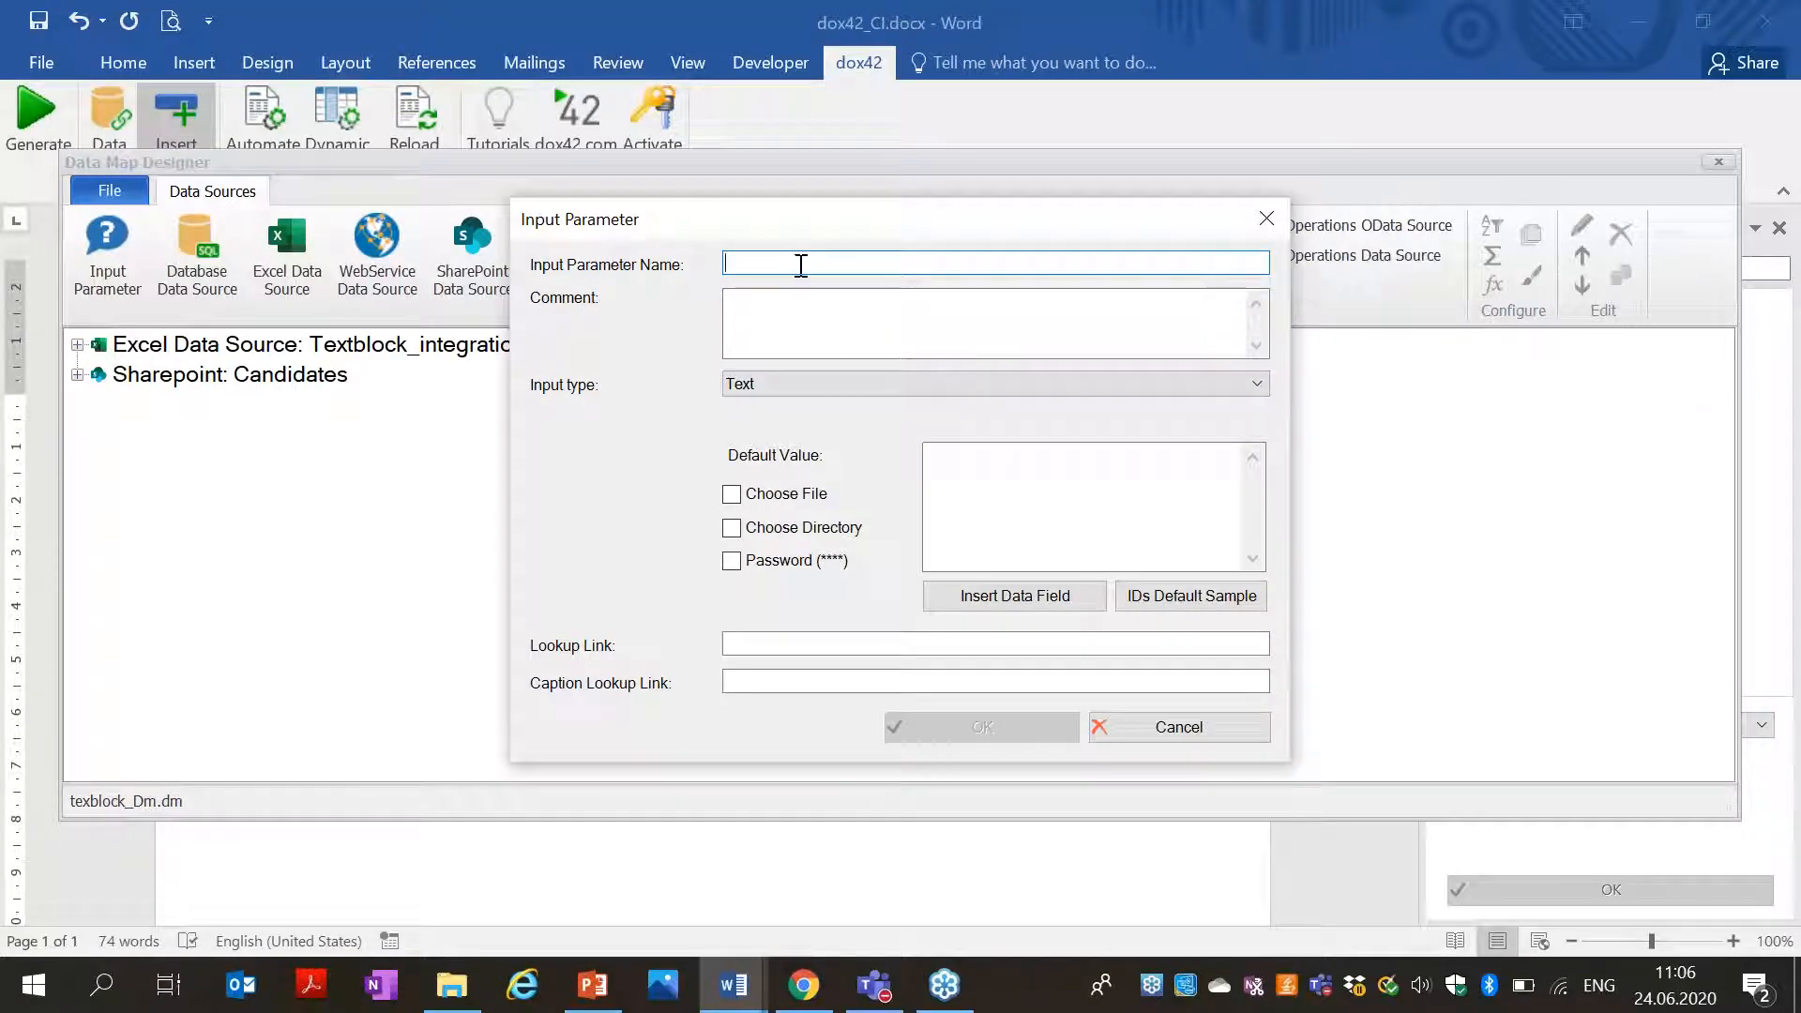
# Create input parameter select_employee from Candidates with value ID and display Title, then start a source named Cand.
pyautogui.write('select_employee')
pyautogui.press('Tab')
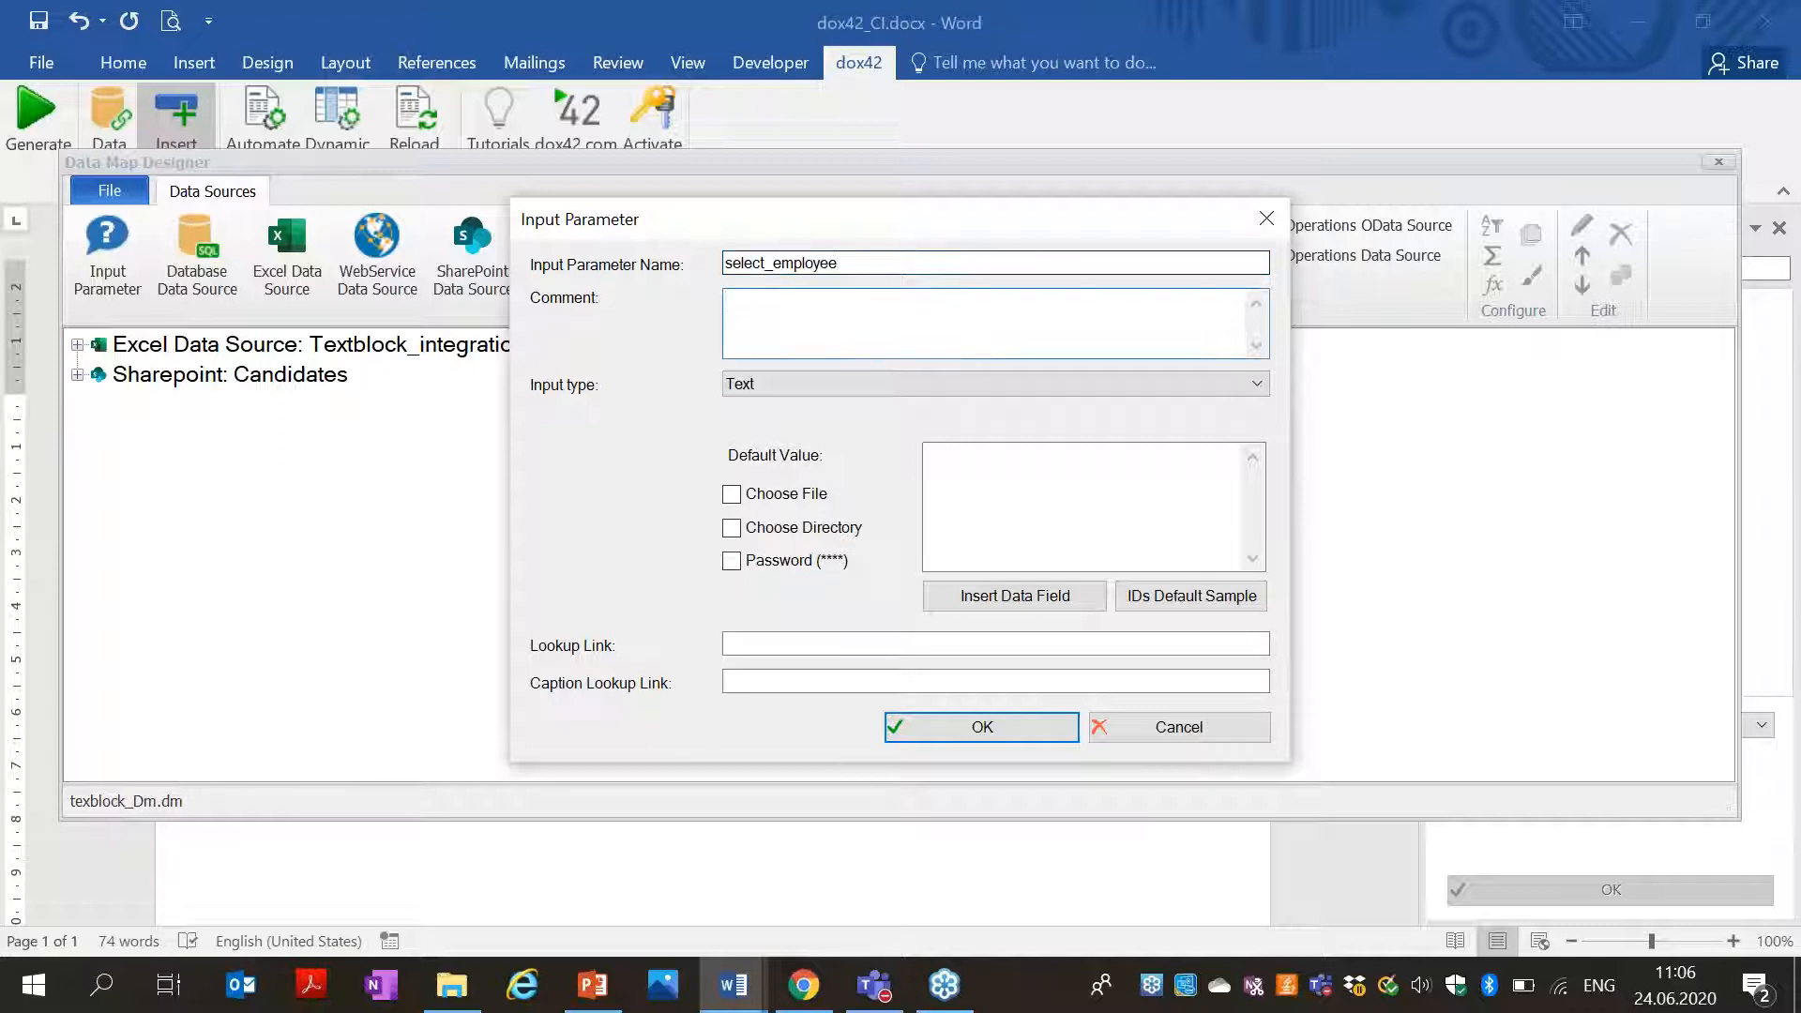
pyautogui.click(823, 445)
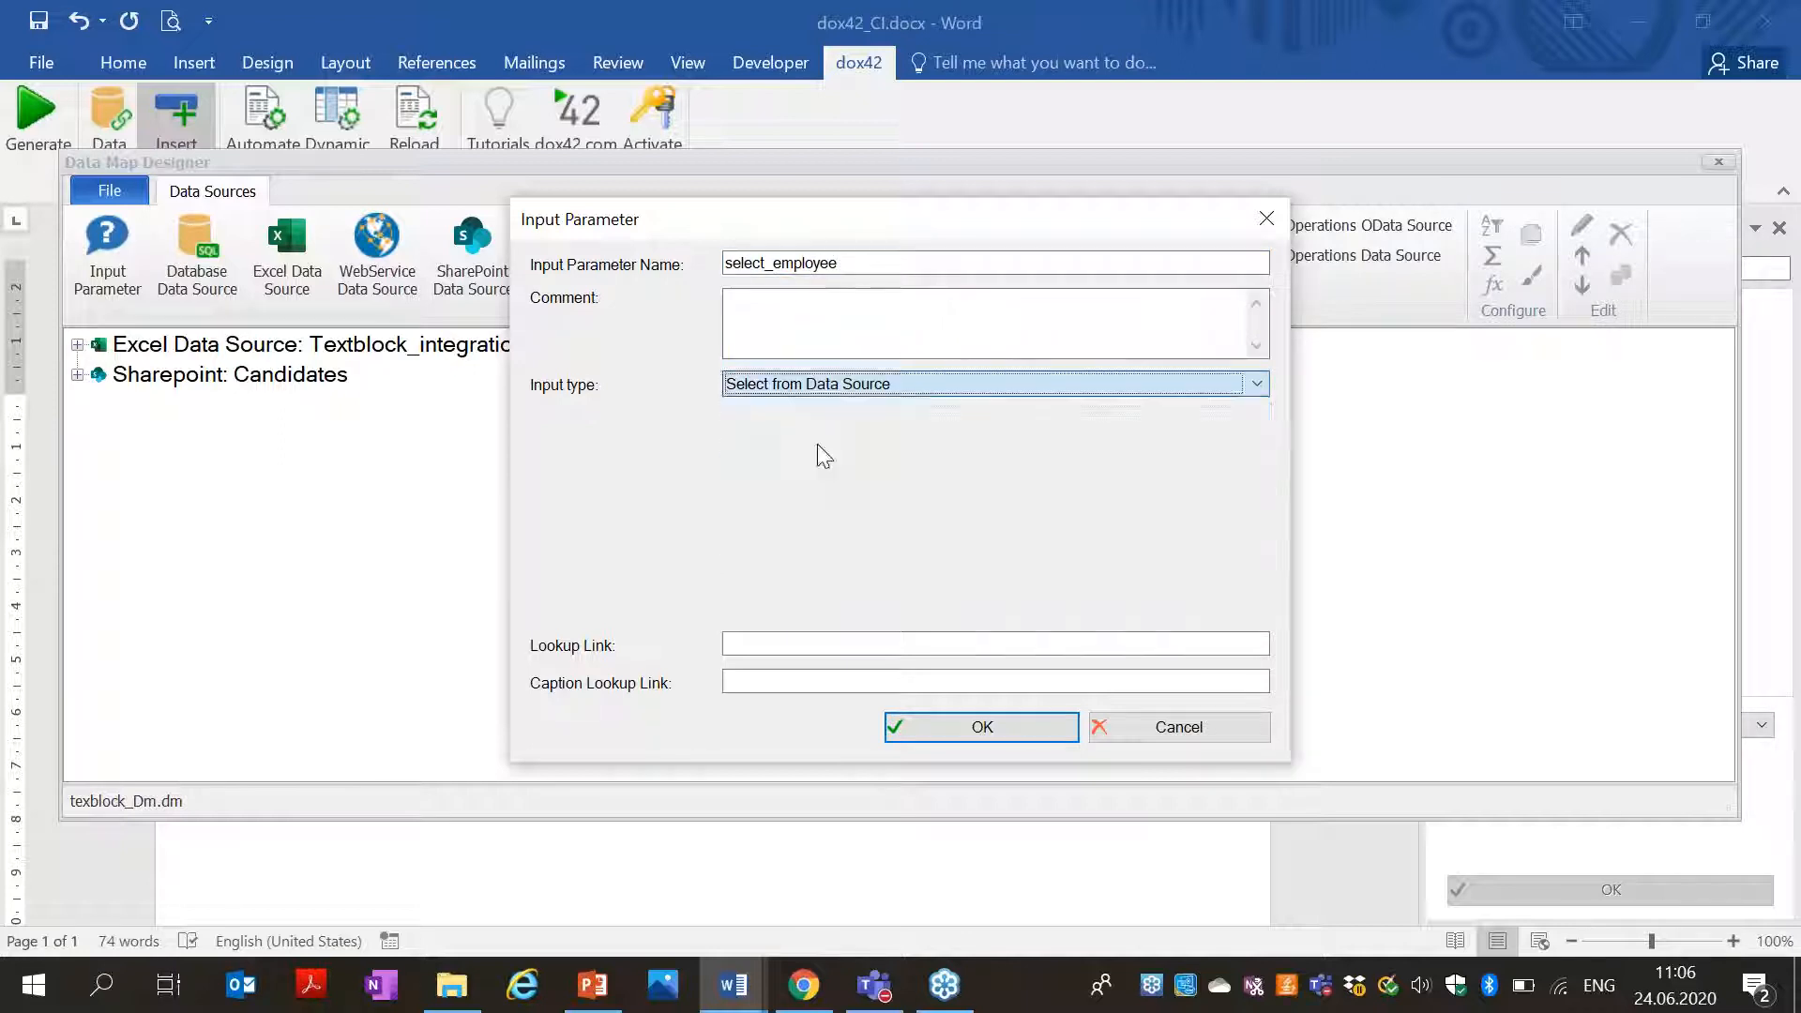
pyautogui.click(953, 450)
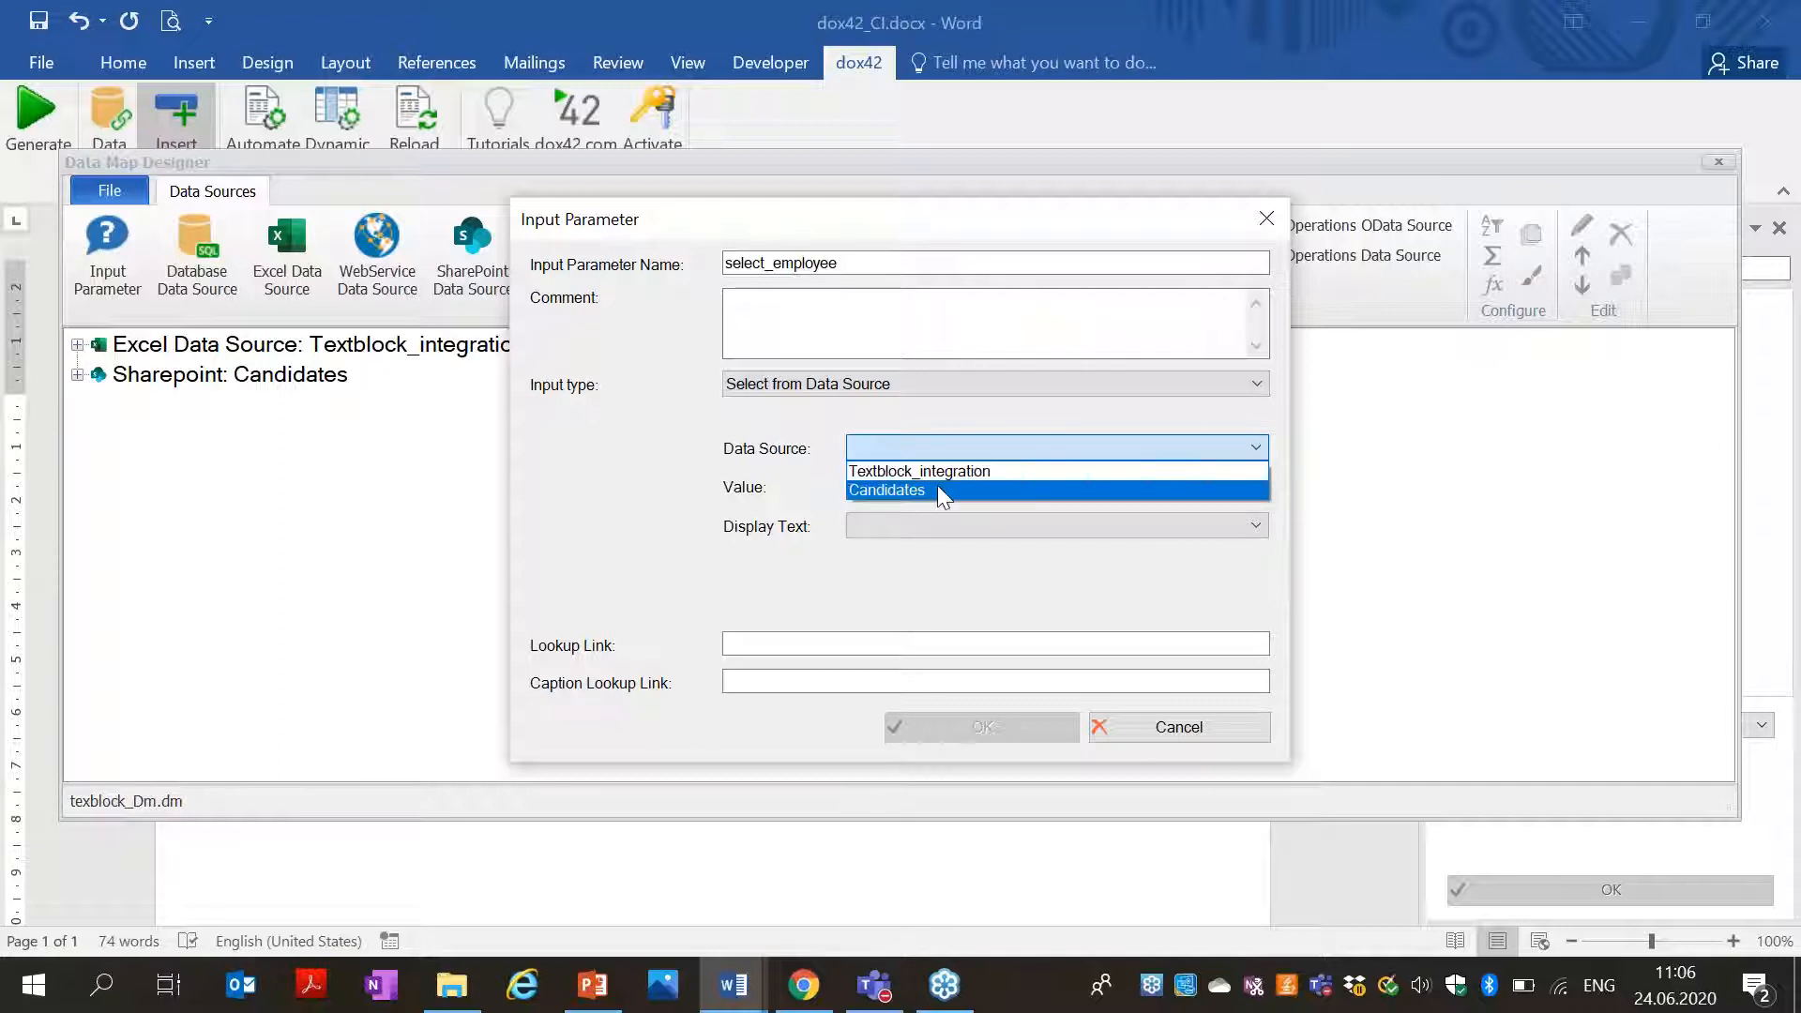
pyautogui.click(940, 491)
pyautogui.click(937, 487)
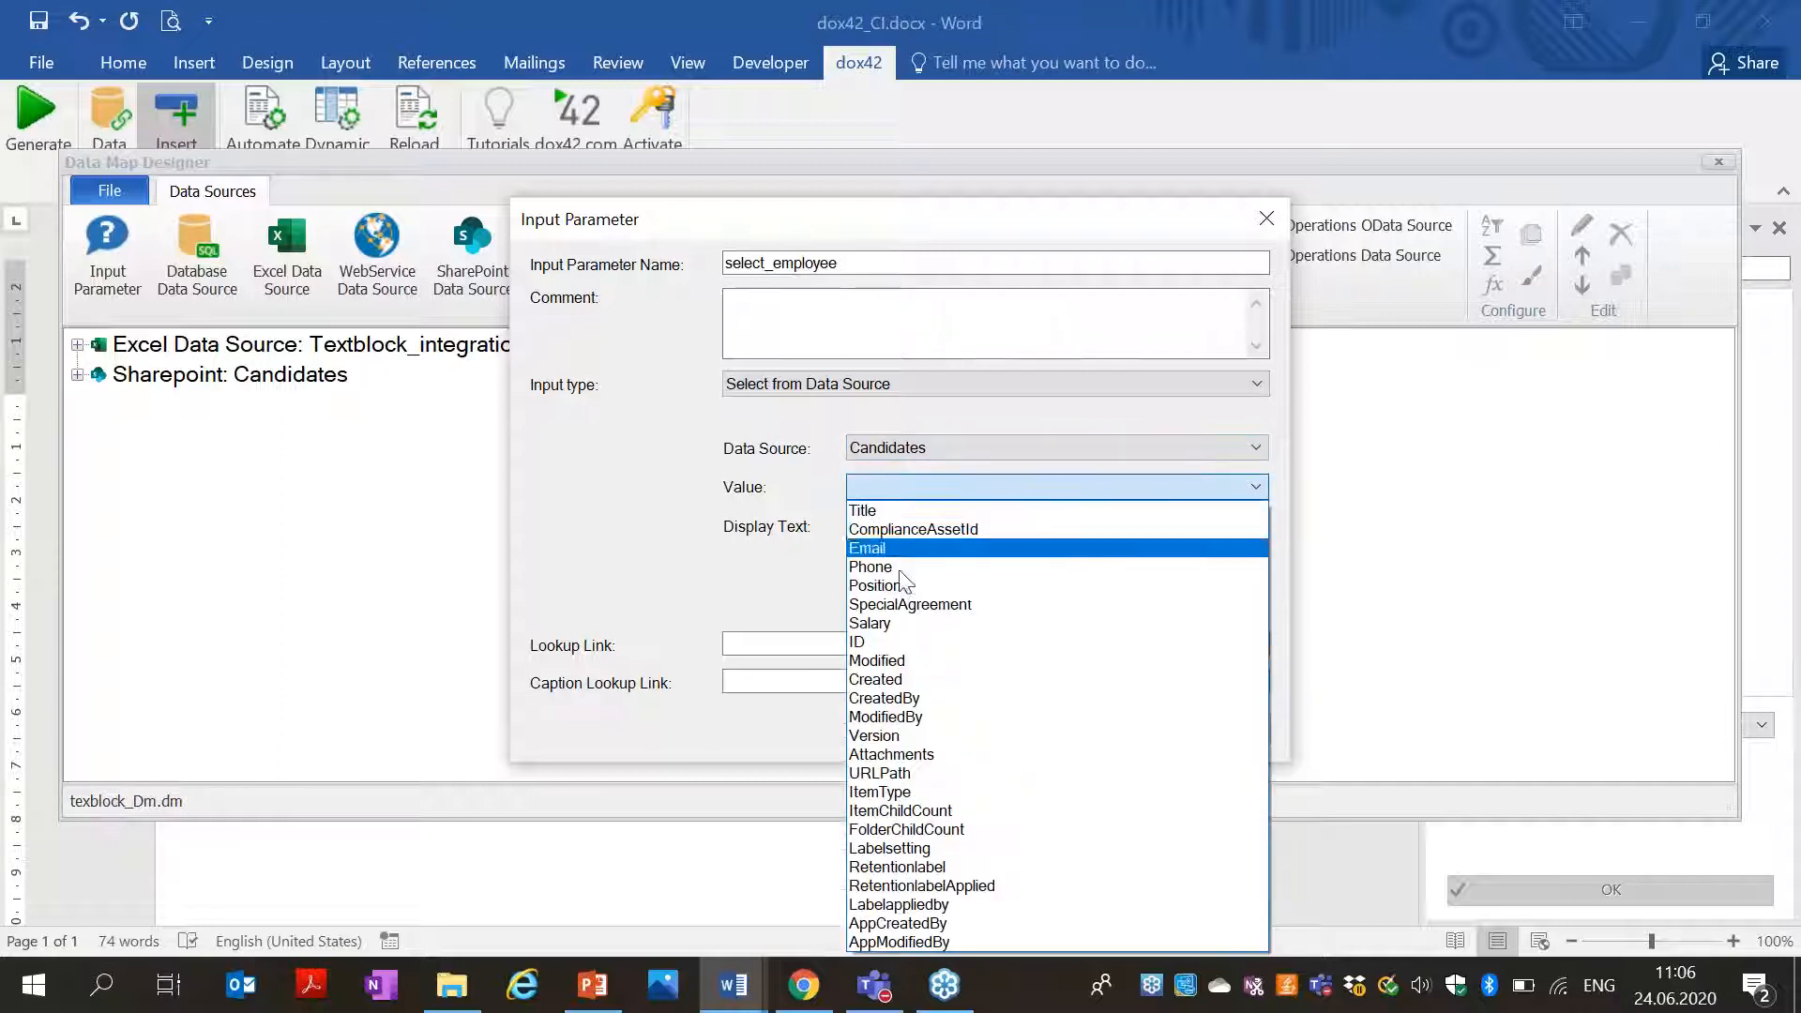
pyautogui.click(879, 647)
pyautogui.click(896, 526)
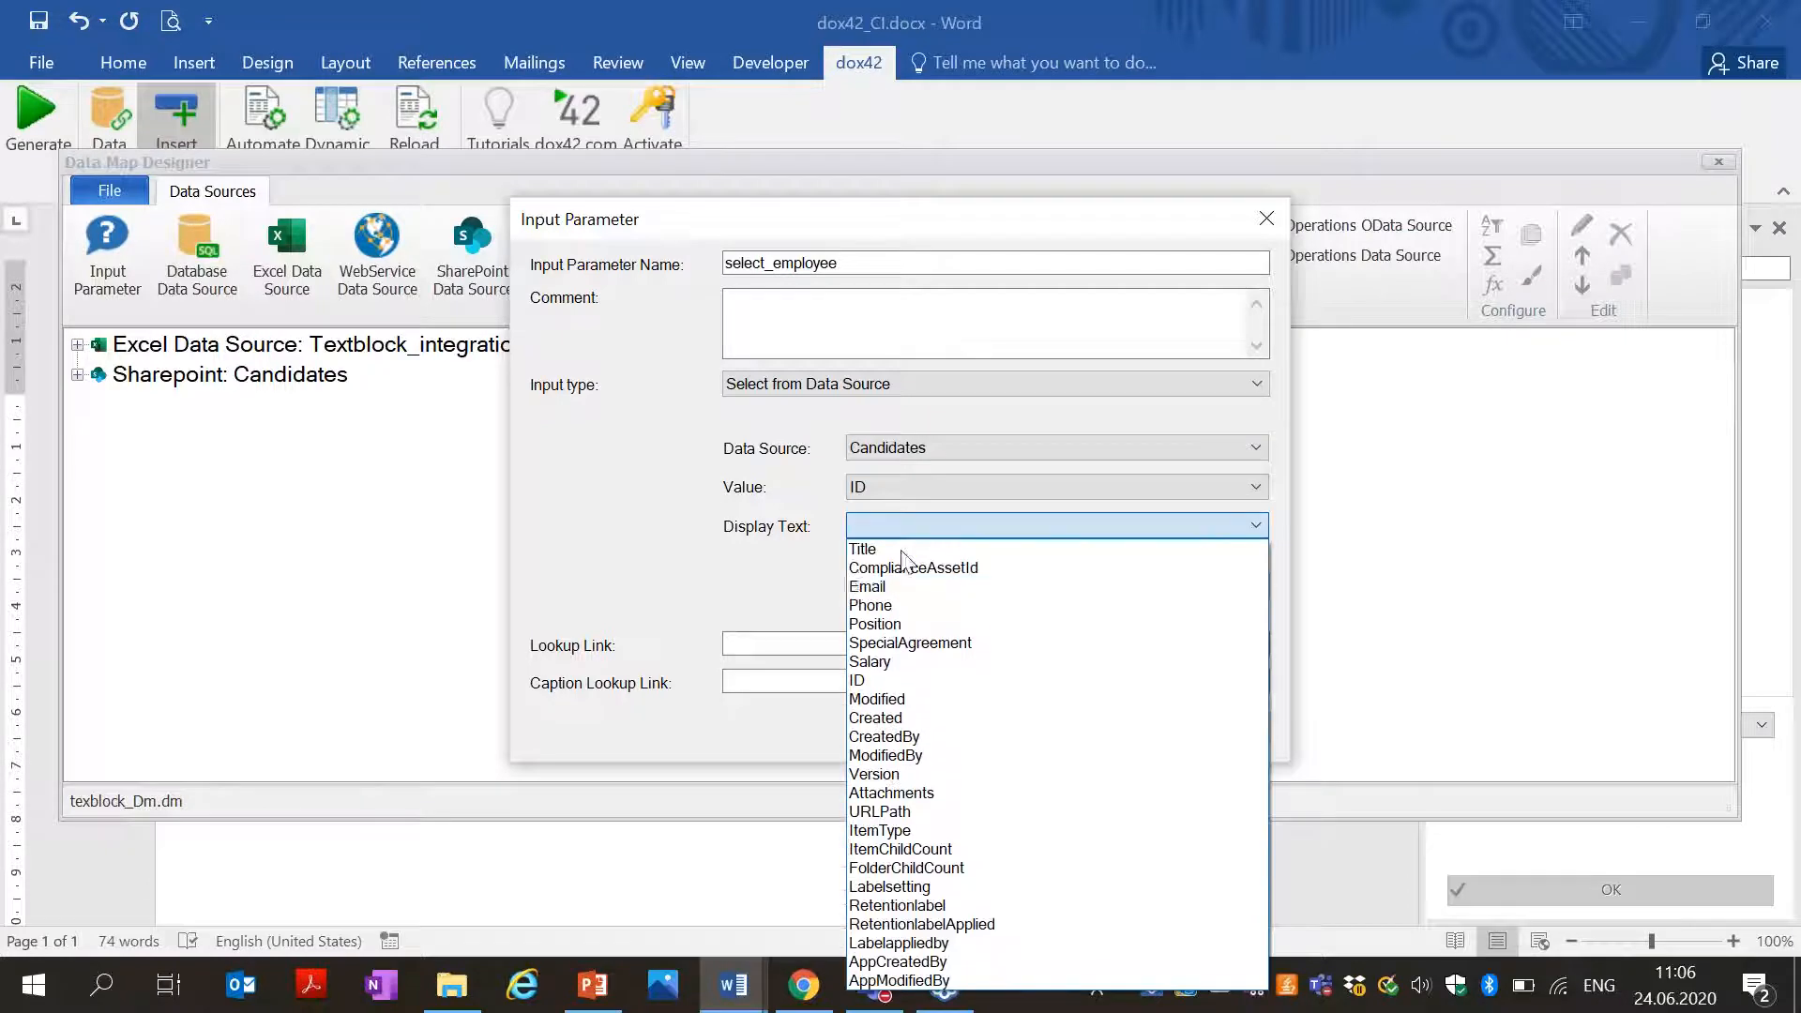
pyautogui.click(887, 549)
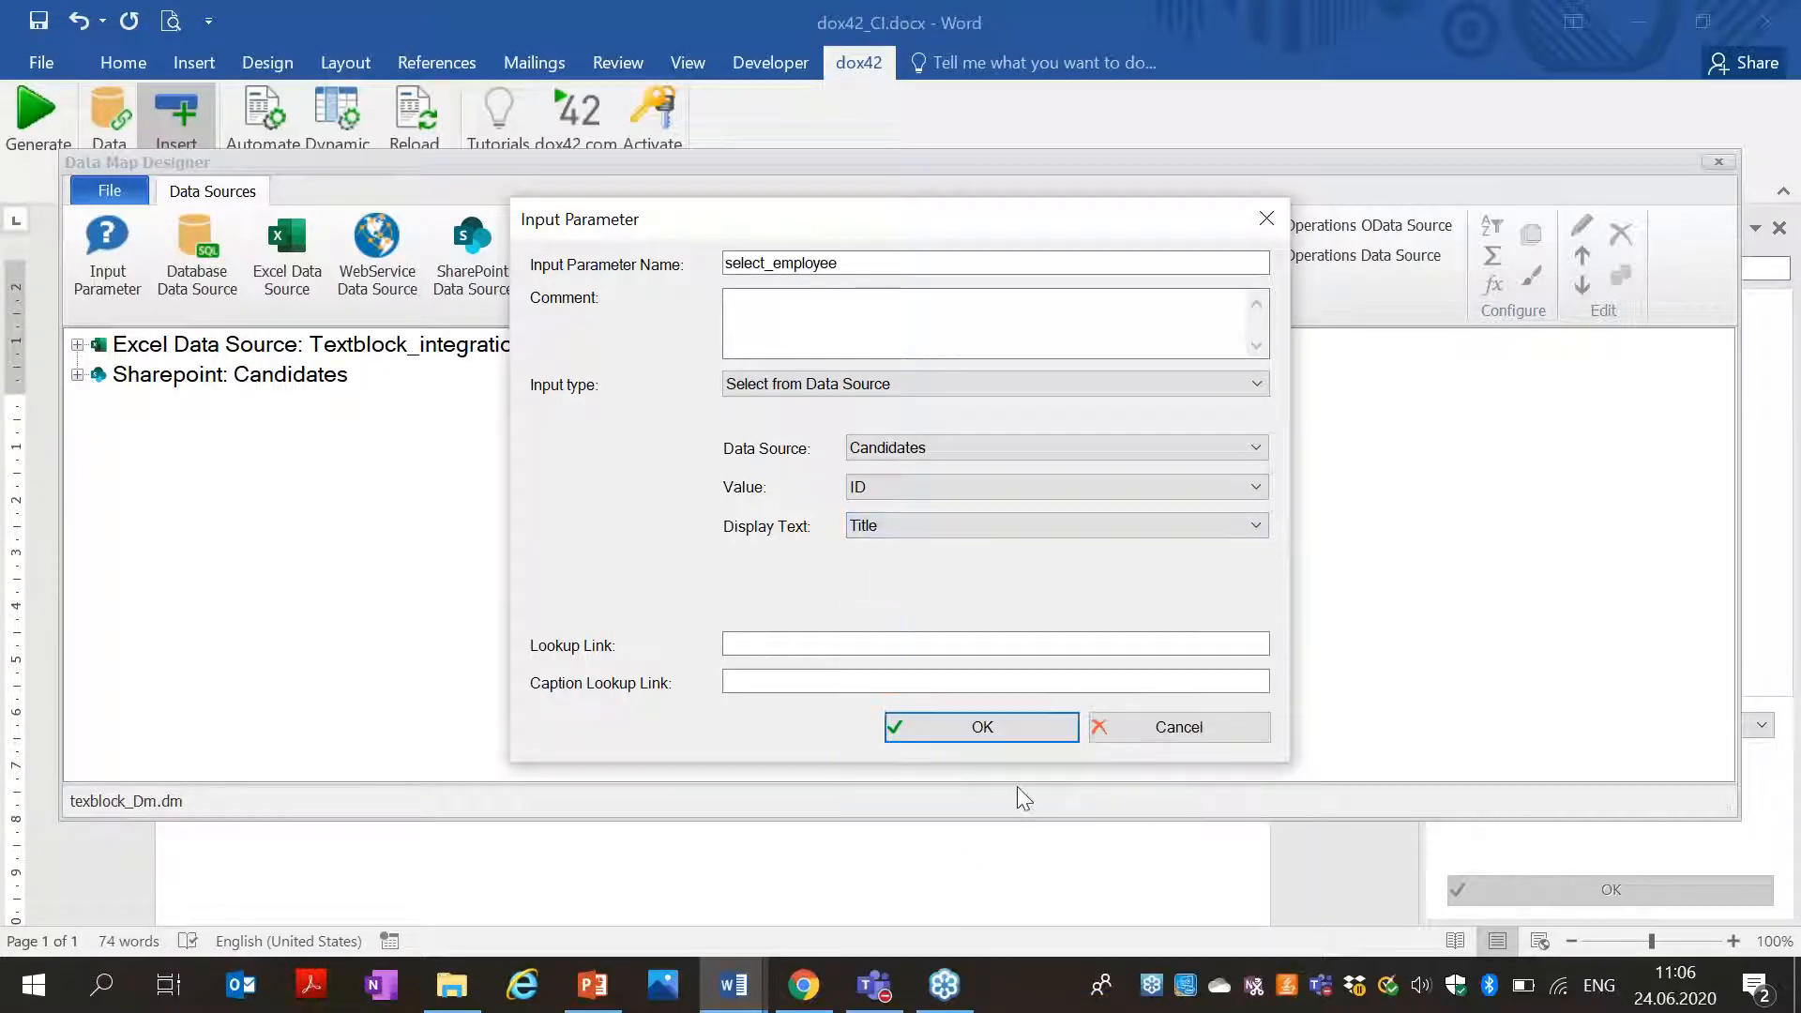
pyautogui.click(992, 747)
pyautogui.click(460, 277)
pyautogui.write('Candidate')
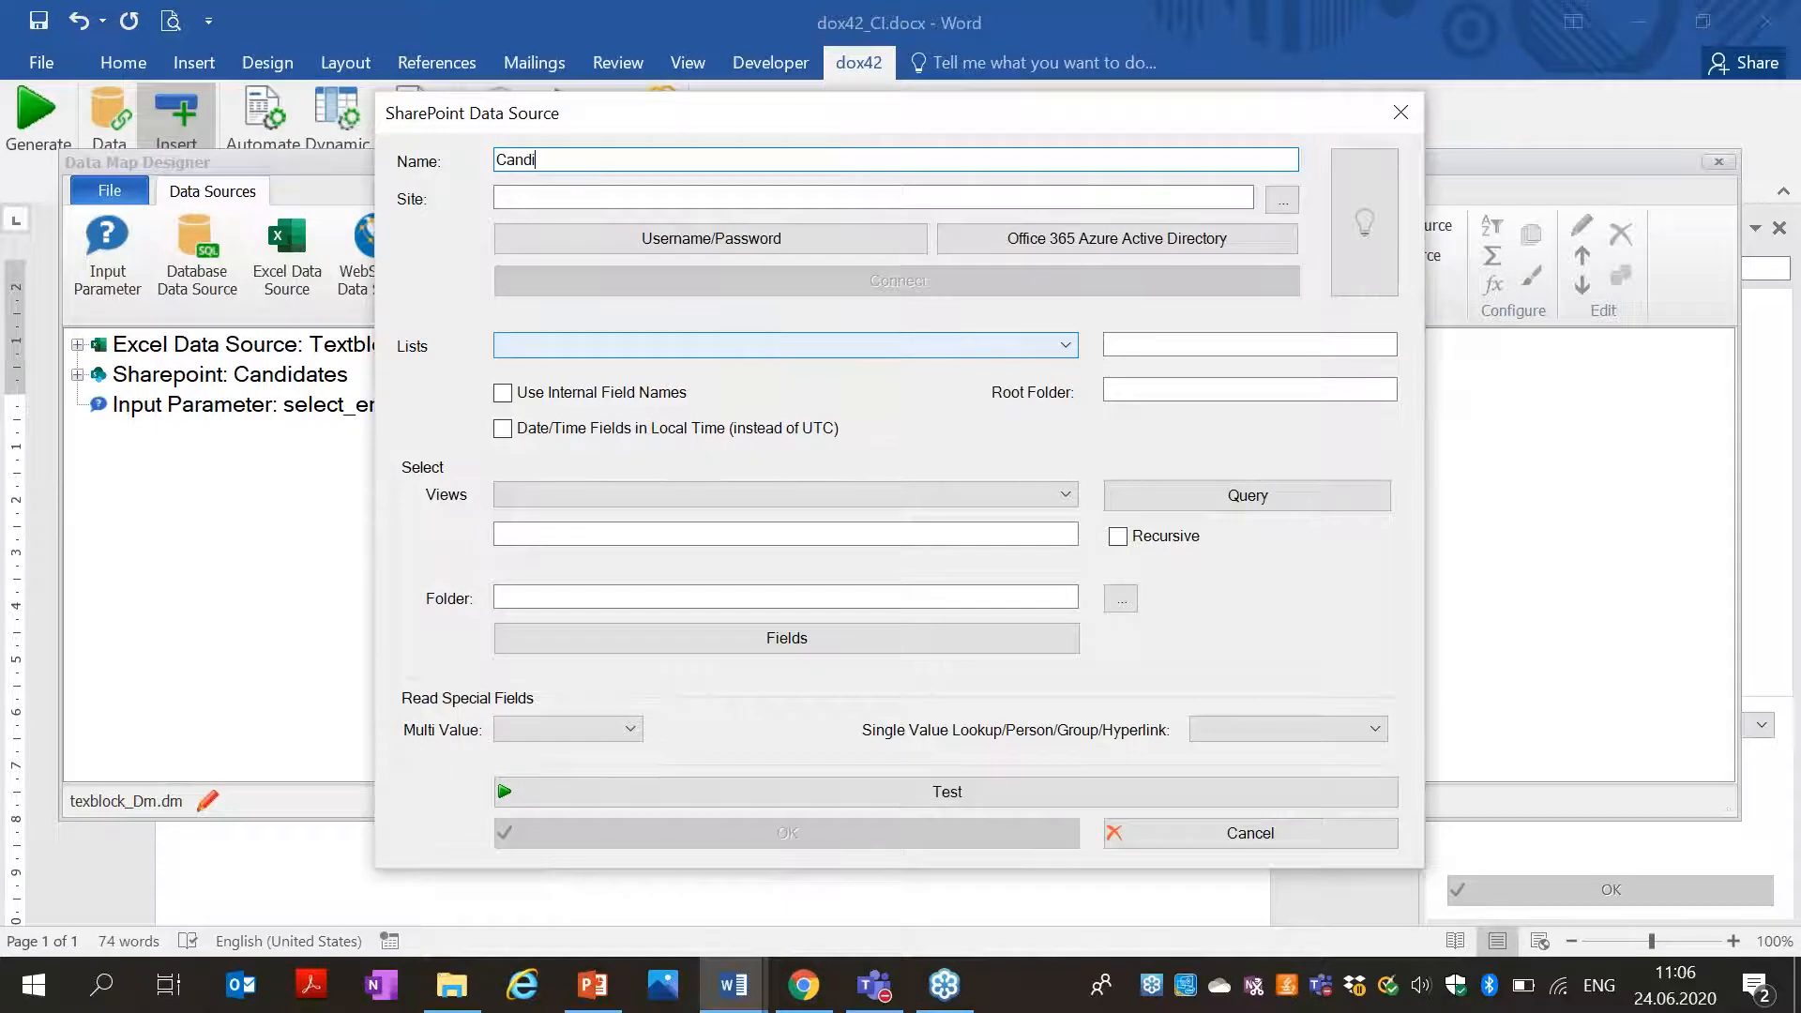
# Discard the new source, duplicate Sharepoint: Candidates, and rename the copy Candidate.
pyautogui.click(1401, 113)
pyautogui.click(281, 376)
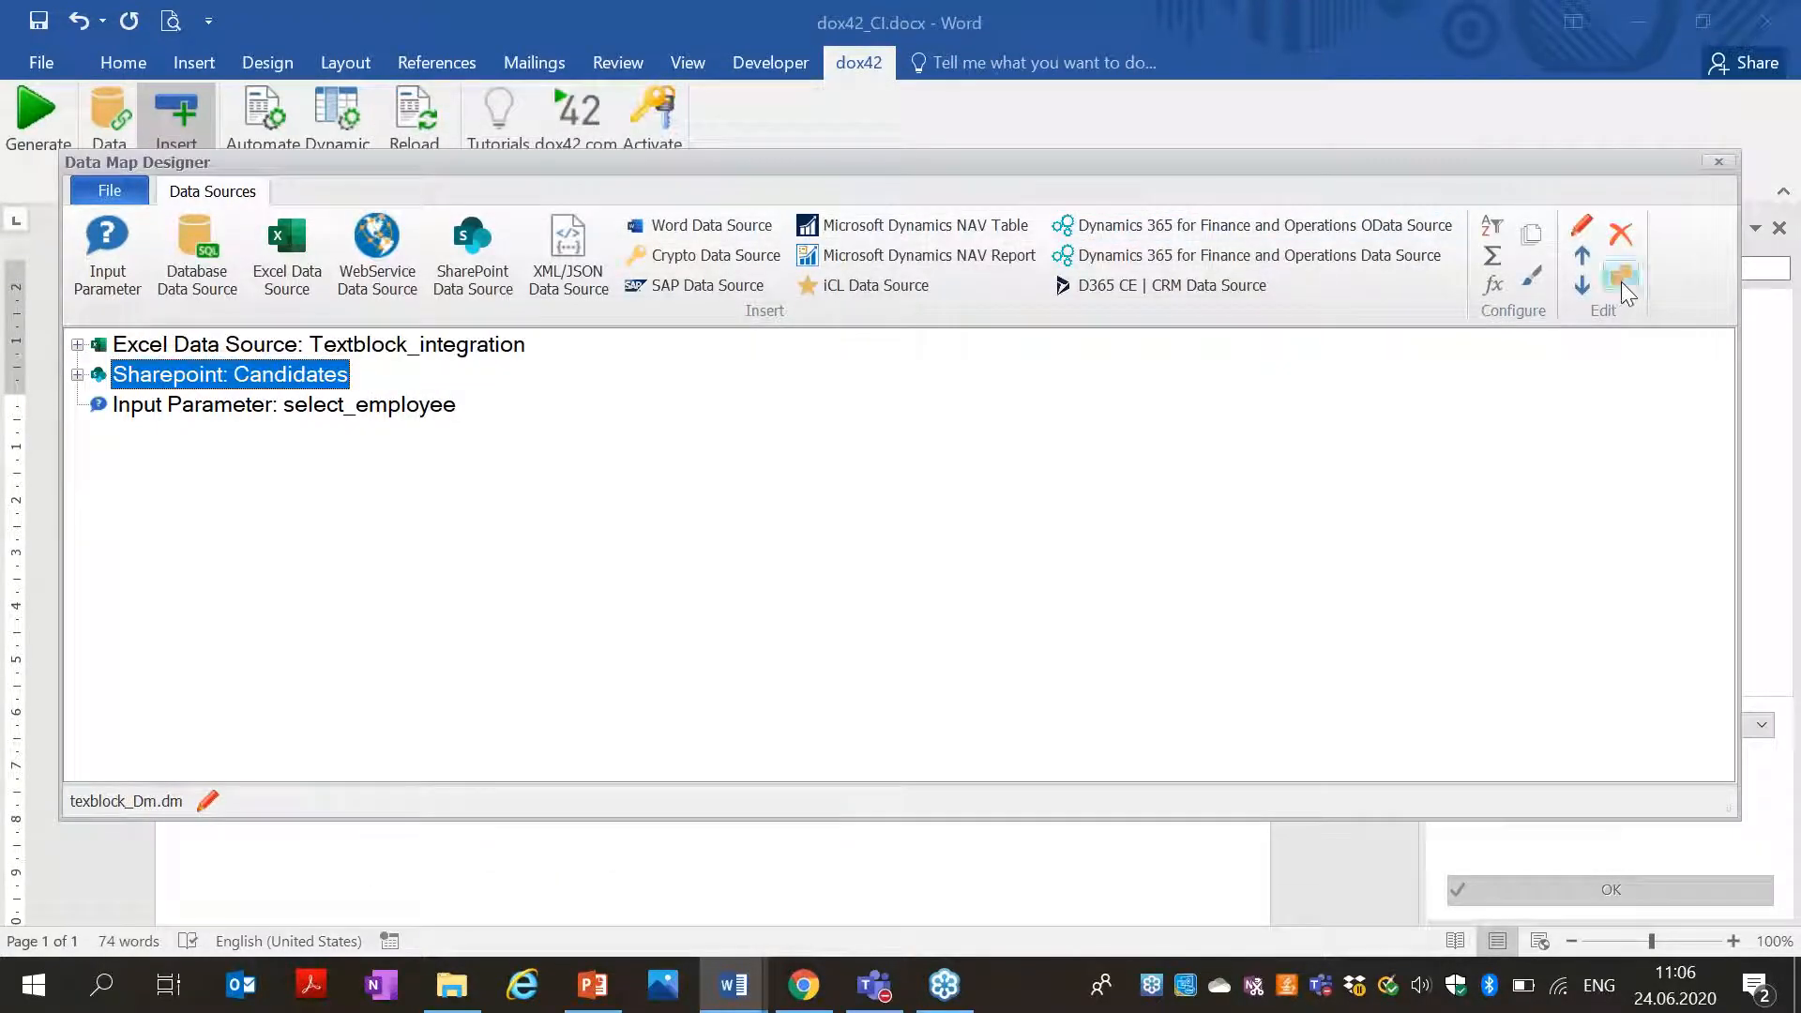
pyautogui.click(1620, 275)
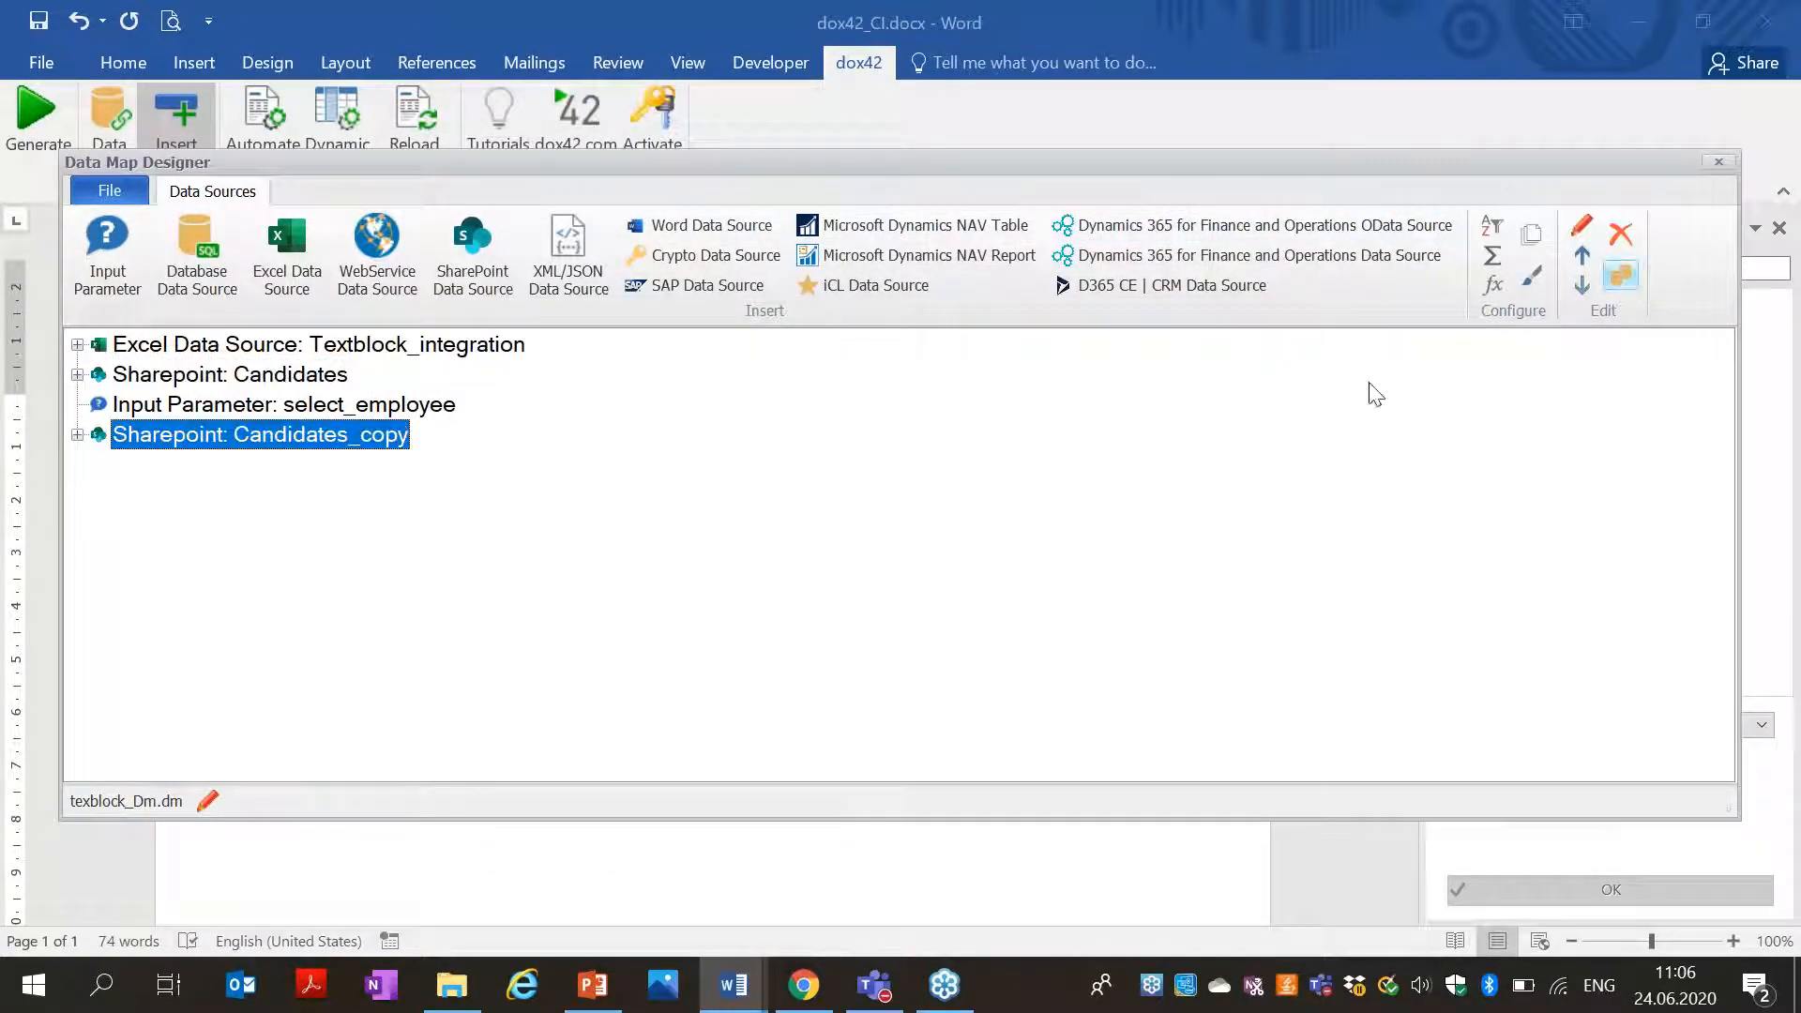
pyautogui.doubleClick(218, 436)
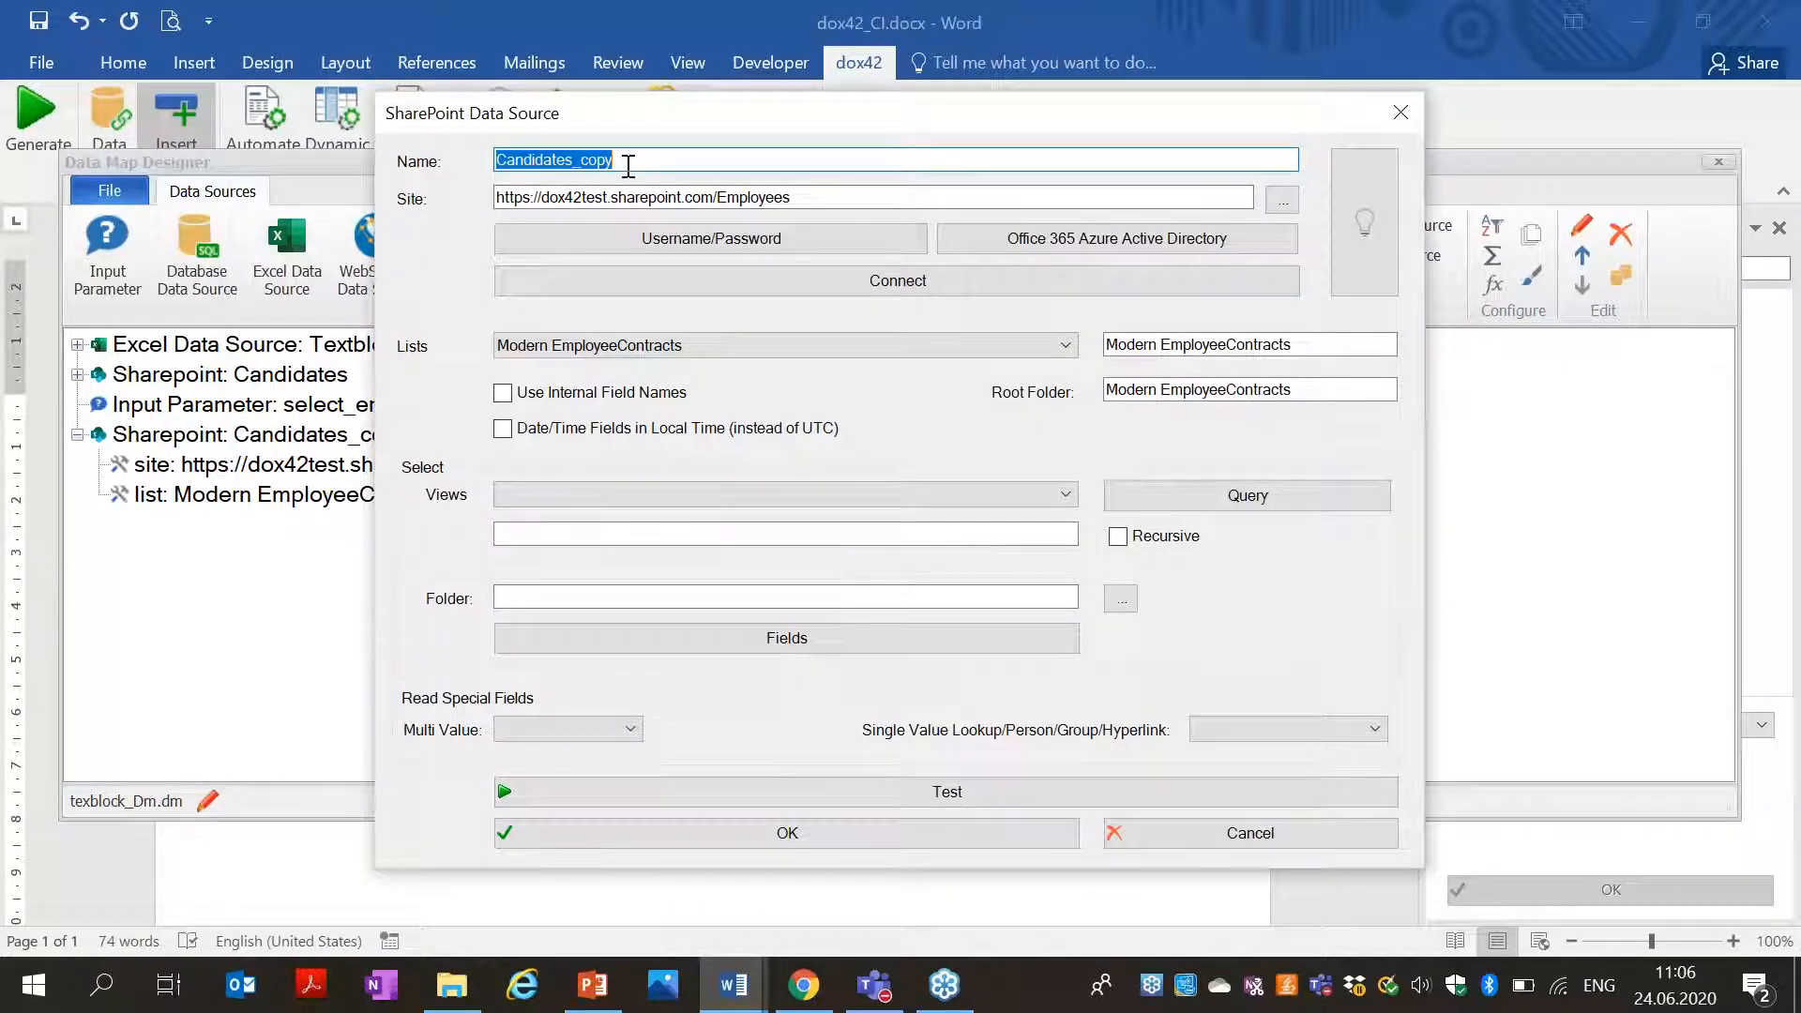
pyautogui.click(628, 158)
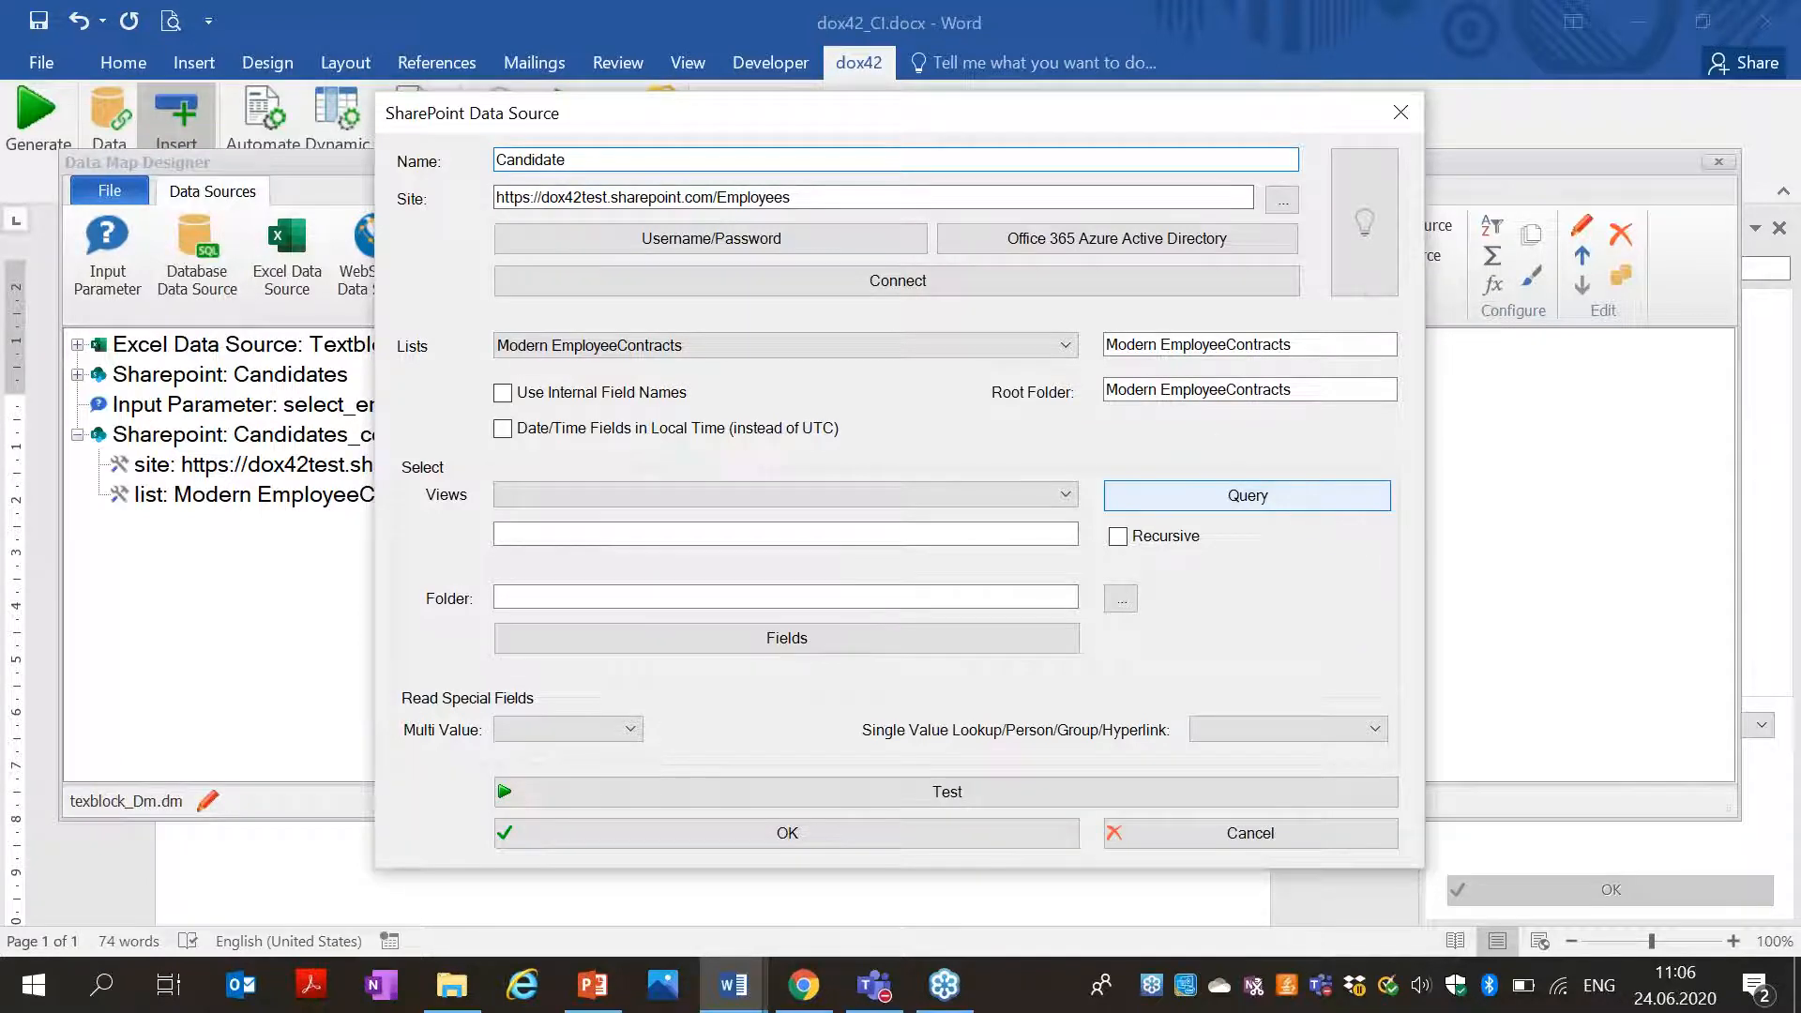
# Give Candidate a query filter: ID, Numeric, equal to the select_employee parameter.
pyautogui.click(1312, 502)
pyautogui.click(540, 420)
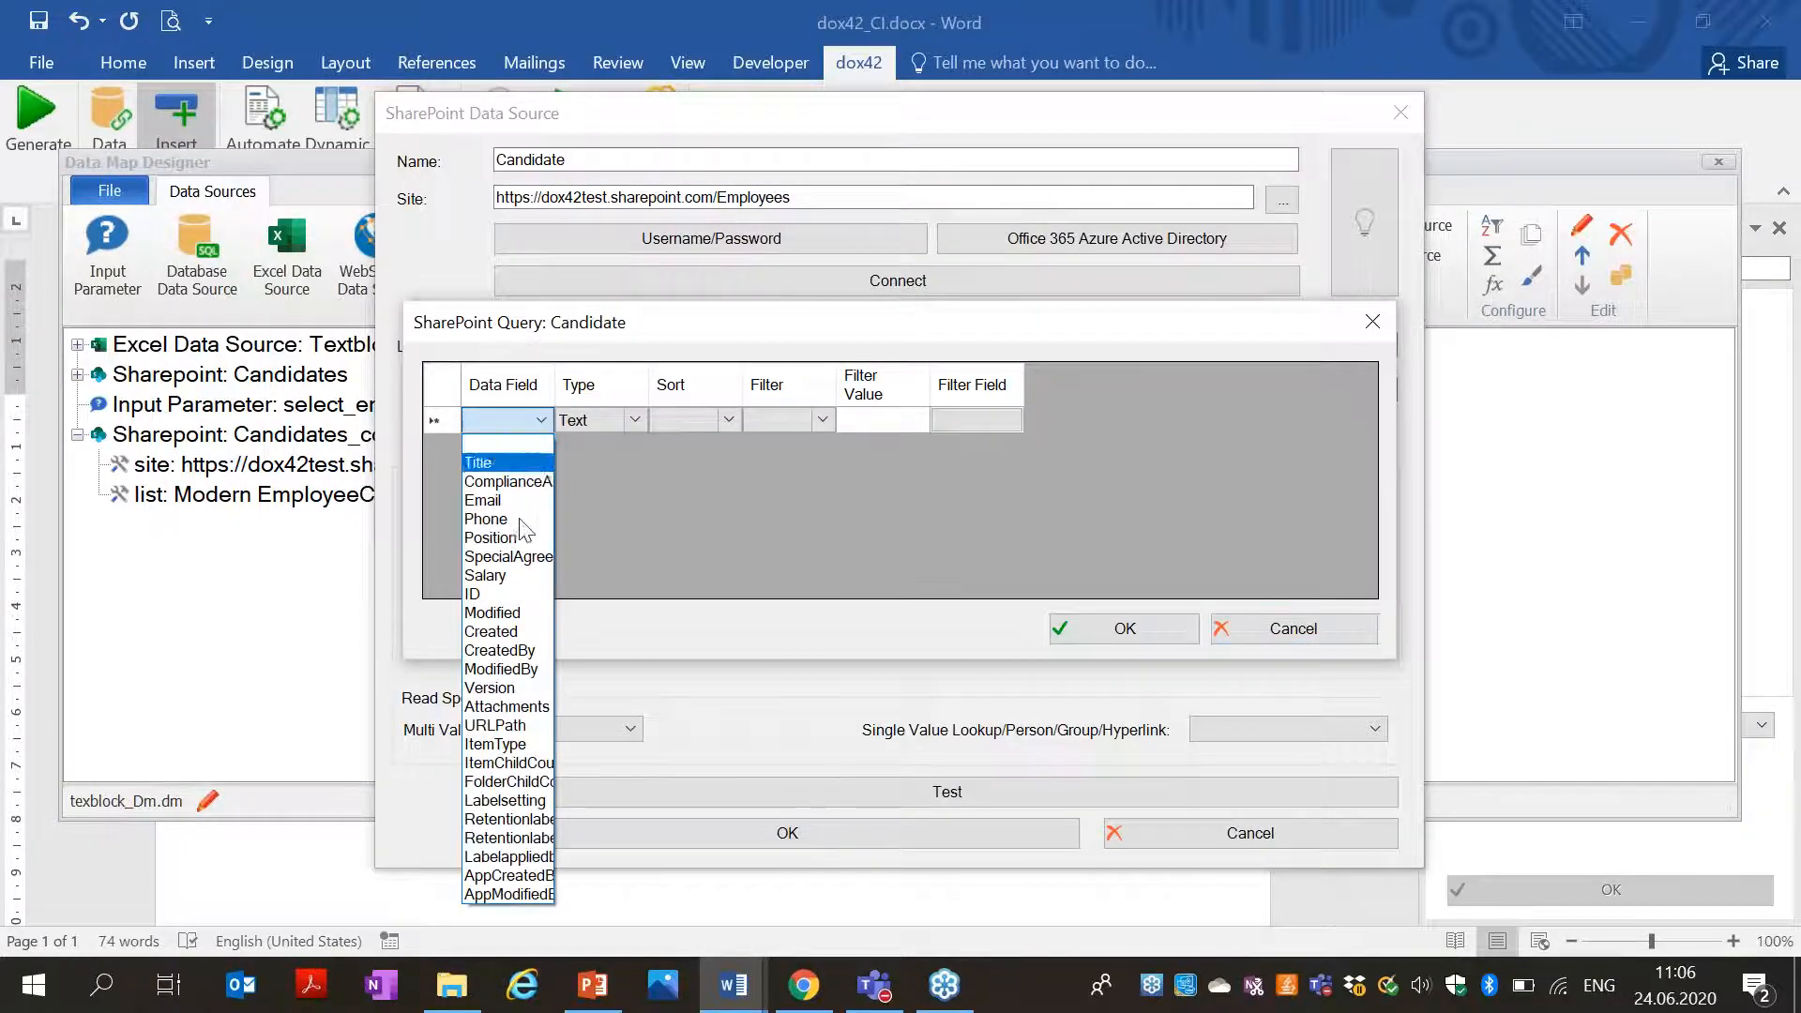
pyautogui.click(515, 596)
pyautogui.click(611, 419)
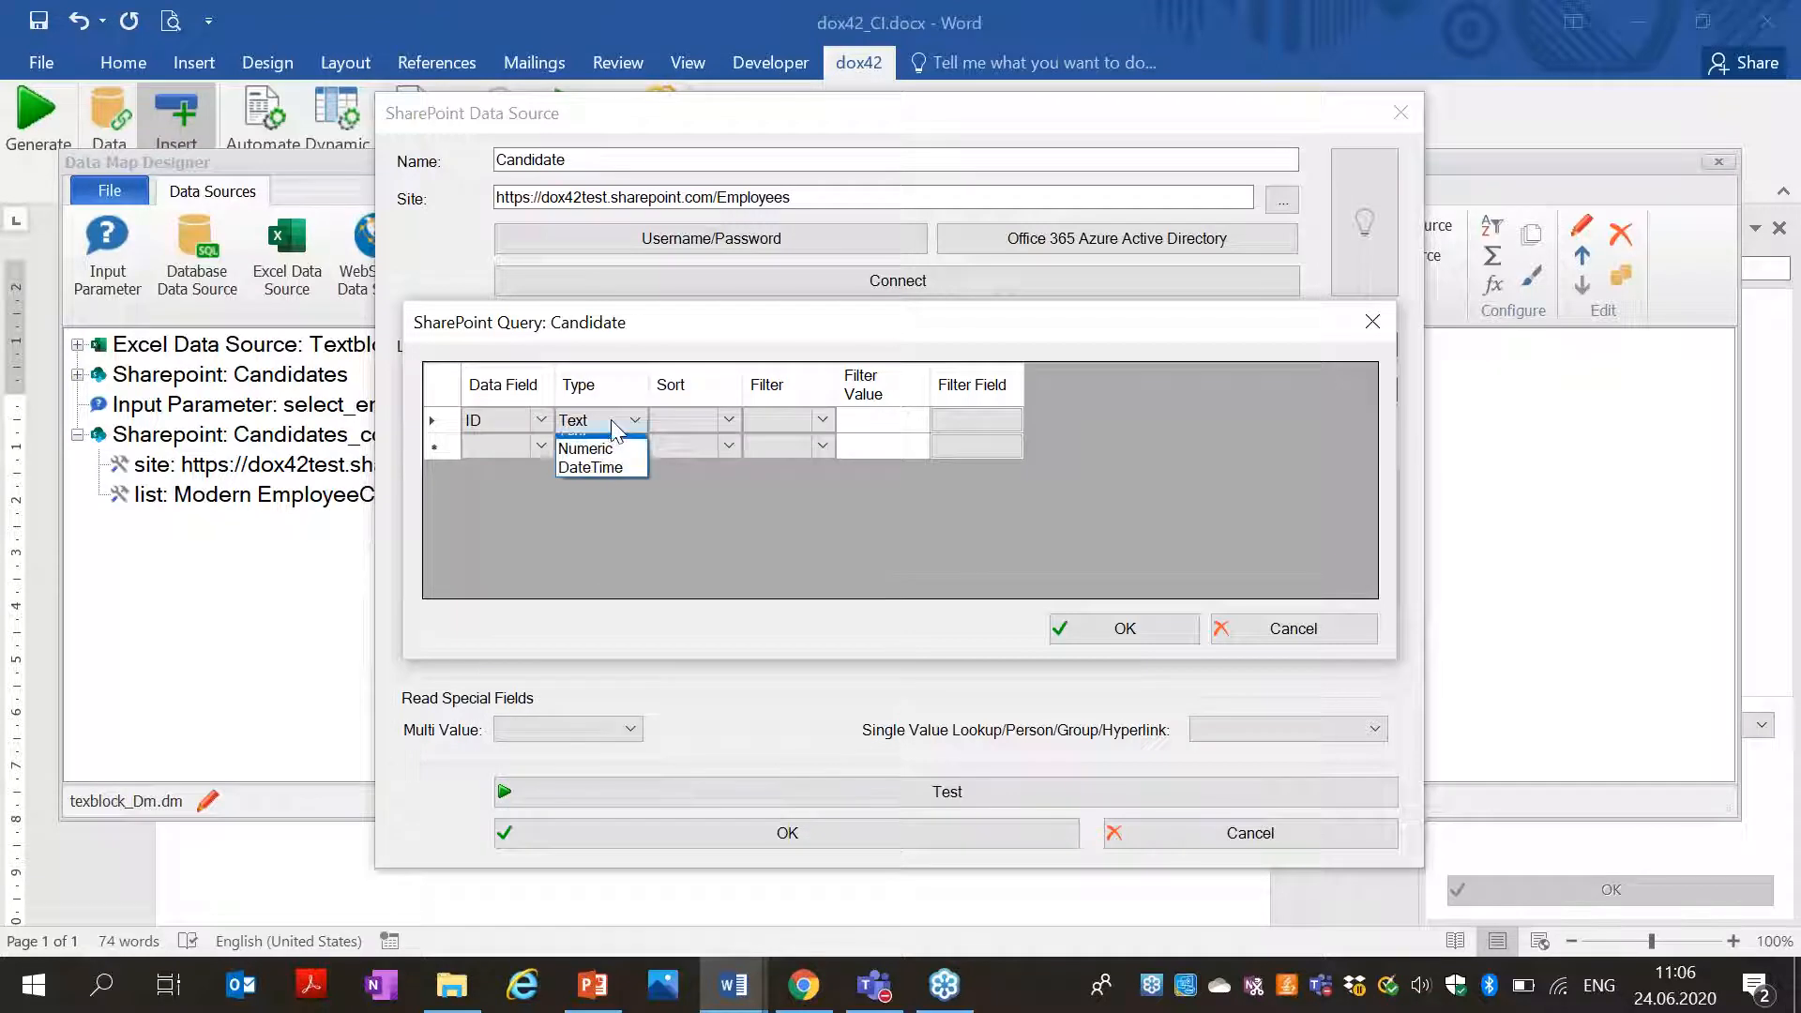
pyautogui.click(614, 464)
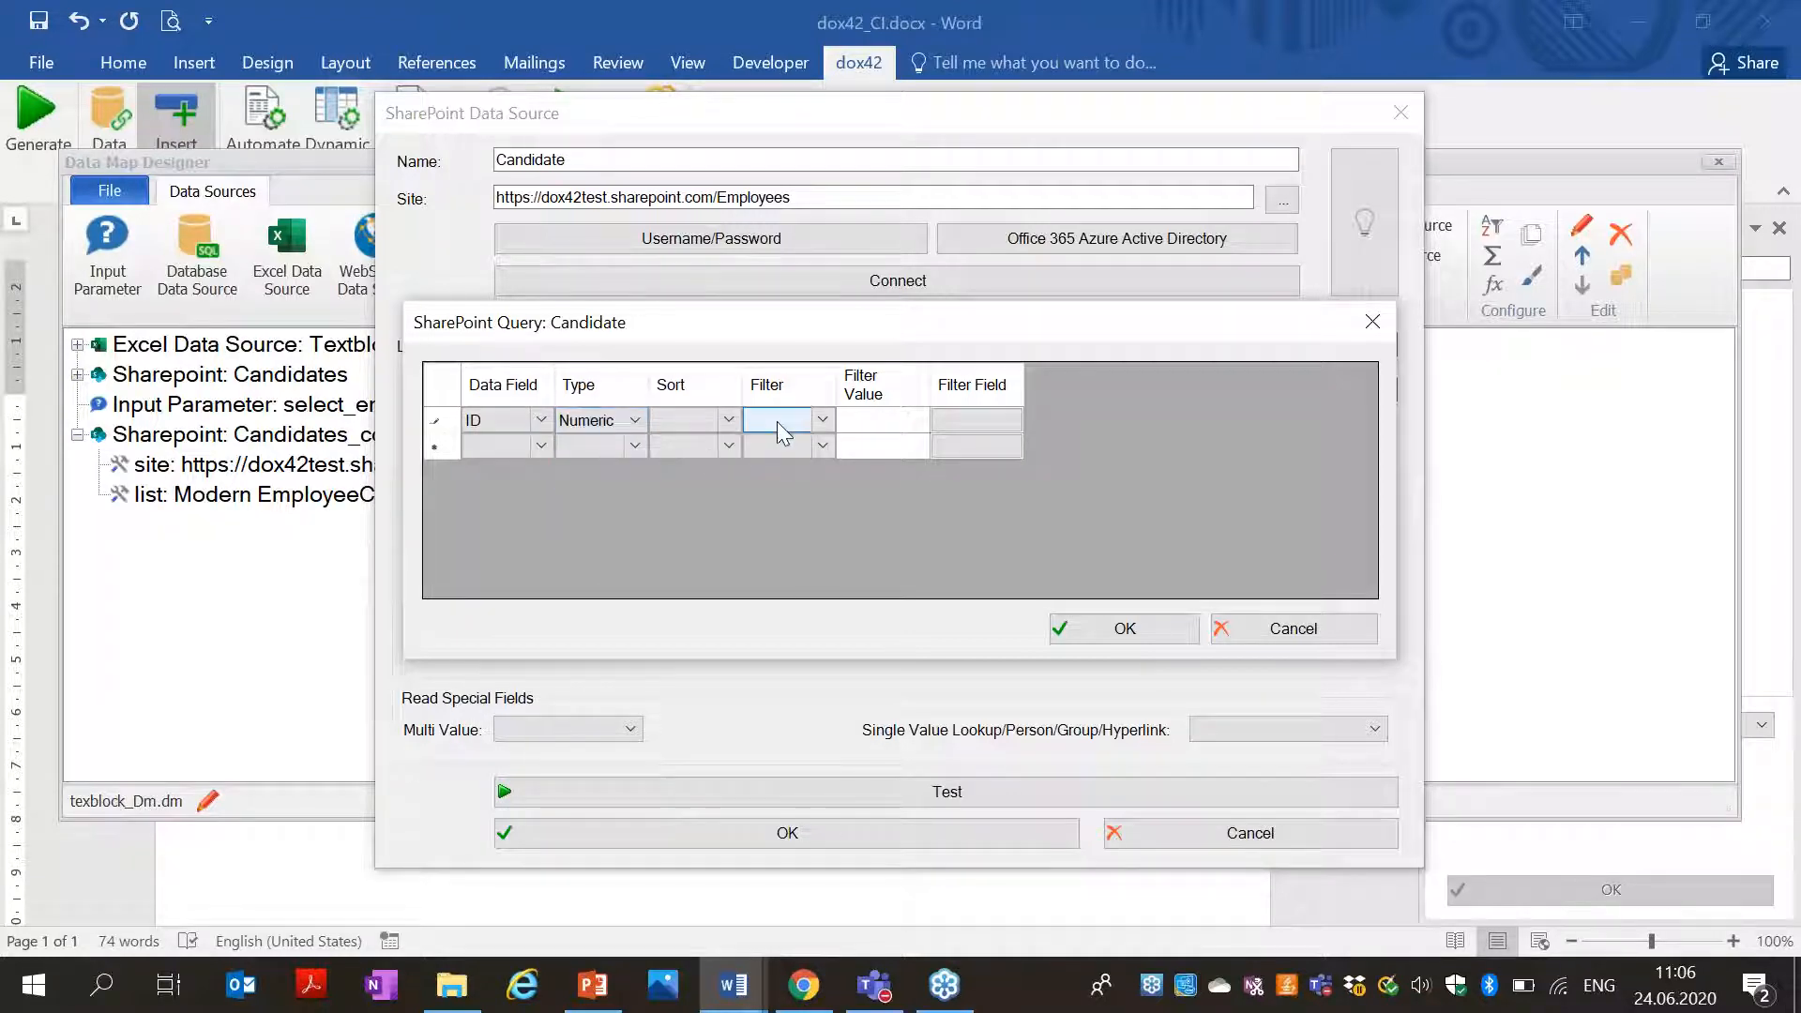
pyautogui.click(777, 420)
pyautogui.click(688, 422)
pyautogui.click(792, 422)
pyautogui.click(805, 461)
pyautogui.click(992, 418)
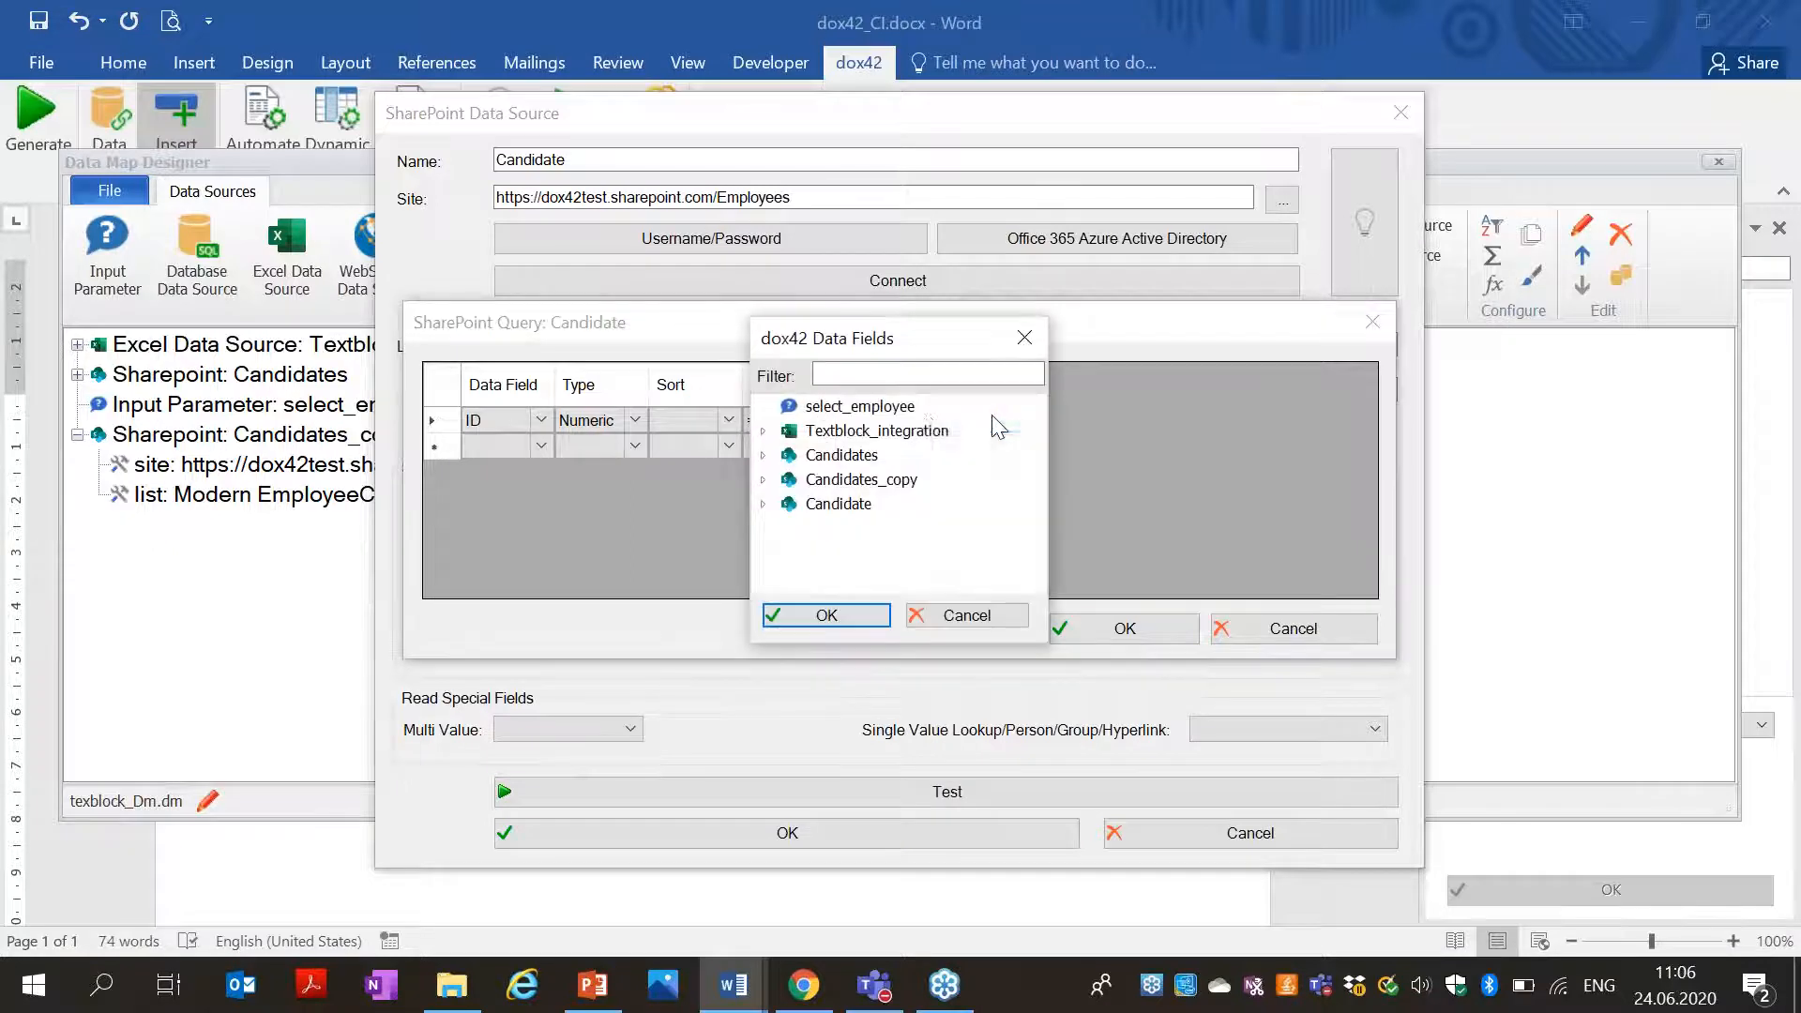
pyautogui.click(857, 405)
pyautogui.click(797, 616)
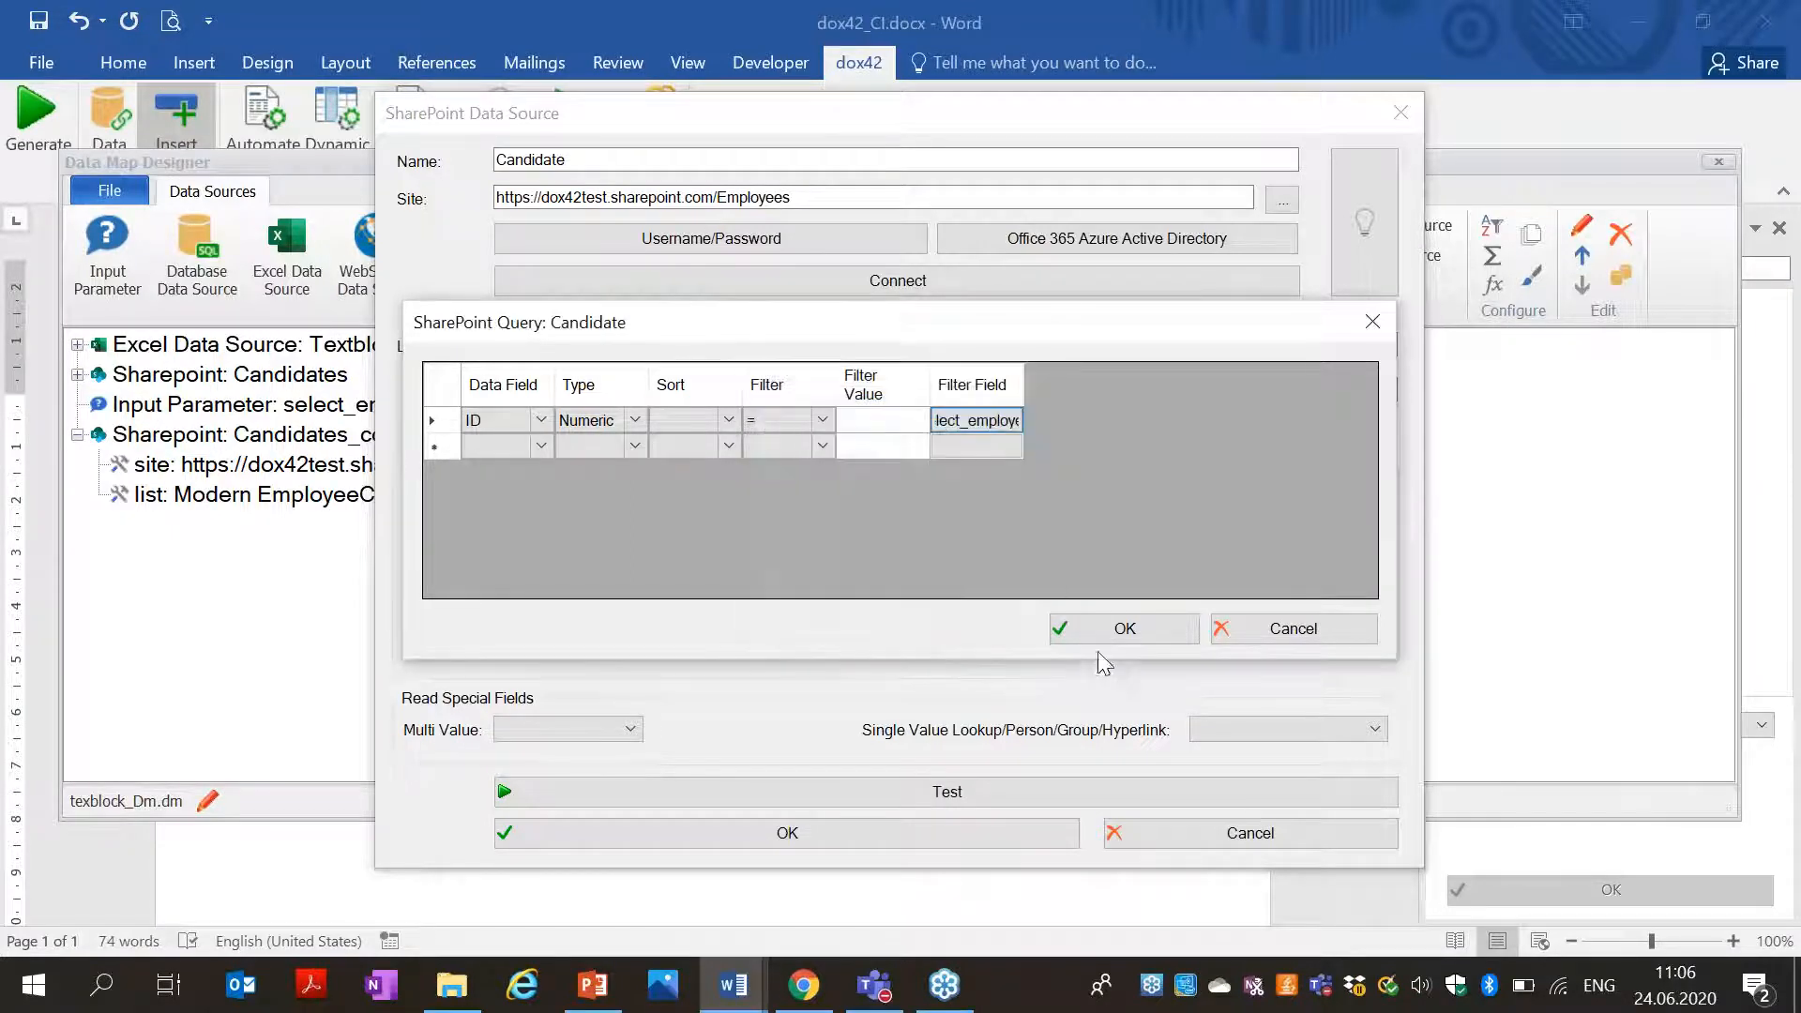
pyautogui.click(1095, 636)
# Save the Candidate source, close the Data Map Designer, and save the changes.
pyautogui.click(805, 844)
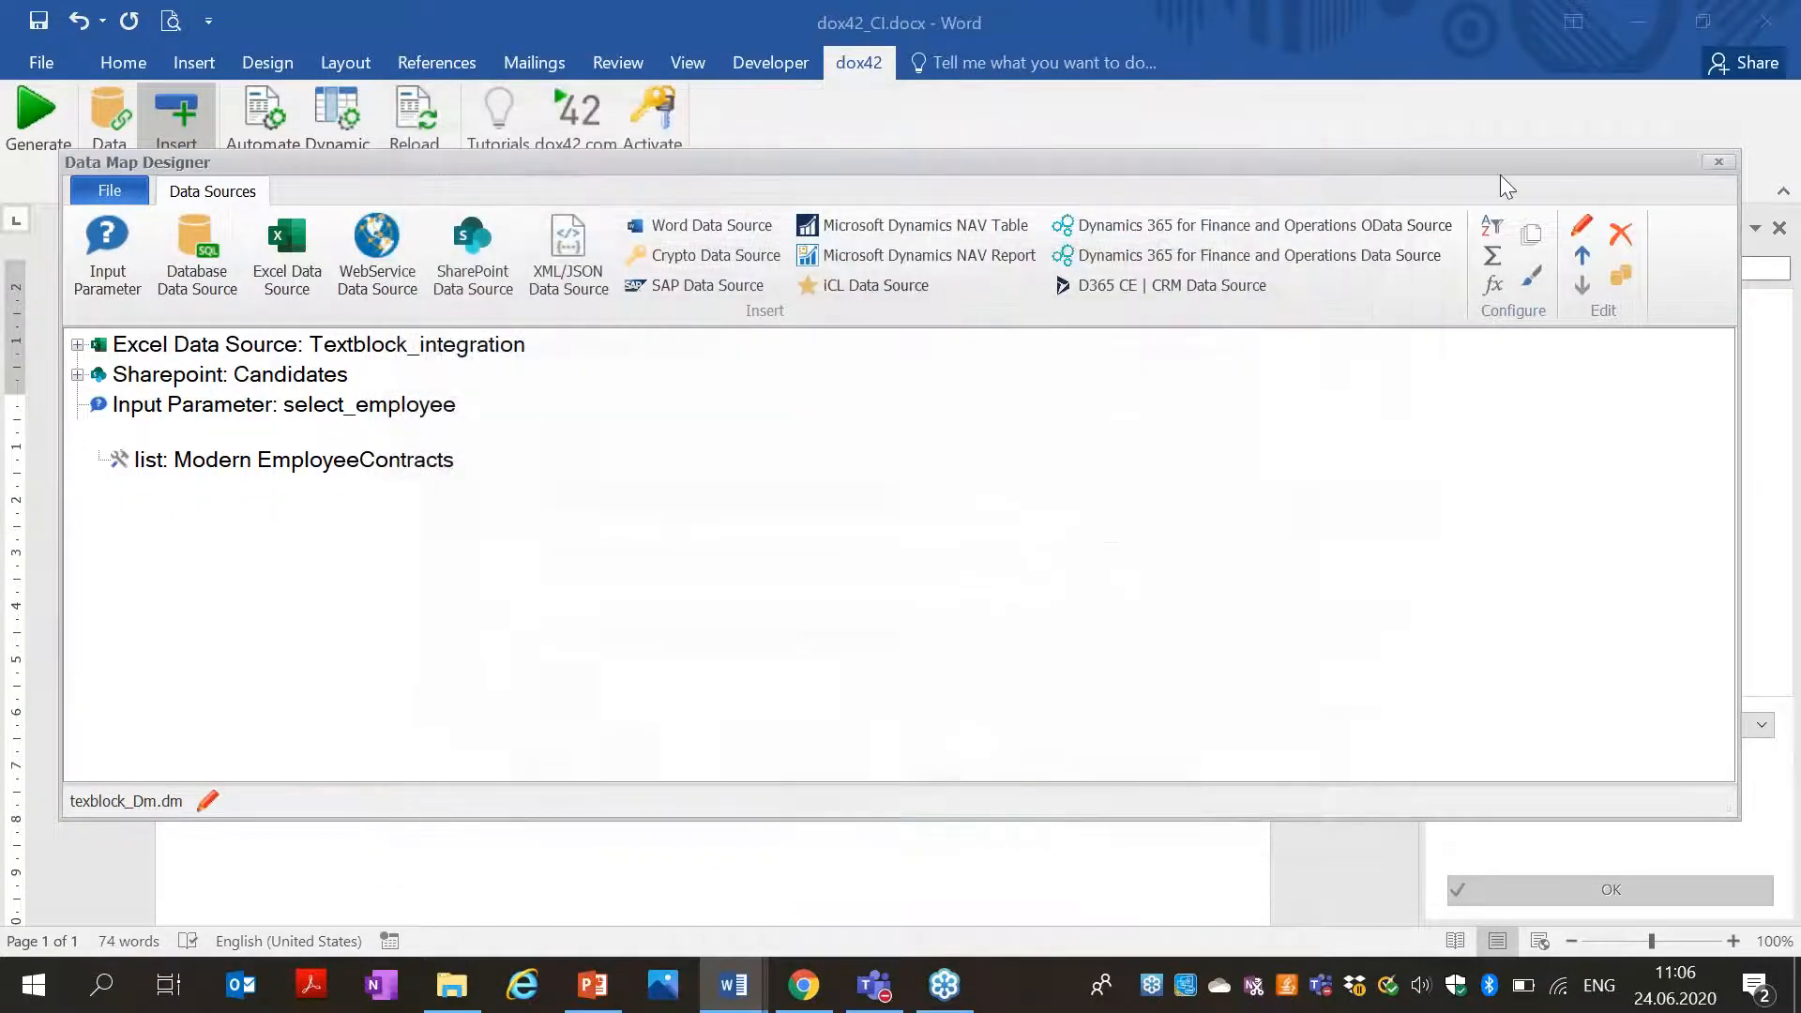
pyautogui.click(1718, 162)
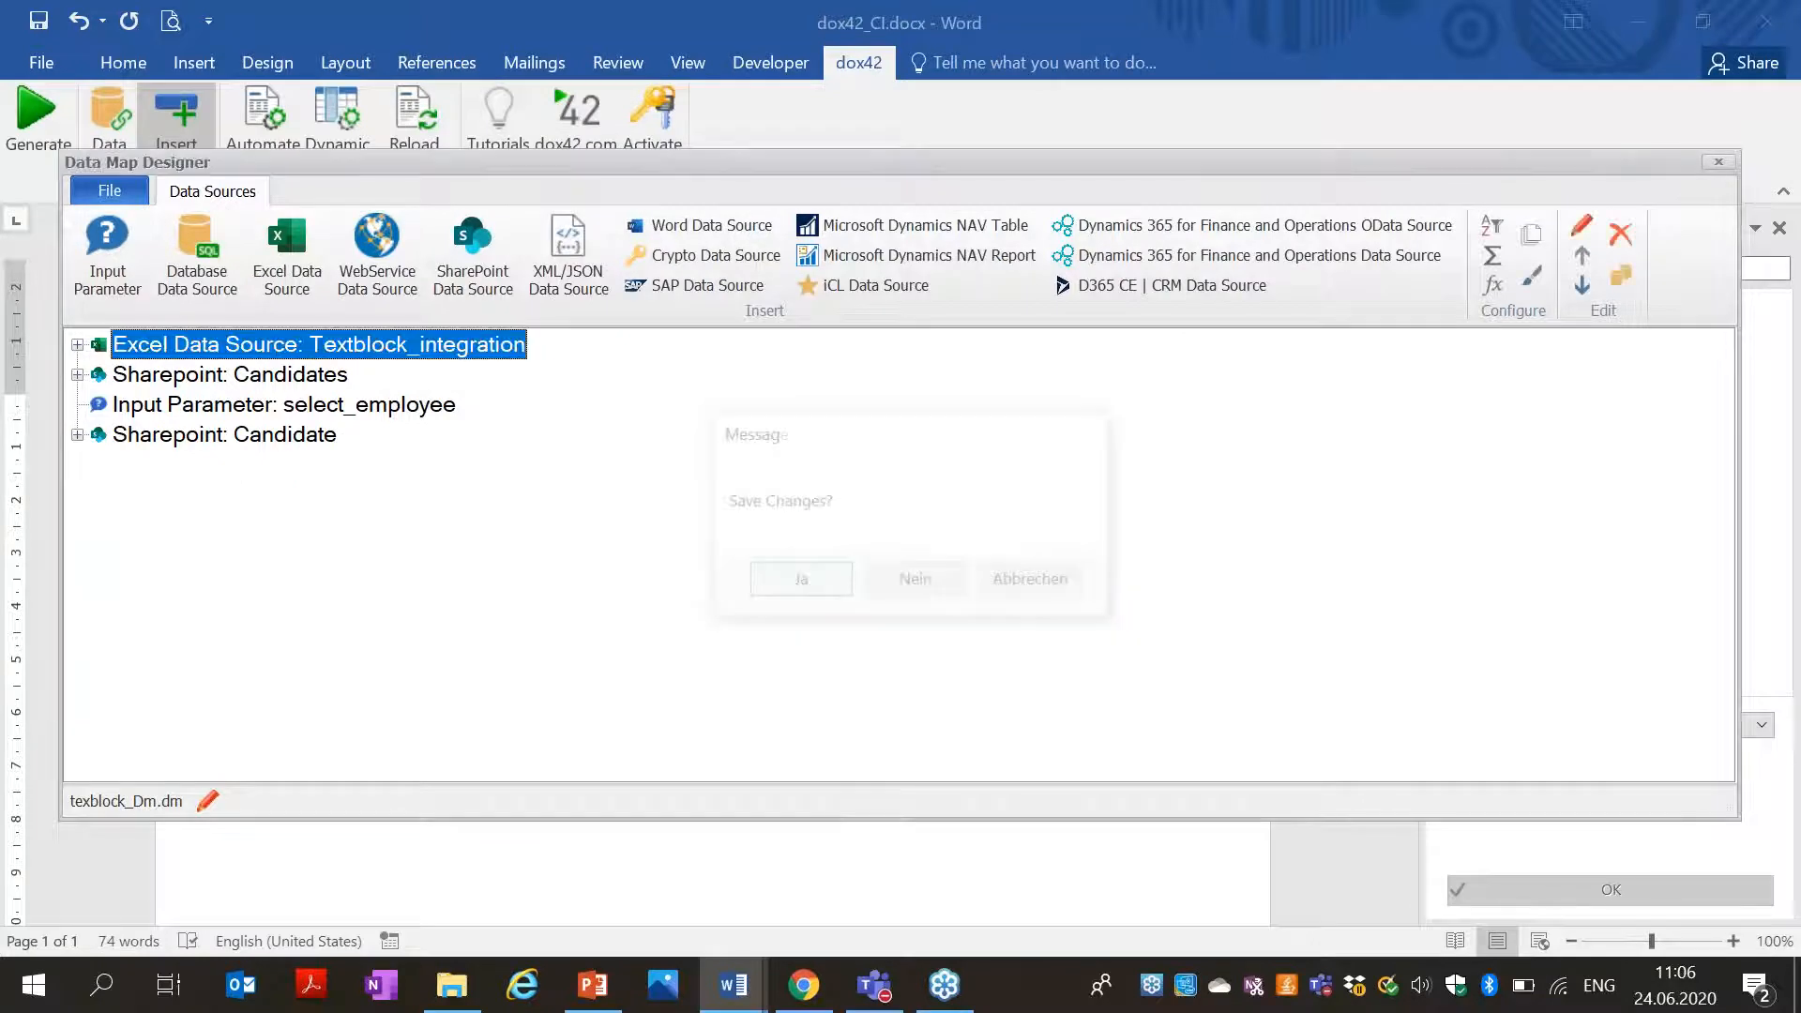
pyautogui.click(795, 582)
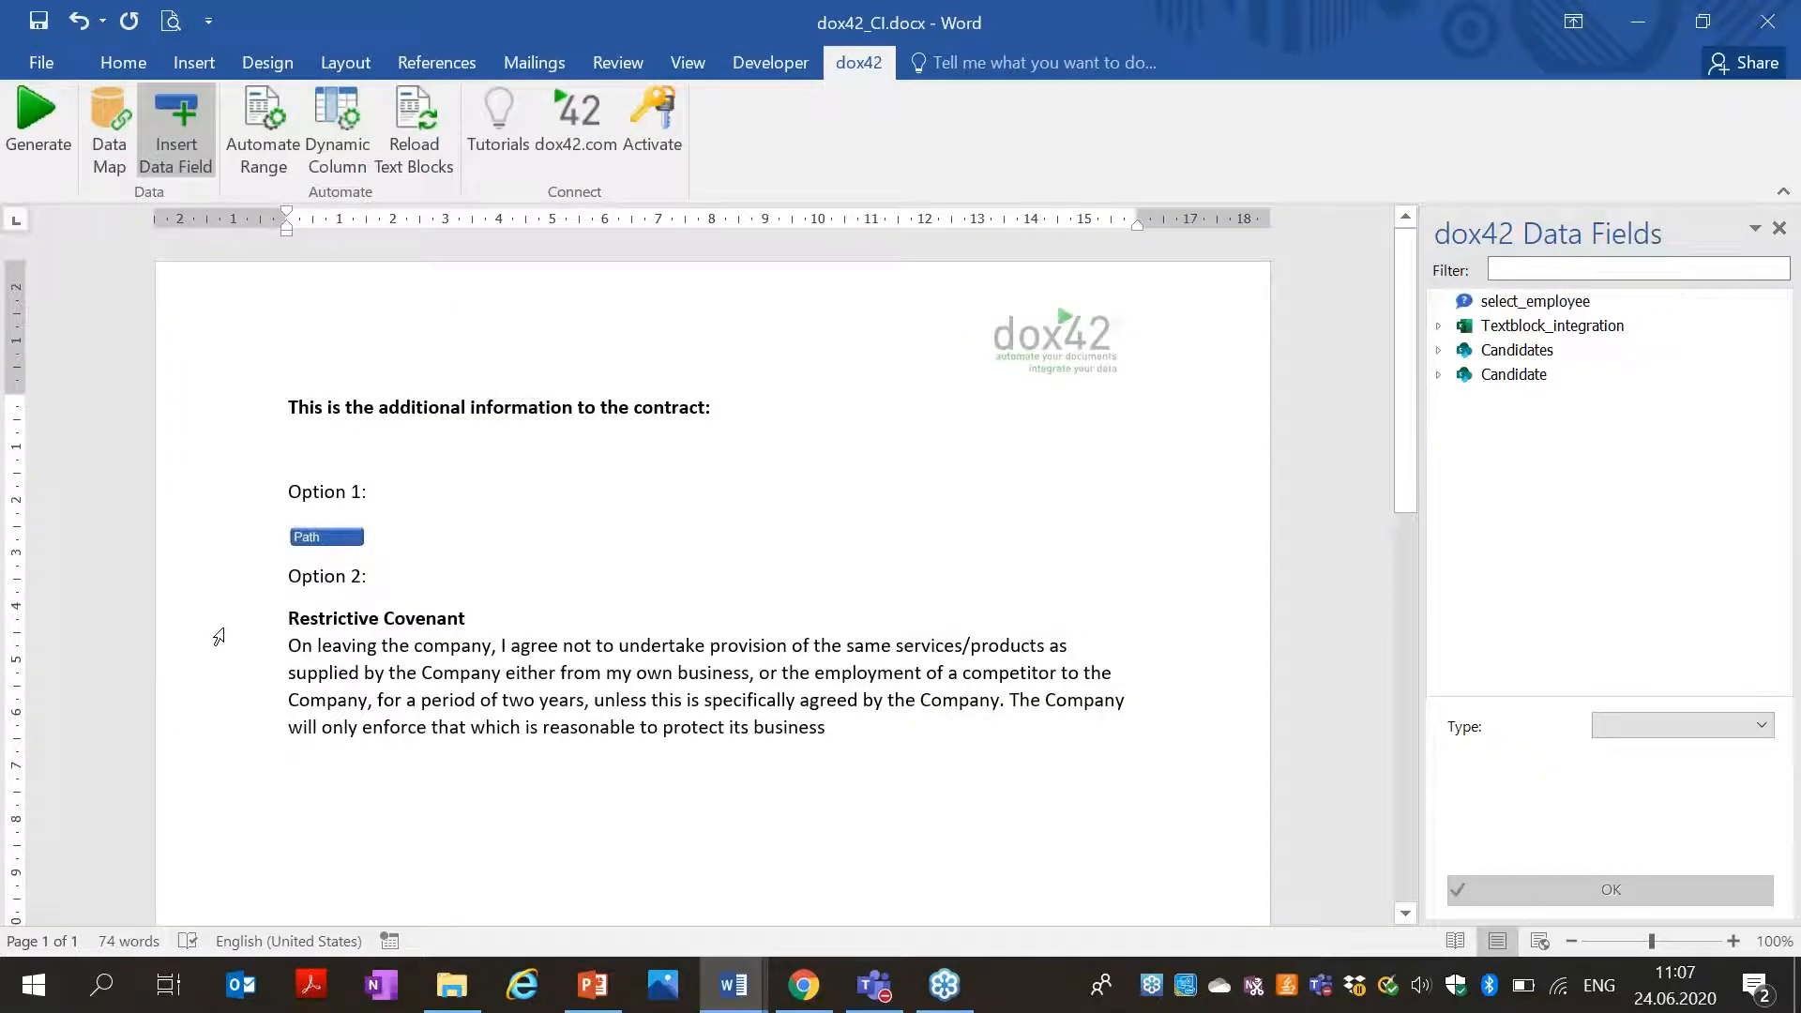
# Select the Option 2 Restrictive Covenant text and insert Candidate.Position into its range condition.
pyautogui.moveTo(286, 621); pyautogui.dragTo(863, 737)
pyautogui.click(263, 131)
pyautogui.moveTo(896, 287); pyautogui.dragTo(897, 115)
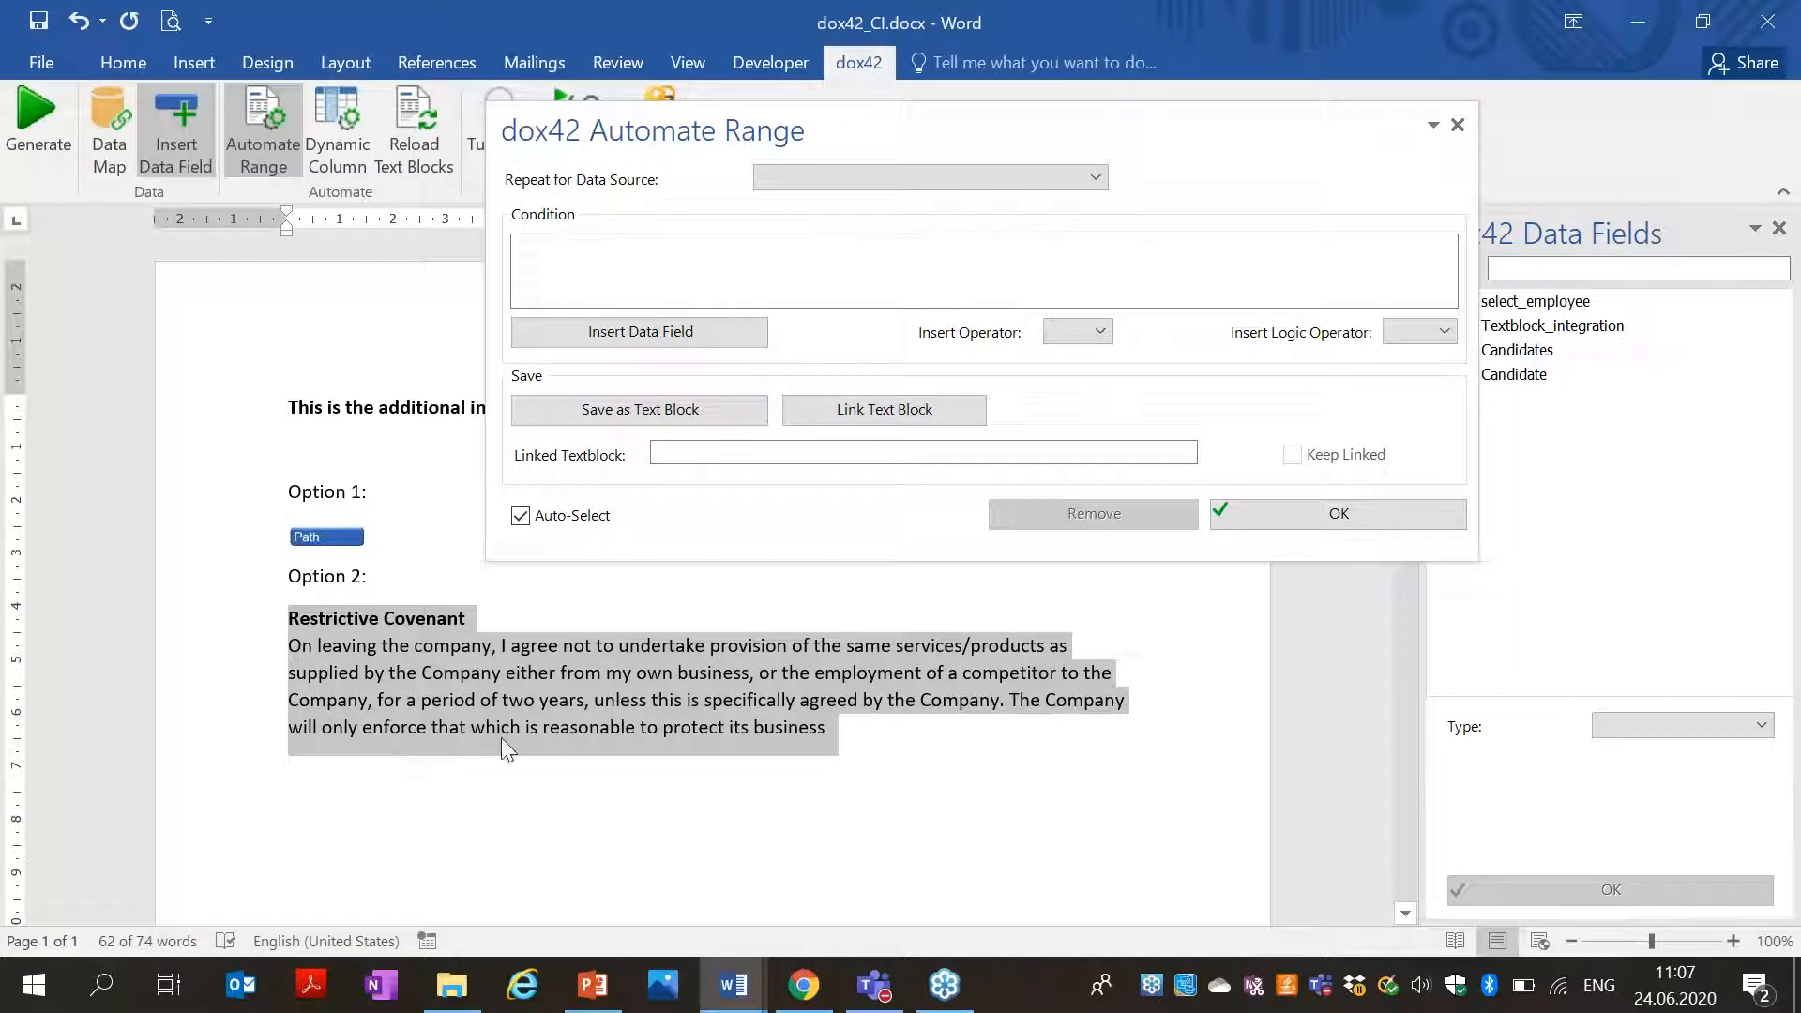
pyautogui.click(619, 336)
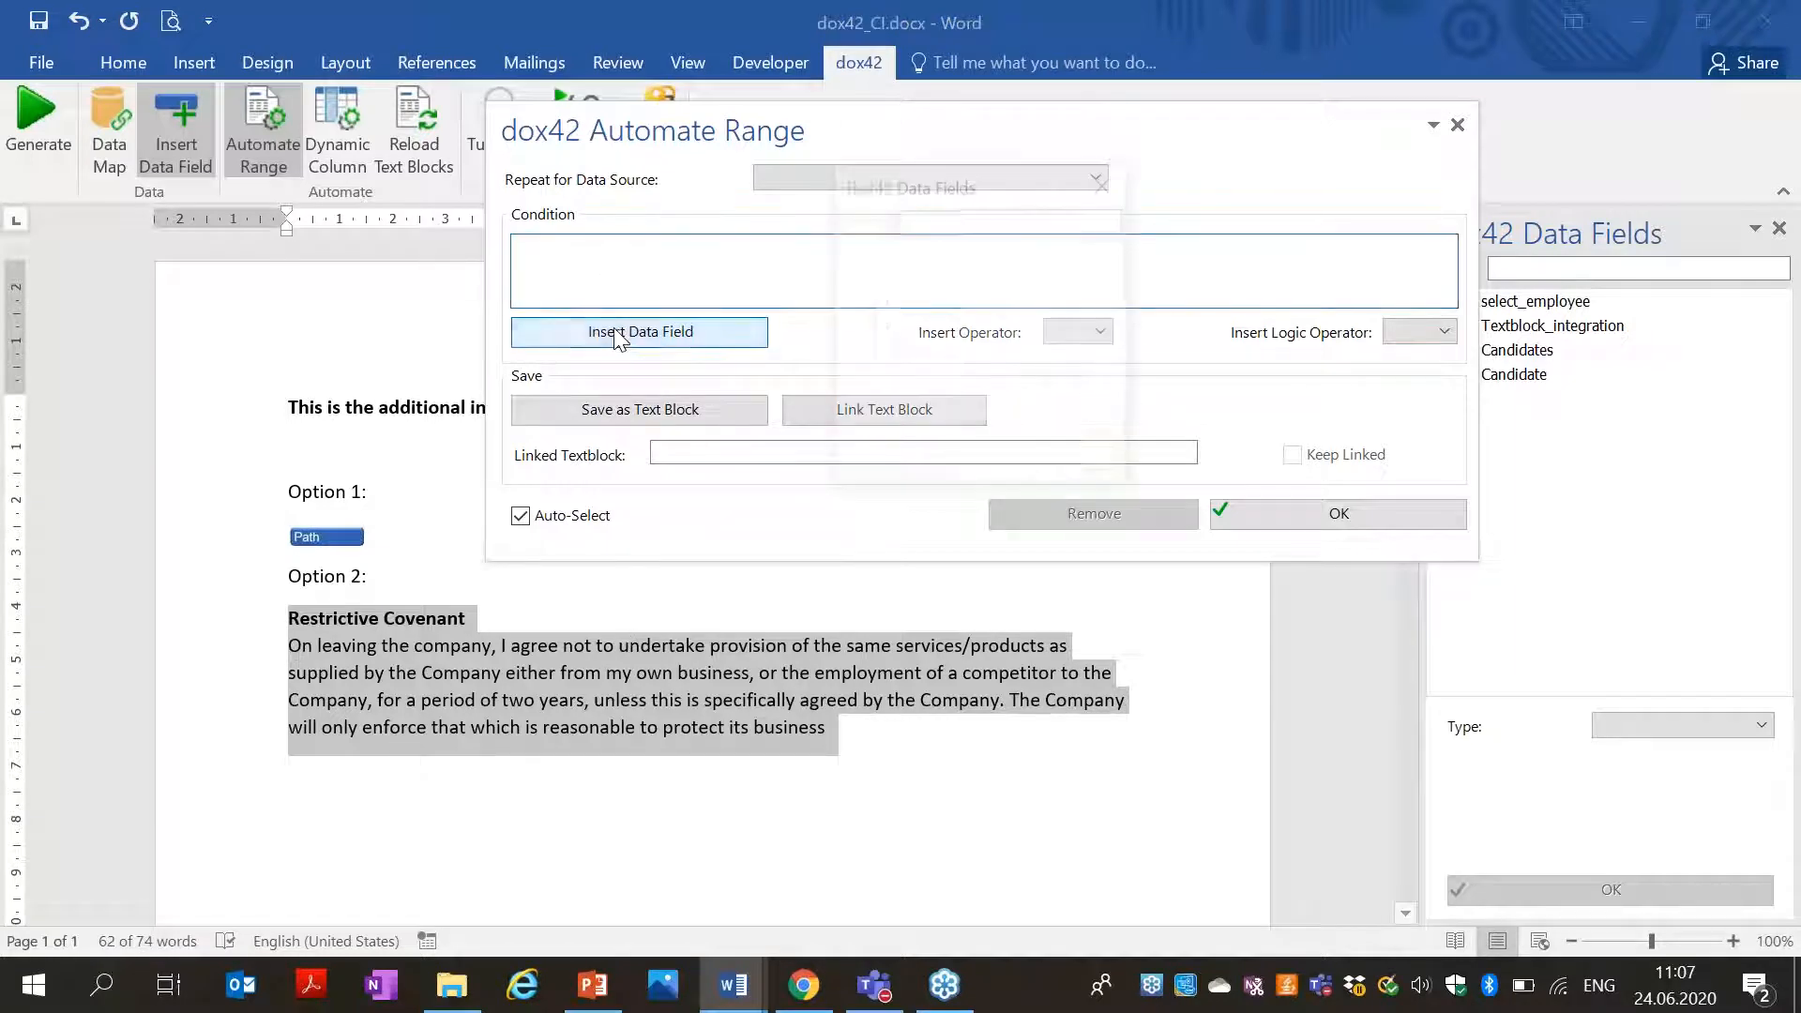
pyautogui.click(846, 325)
pyautogui.moveTo(1130, 487); pyautogui.dragTo(1374, 717)
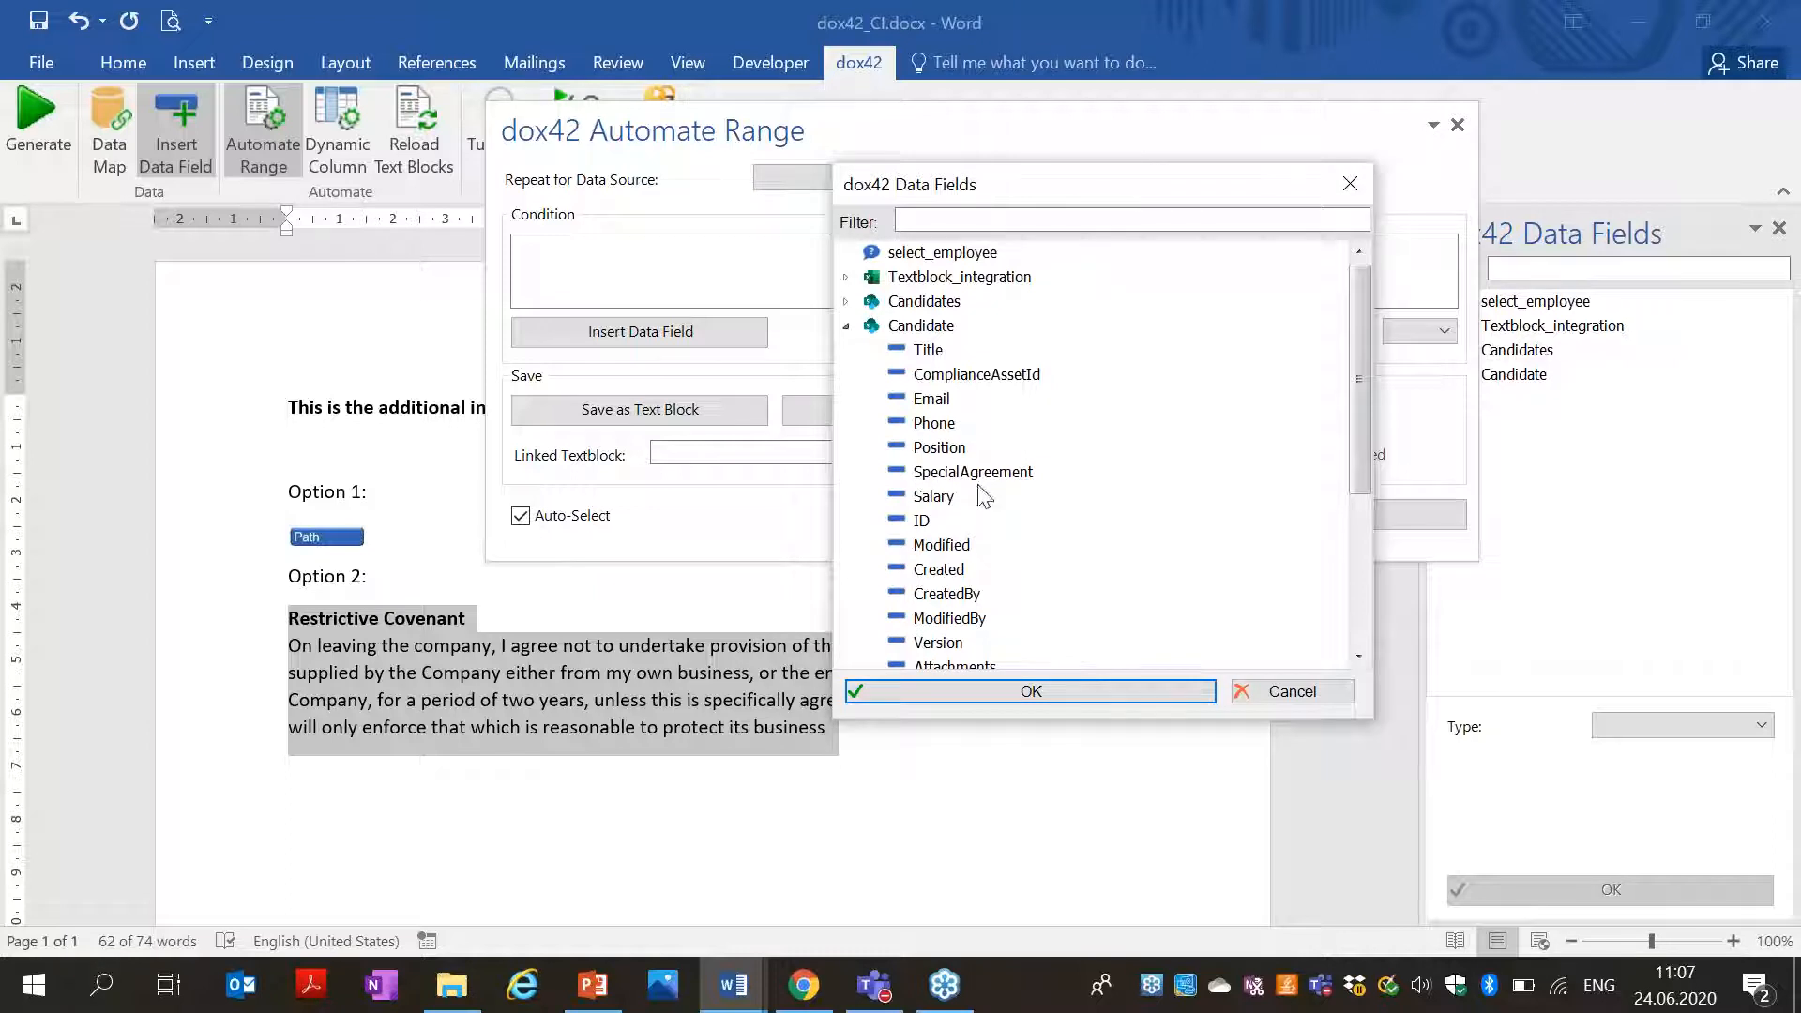
pyautogui.click(938, 447)
pyautogui.click(987, 689)
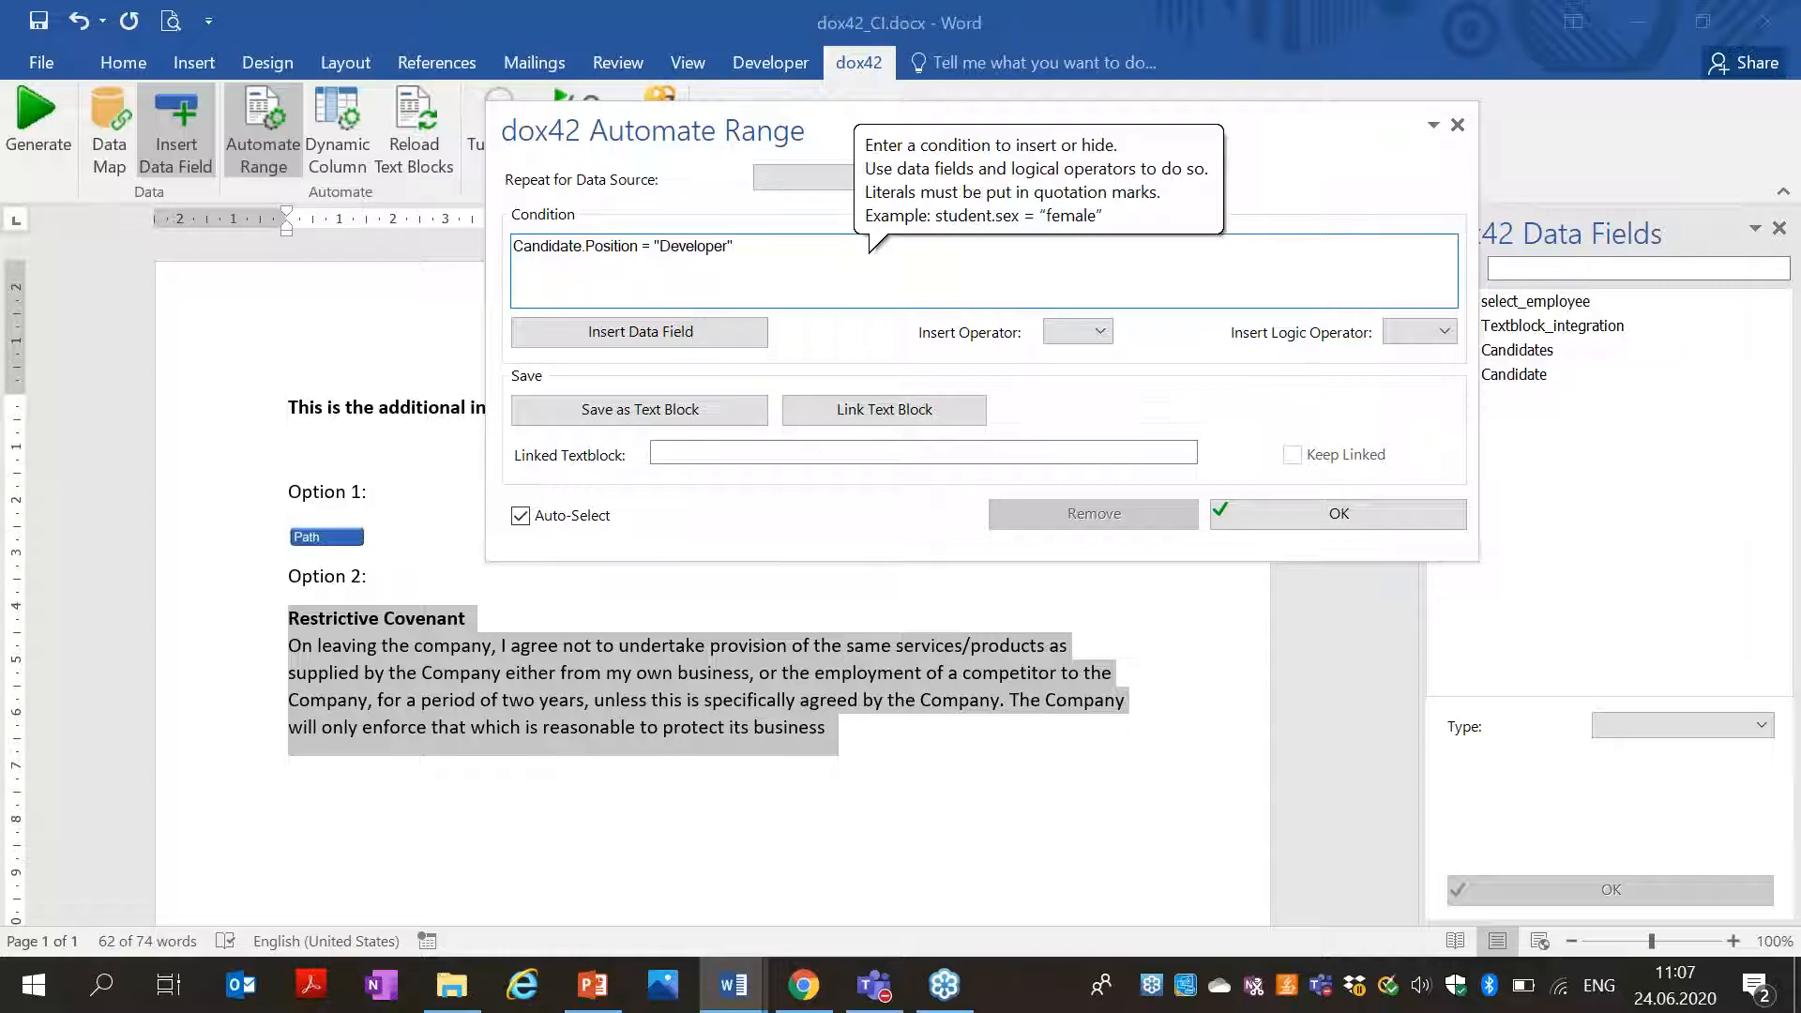
# Apply the condition Candidate.Position = "Developer" and close the range settings.
pyautogui.click(1380, 518)
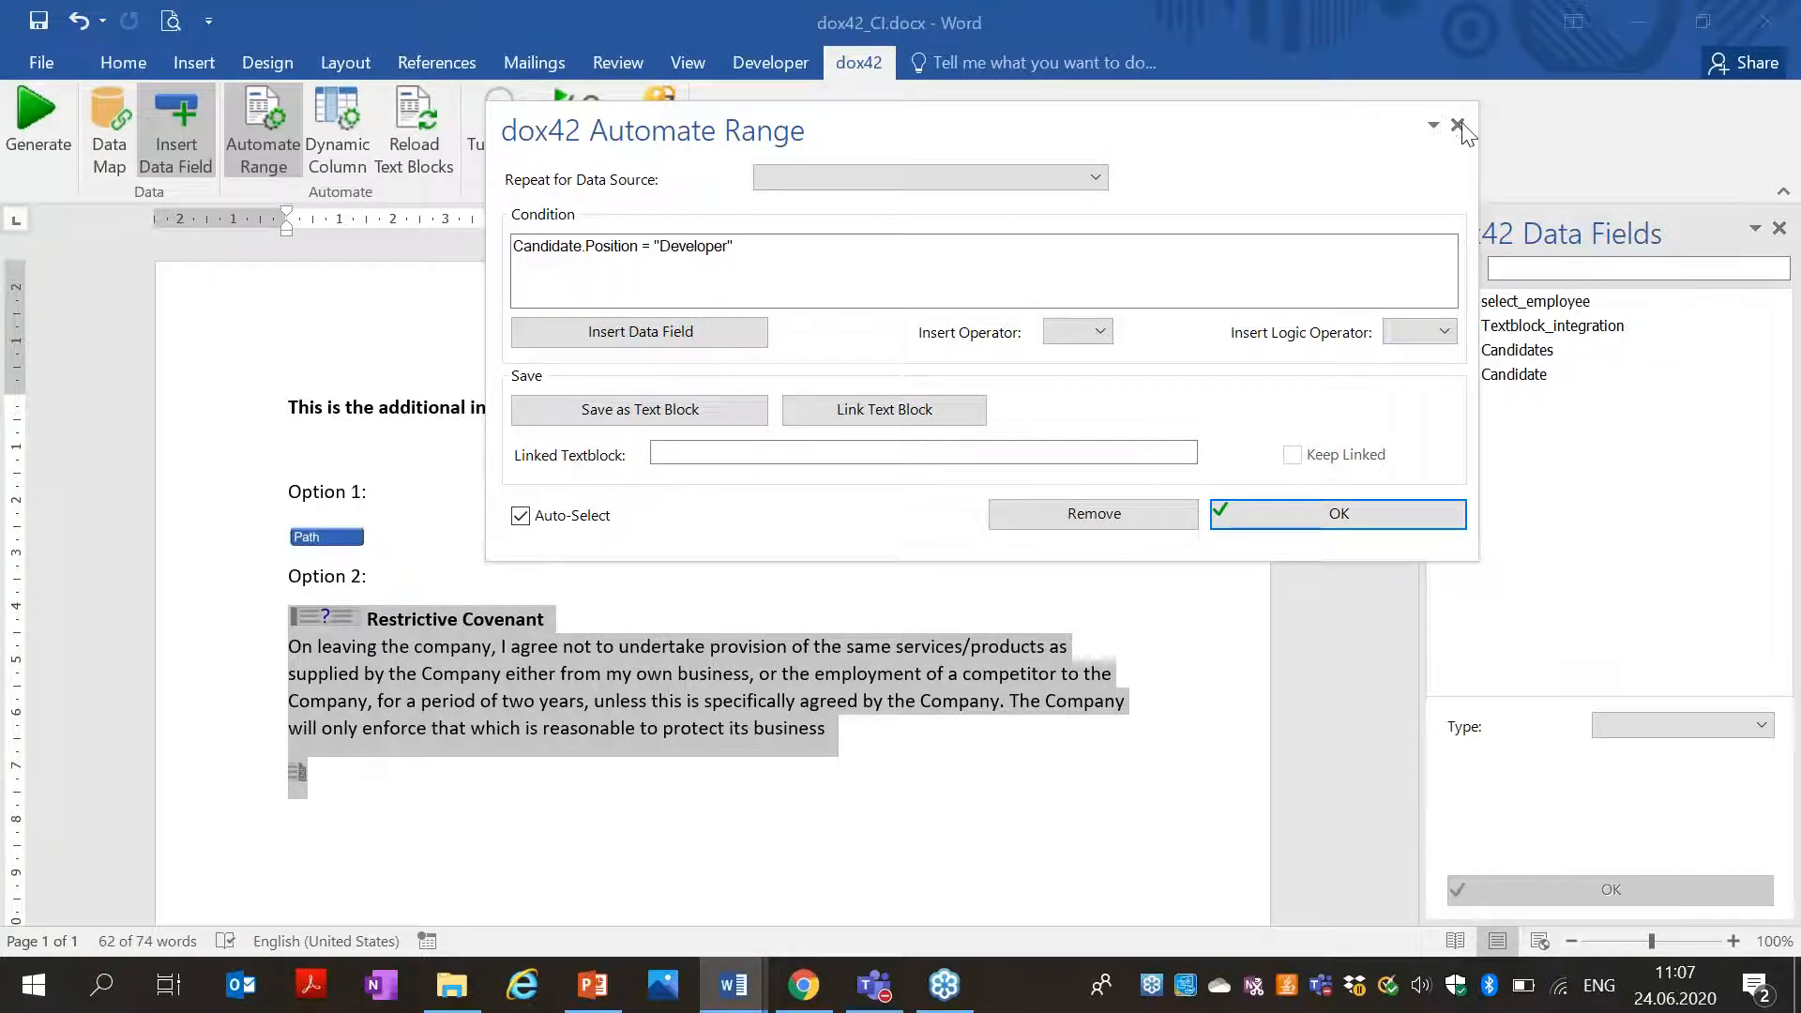
pyautogui.click(1457, 125)
pyautogui.click(536, 762)
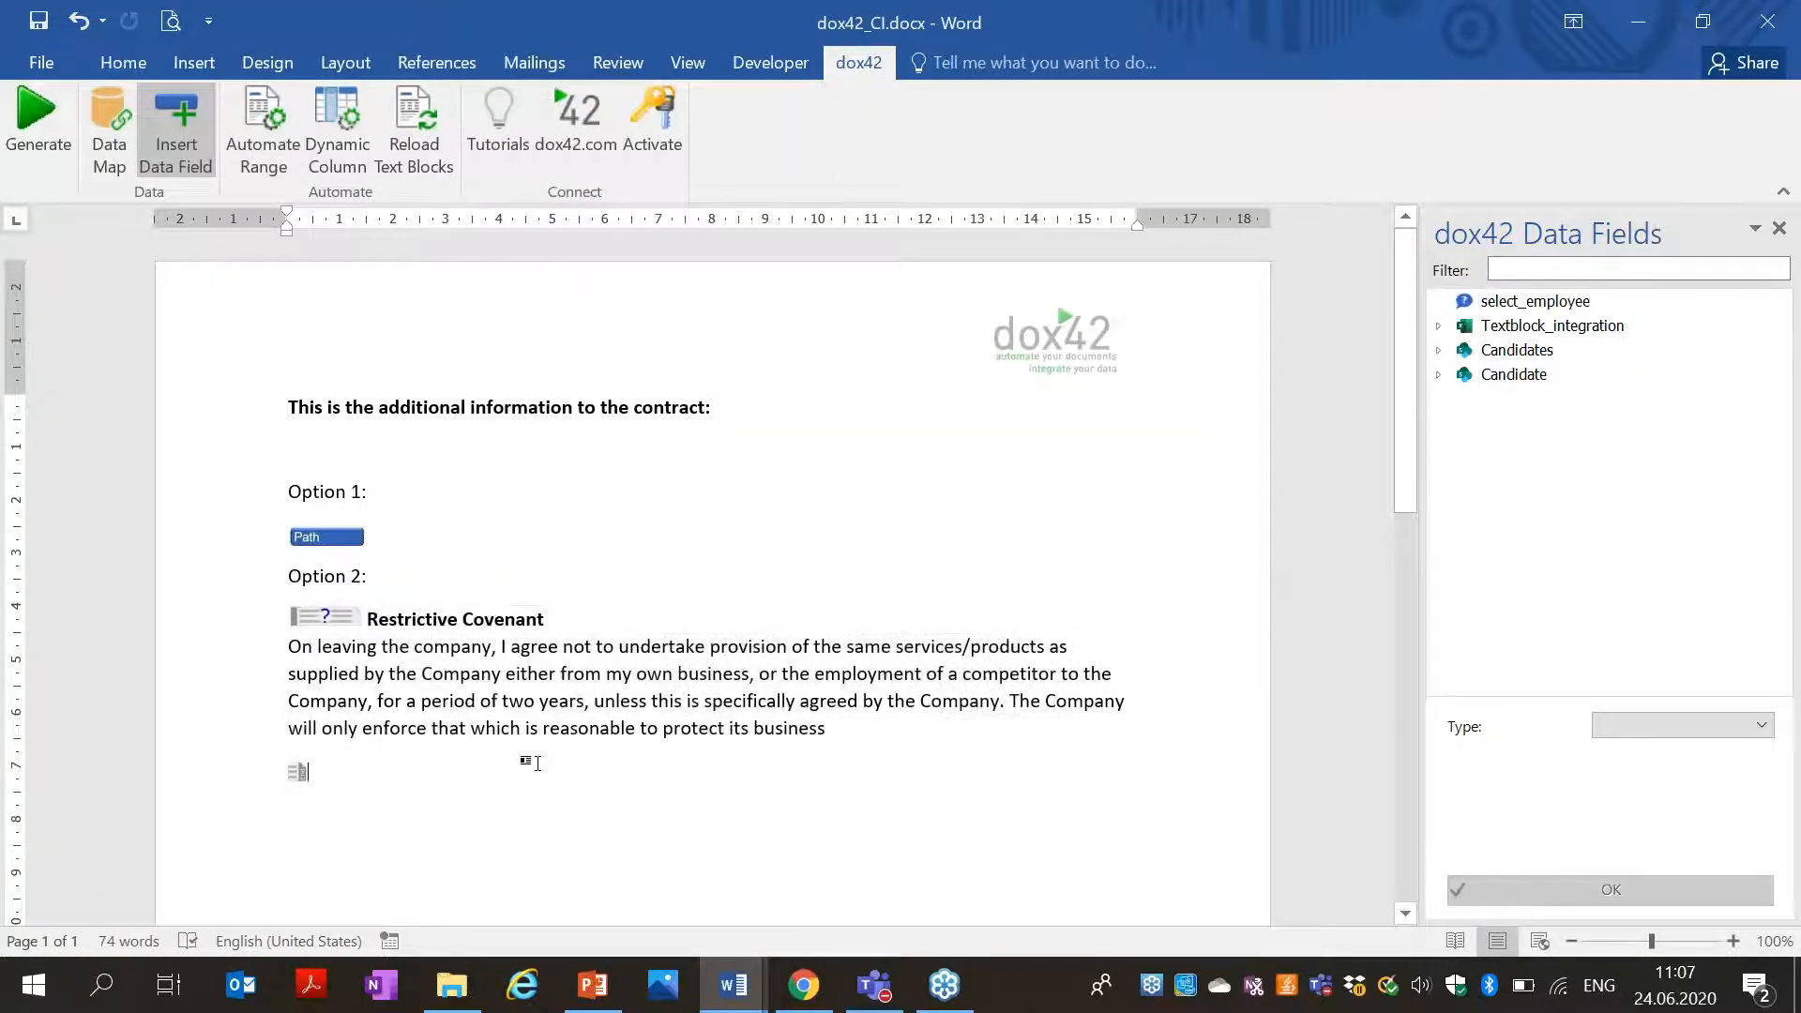
pyautogui.click(50, 157)
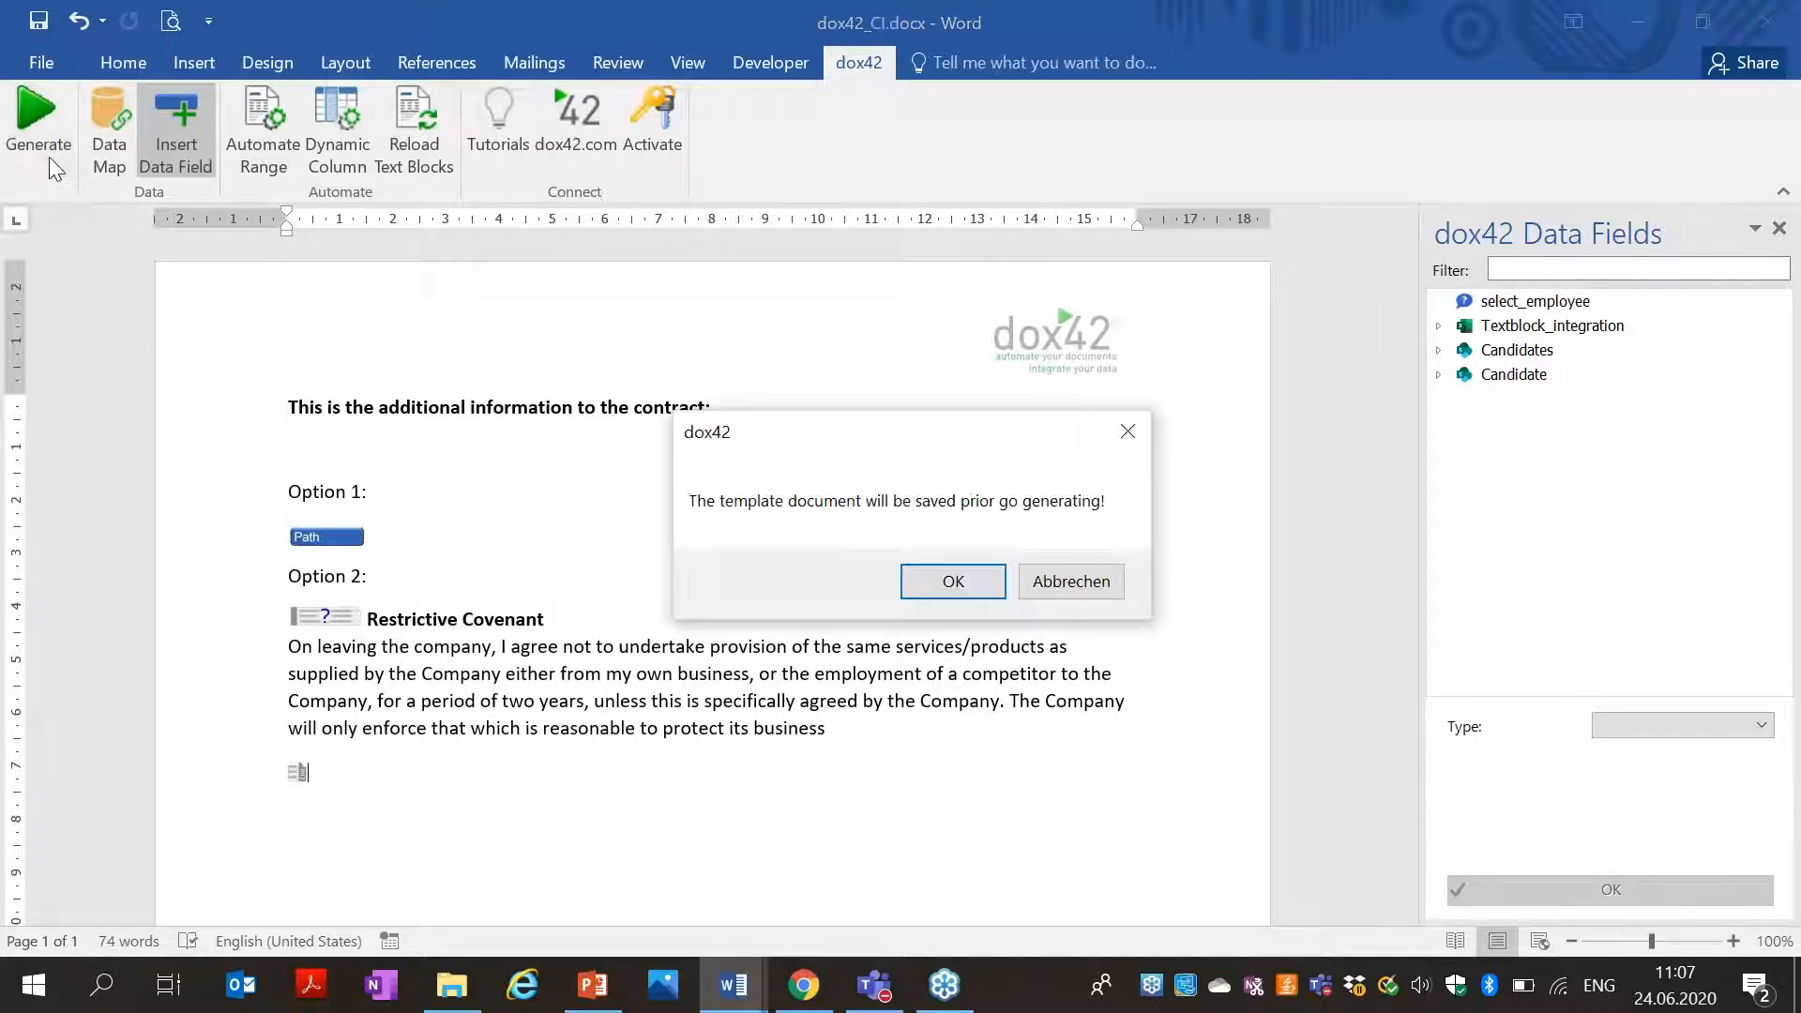
# Generate Document2 for the first employee, showing the covenant under both options, then discard it.
pyautogui.click(917, 576)
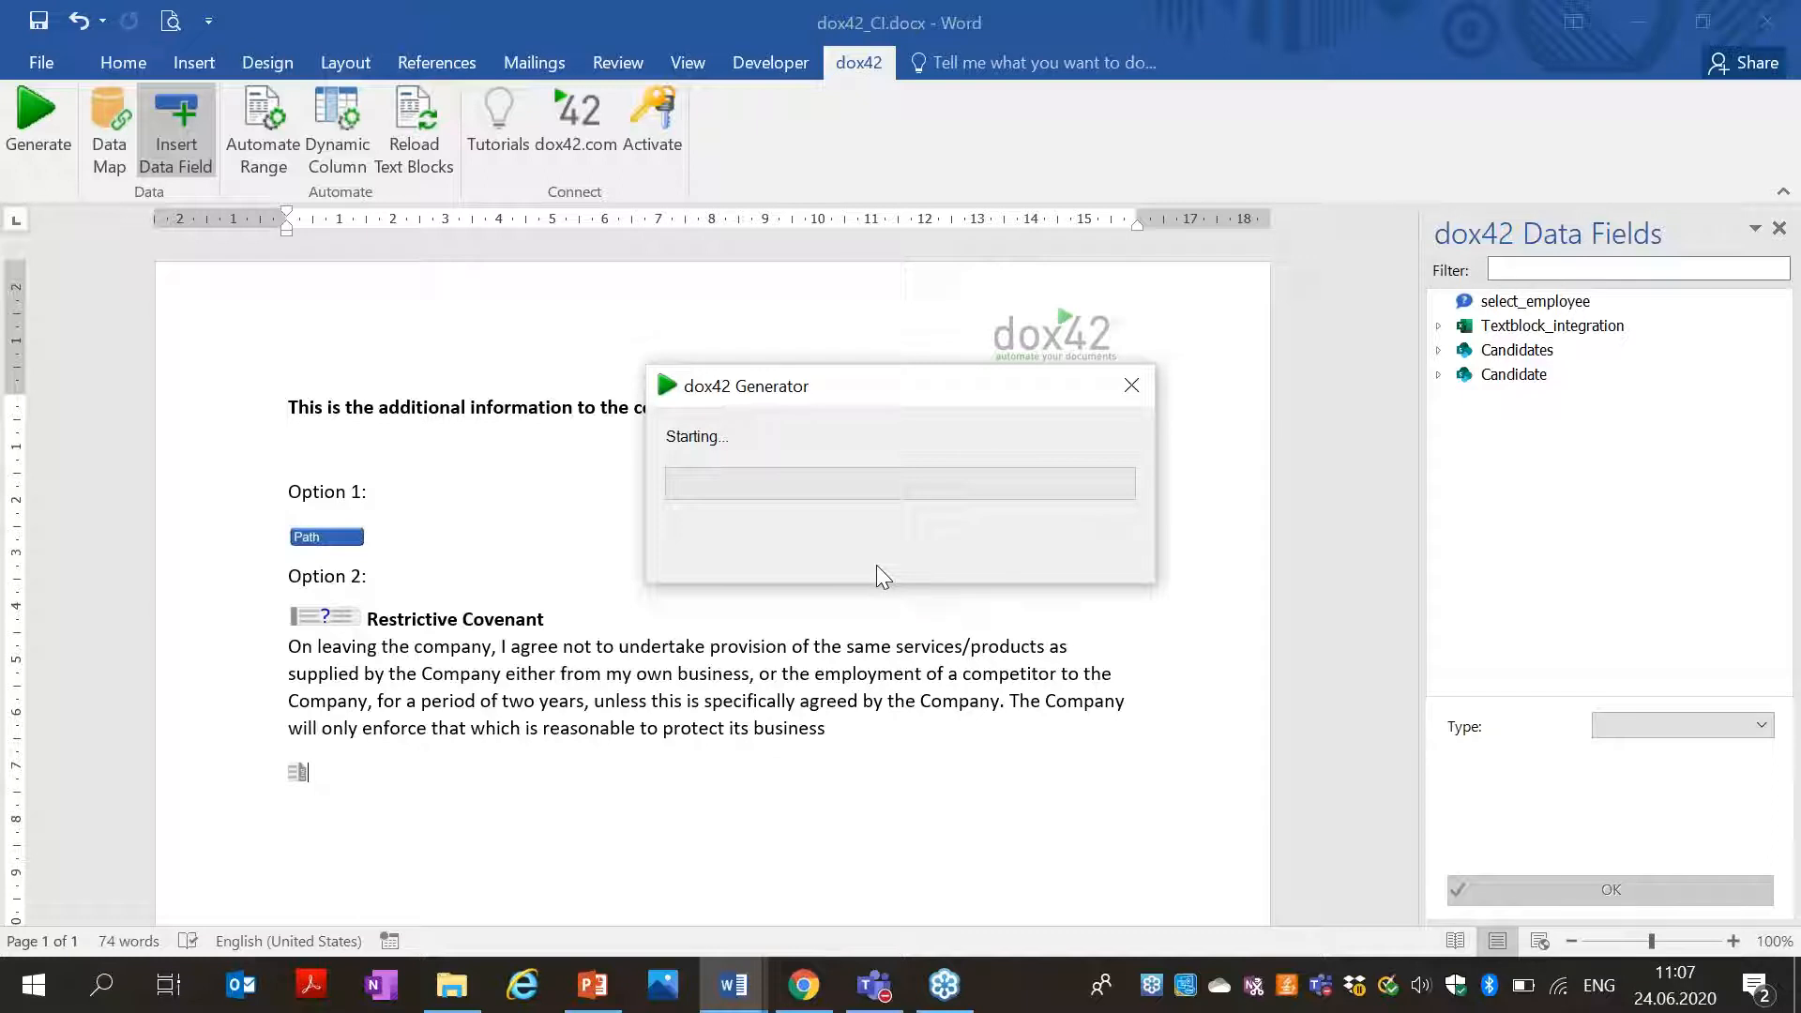
pyautogui.click(736, 477)
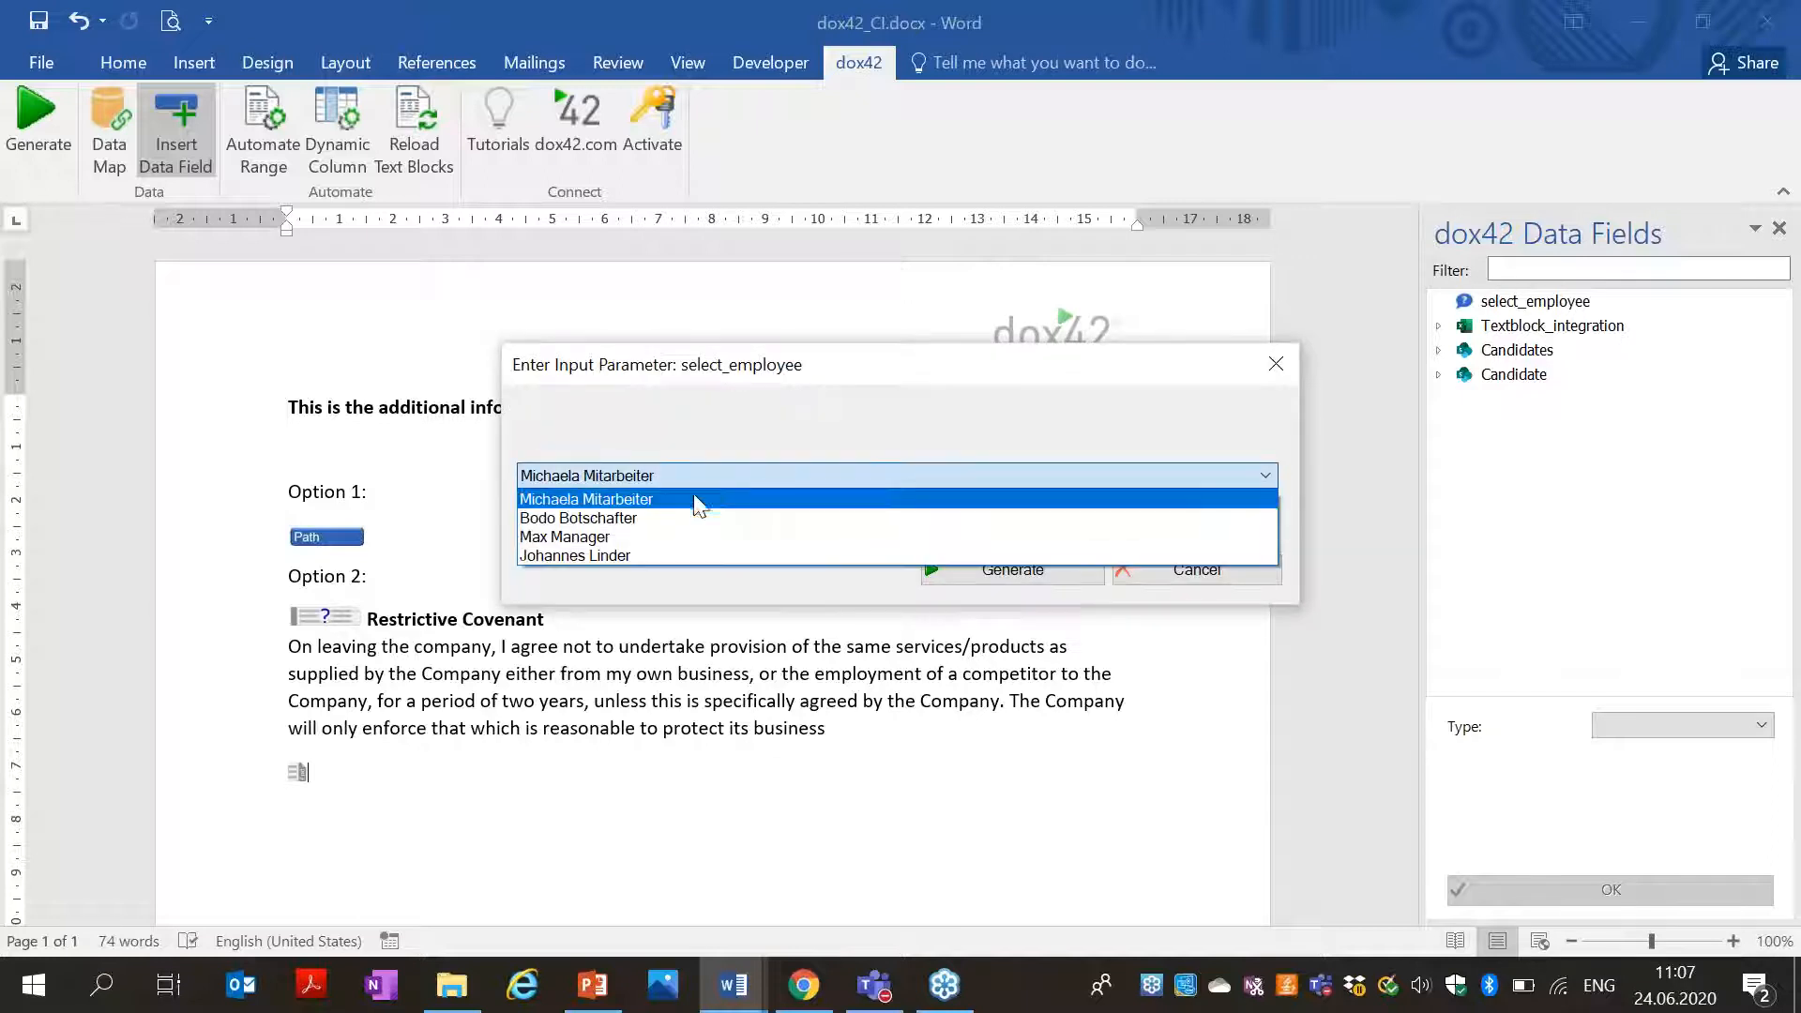
pyautogui.click(638, 498)
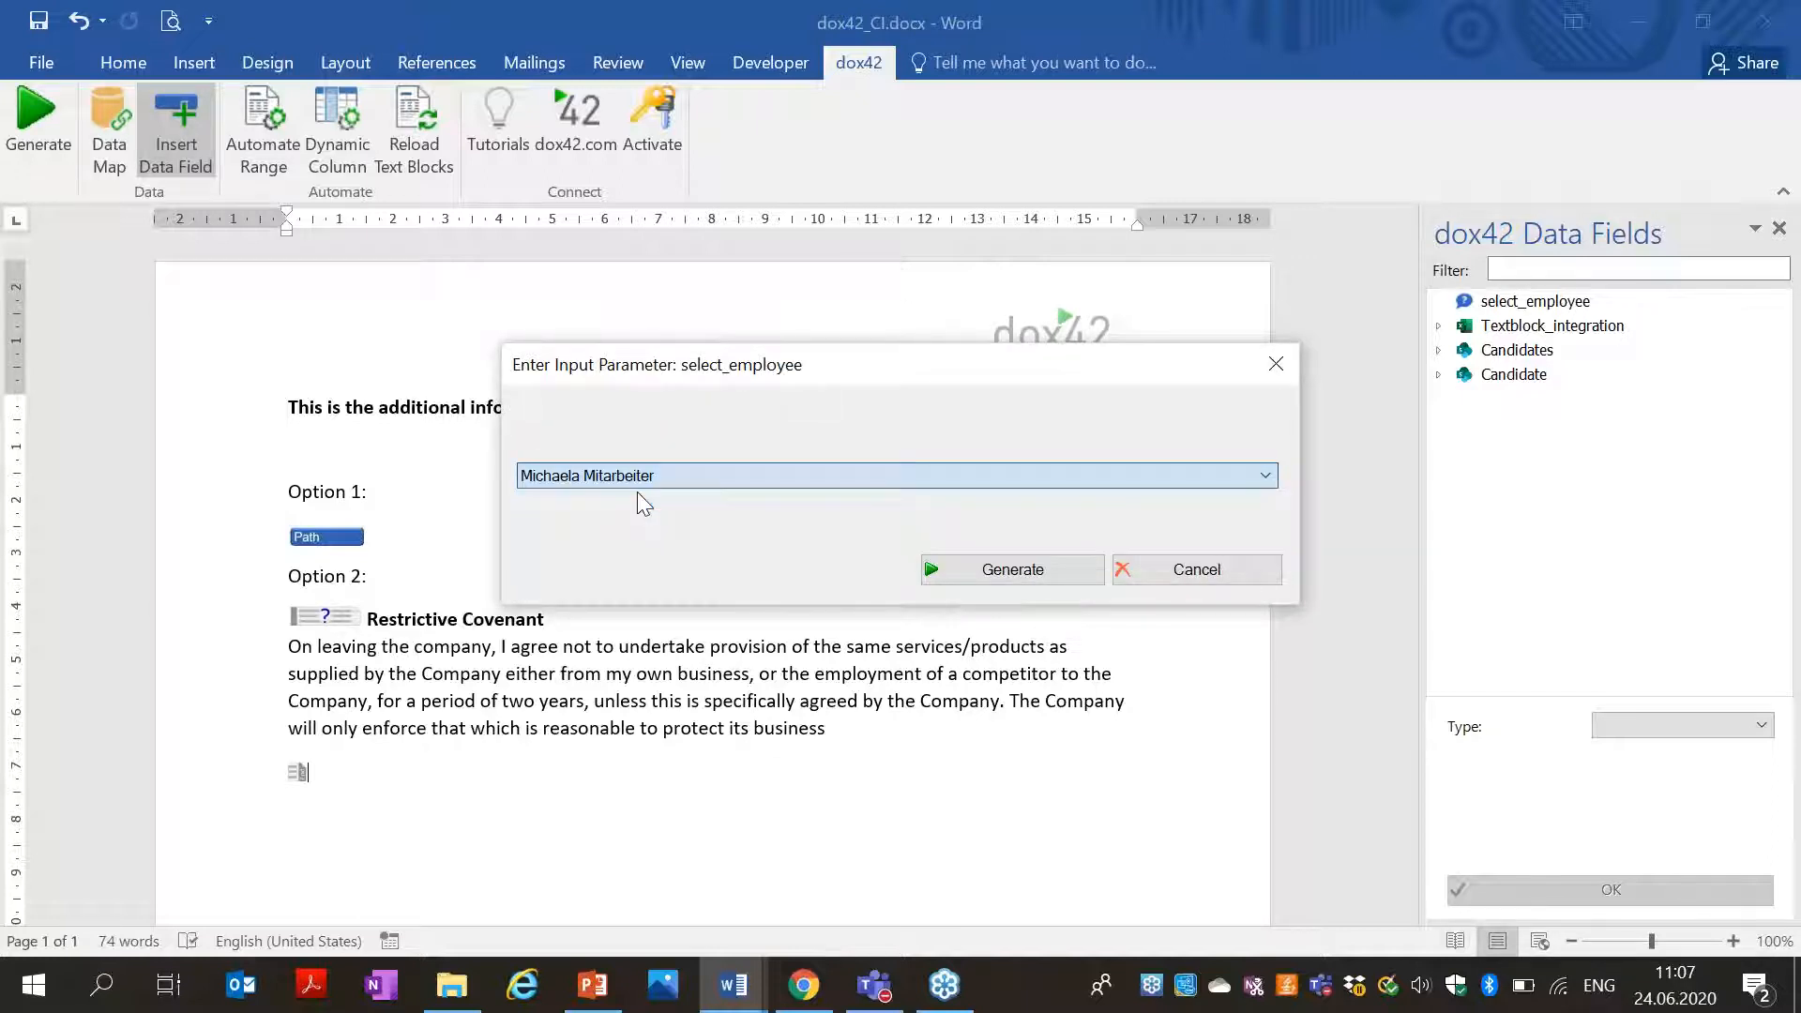
pyautogui.click(1008, 569)
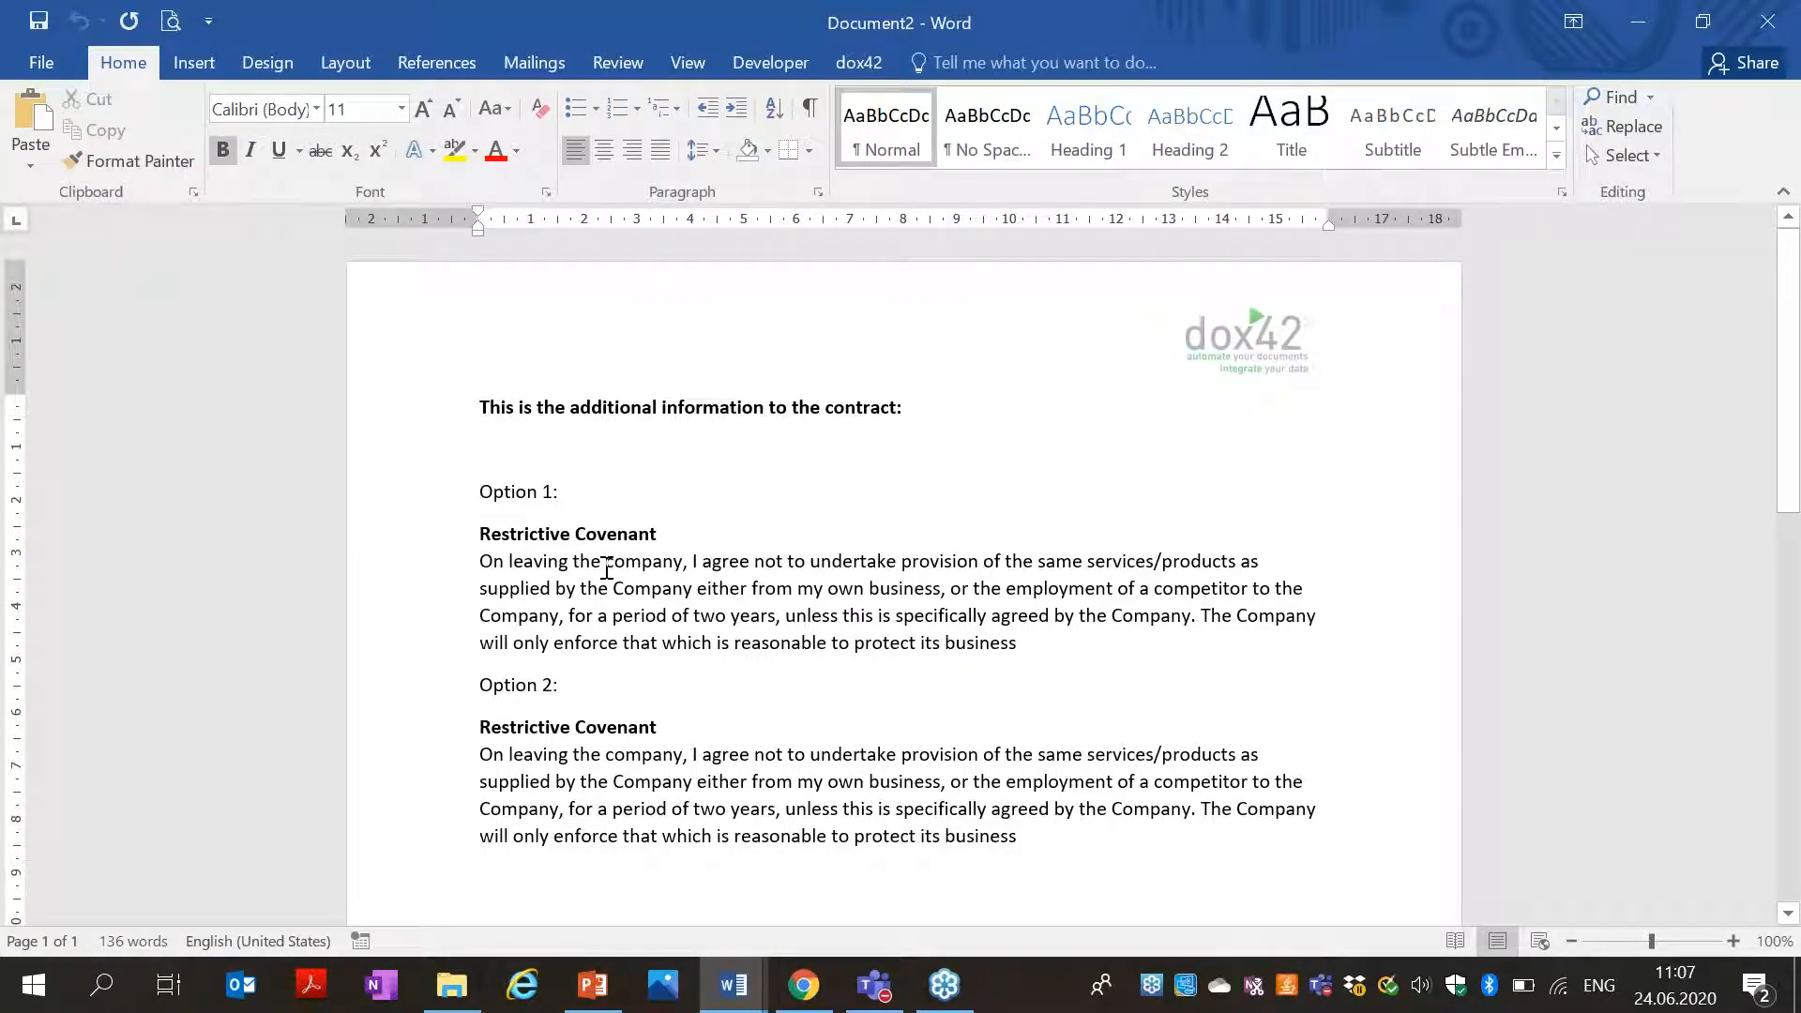
pyautogui.click(1767, 34)
pyautogui.click(899, 549)
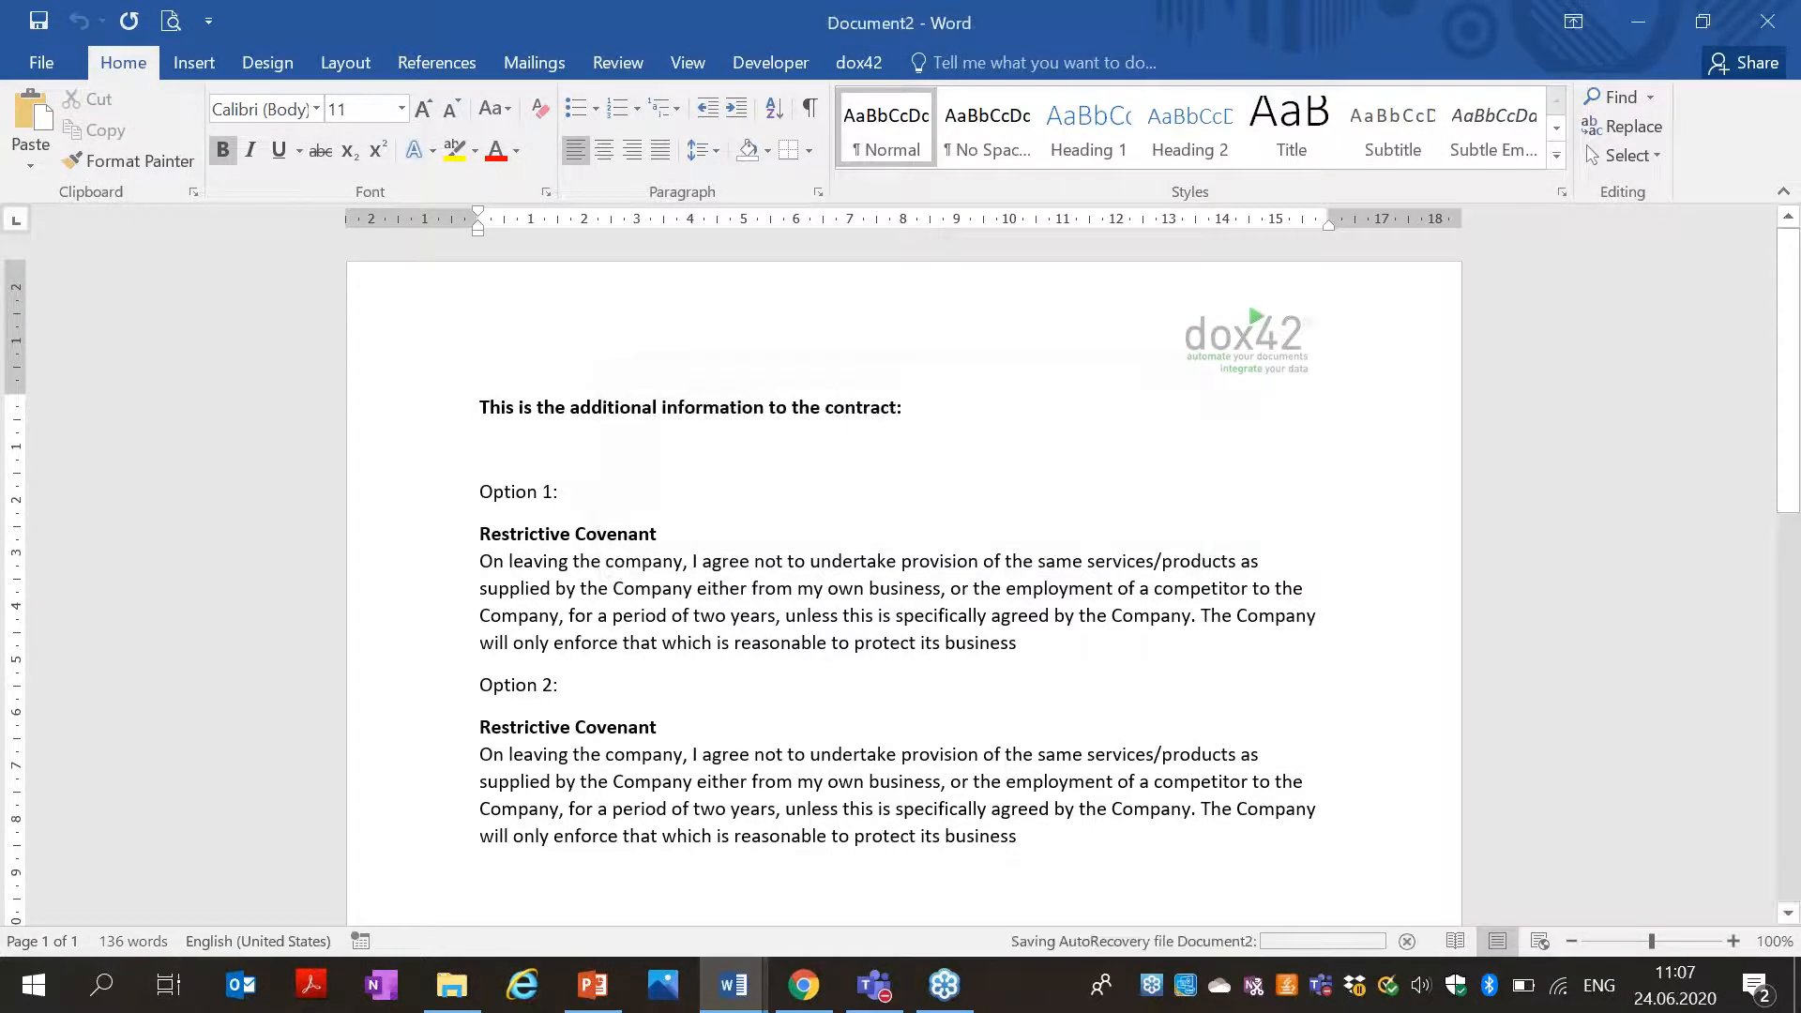
pyautogui.click(796, 1007)
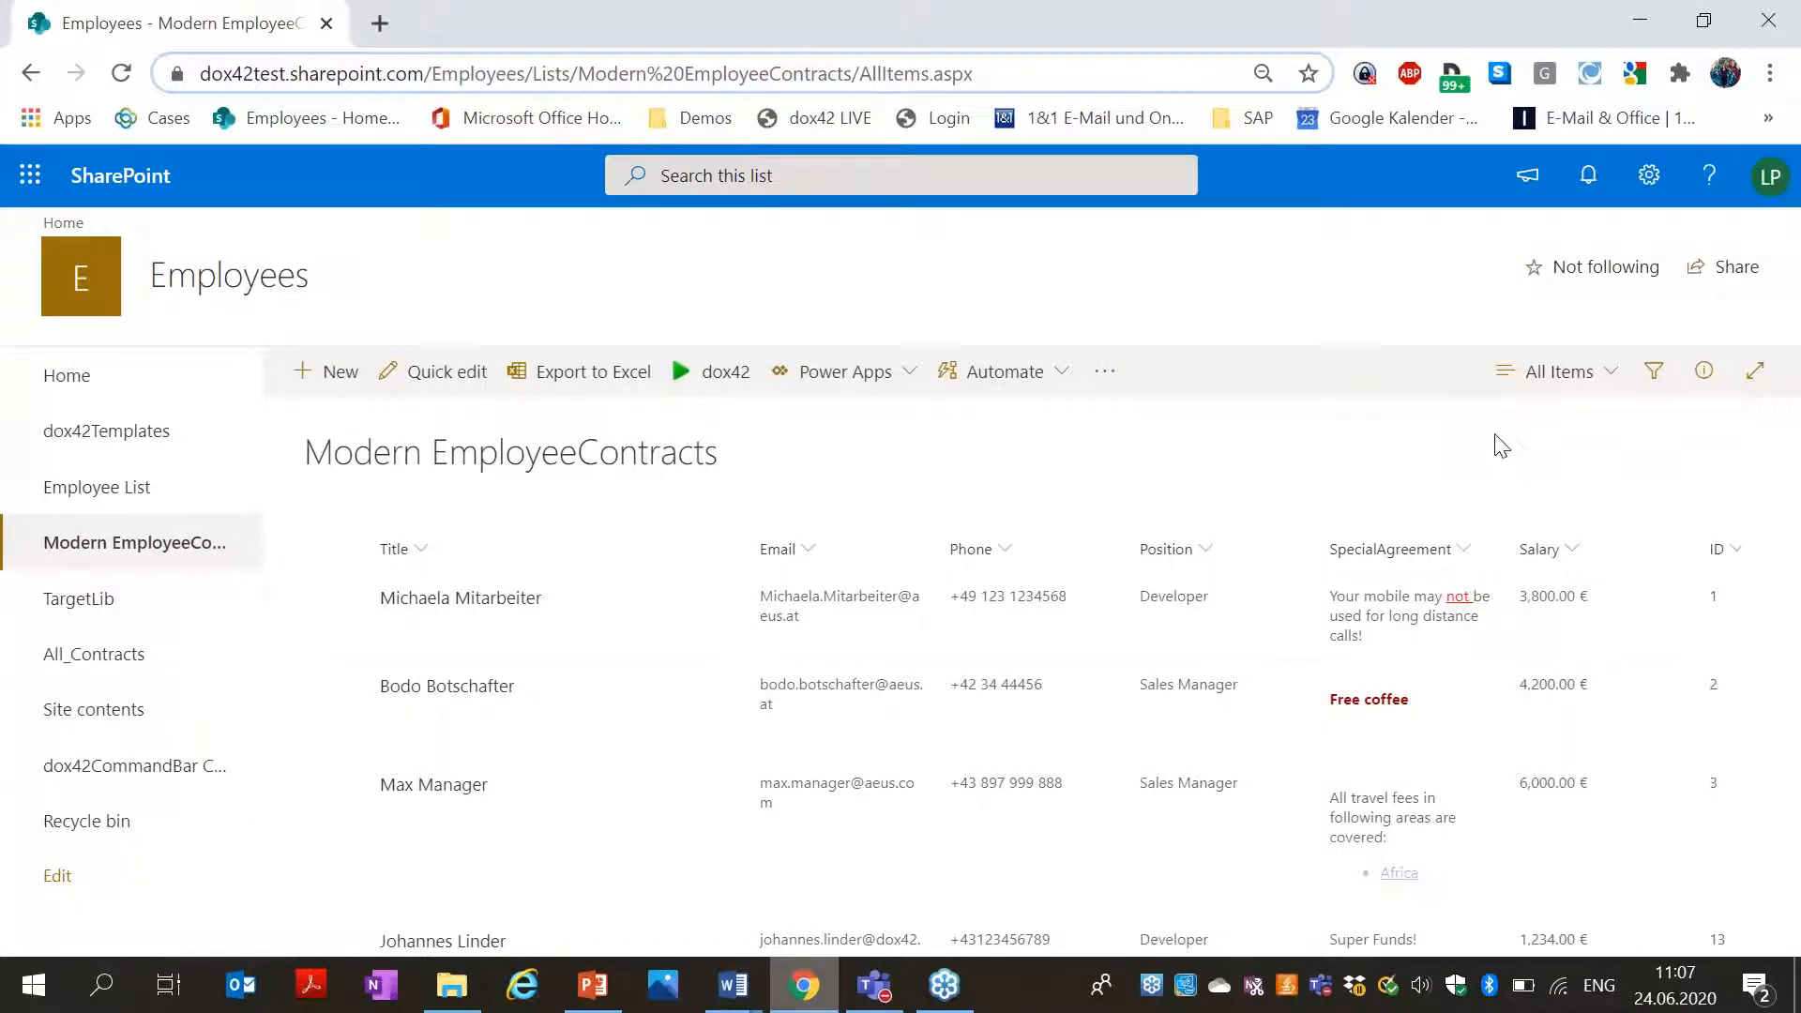
# Generate Document3 for the Sales Manager employee, confirm Option 2 is empty, and discard it.
pyautogui.click(1645, 25)
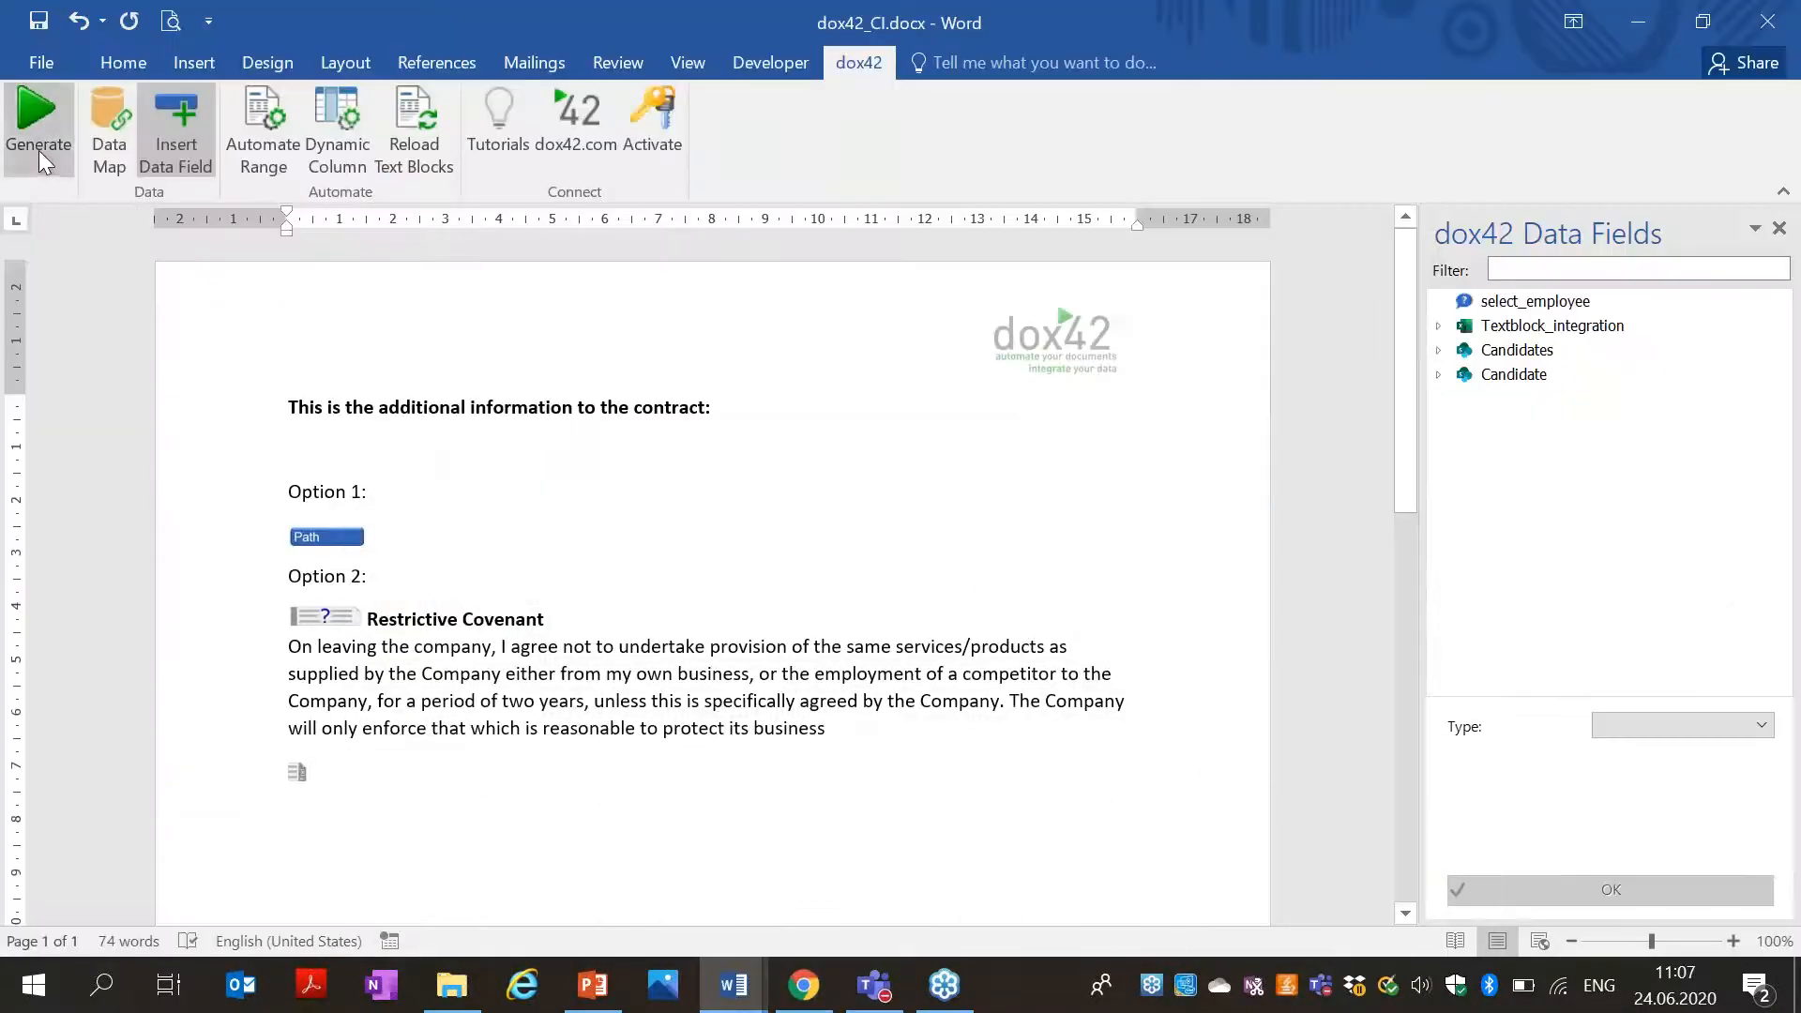
pyautogui.click(37, 122)
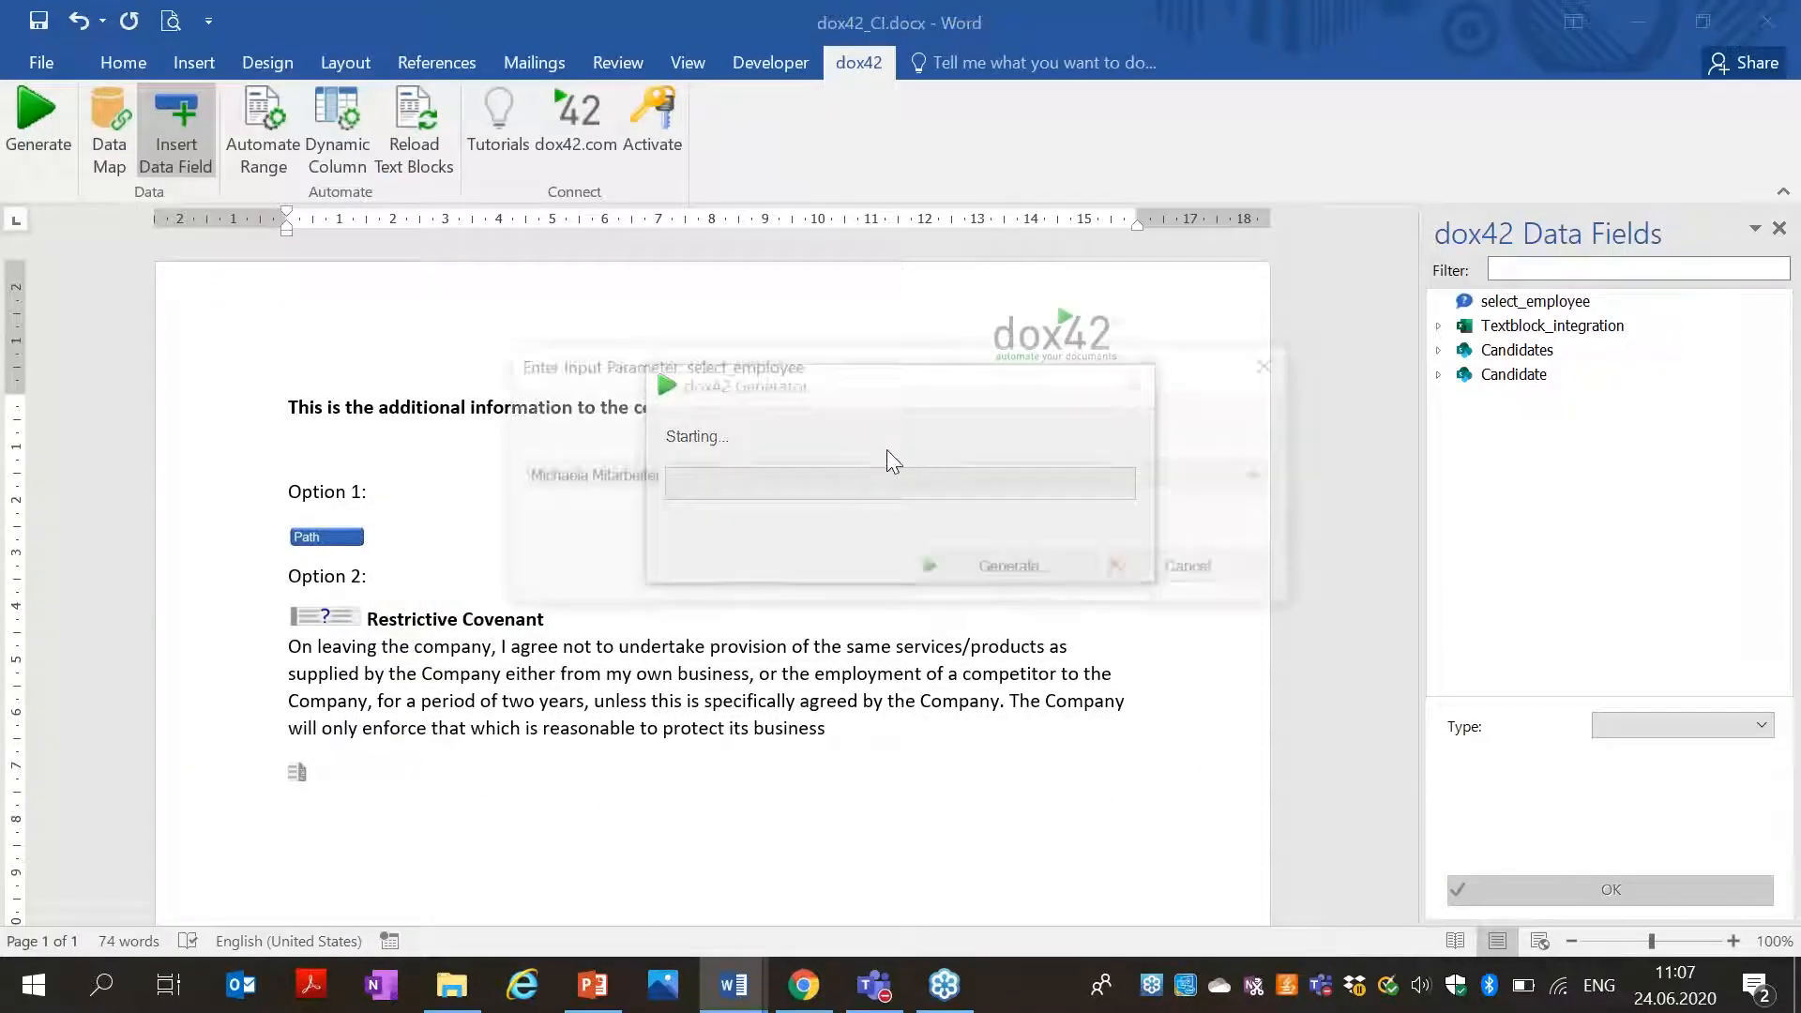
pyautogui.click(807, 476)
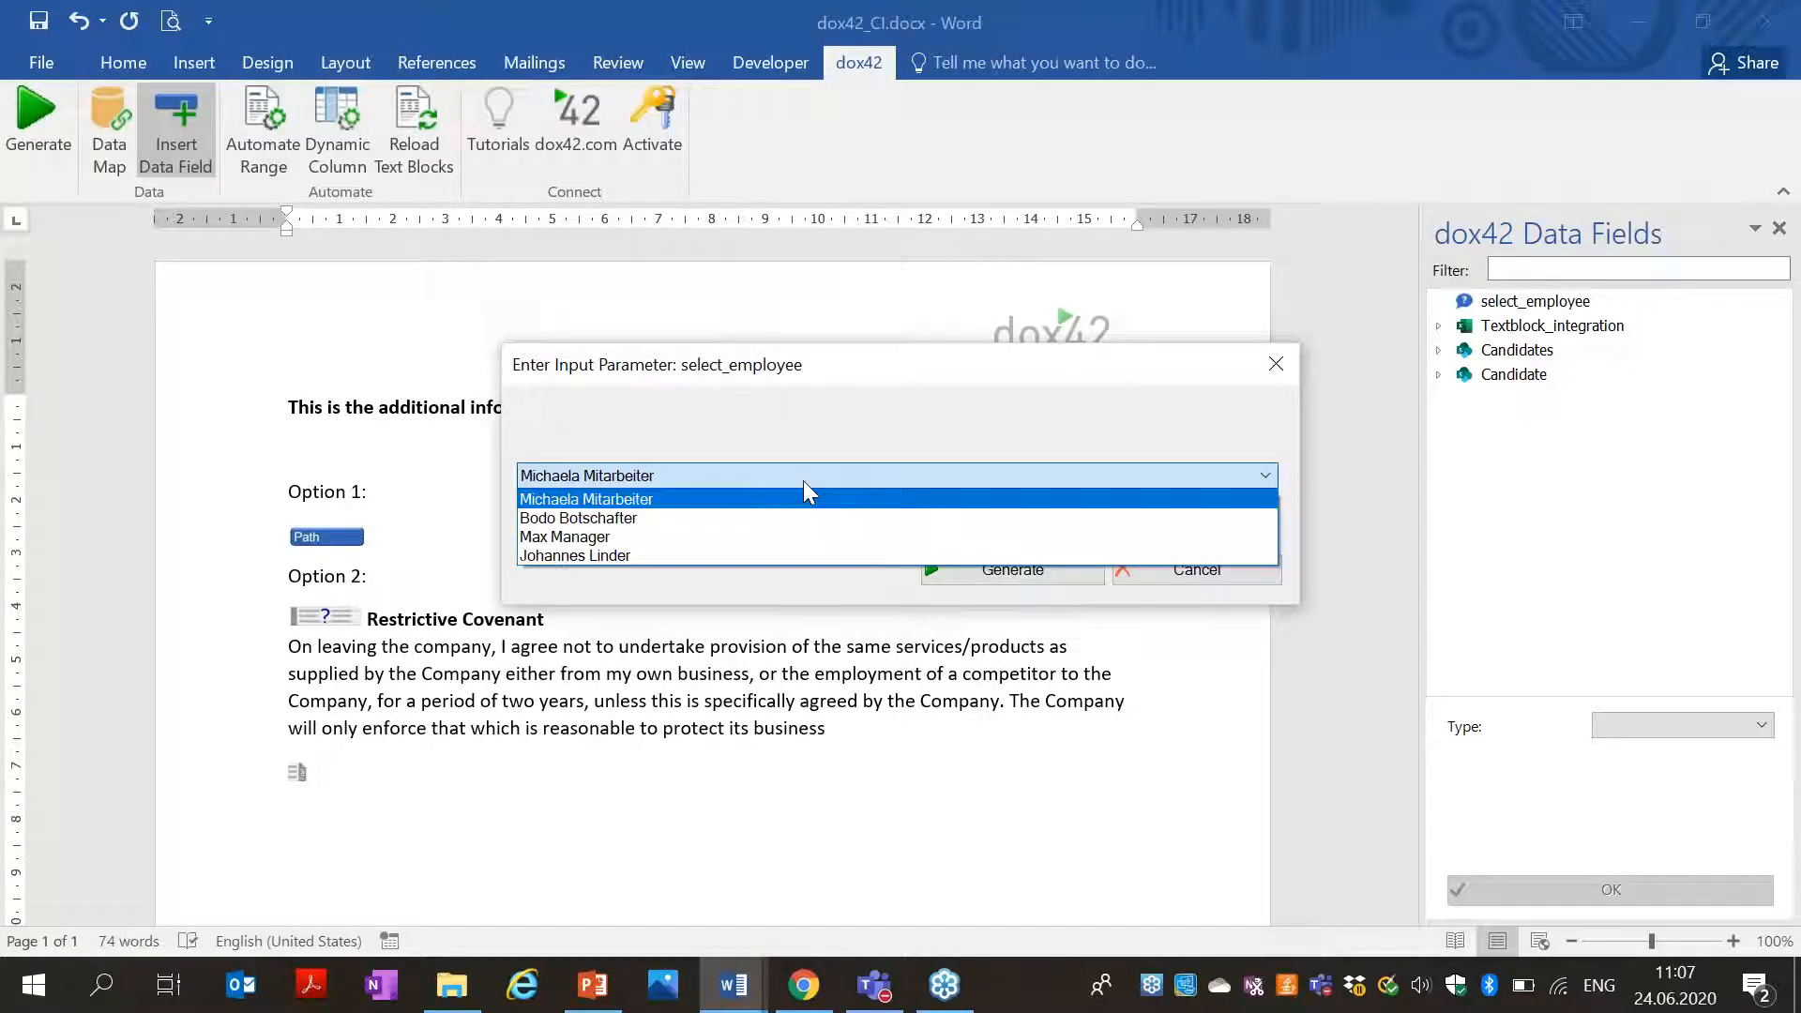
pyautogui.click(748, 518)
pyautogui.click(1009, 569)
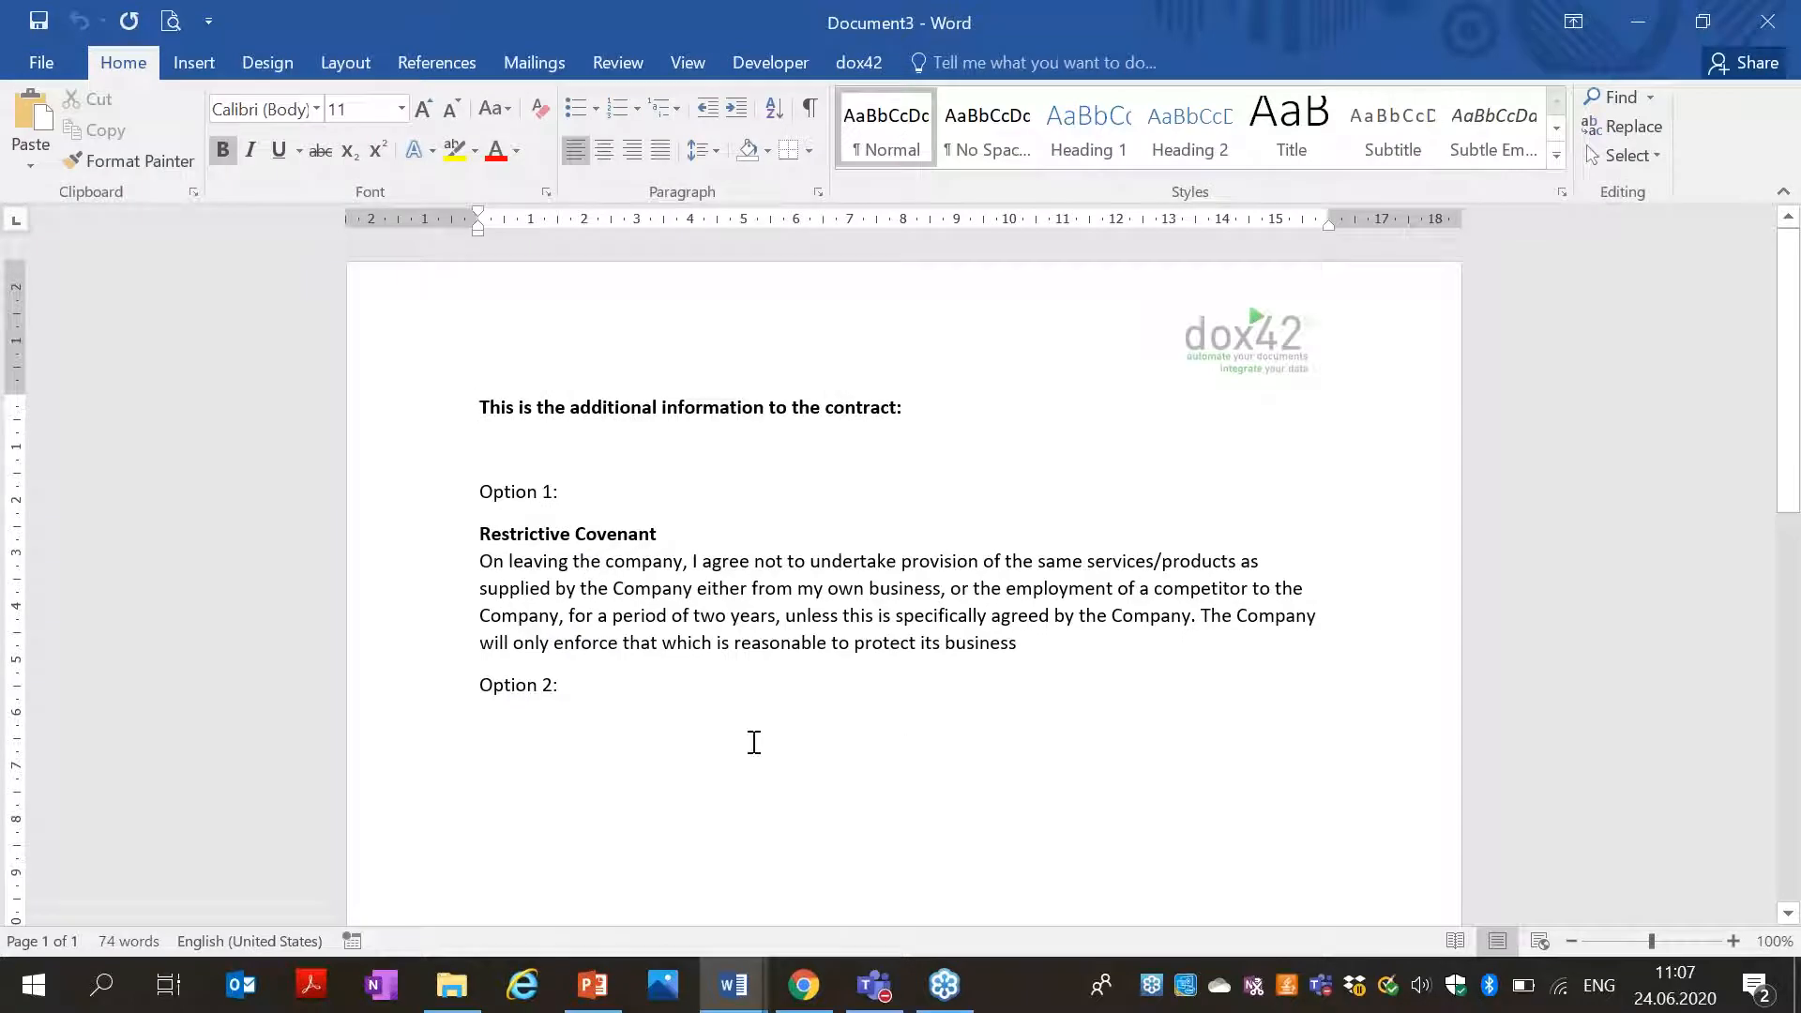
pyautogui.hotkey('ctrl', 'End')
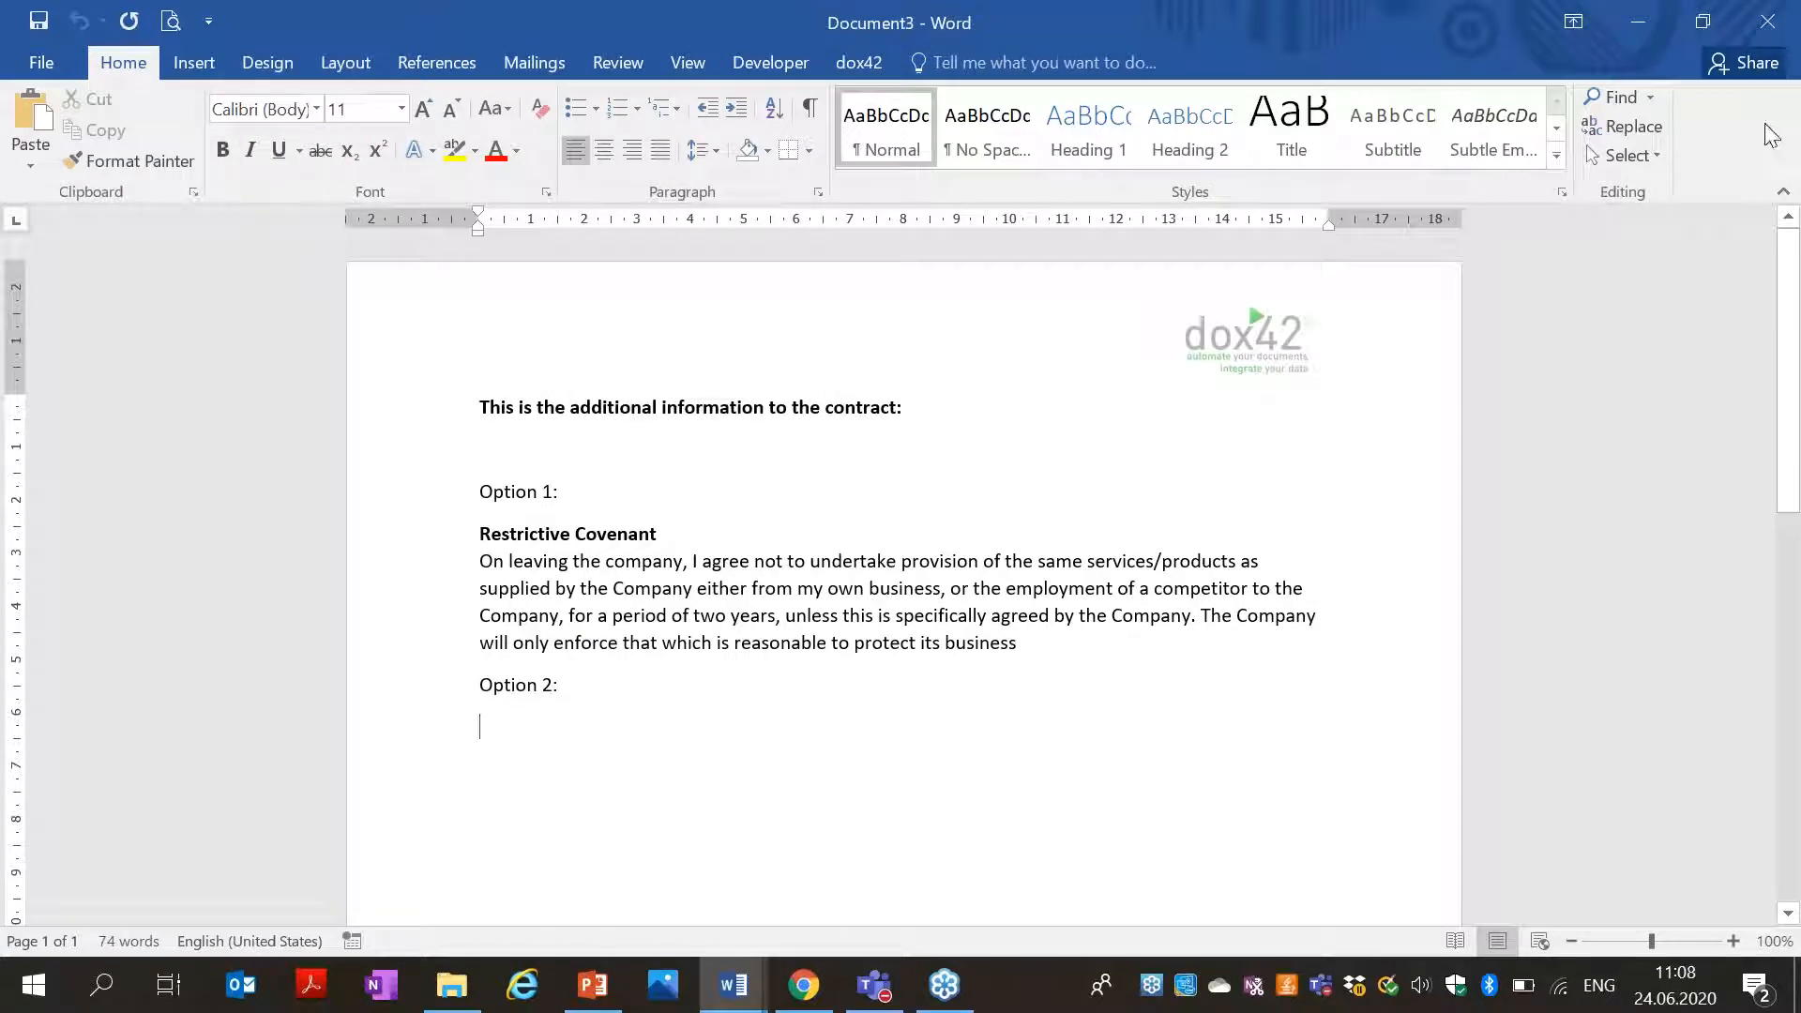
pyautogui.click(1767, 21)
pyautogui.click(898, 560)
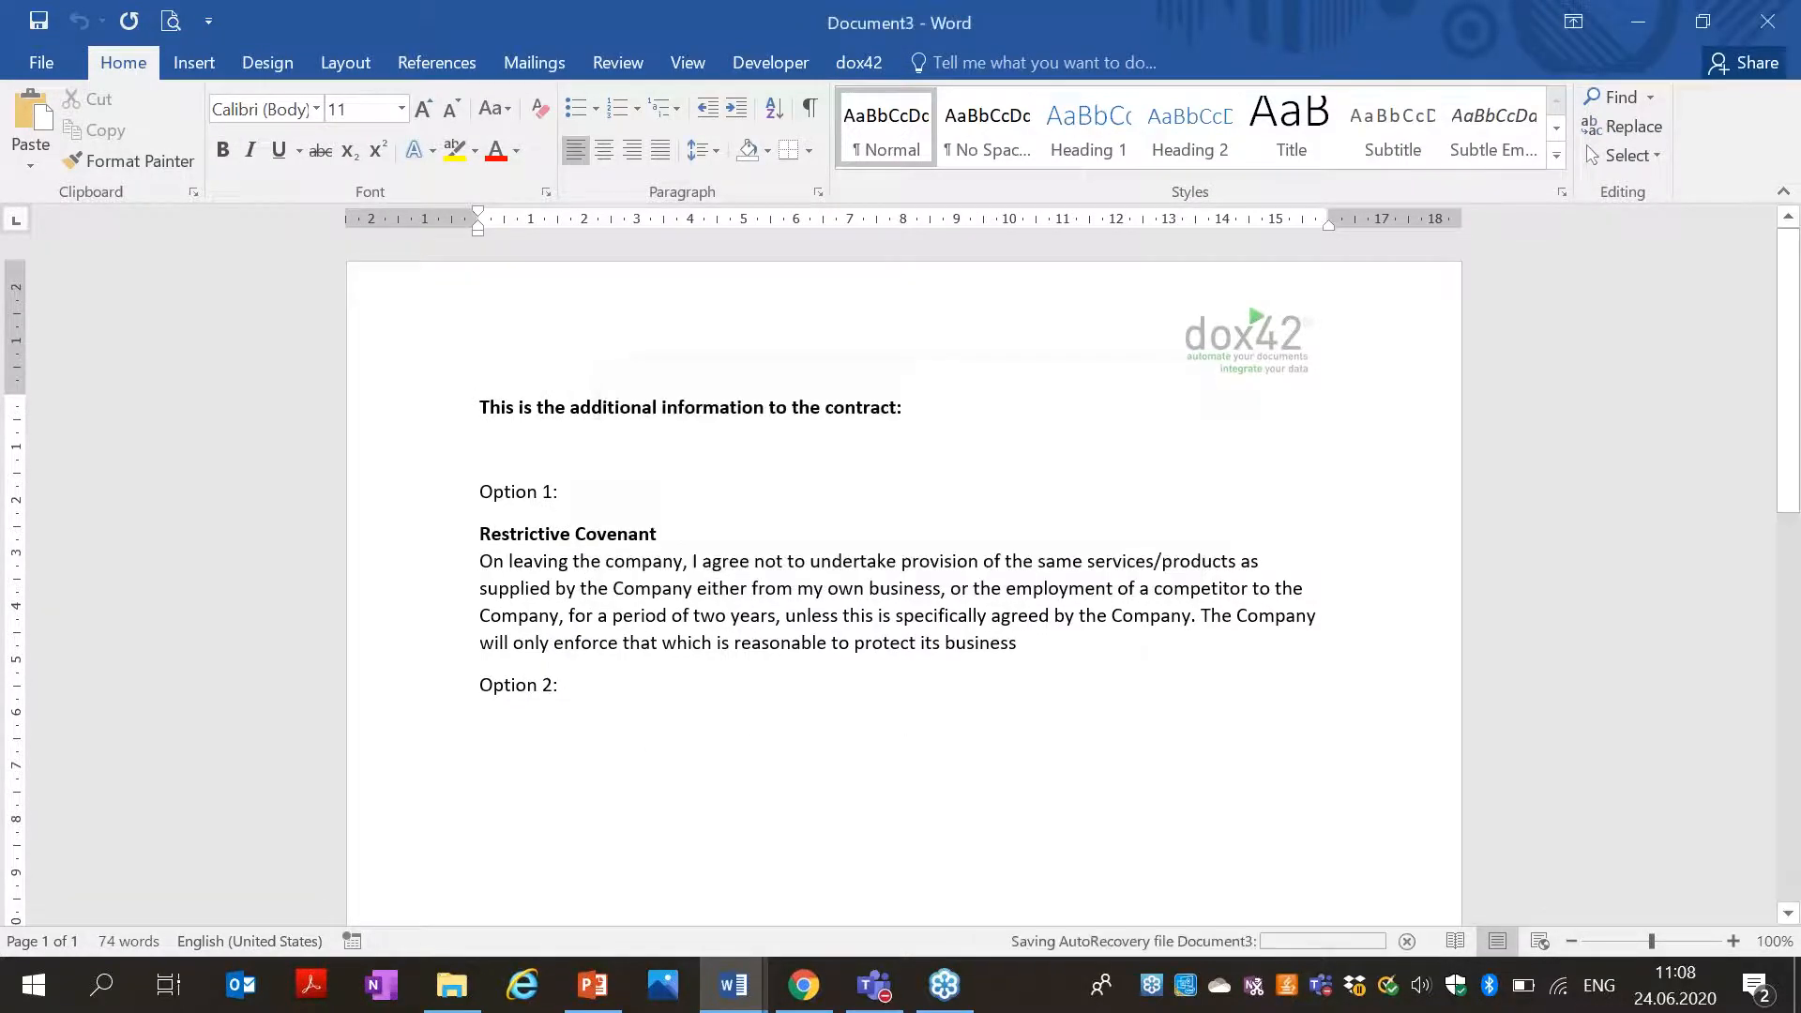
# Start the Option 3 line and link it to textblocks\RestrictiveCovenant.docx as a text block.
pyautogui.write('Option 3:')
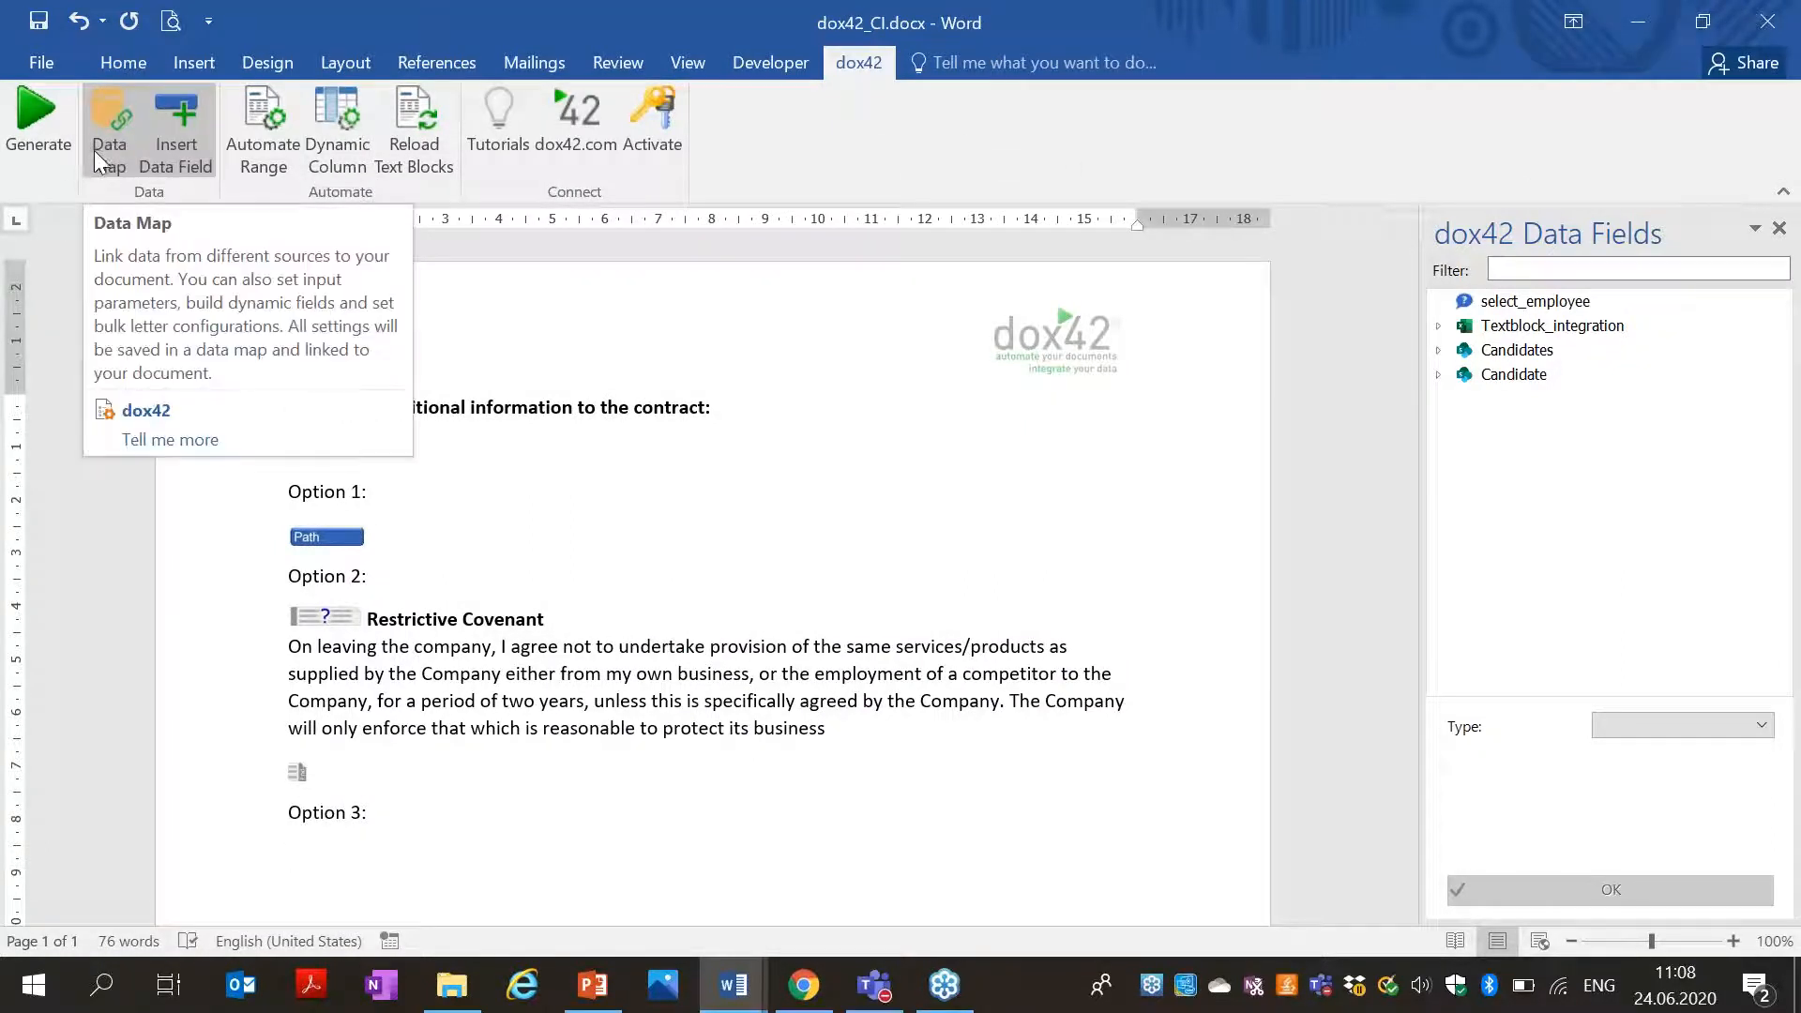
pyautogui.click(283, 122)
pyautogui.click(820, 453)
pyautogui.click(956, 418)
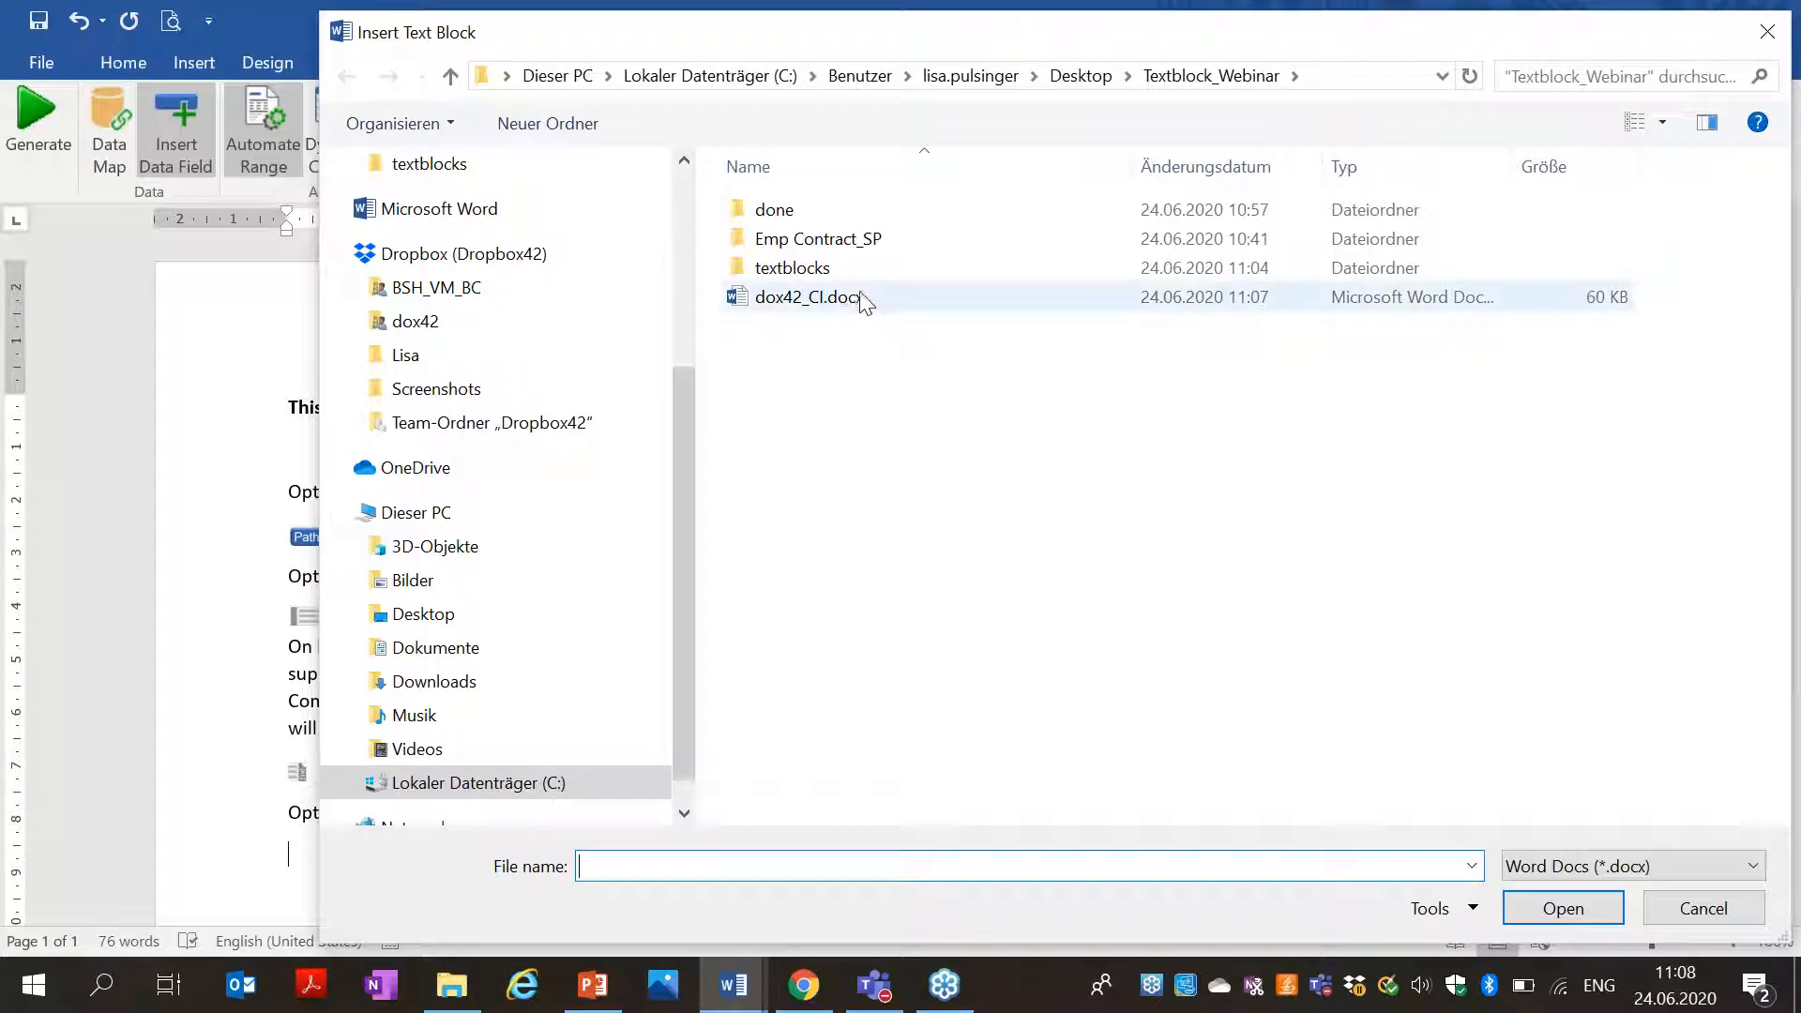
pyautogui.doubleClick(846, 276)
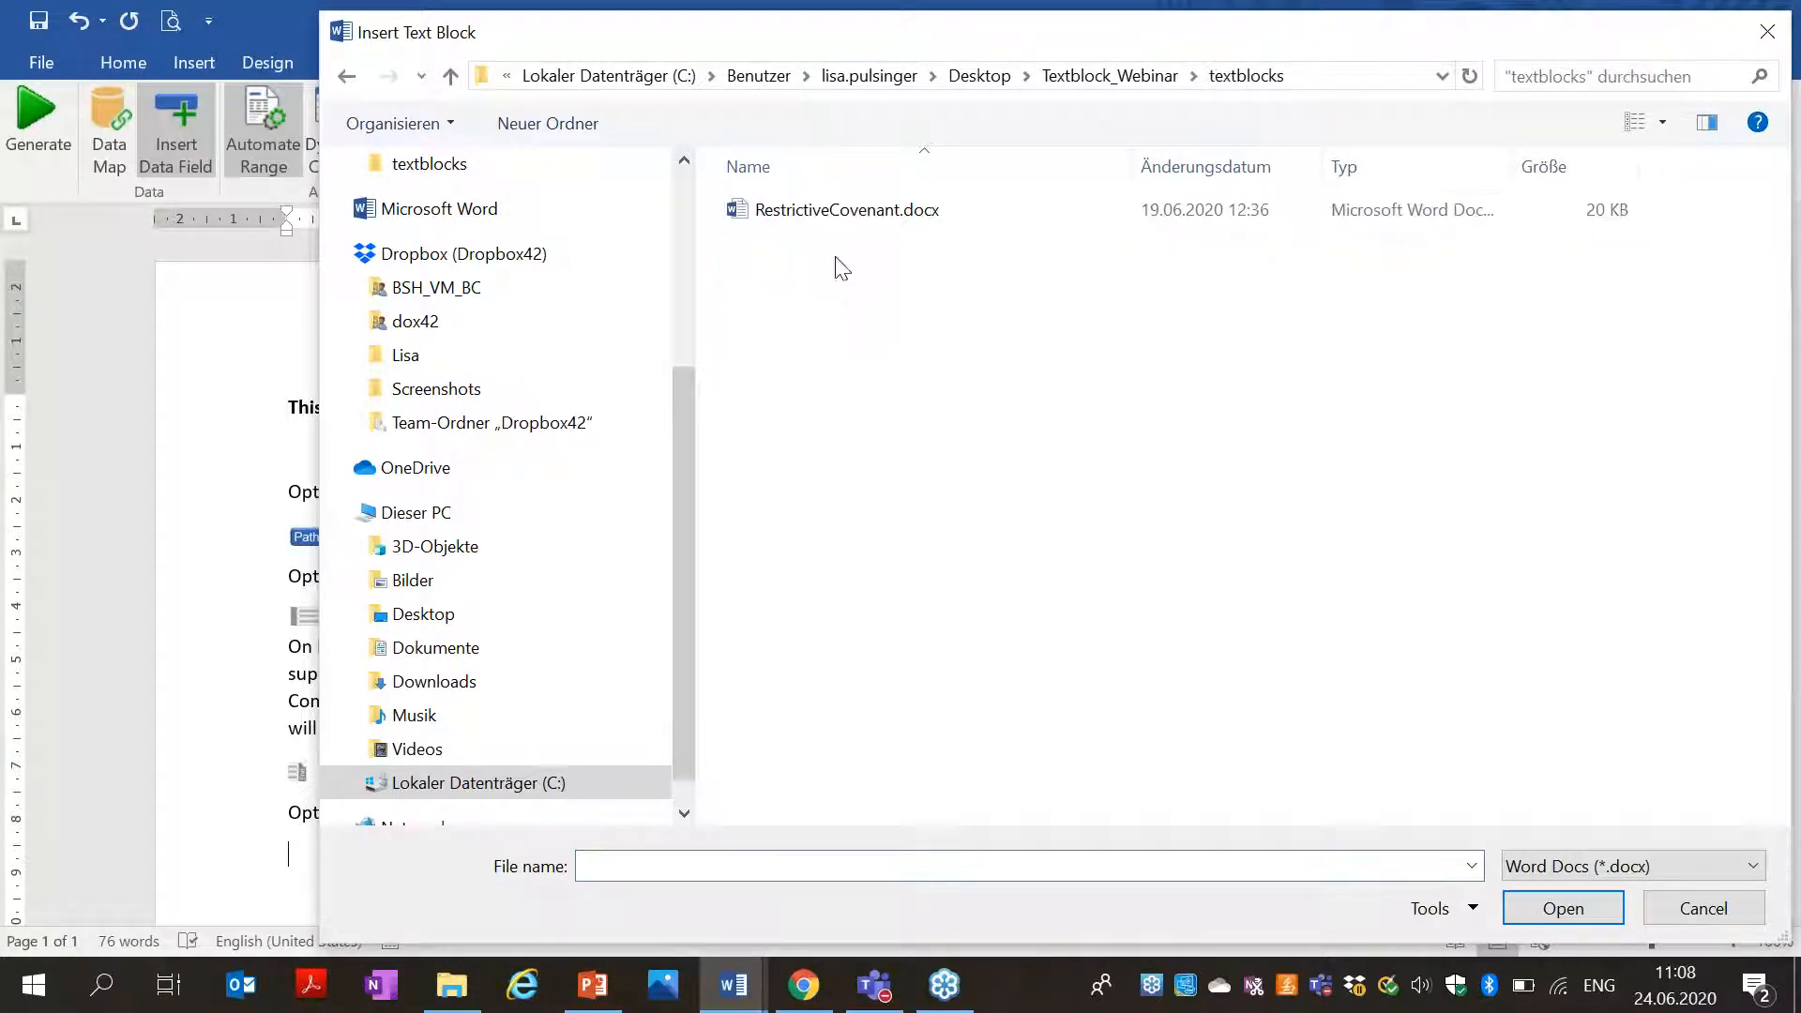
pyautogui.click(820, 221)
pyautogui.click(1549, 915)
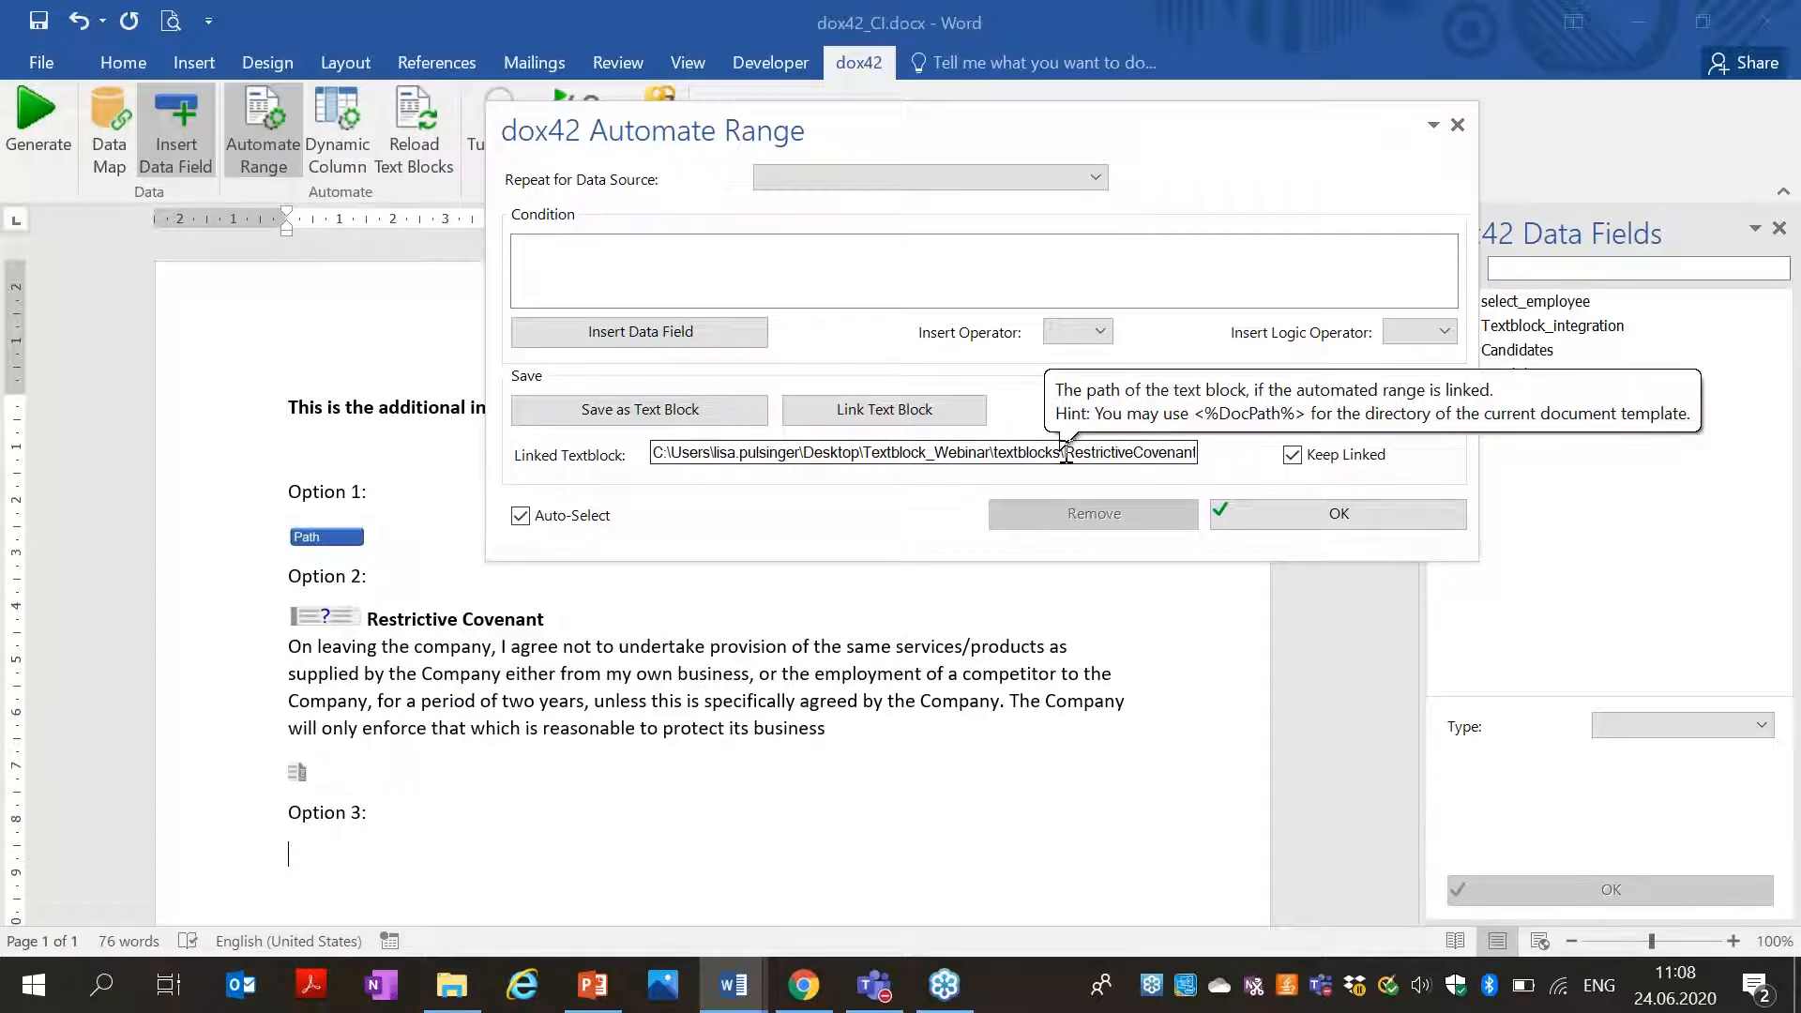
# Replace the absolute folder prefix of the linked text block path with <%docpath%>.
pyautogui.click(1066, 454)
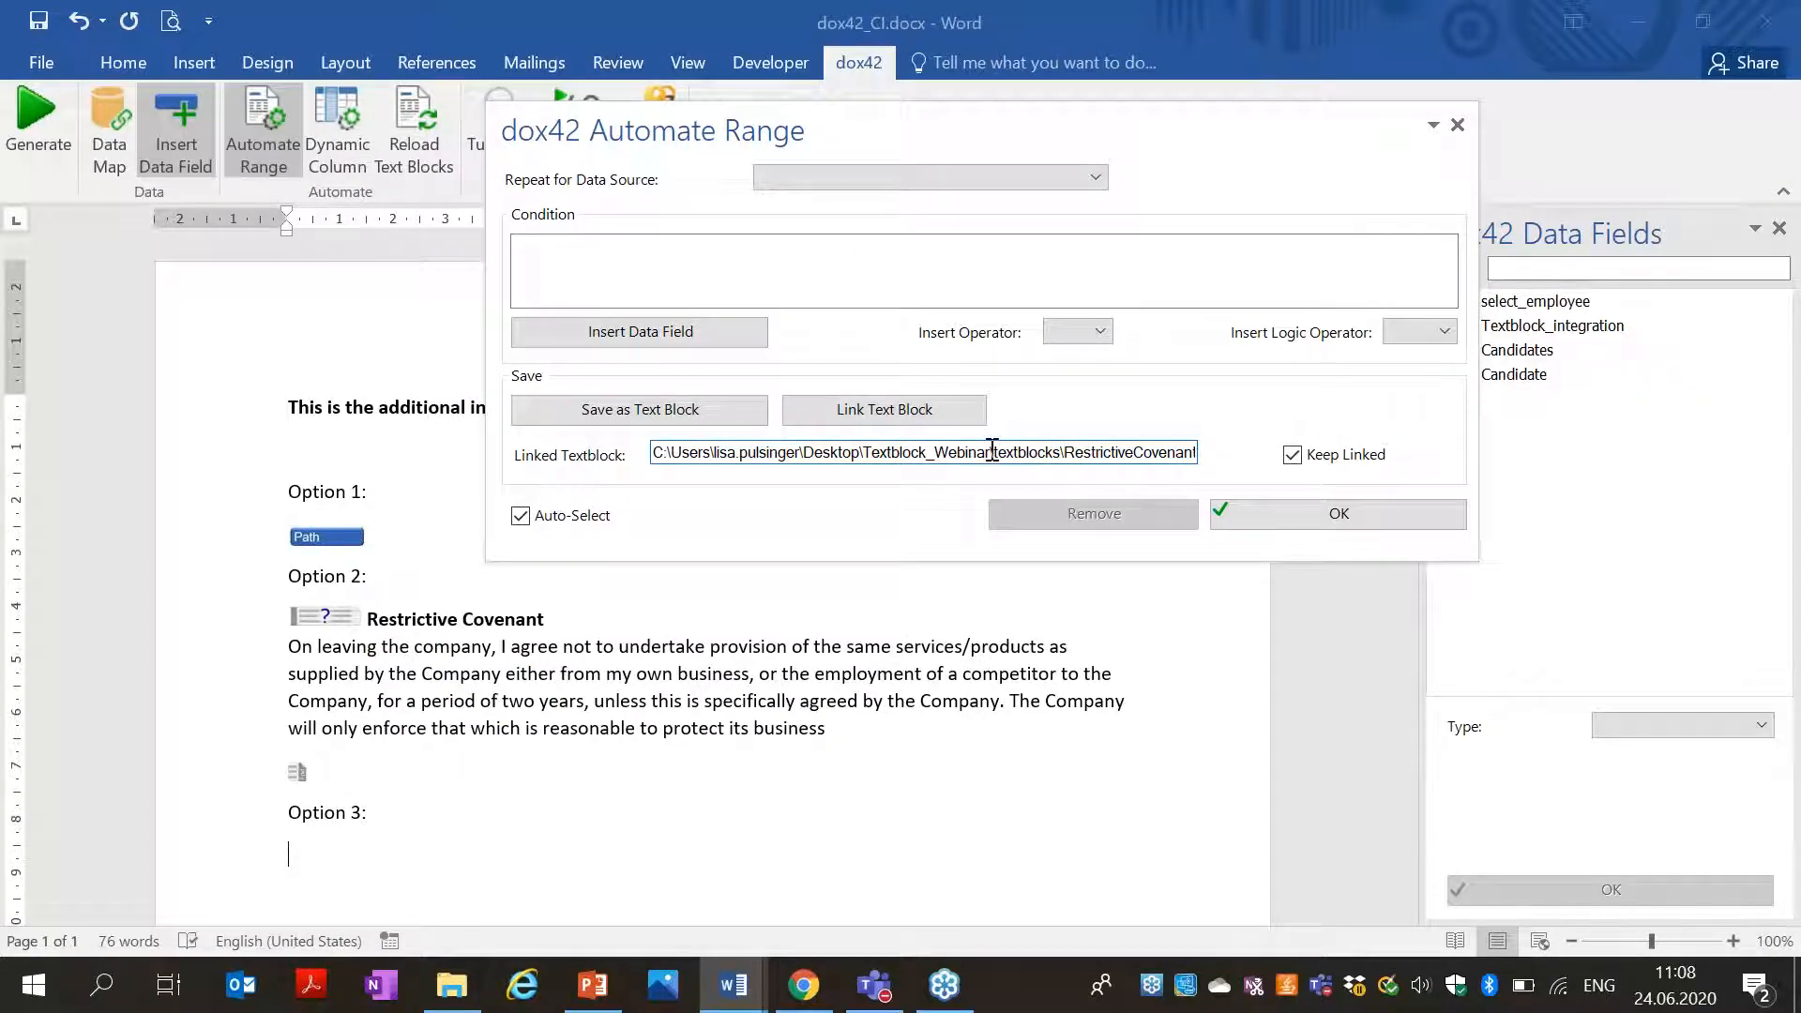
pyautogui.moveTo(992, 453); pyautogui.dragTo(657, 450)
pyautogui.write('<%docpath')
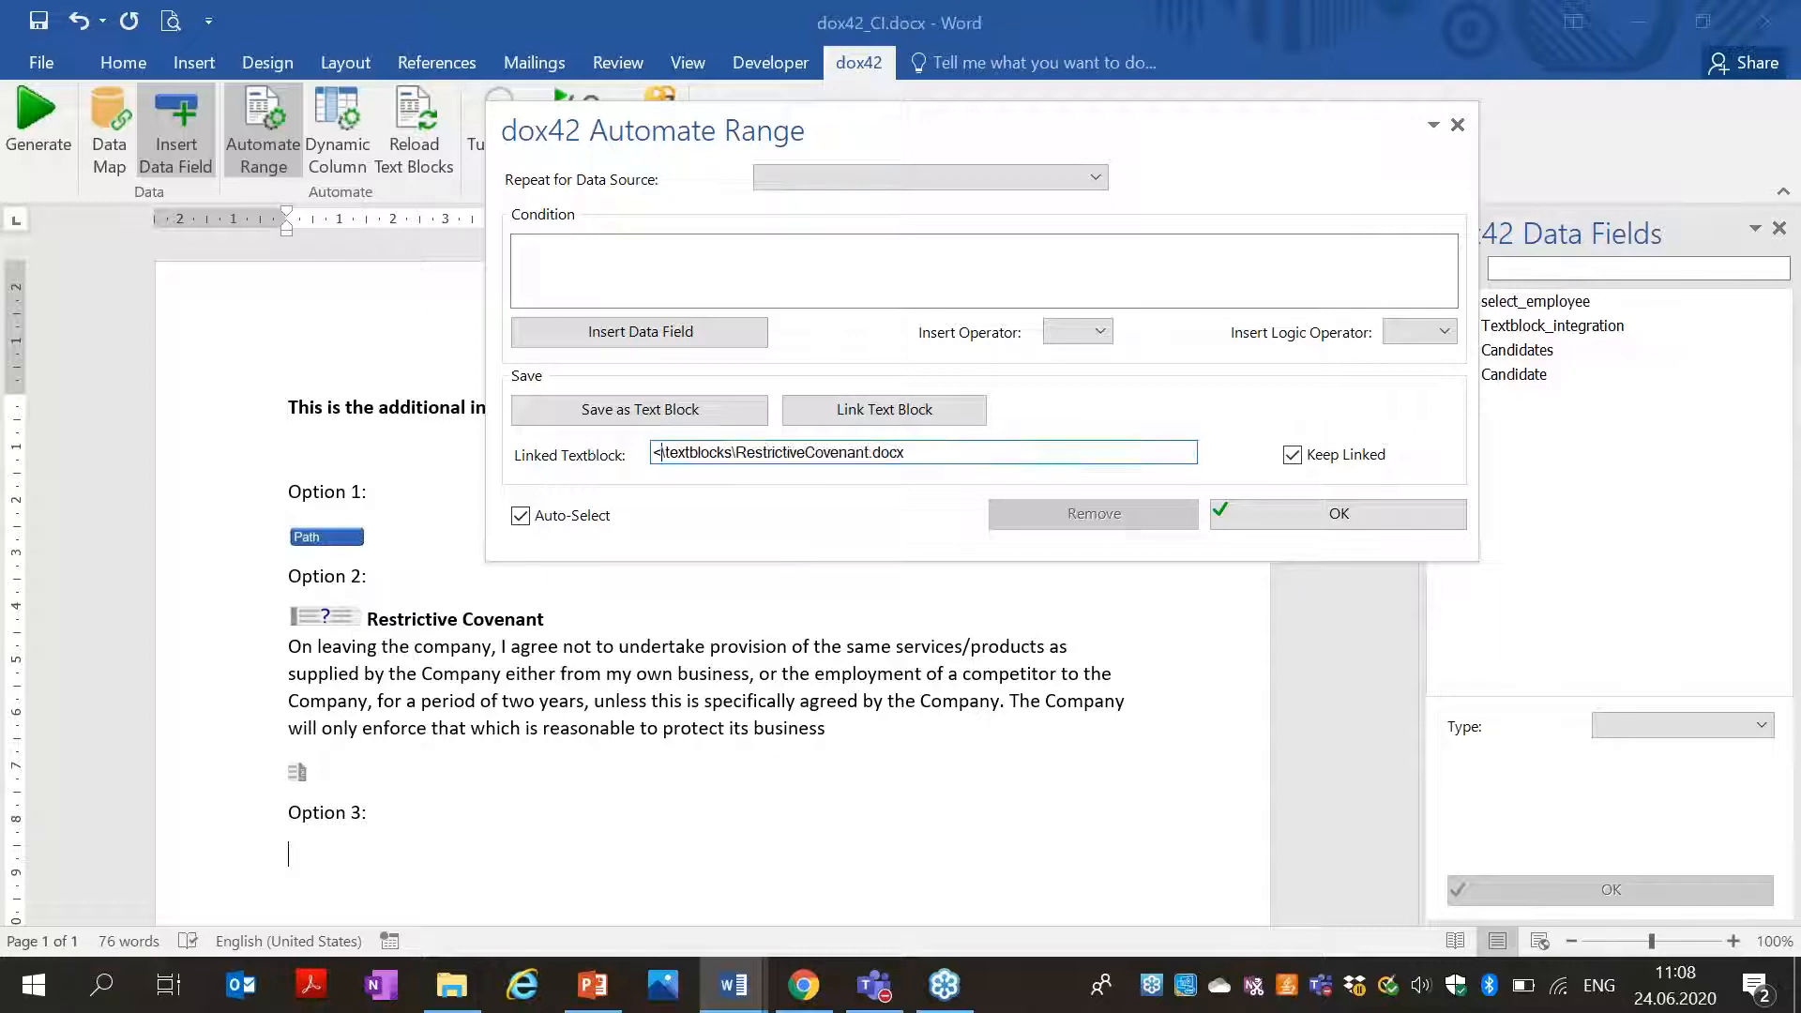
pyautogui.write('%')
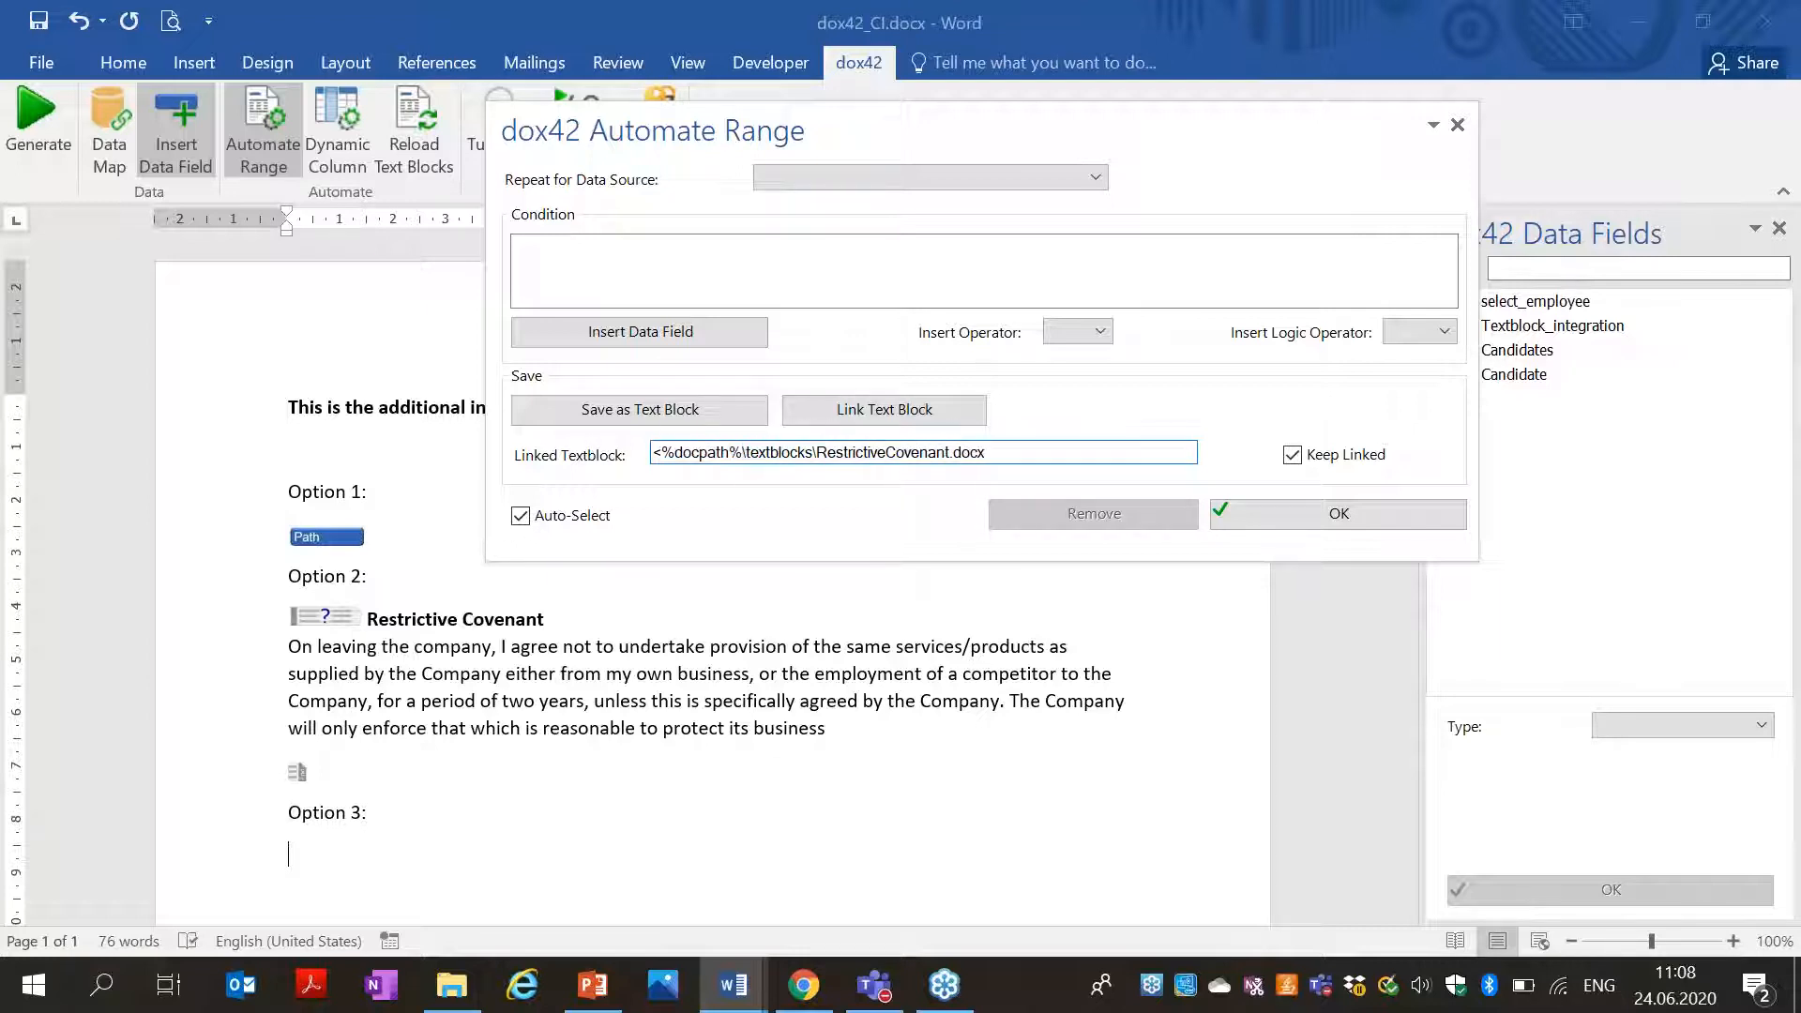
pyautogui.write('>')
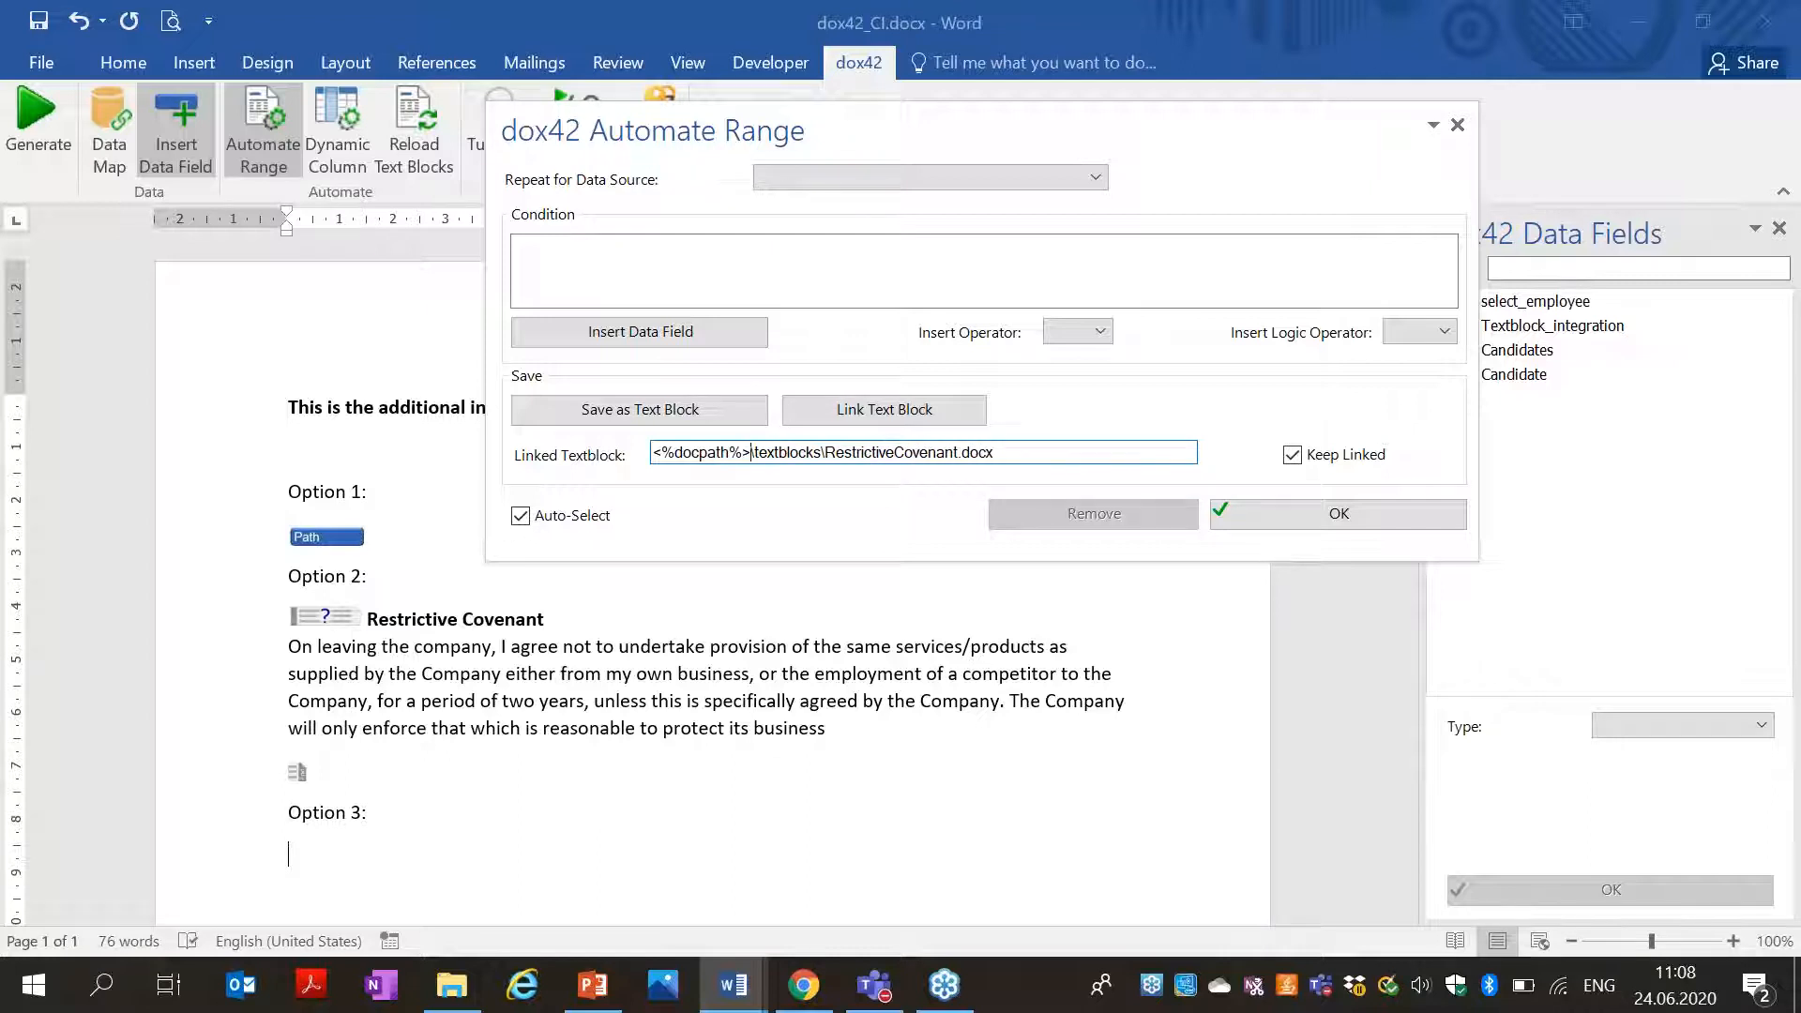
# Apply the linked text block under Option 3 and recheck its link in the range settings.
pyautogui.click(1277, 511)
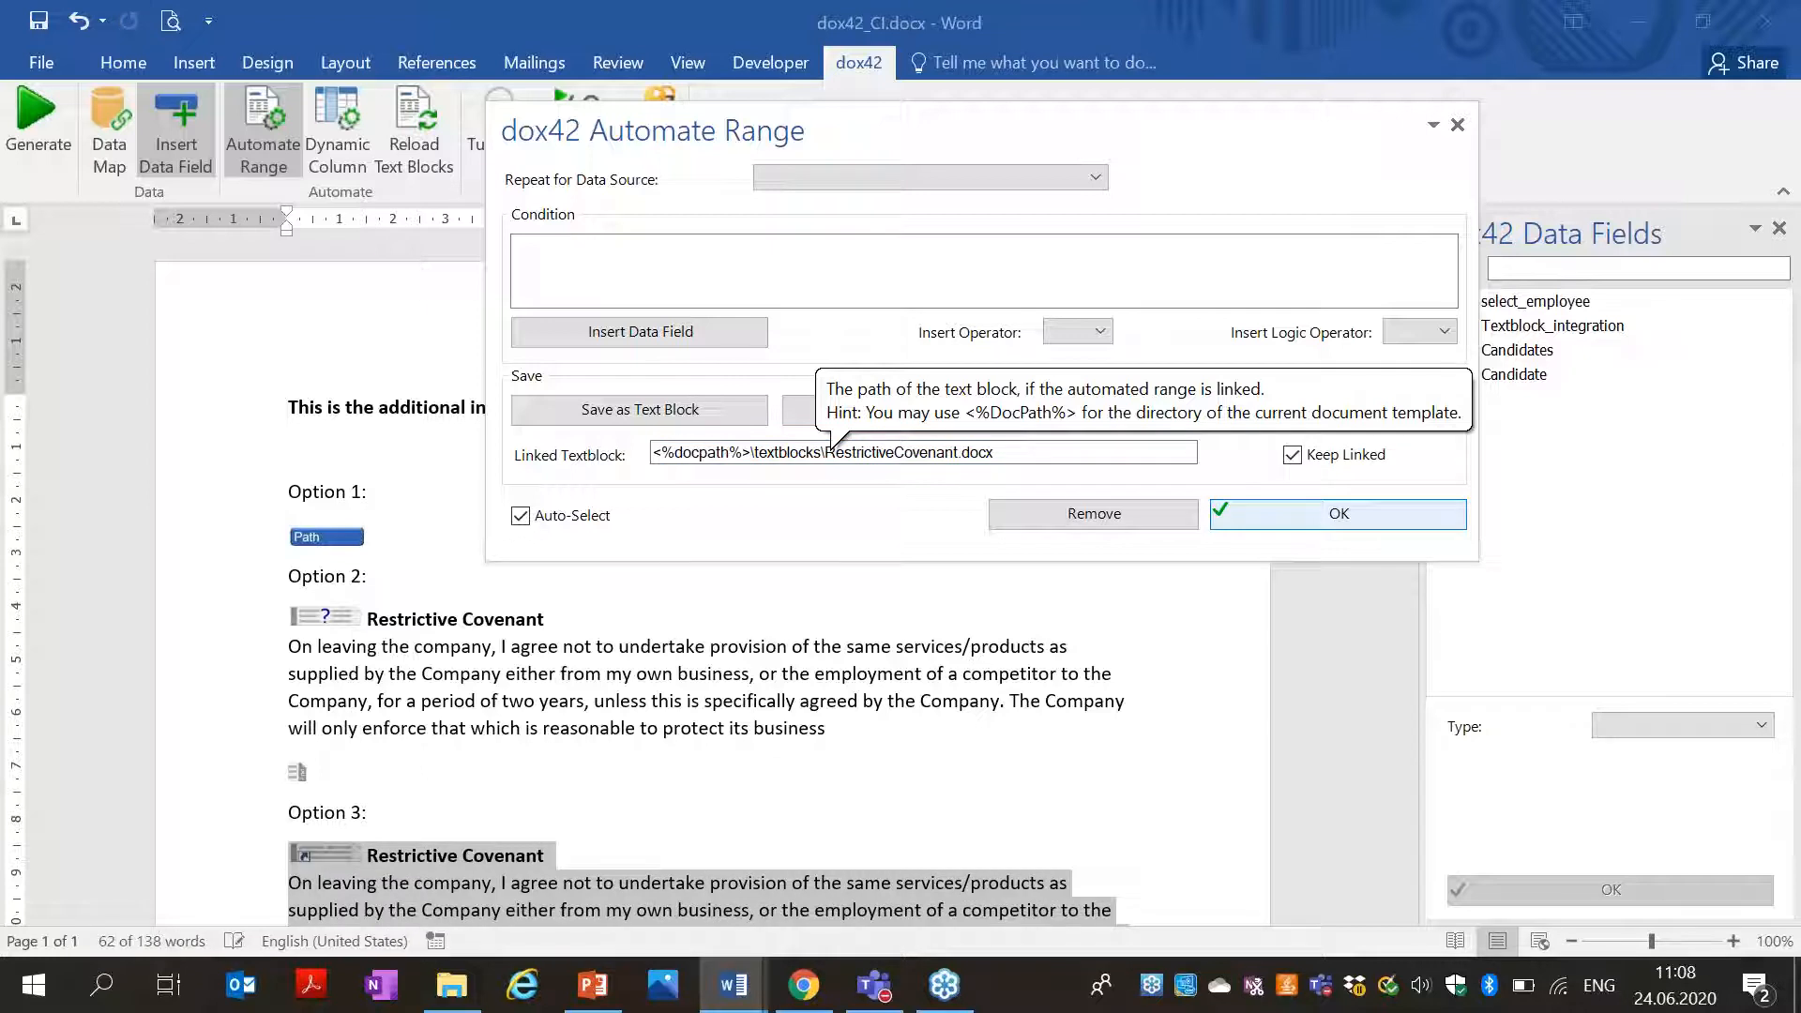
pyautogui.click(1458, 126)
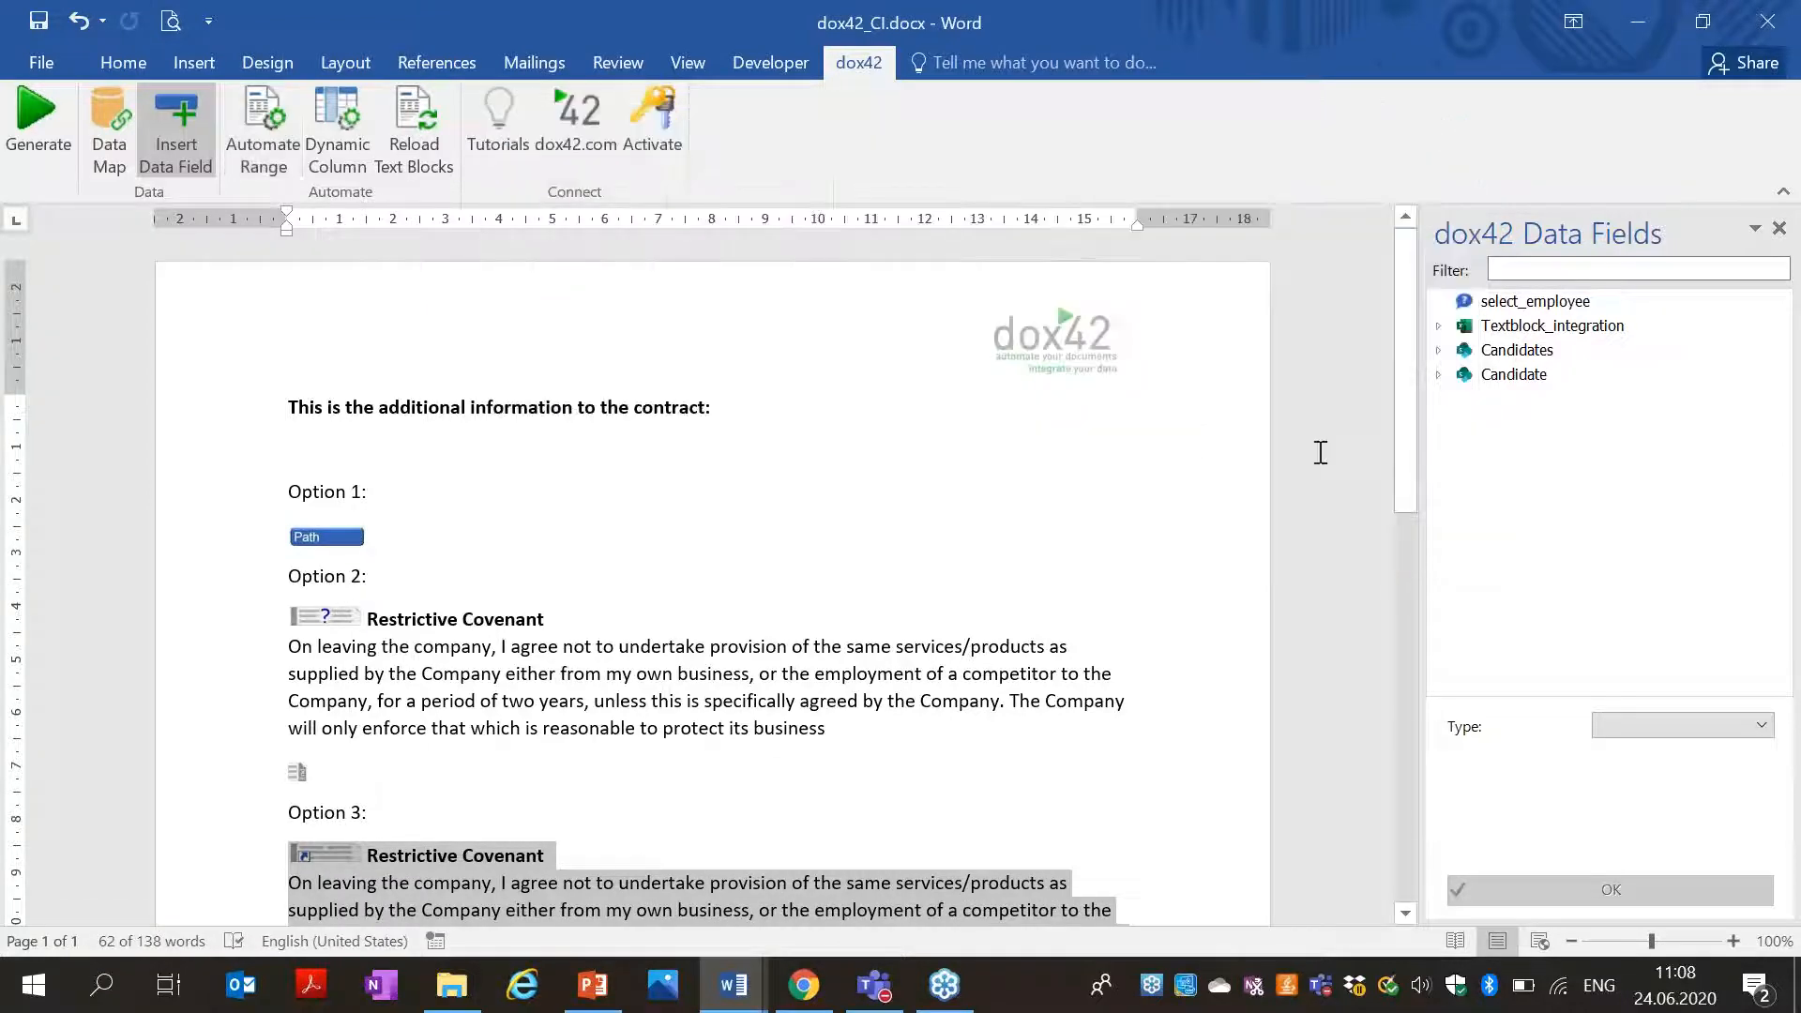
pyautogui.scroll(-4, 1409, 431)
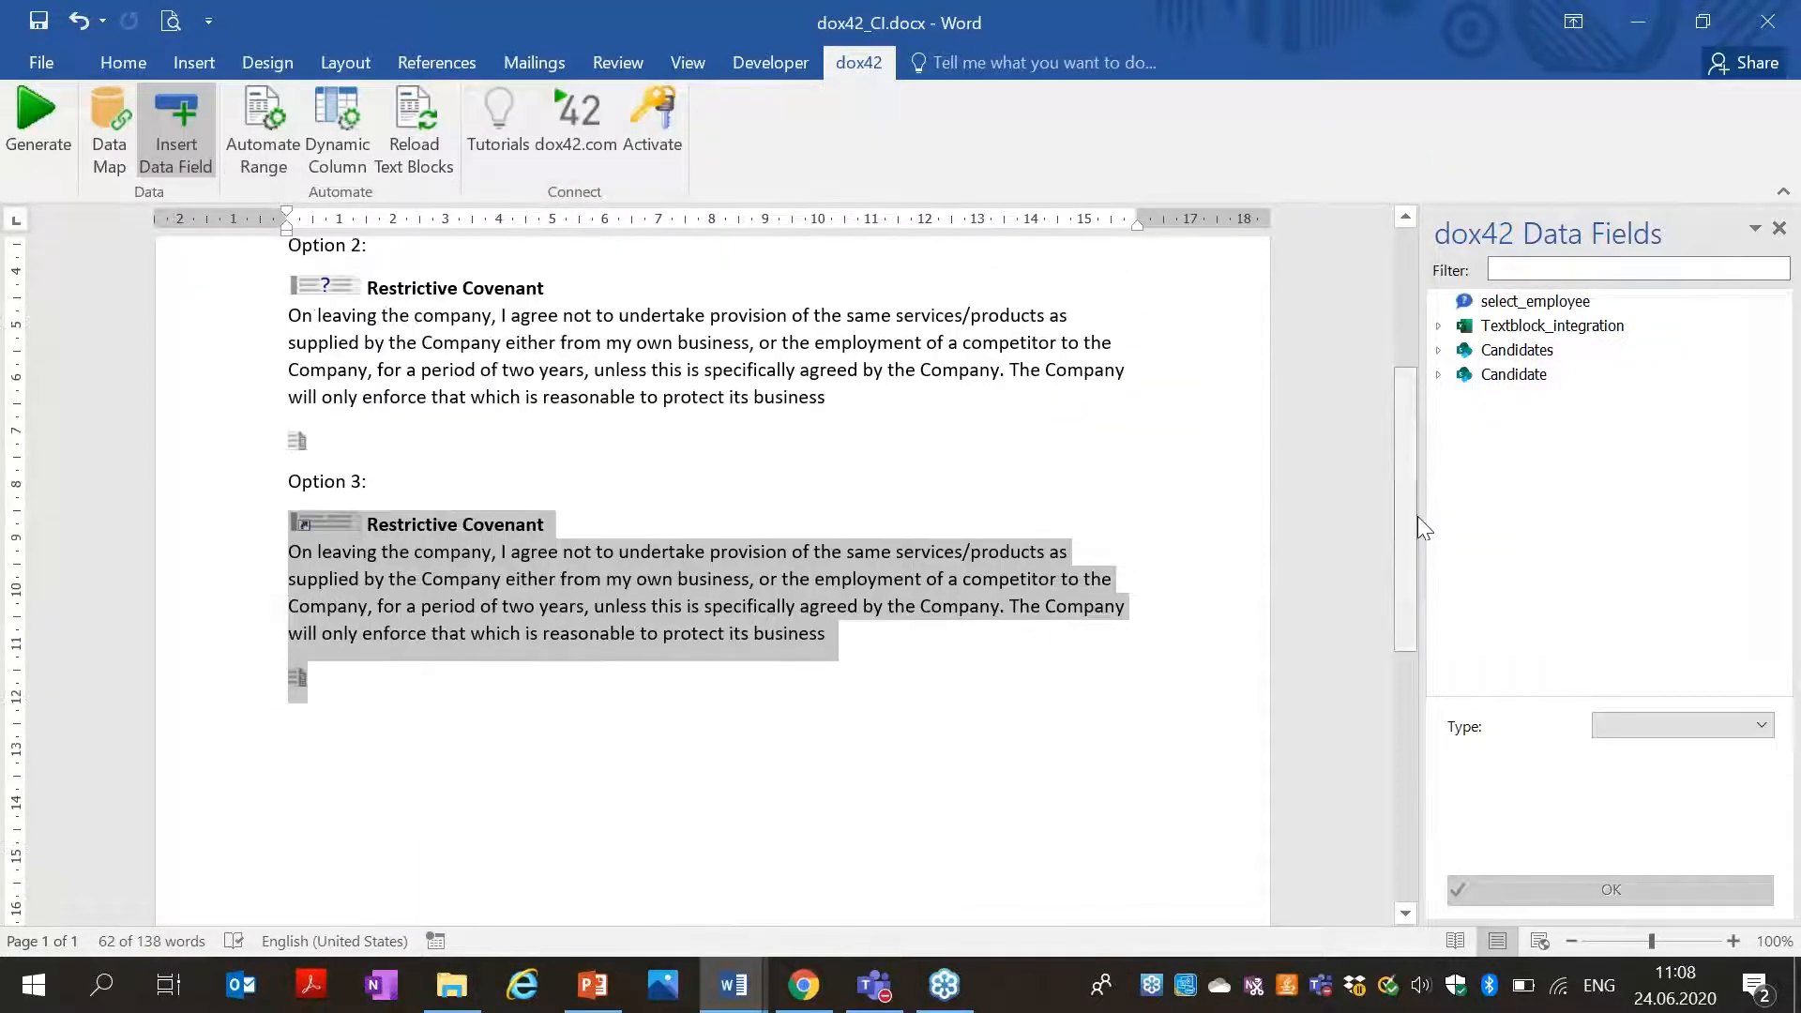
pyautogui.click(245, 143)
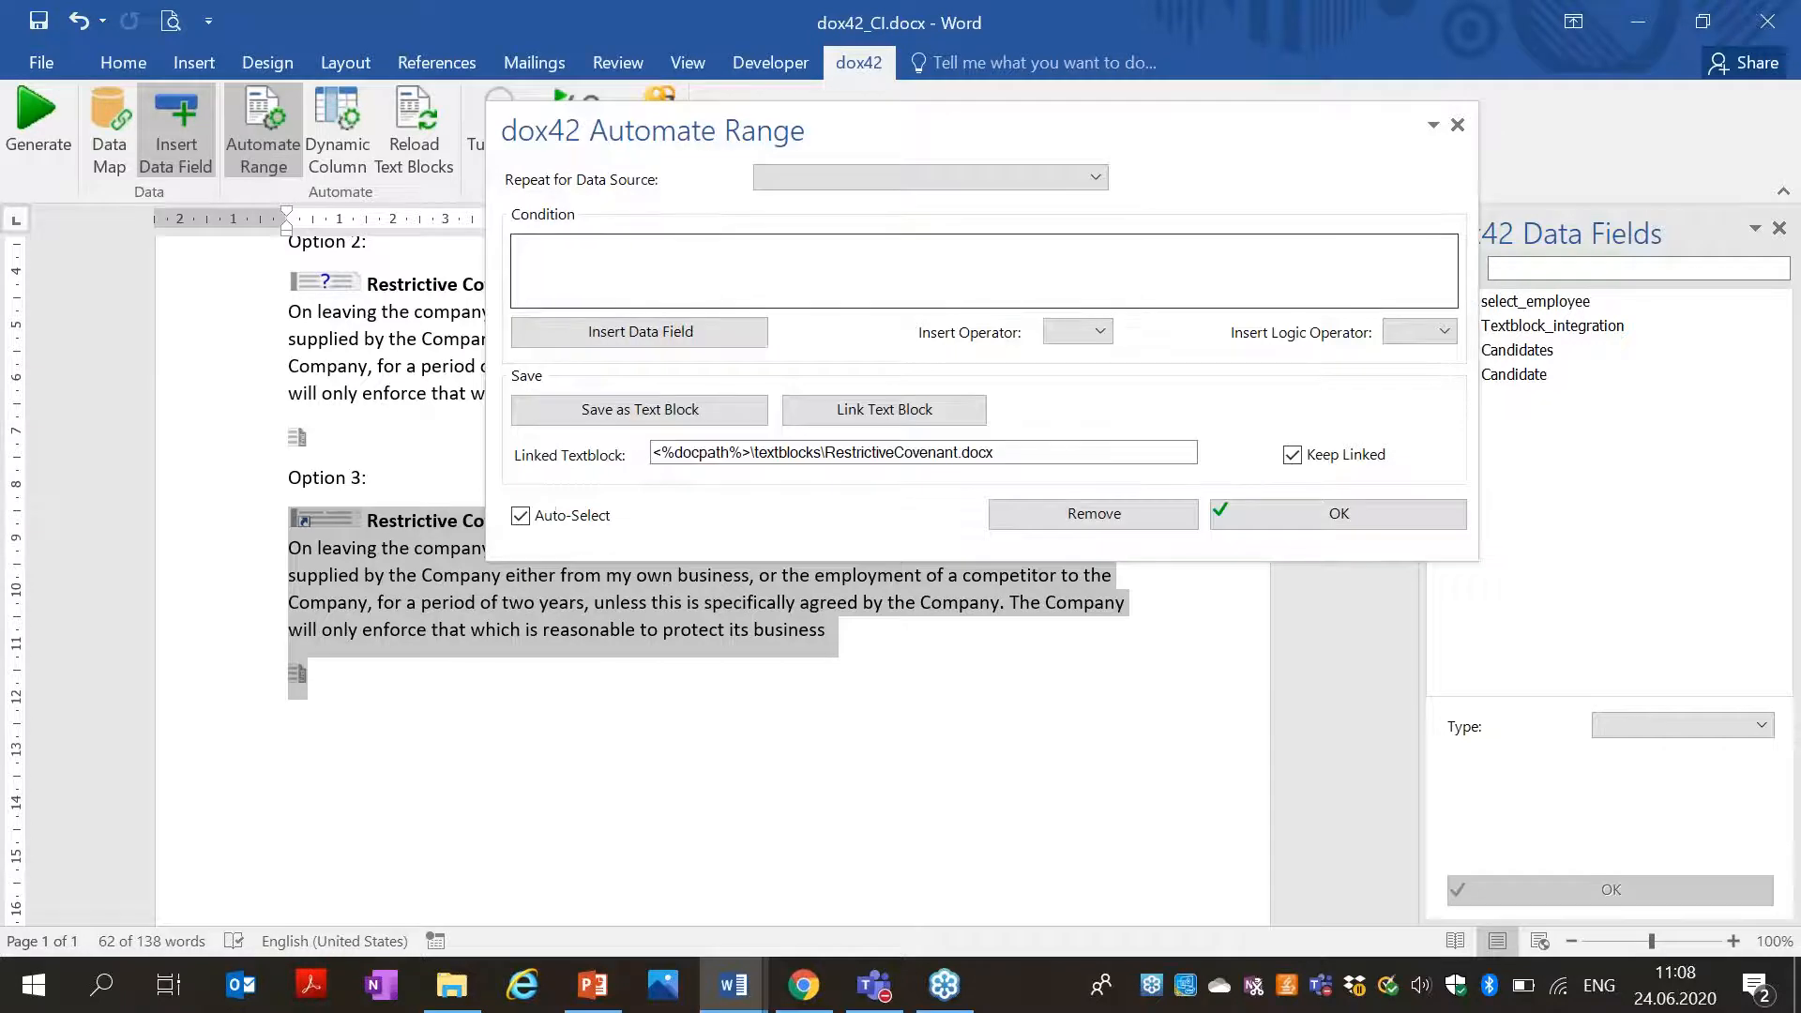
pyautogui.click(1458, 124)
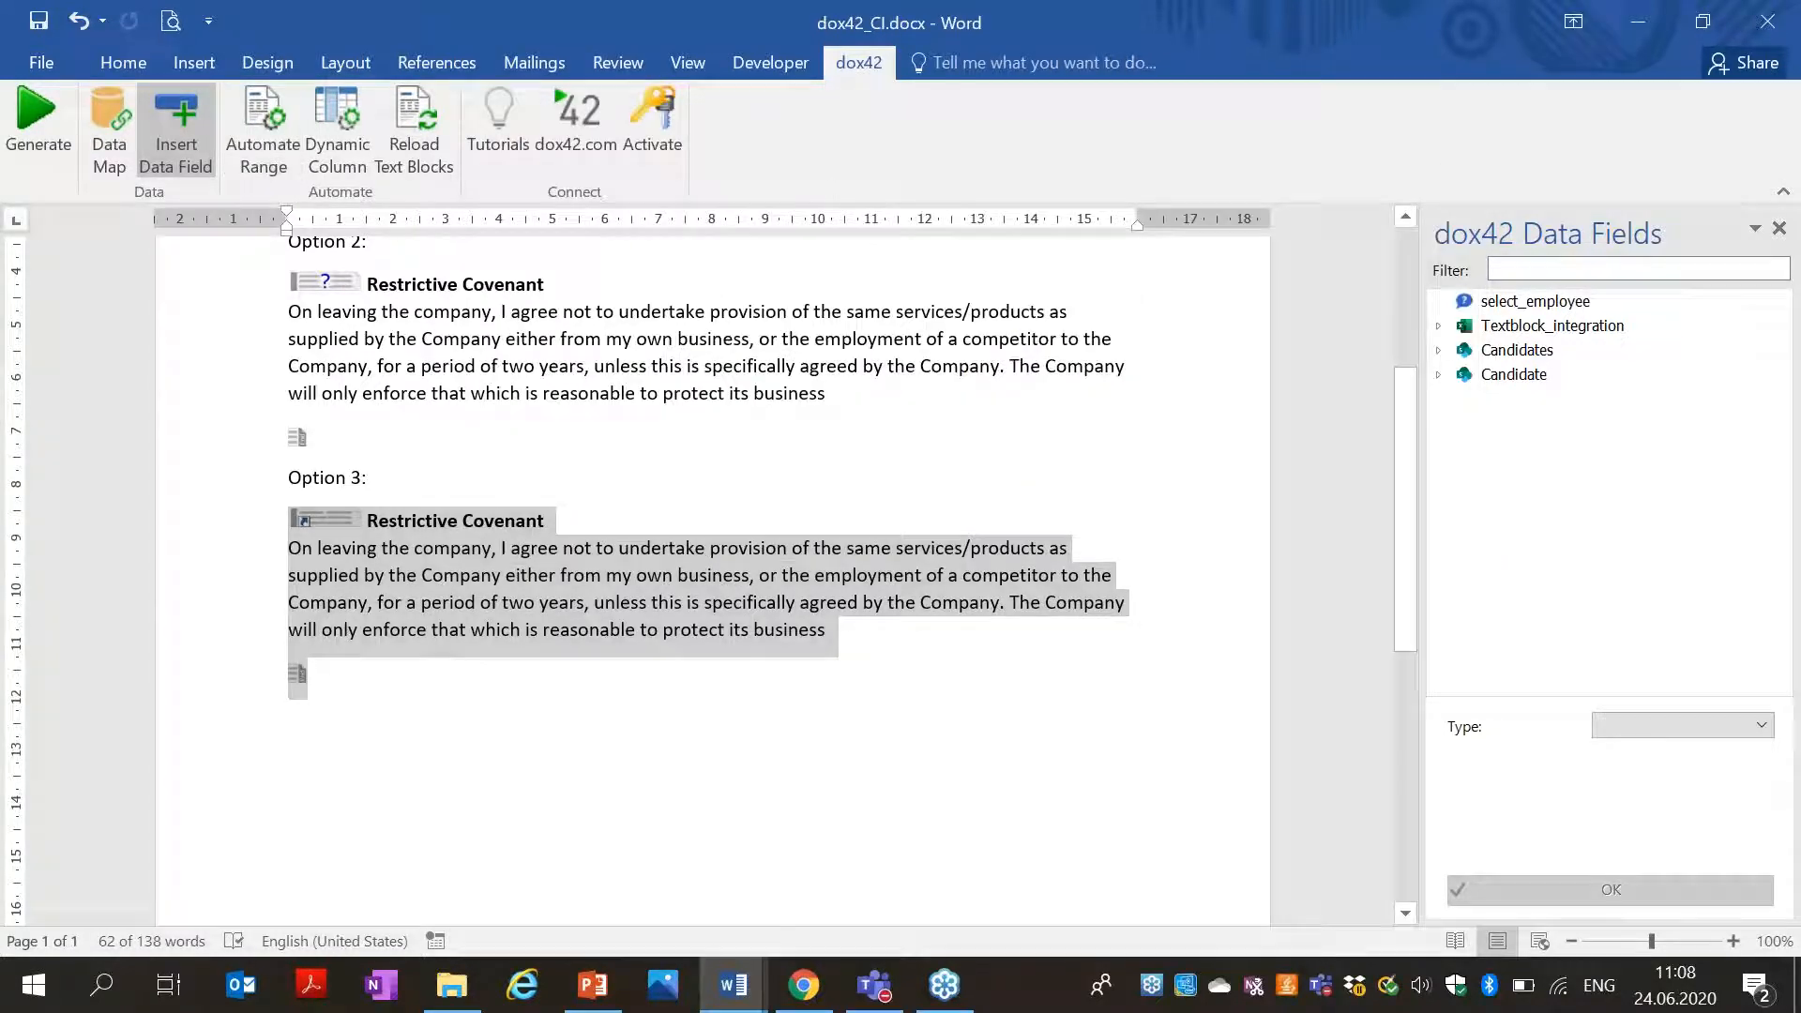
# Save the template, generate Document4 for the employee, review it, and close it unsaved.
pyautogui.click(7, 119)
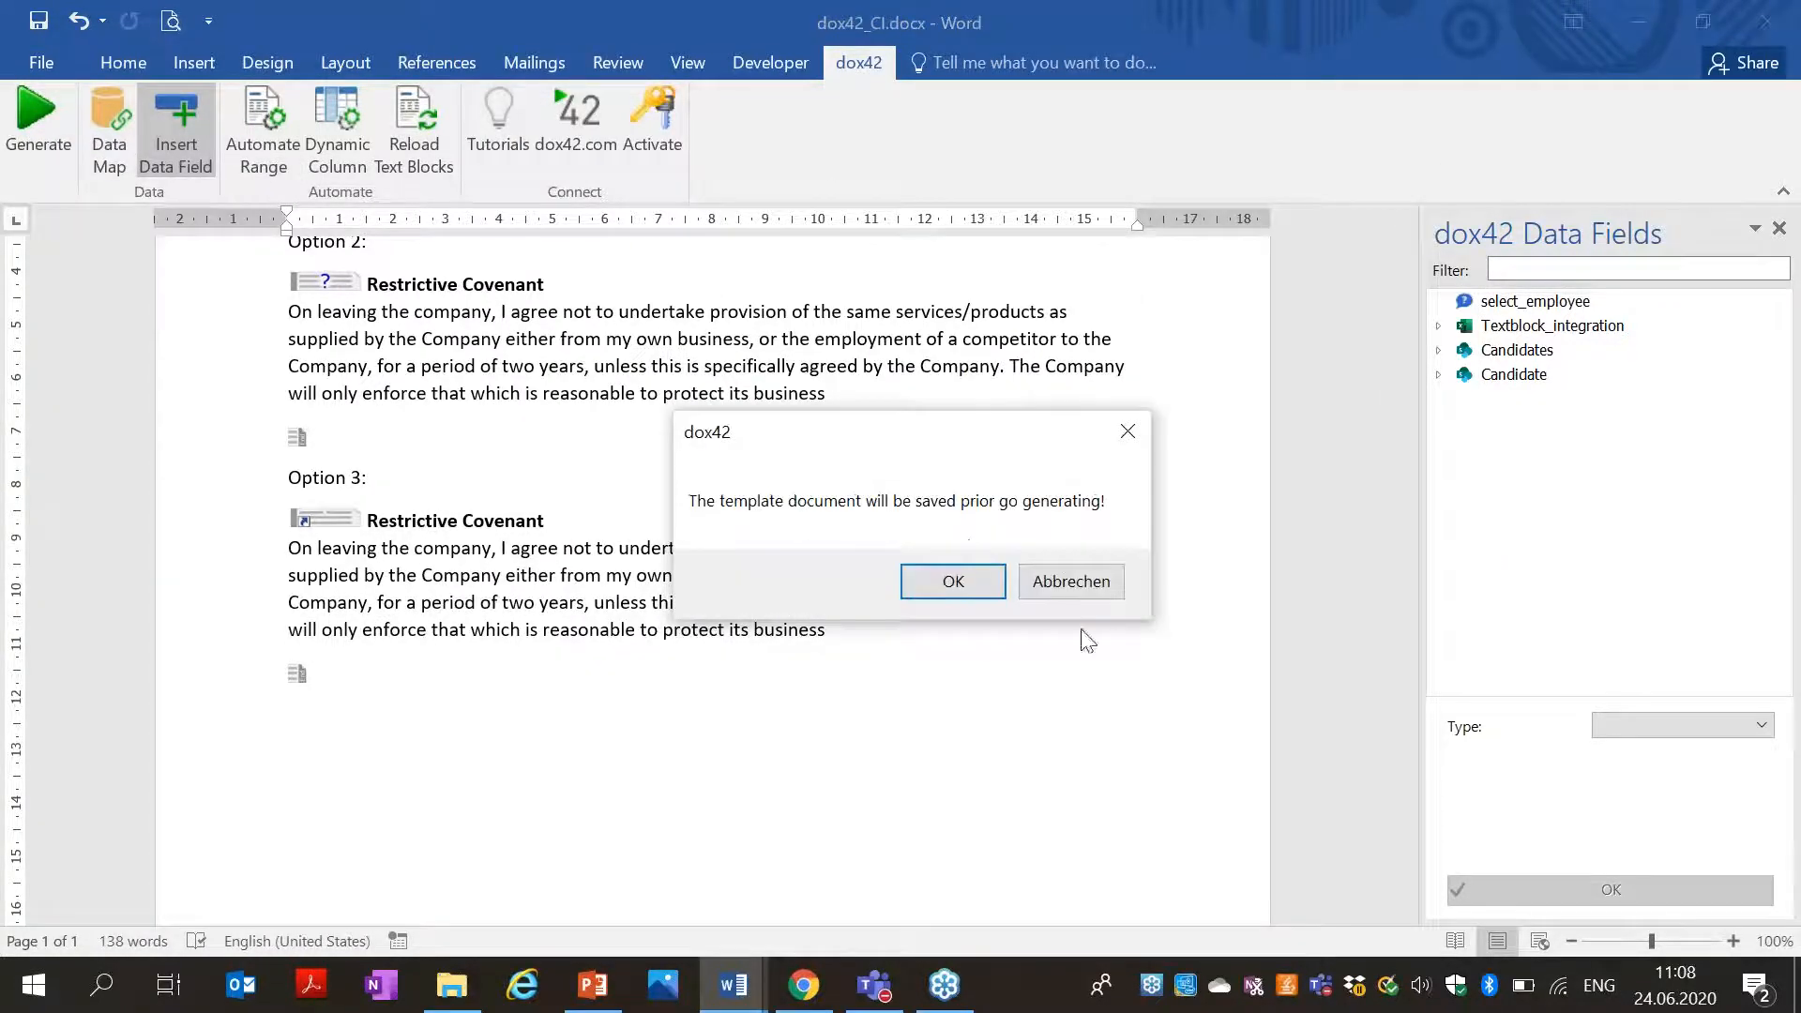
pyautogui.click(952, 581)
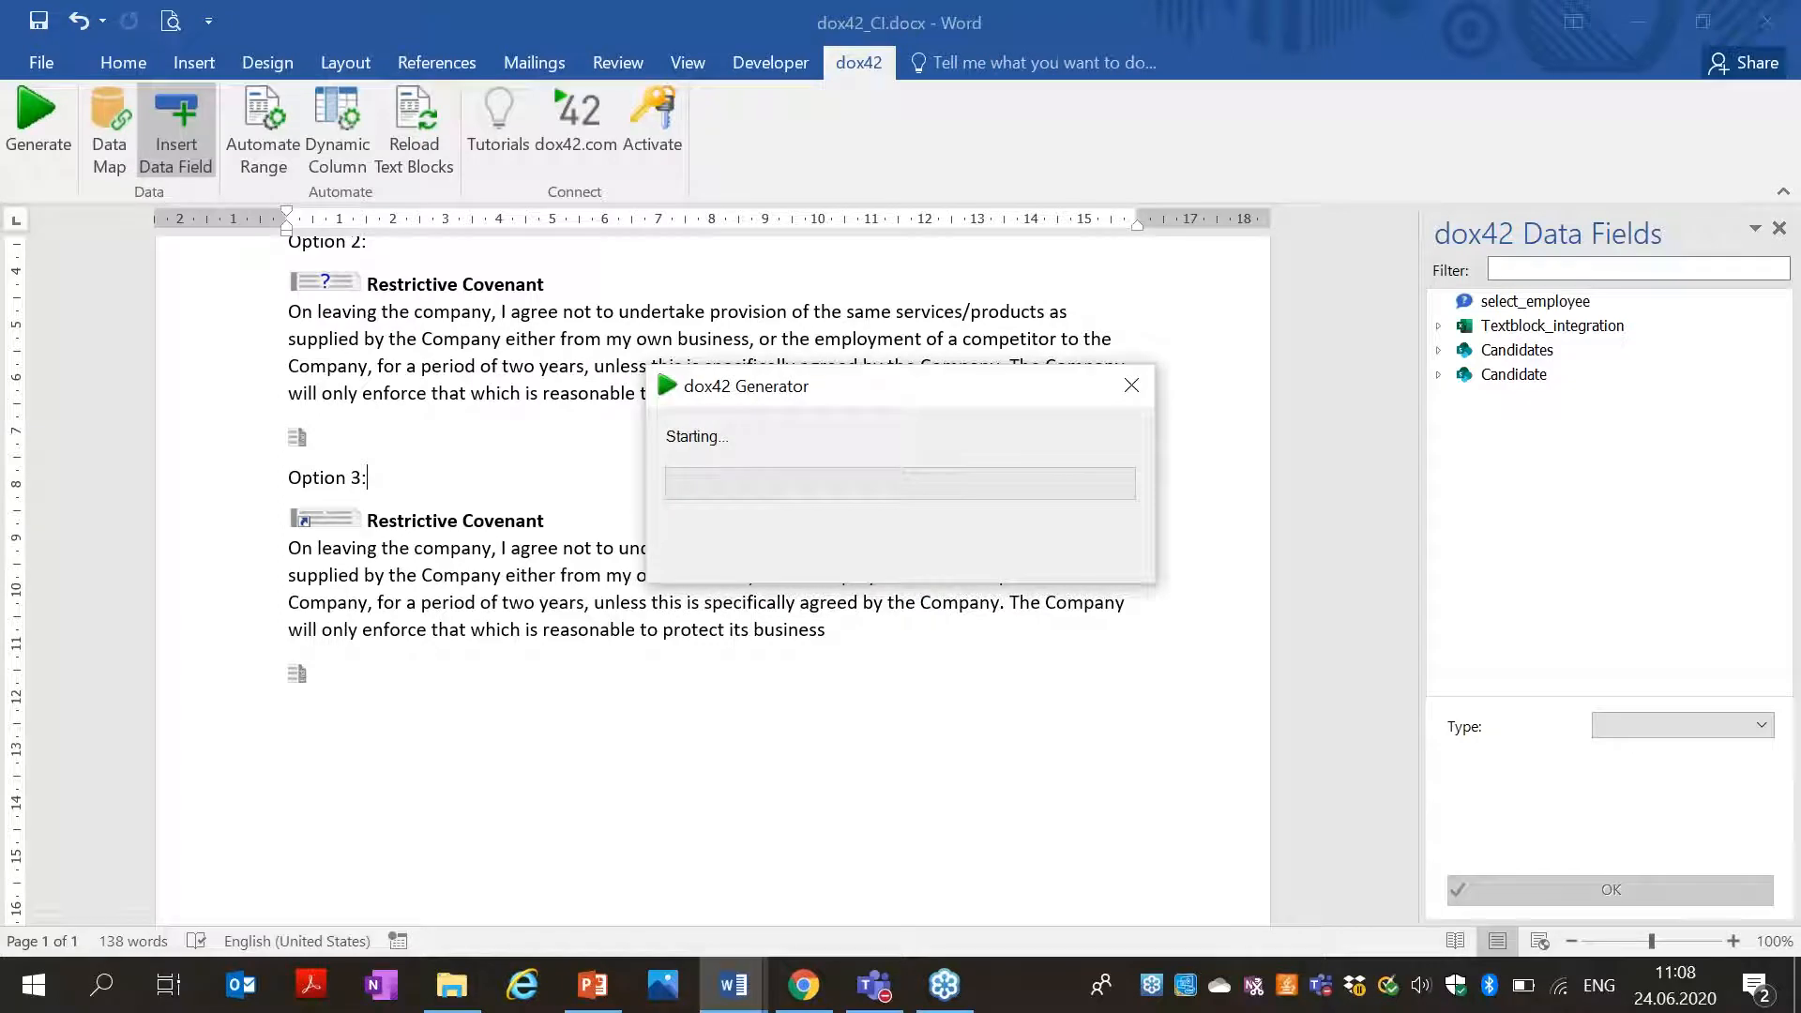
pyautogui.press('Return')
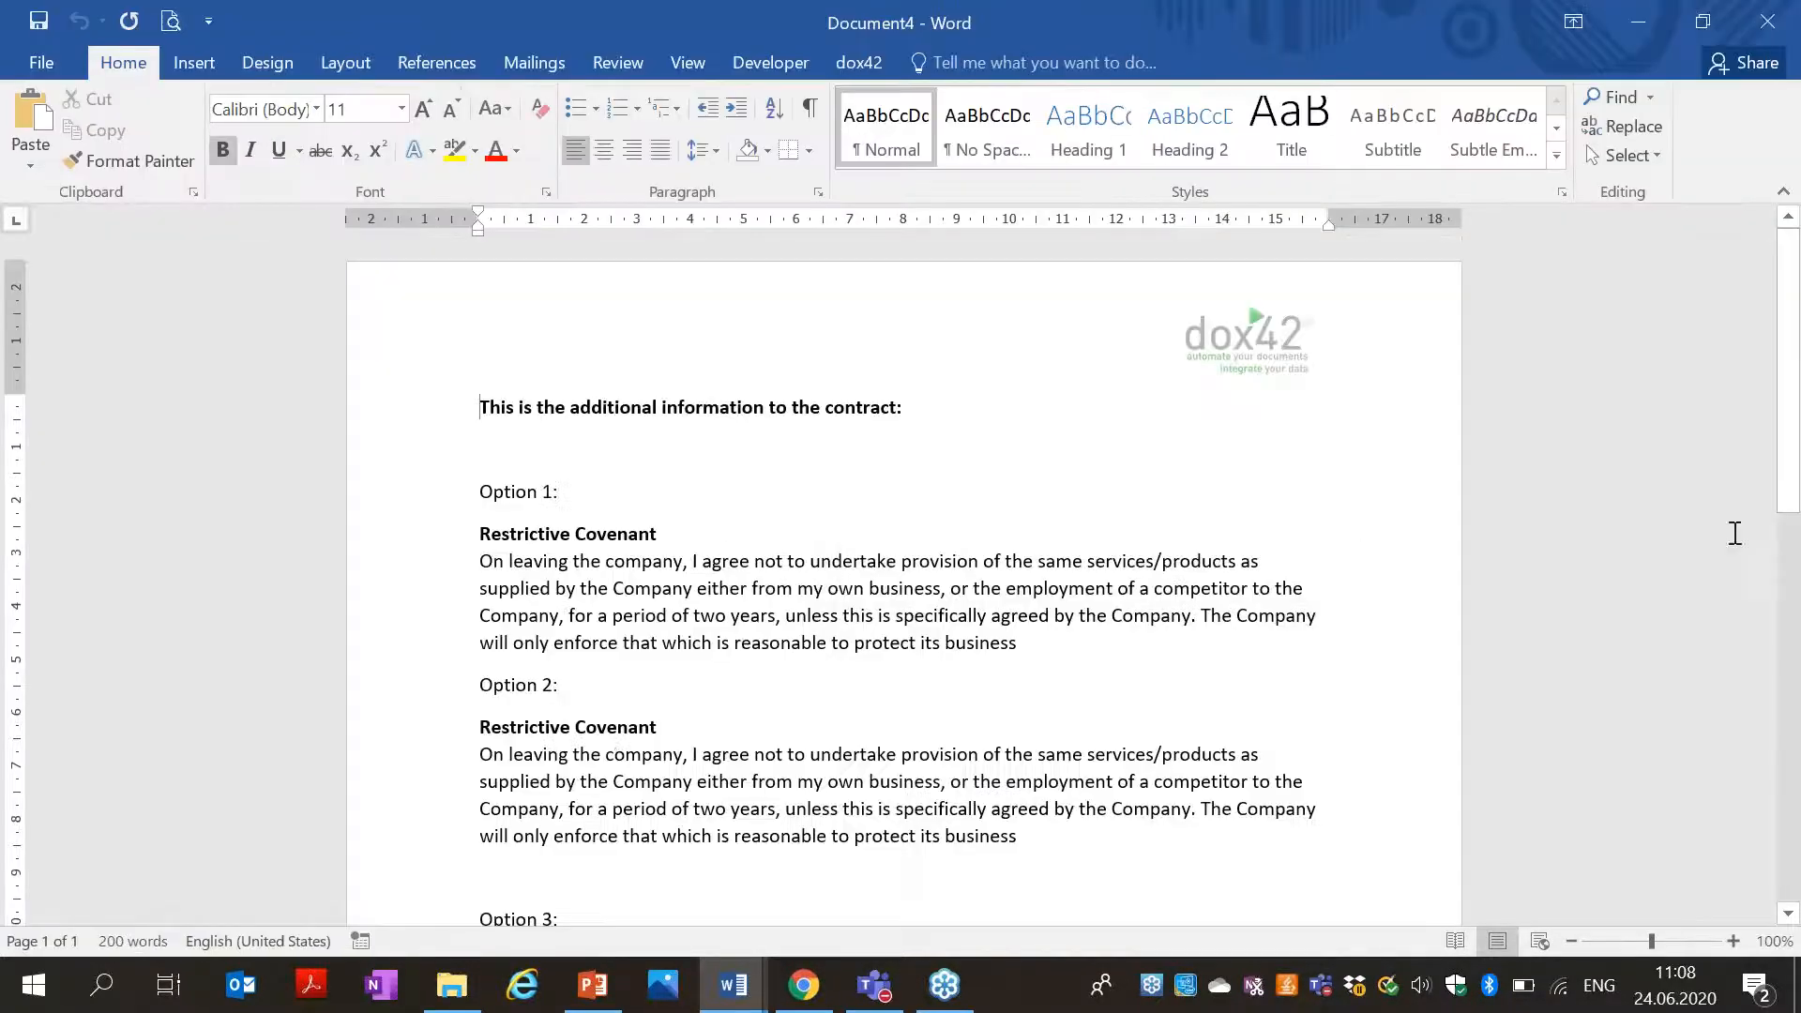
pyautogui.moveTo(1789, 522); pyautogui.dragTo(1793, 581)
pyautogui.click(1766, 21)
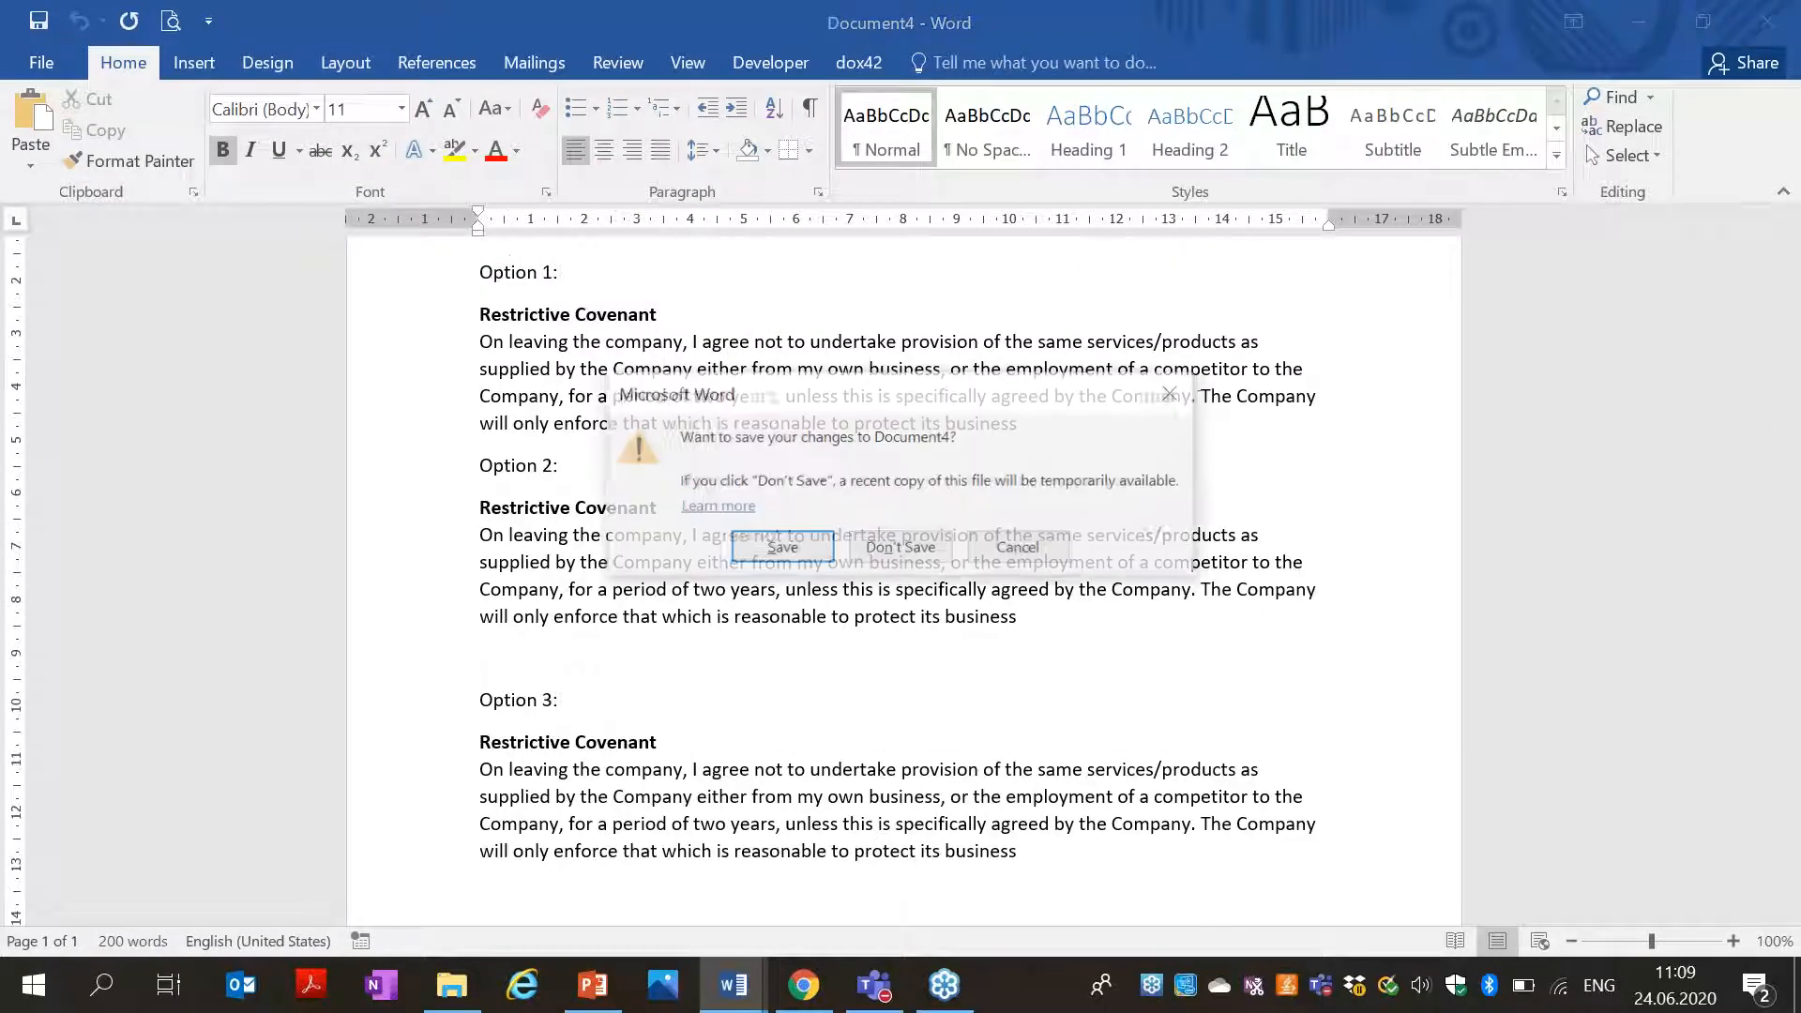
pyautogui.click(915, 550)
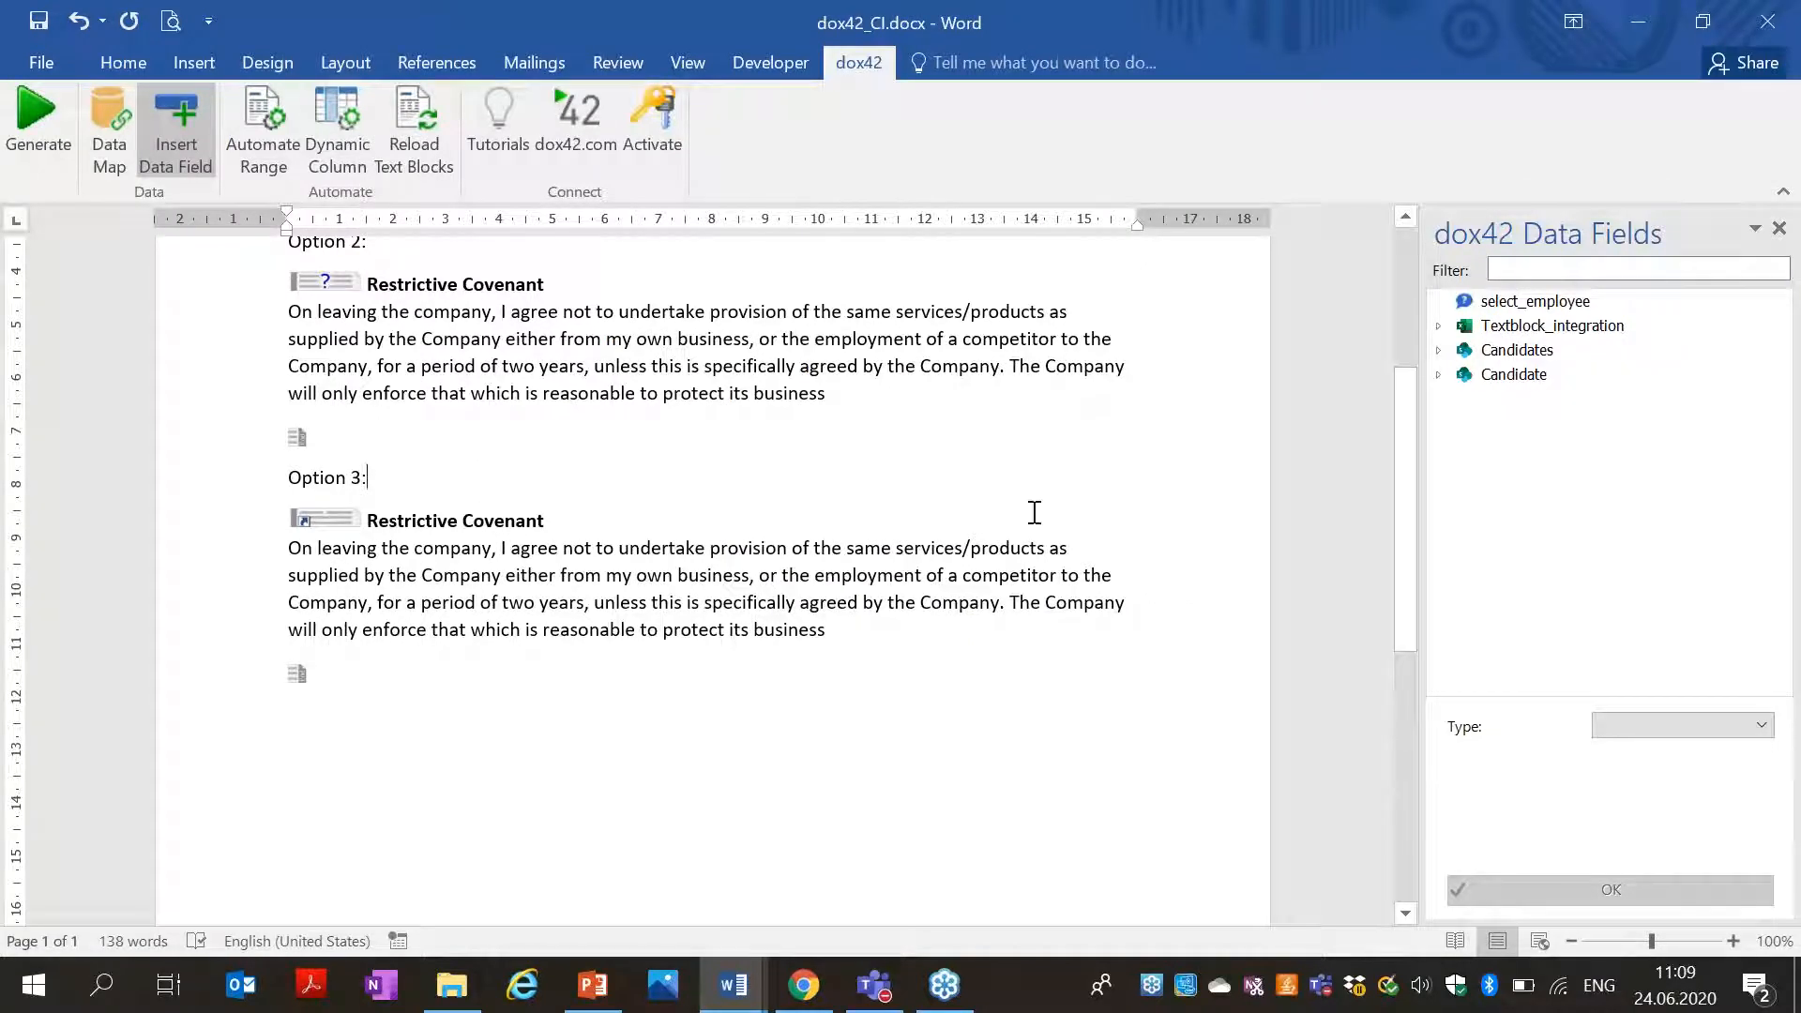
# Type 'This is another text, additional information.' below Option 3, select it, and open Automate Range.
pyautogui.scroll(1, 1388, 459)
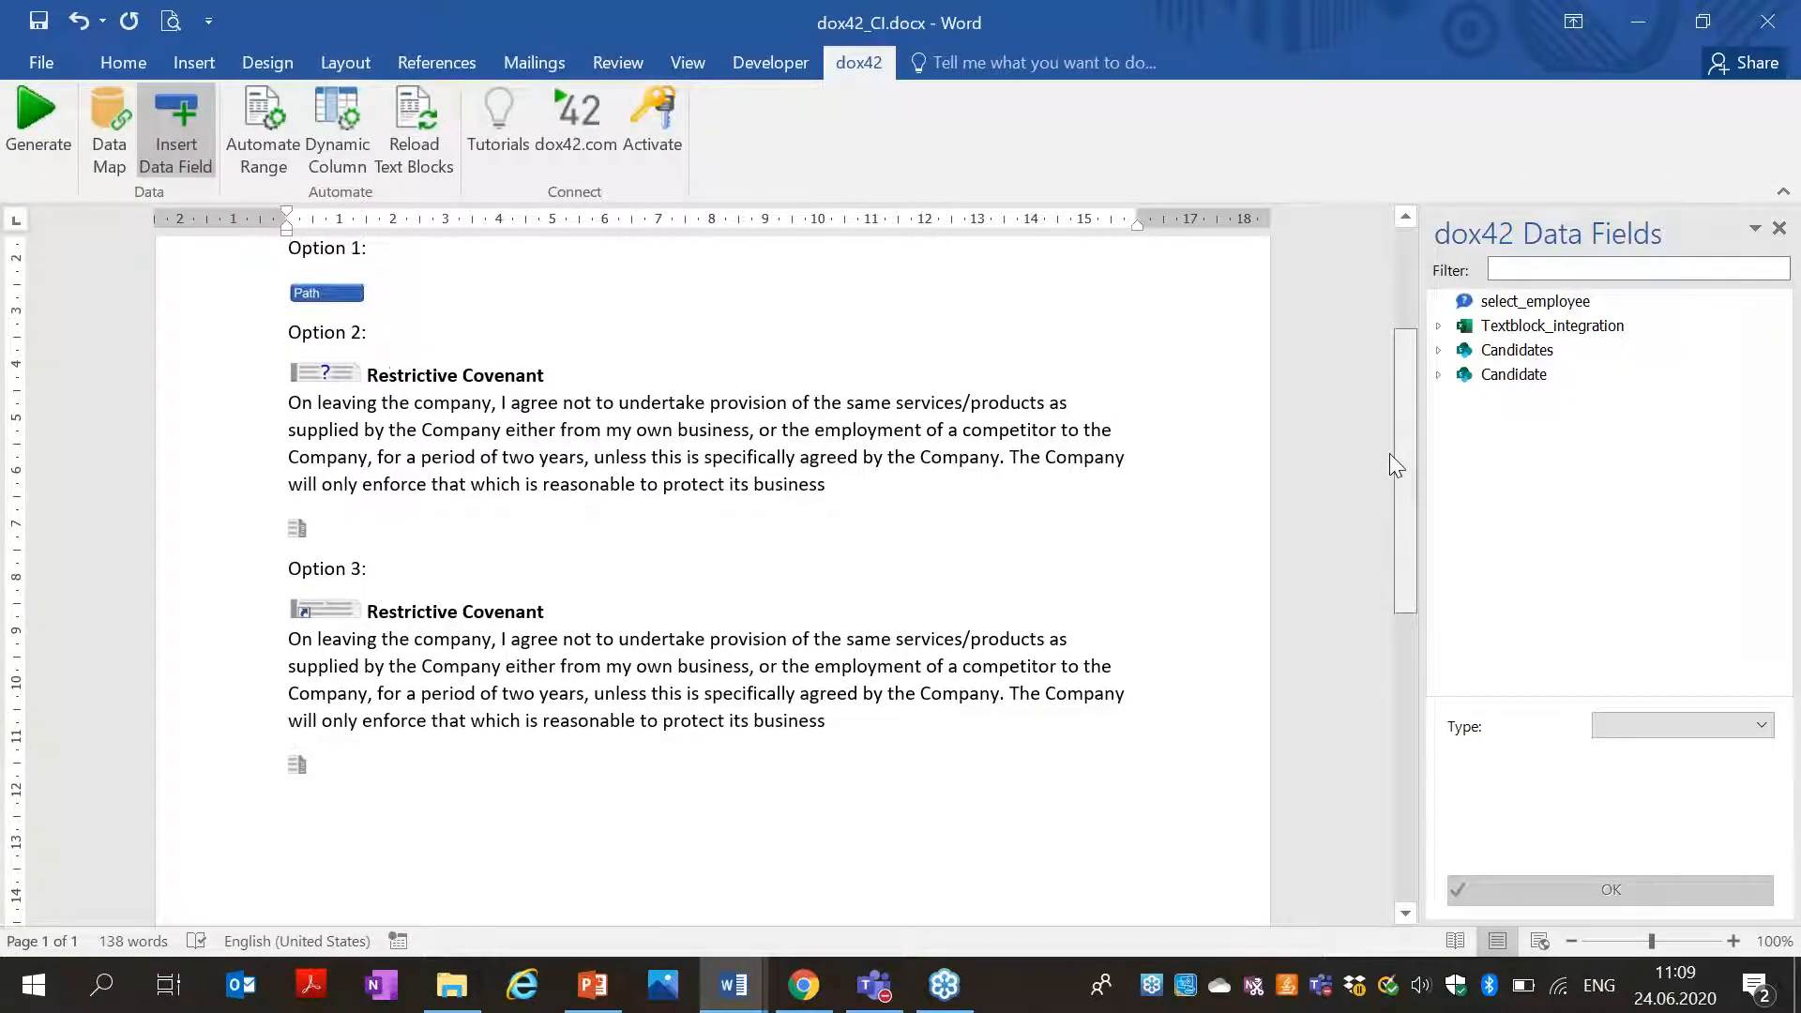
pyautogui.scroll(-1, 1391, 476)
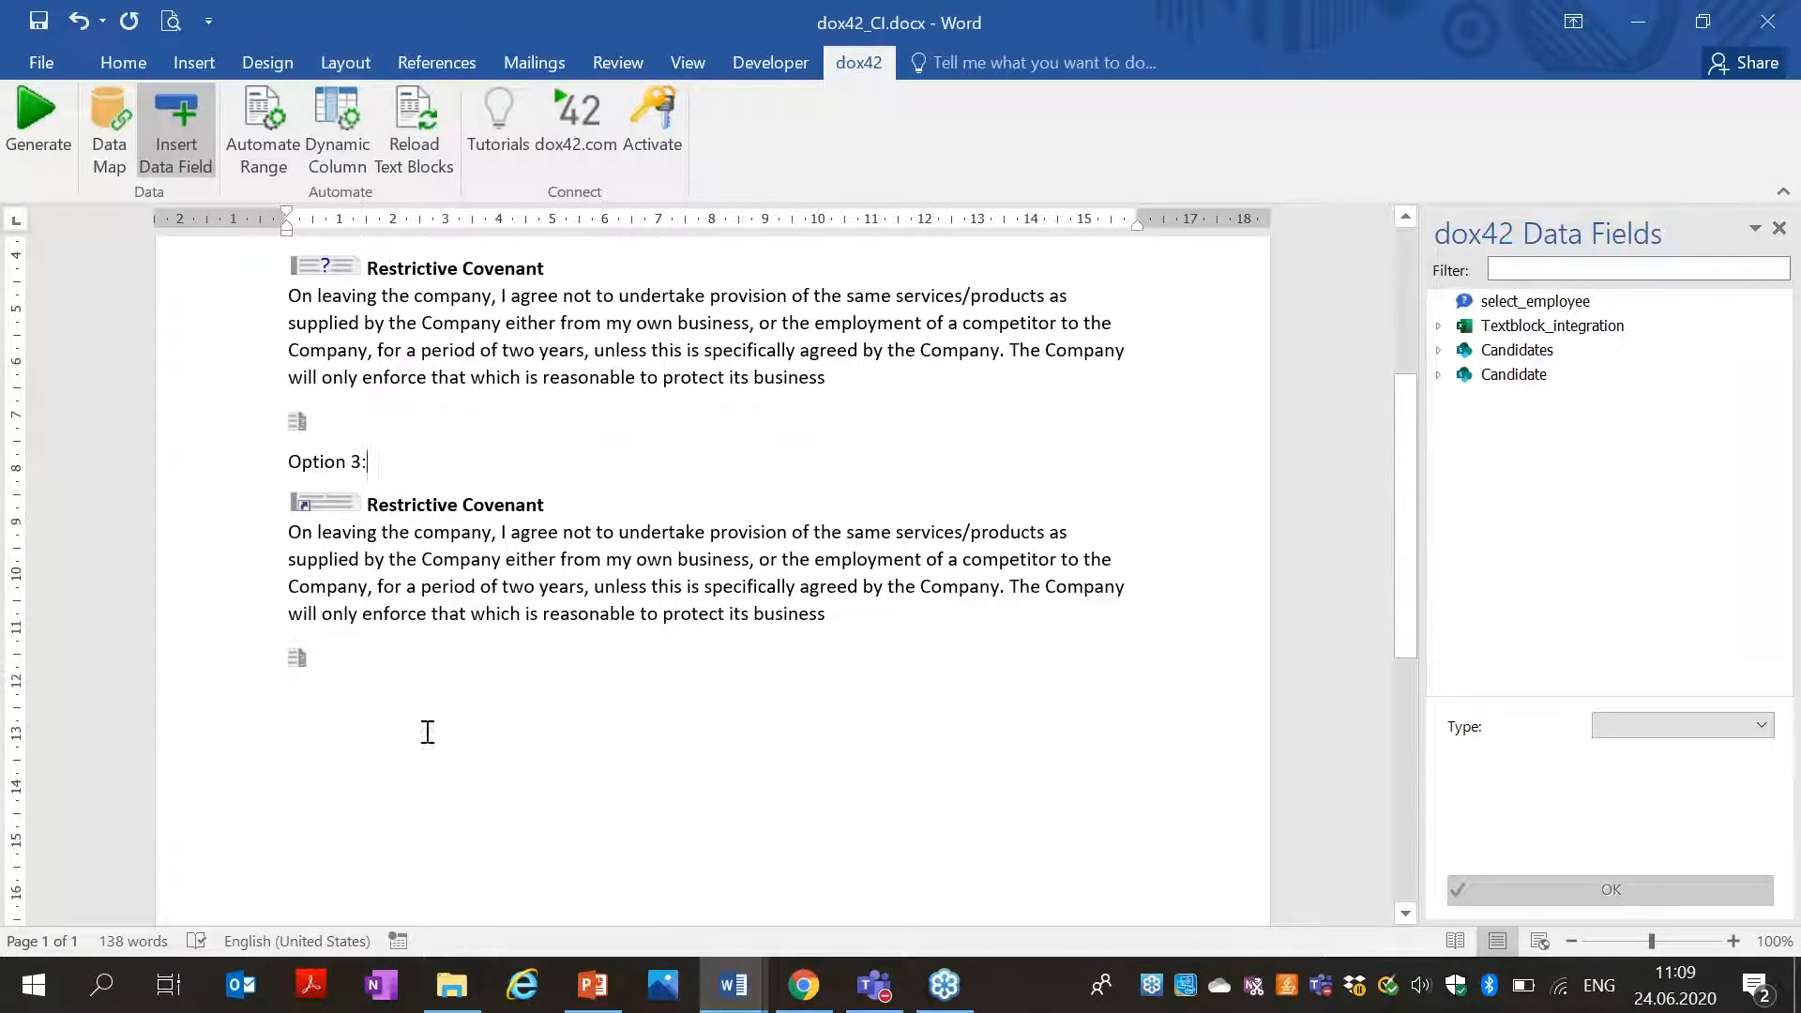
pyautogui.click(326, 719)
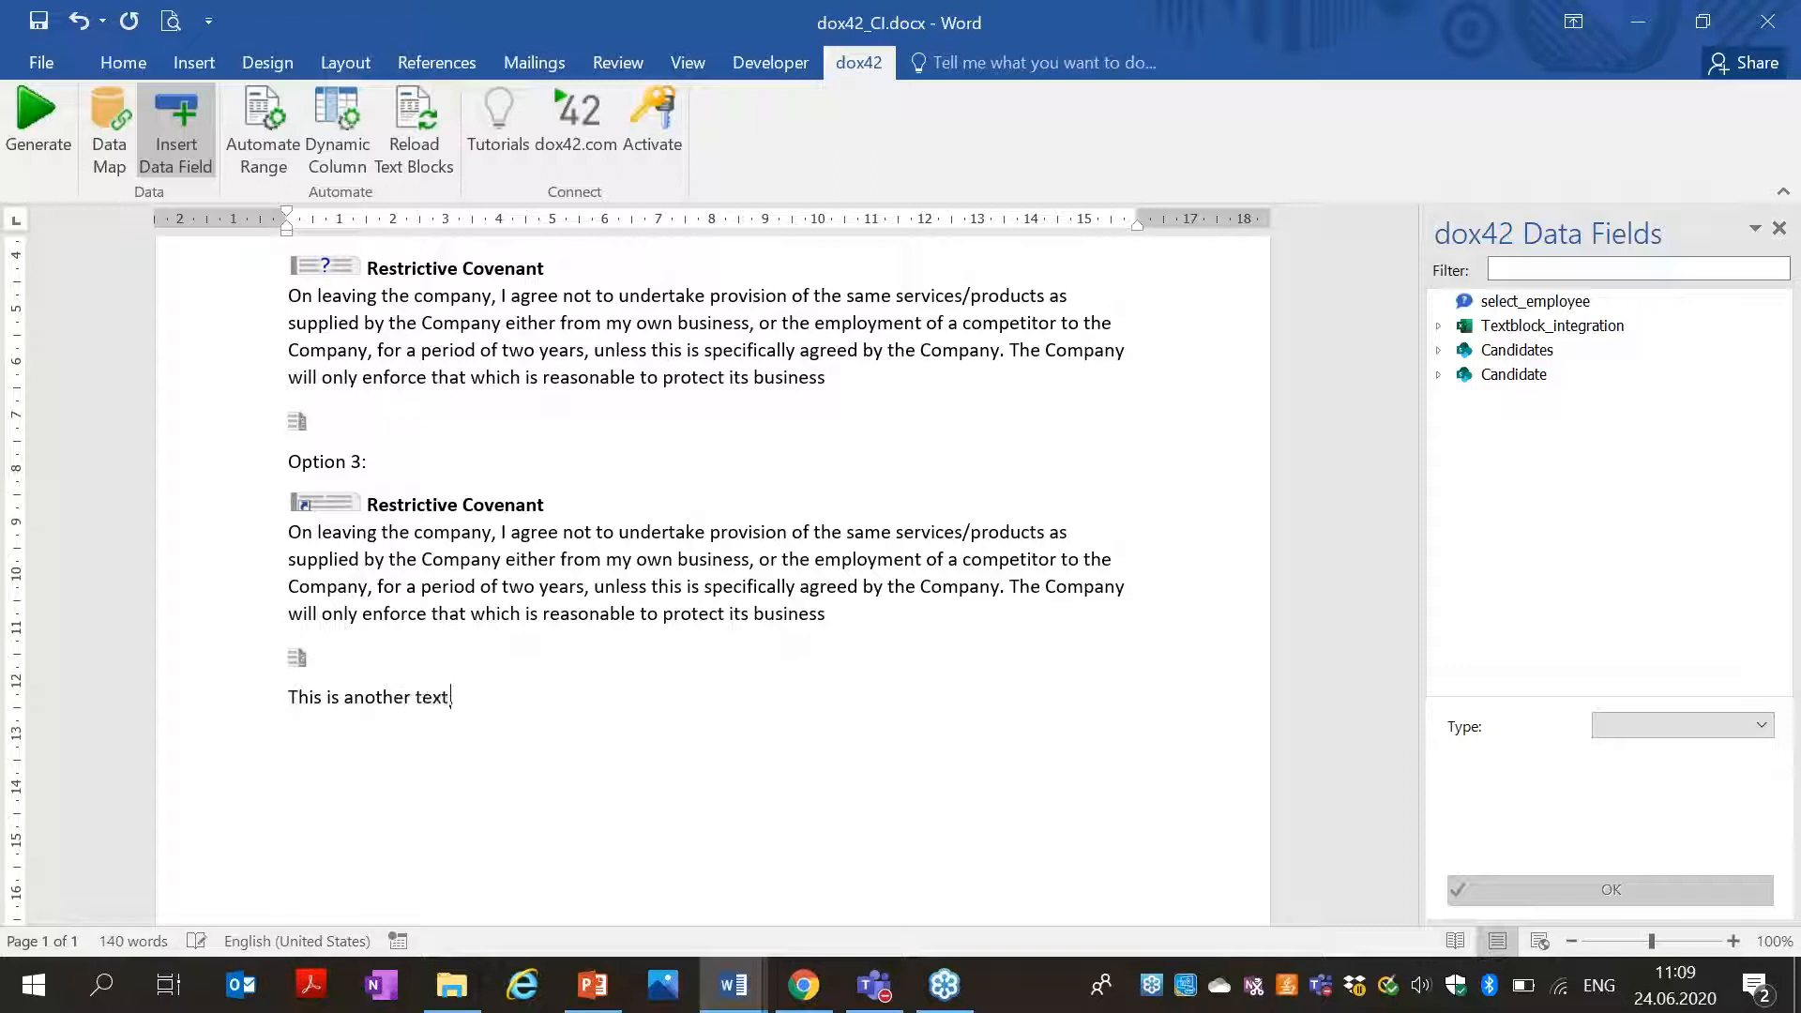
pyautogui.write('itional information.')
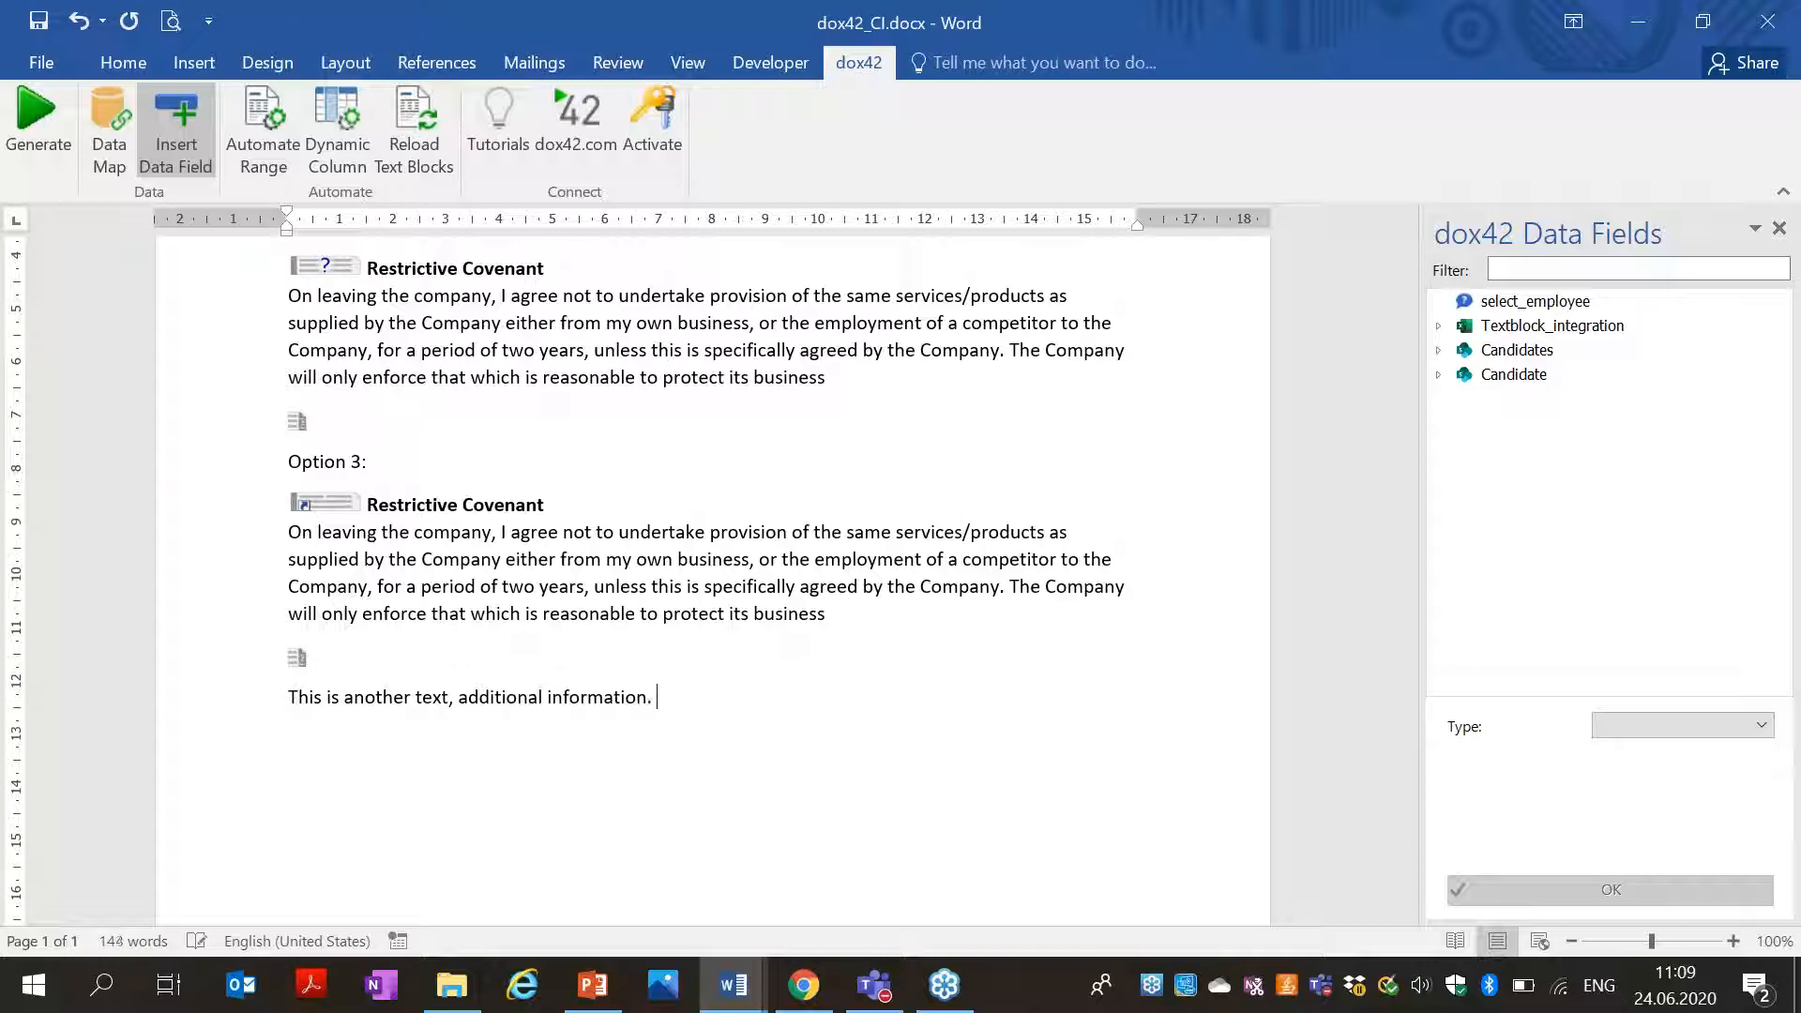
pyautogui.moveTo(689, 706); pyautogui.dragTo(268, 695)
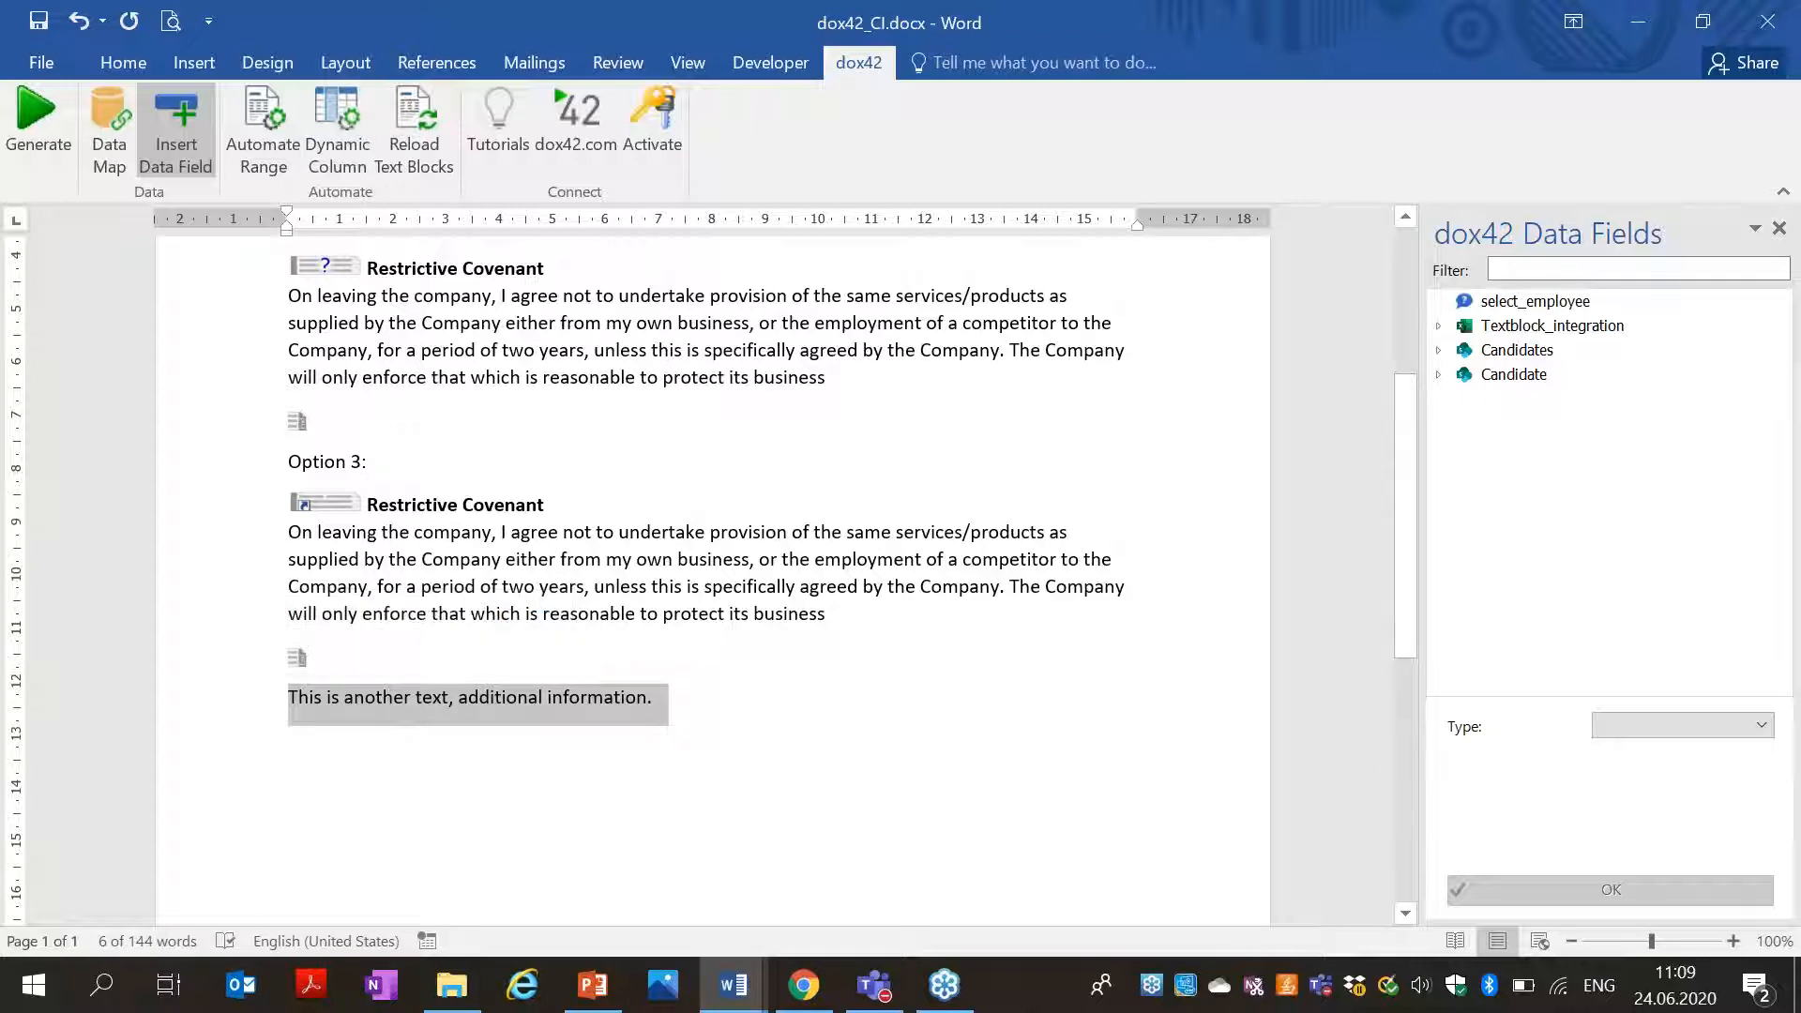
pyautogui.click(262, 125)
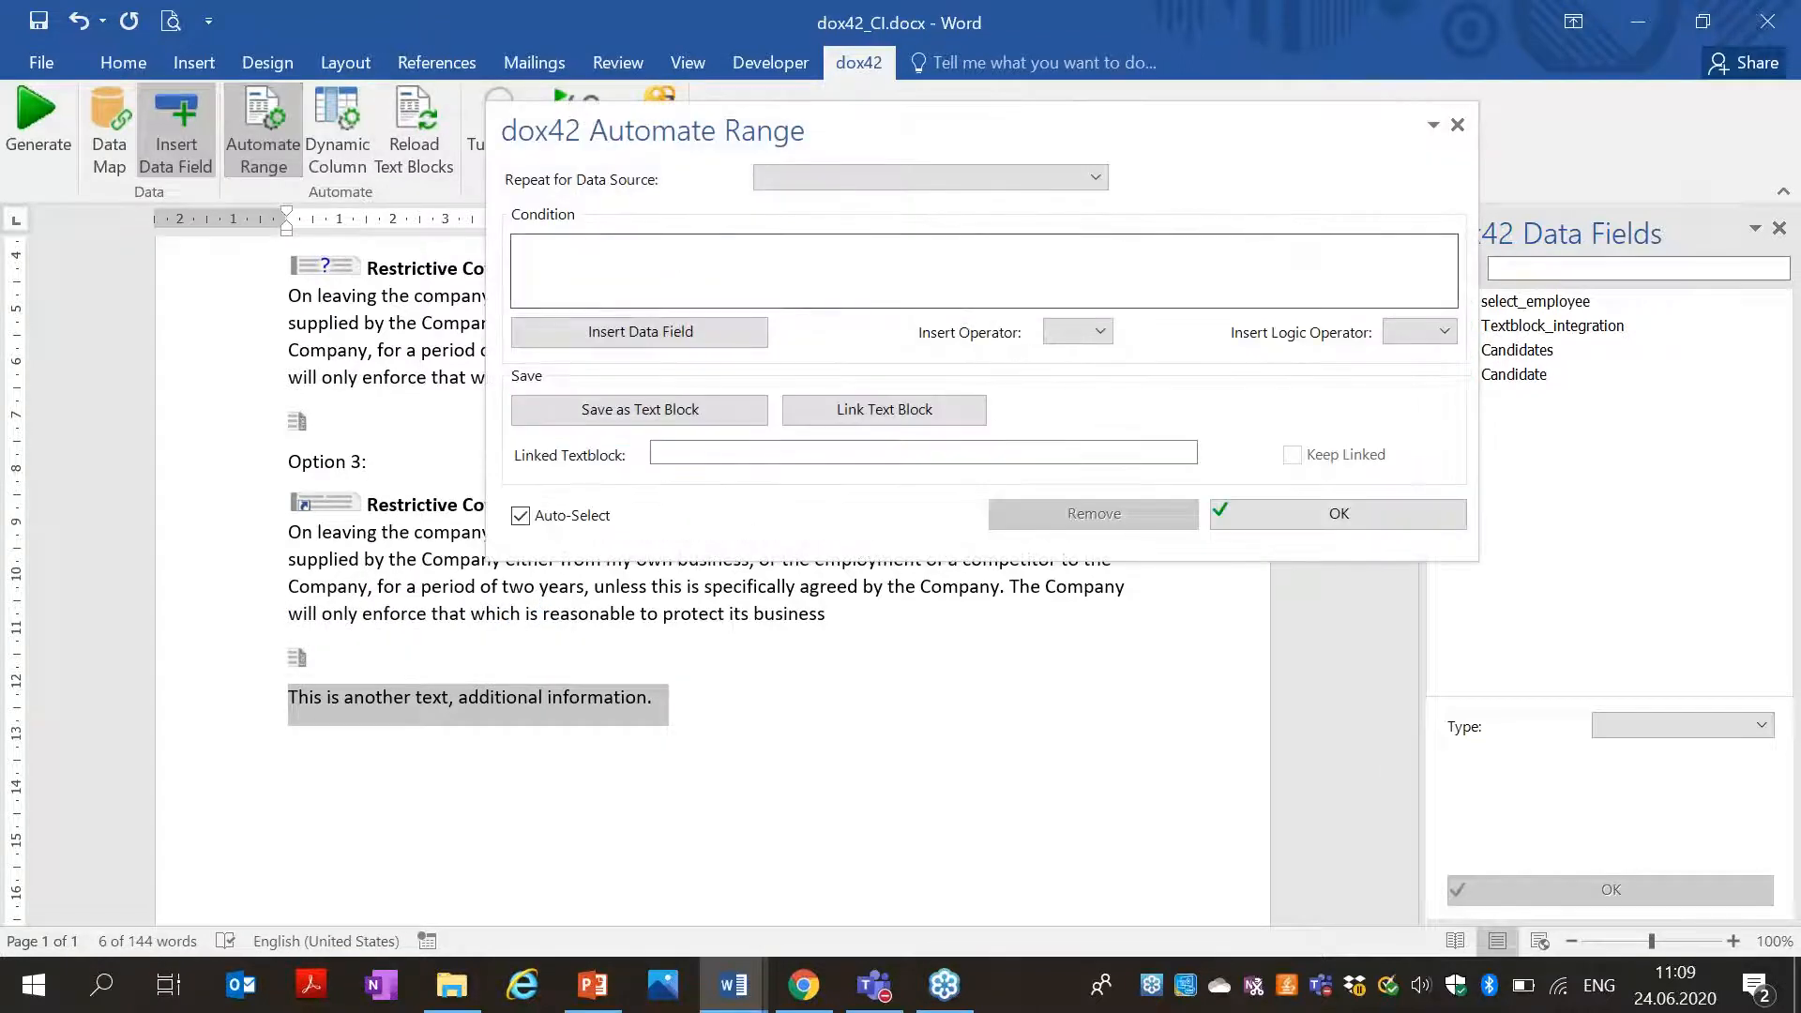
# Save the selected line as the text block additional_info.docx in the textblocks folder.
pyautogui.click(722, 418)
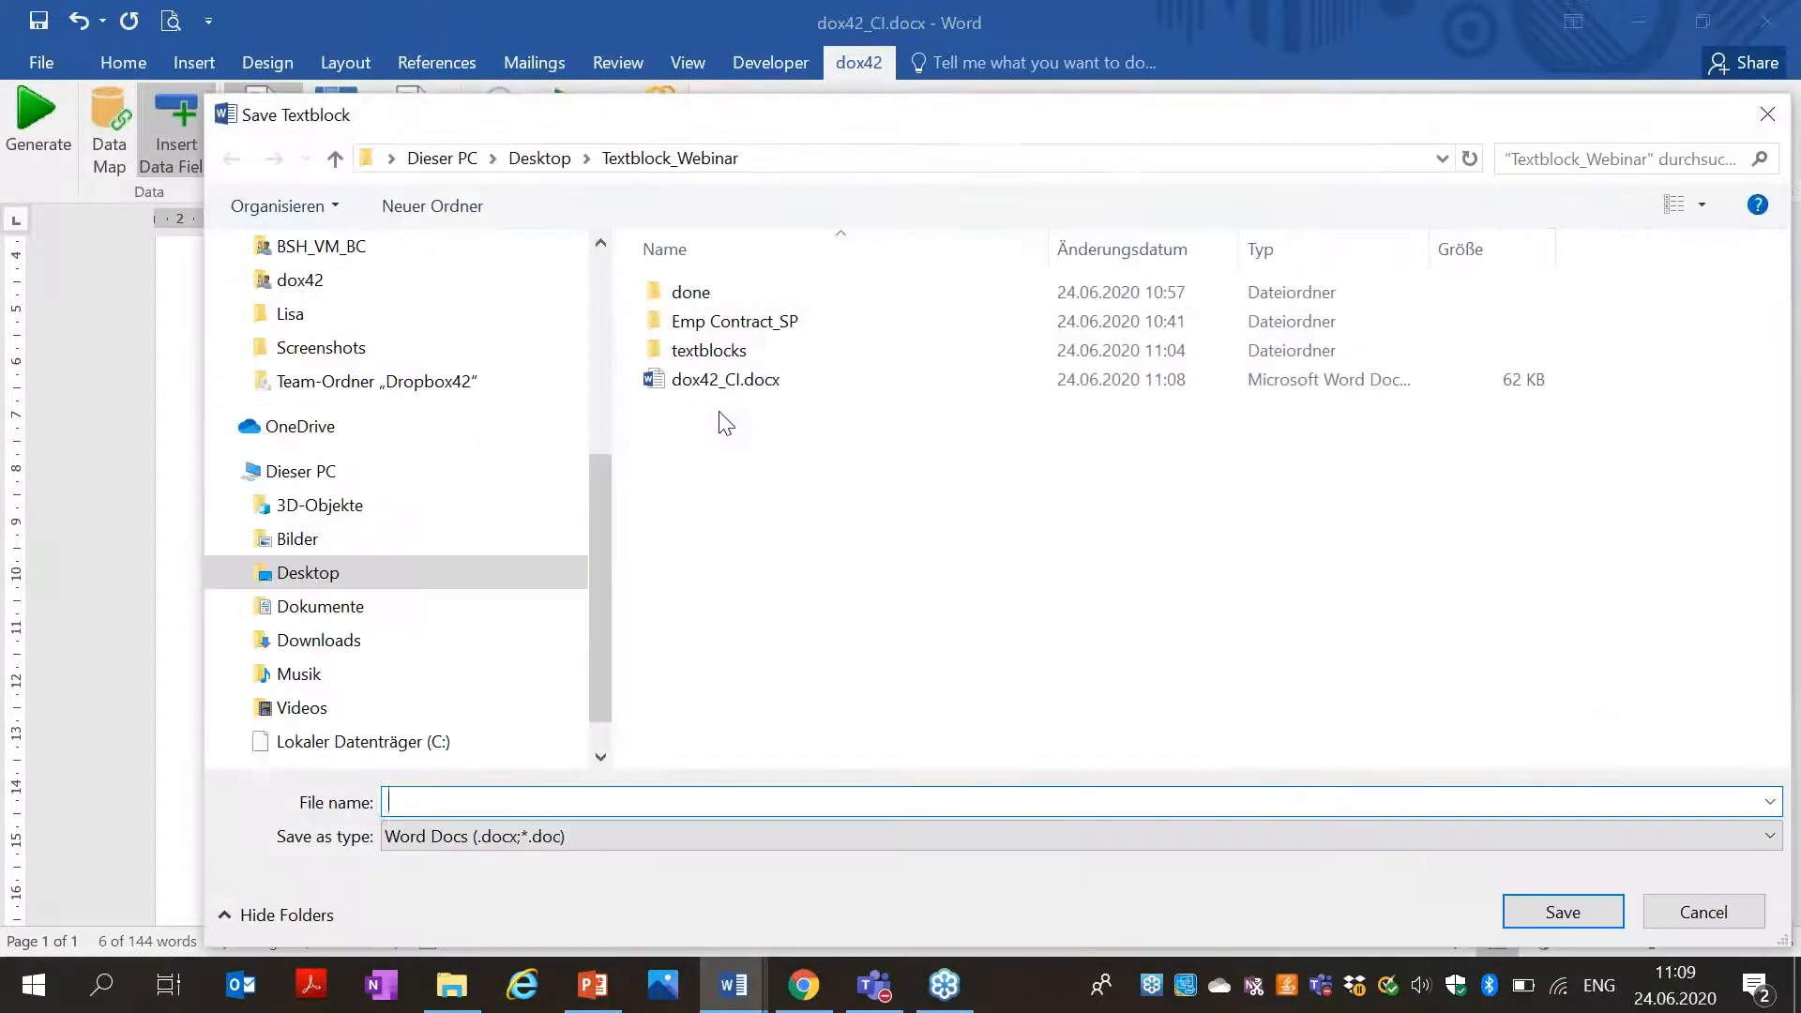
pyautogui.doubleClick(749, 367)
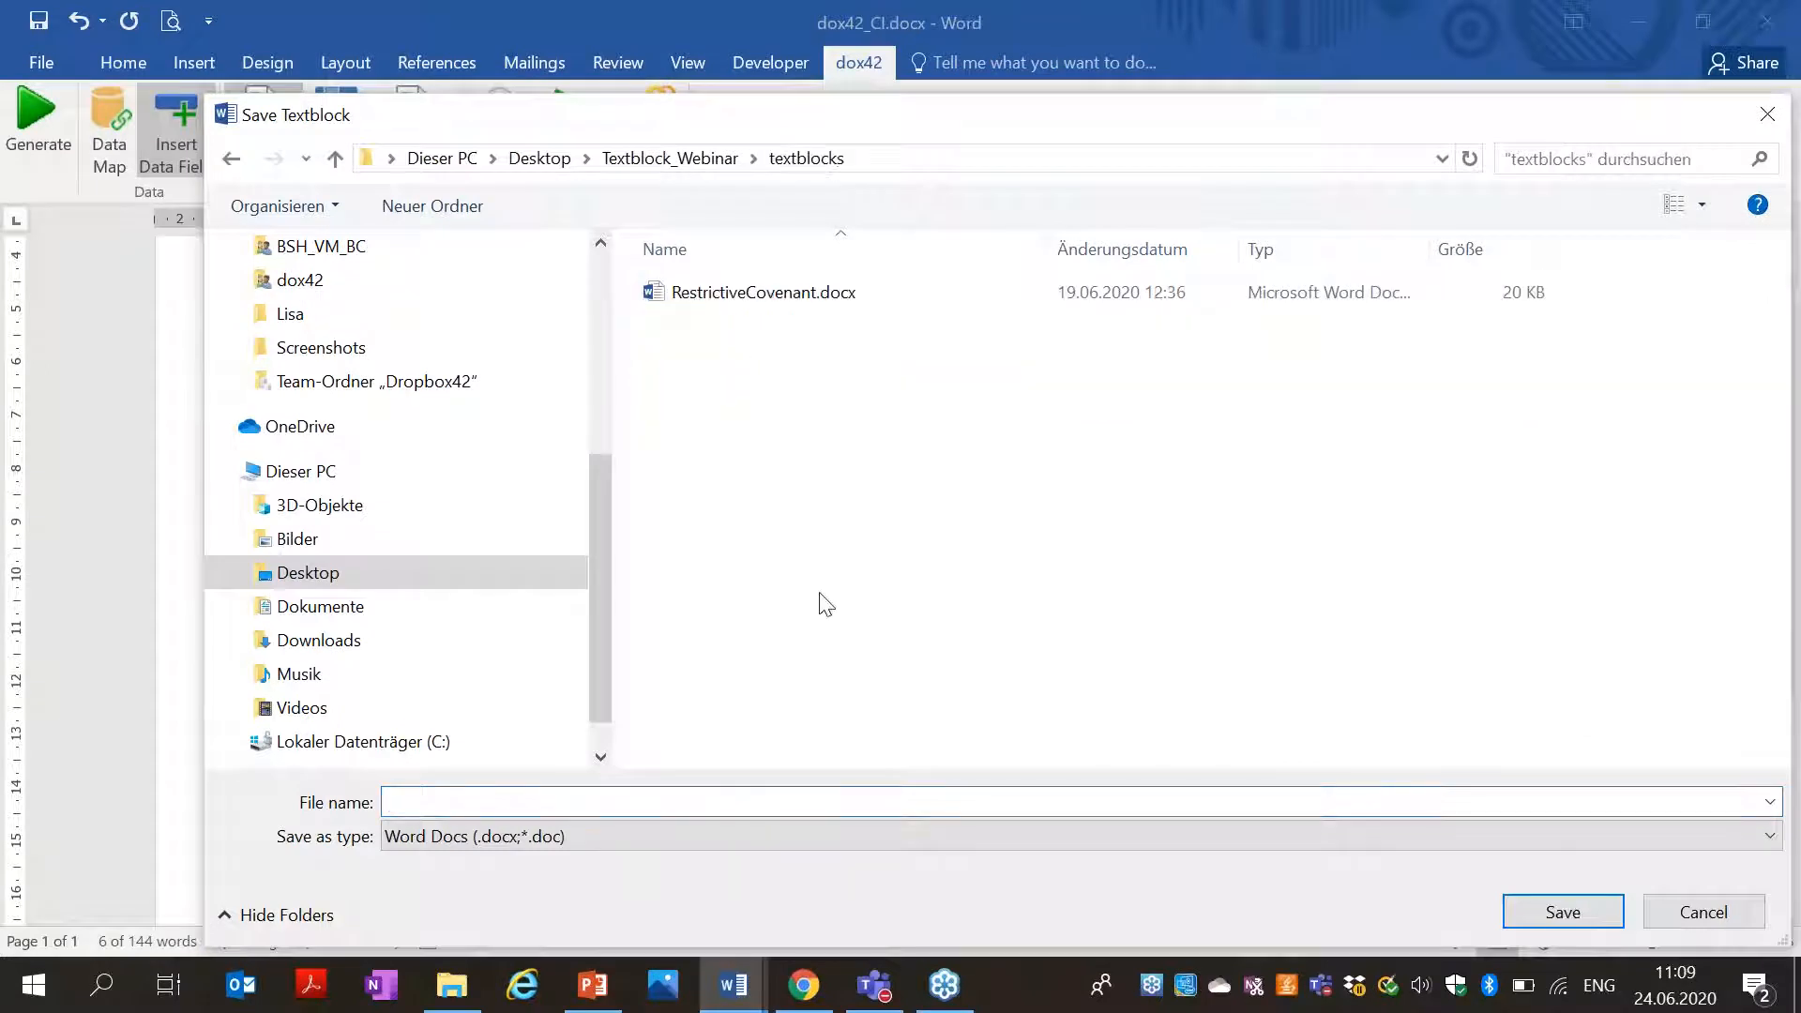
pyautogui.click(557, 800)
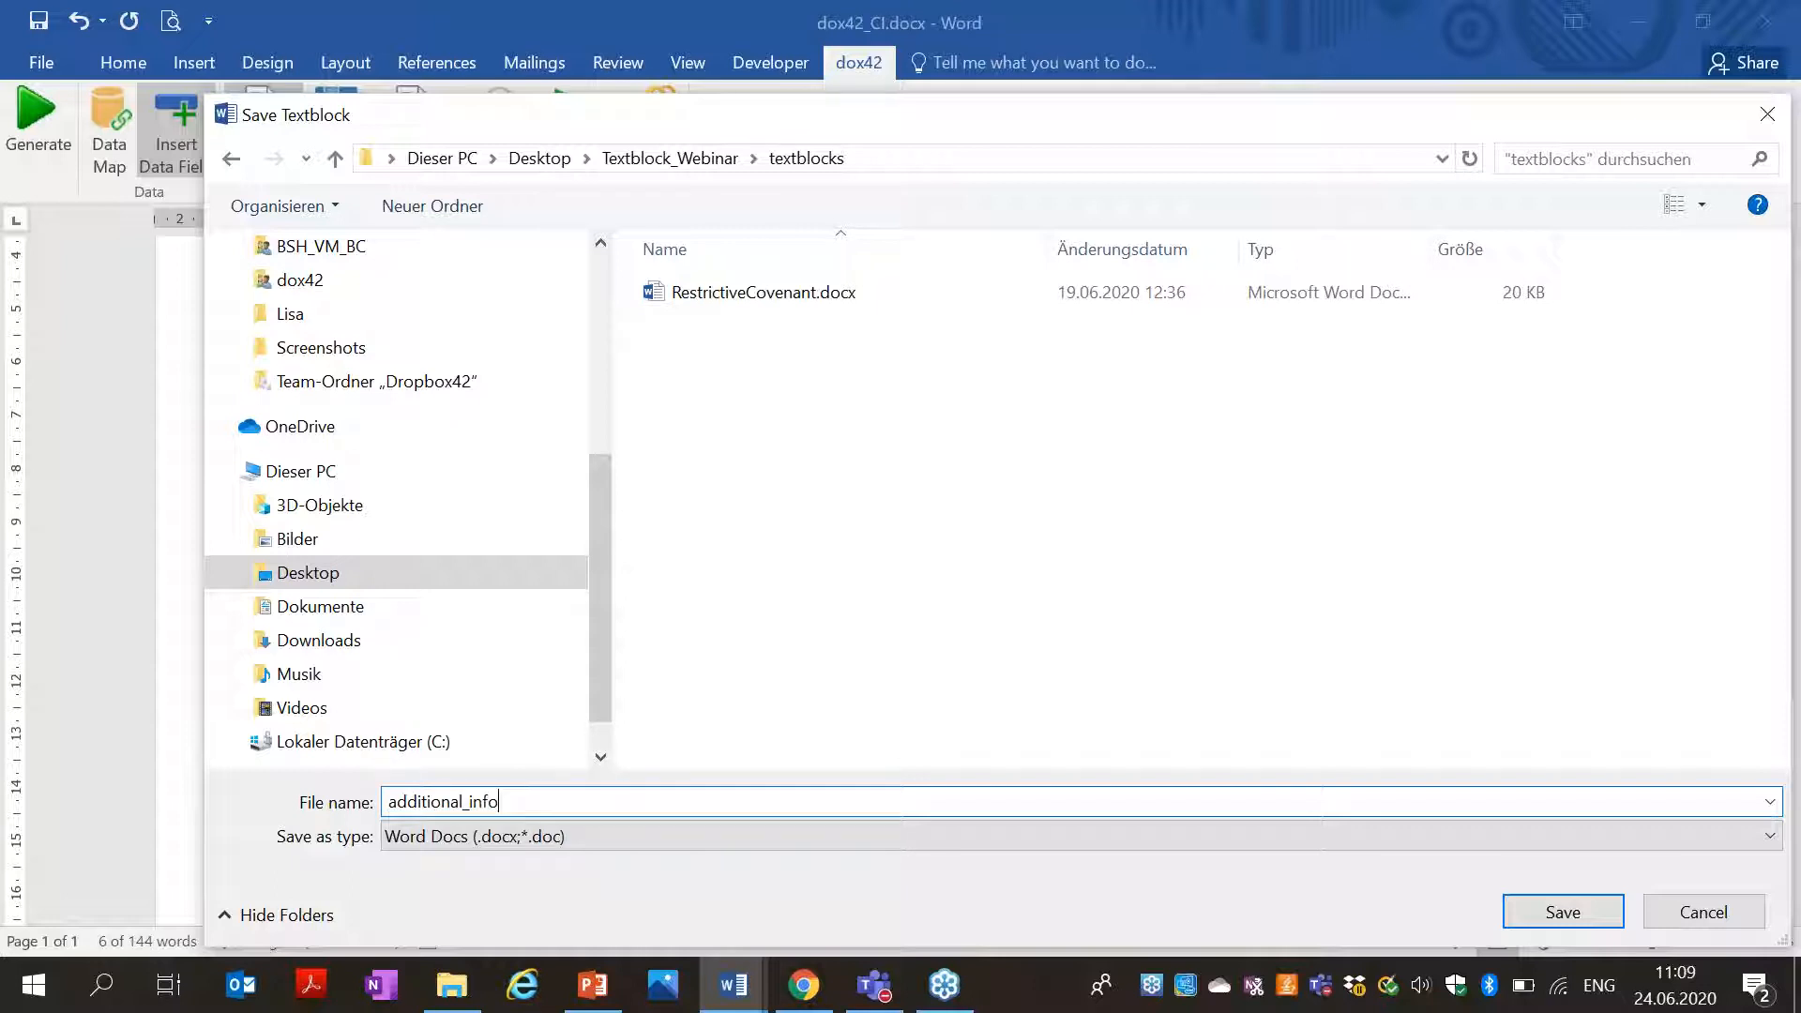
pyautogui.click(1559, 913)
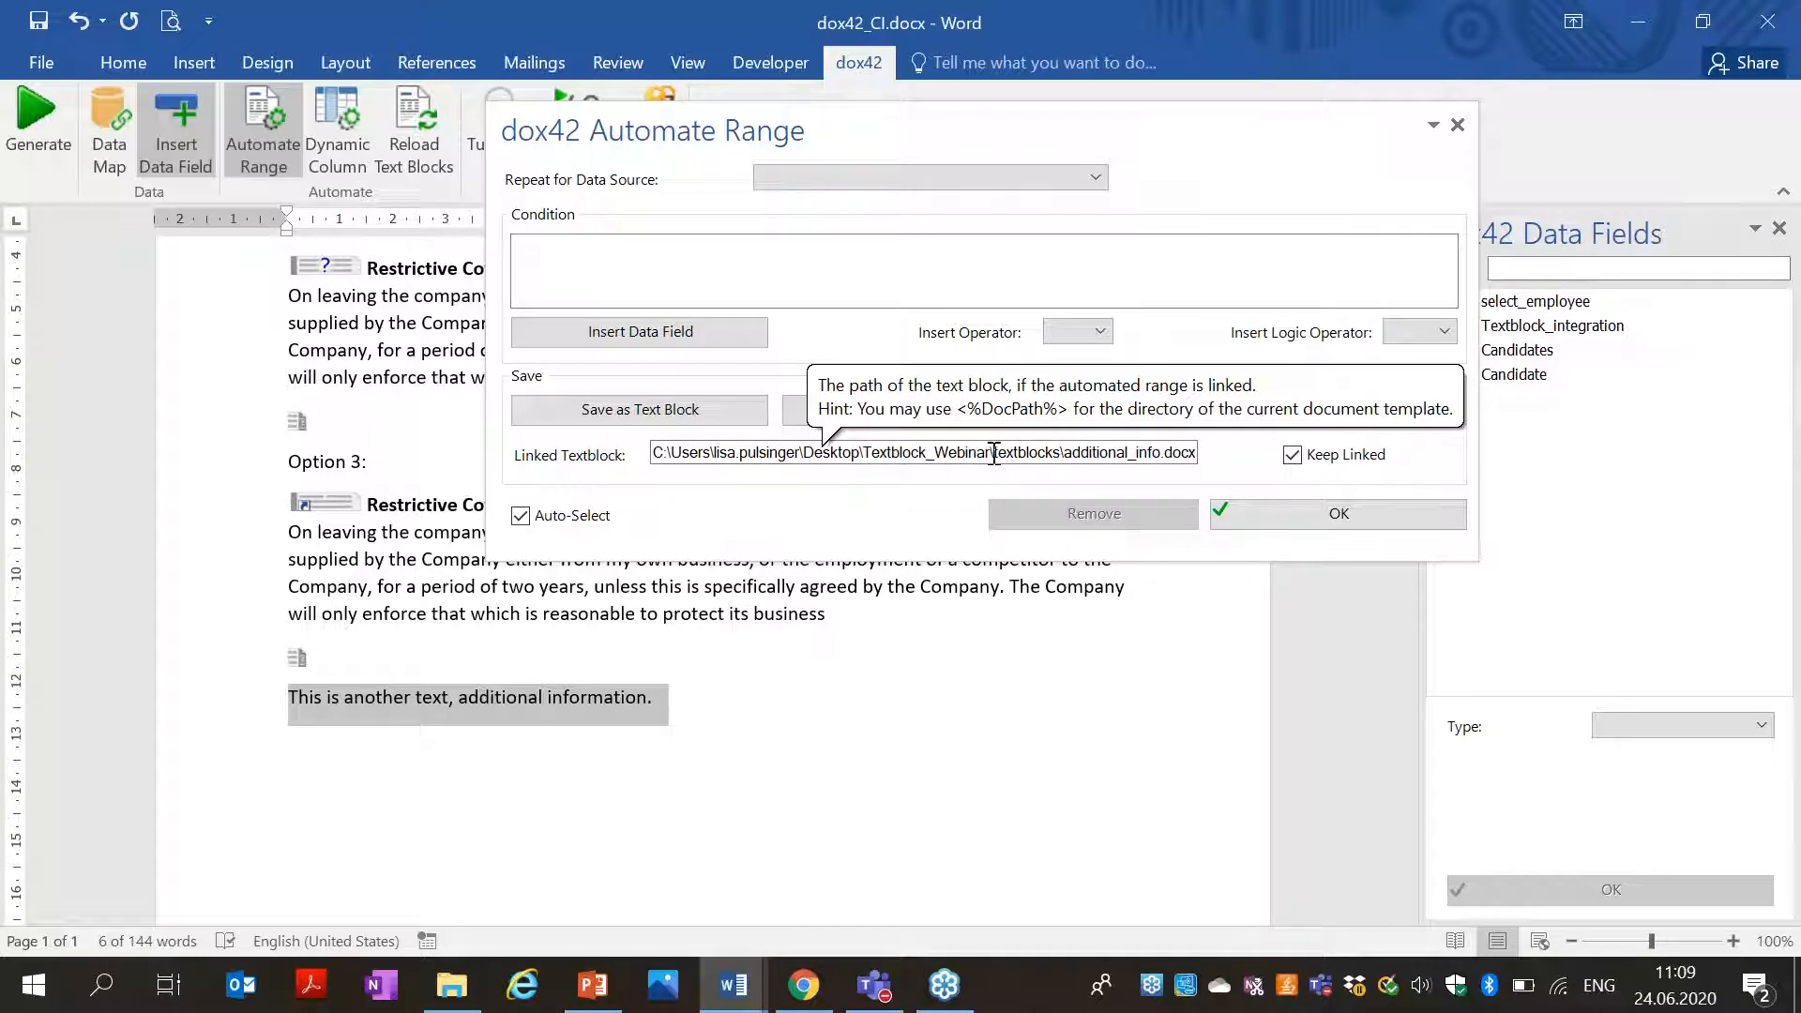
# Change the link path to <%docpath%>\textblocks\additional_info.docx and apply it as a linked block.
pyautogui.moveTo(994, 454); pyautogui.dragTo(370, 455)
pyautogui.write('<%docpath%>')
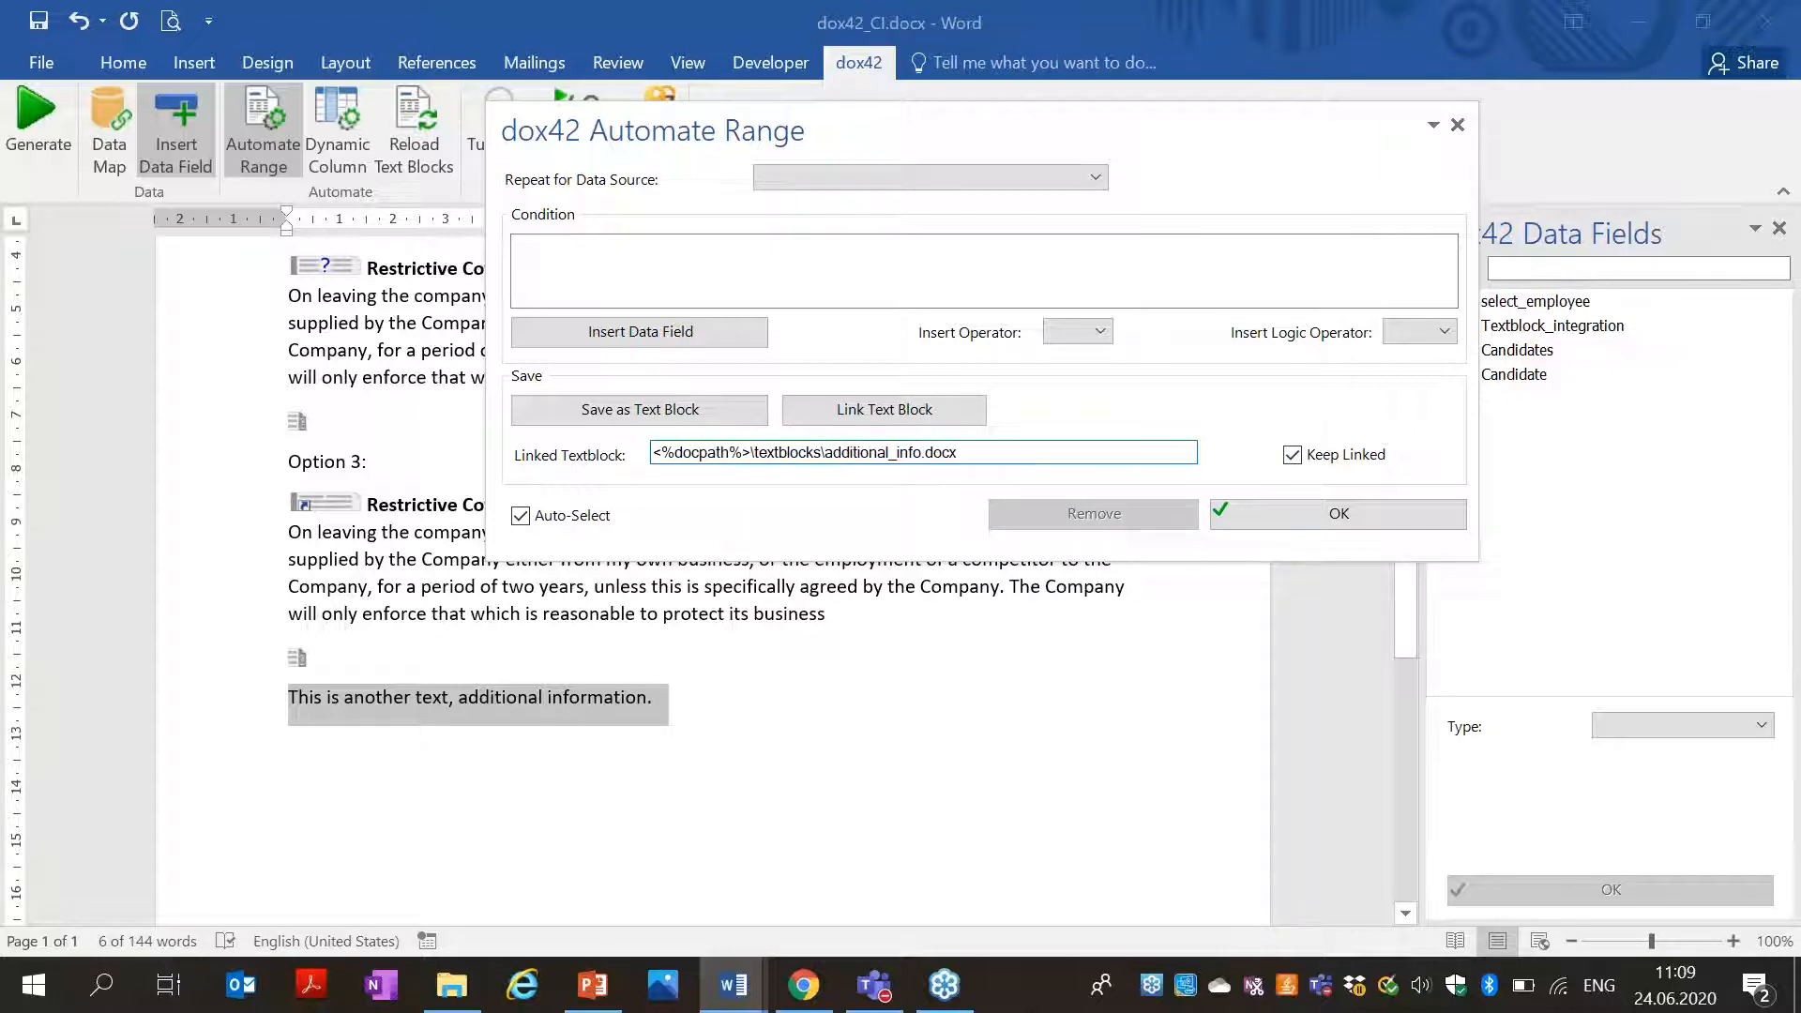
pyautogui.click(1338, 513)
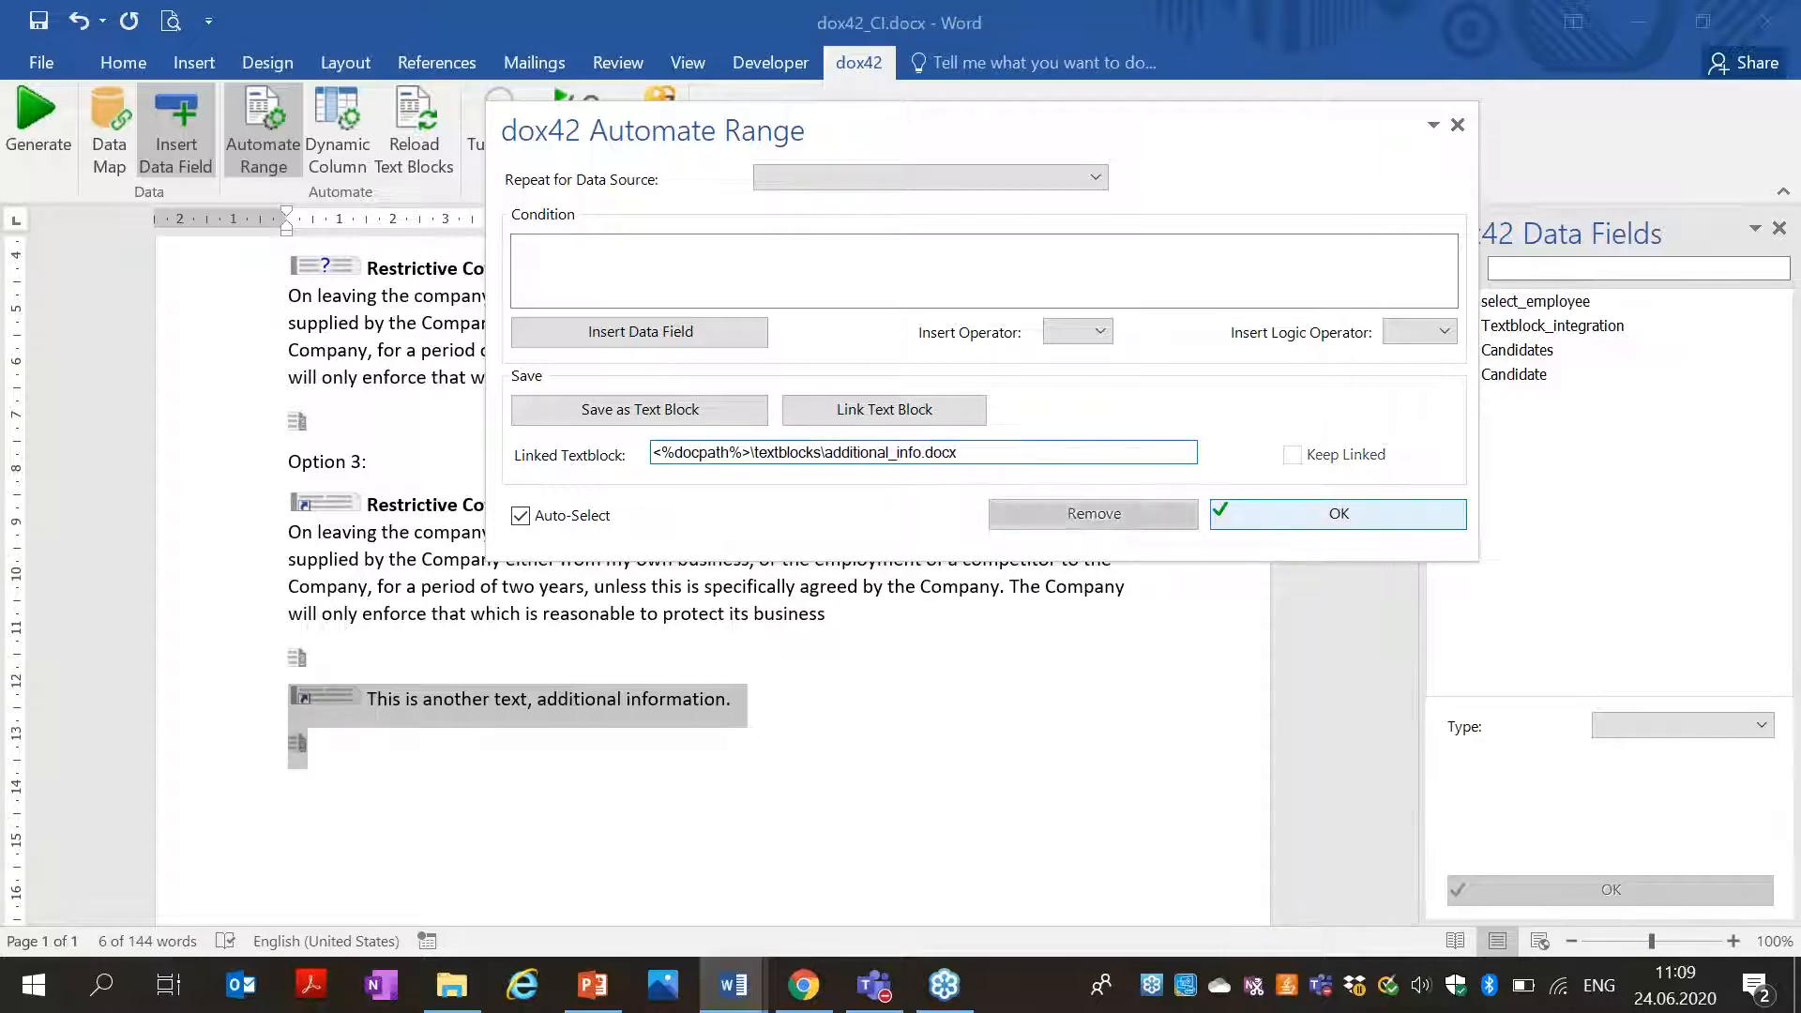
pyautogui.click(1456, 128)
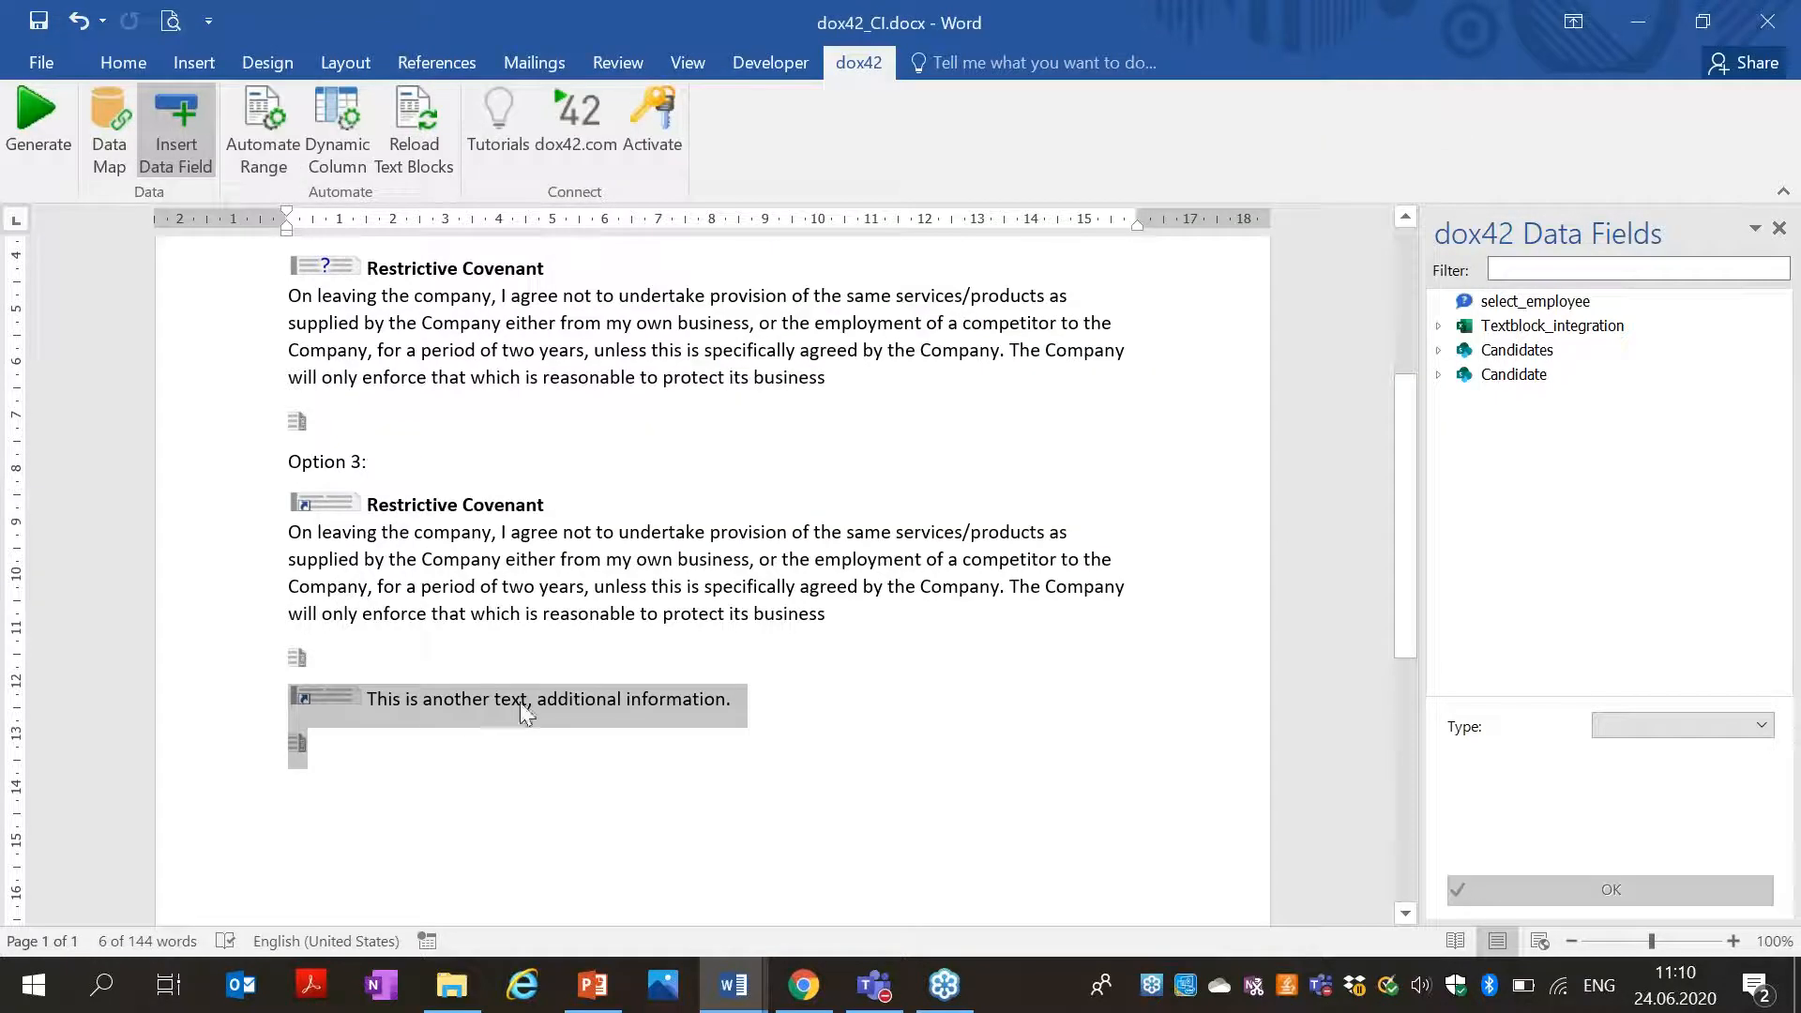
pyautogui.click(472, 982)
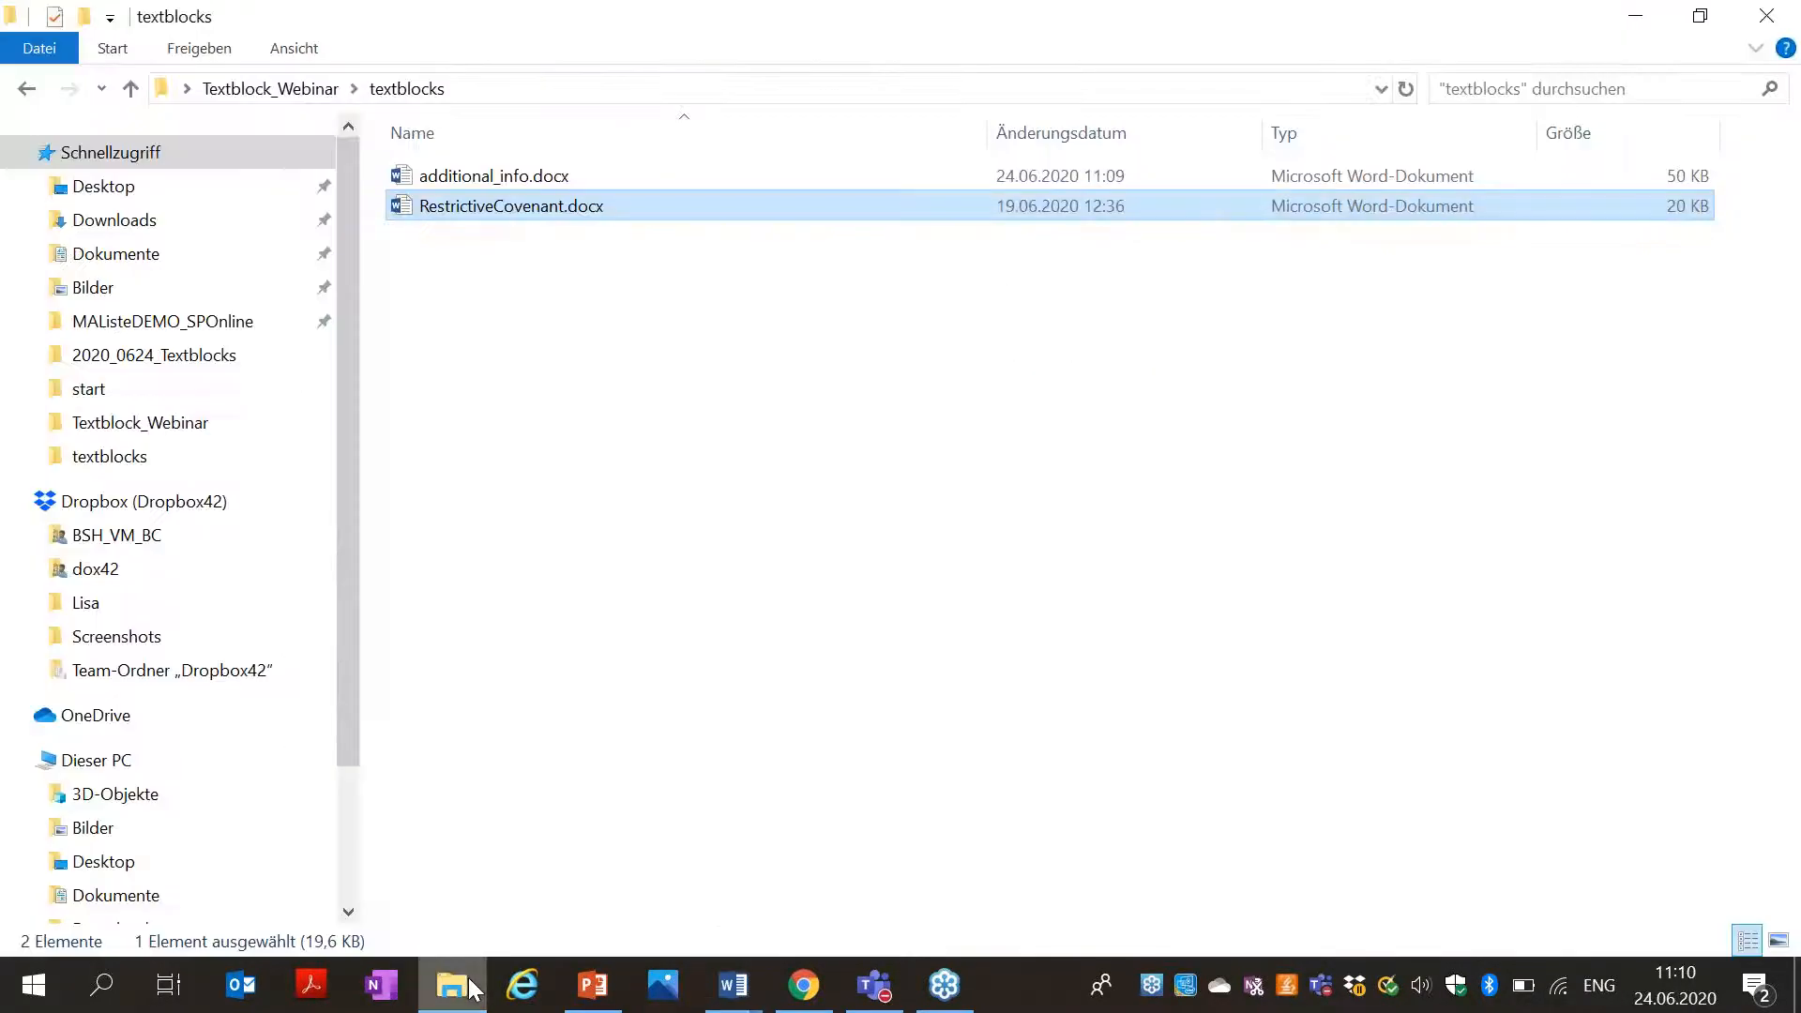
pyautogui.click(499, 178)
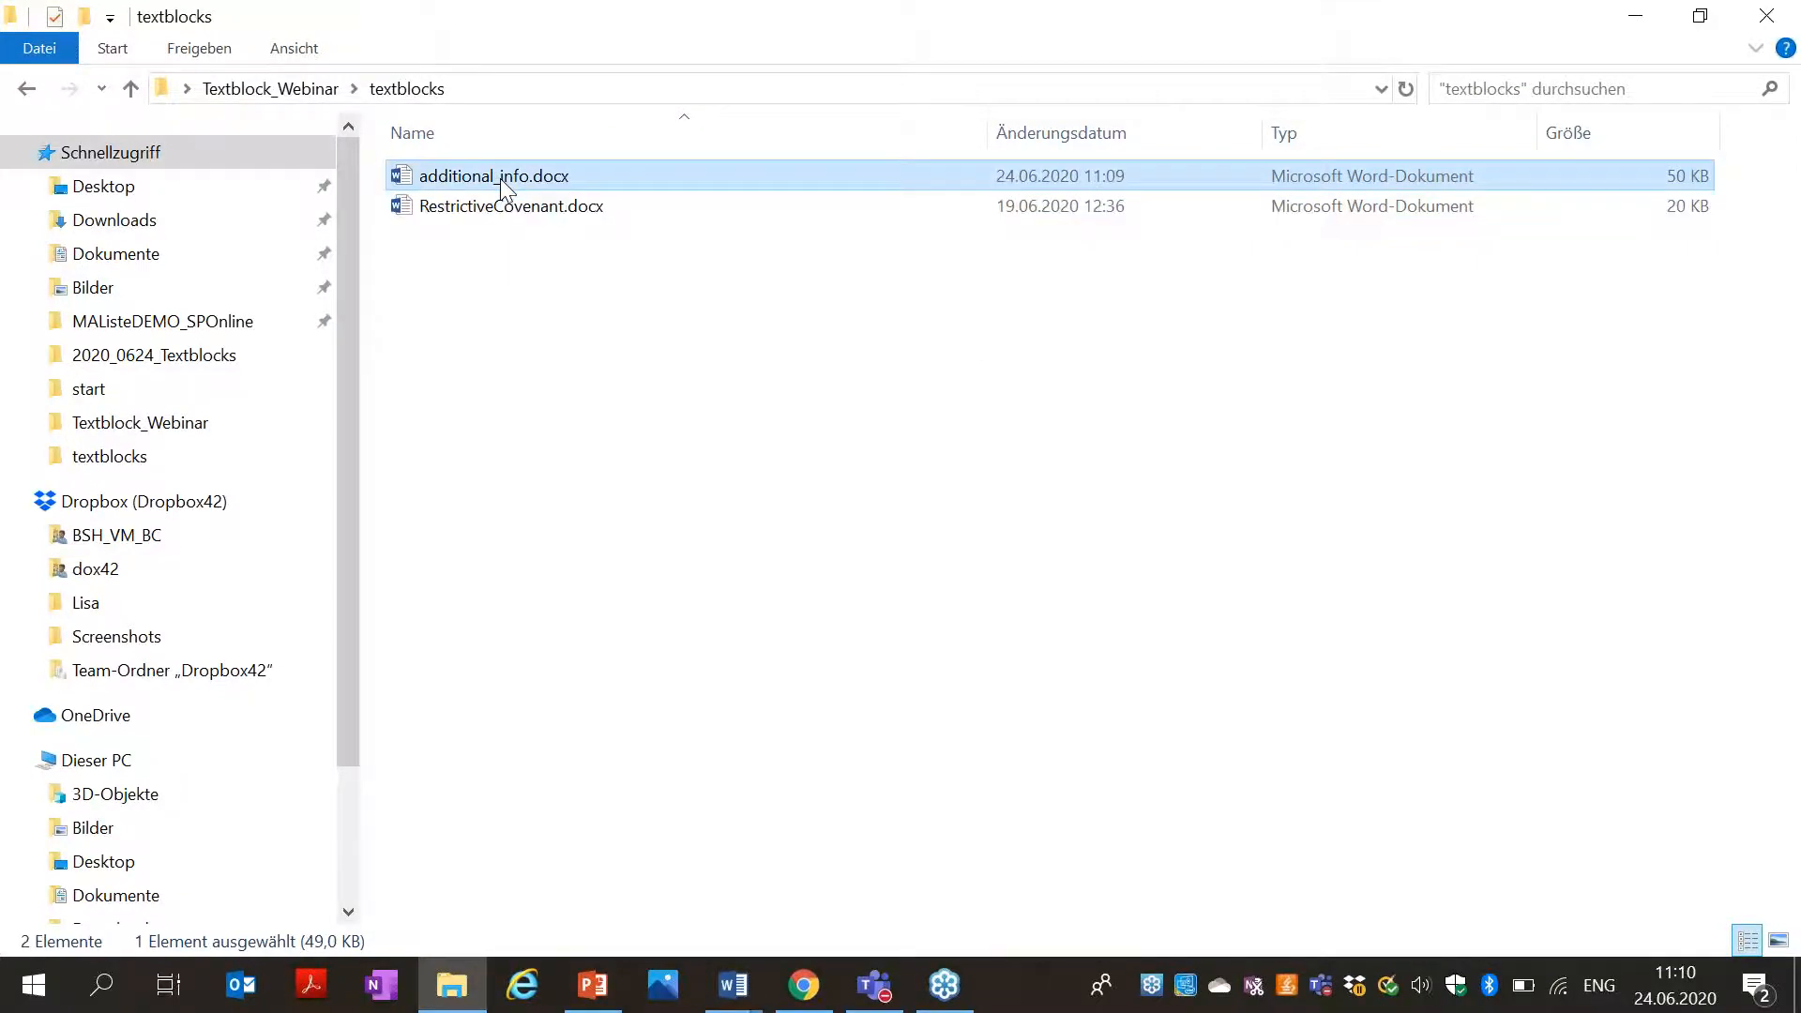
pyautogui.hotkey('alt', 'Tab')
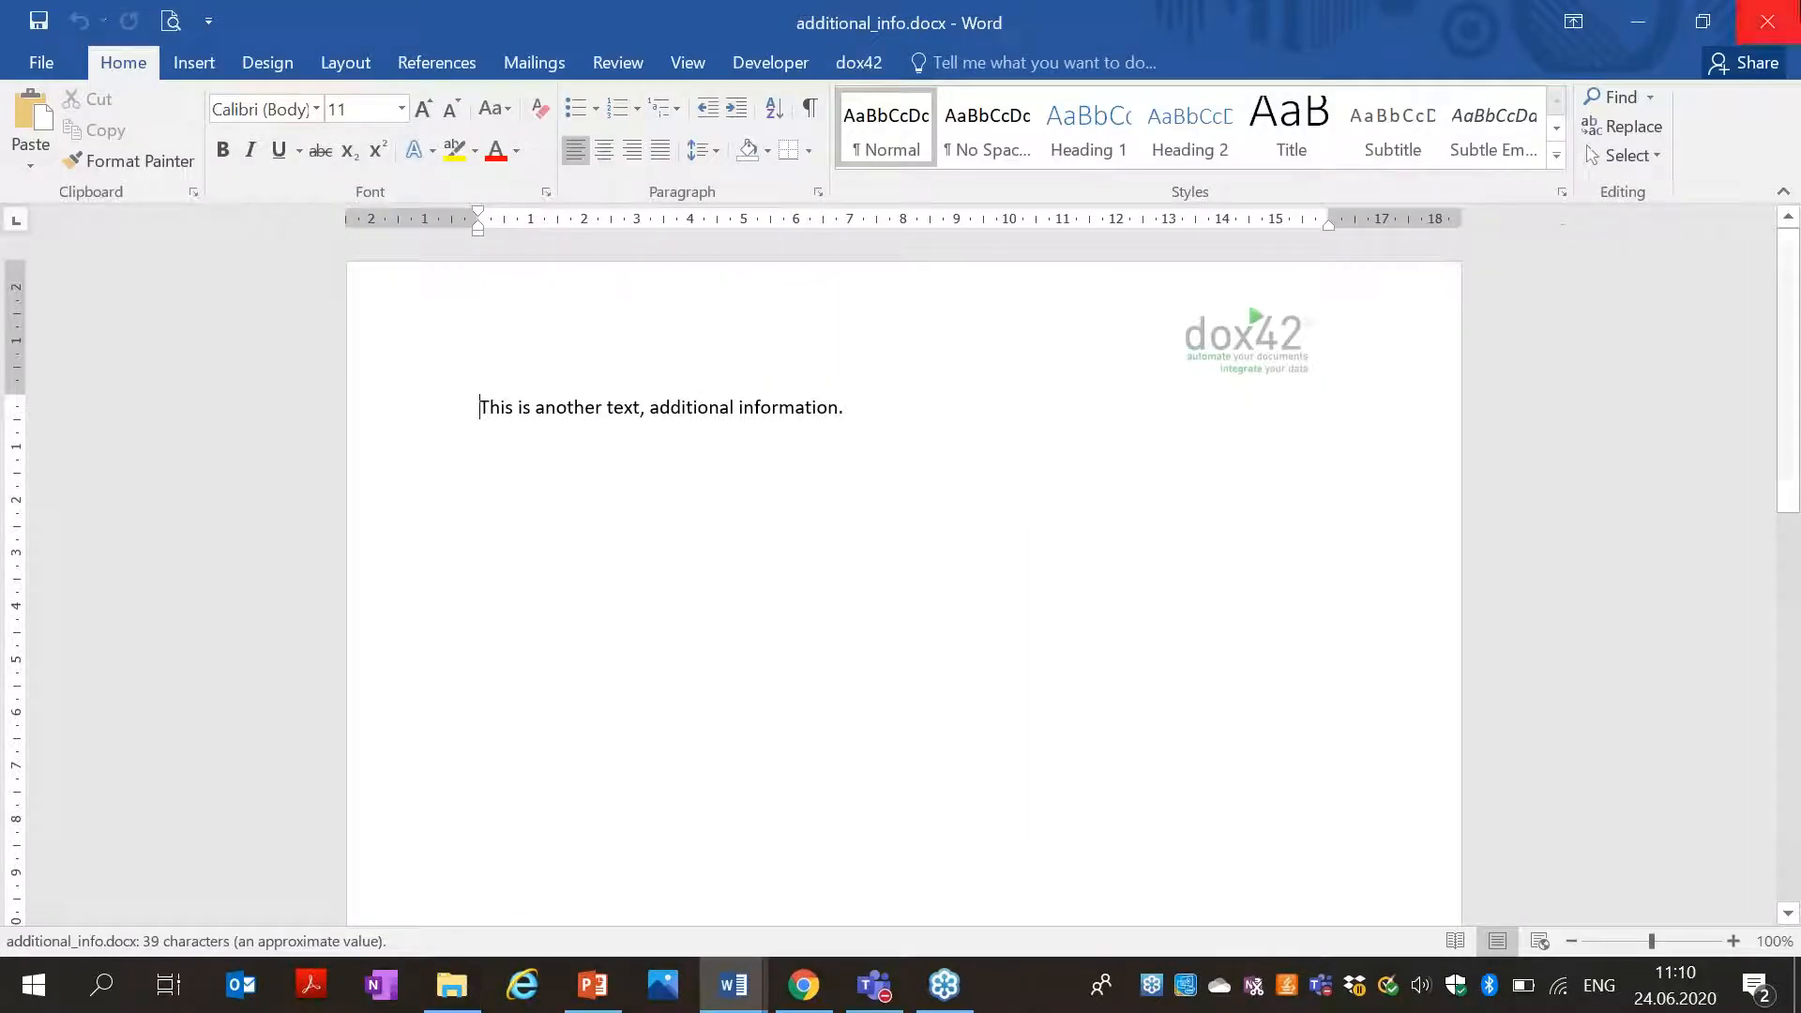
pyautogui.click(1766, 20)
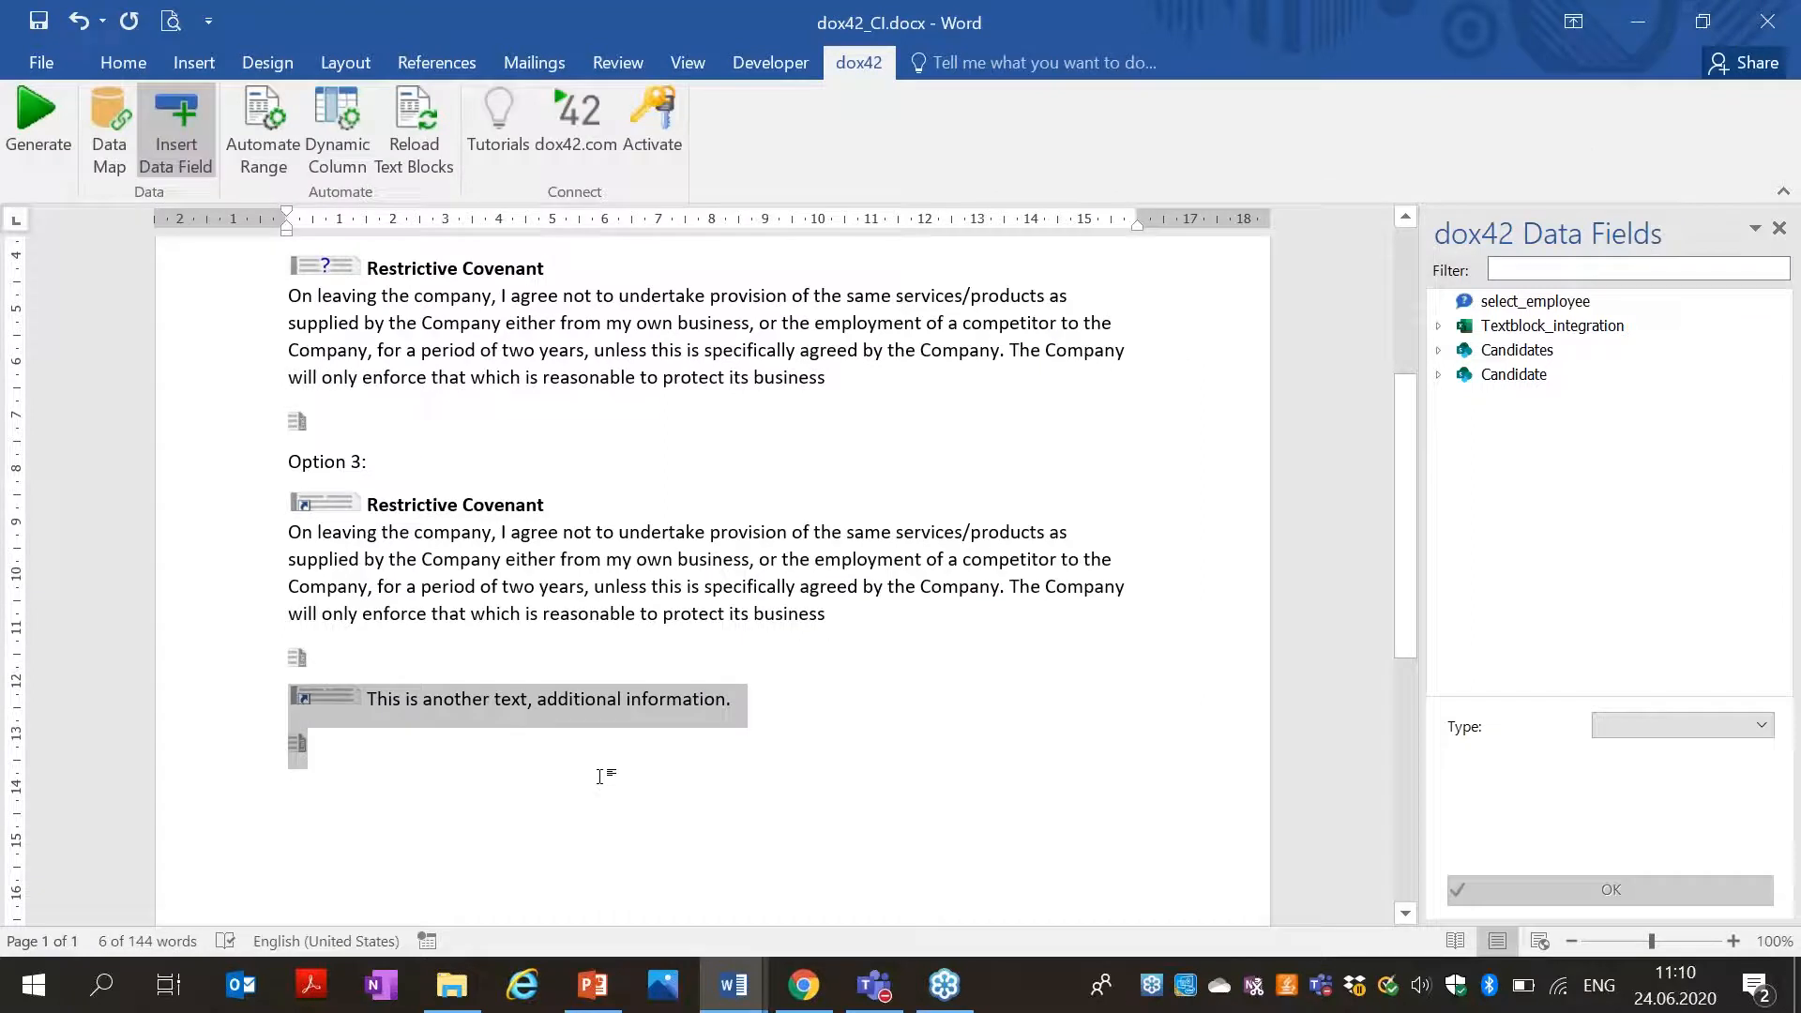
# Add a full stop after 'business' in Option 2's covenant and start a new line beneath.
pyautogui.moveTo(1403, 557); pyautogui.dragTo(1358, 433)
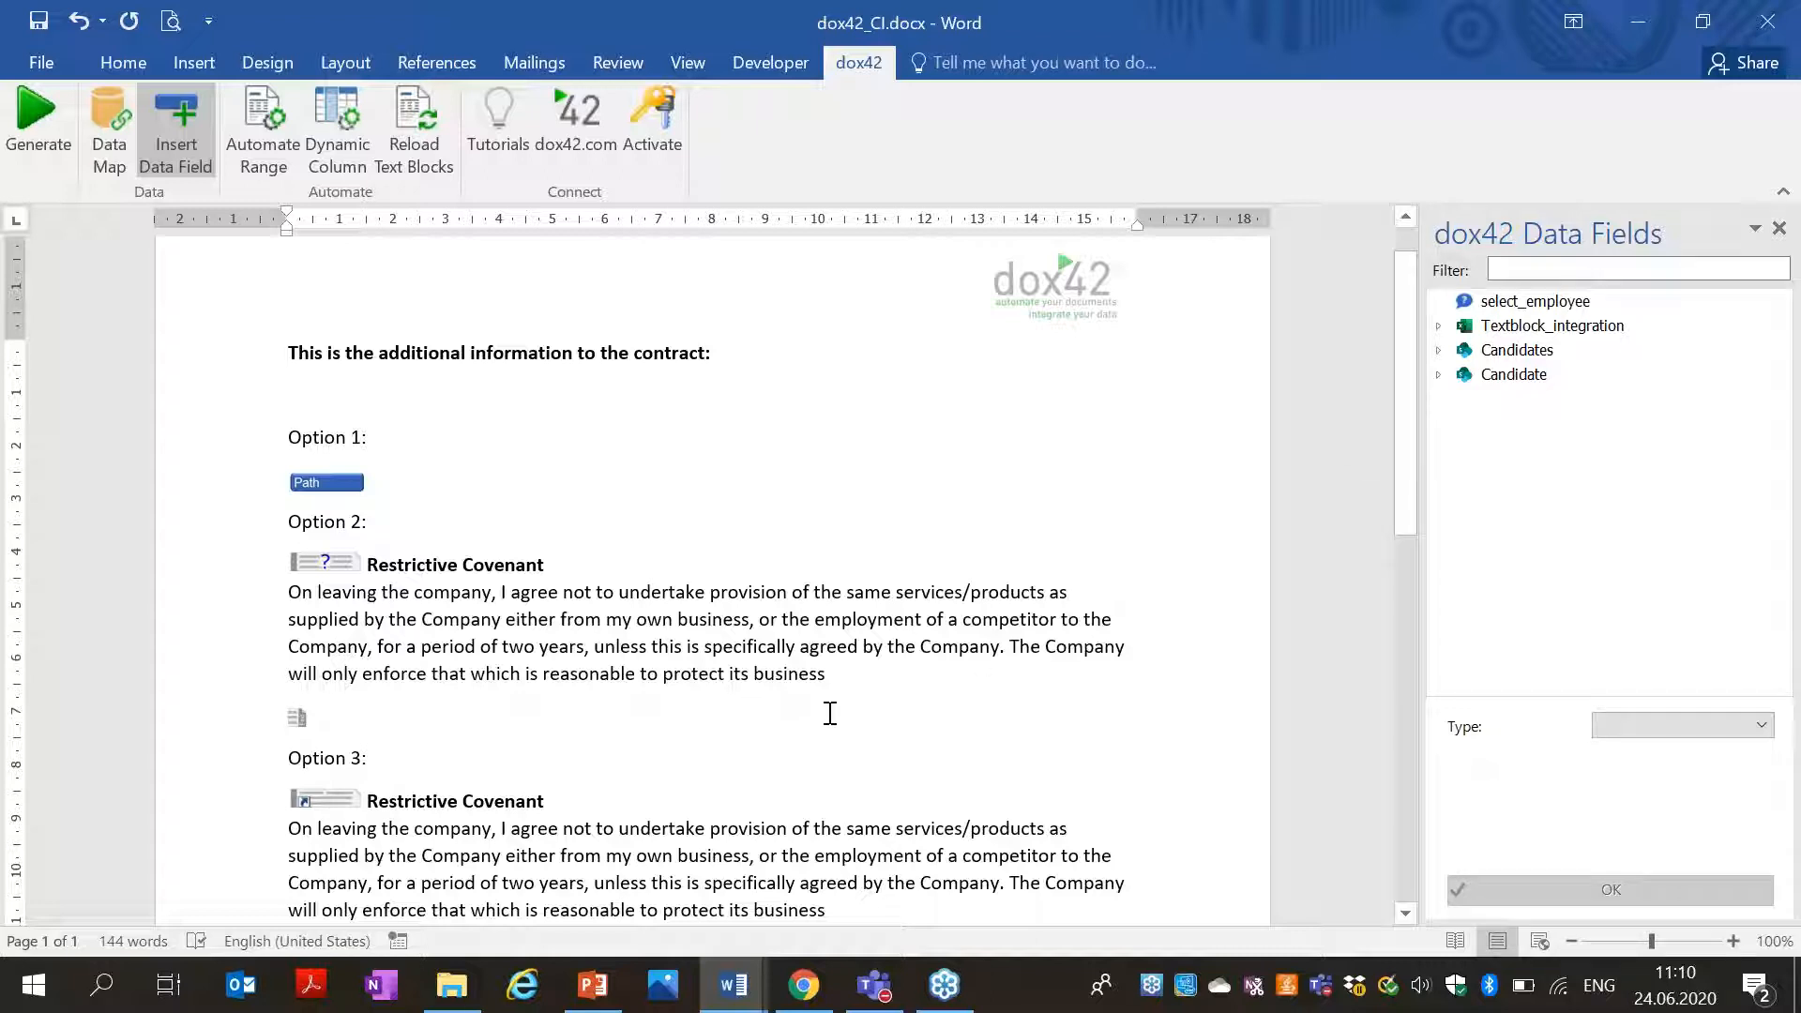
pyautogui.write('.')
pyautogui.press('Return')
pyautogui.press('Return')
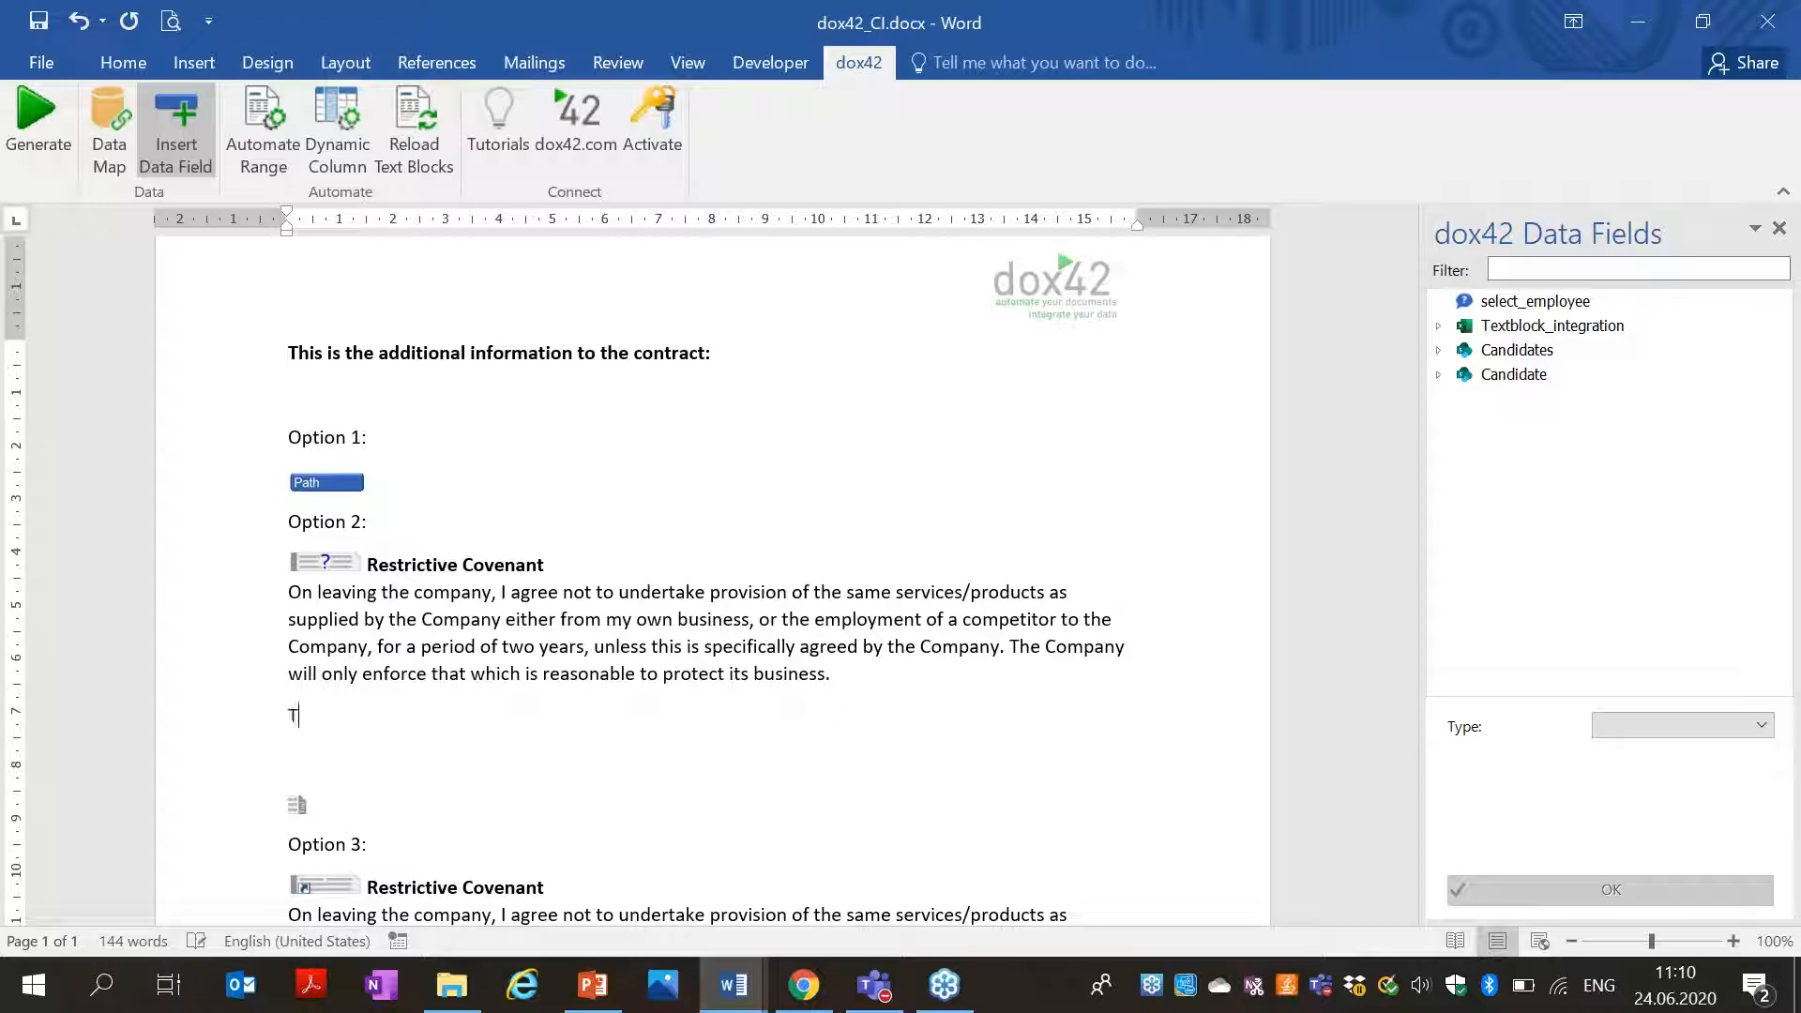
# Add the red line 'This is some new information that needs to be added!' under Option 2, then Generate.
pyautogui.write('new information that needs to be added!')
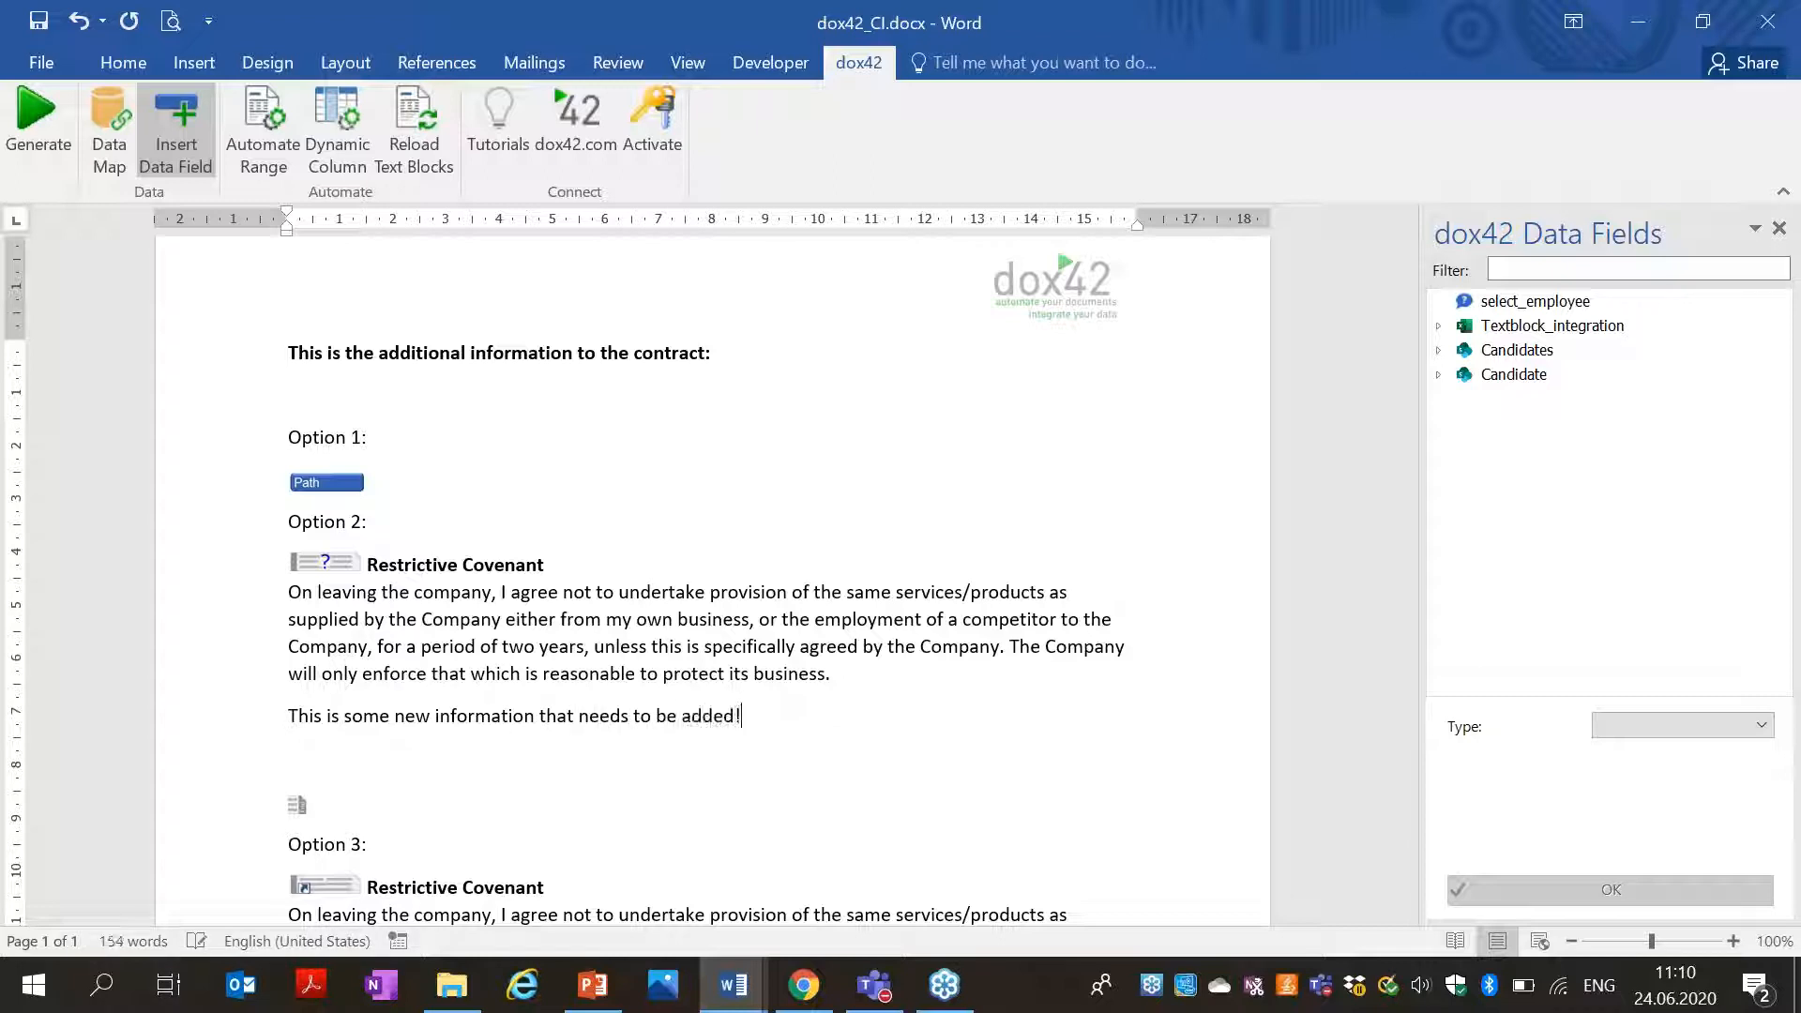
pyautogui.click(218, 739)
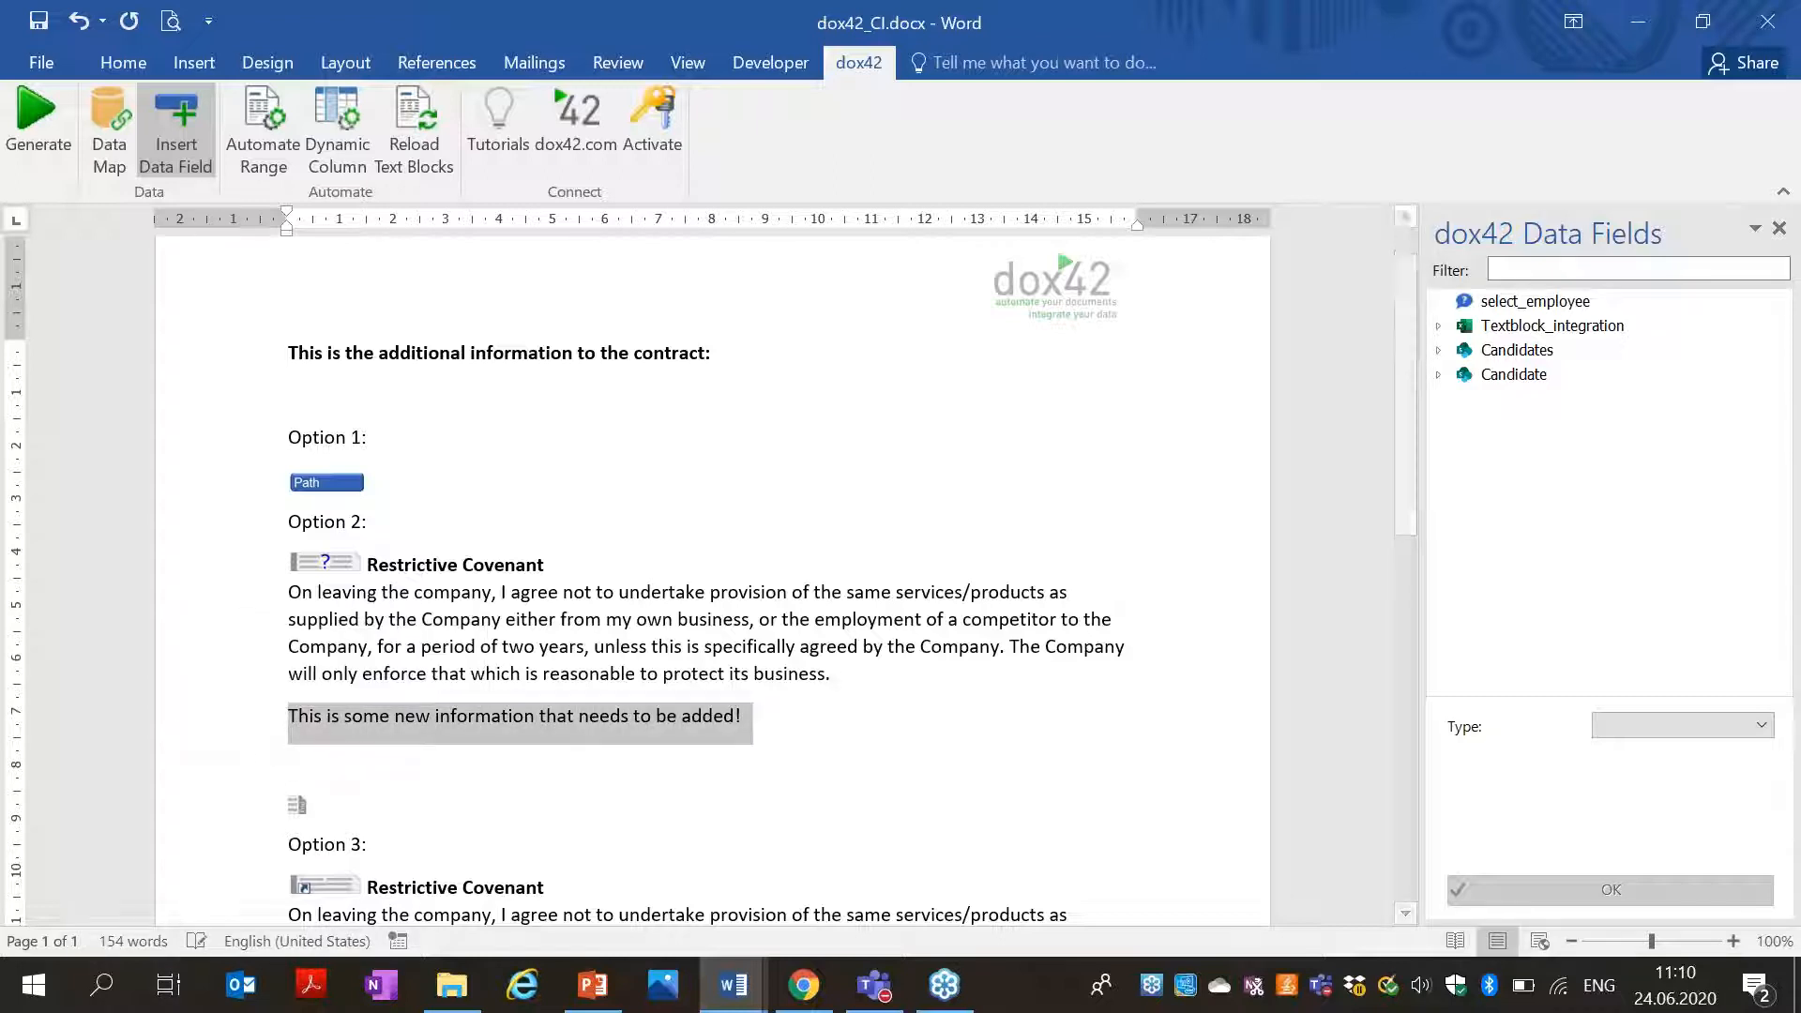
pyautogui.click(123, 62)
pyautogui.click(496, 150)
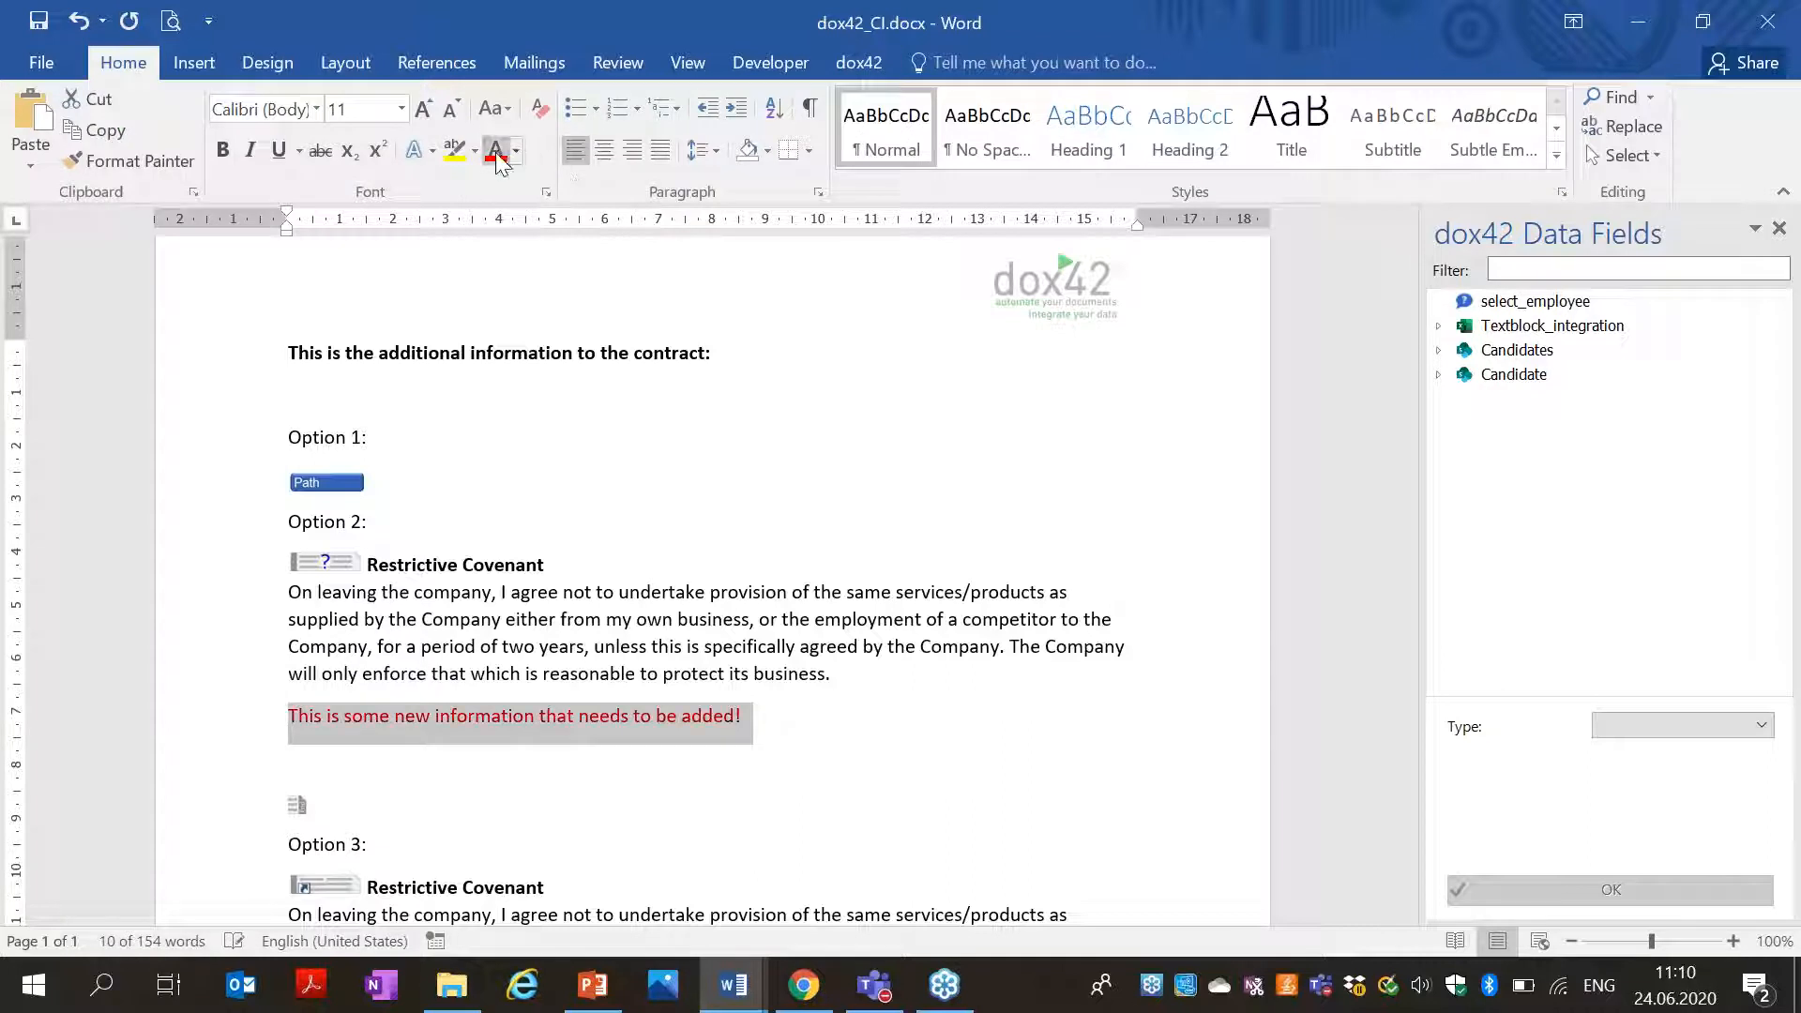
pyautogui.click(818, 715)
pyautogui.click(873, 65)
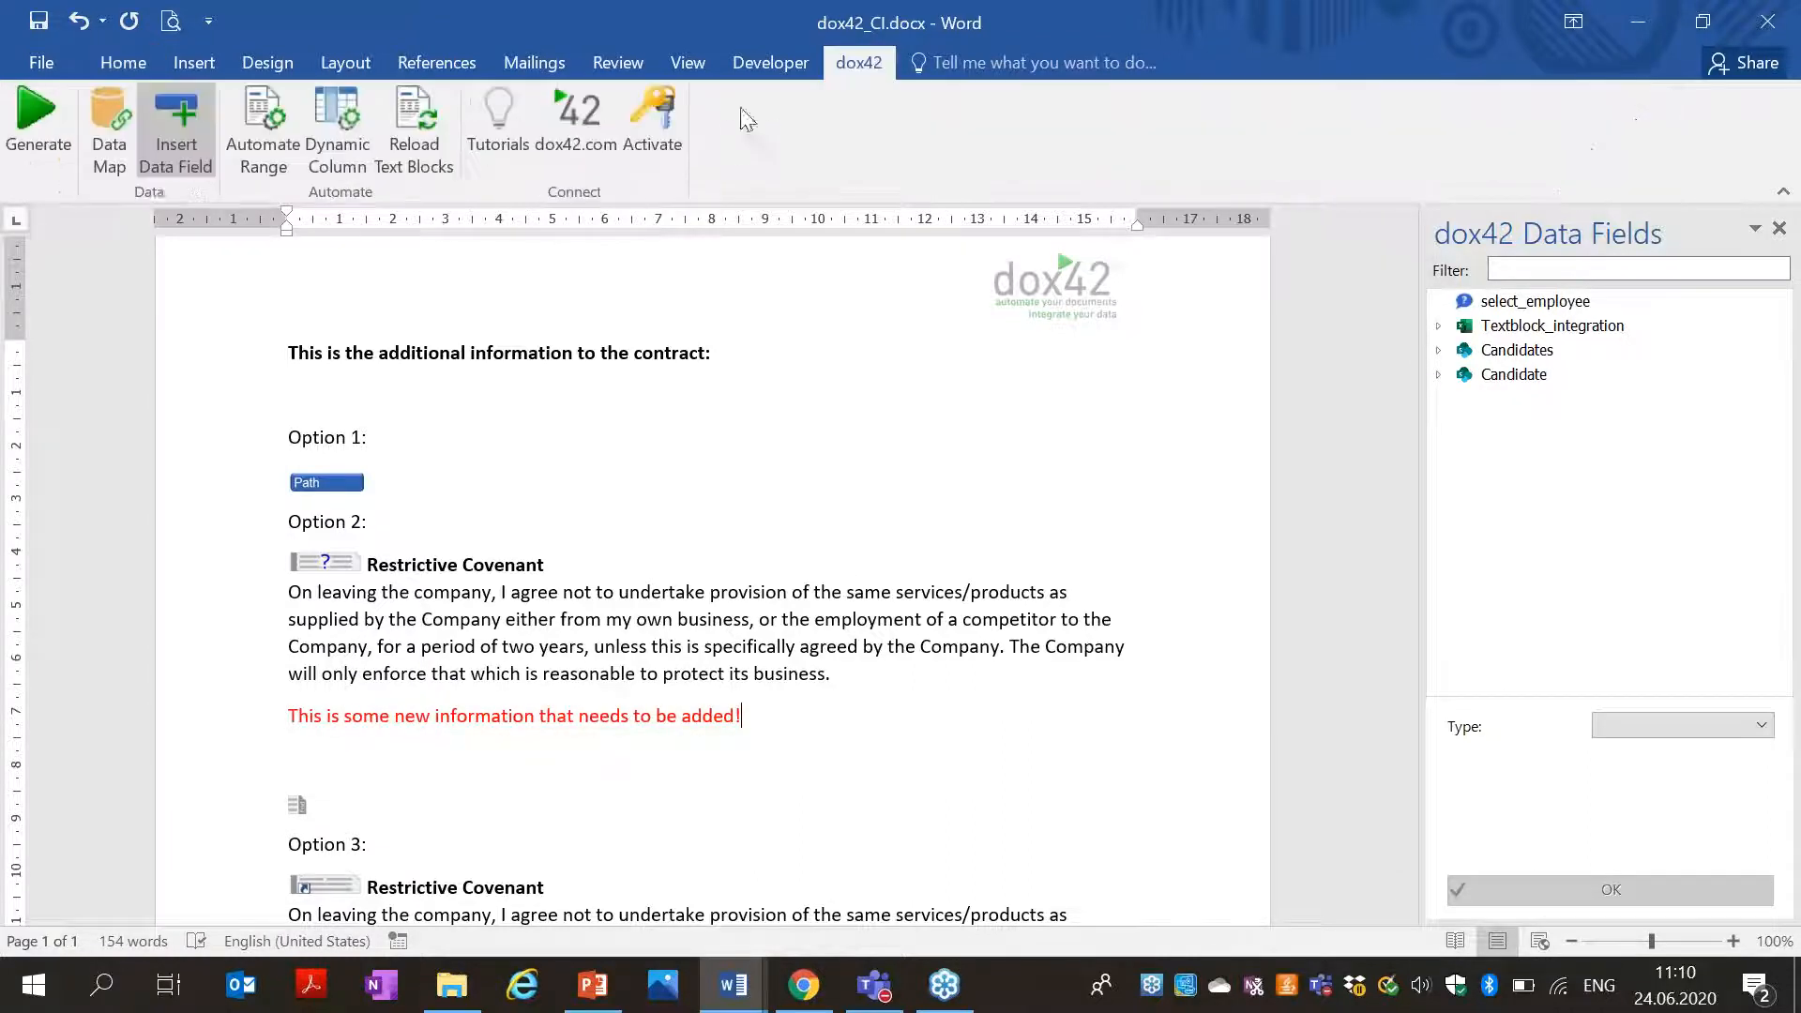
pyautogui.click(22, 151)
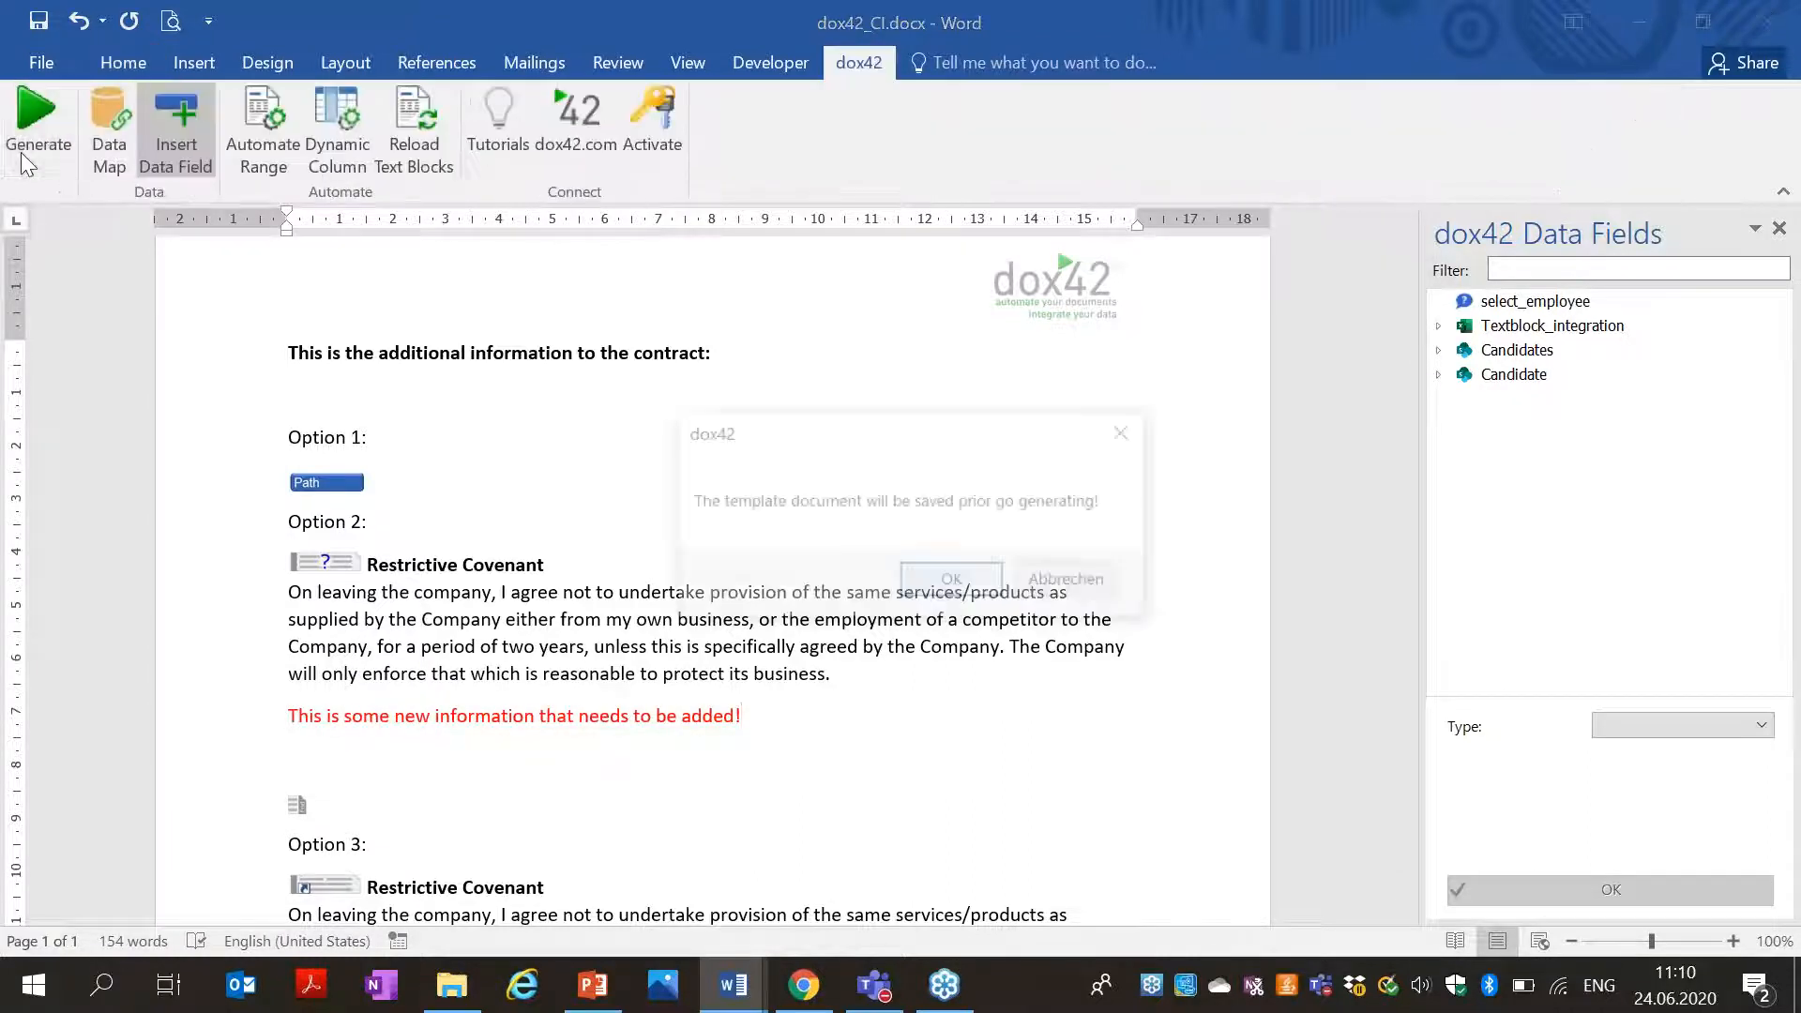
# Save the template, generate Document5 for the chosen employee, review the red line, and close it.
pyautogui.click(949, 578)
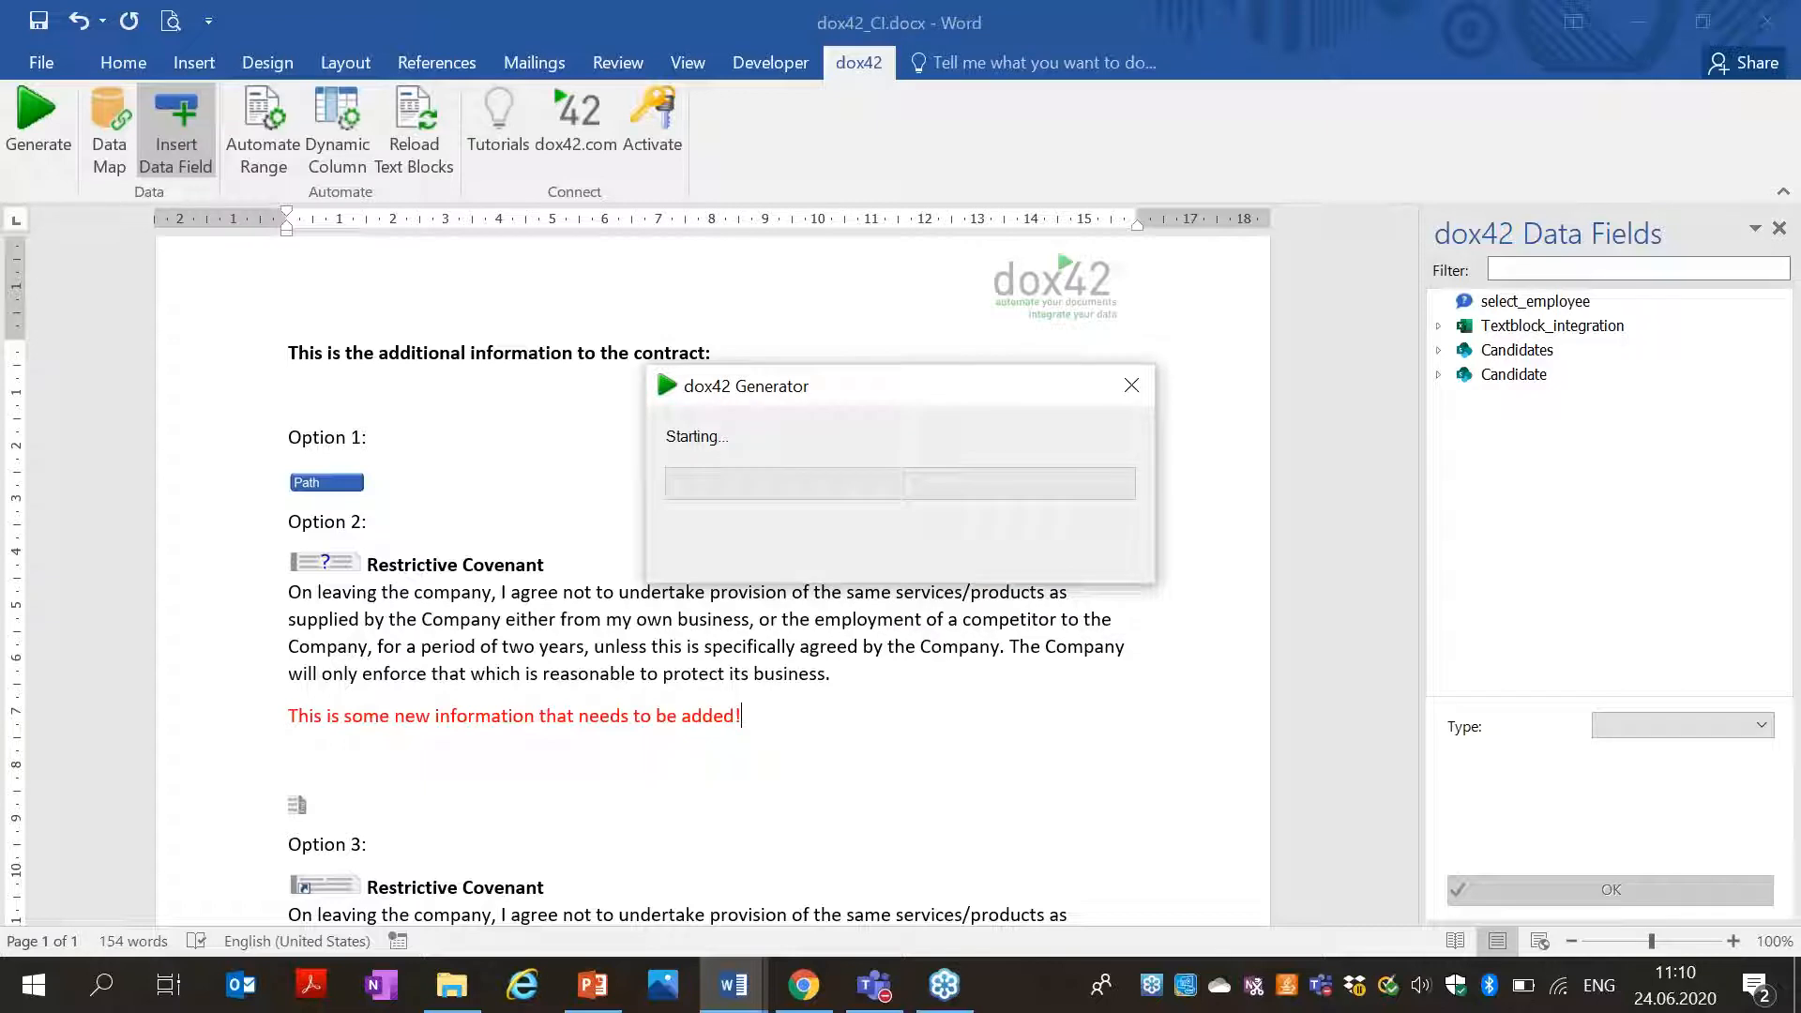
pyautogui.click(1009, 569)
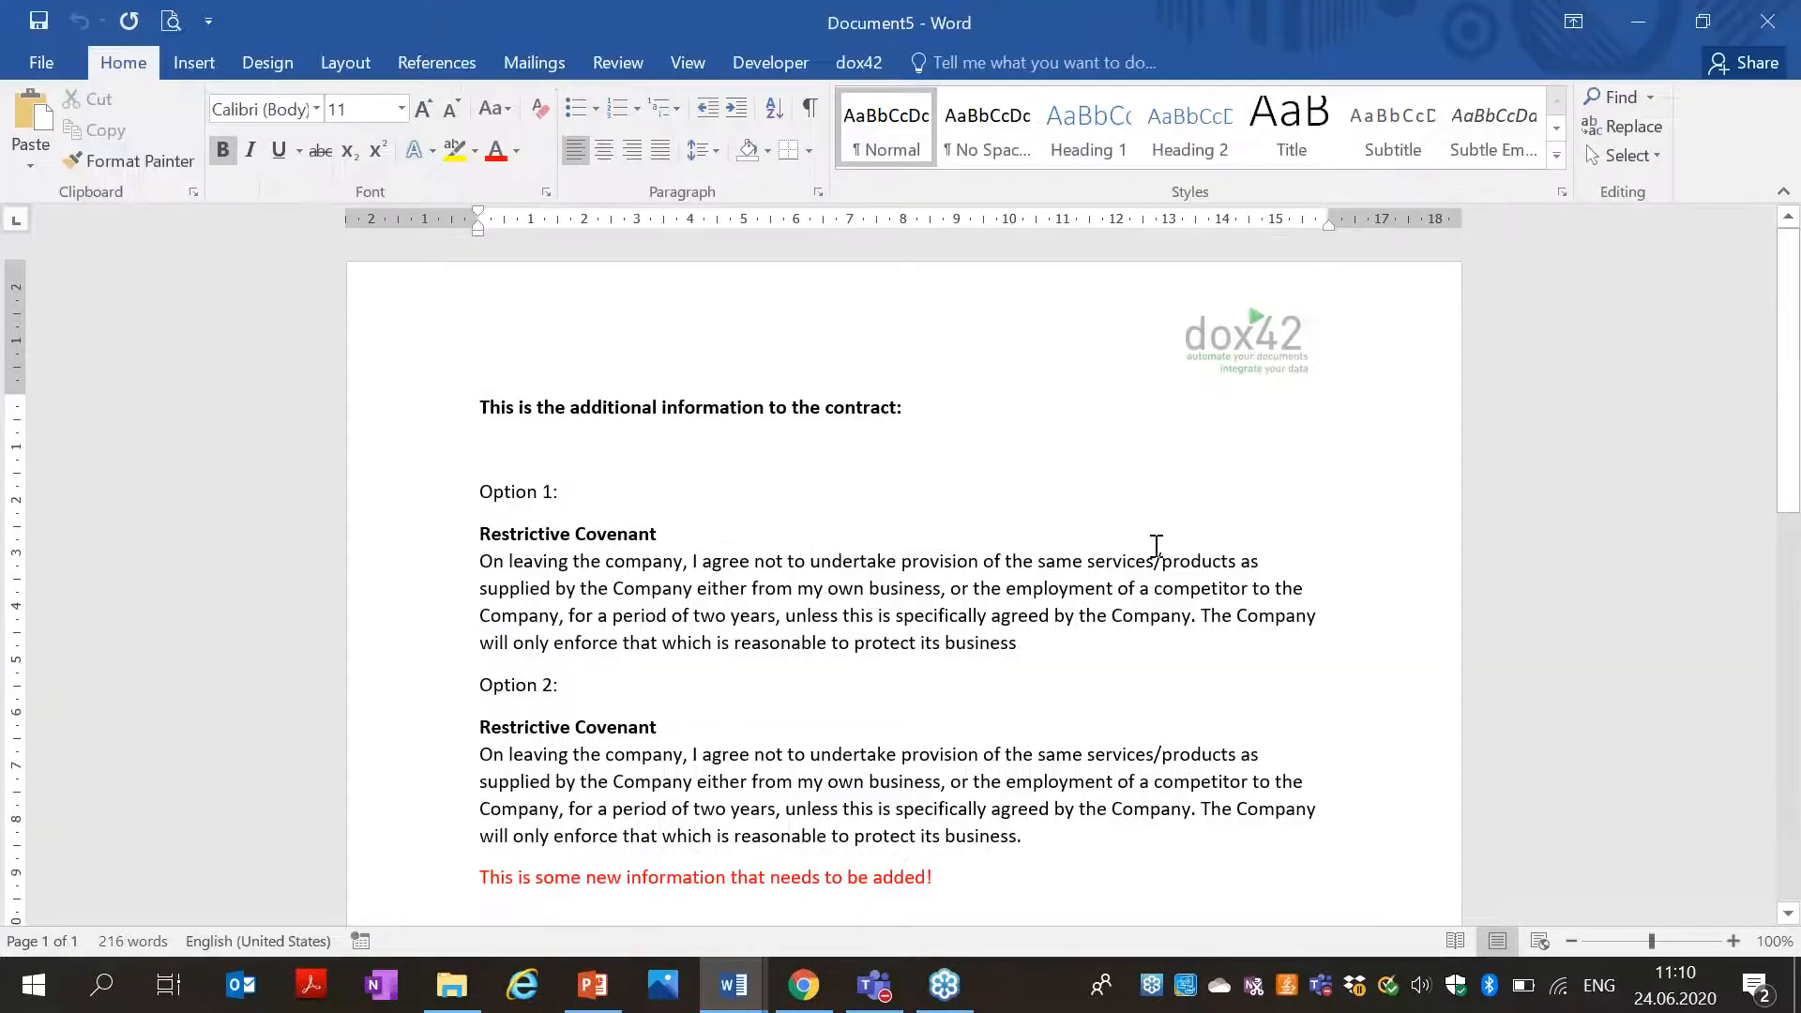
pyautogui.scroll(-2, 1790, 556)
pyautogui.moveTo(1796, 556); pyautogui.dragTo(1796, 724)
pyautogui.scroll(7, 1713, 537)
pyautogui.scroll(-4, 1705, 544)
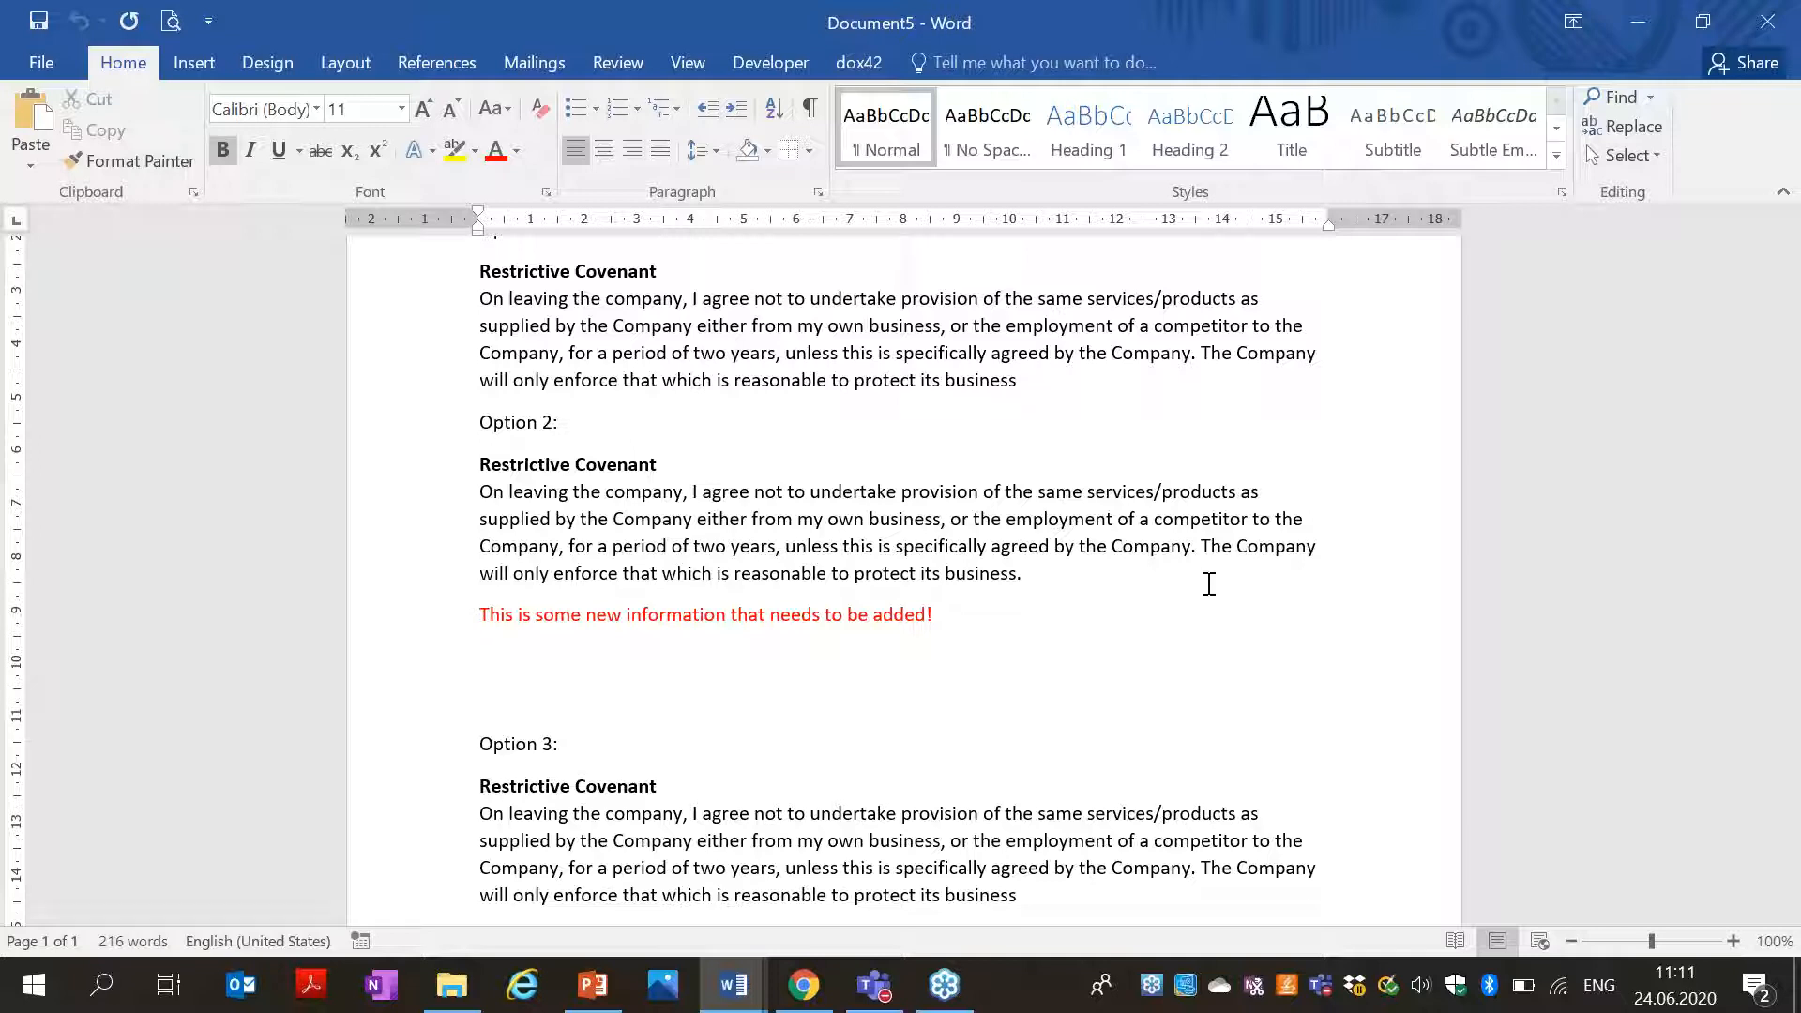
pyautogui.click(1796, 20)
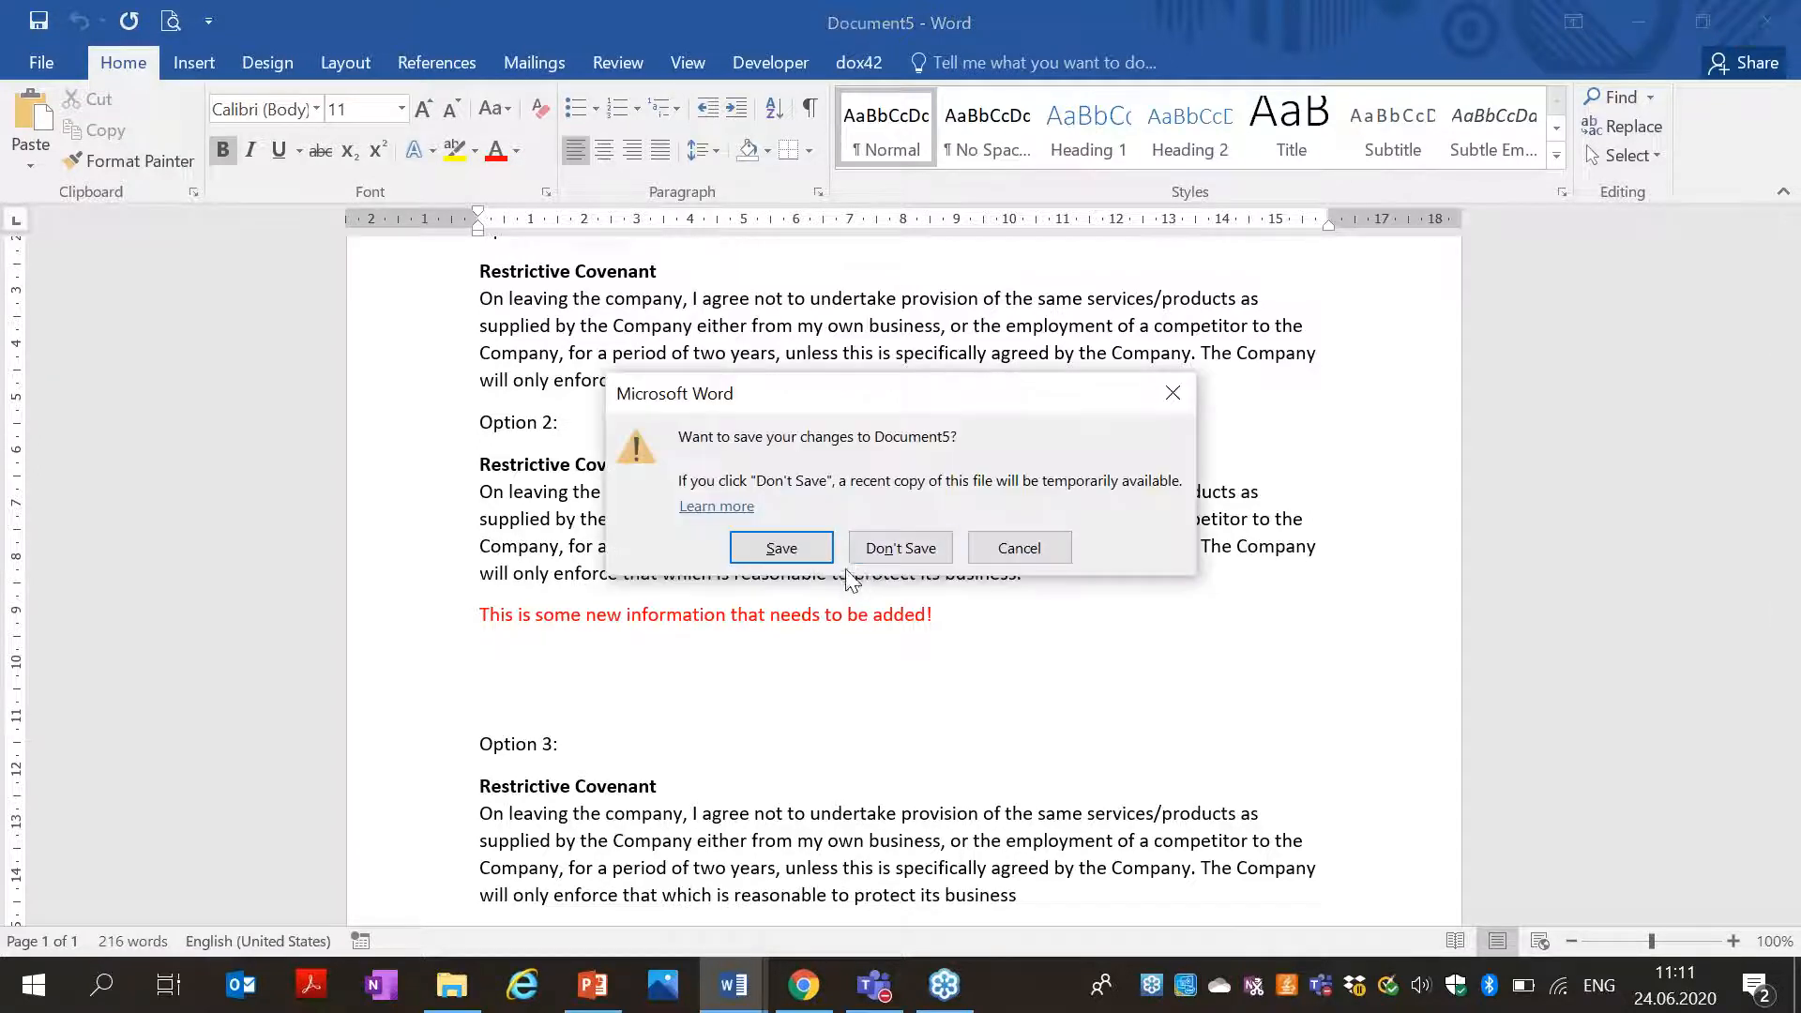
# Discard Document5 and bring up the RestrictiveCovenant.docx text block document.
pyautogui.click(910, 549)
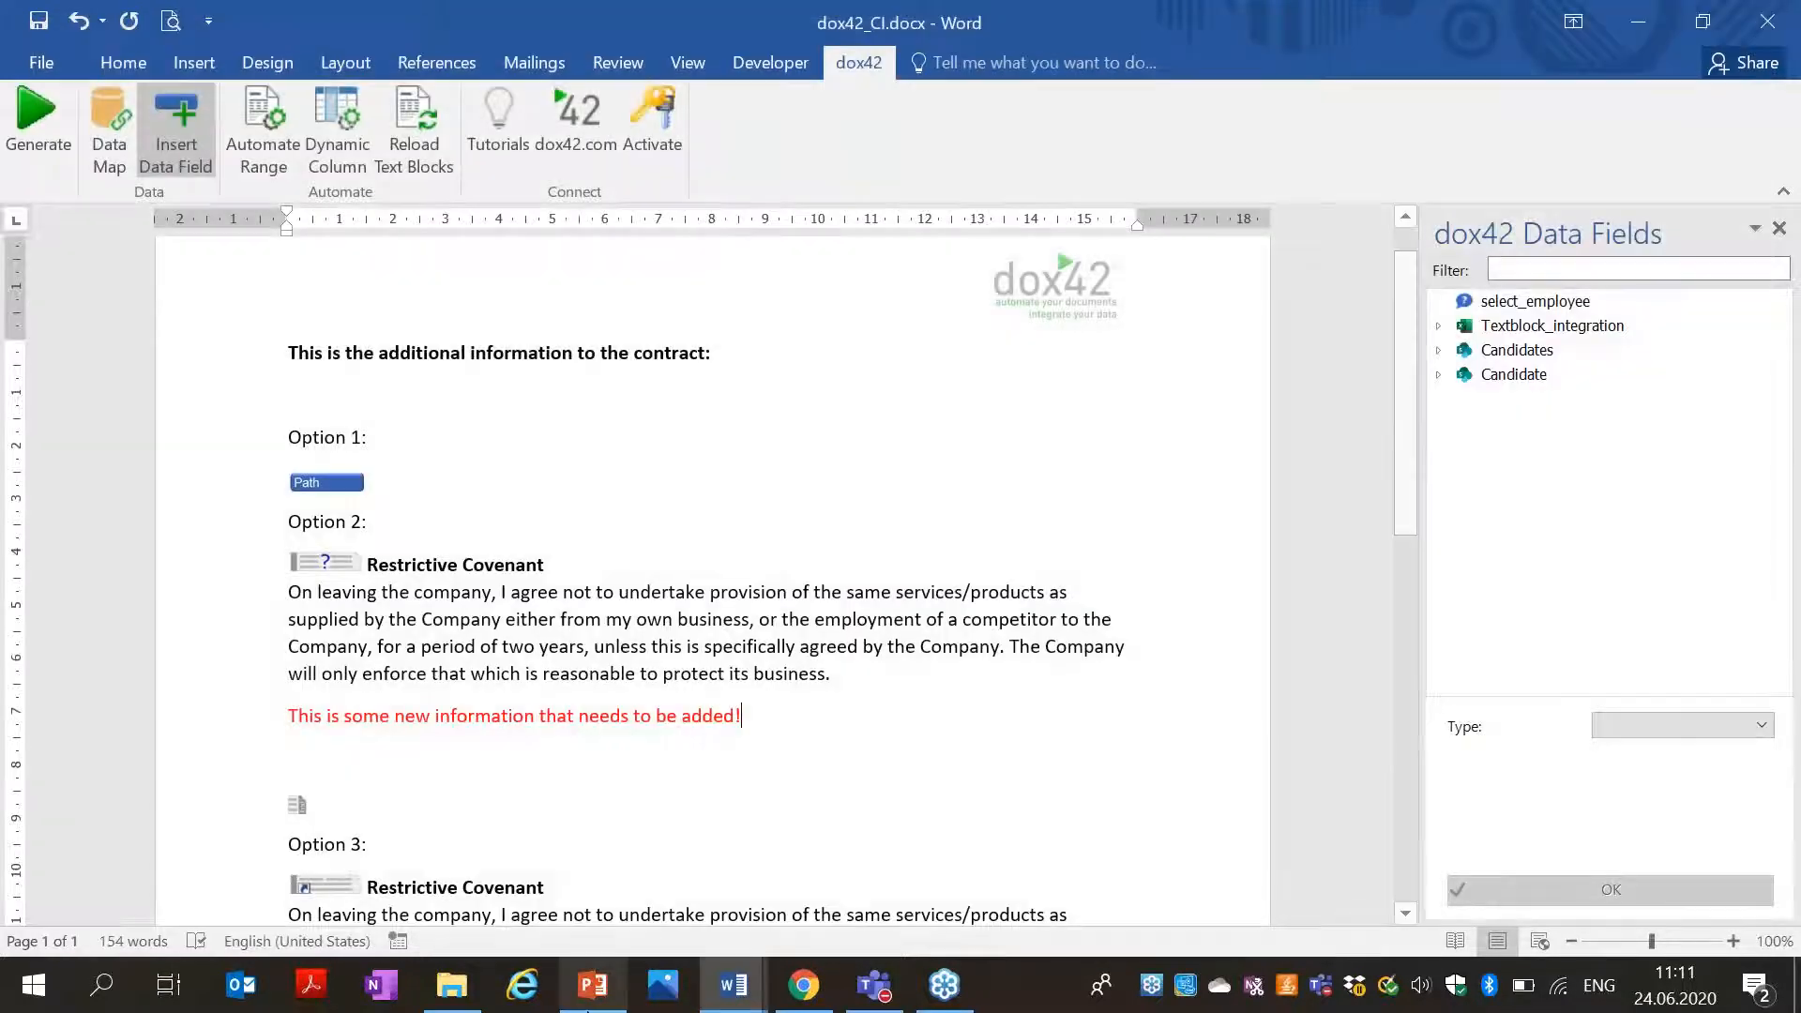
pyautogui.click(451, 985)
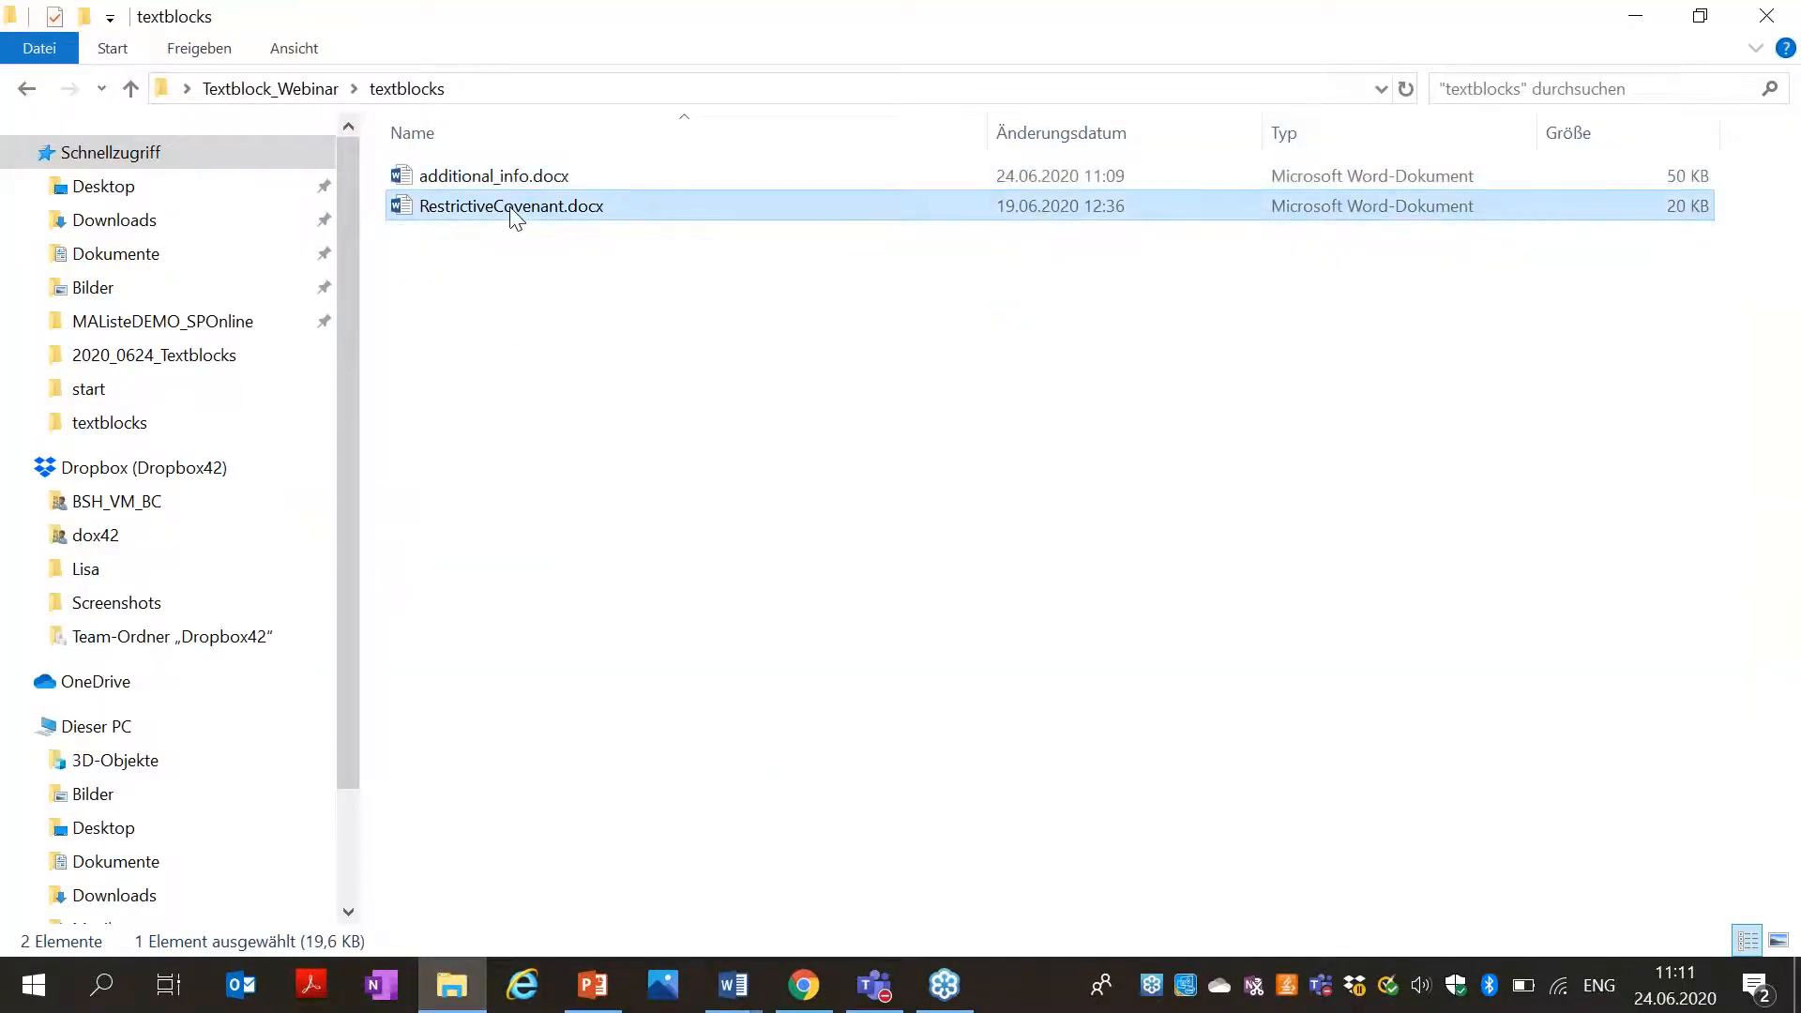
pyautogui.hotkey('alt', 'Tab')
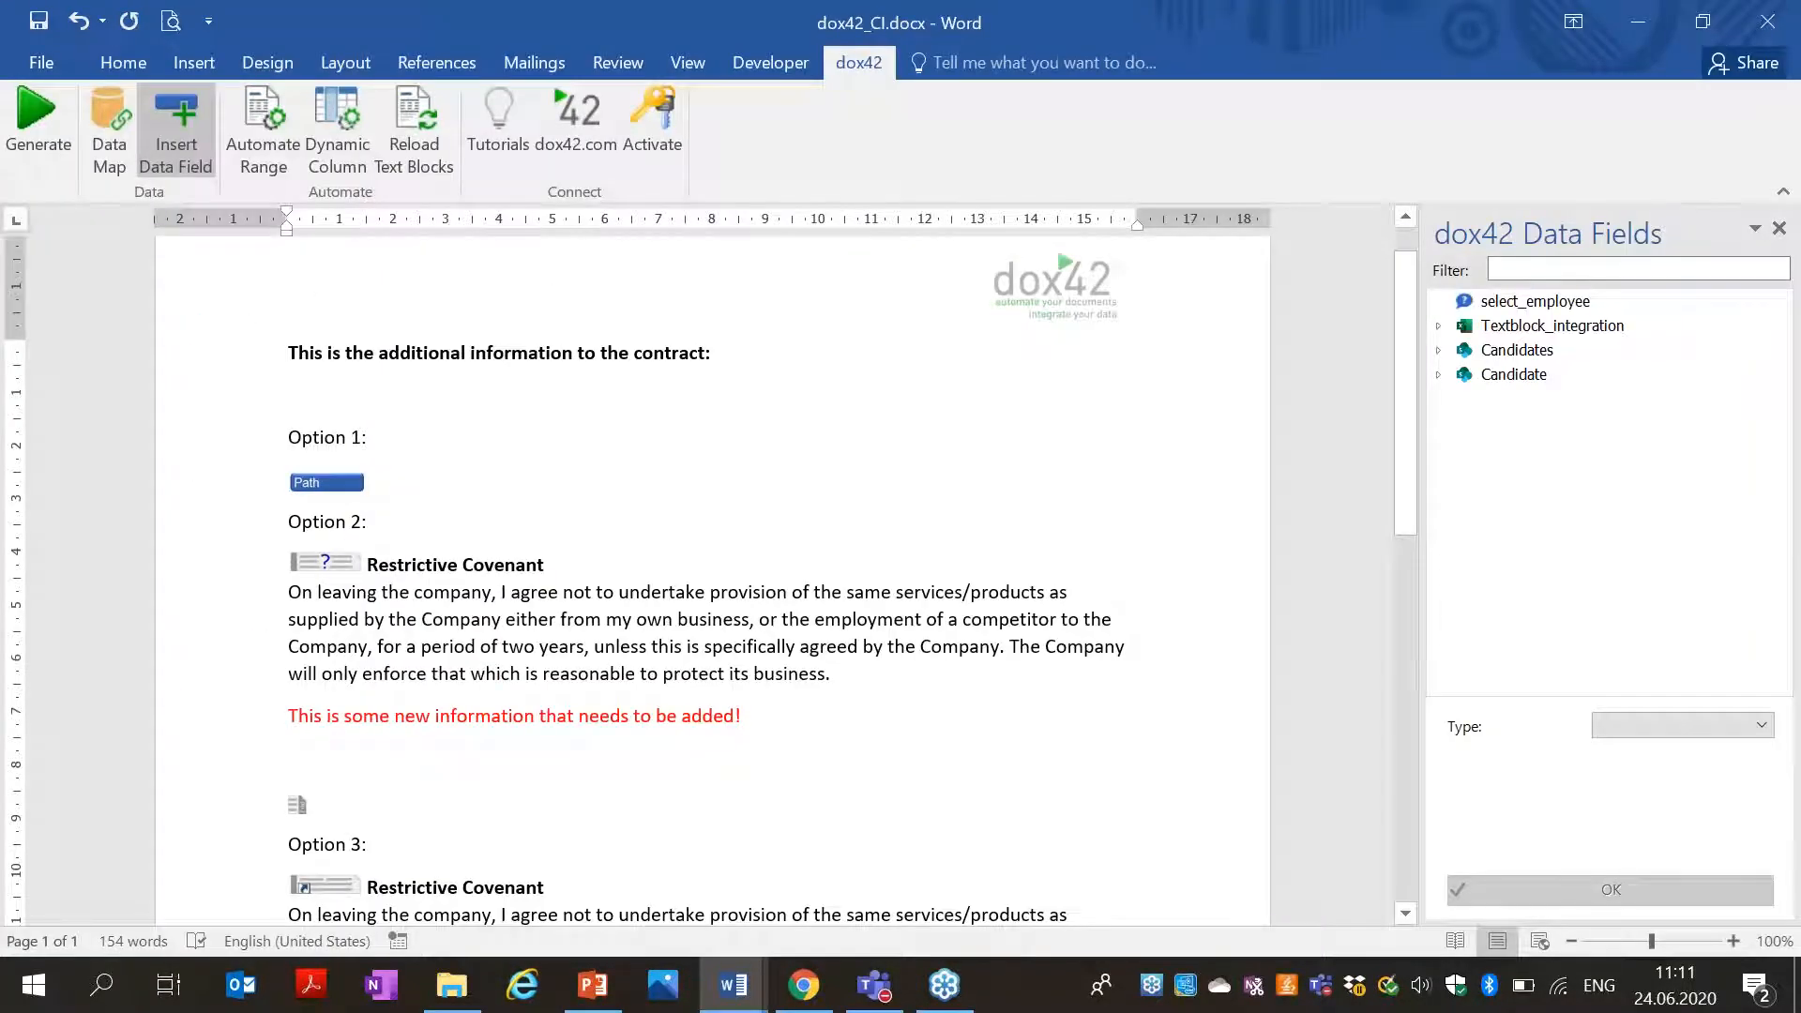
pyautogui.moveTo(734, 1006)
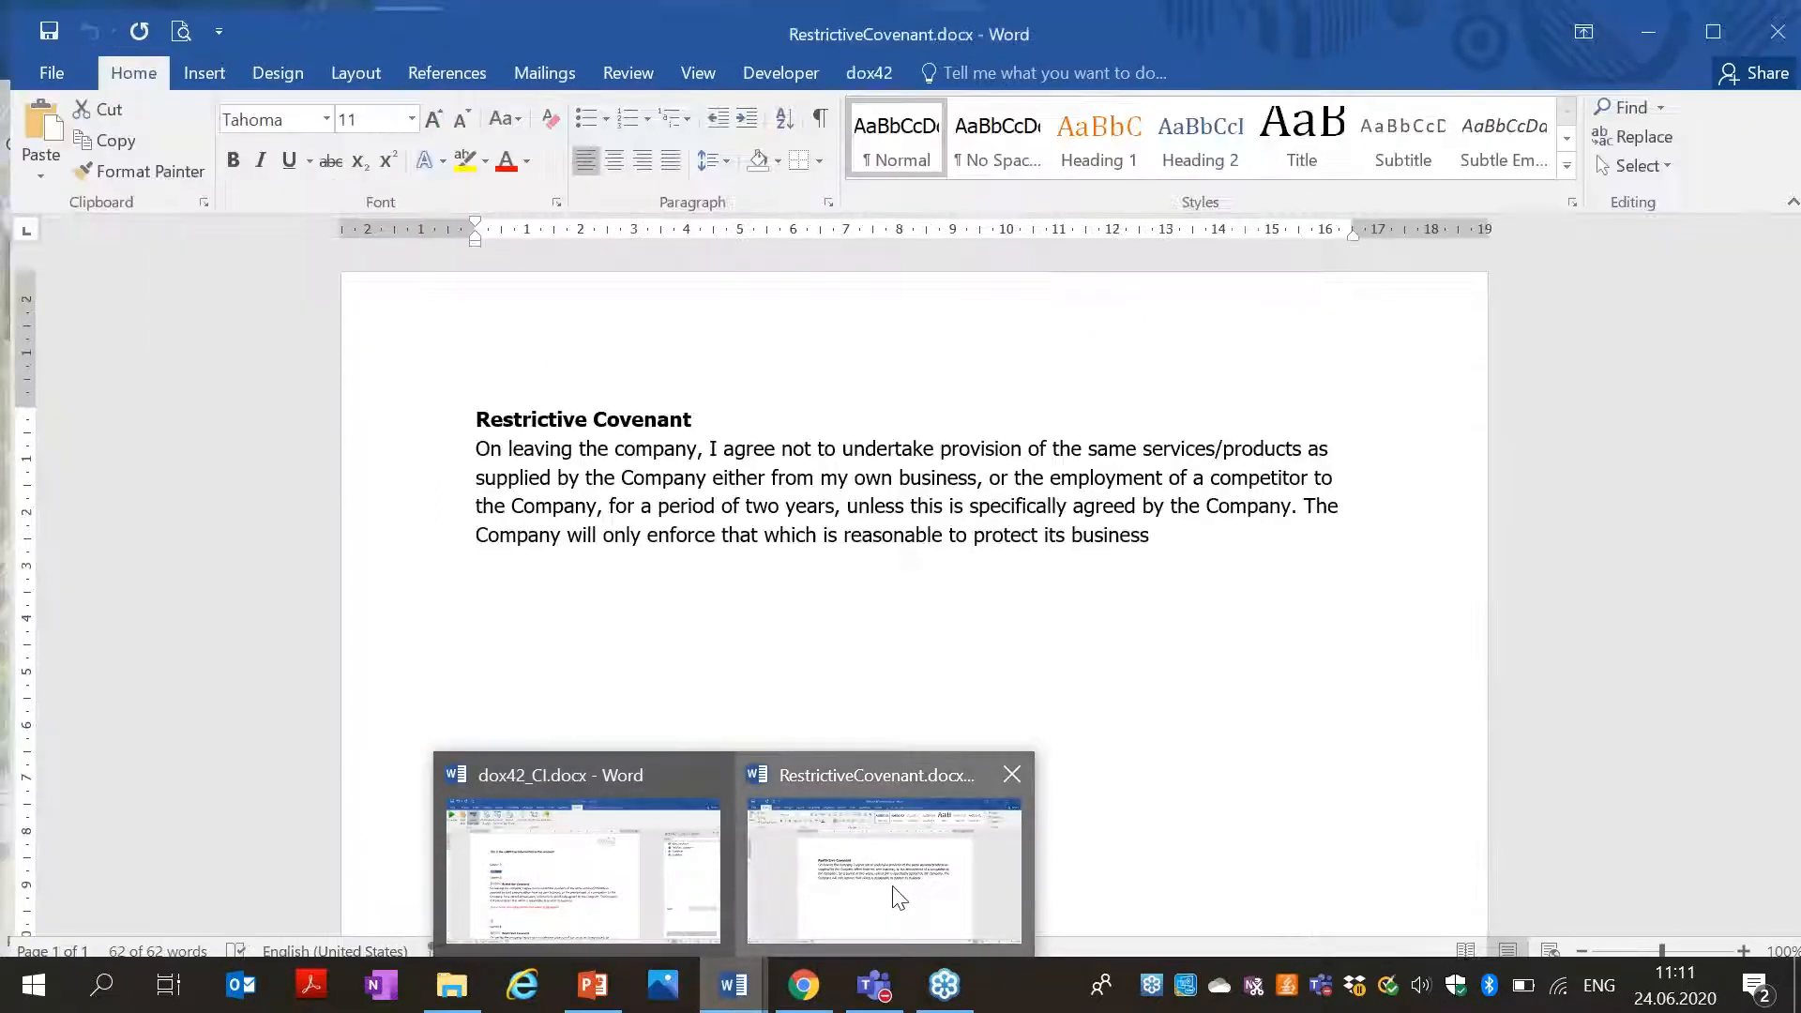
pyautogui.click(895, 886)
# Add a green bold line 'This is additional info.' at the end of the covenant.
pyautogui.click(1187, 530)
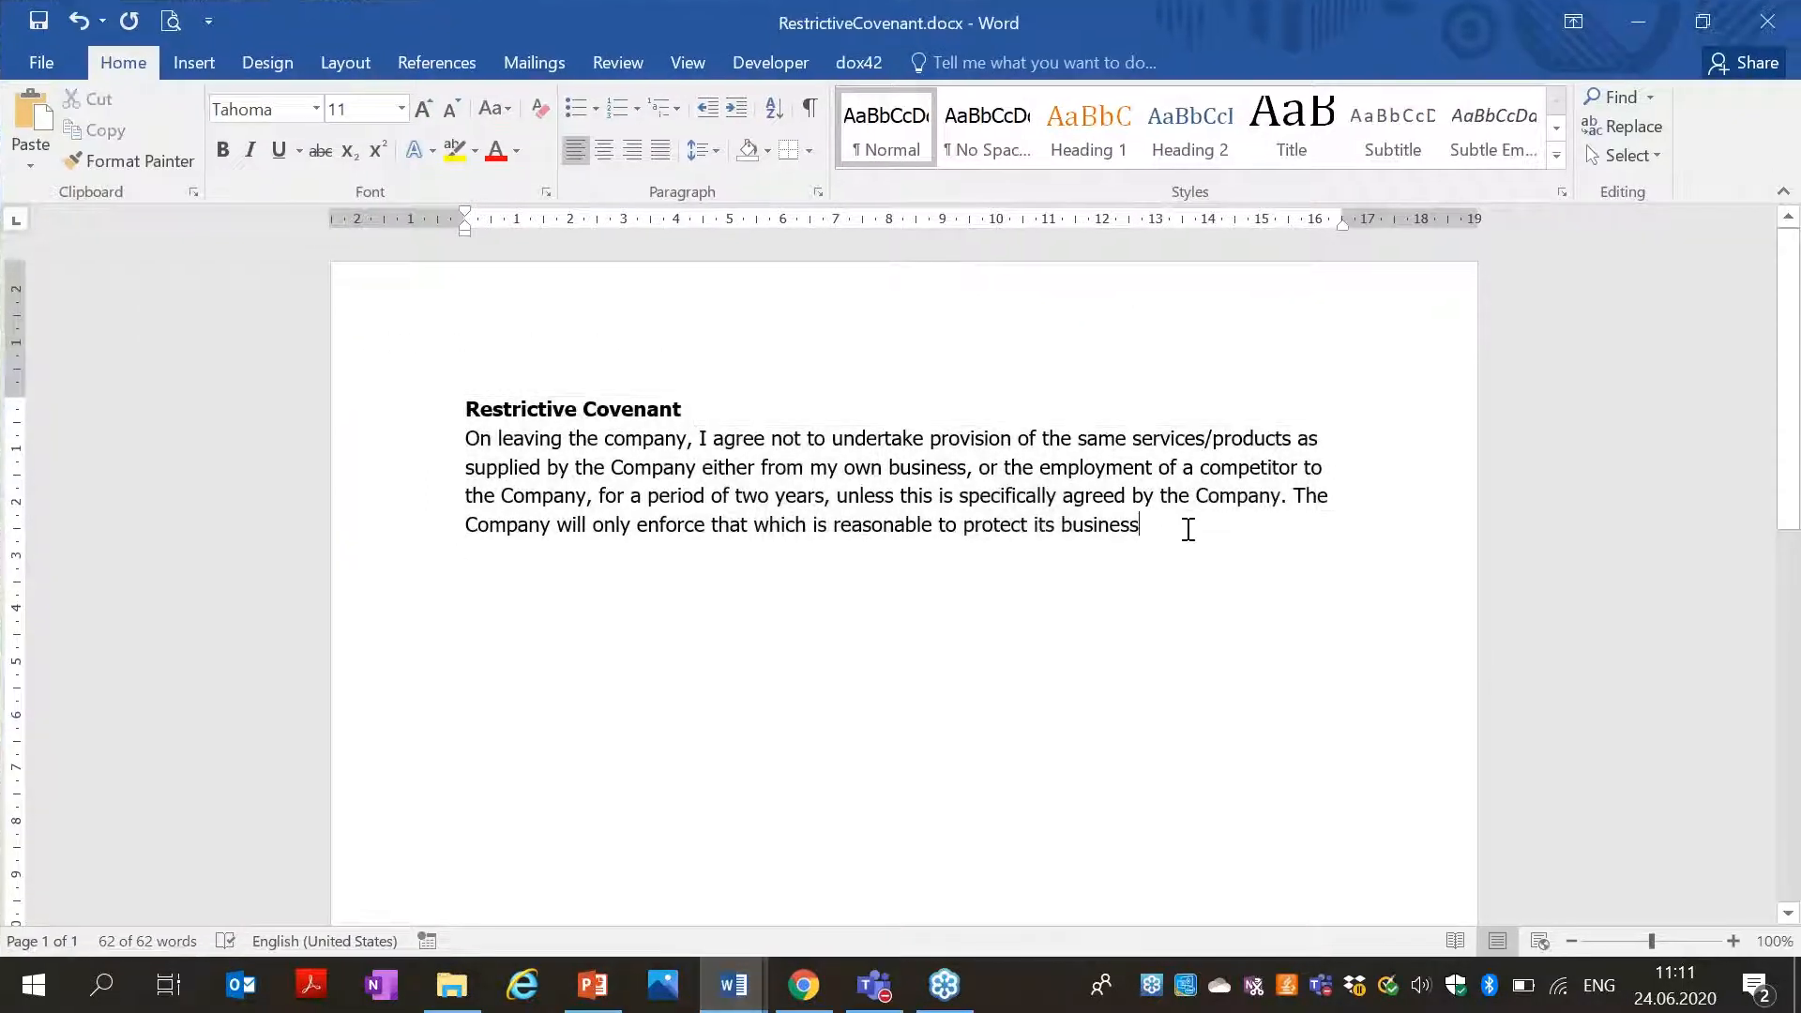
pyautogui.press('Return')
pyautogui.write('This is additional info.')
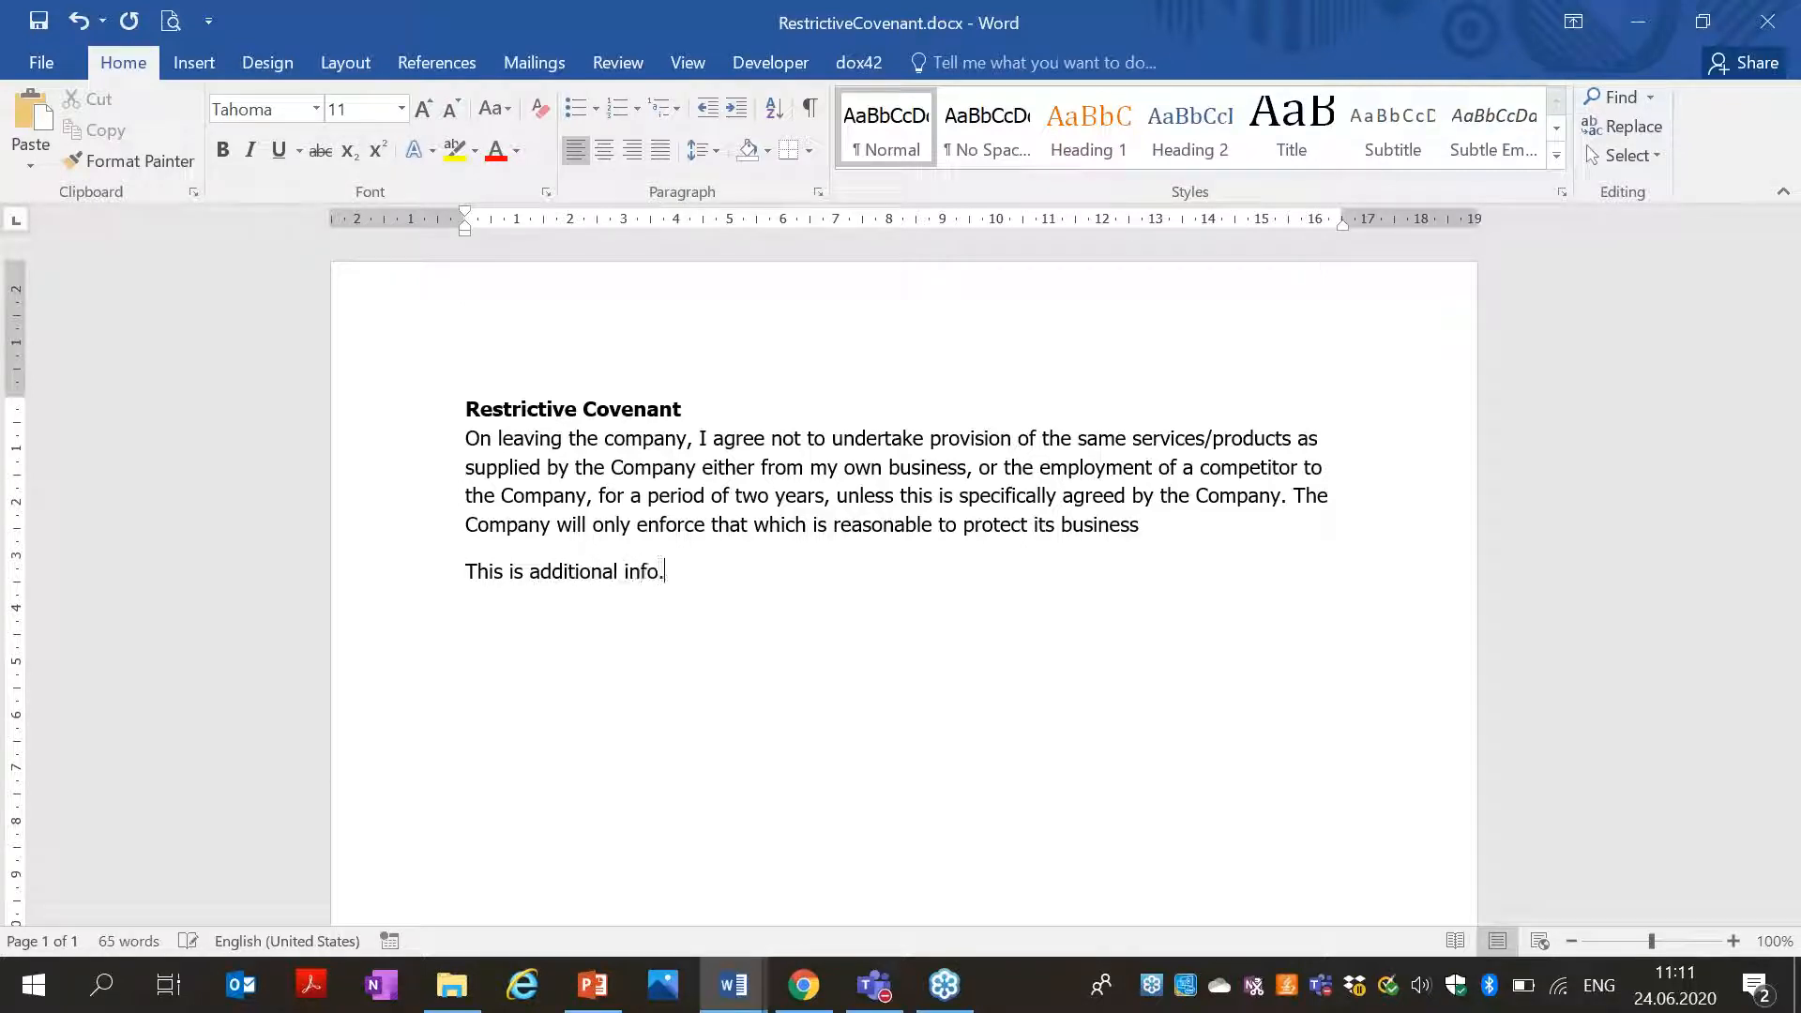
pyautogui.click(389, 590)
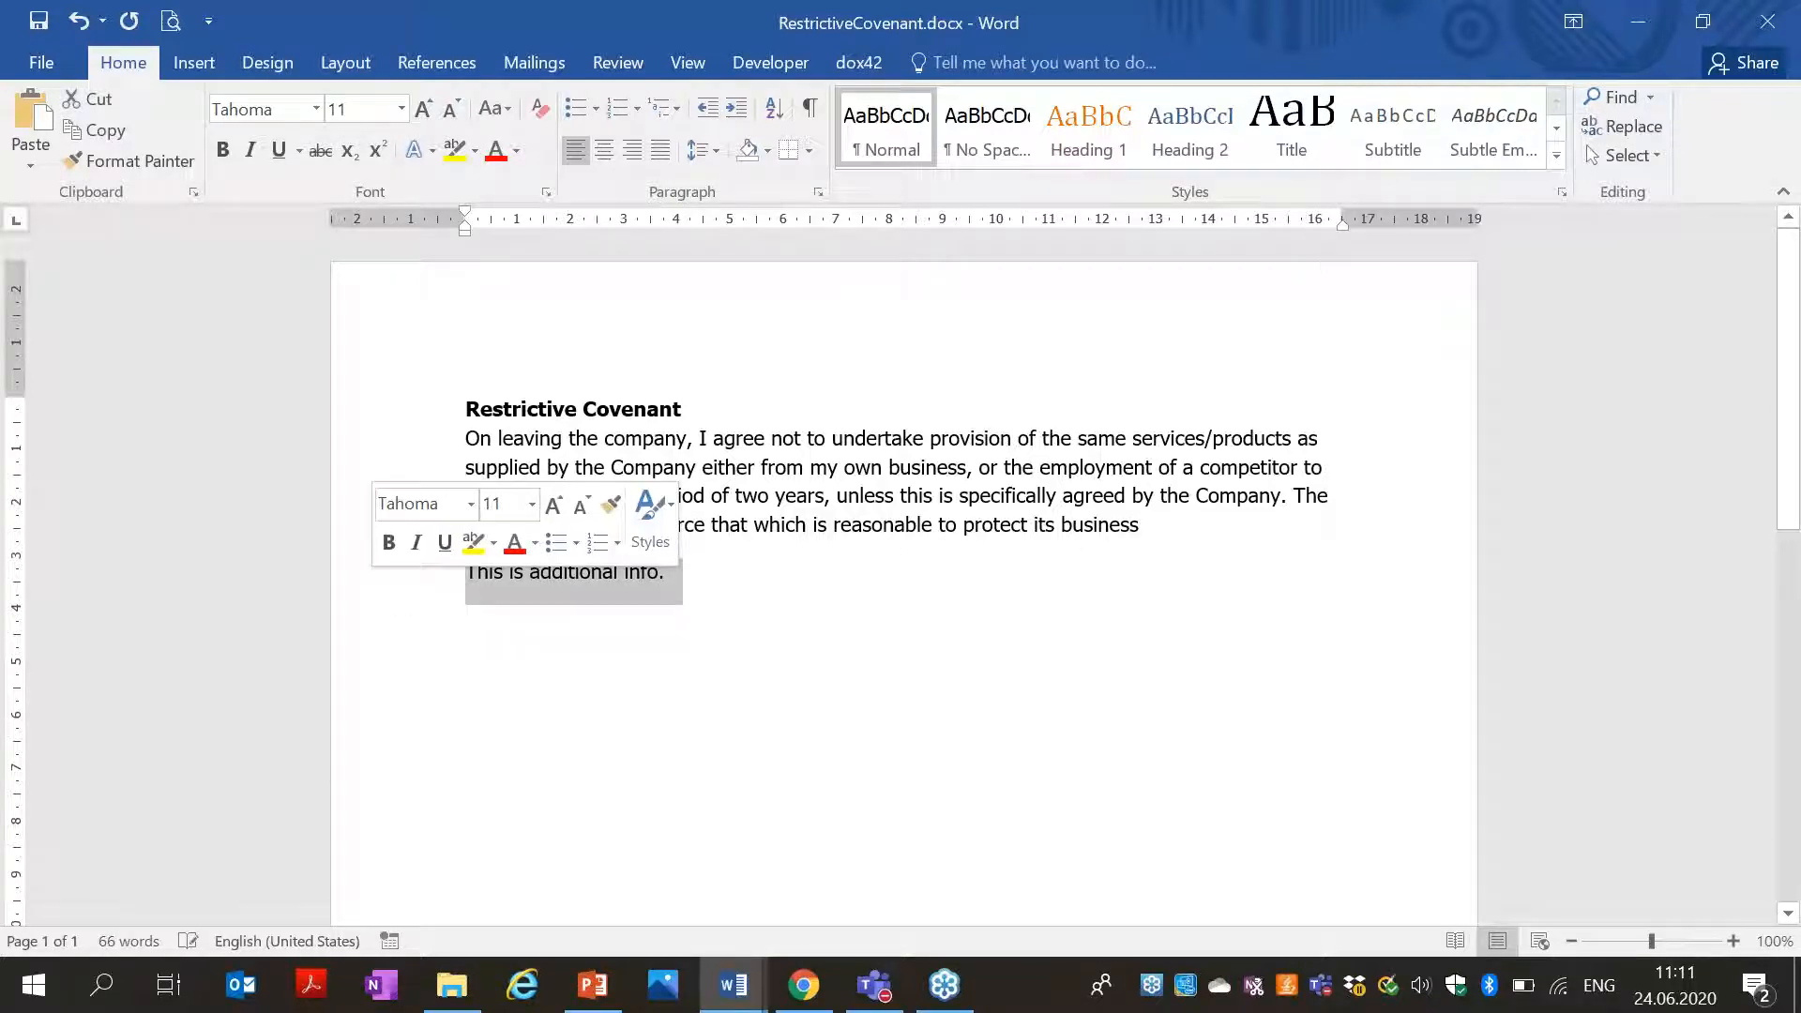
pyautogui.click(516, 150)
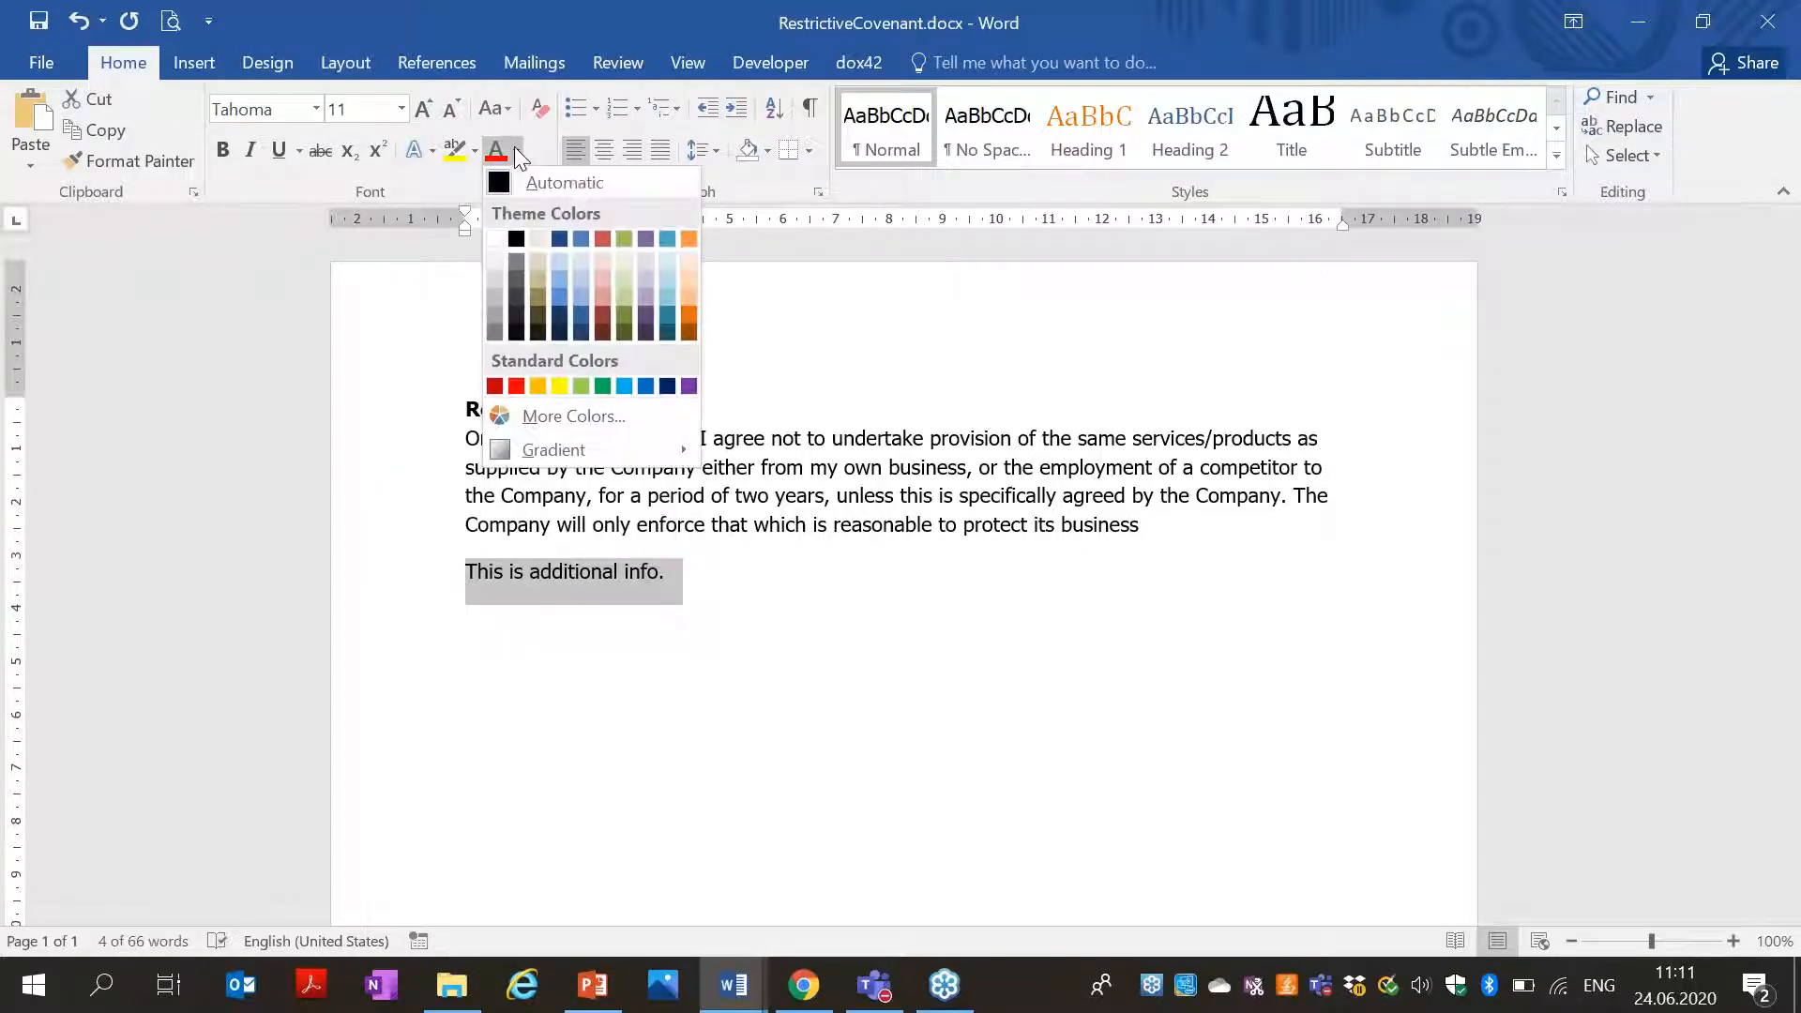
pyautogui.click(602, 385)
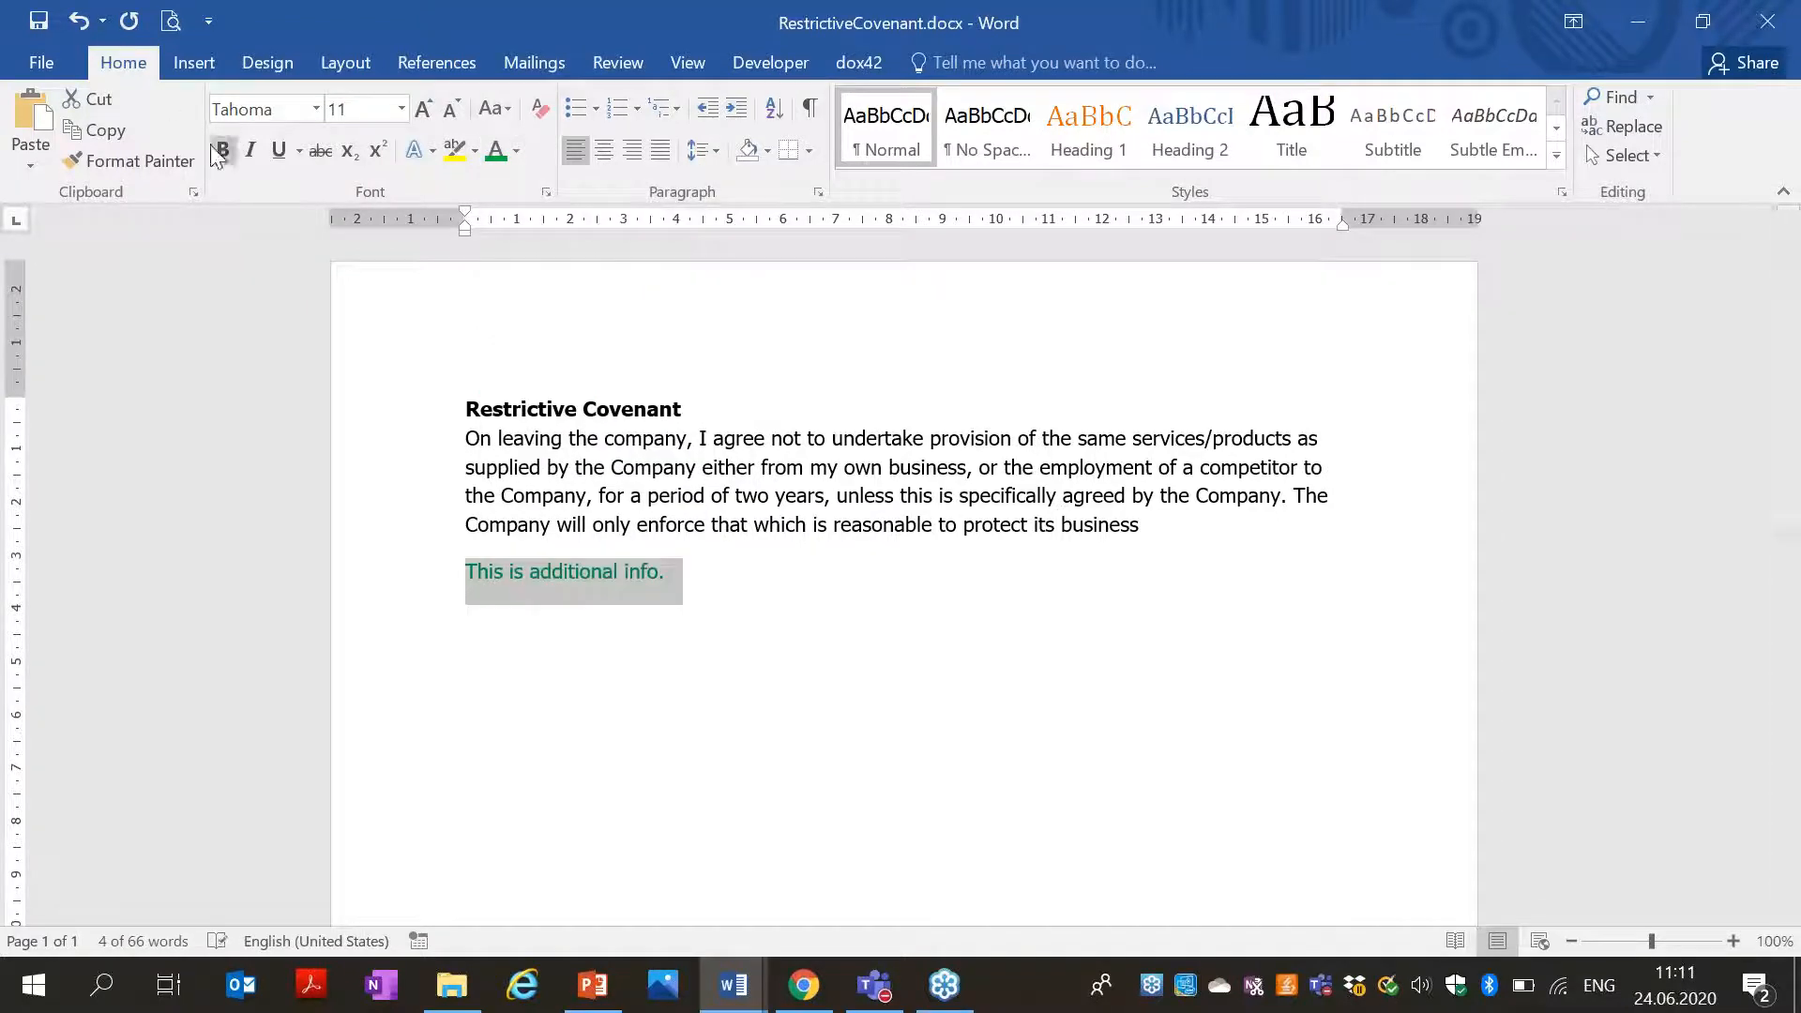
pyautogui.click(220, 150)
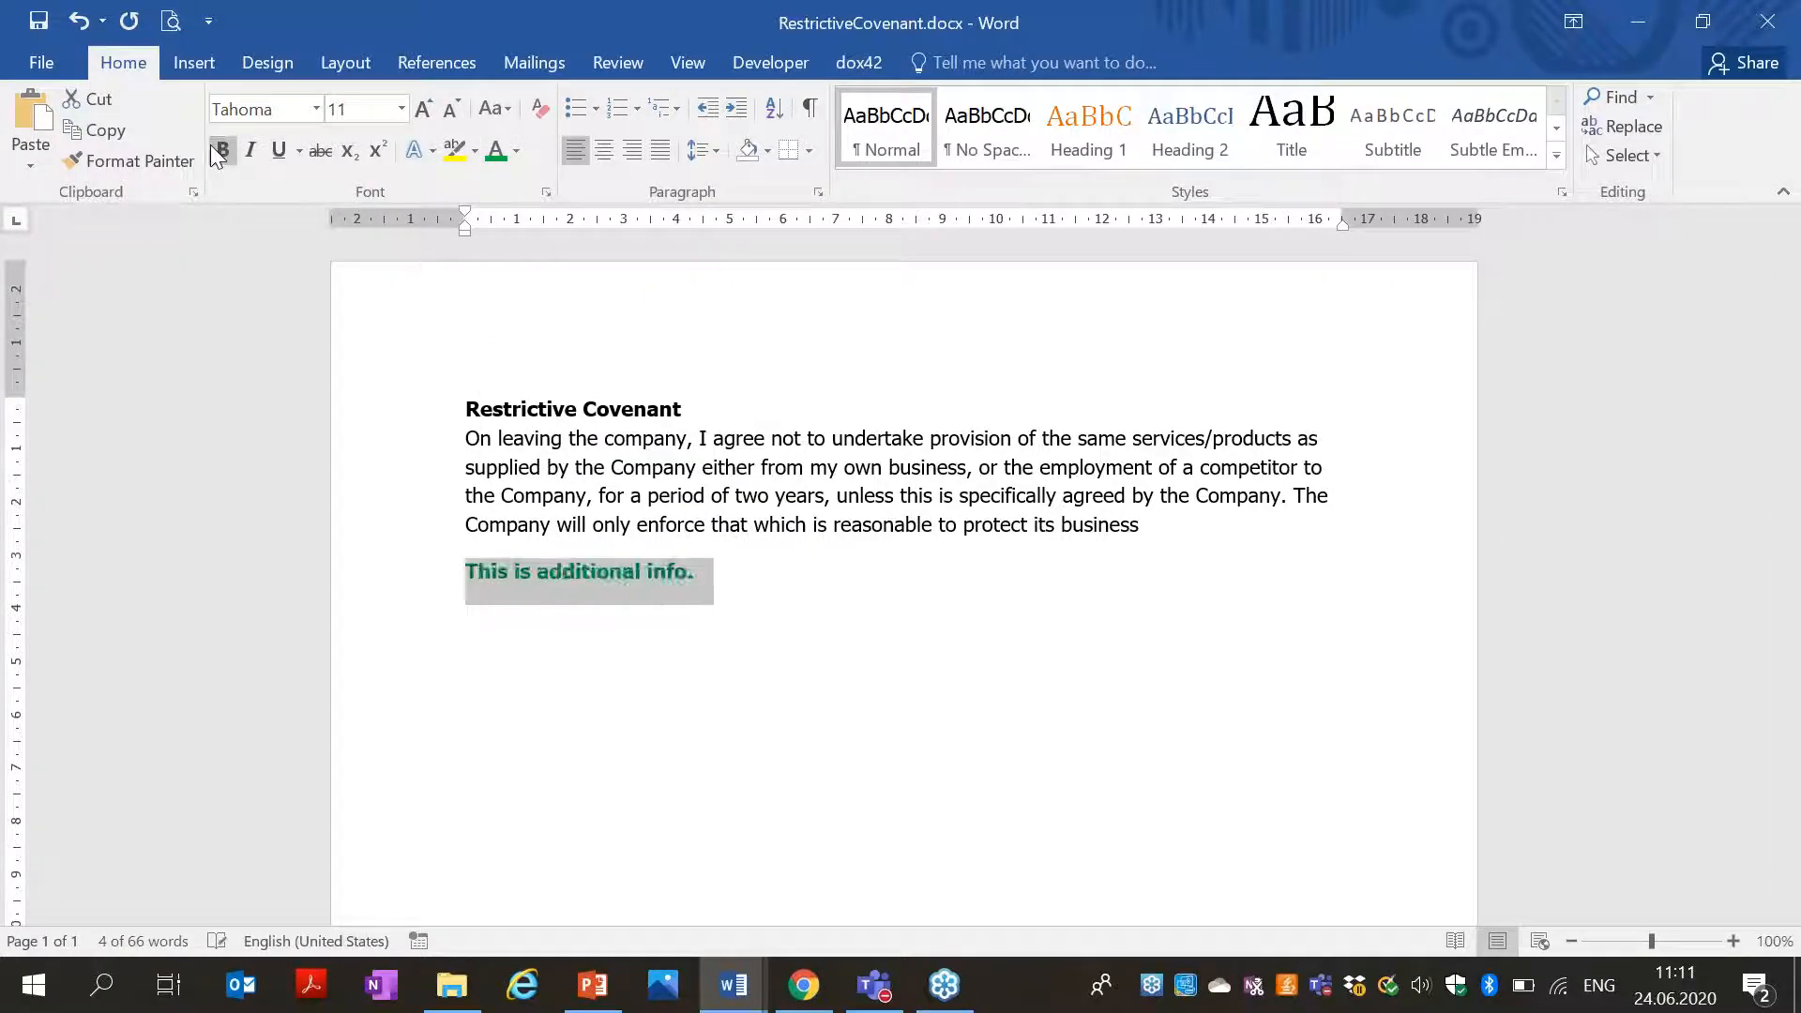
pyautogui.click(1234, 550)
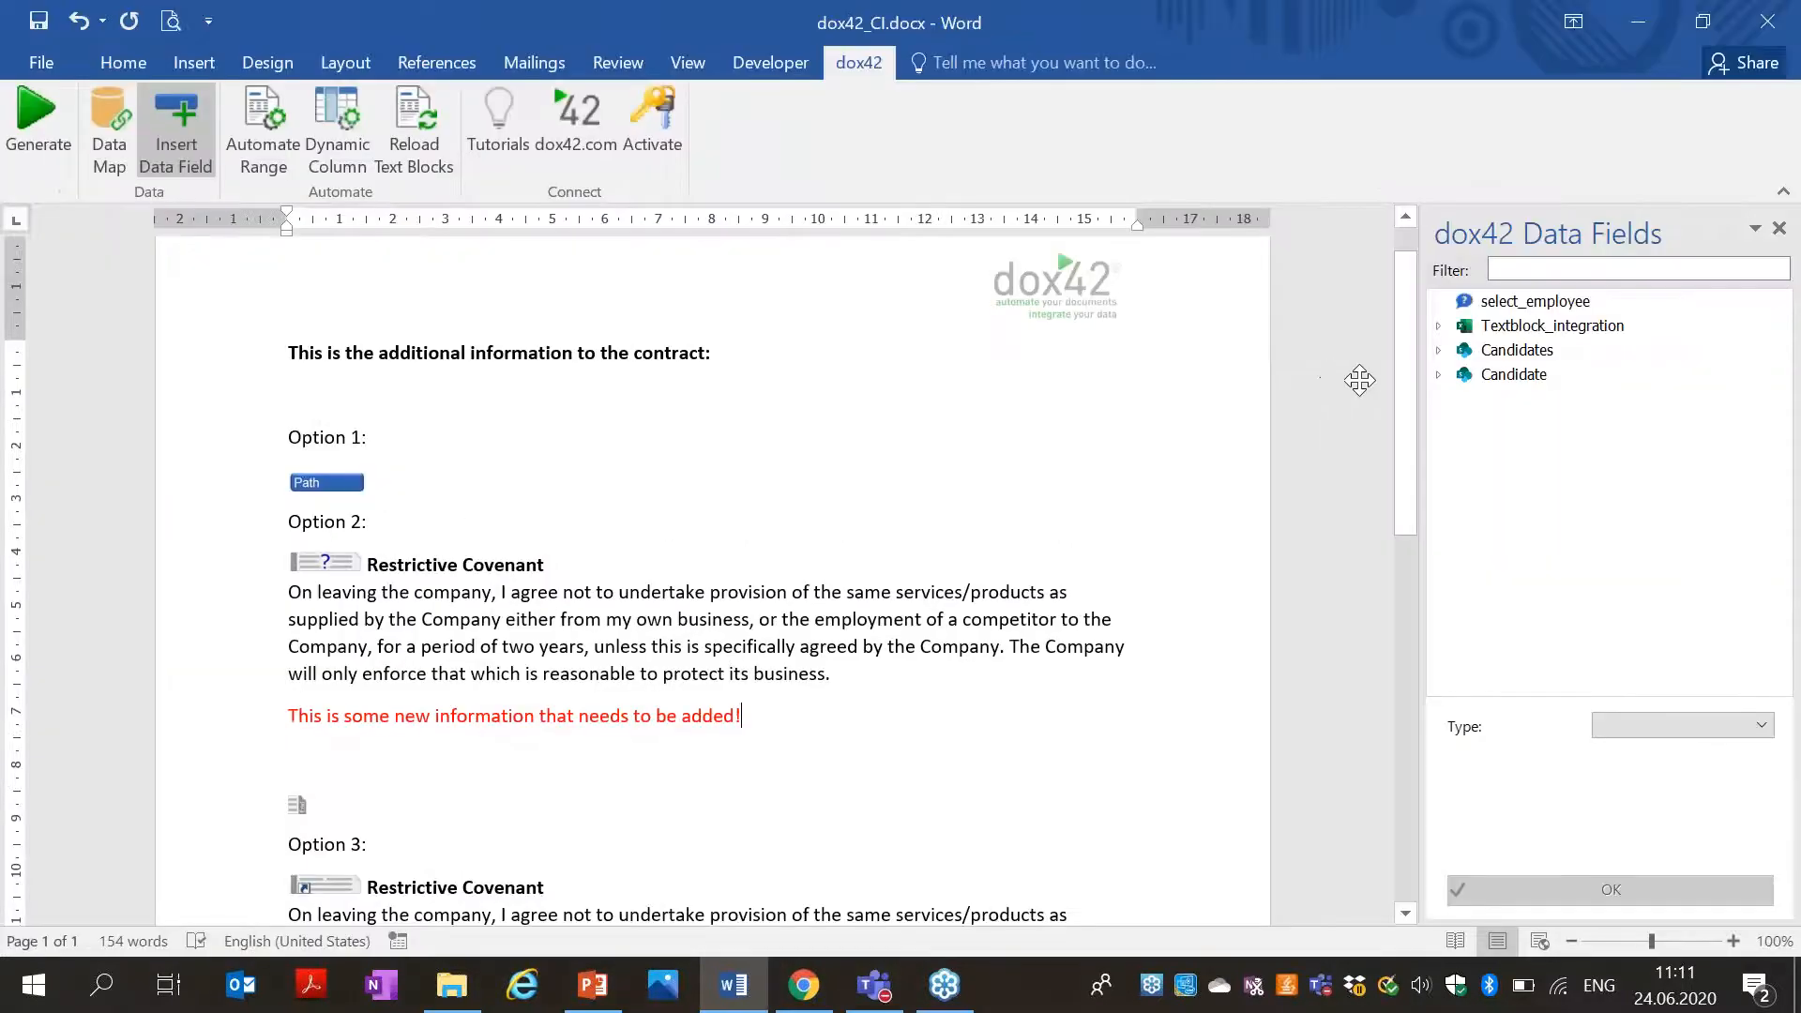
# Reload Option 3's Restrictive Covenant text block to pull in the green line, then Generate.
pyautogui.scroll(-6, 1385, 491)
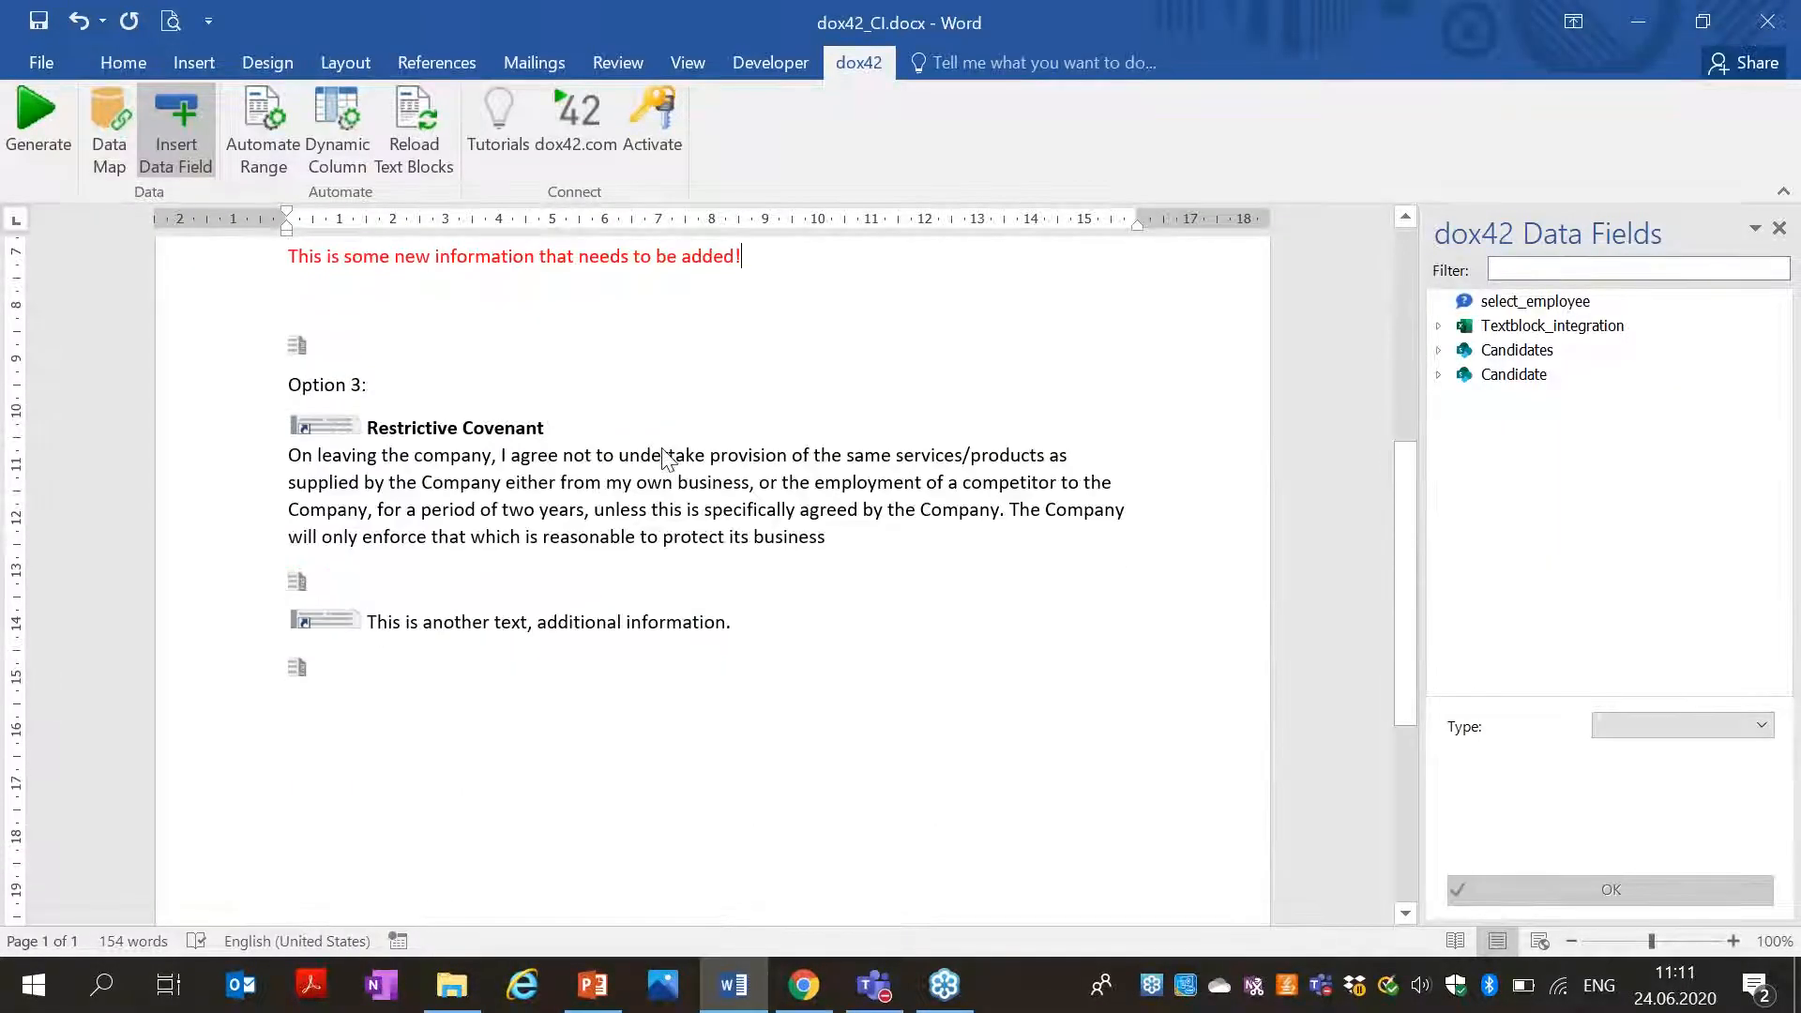
pyautogui.click(340, 432)
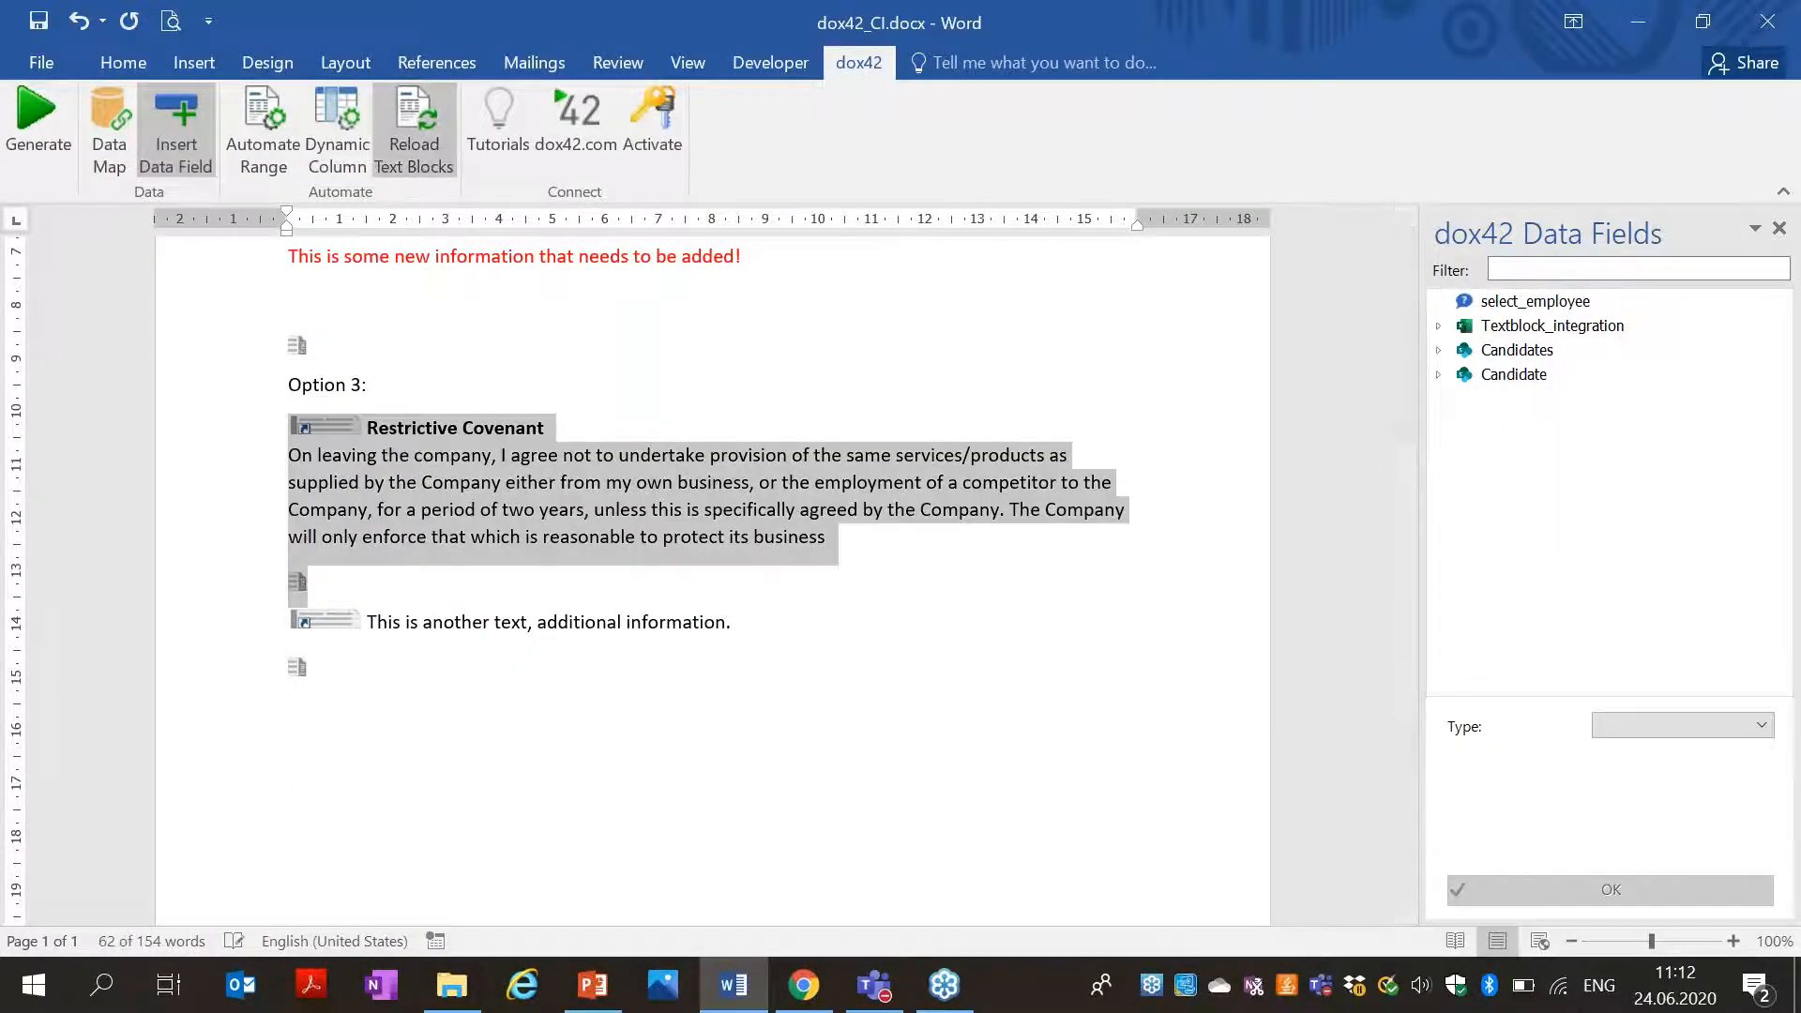
pyautogui.click(413, 140)
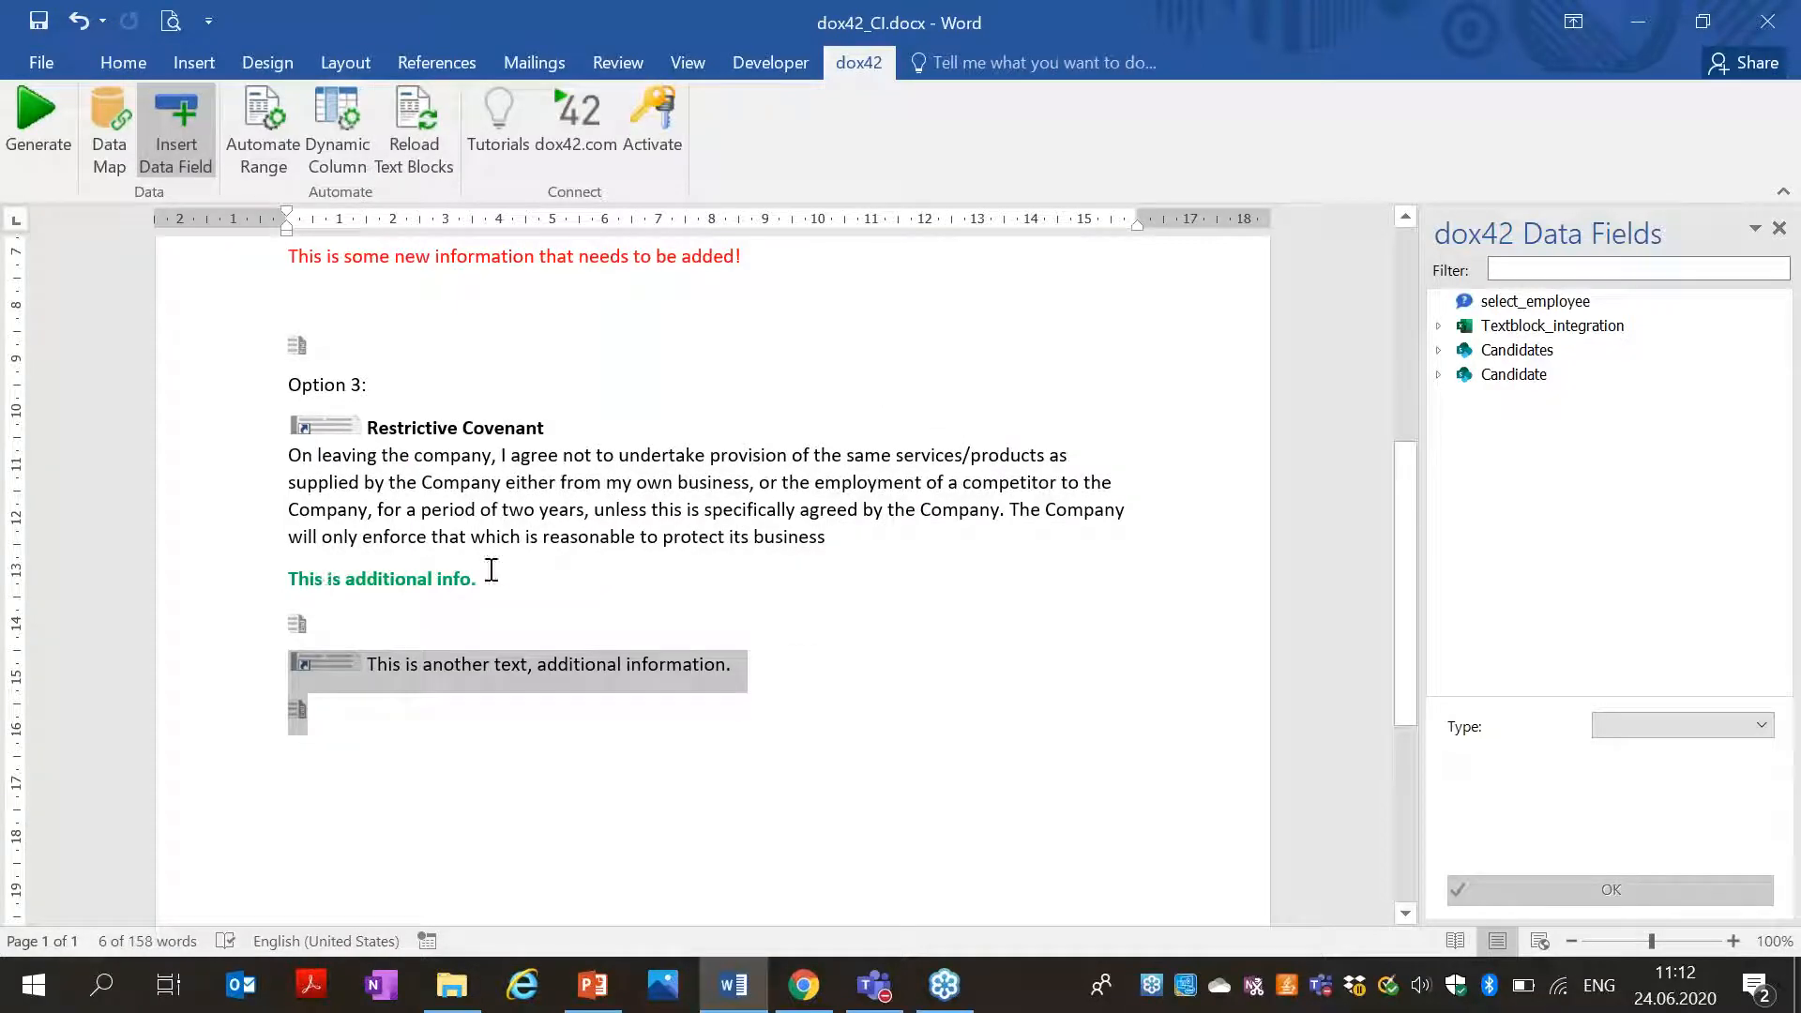
pyautogui.click(522, 571)
pyautogui.moveTo(1410, 533); pyautogui.dragTo(1302, 195)
pyautogui.click(38, 127)
# Generate Document6 for the chosen employee, check the green line under Options 1 and 3, and discard it.
pyautogui.click(928, 584)
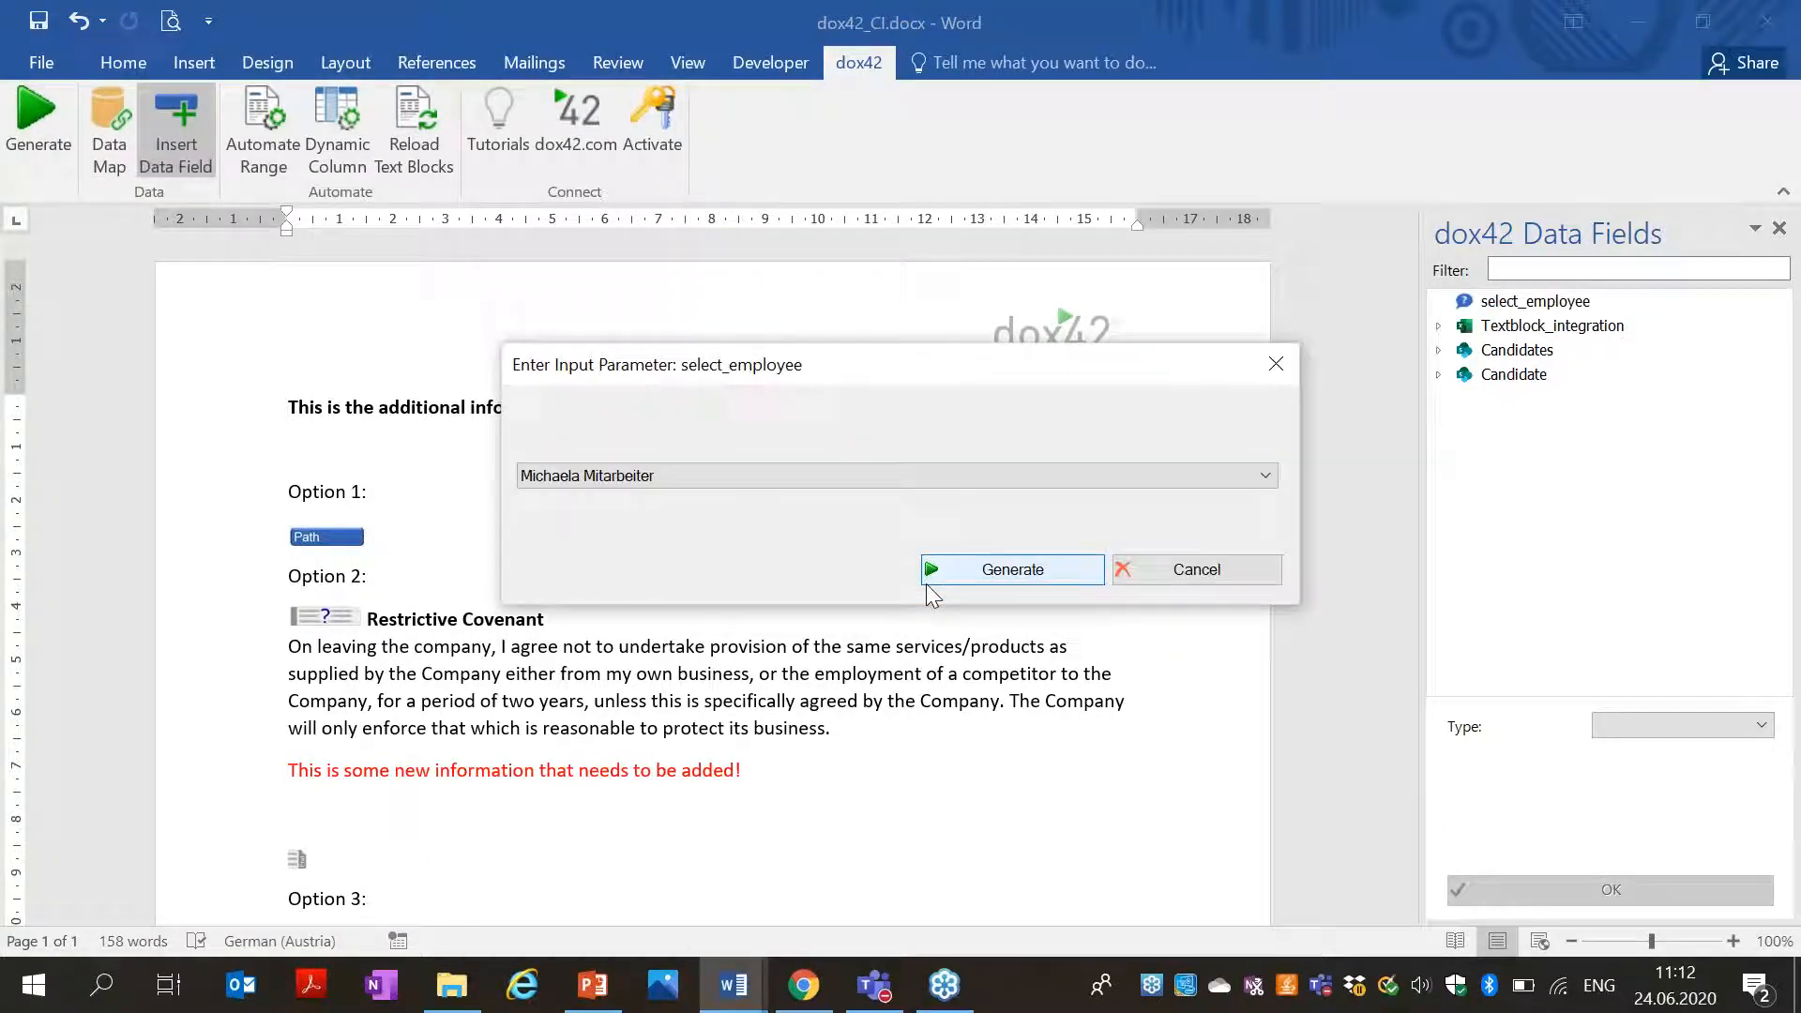
pyautogui.click(954, 580)
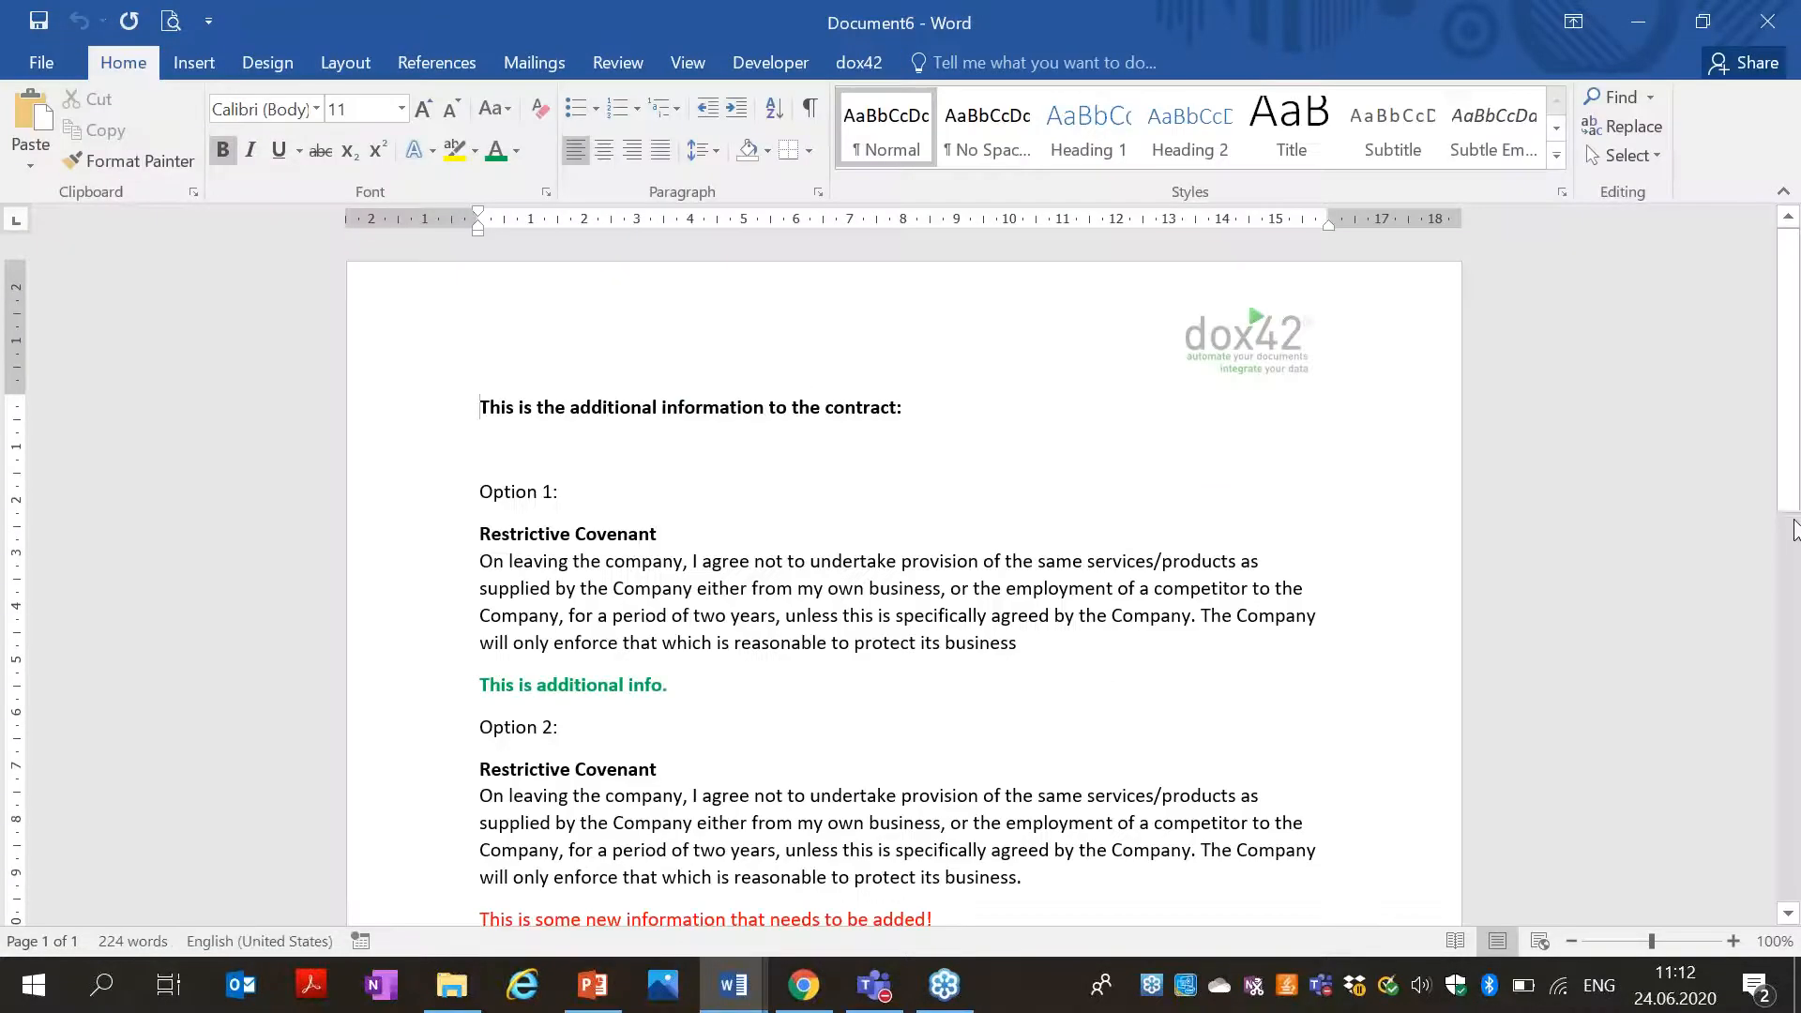
pyautogui.moveTo(1793, 530)
pyautogui.mouseDown()
pyautogui.moveTo(1794, 731)
pyautogui.moveTo(1793, 521)
pyautogui.mouseUp()
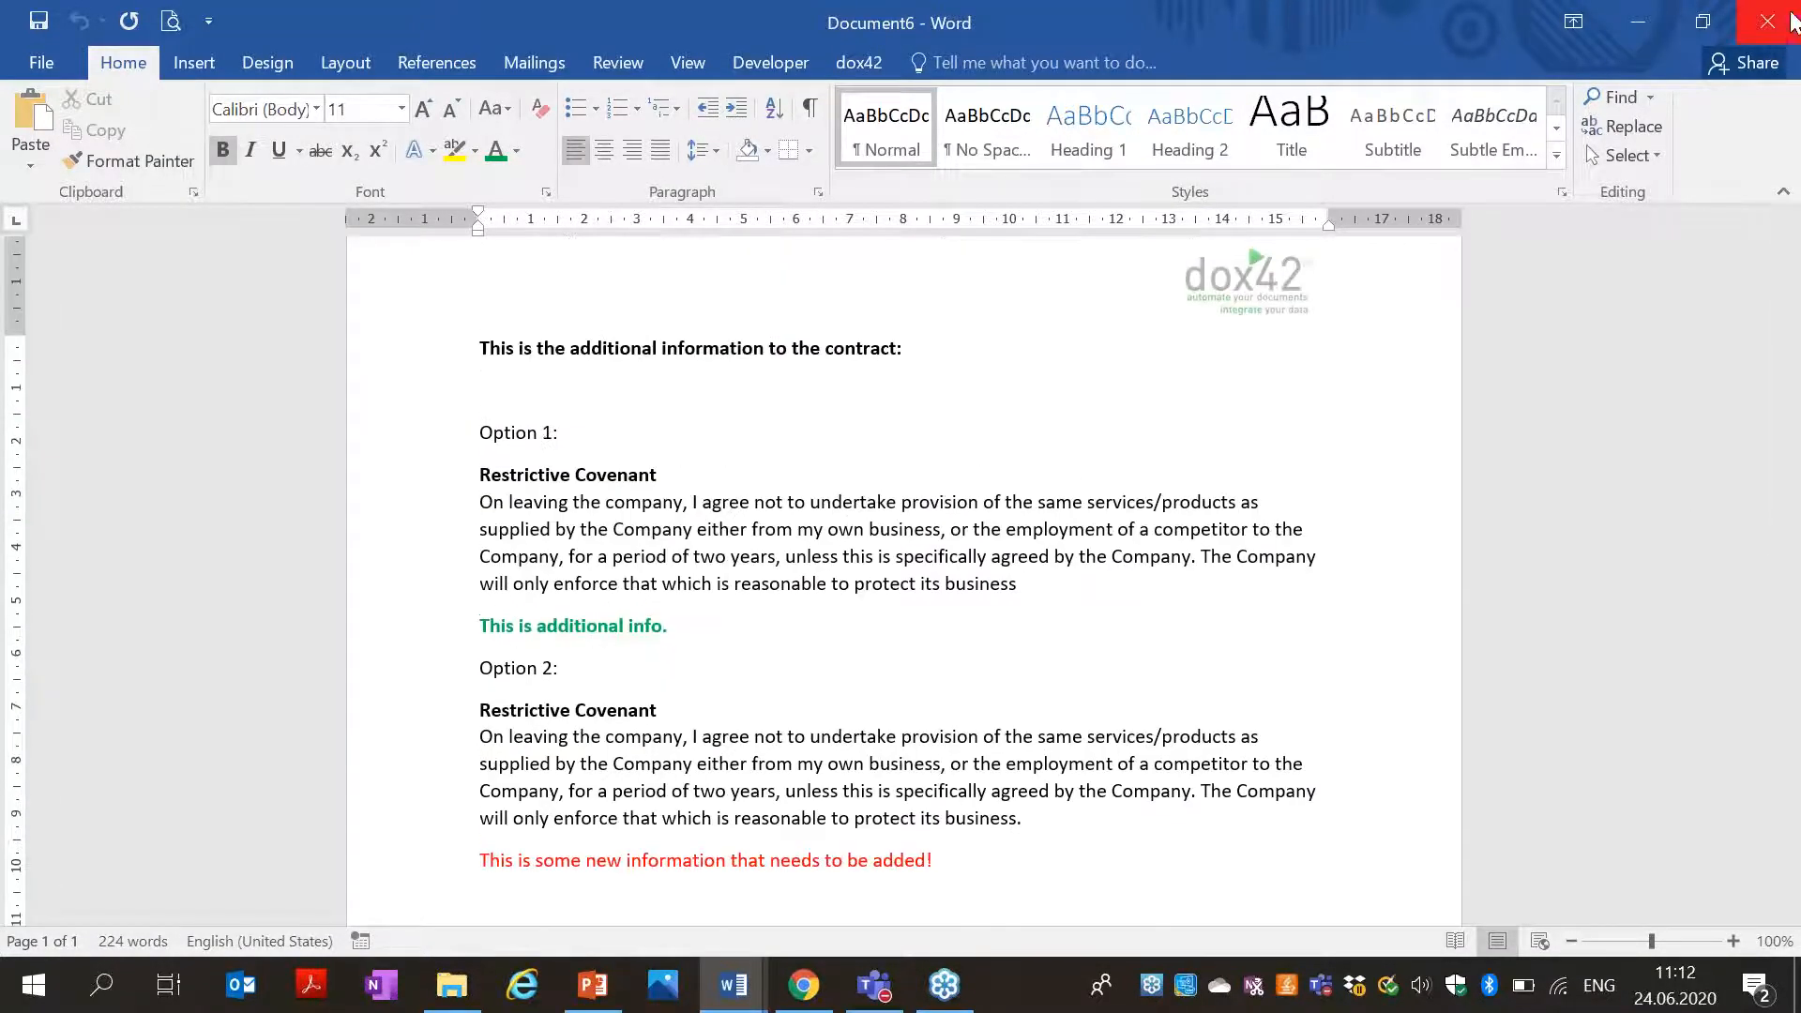
pyautogui.click(1793, 21)
pyautogui.click(897, 546)
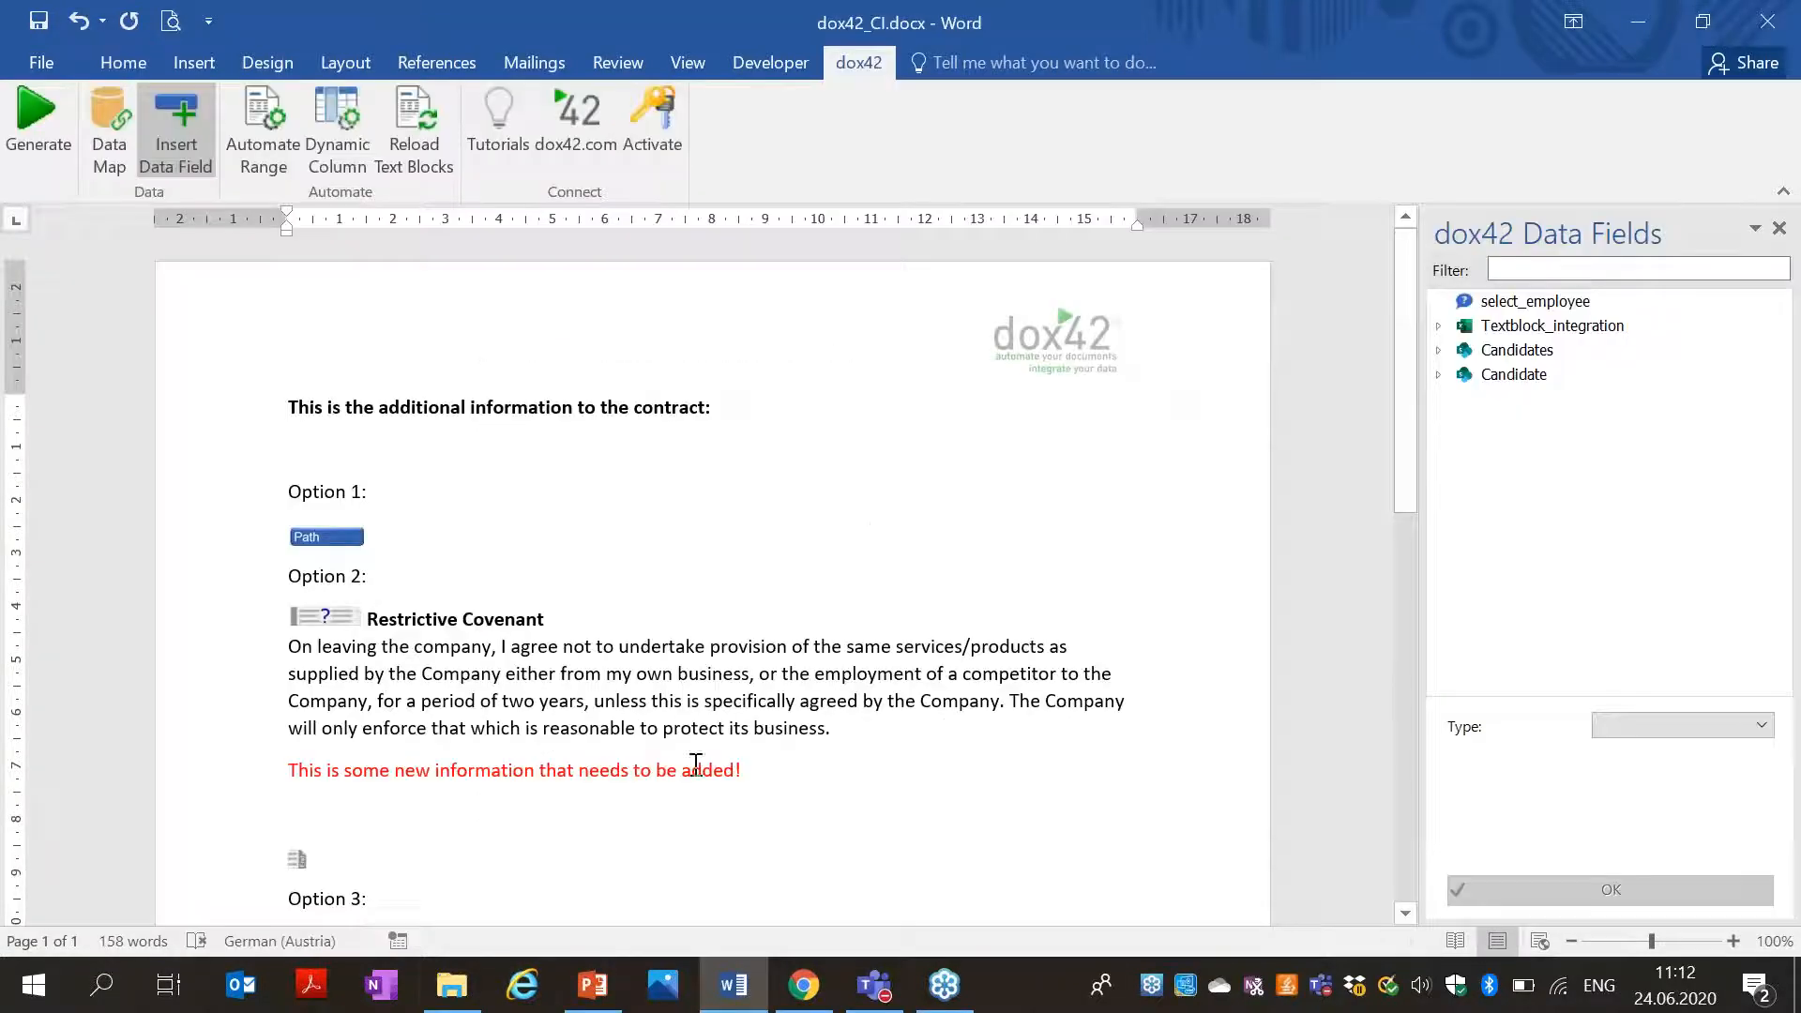
# Open EmployeeContract.docx from Textblock_Webinar\Emp Contract_SP in File Explorer.
pyautogui.click(451, 984)
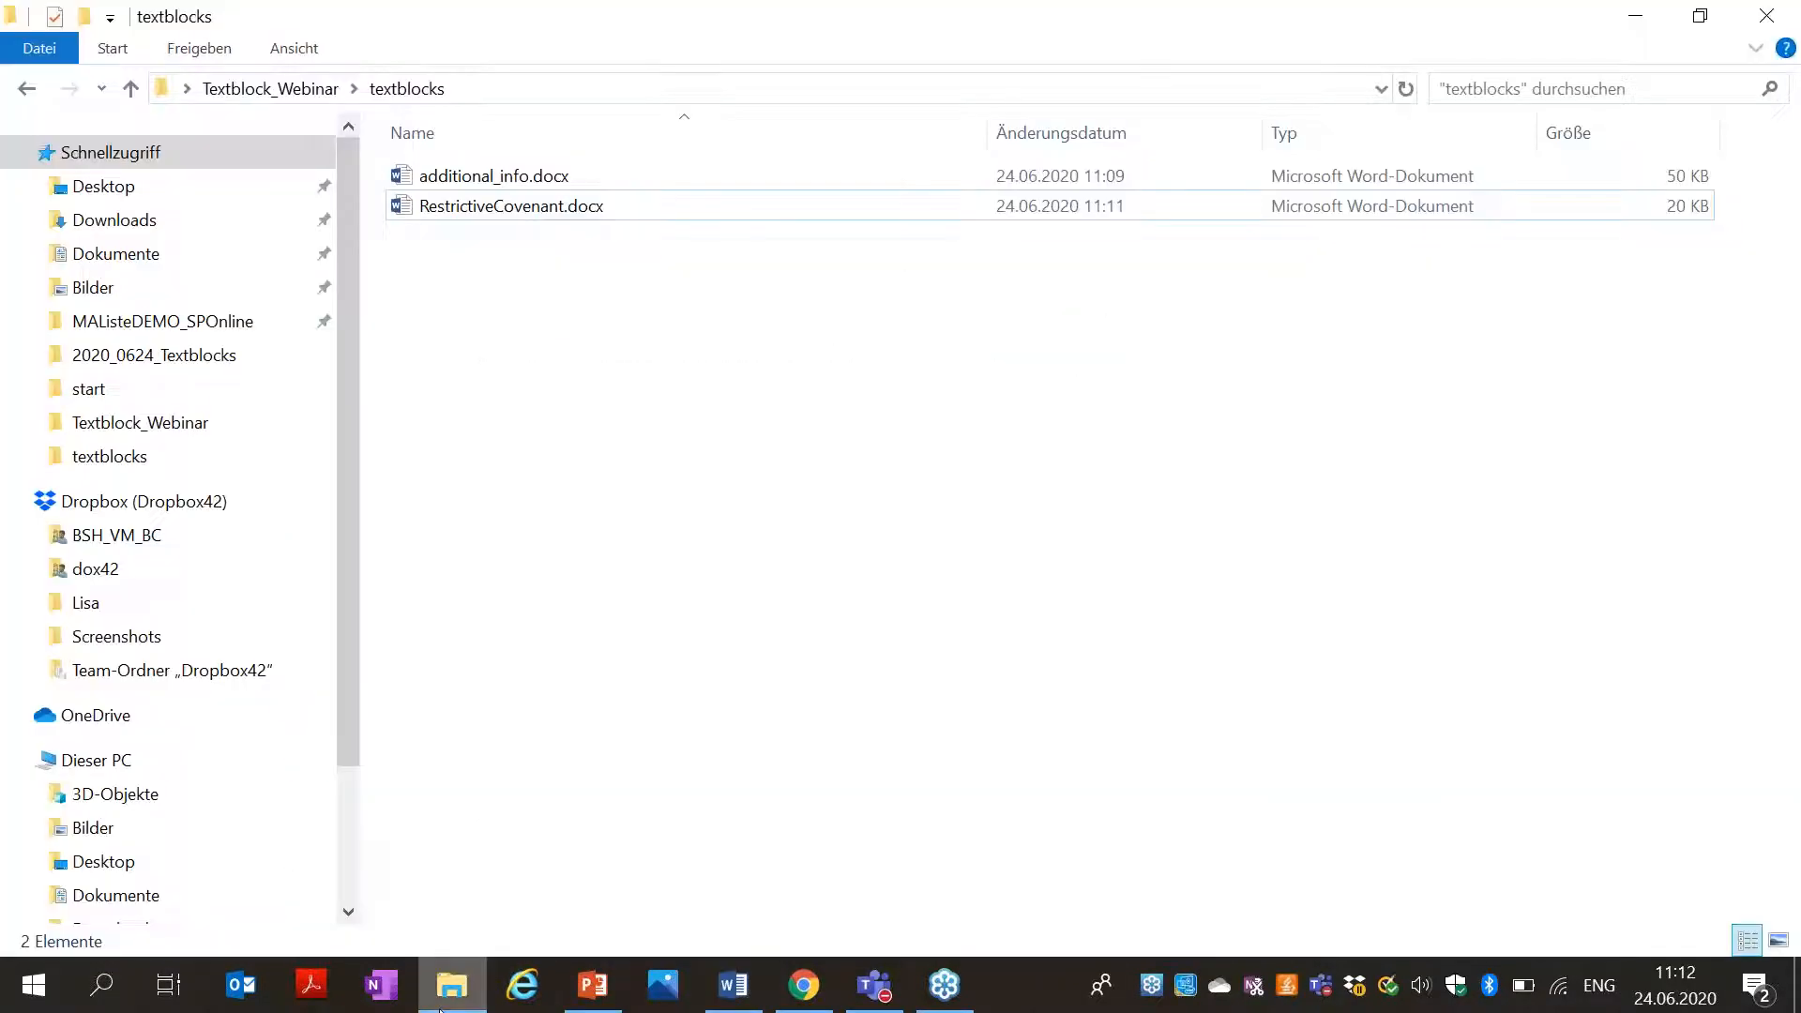
pyautogui.click(21, 90)
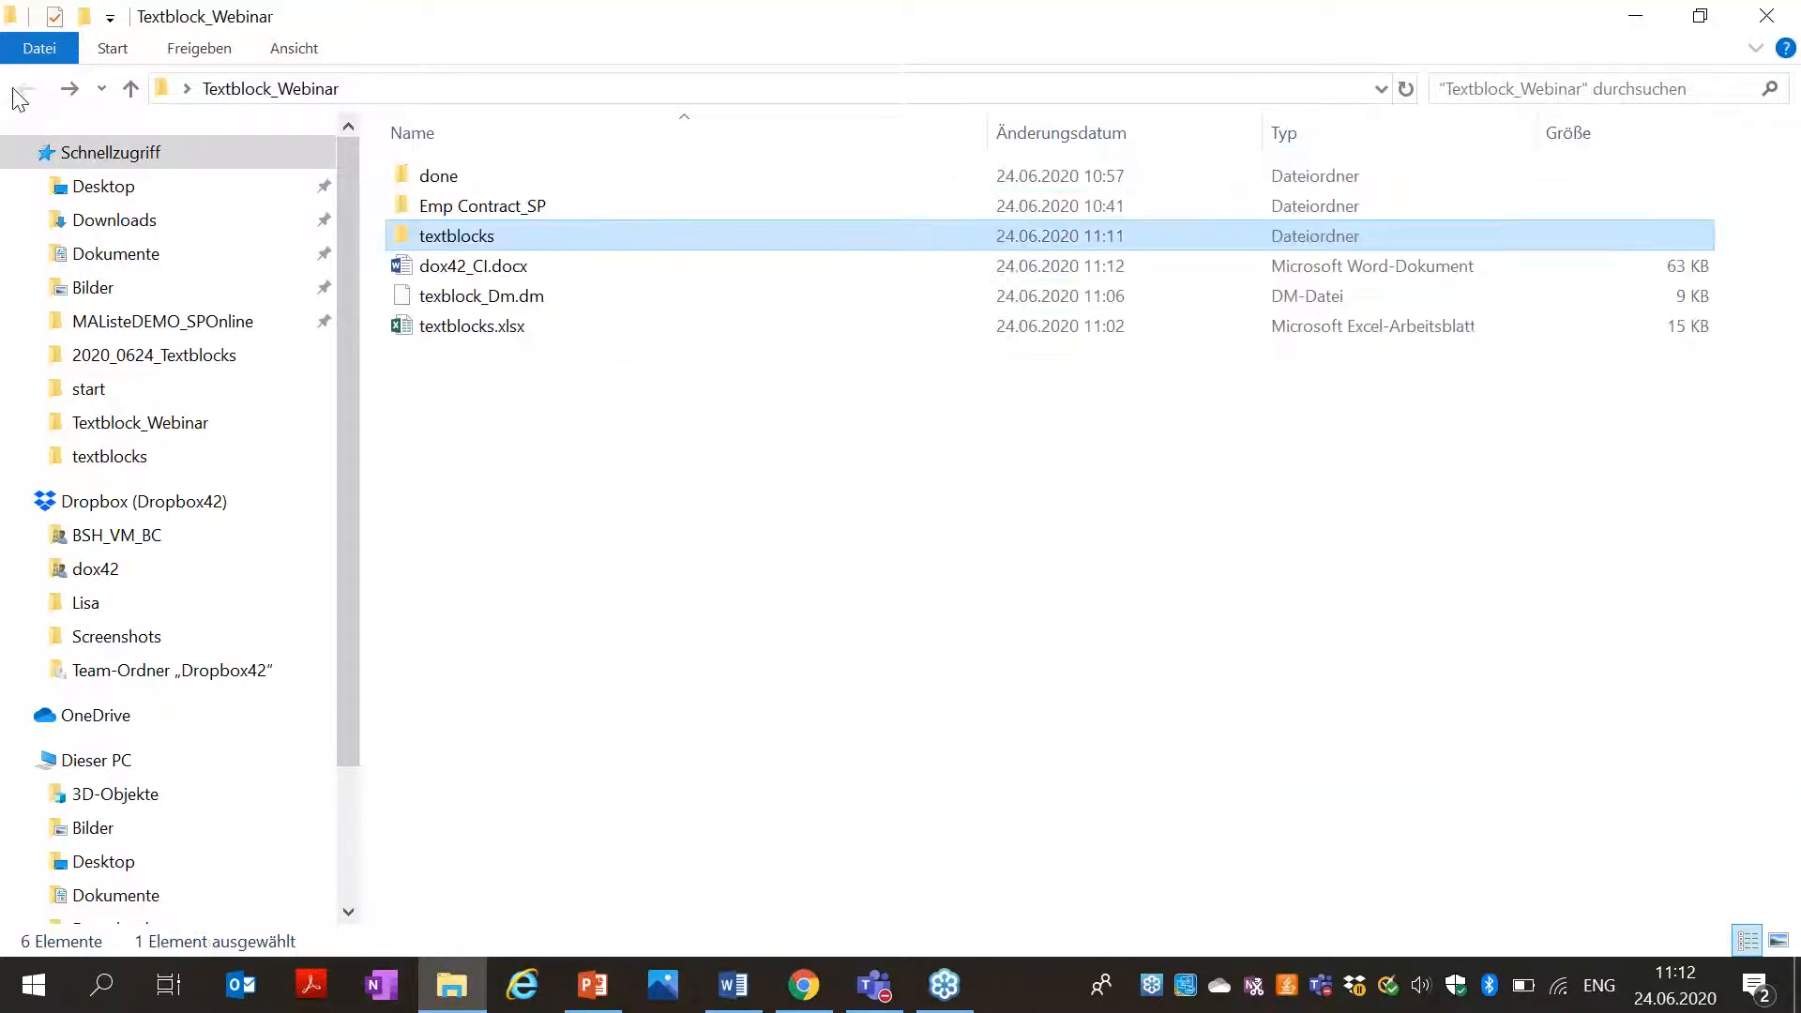
pyautogui.doubleClick(537, 210)
pyautogui.click(601, 214)
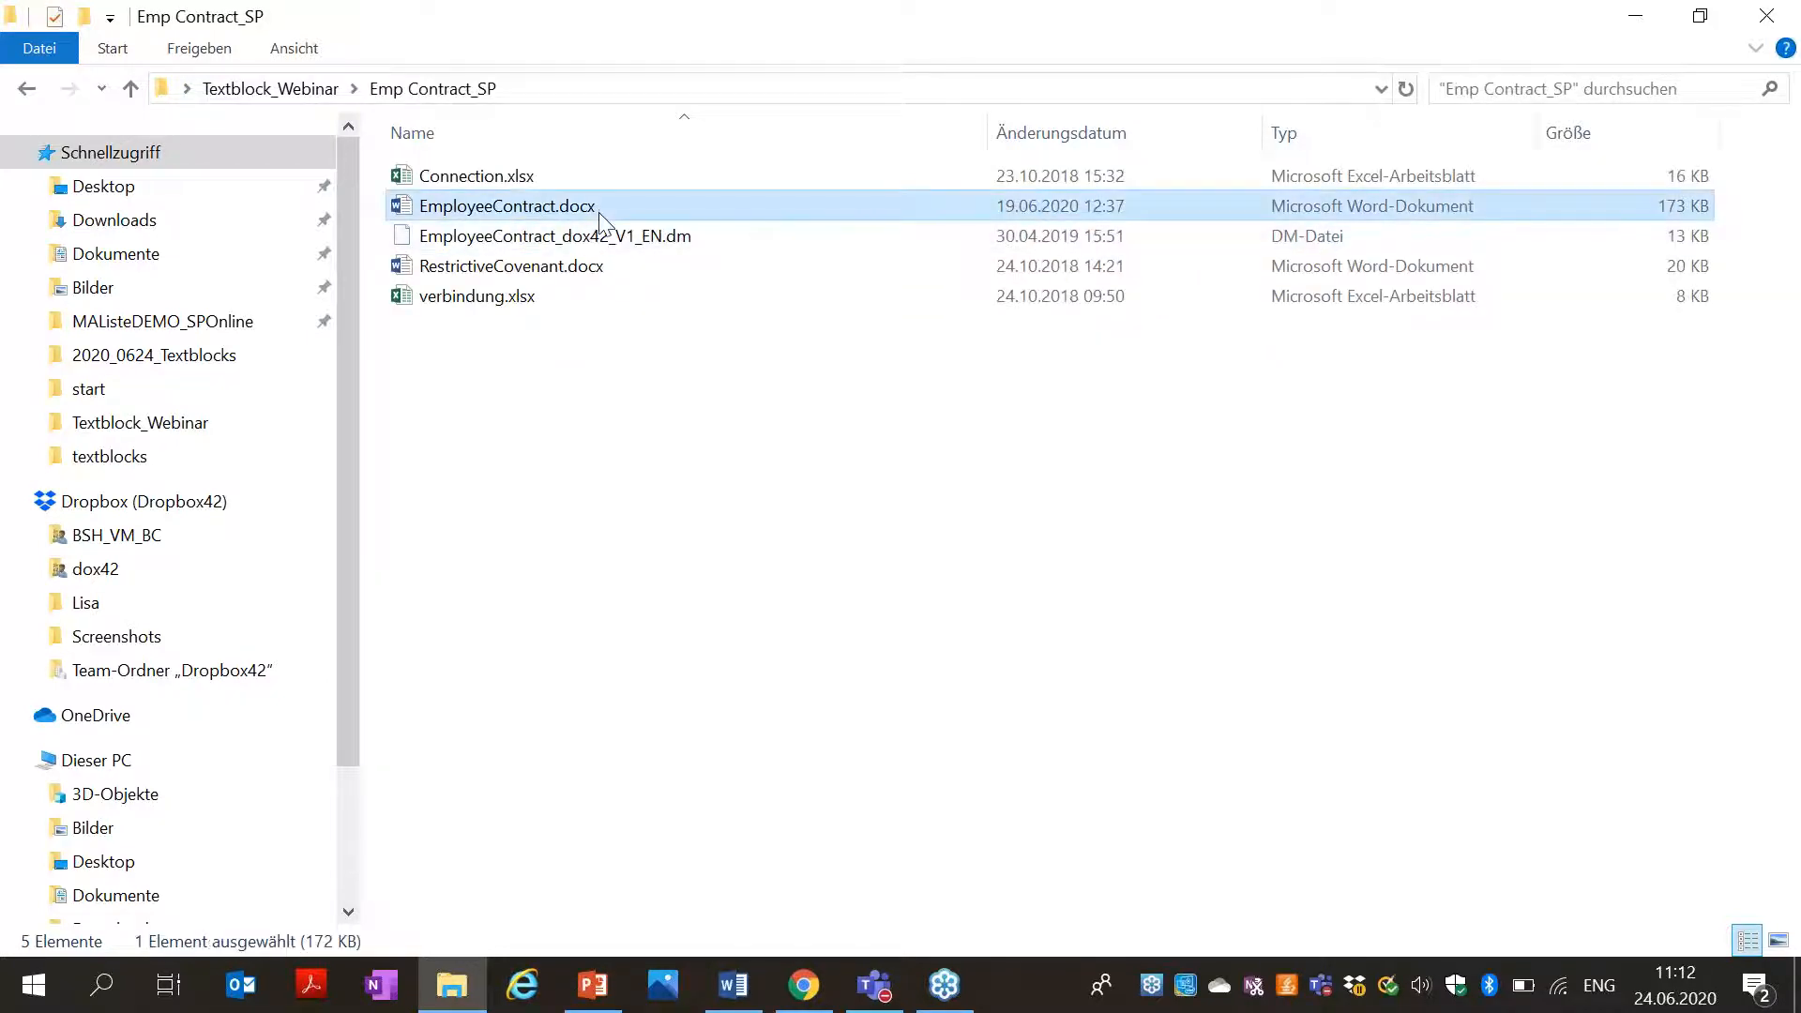
pyautogui.doubleClick(600, 216)
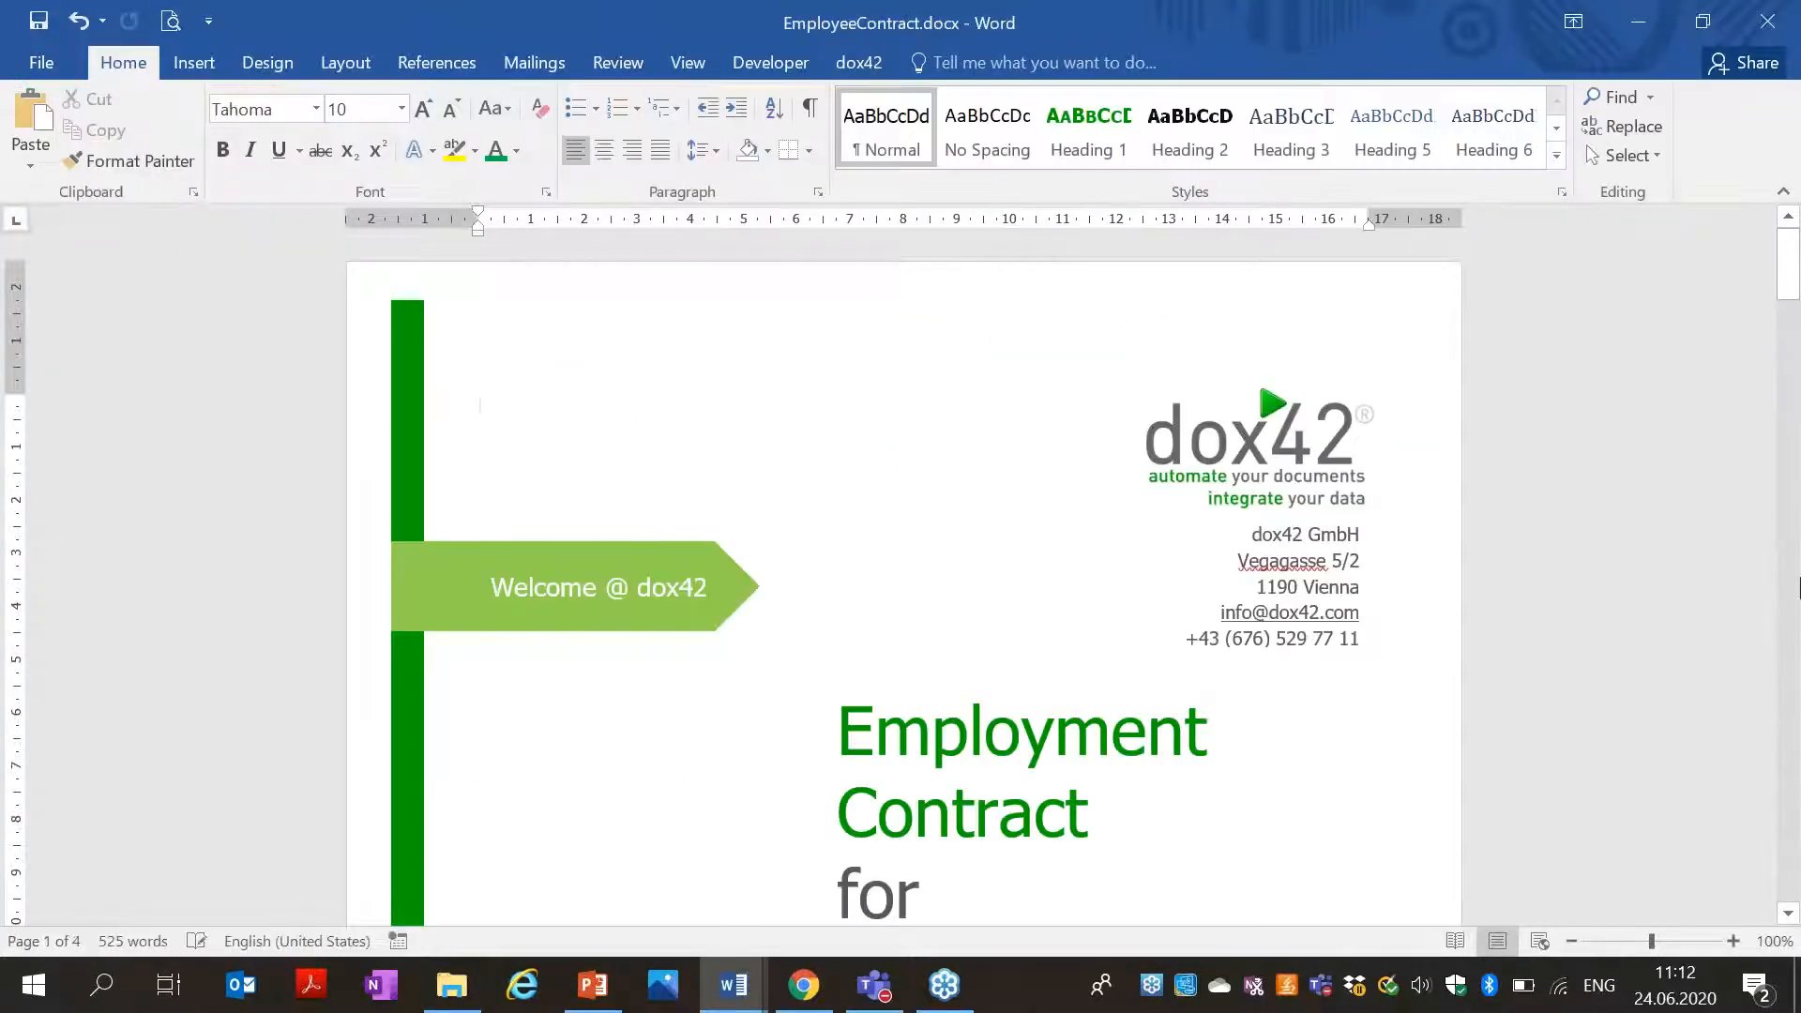
# Reload the Restrictive Covenant text block in EmployeeContract.docx so the green additional-info line appears.
pyautogui.click(1789, 577)
pyautogui.click(1789, 578)
pyautogui.click(1790, 577)
pyautogui.click(1789, 577)
pyautogui.moveTo(1789, 577); pyautogui.dragTo(1791, 673)
pyautogui.click(502, 481)
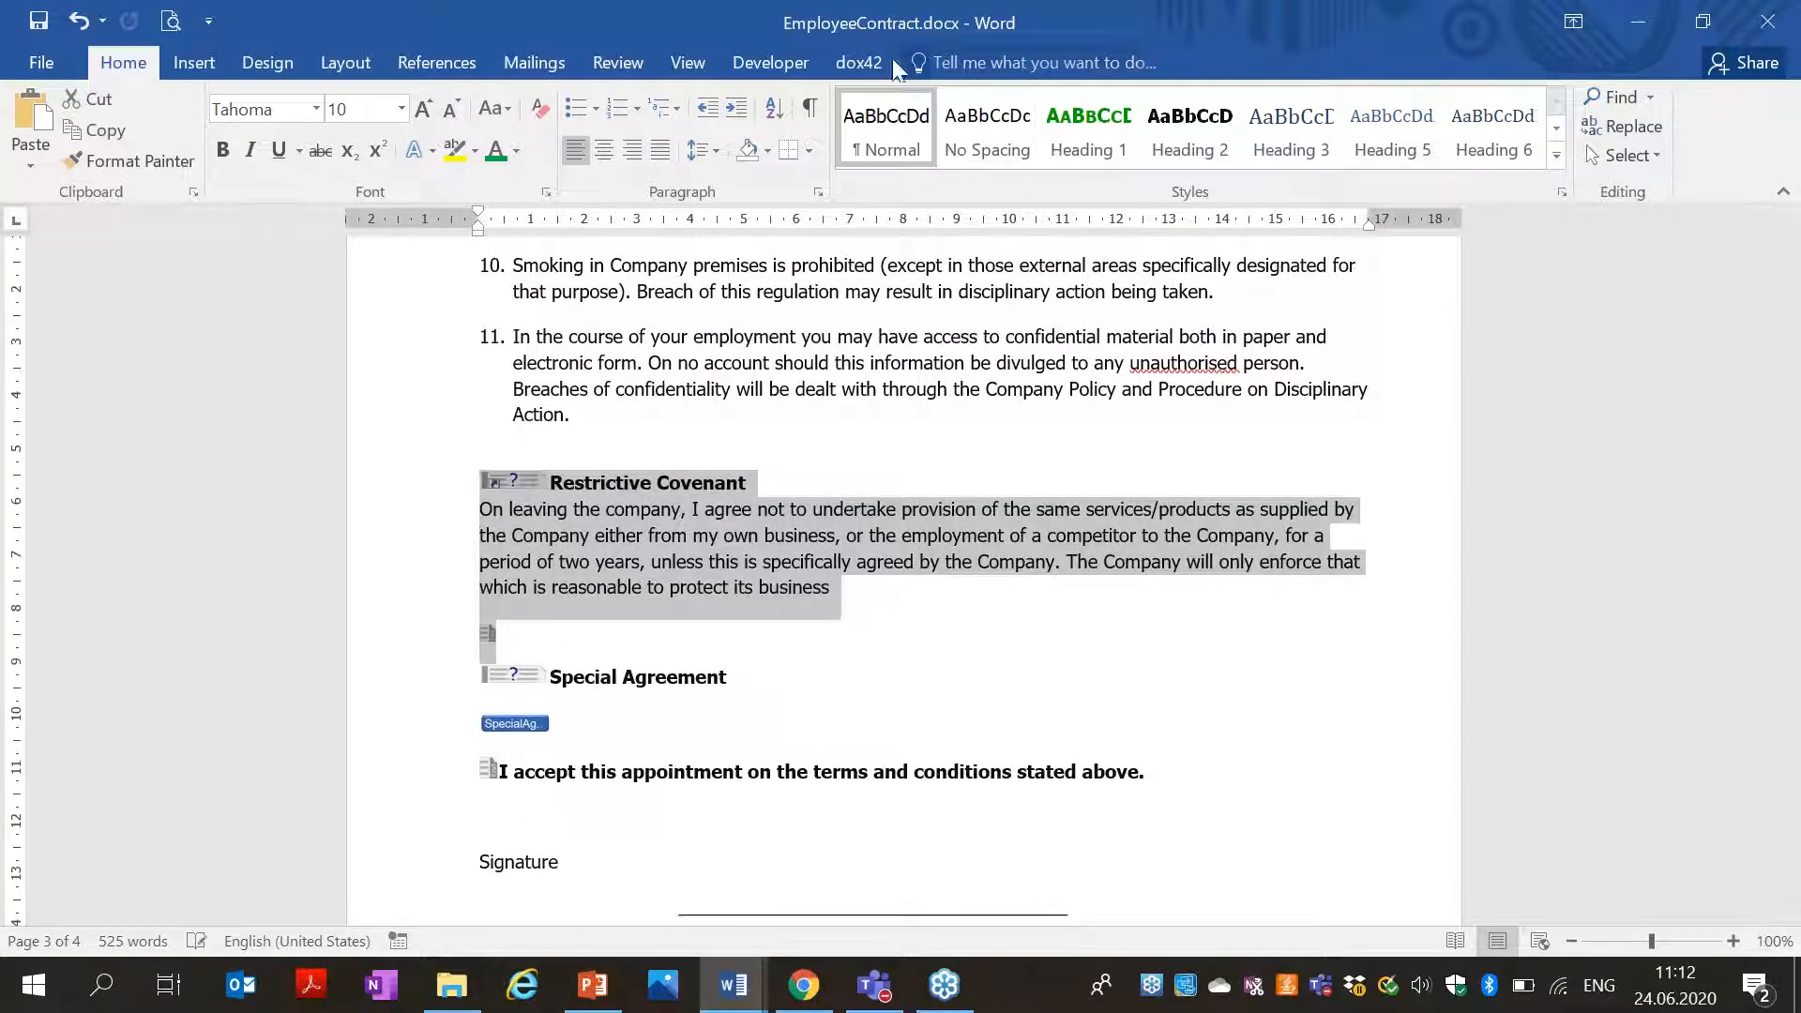
pyautogui.click(882, 66)
pyautogui.click(431, 135)
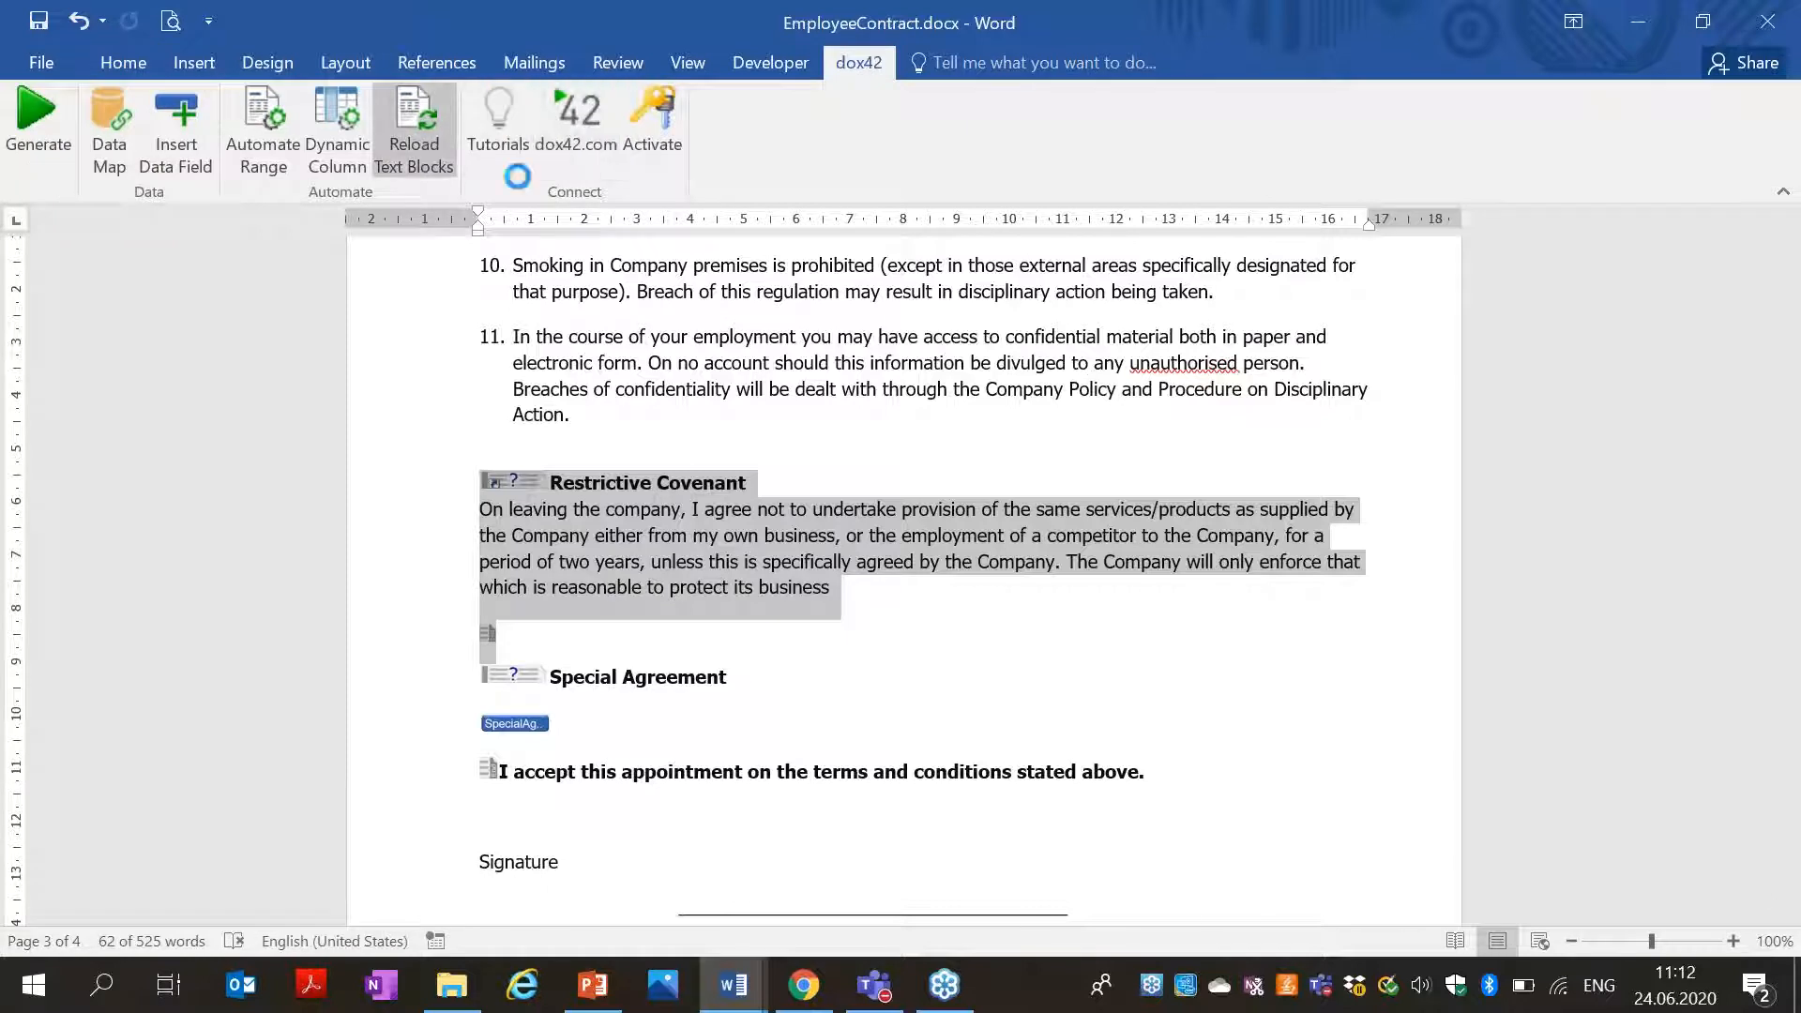
# Close EmployeeContract.docx without saving the changes.
pyautogui.click(758, 589)
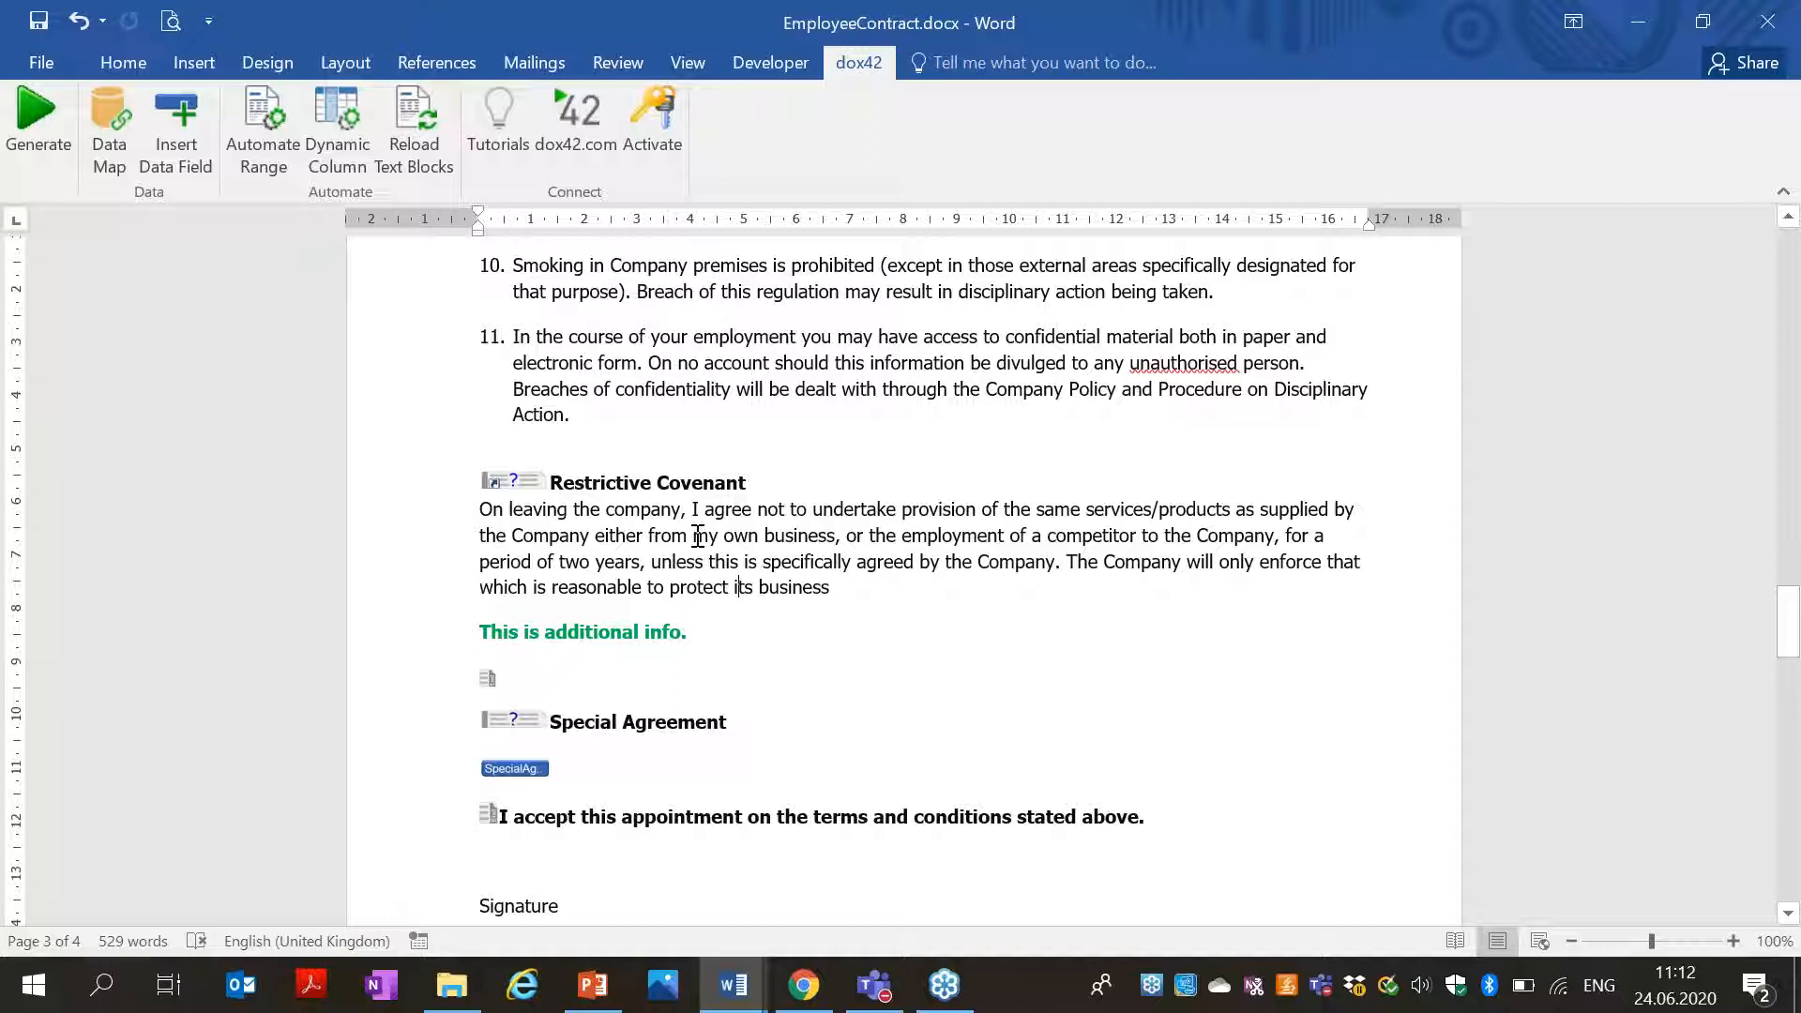
pyautogui.click(1767, 20)
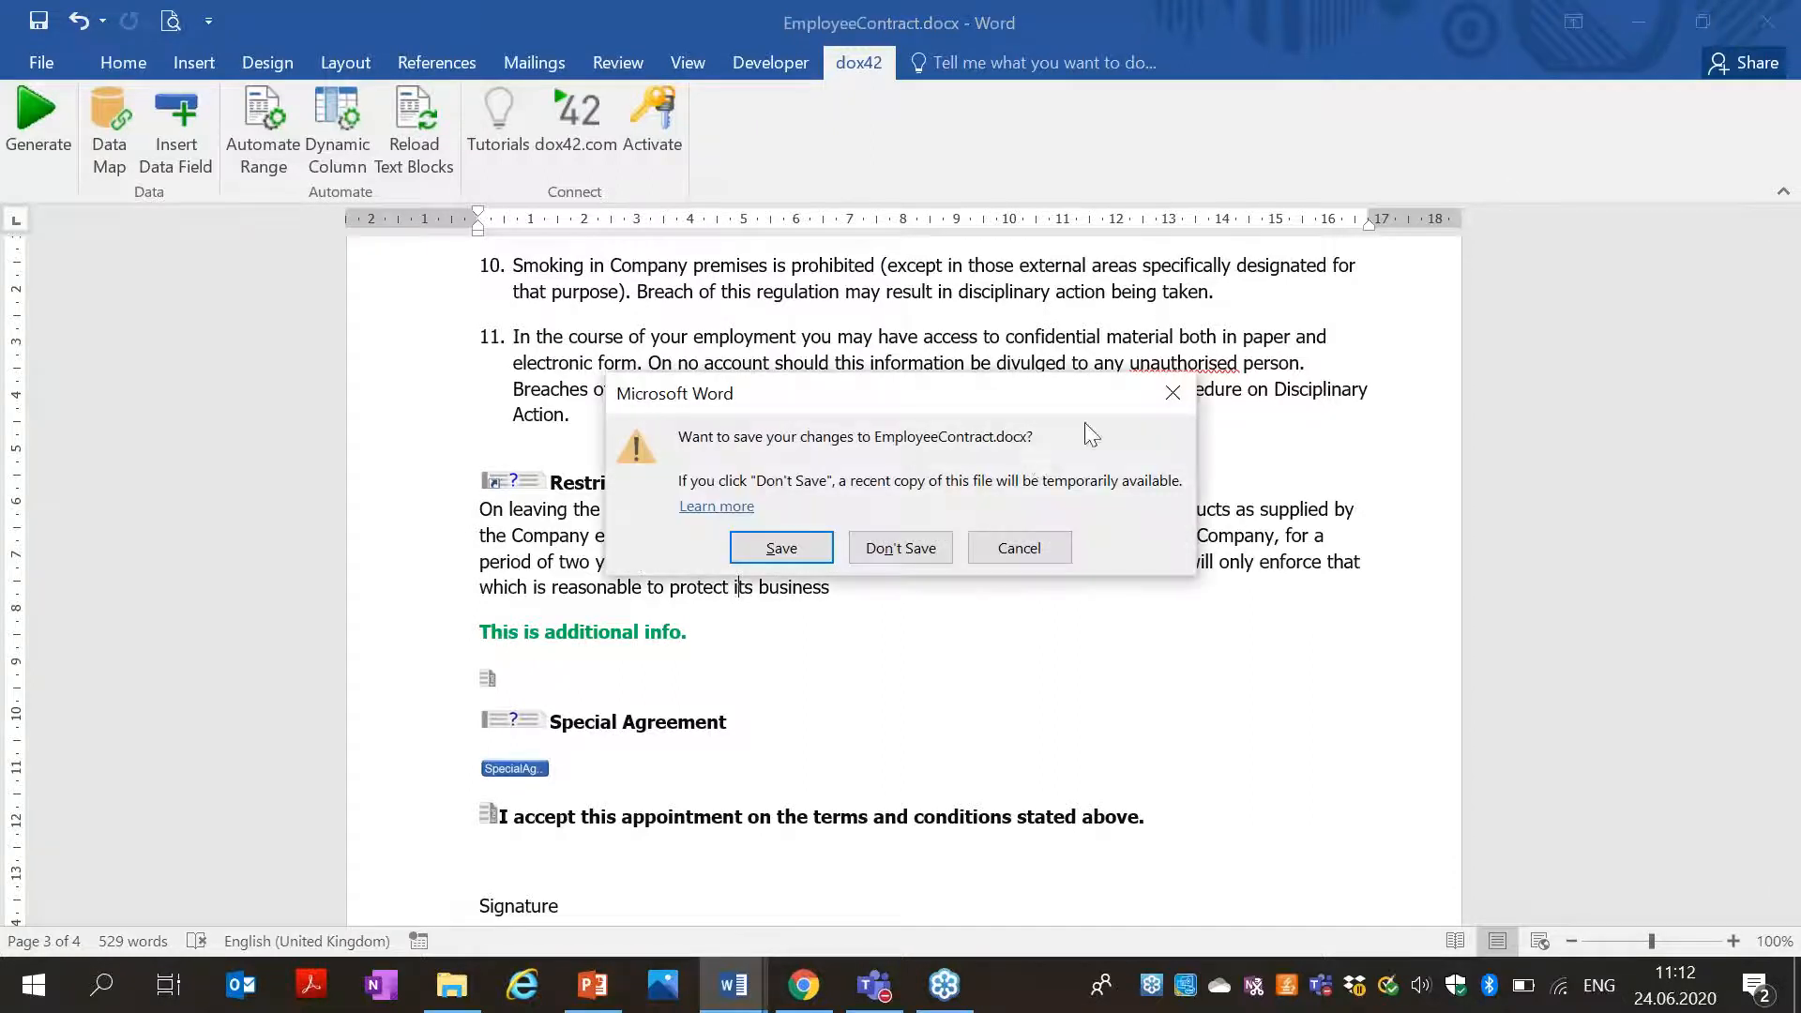
pyautogui.click(924, 548)
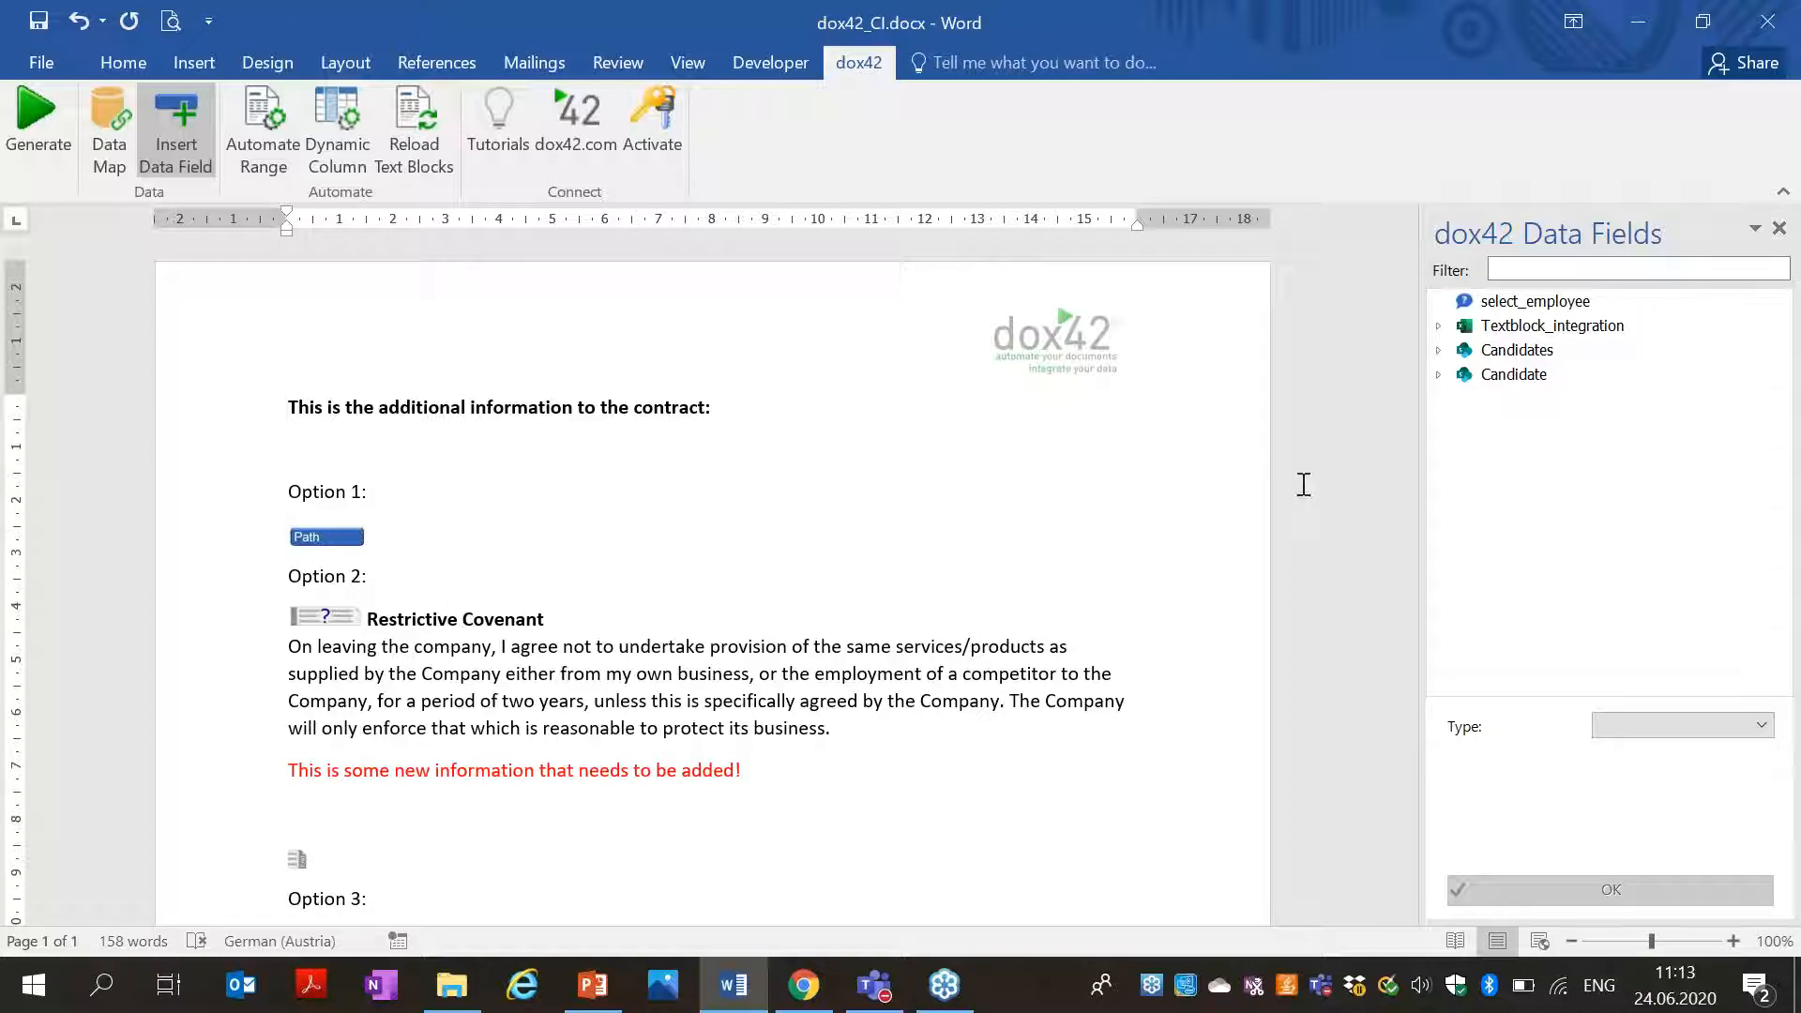
# Give the Option 2 Restrictive Covenant title the Heading 1 style and save the template.
pyautogui.moveTo(497, 619); pyautogui.dragTo(367, 619)
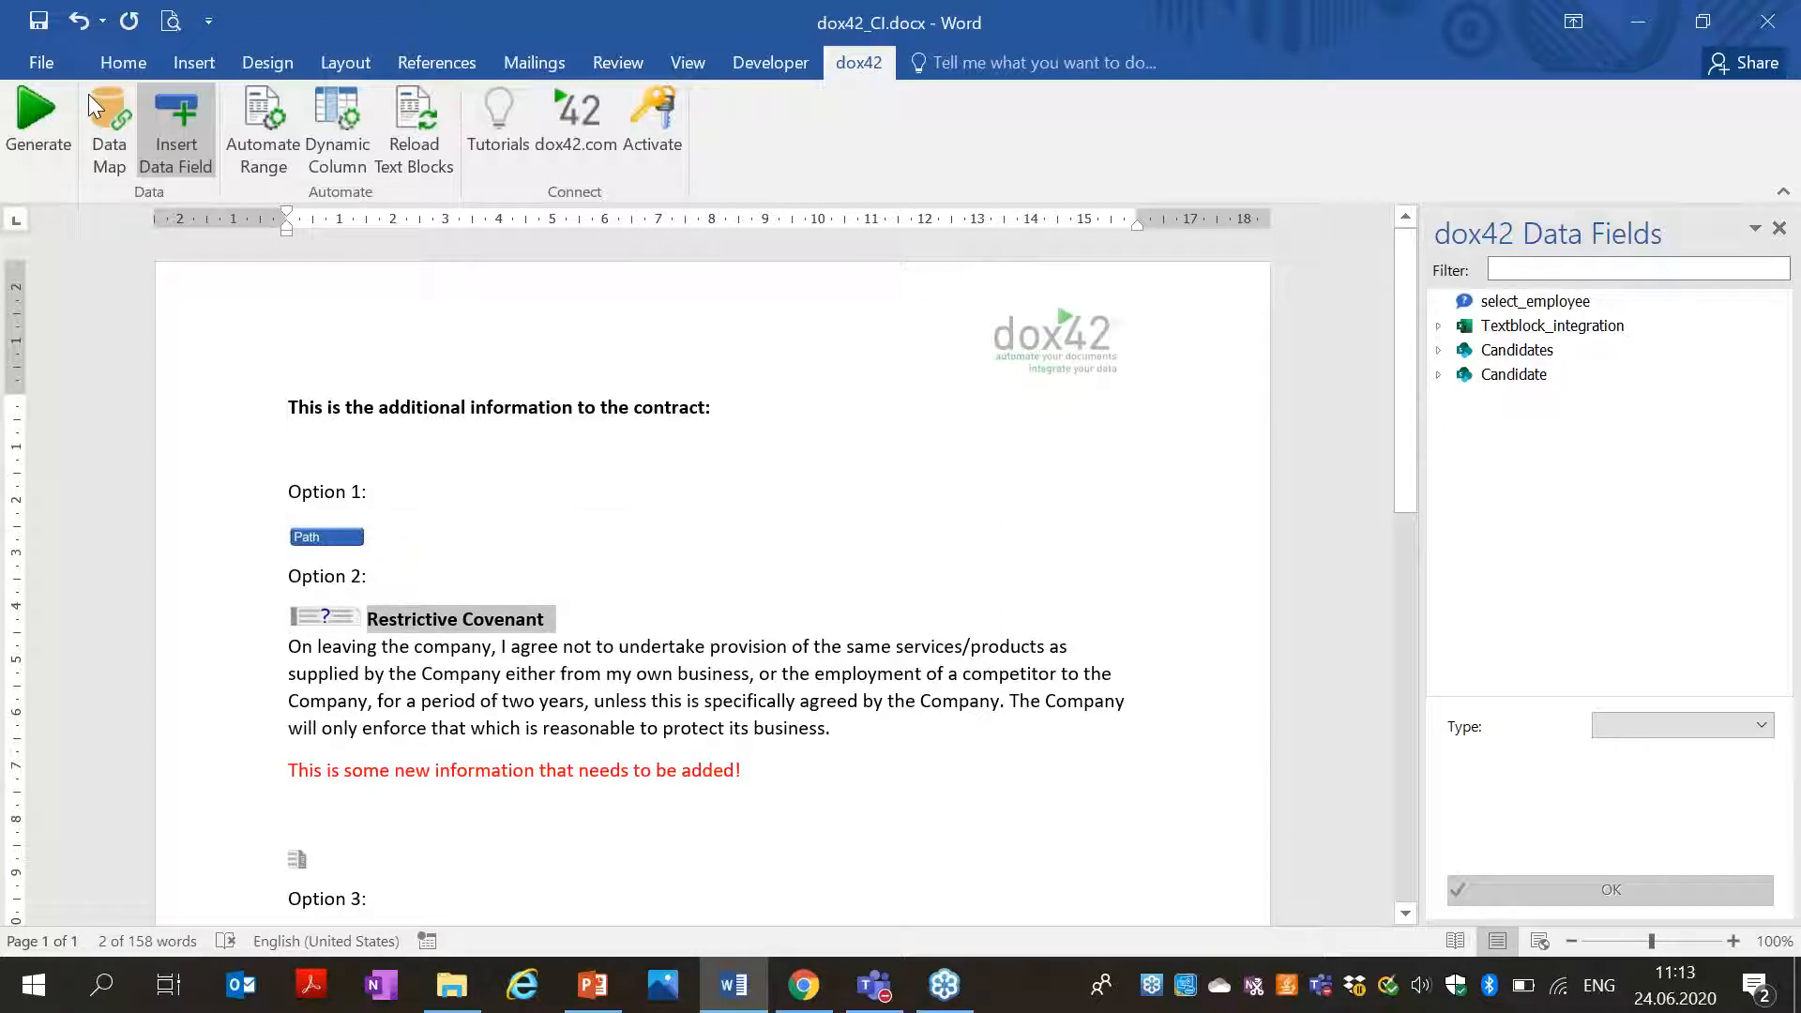
pyautogui.click(123, 61)
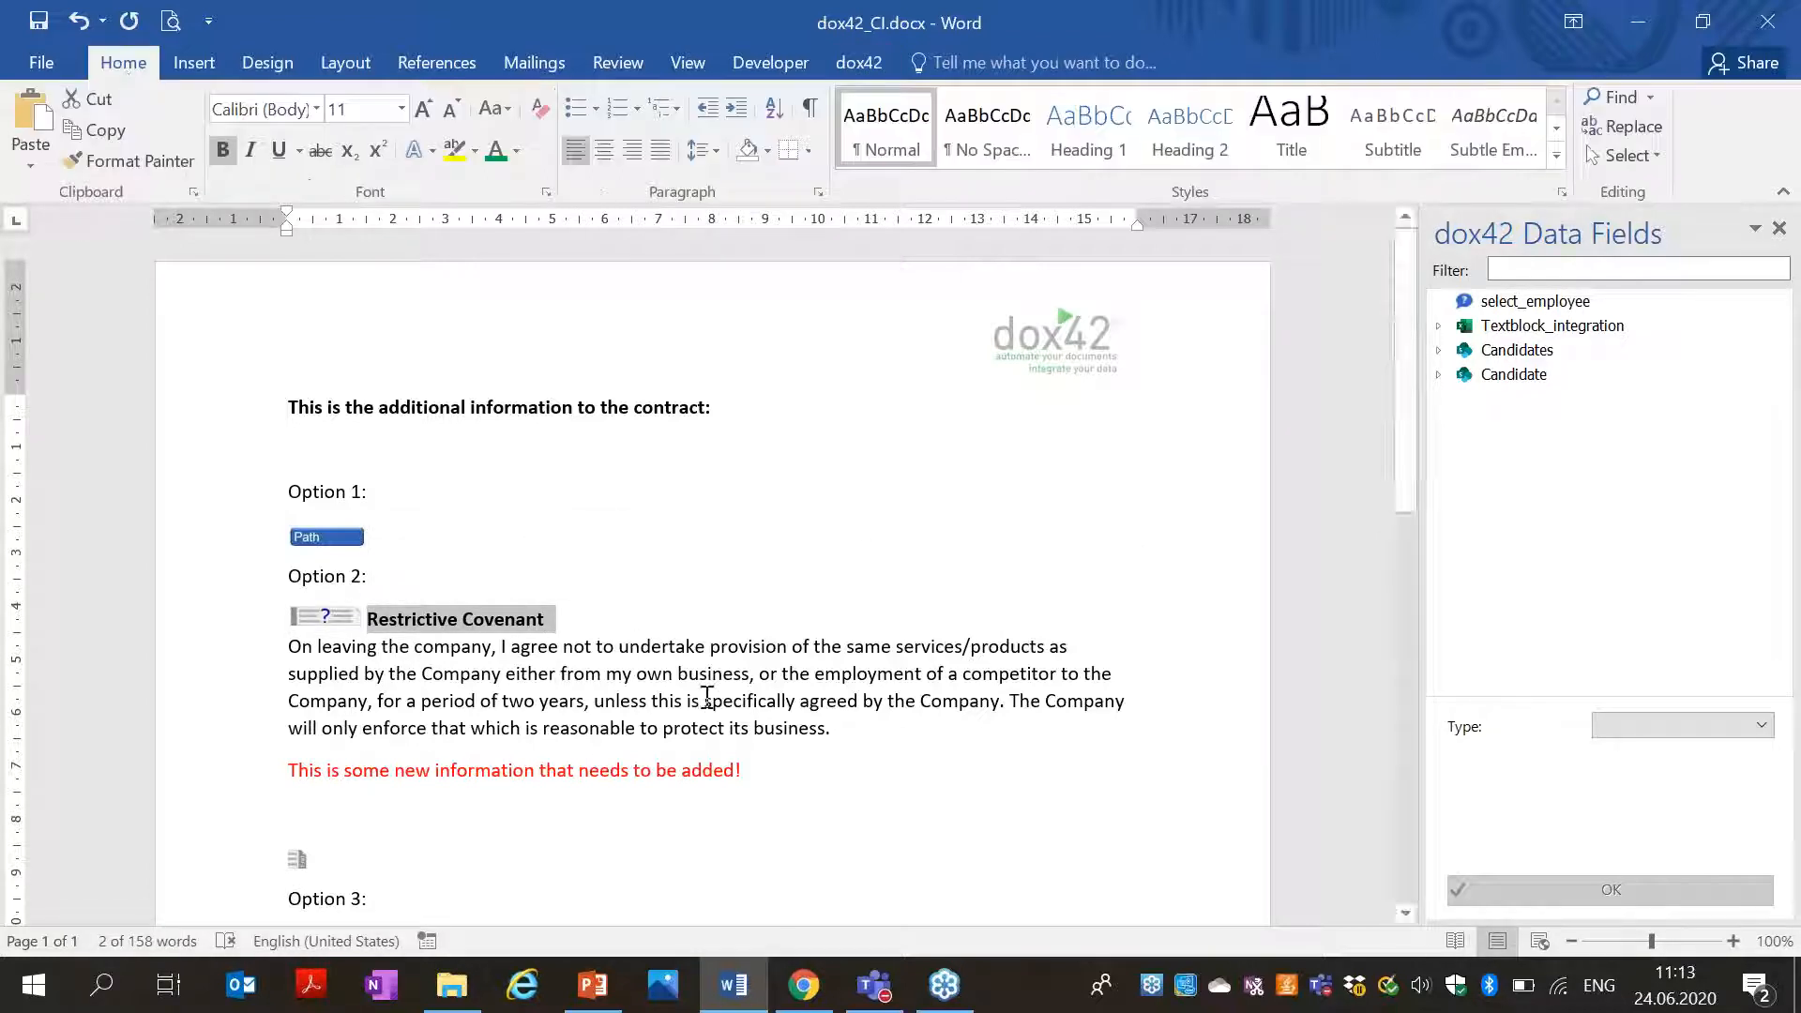
pyautogui.click(1096, 162)
pyautogui.click(728, 624)
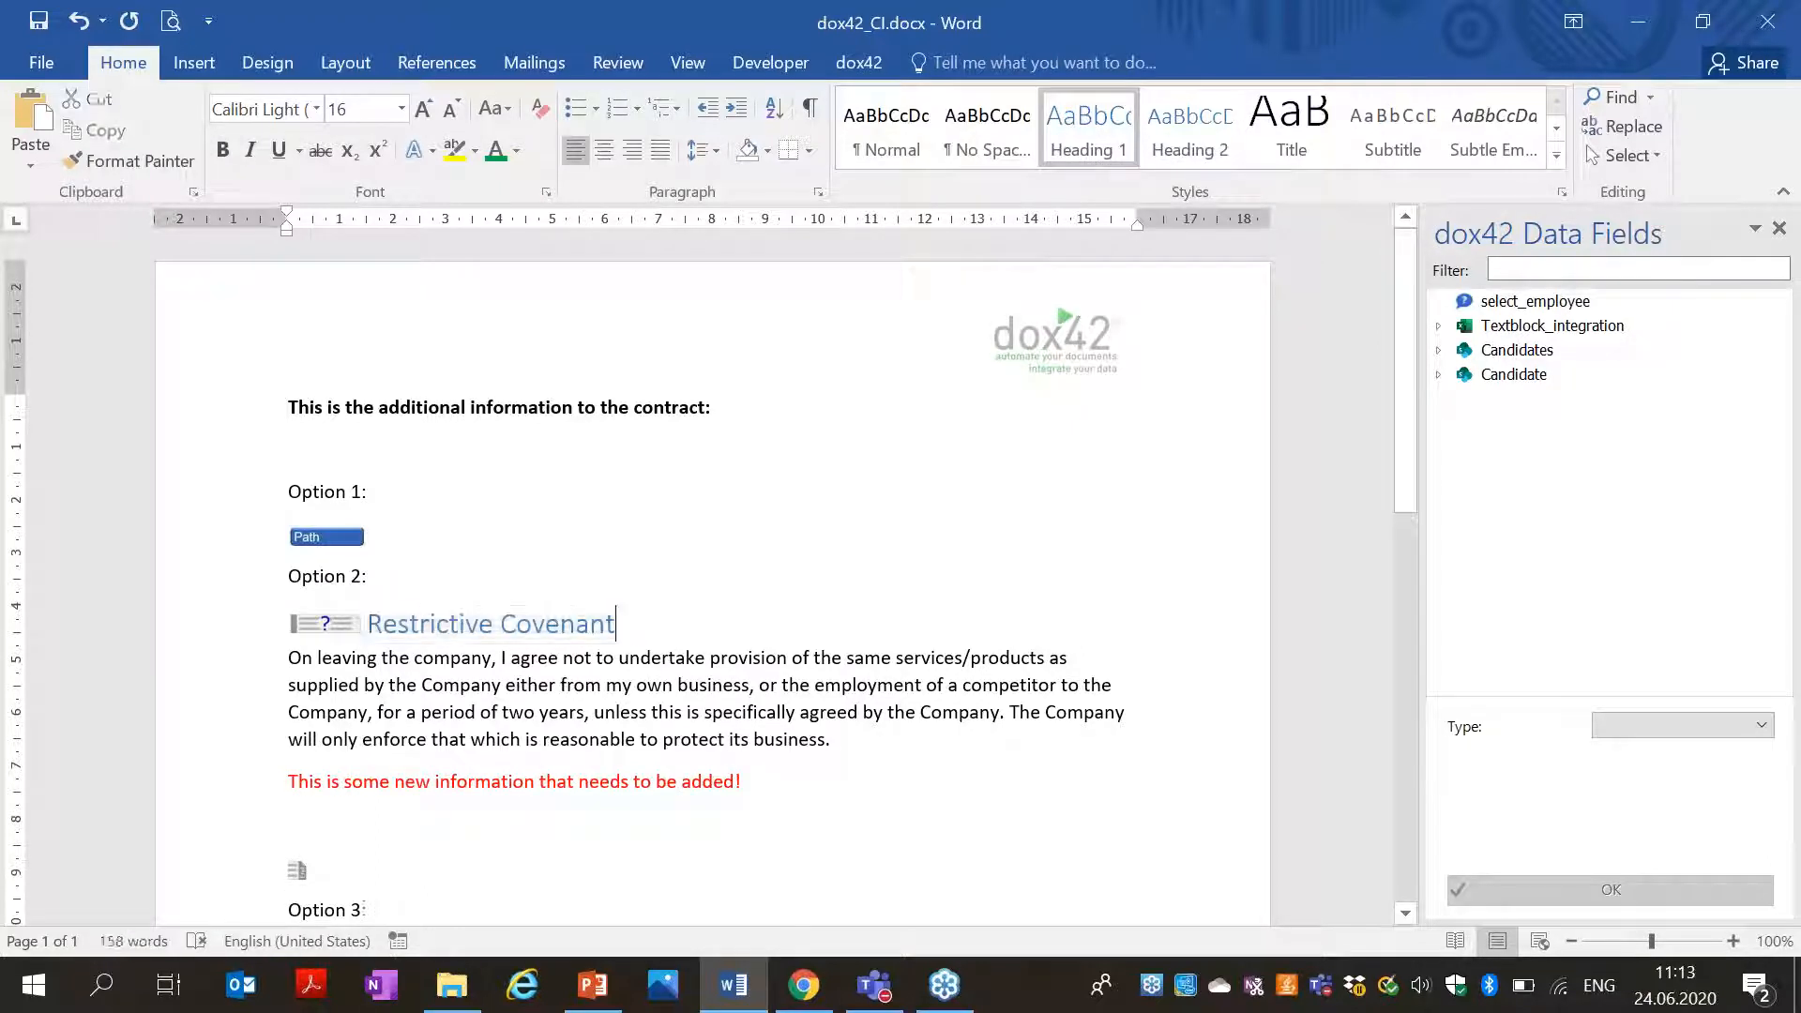
pyautogui.click(39, 21)
pyautogui.click(474, 998)
pyautogui.click(474, 997)
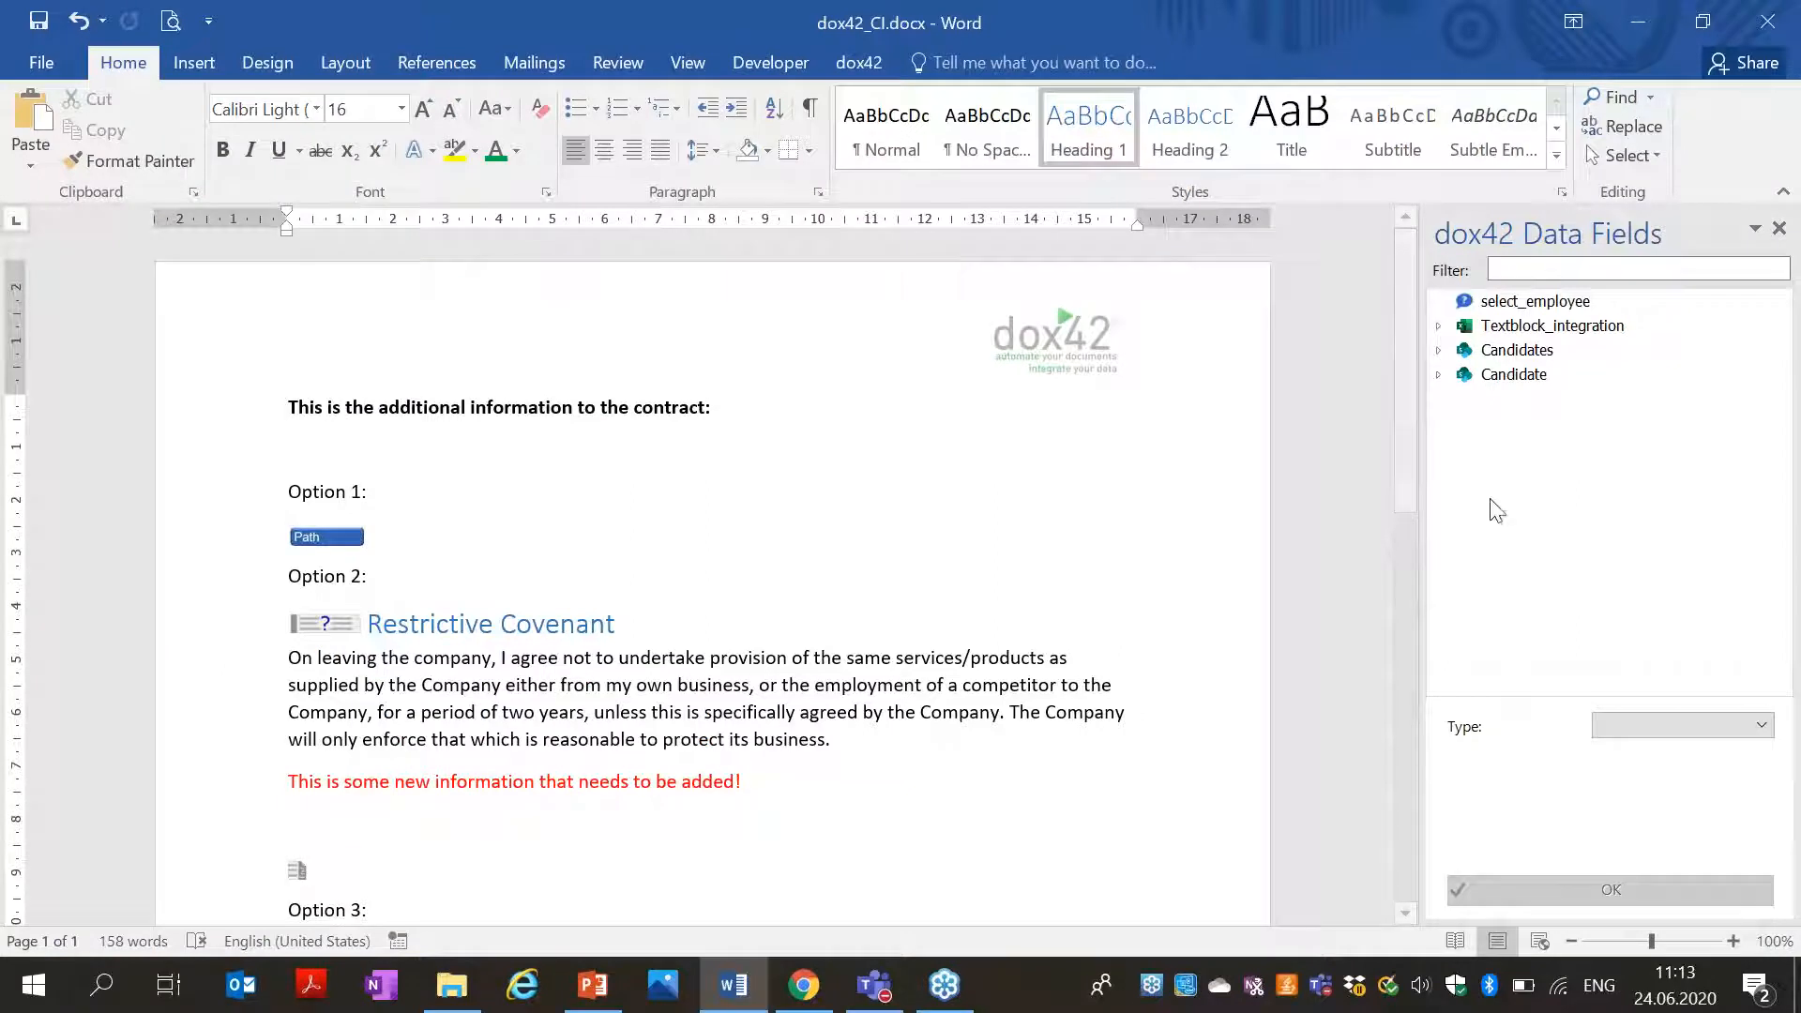
# Apply Heading 1 to the Option 3 Restrictive Covenant title as well.
pyautogui.moveTo(1409, 449); pyautogui.dragTo(1408, 561)
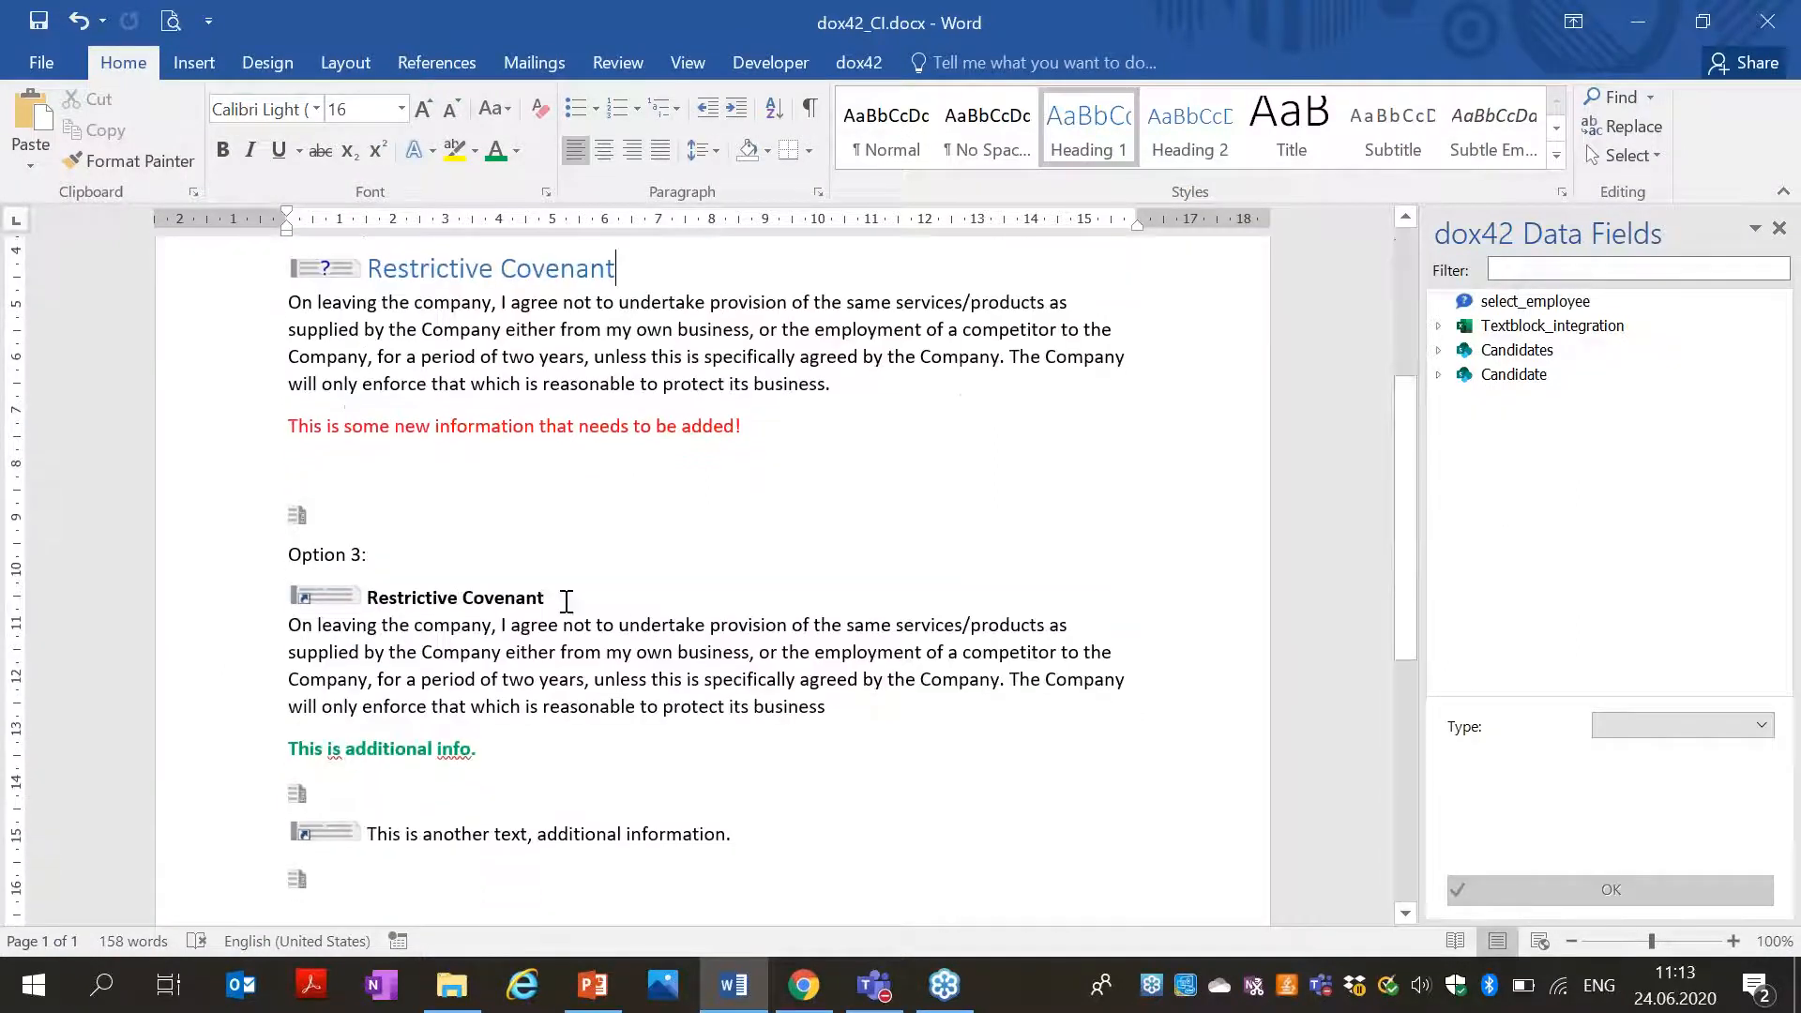
pyautogui.tripleClick(384, 593)
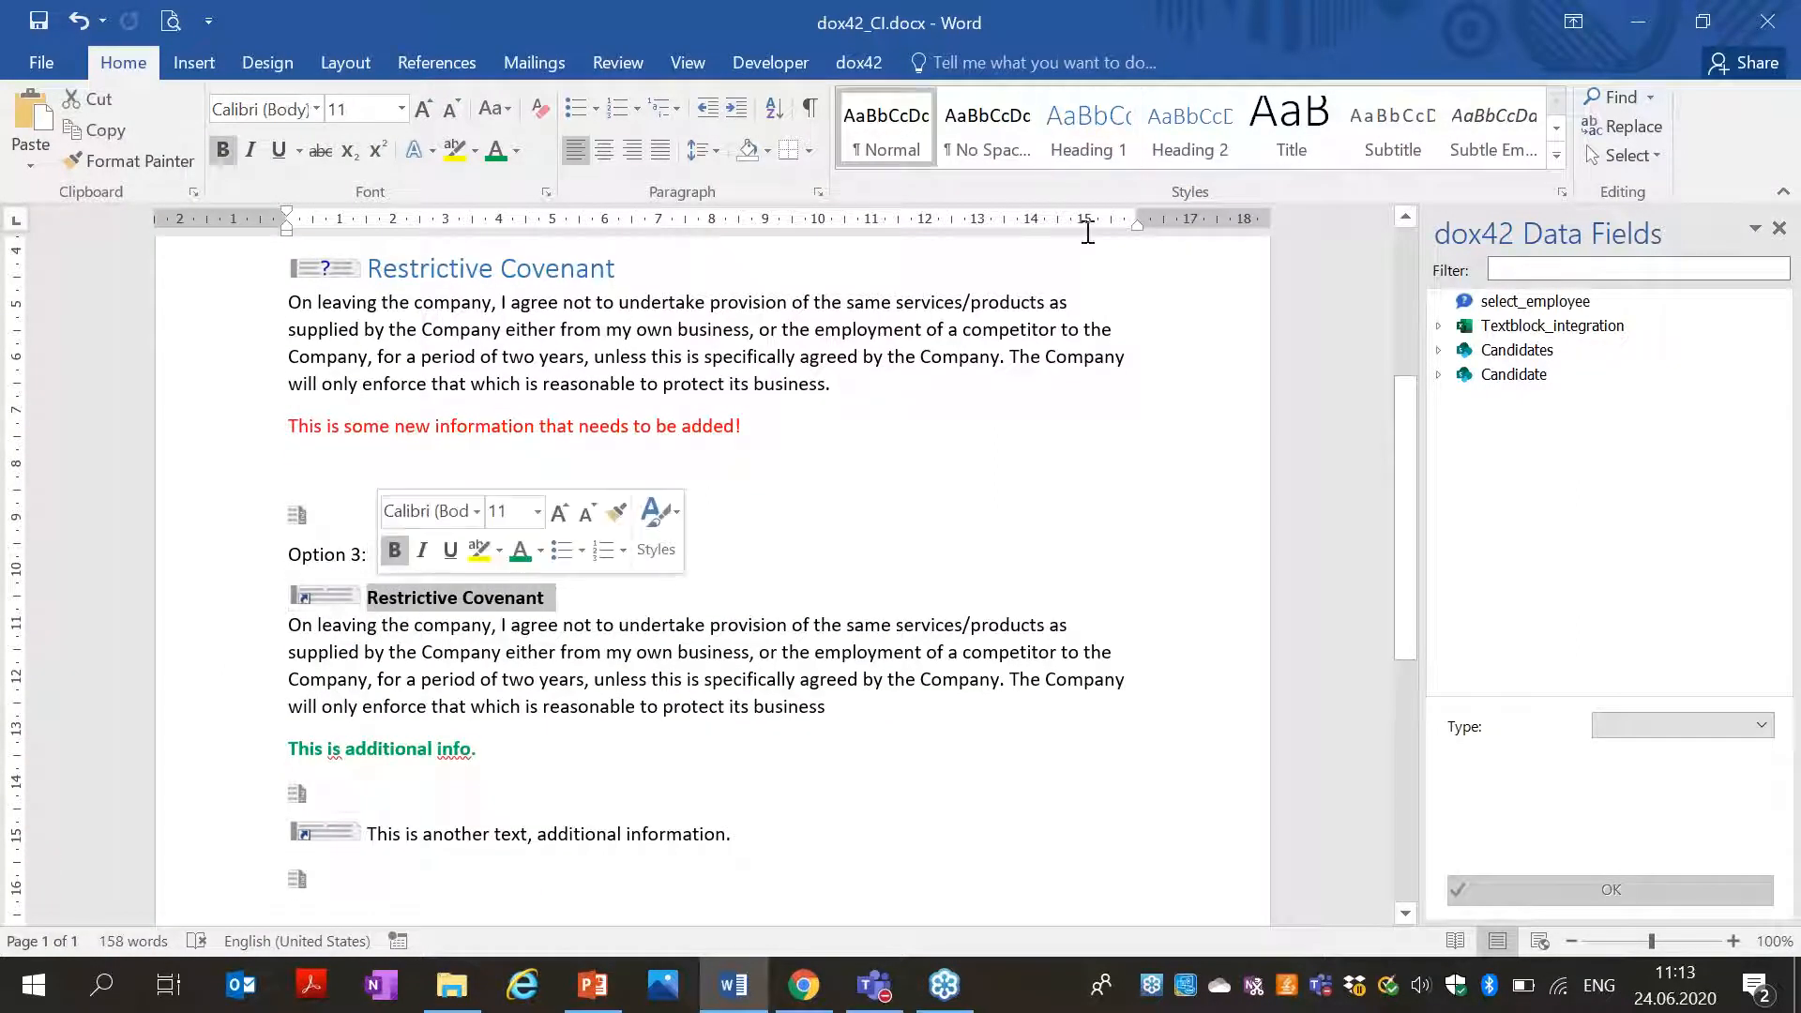
pyautogui.click(1087, 131)
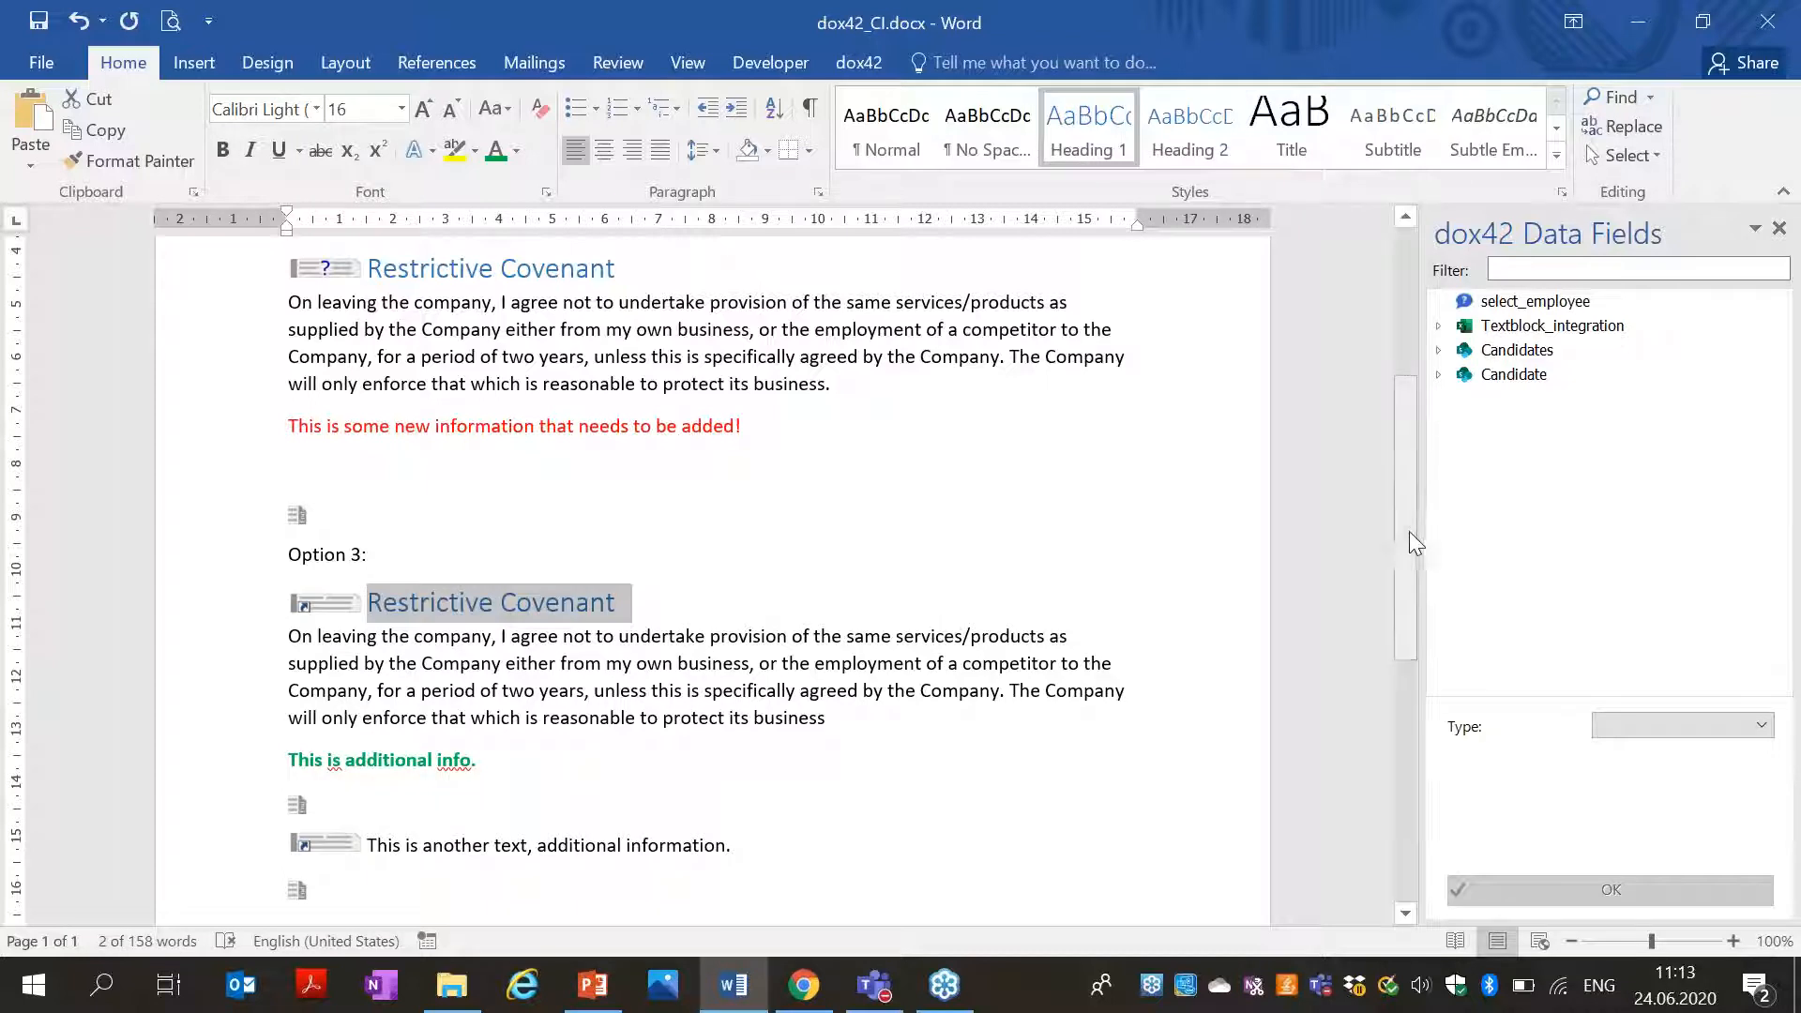
pyautogui.moveTo(1401, 518); pyautogui.dragTo(1358, 336)
pyautogui.click(327, 535)
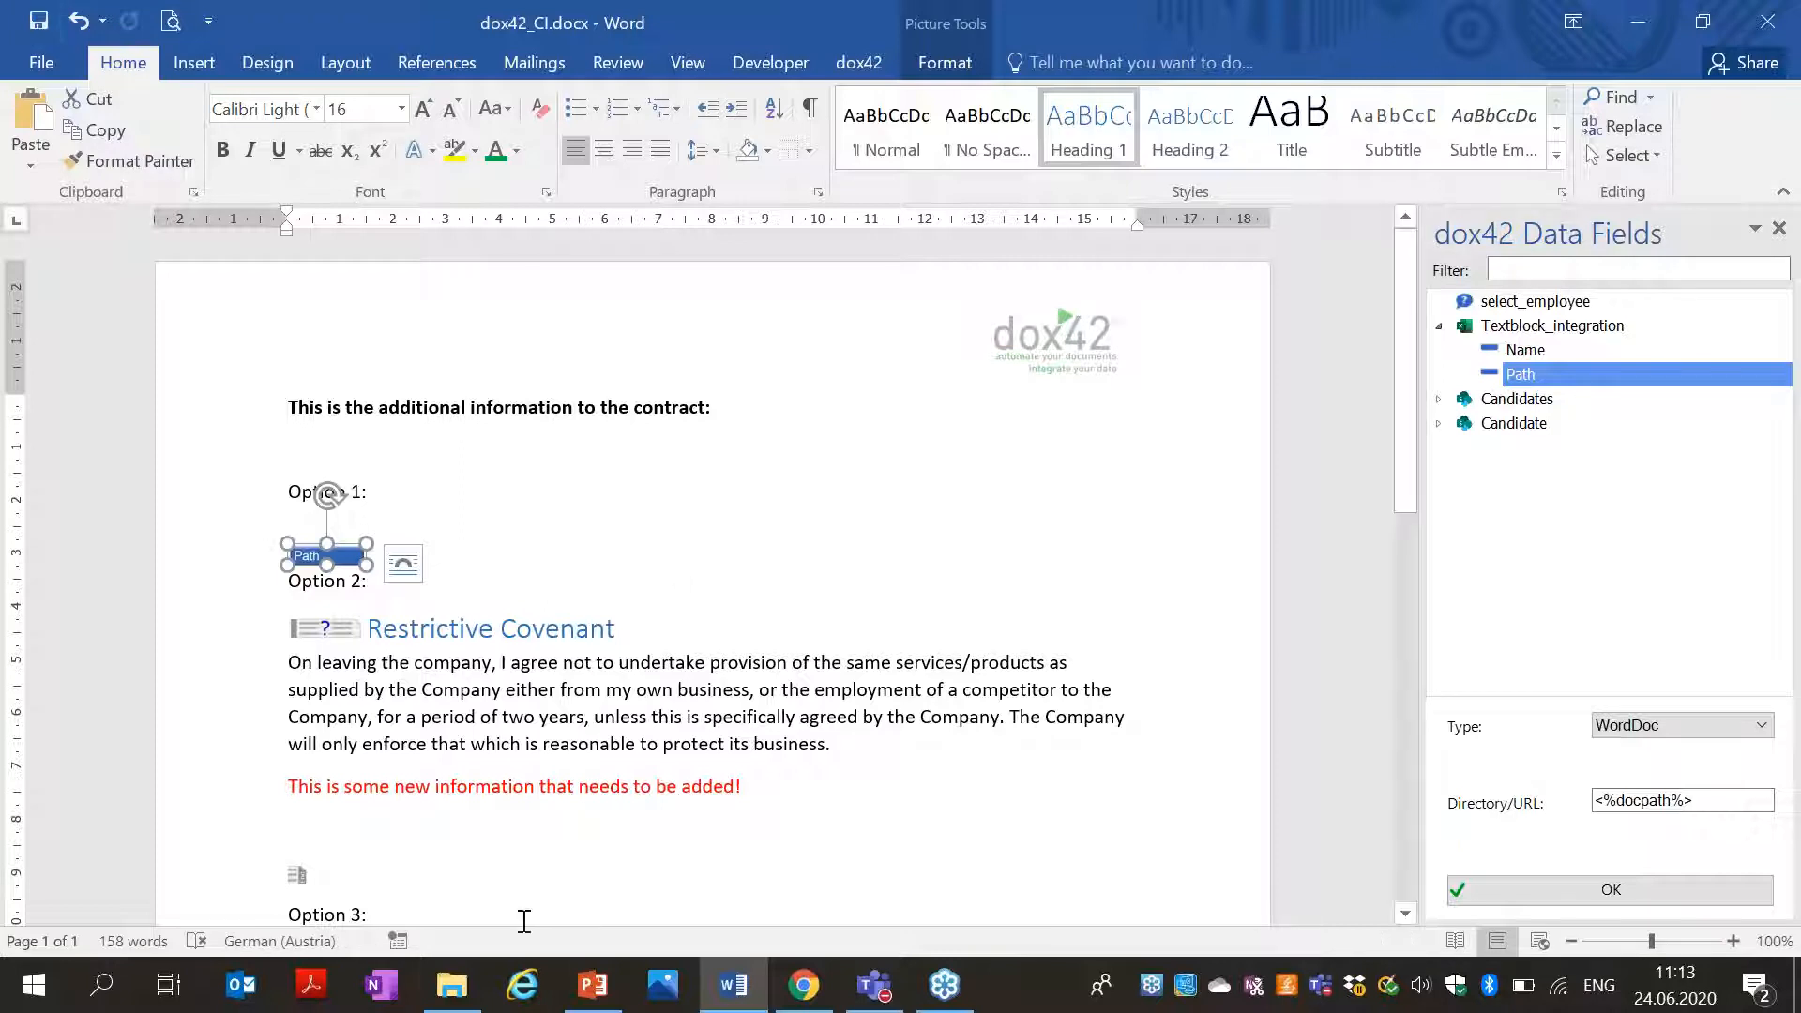
pyautogui.click(451, 985)
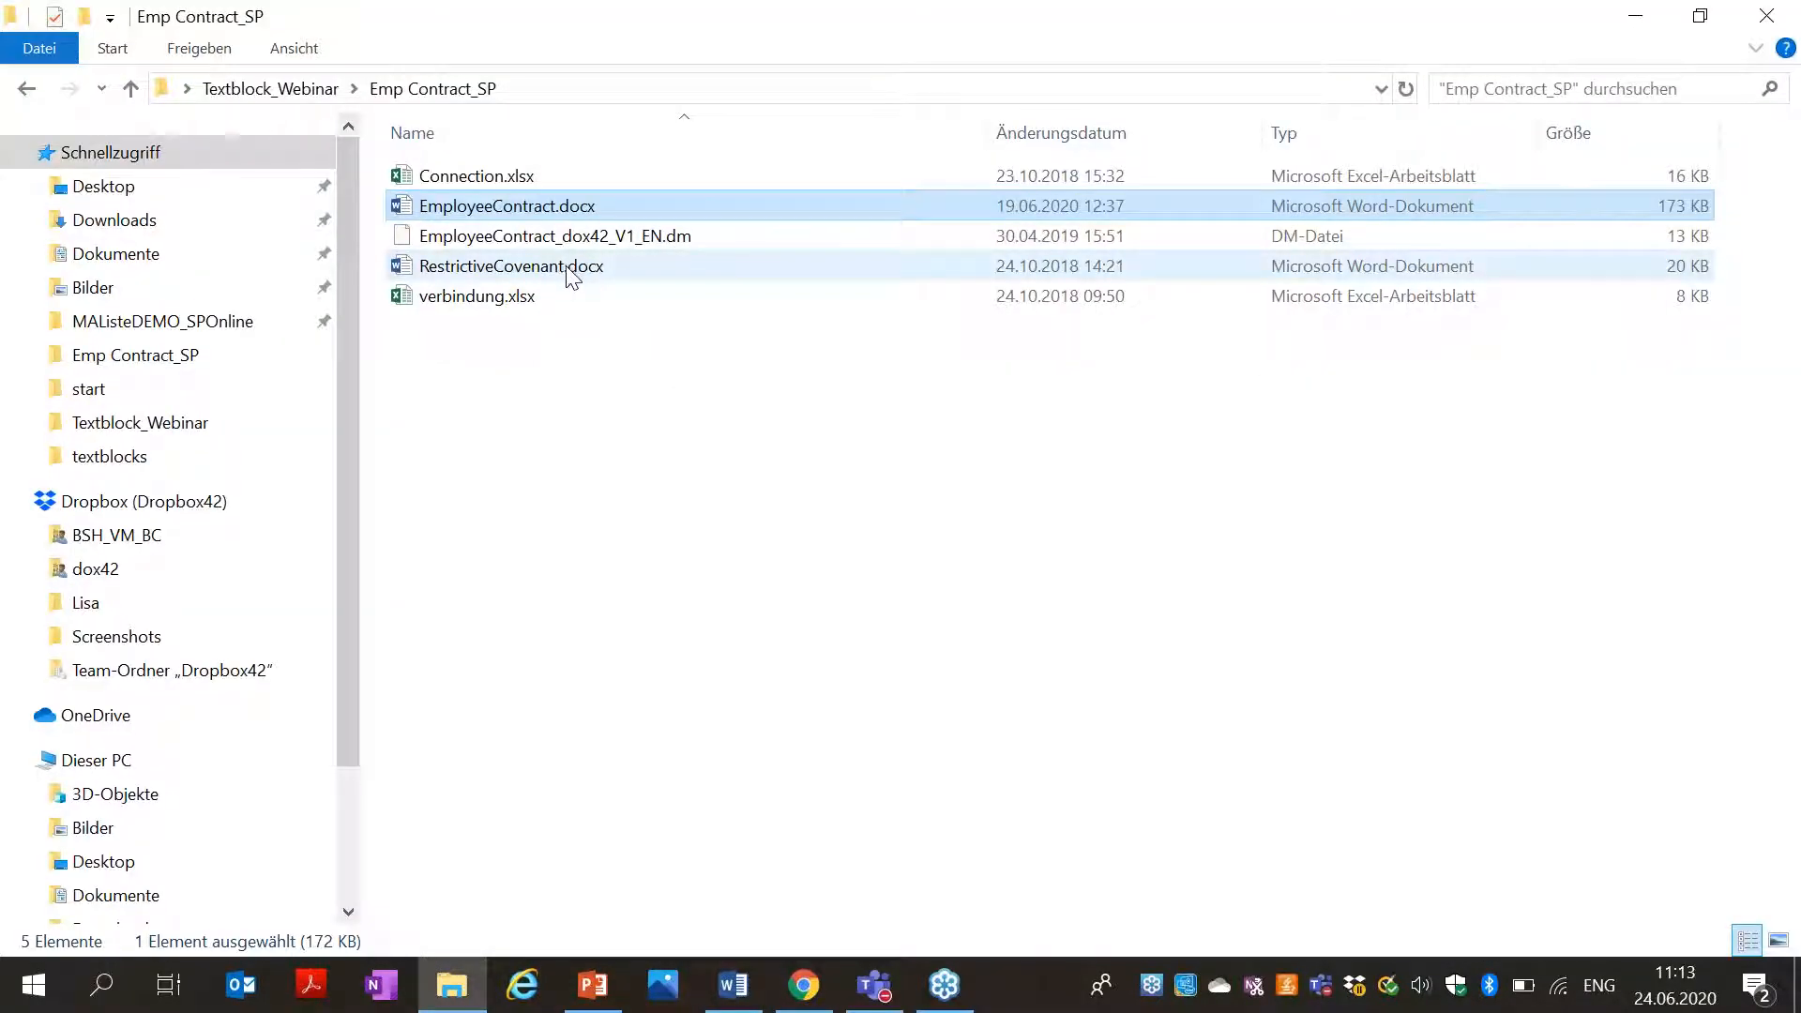
# Open RestrictiveCovenant.docx from the textblocks folder inside Textblock_Webinar.
pyautogui.click(28, 90)
pyautogui.doubleClick(505, 238)
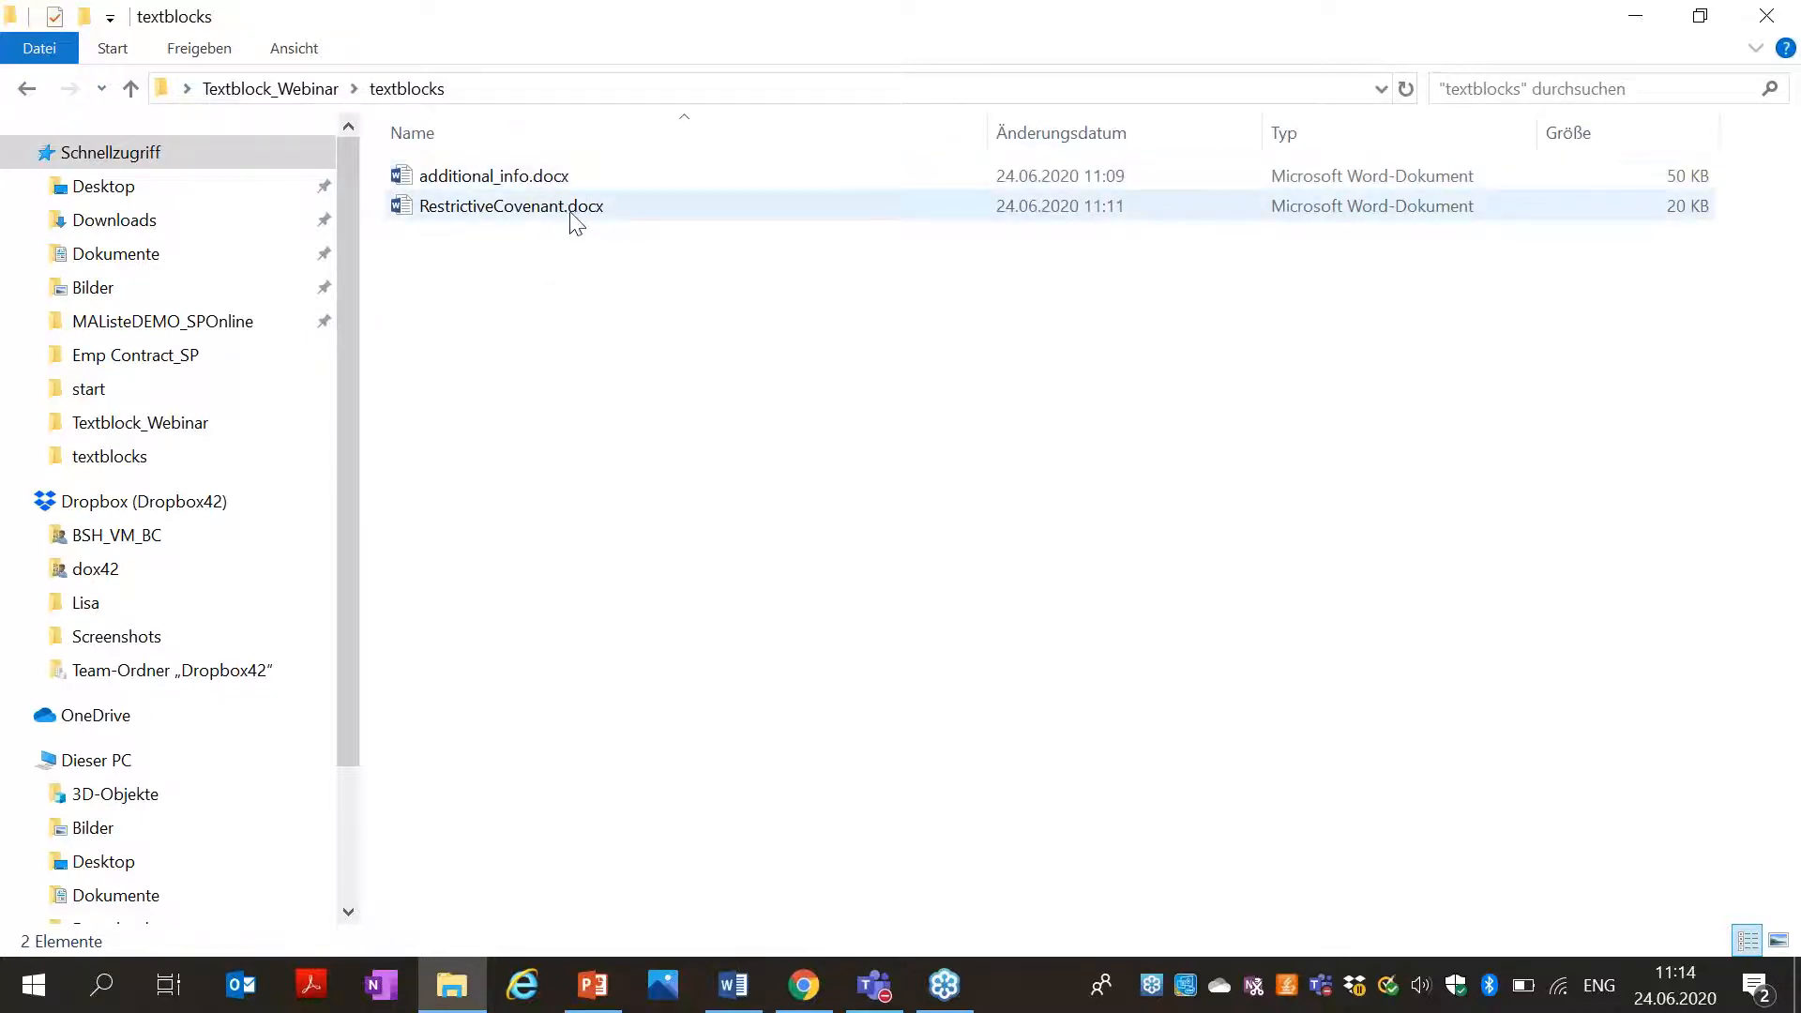
pyautogui.doubleClick(575, 221)
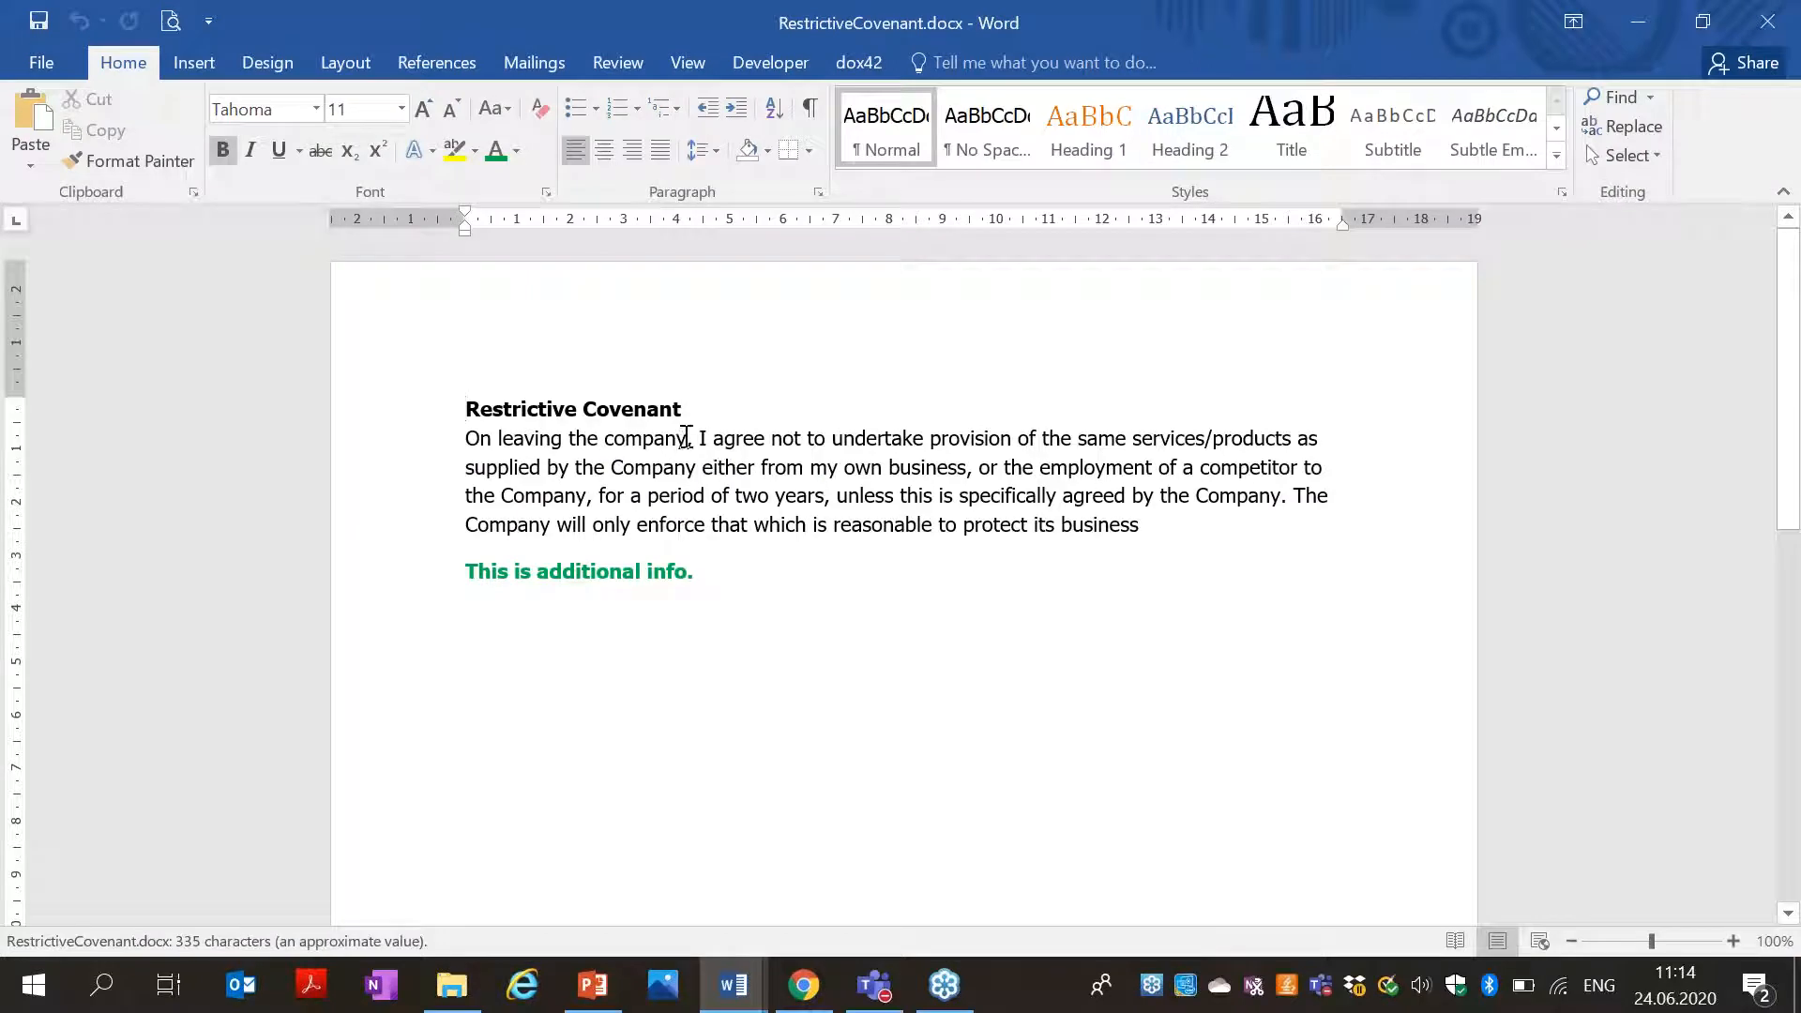
# Style the RestrictiveCovenant.docx title as Heading 1, save it, and close the document.
pyautogui.click(403, 409)
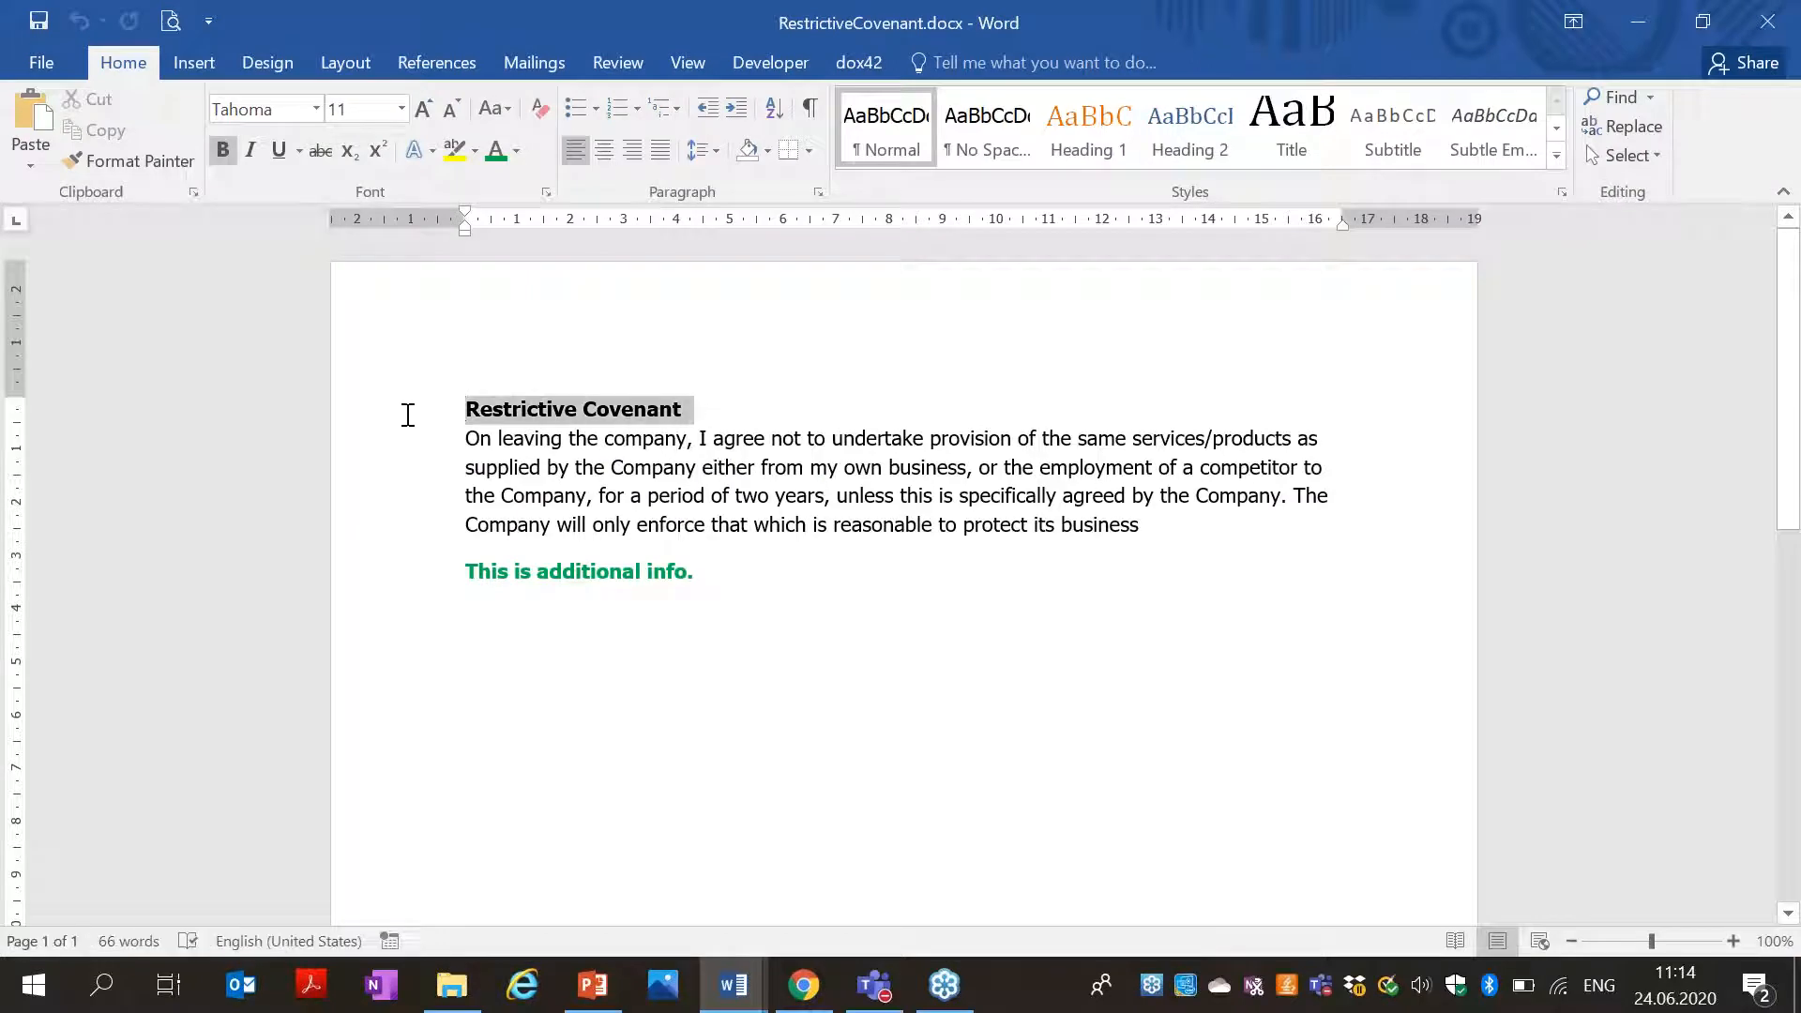
pyautogui.click(1133, 139)
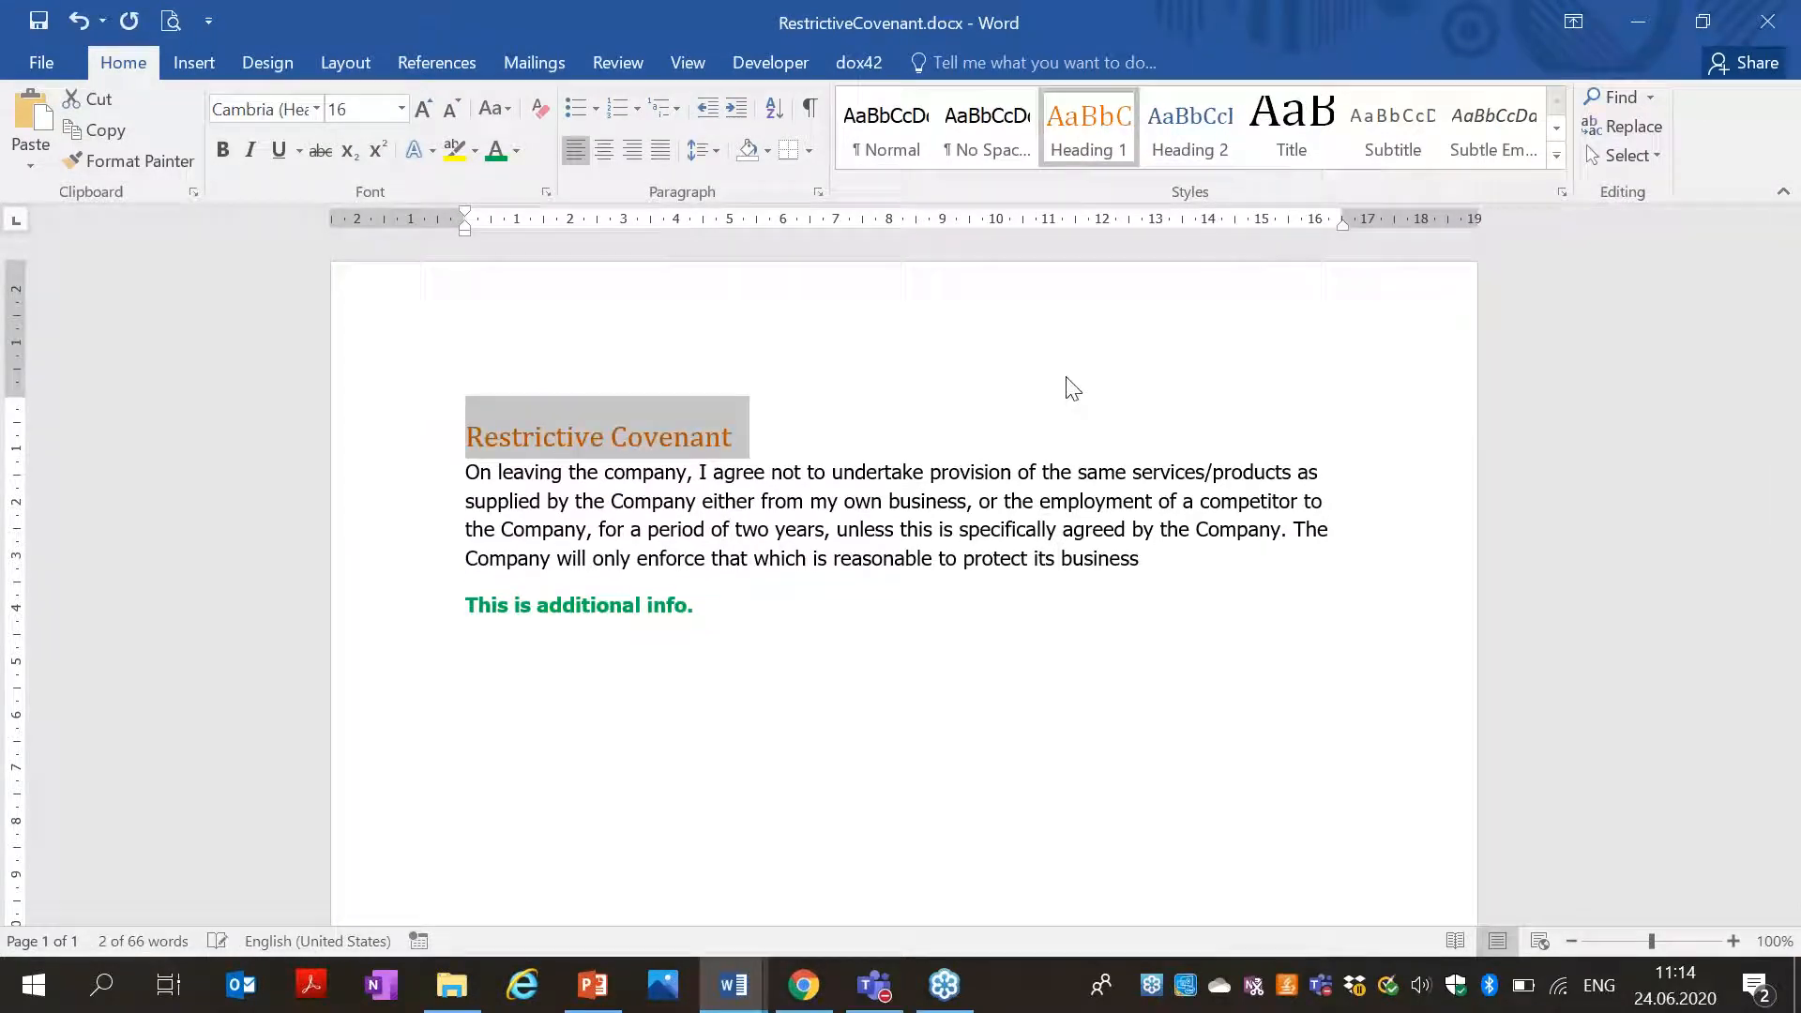
pyautogui.click(44, 19)
pyautogui.click(917, 410)
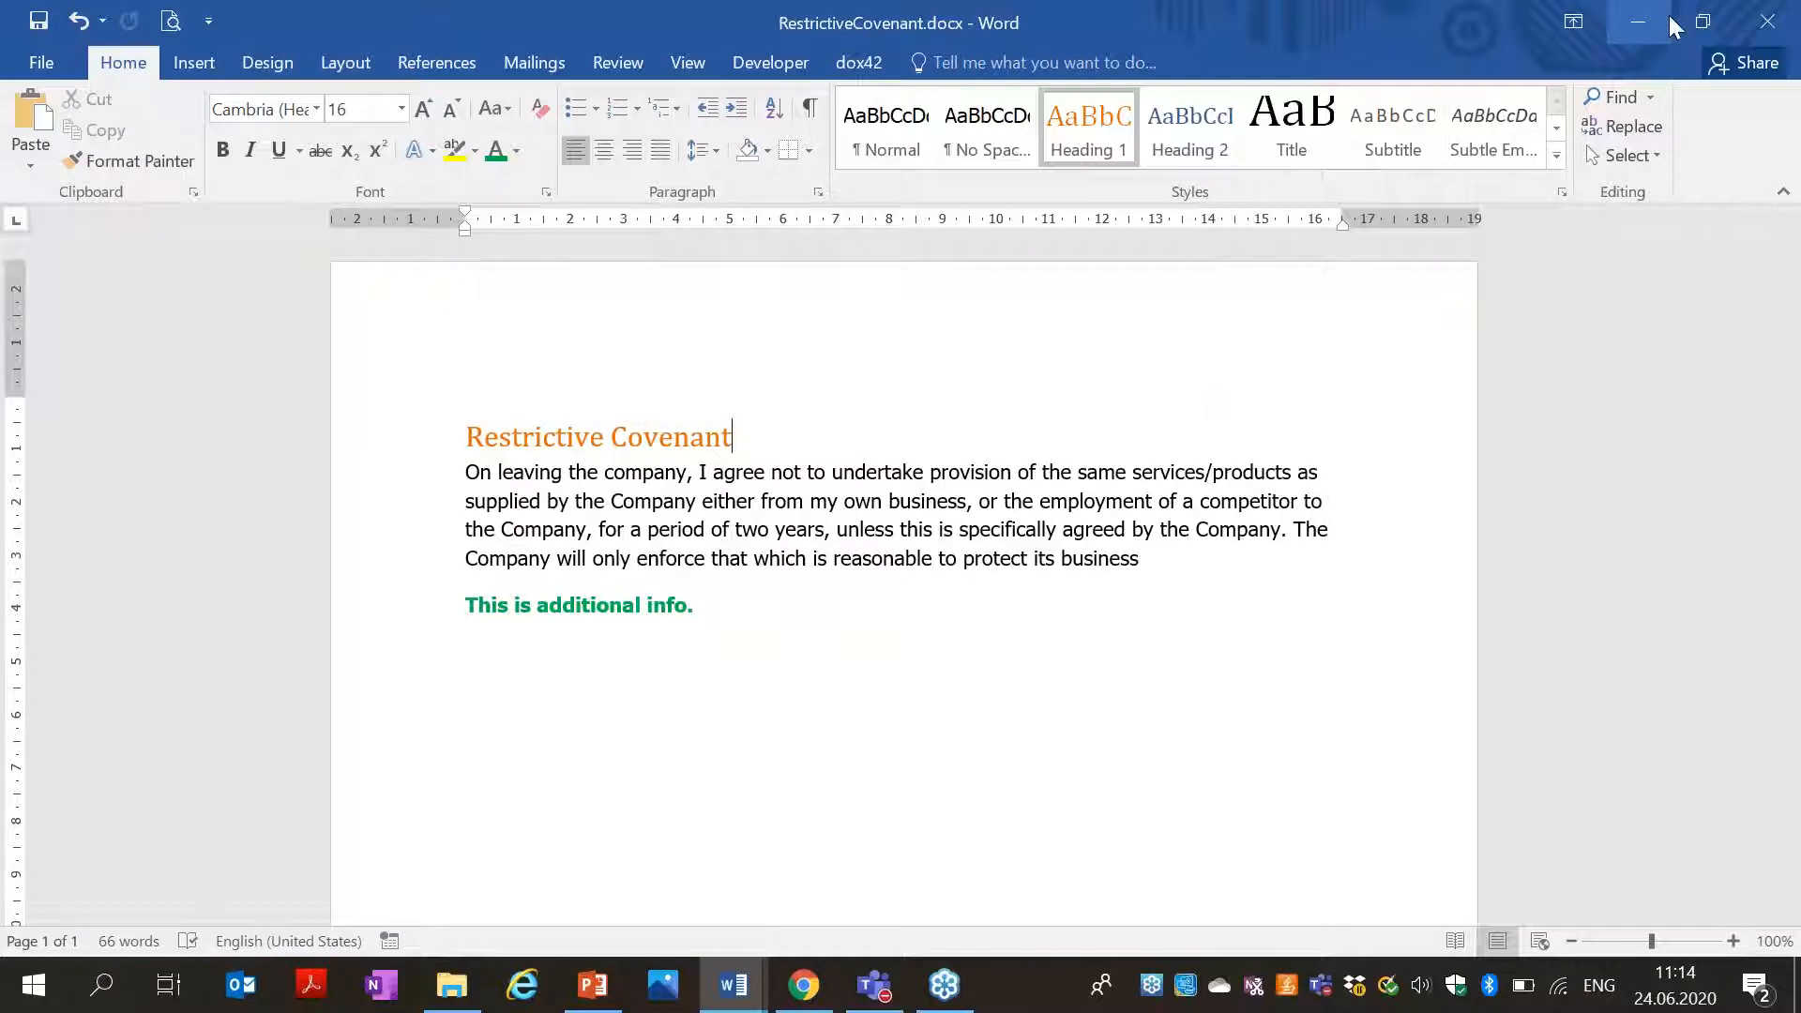
pyautogui.click(1754, 25)
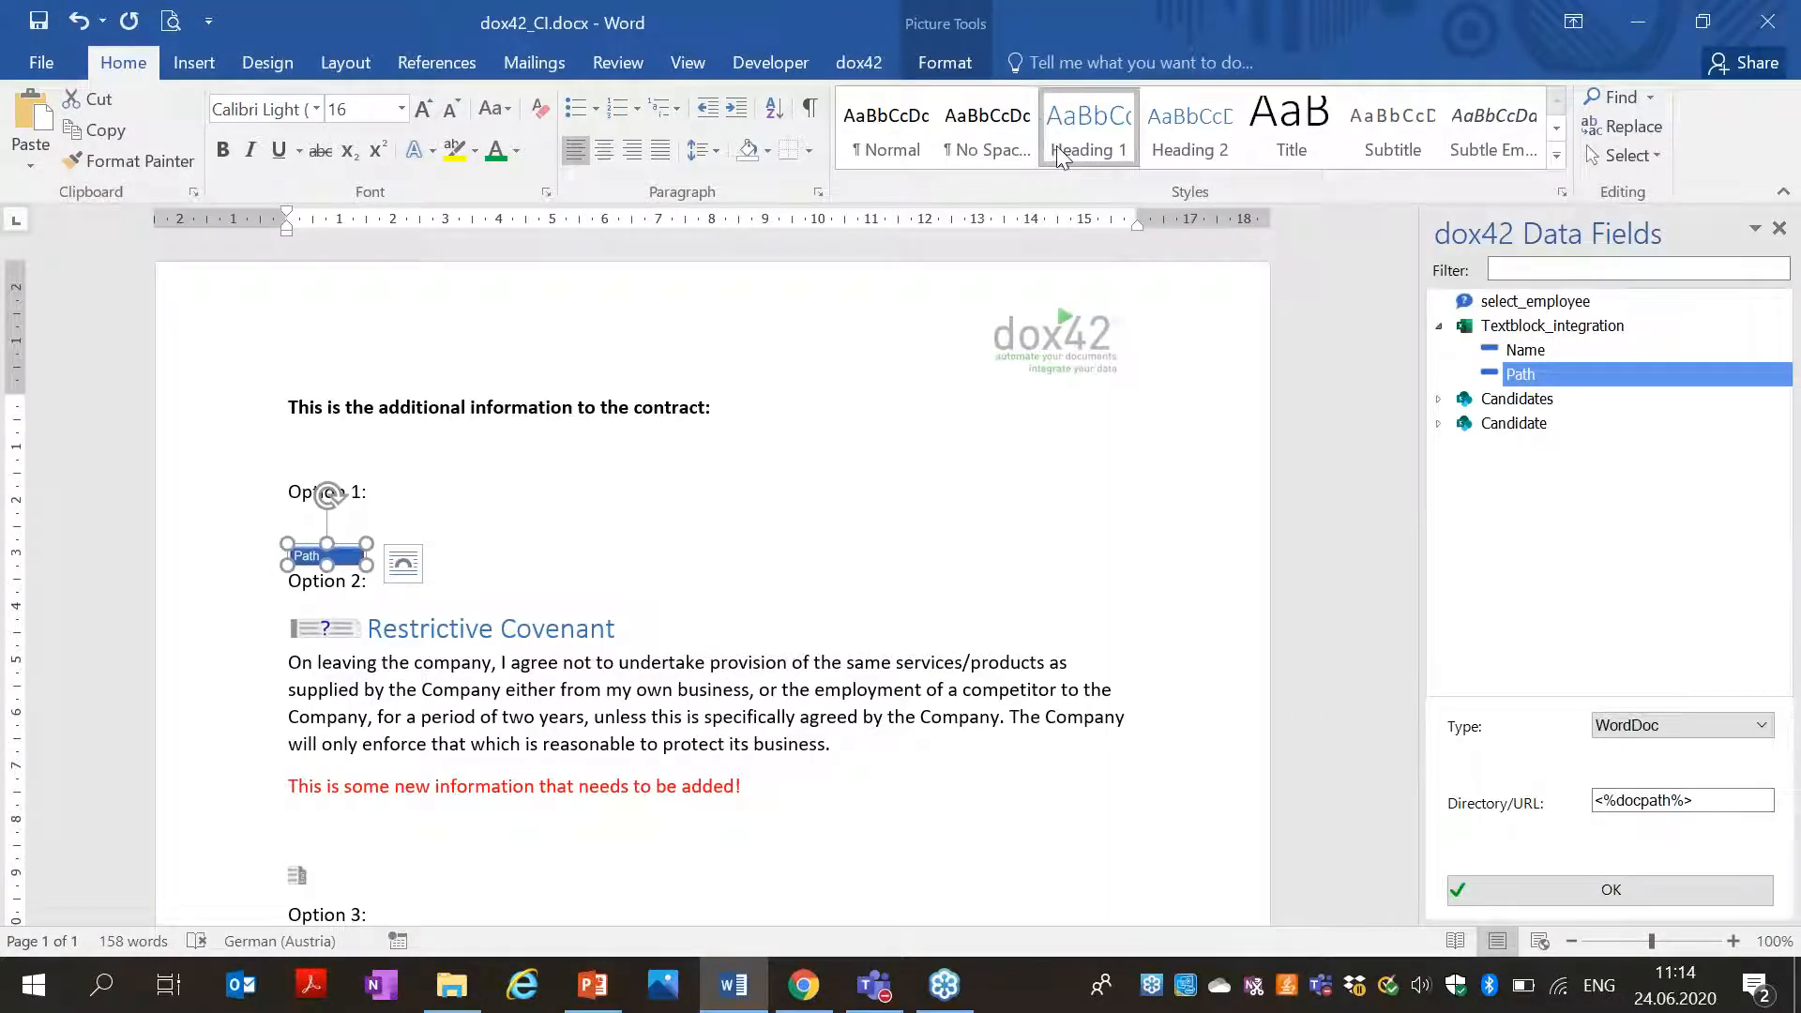
# Generate a test document from the template for a chosen employee and review its covenant blocks.
pyautogui.click(861, 67)
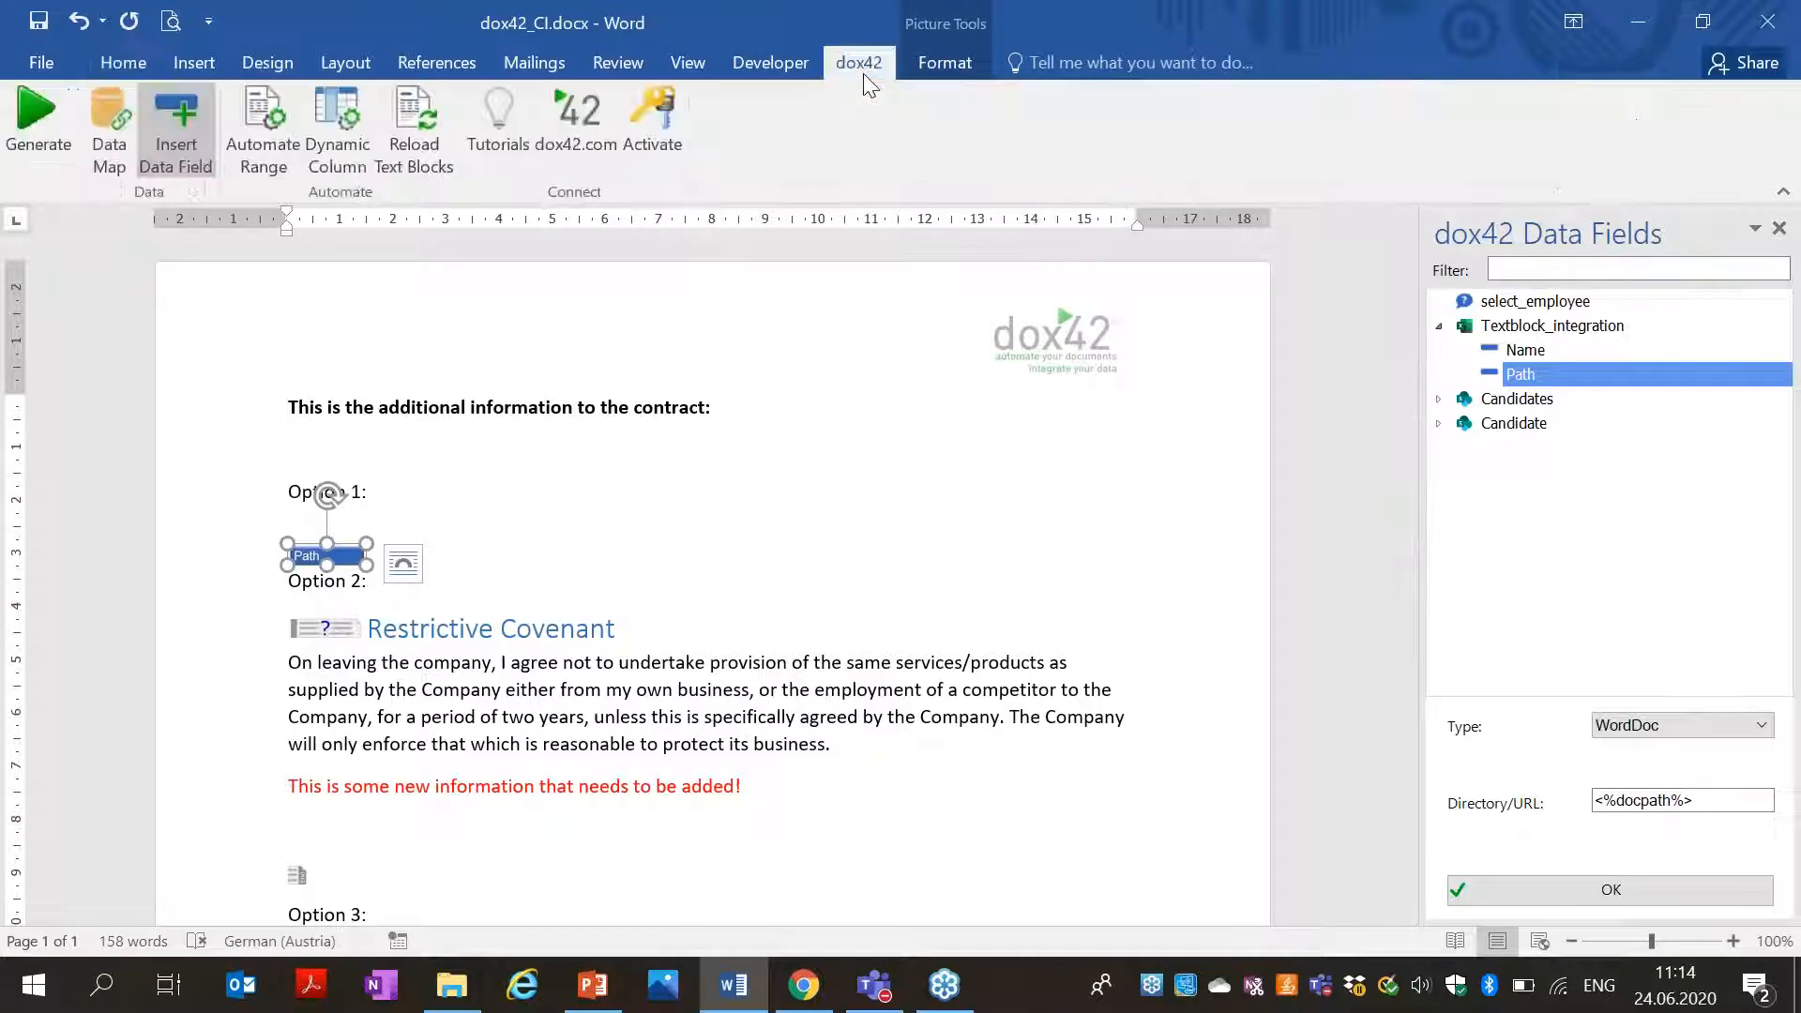
pyautogui.click(39, 127)
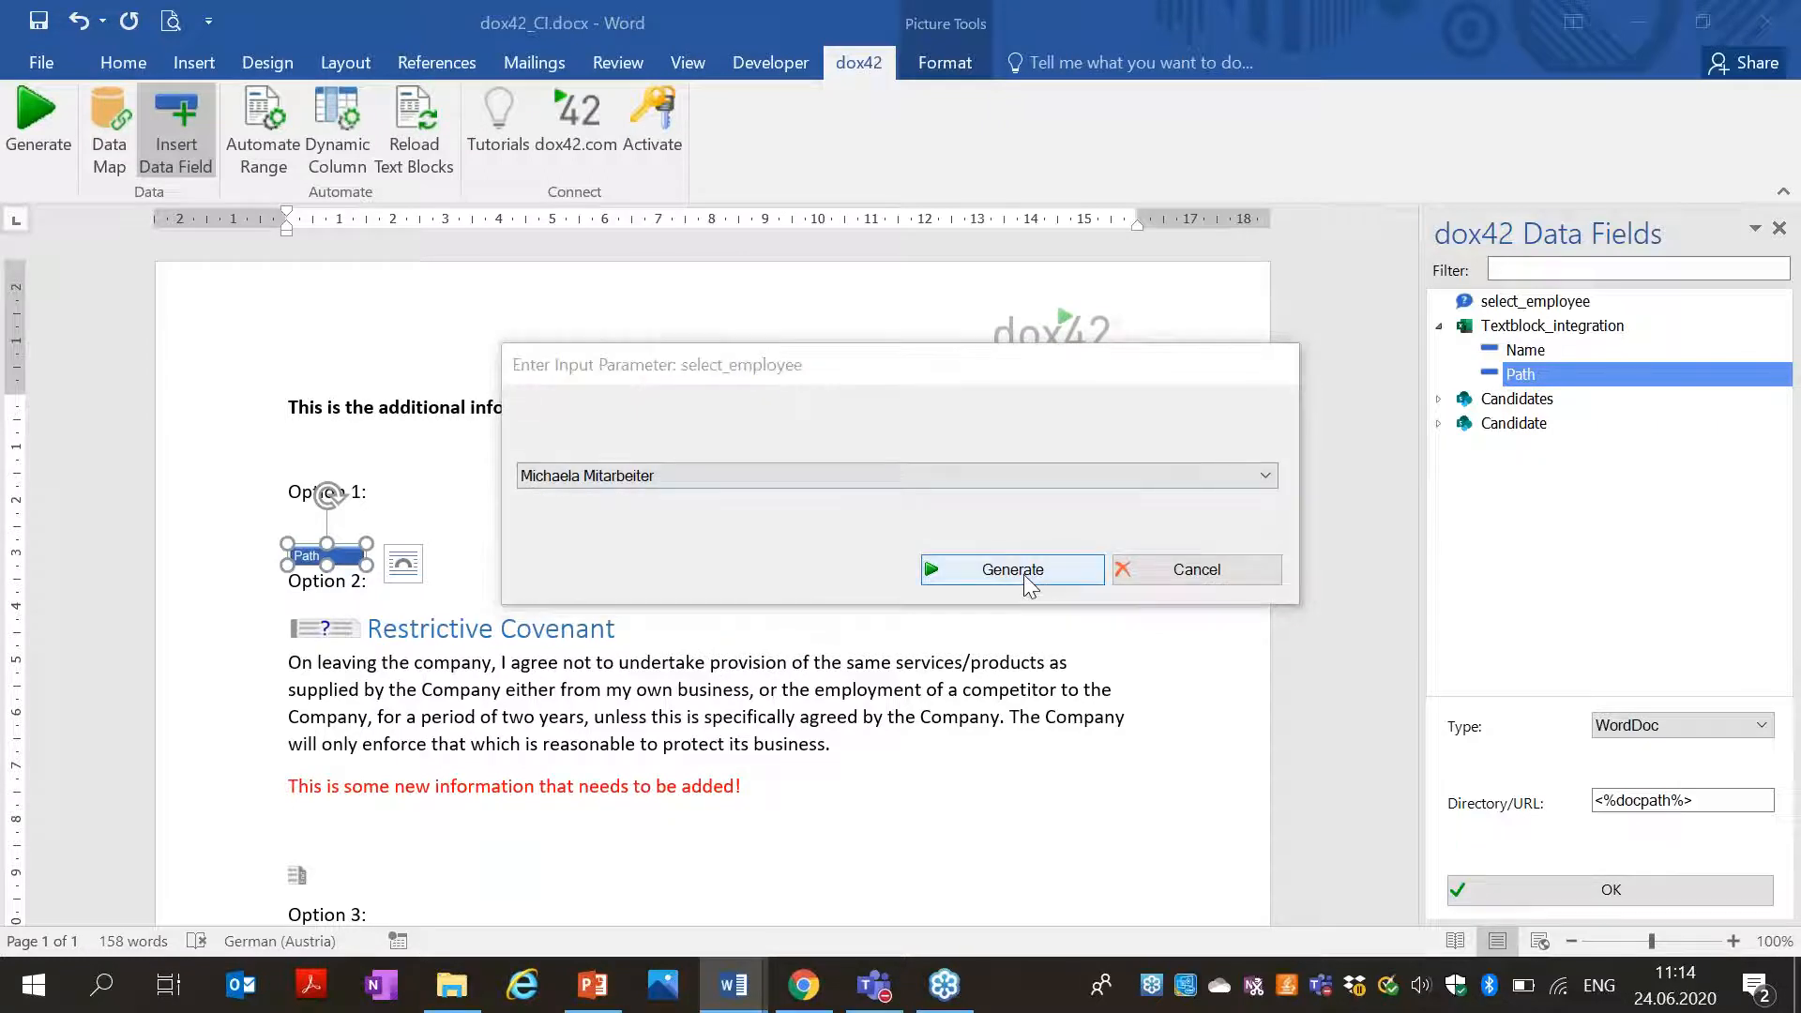
pyautogui.click(1028, 574)
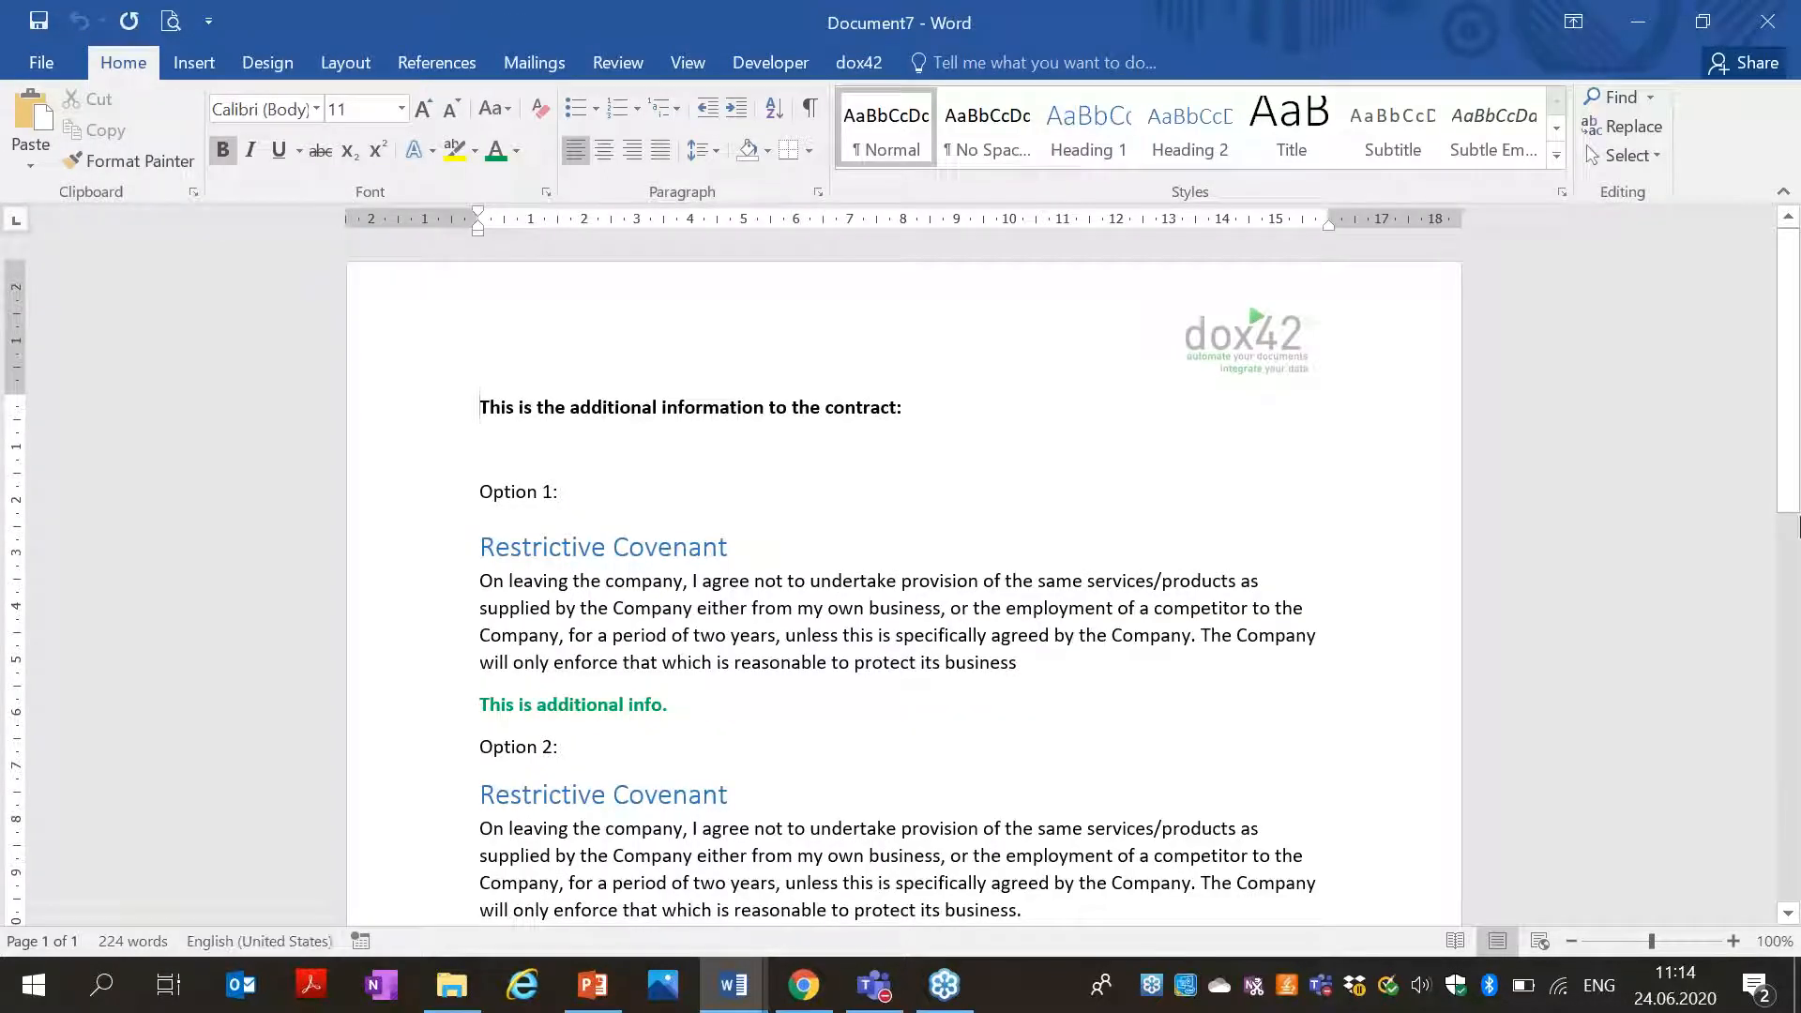
pyautogui.moveTo(1797, 528); pyautogui.dragTo(1795, 786)
pyautogui.scroll(10, 1773, 772)
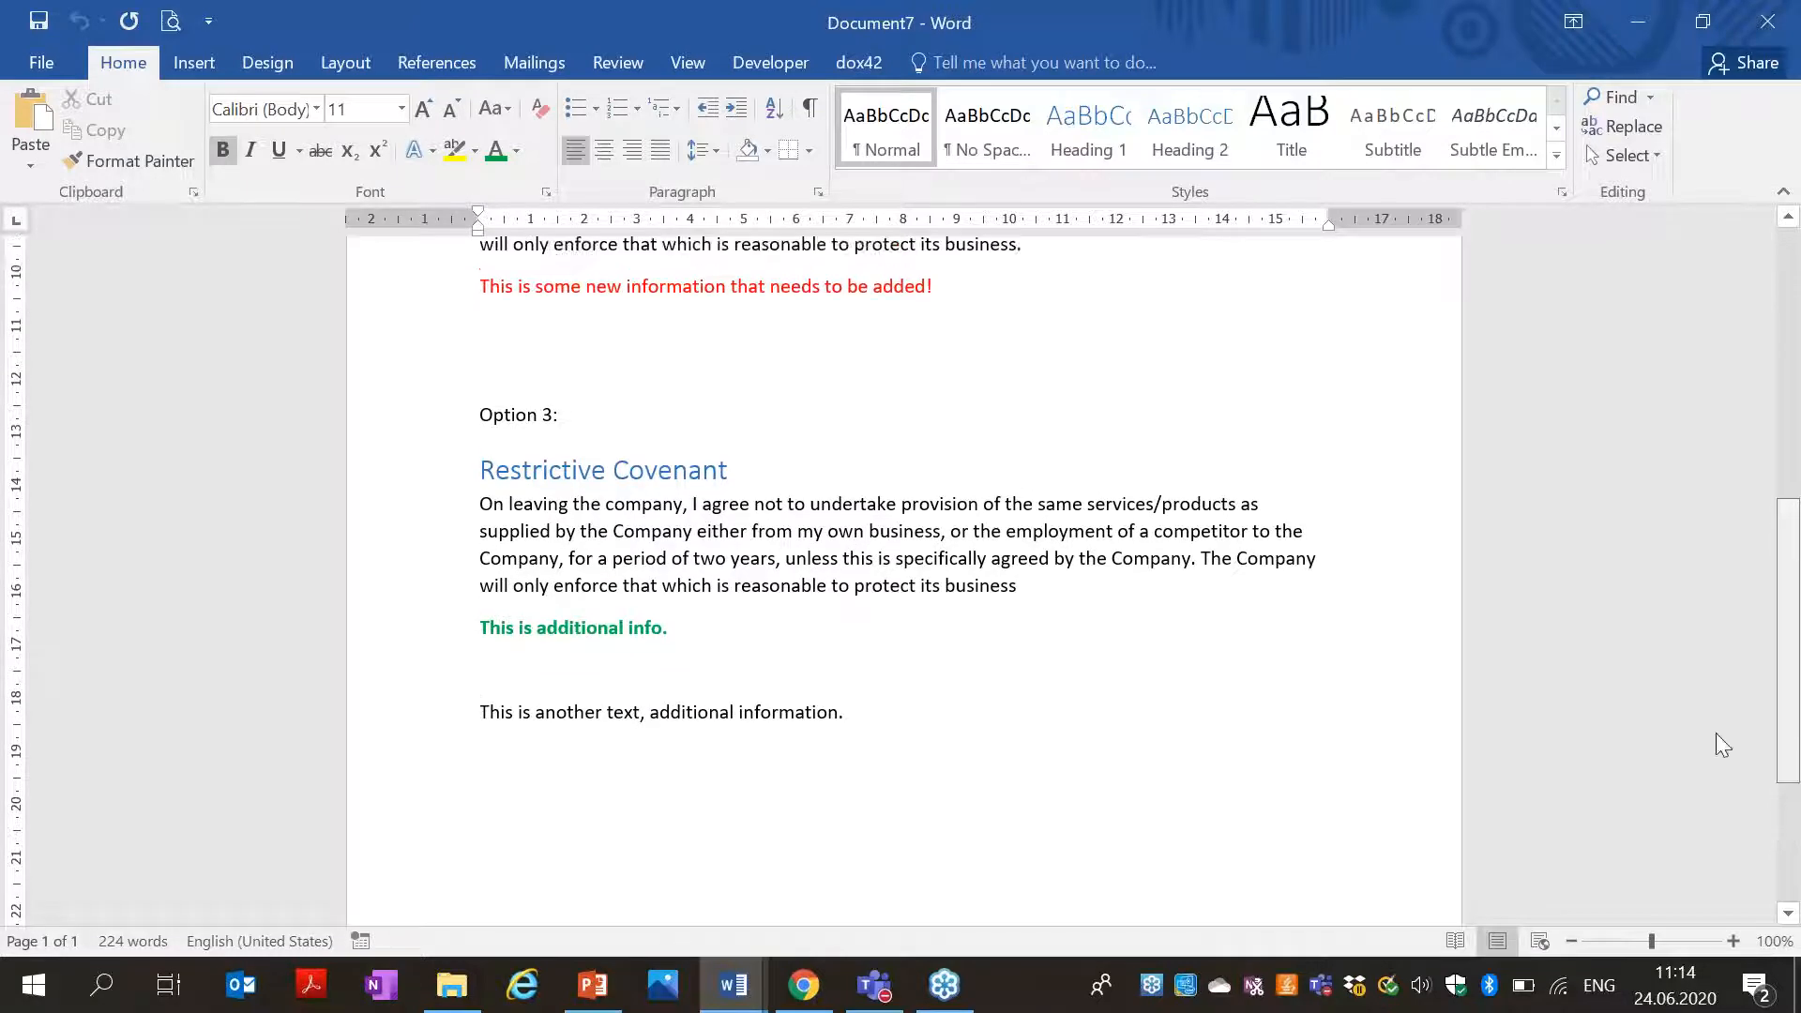
# Discard the generated Document7 without saving.
pyautogui.click(1767, 21)
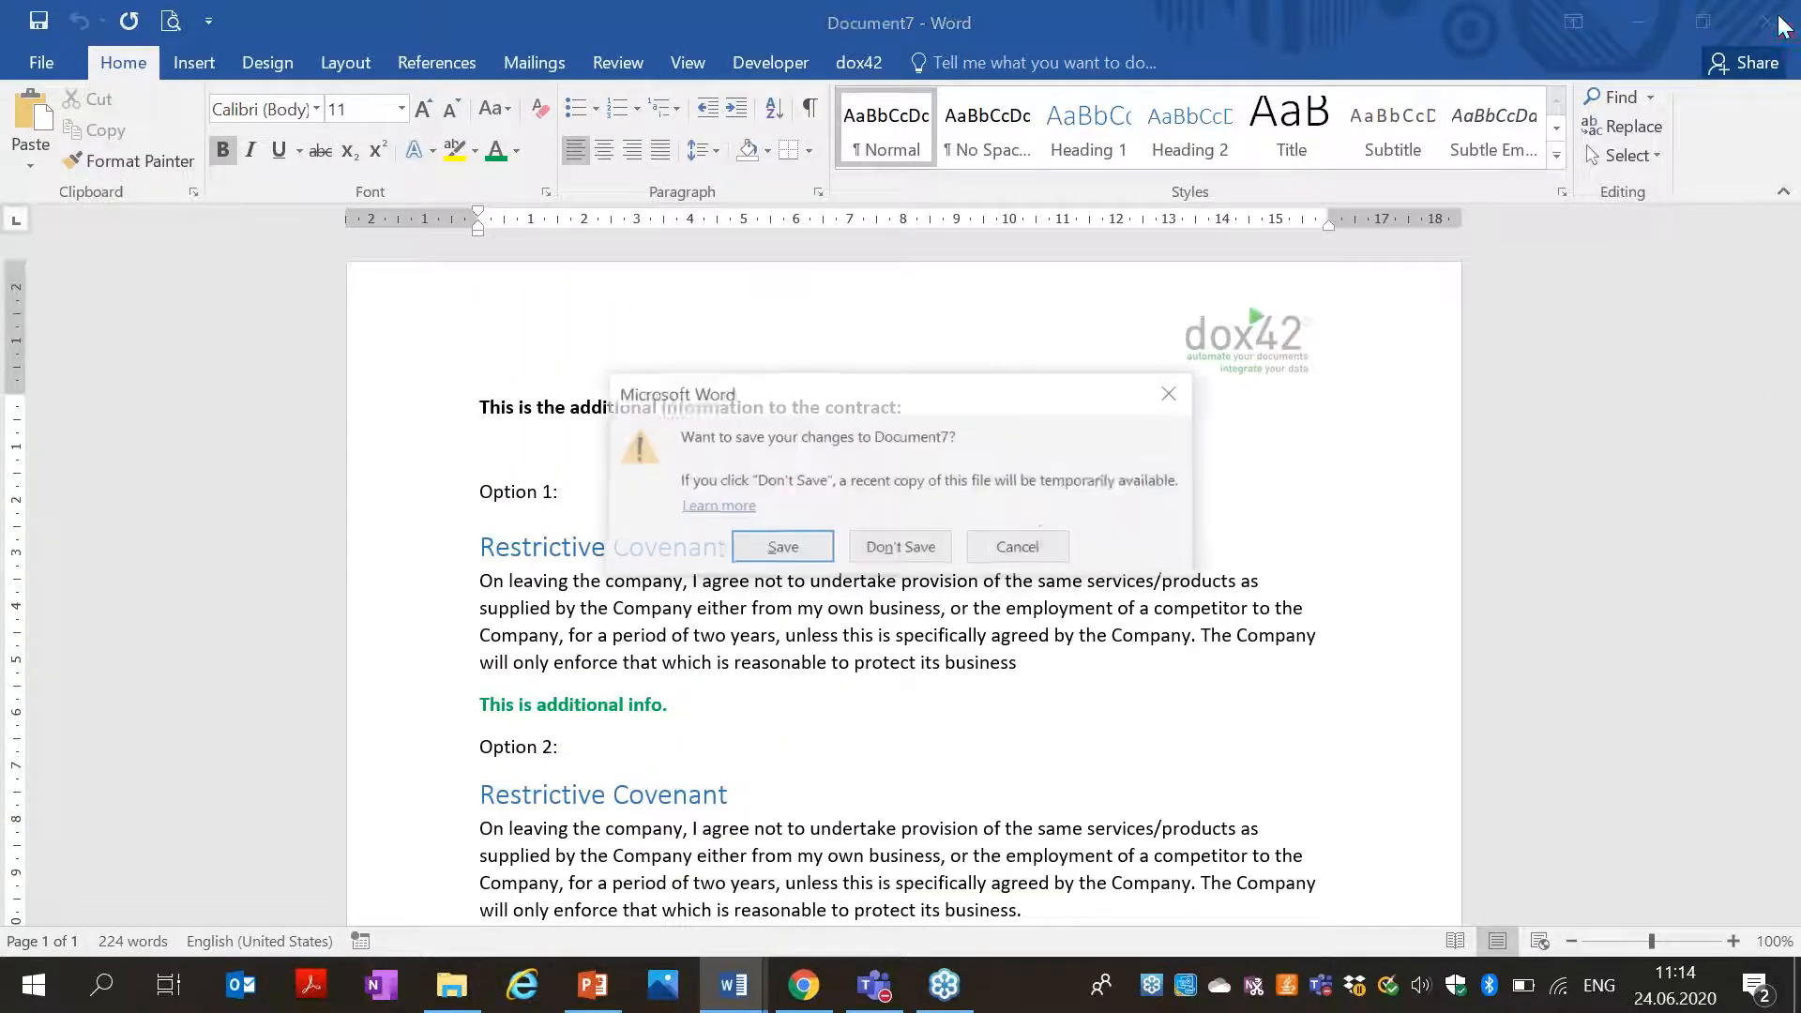
pyautogui.click(893, 552)
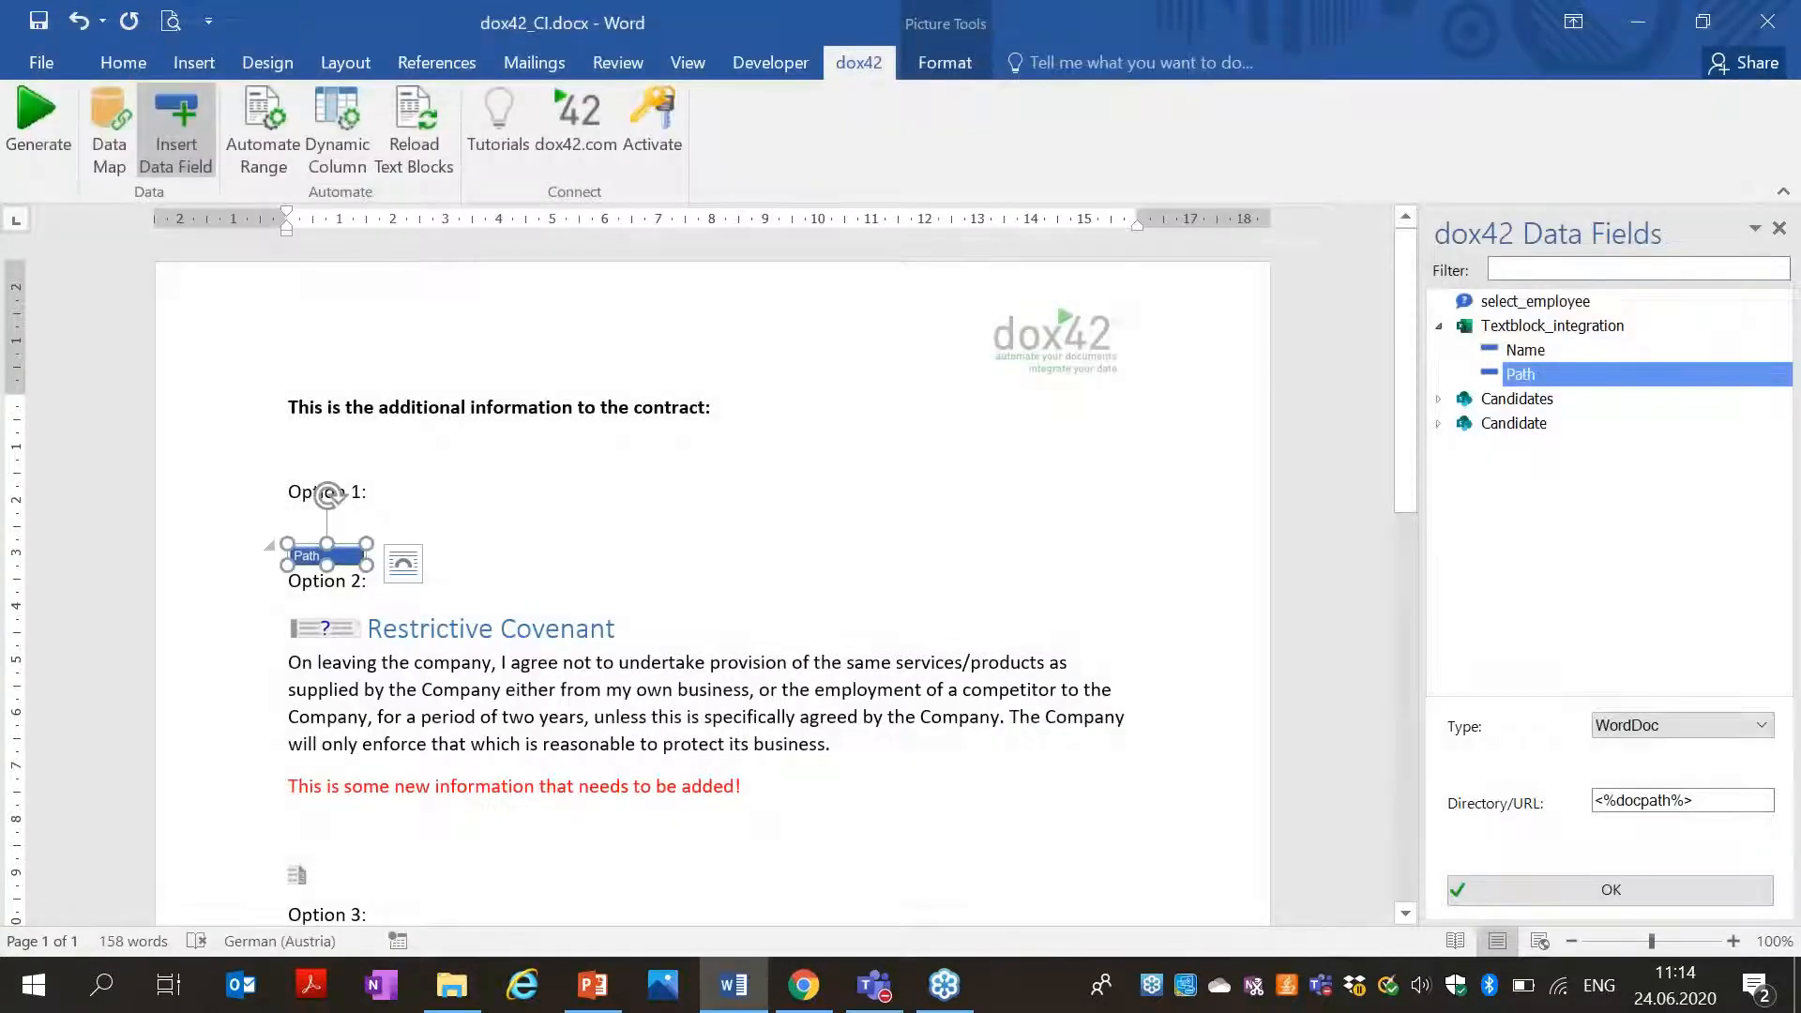
pyautogui.moveTo(1405, 392); pyautogui.dragTo(1412, 666)
pyautogui.click(283, 665)
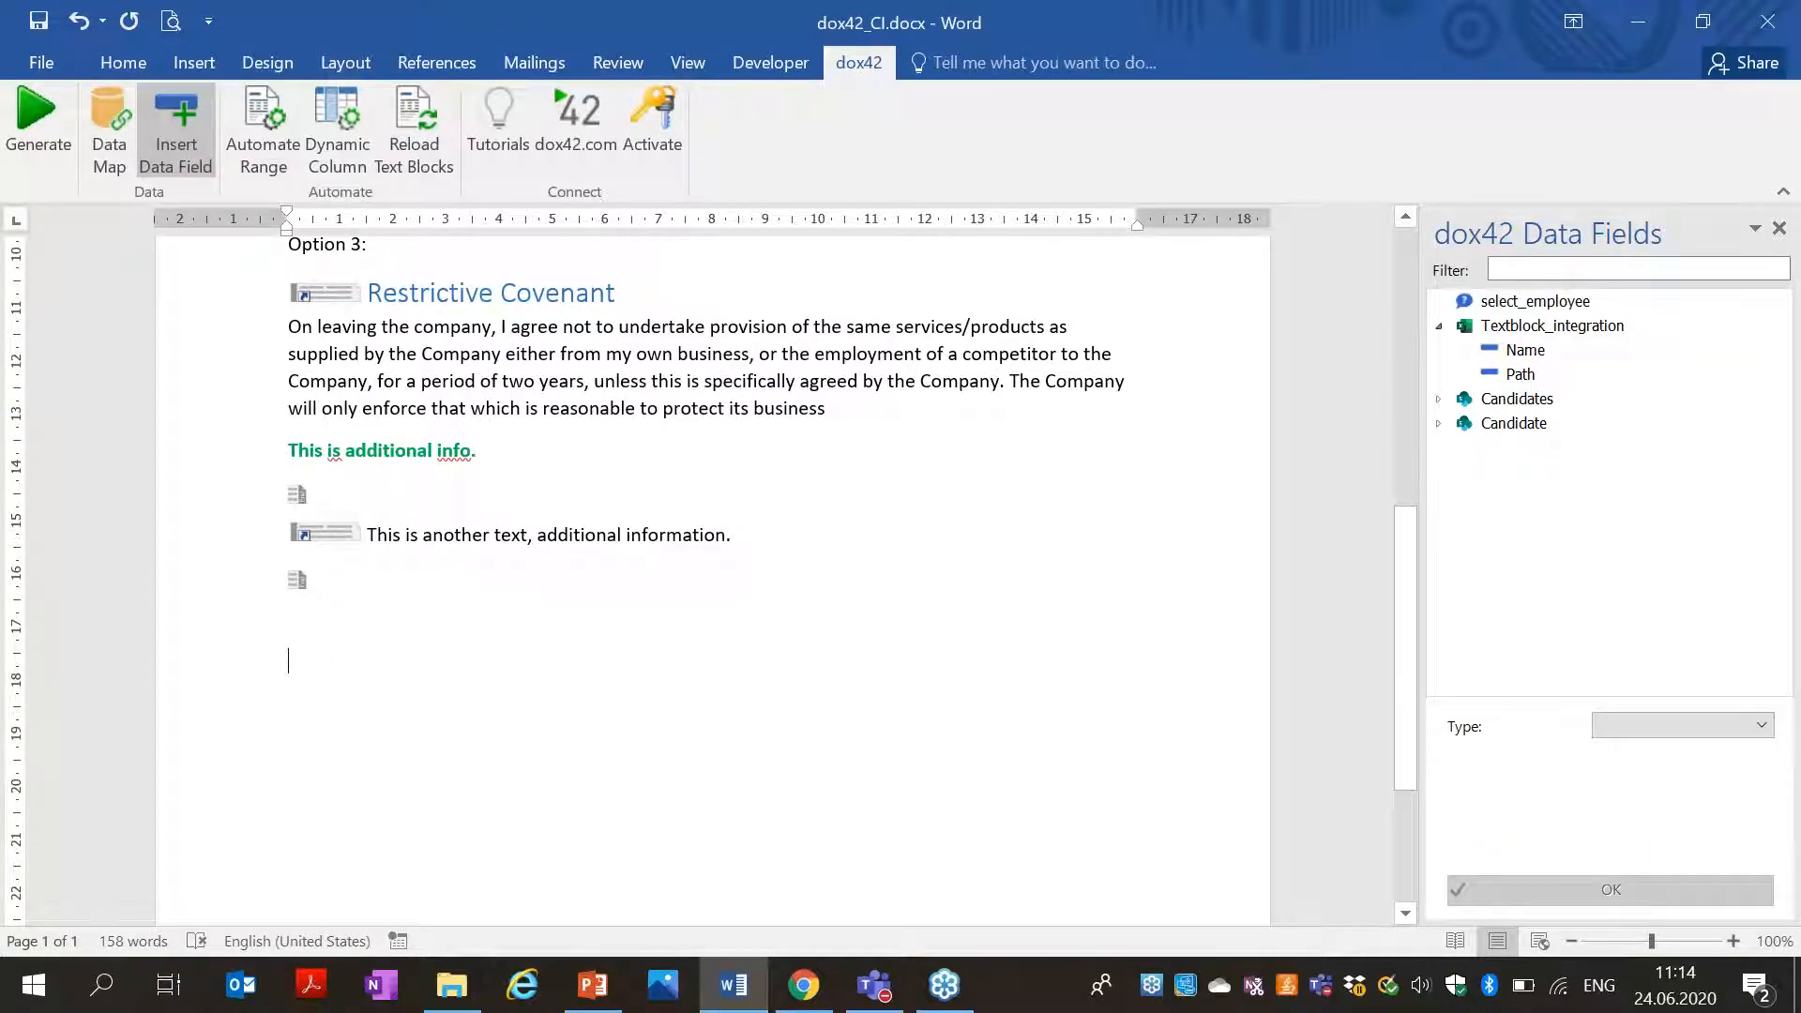
# View Remuneration_Policy_Developer.docx in the dox42Templates library, then select the Employees site URL.
pyautogui.click(816, 997)
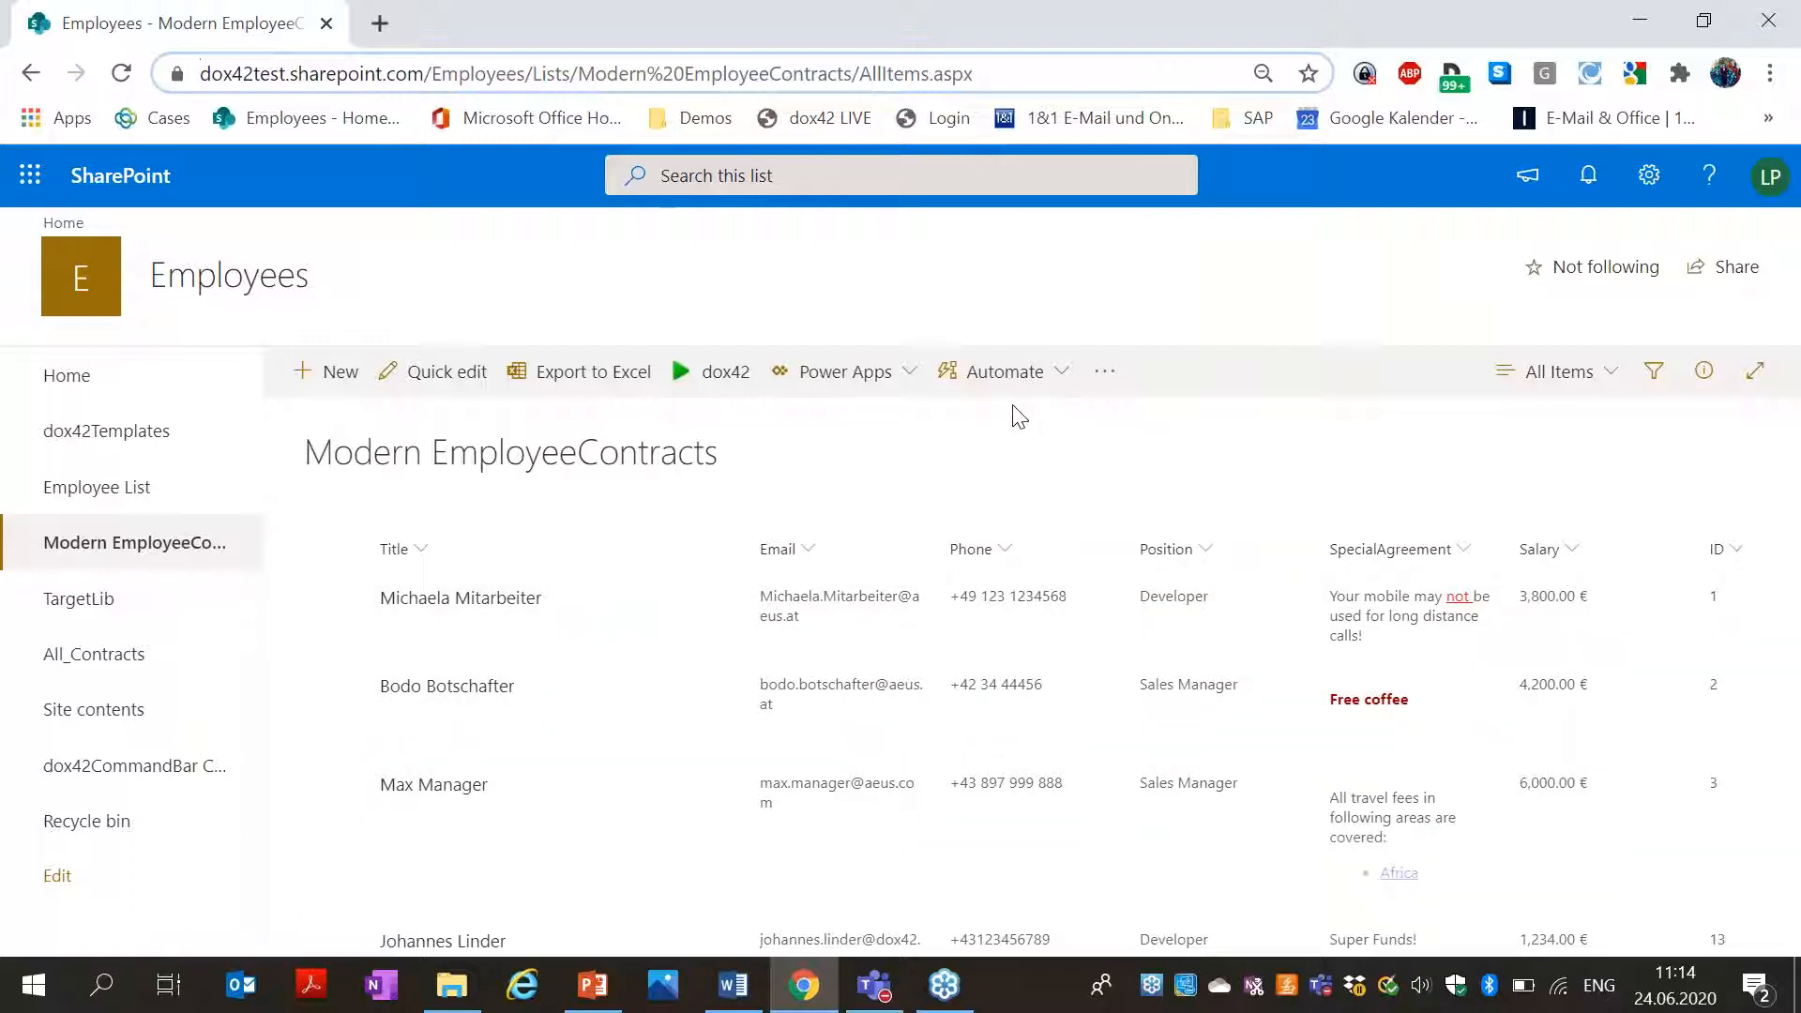
pyautogui.click(107, 437)
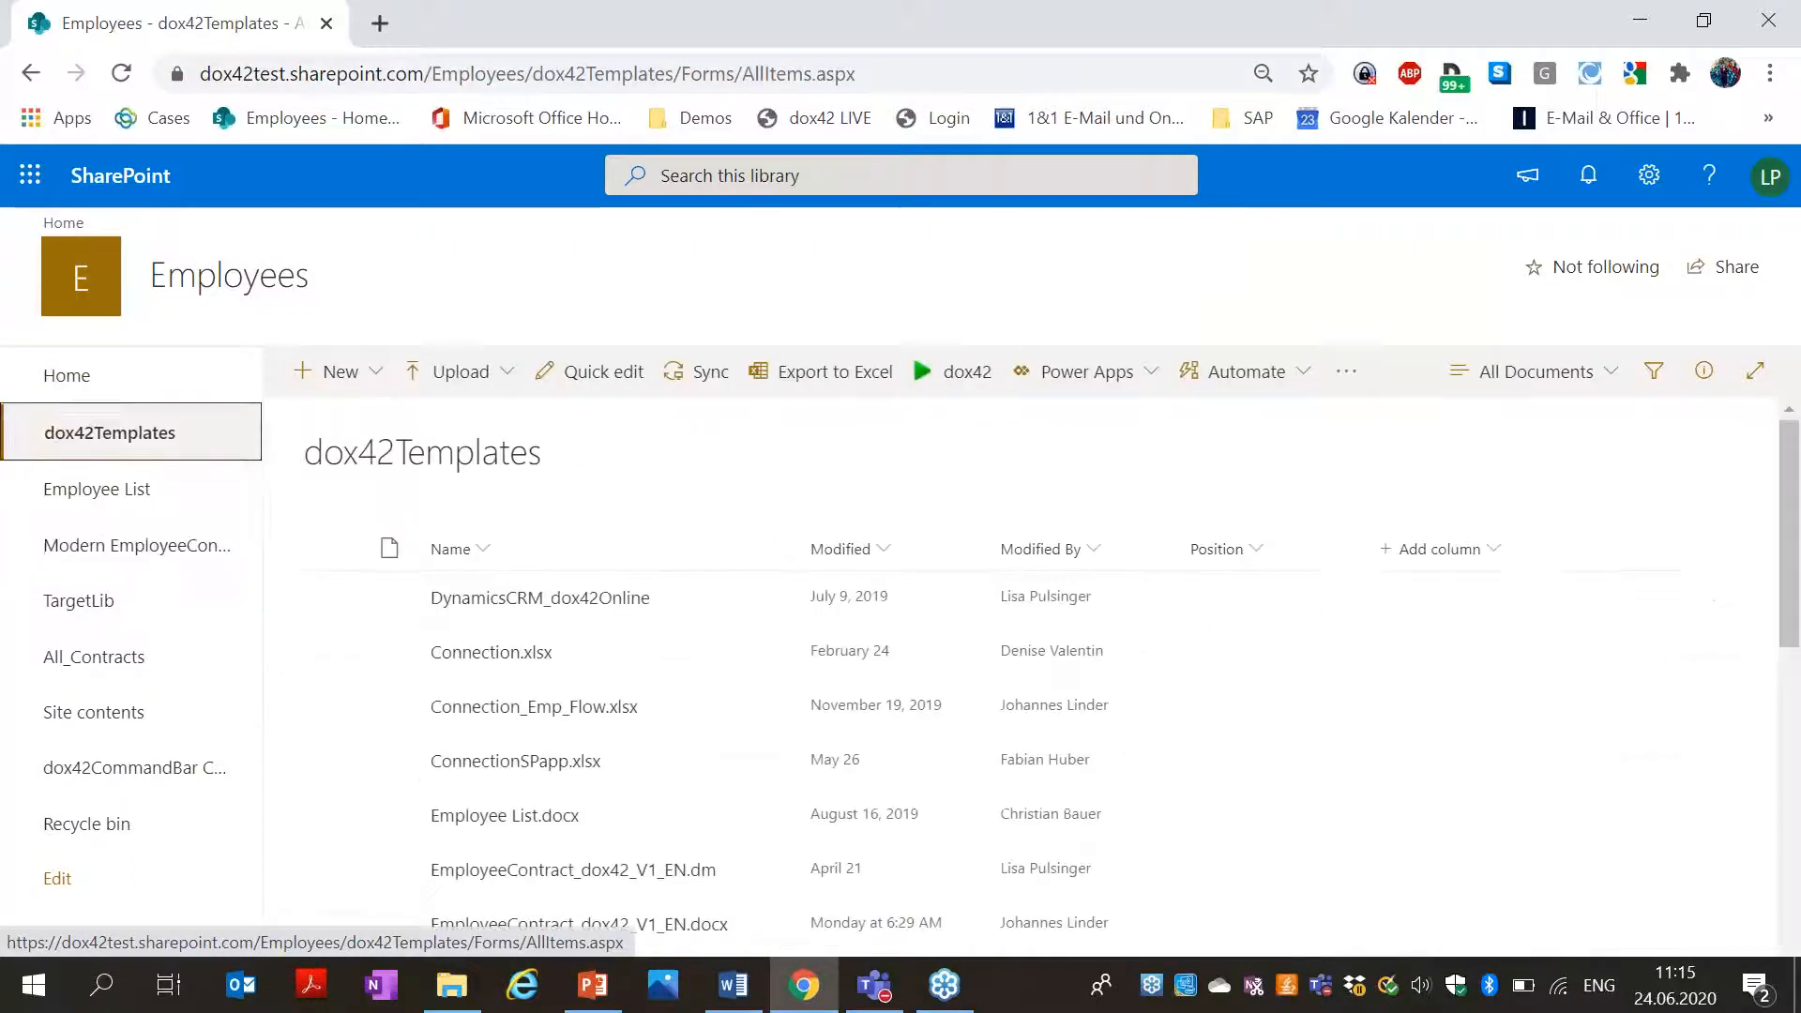
pyautogui.moveTo(1796, 605); pyautogui.dragTo(1796, 929)
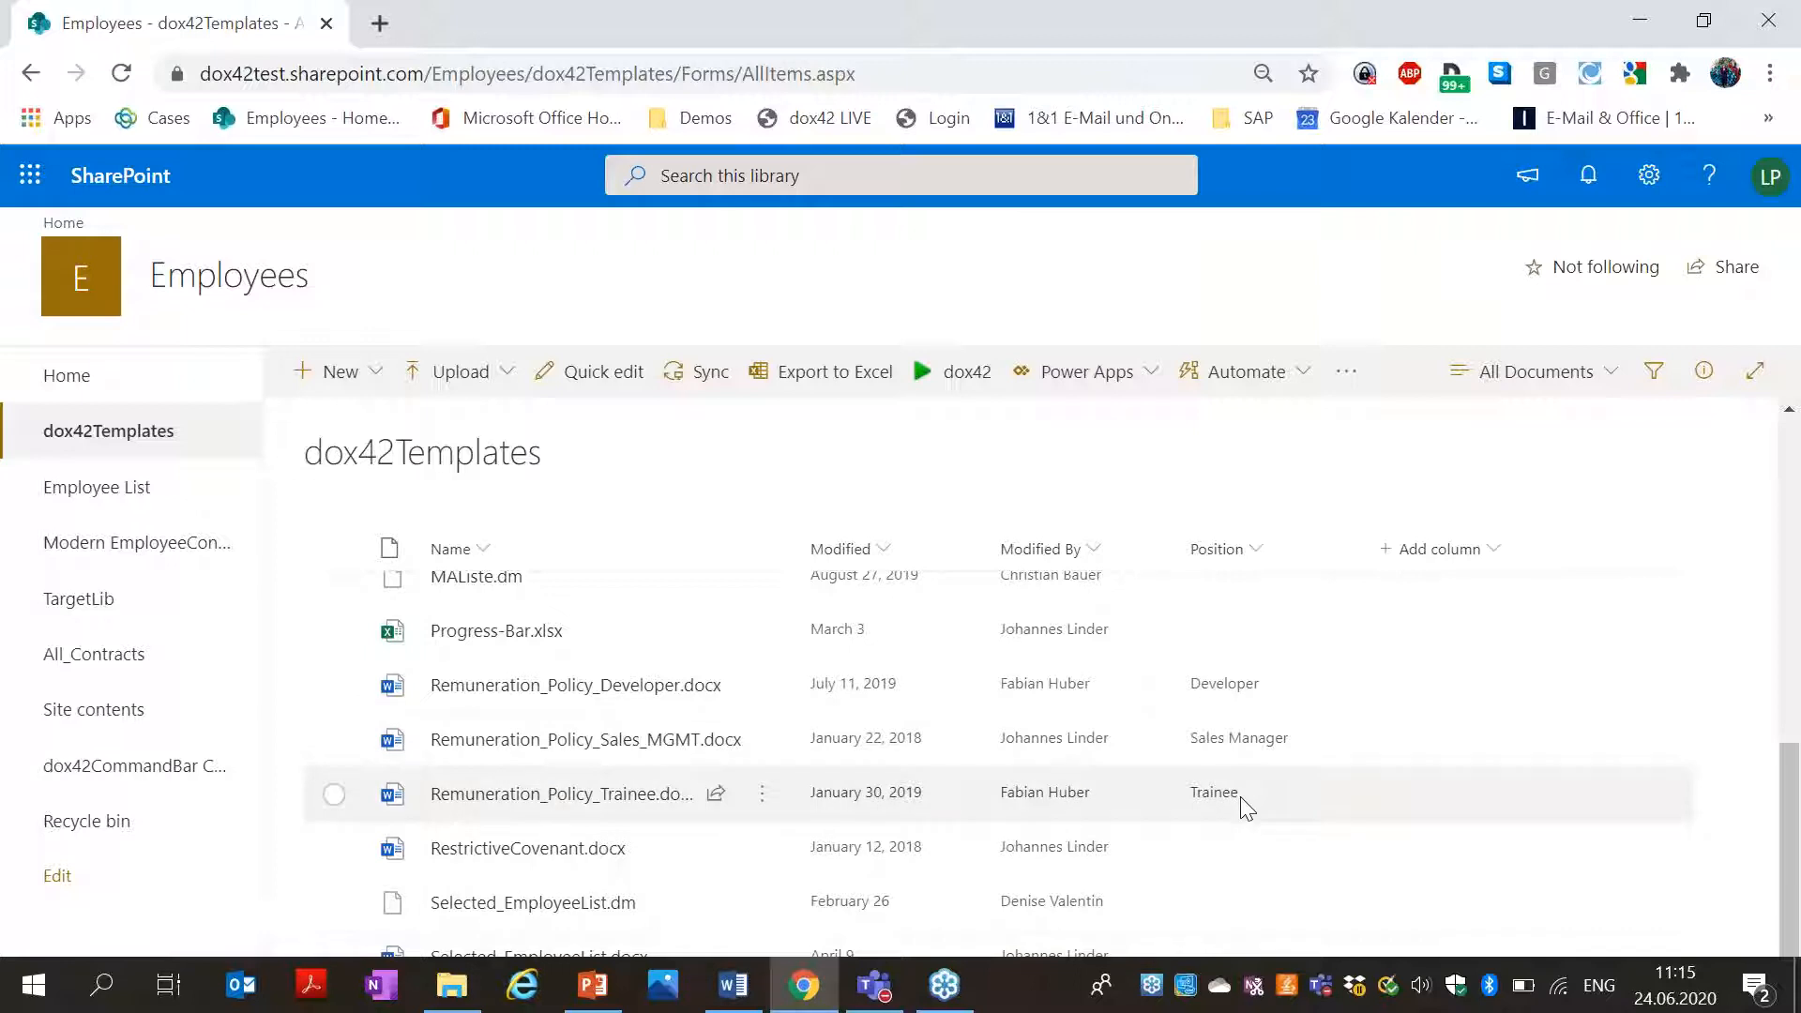
pyautogui.click(563, 686)
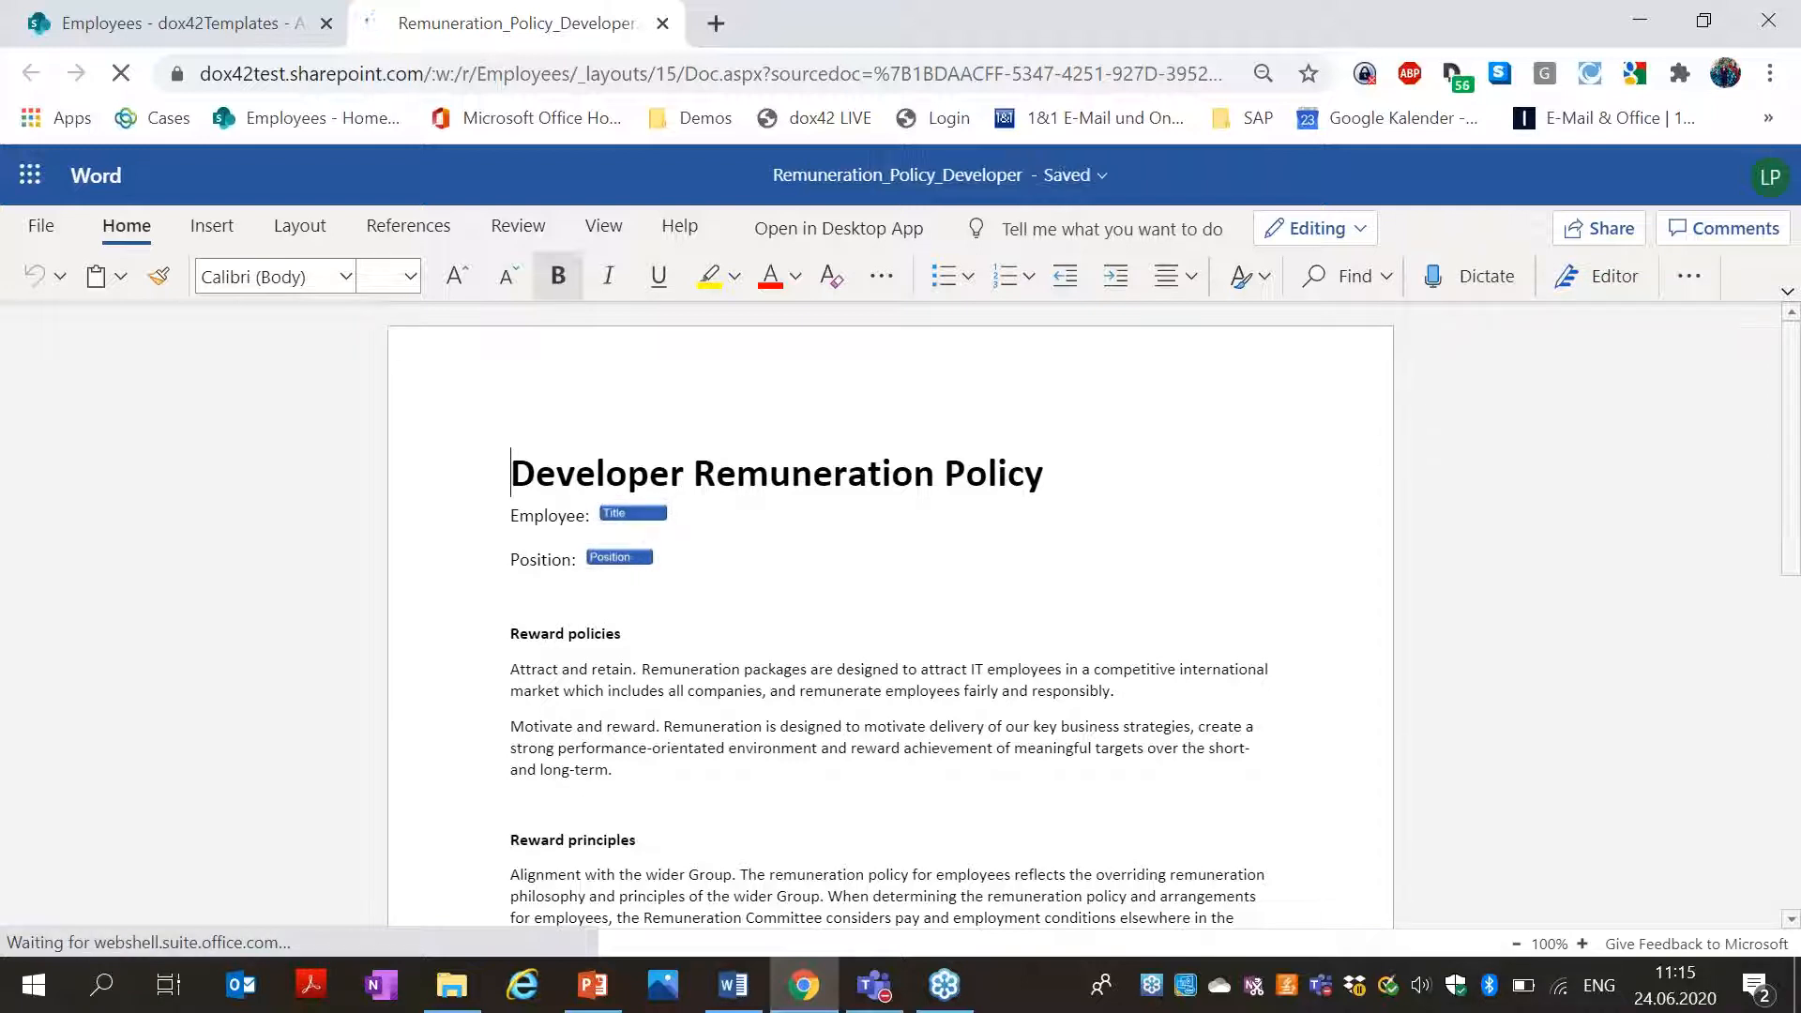
pyautogui.click(663, 23)
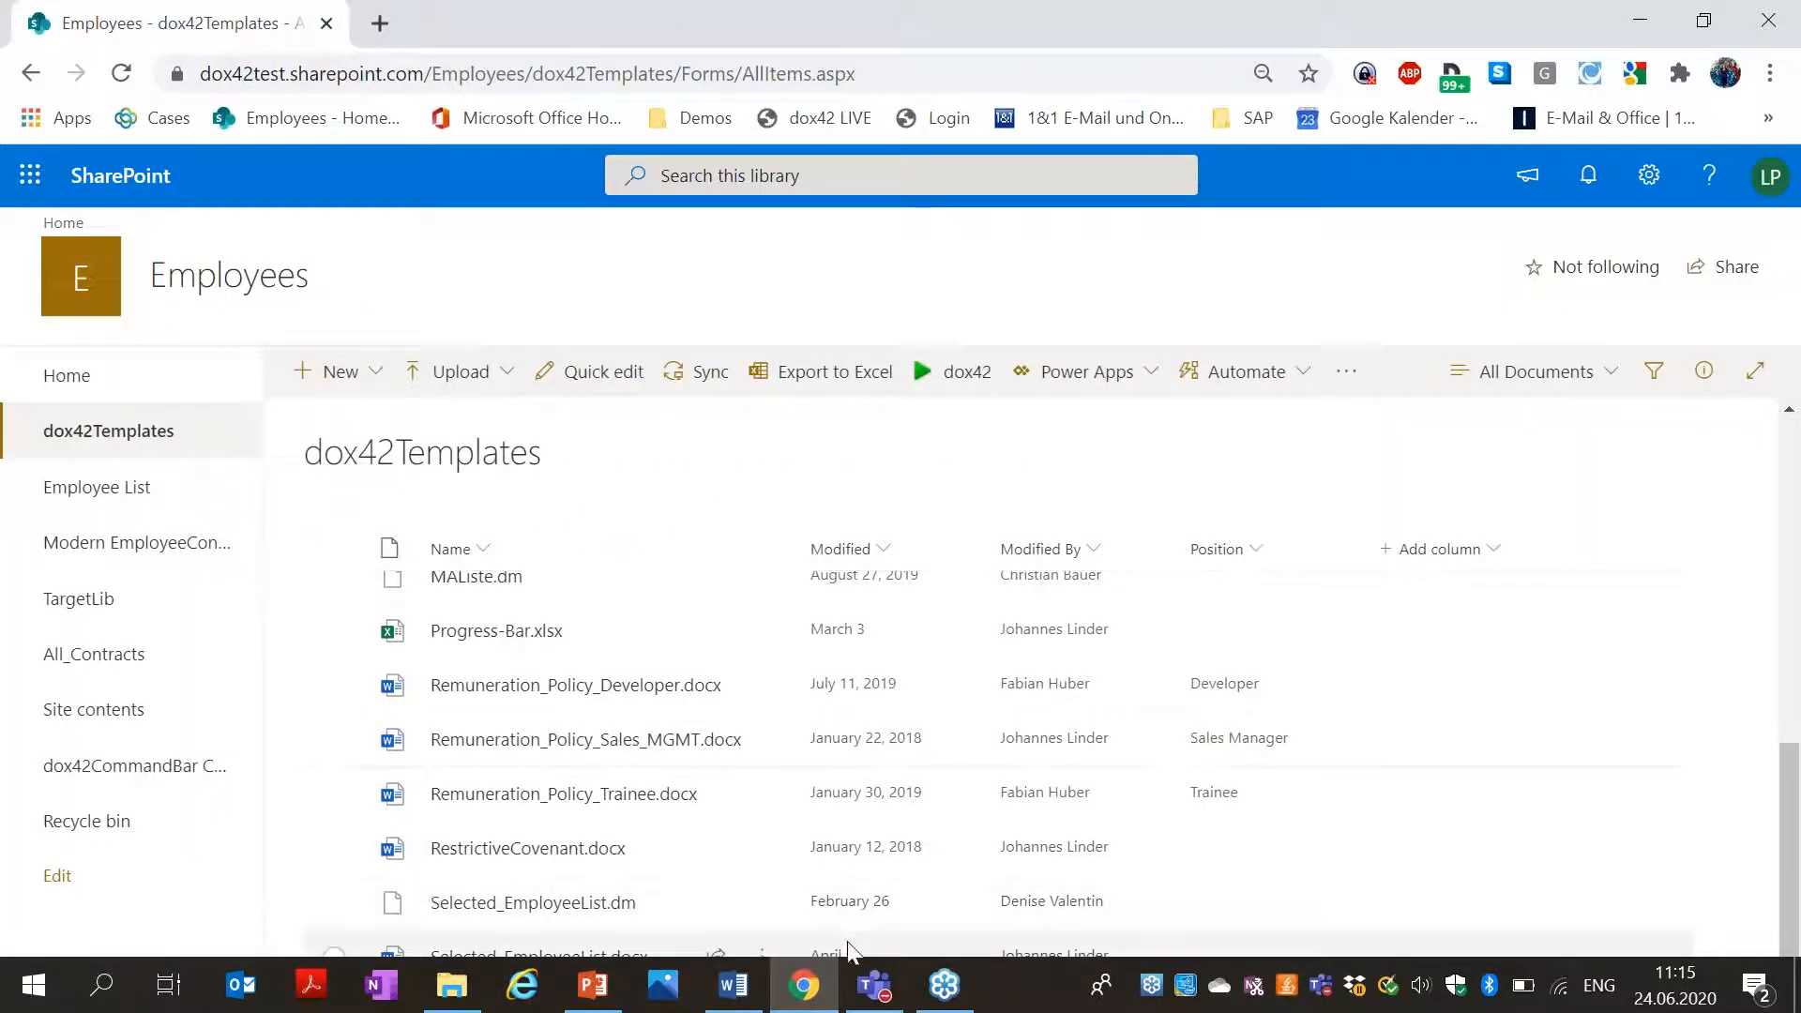
pyautogui.moveTo(545, 72); pyautogui.dragTo(202, 73)
pyautogui.hotkey('ctrl', 'c')
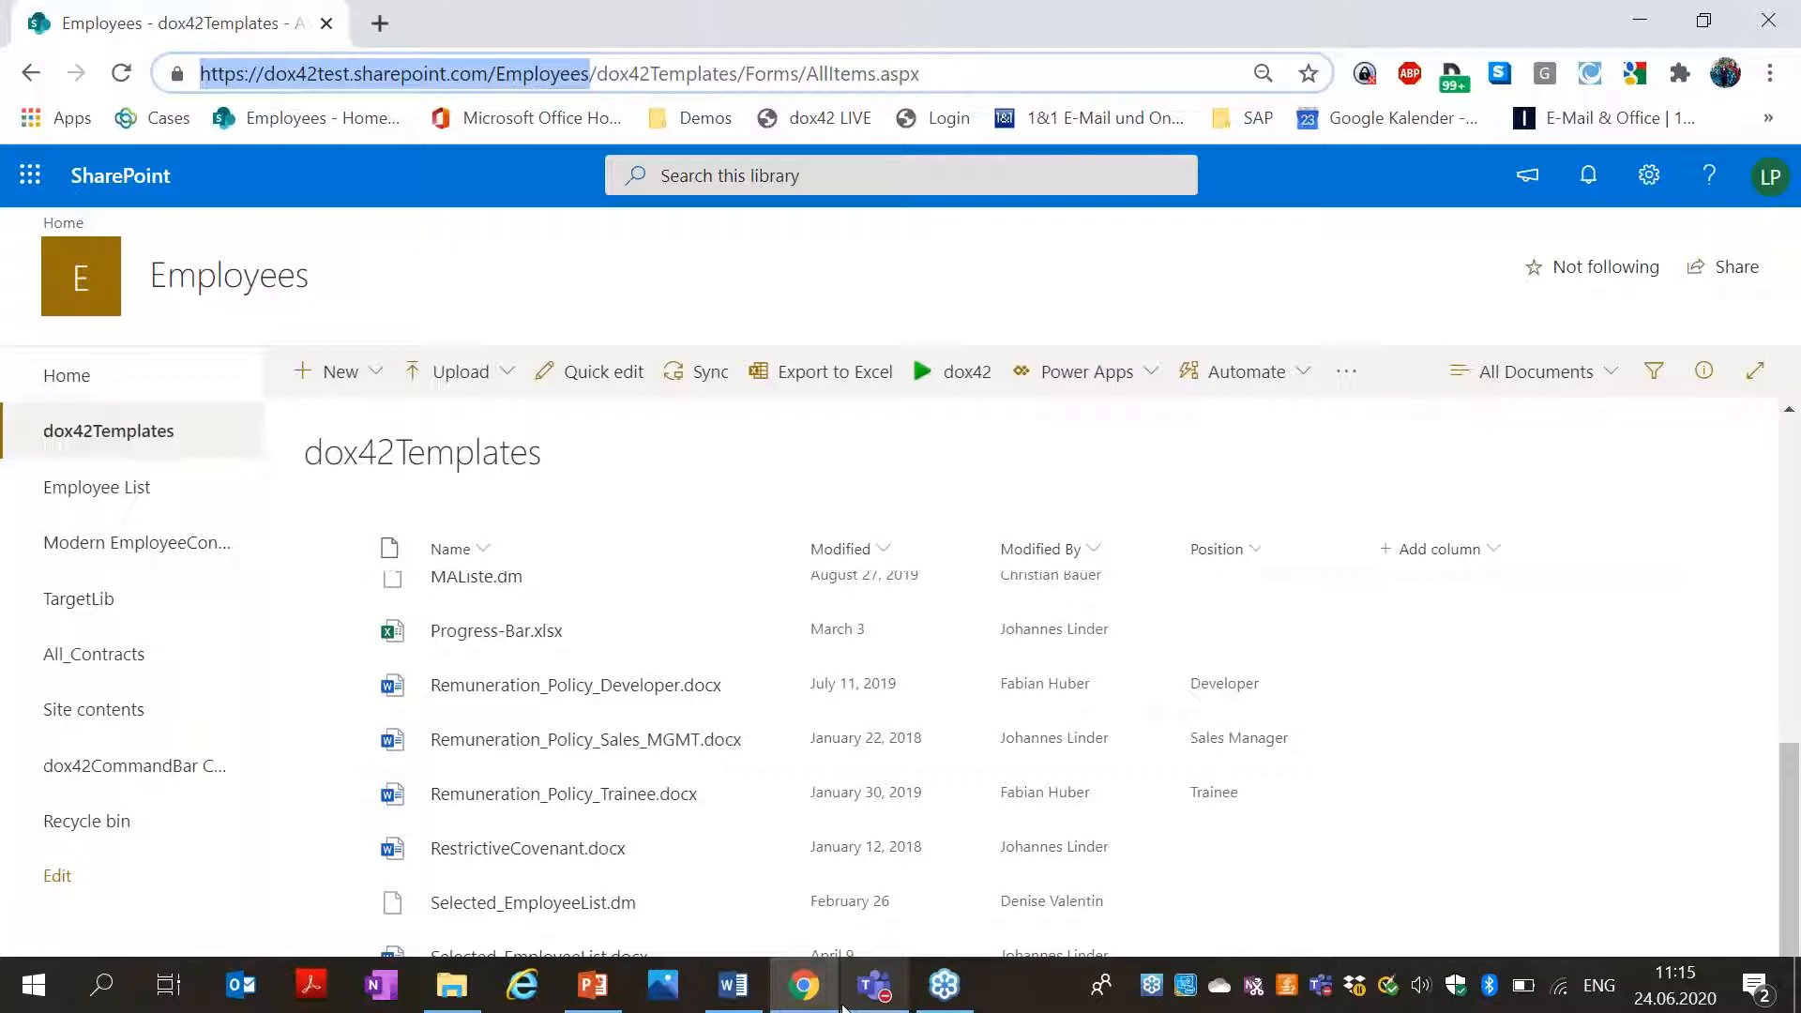
pyautogui.click(759, 1000)
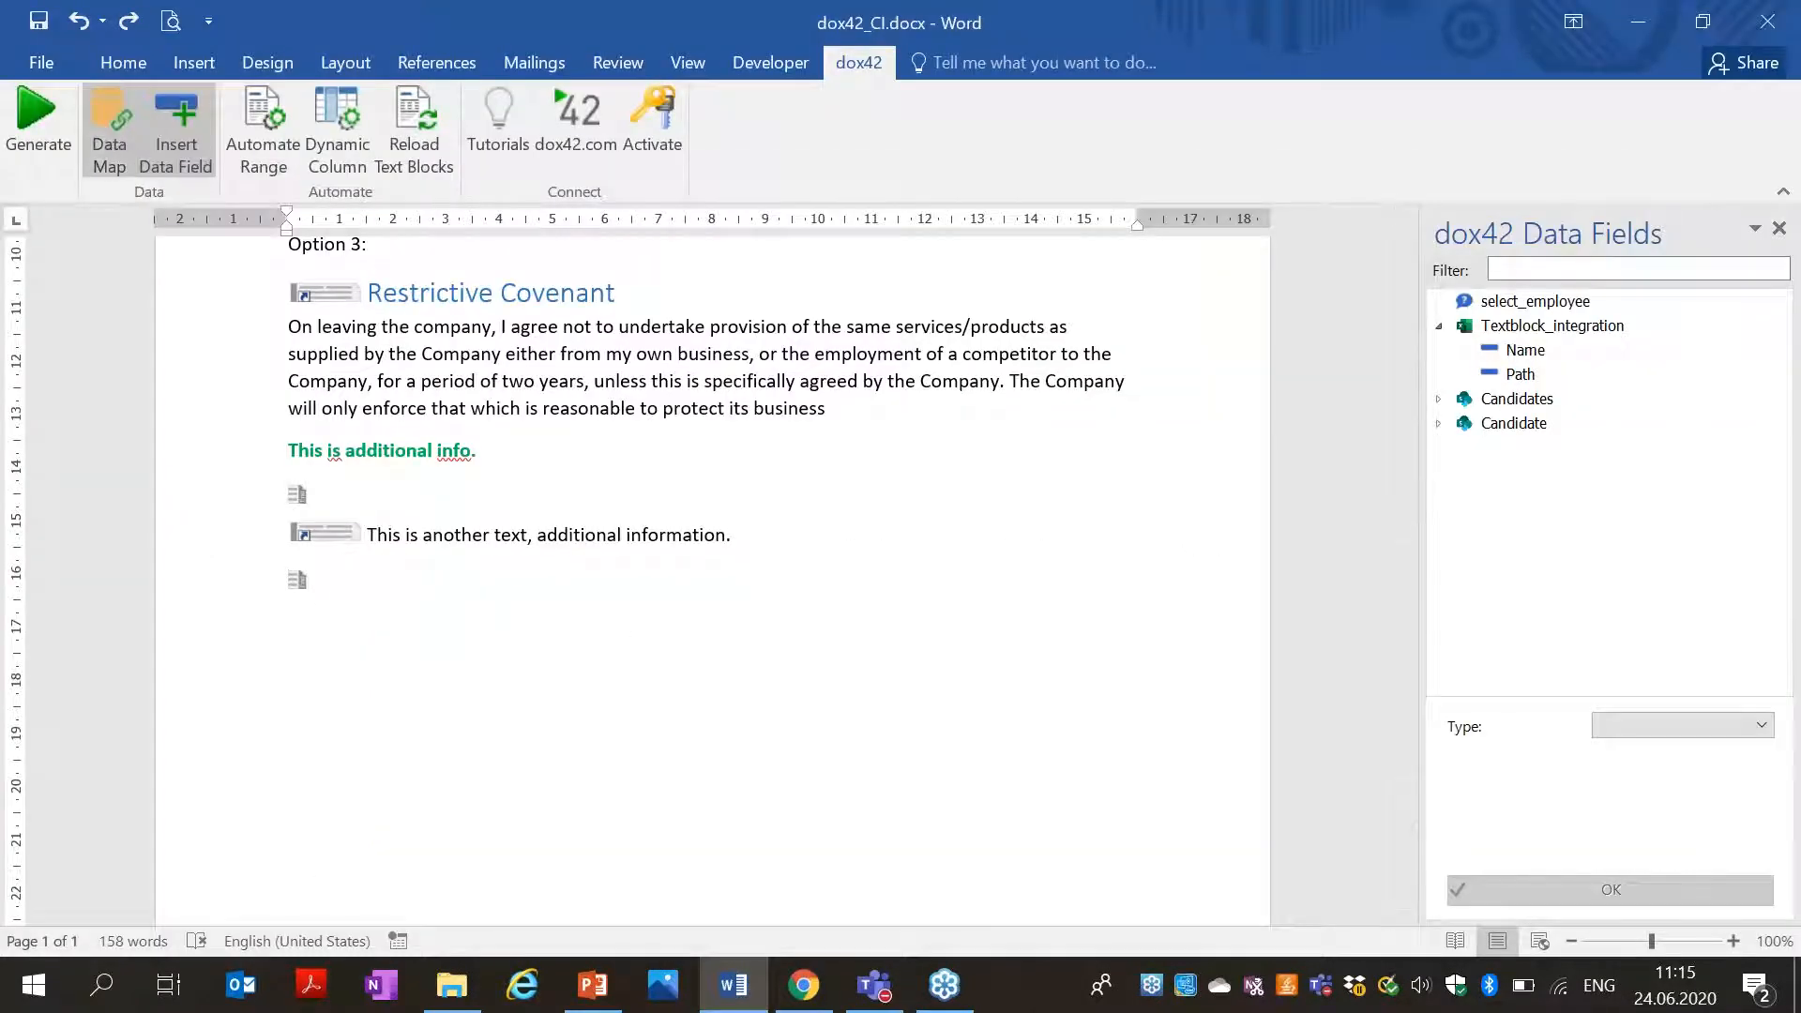
# Add a SharePoint data source named Remuneration_Policy and paste the Employees site URL.
pyautogui.click(109, 131)
pyautogui.click(484, 242)
pyautogui.write('Re')
pyautogui.write('muneration_Policy')
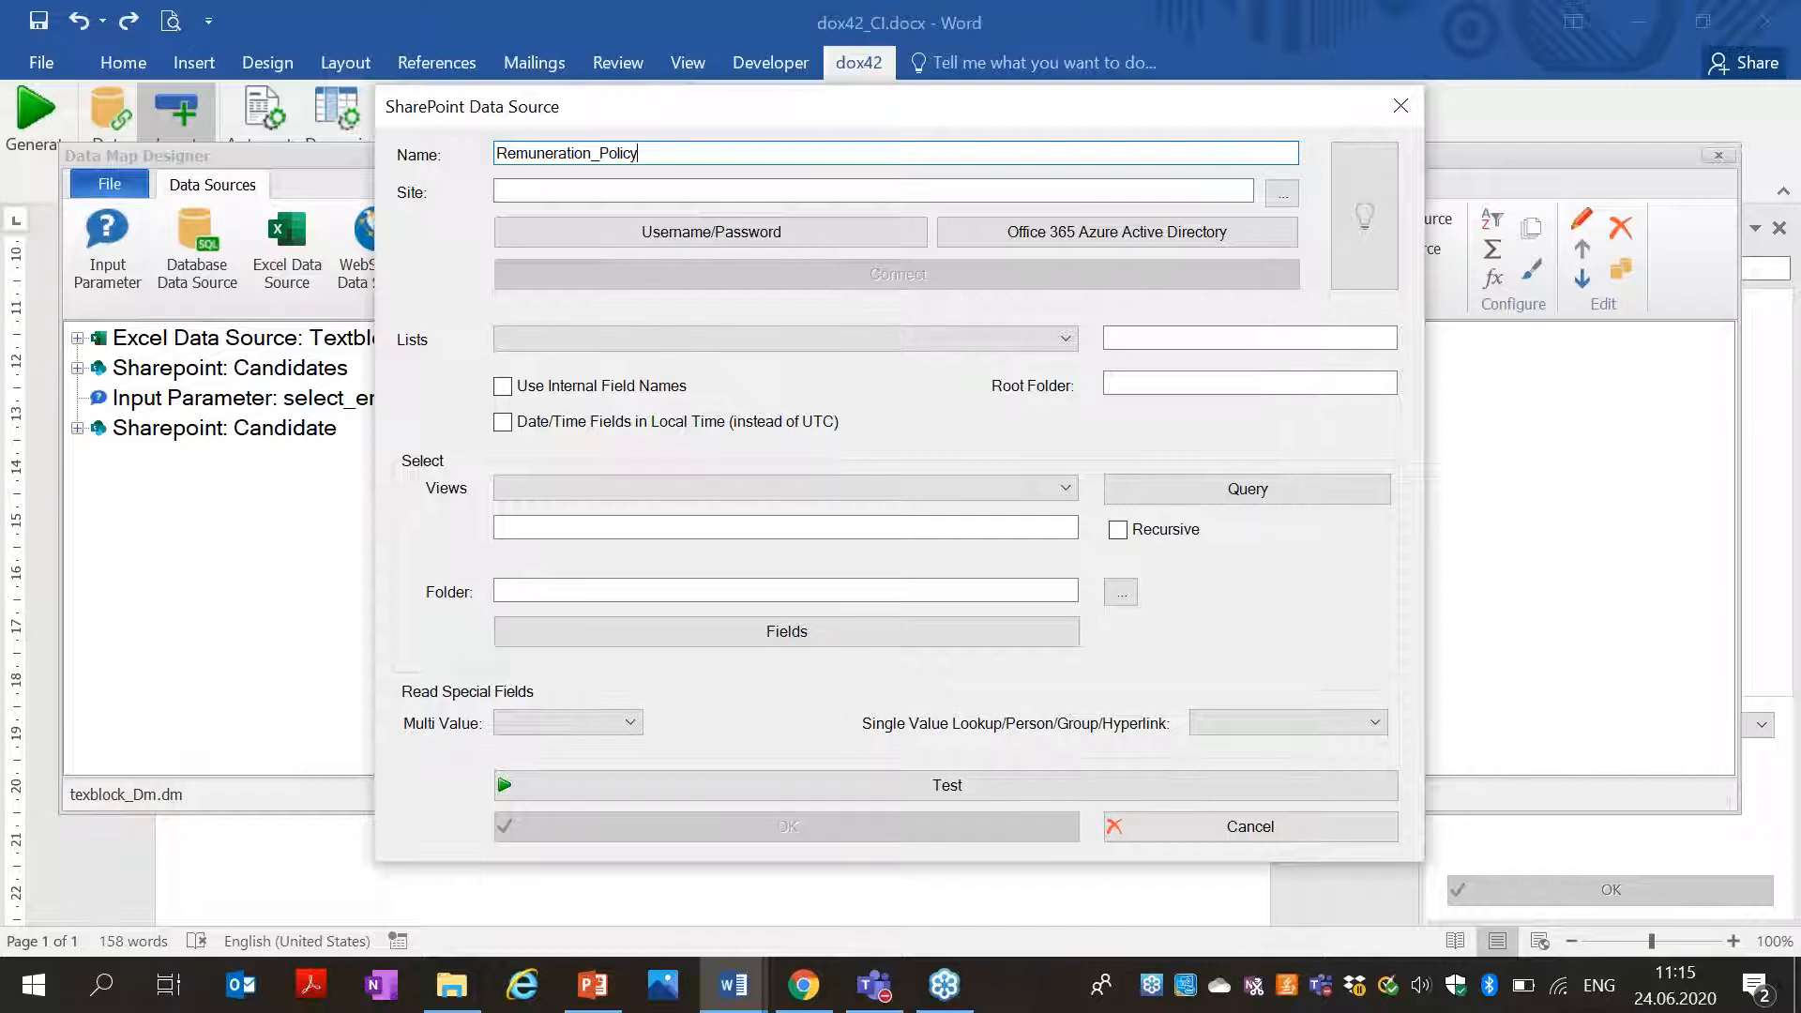
pyautogui.click(848, 190)
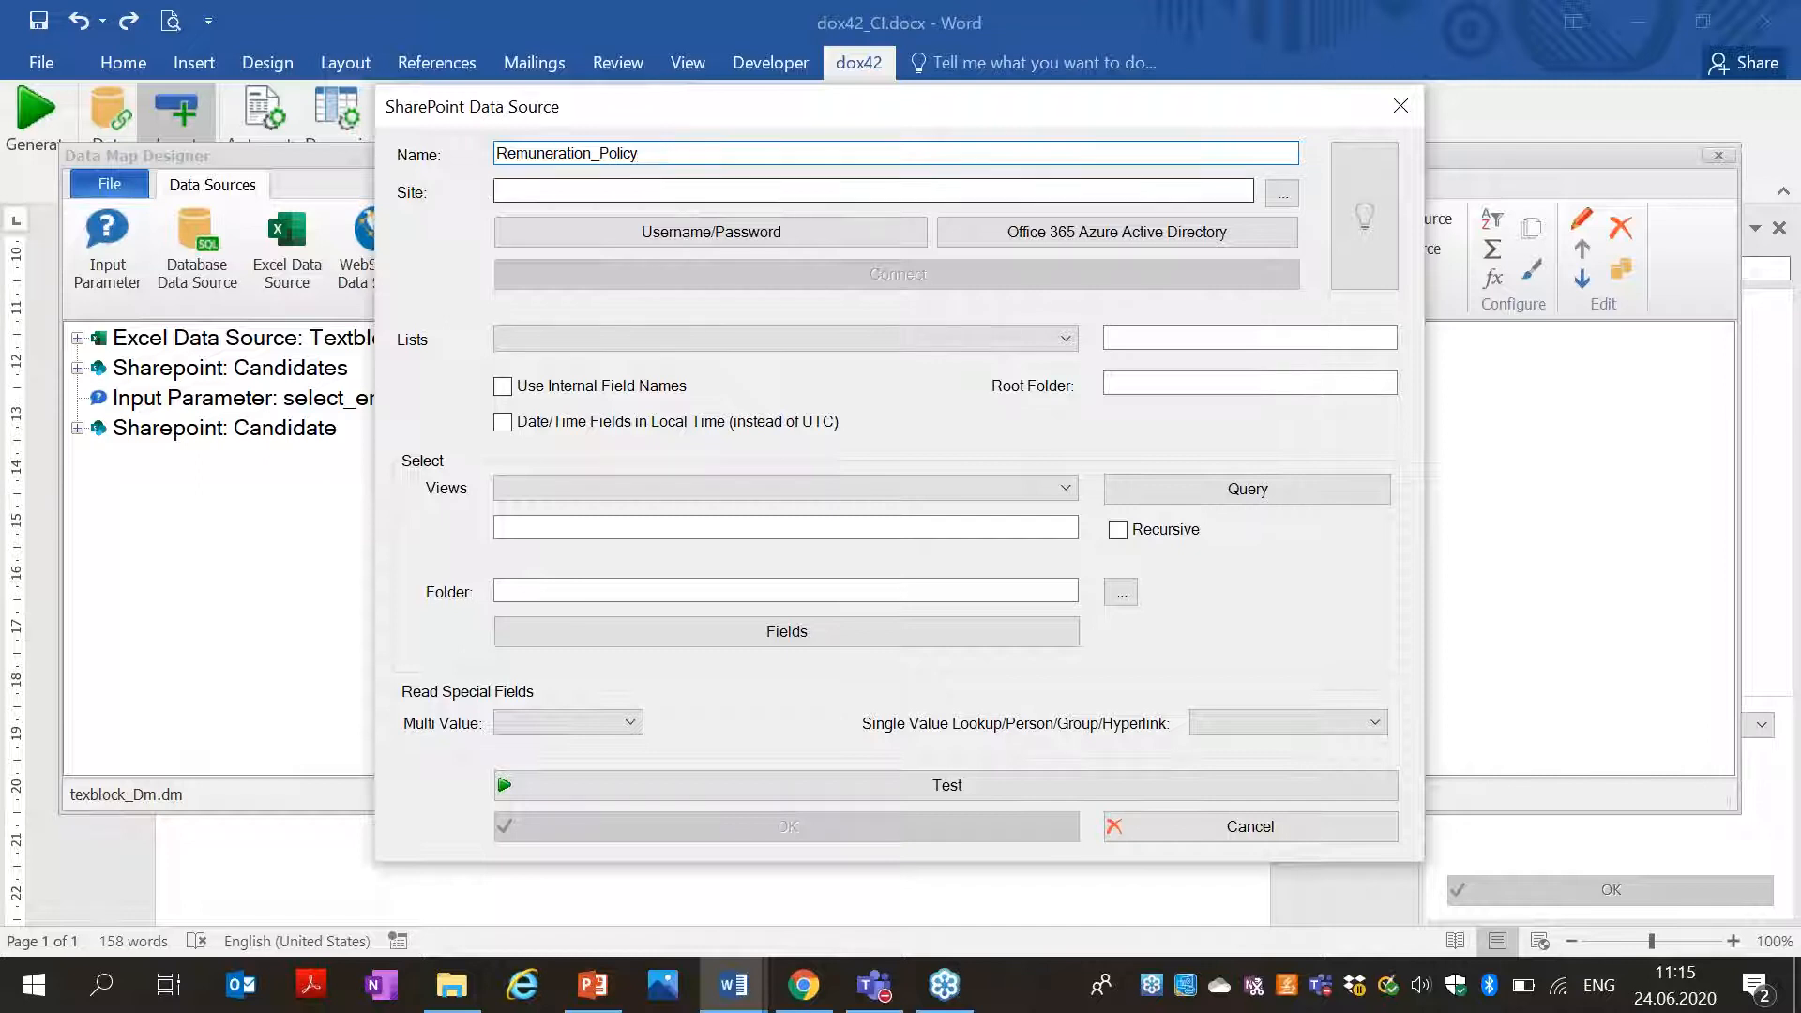
pyautogui.hotkey('ctrl', 'v')
# Enter the SharePoint username and password with SharePoint Online (Office 365) ticked, then connect.
pyautogui.click(827, 226)
pyautogui.press('Menu')
pyautogui.press('Escape')
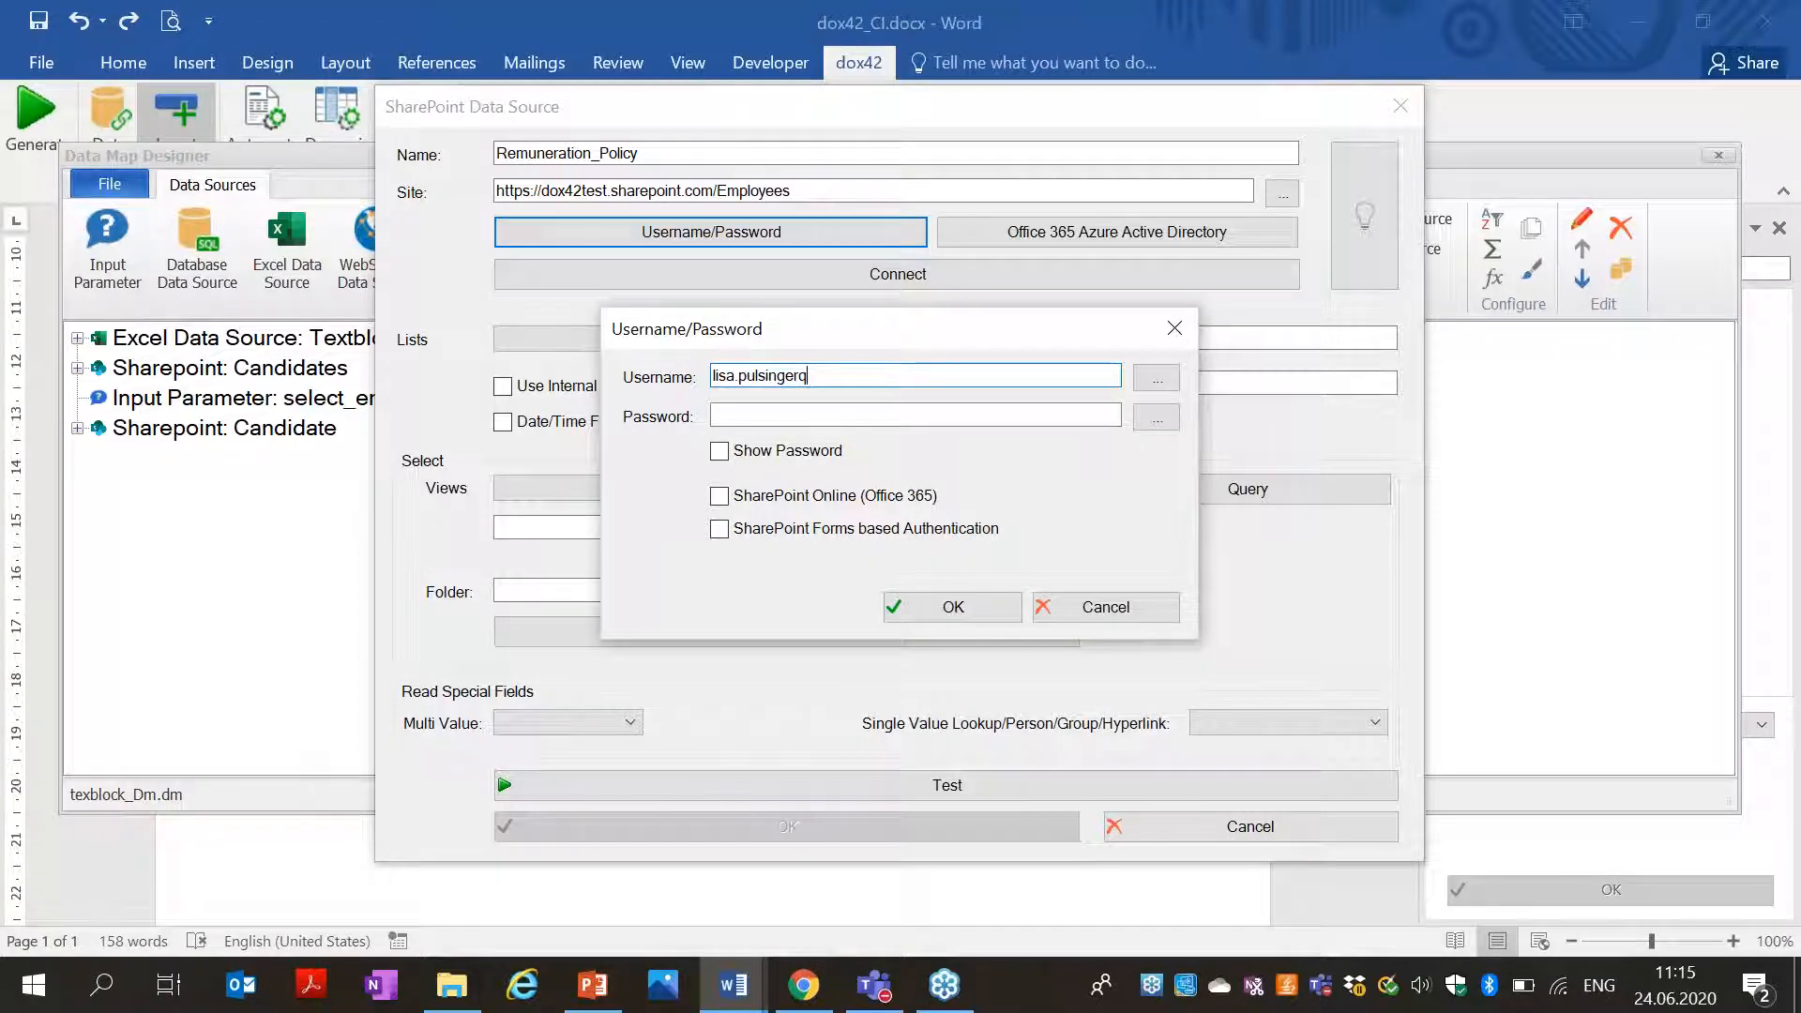
pyautogui.press('Tab')
pyautogui.press('Tab')
pyautogui.write('****')
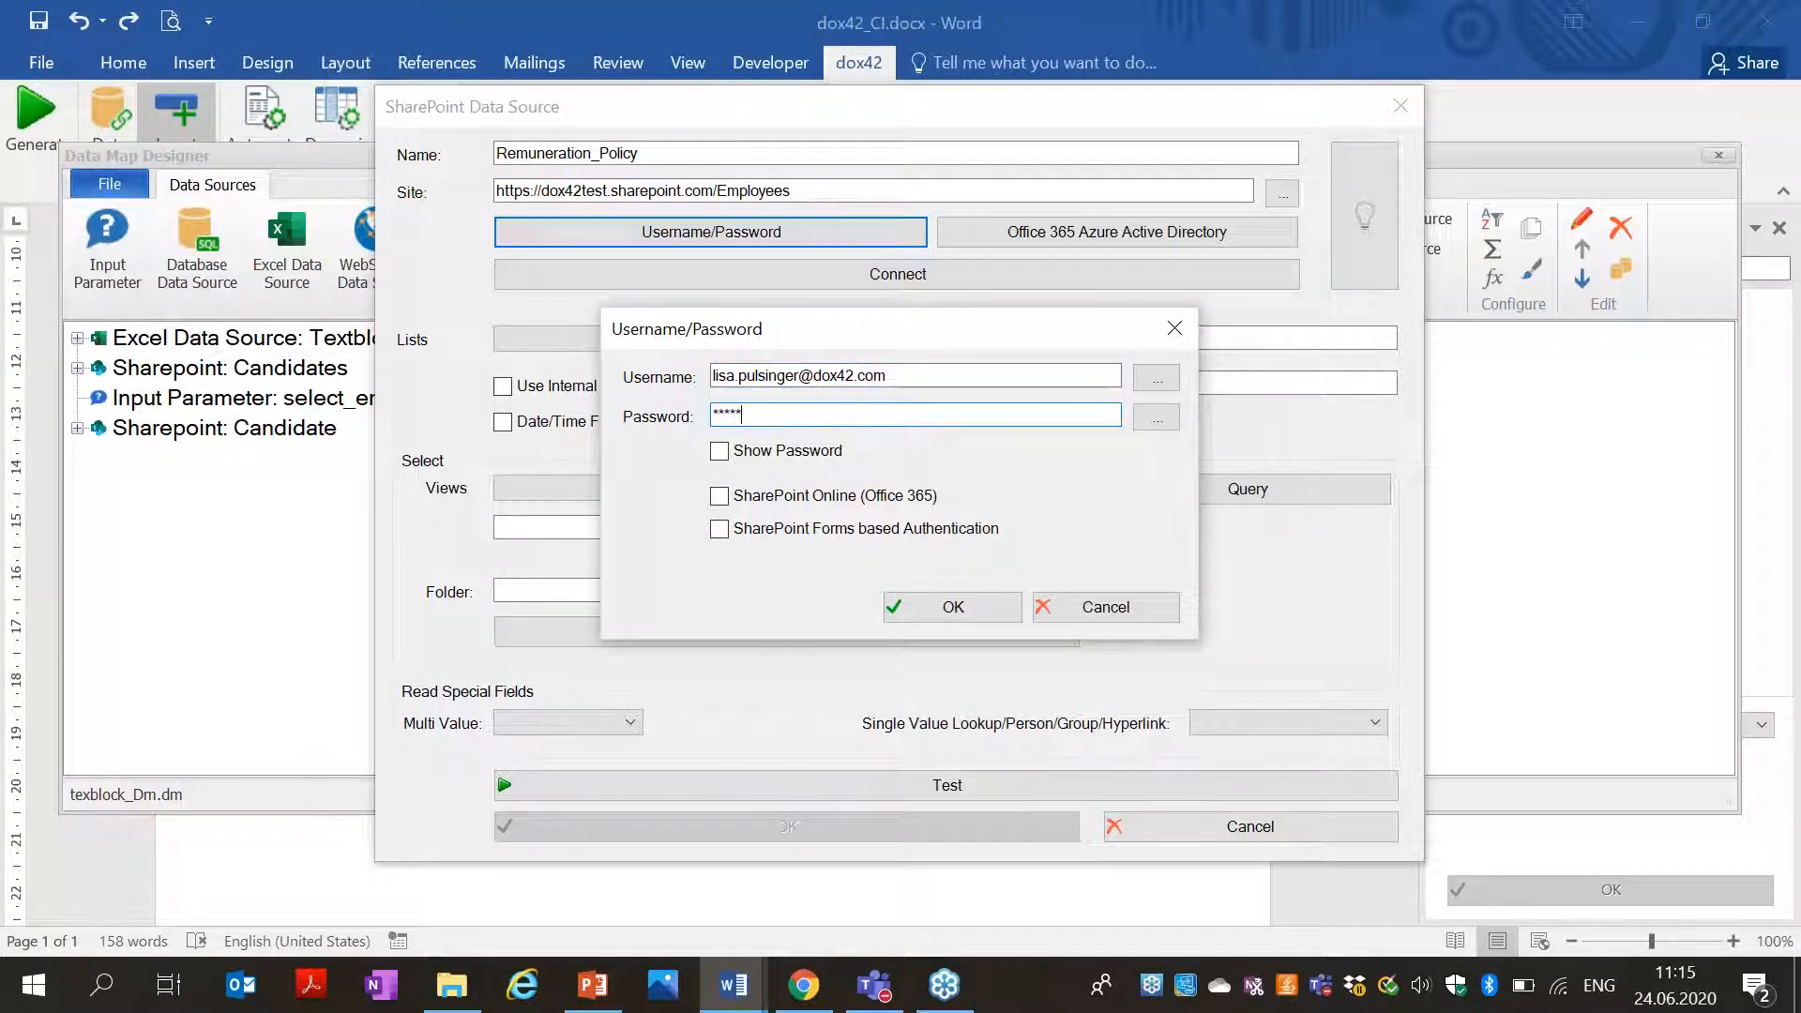
pyautogui.press('BackSpace')
pyautogui.press('BackSpace')
pyautogui.press('BackSpace')
pyautogui.press('BackSpace')
pyautogui.press('BackSpace')
pyautogui.press('BackSpace')
pyautogui.press('BackSpace')
pyautogui.click(867, 496)
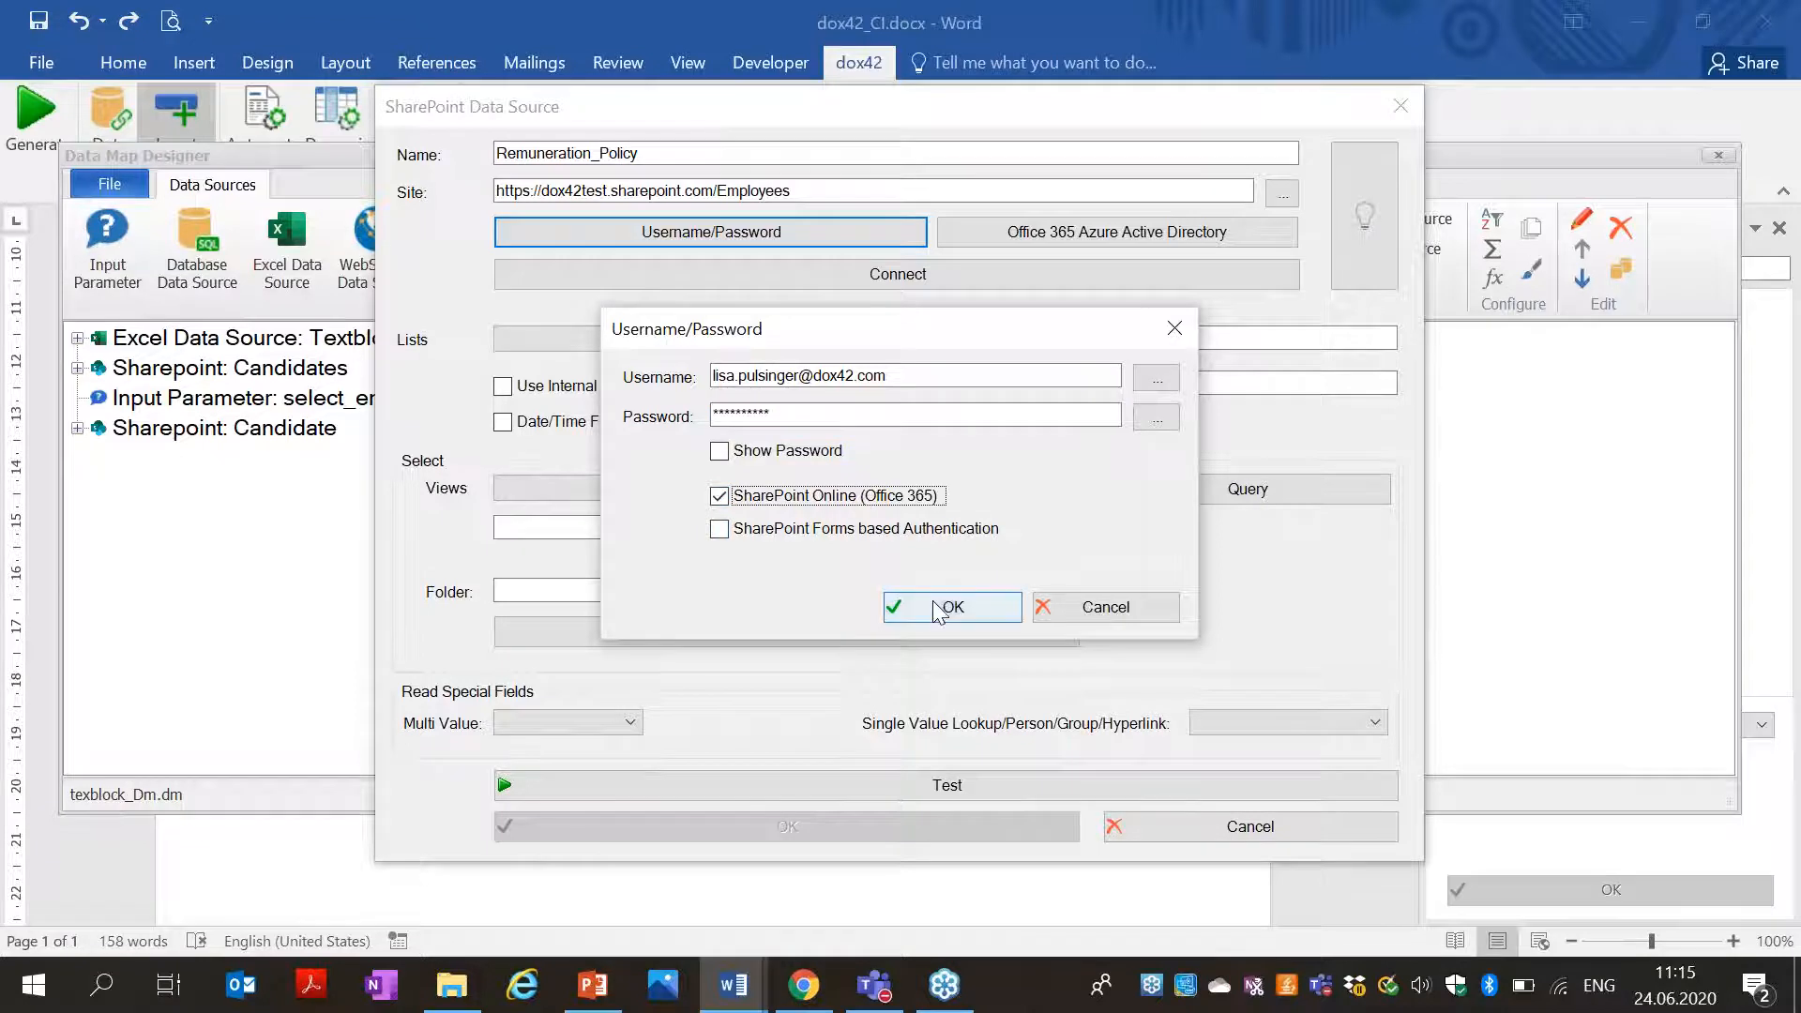
pyautogui.click(949, 607)
pyautogui.click(938, 275)
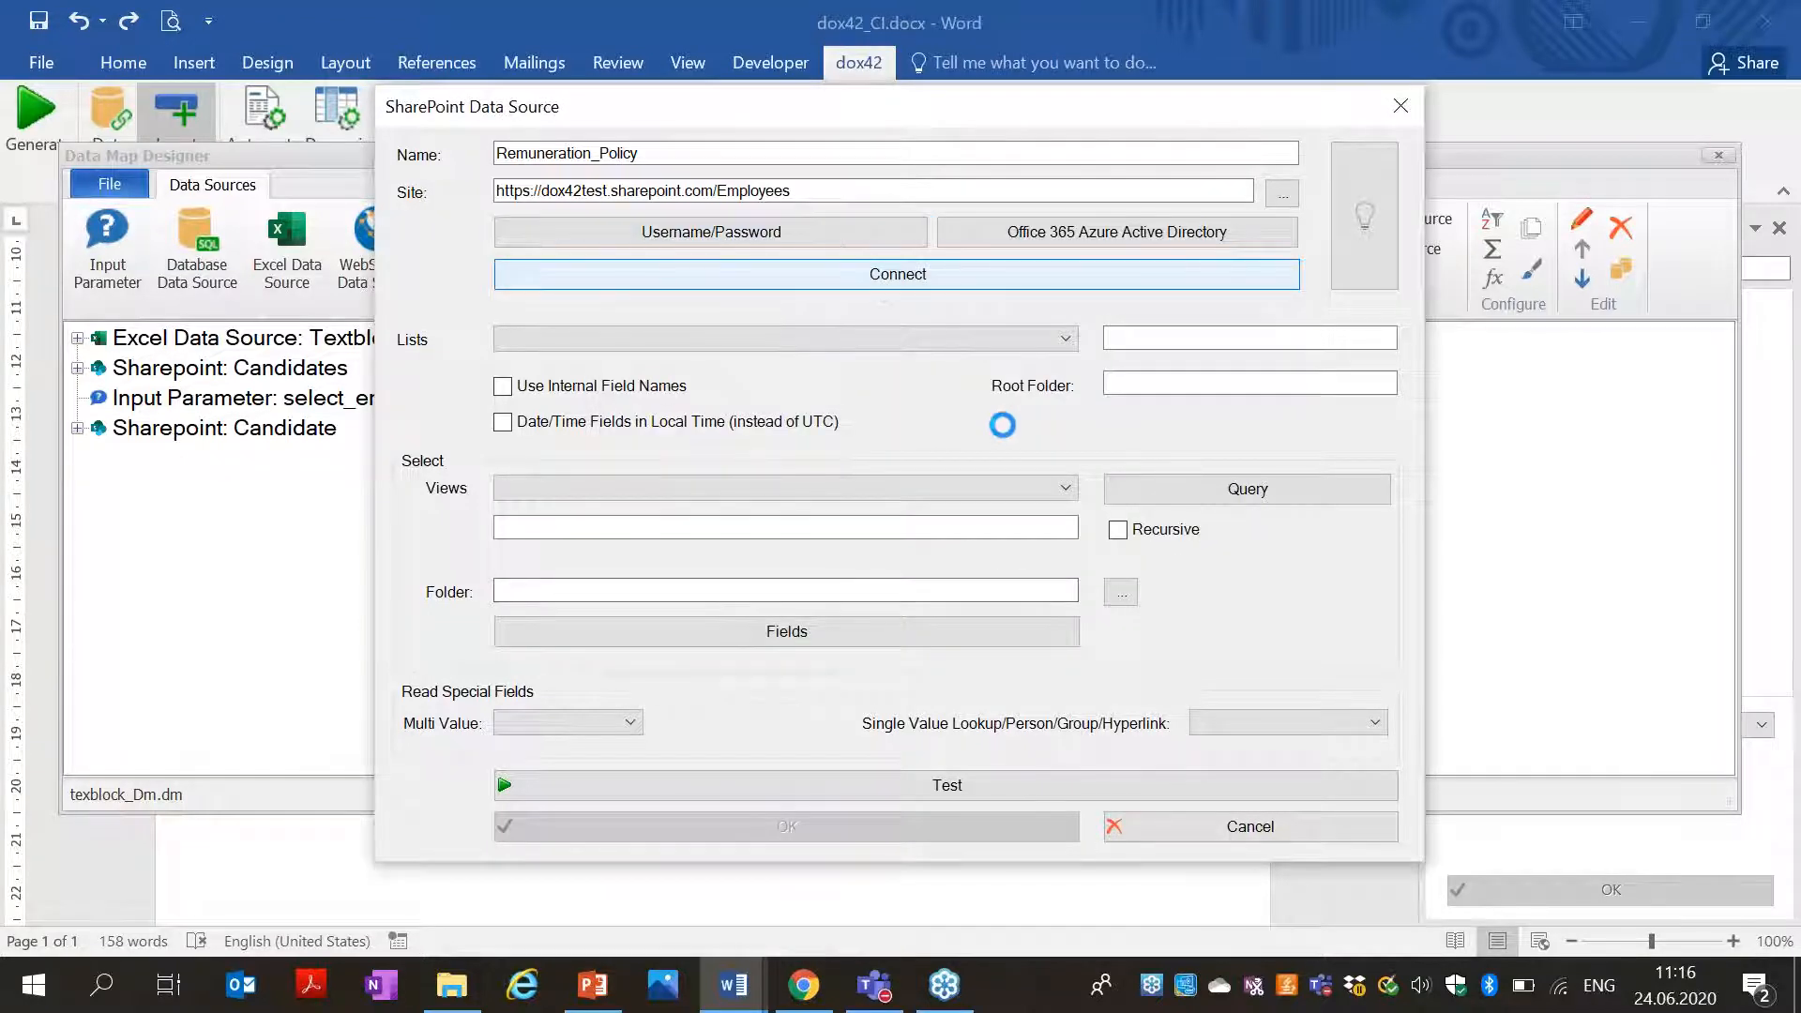
# Select the dox42Templates library as the Remuneration_Policy list.
pyautogui.click(1037, 583)
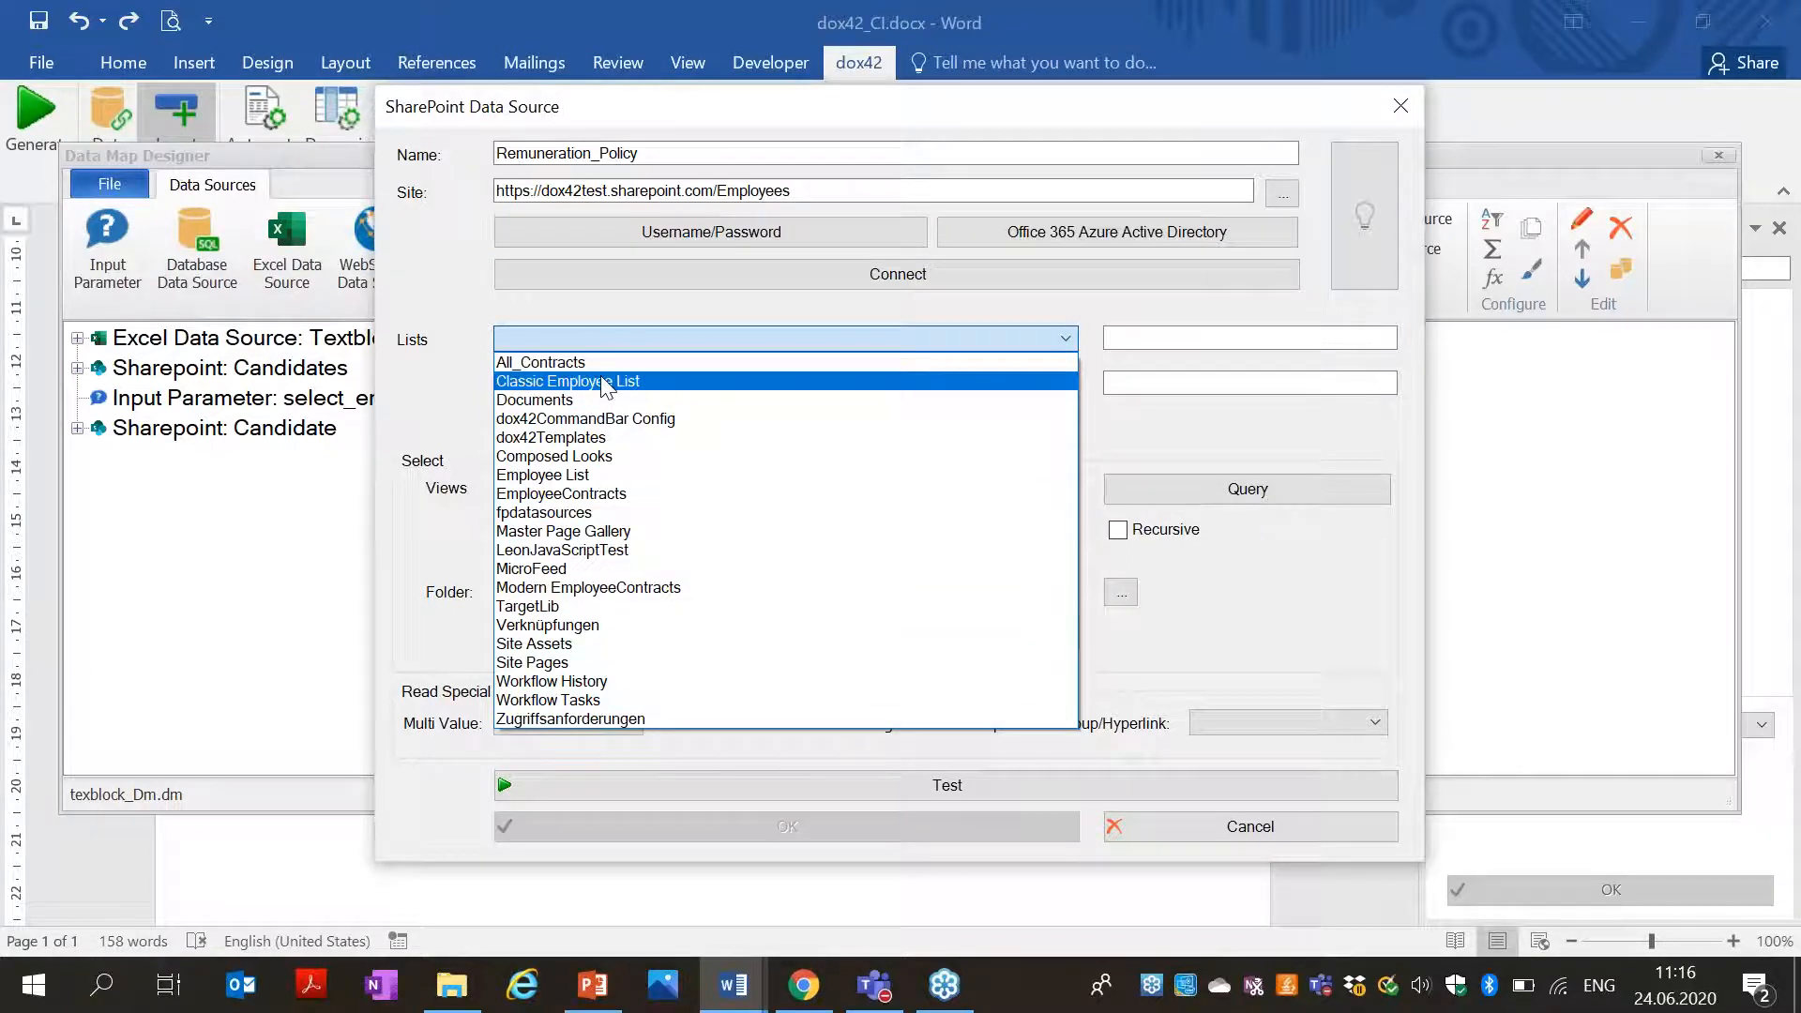
pyautogui.press('d')
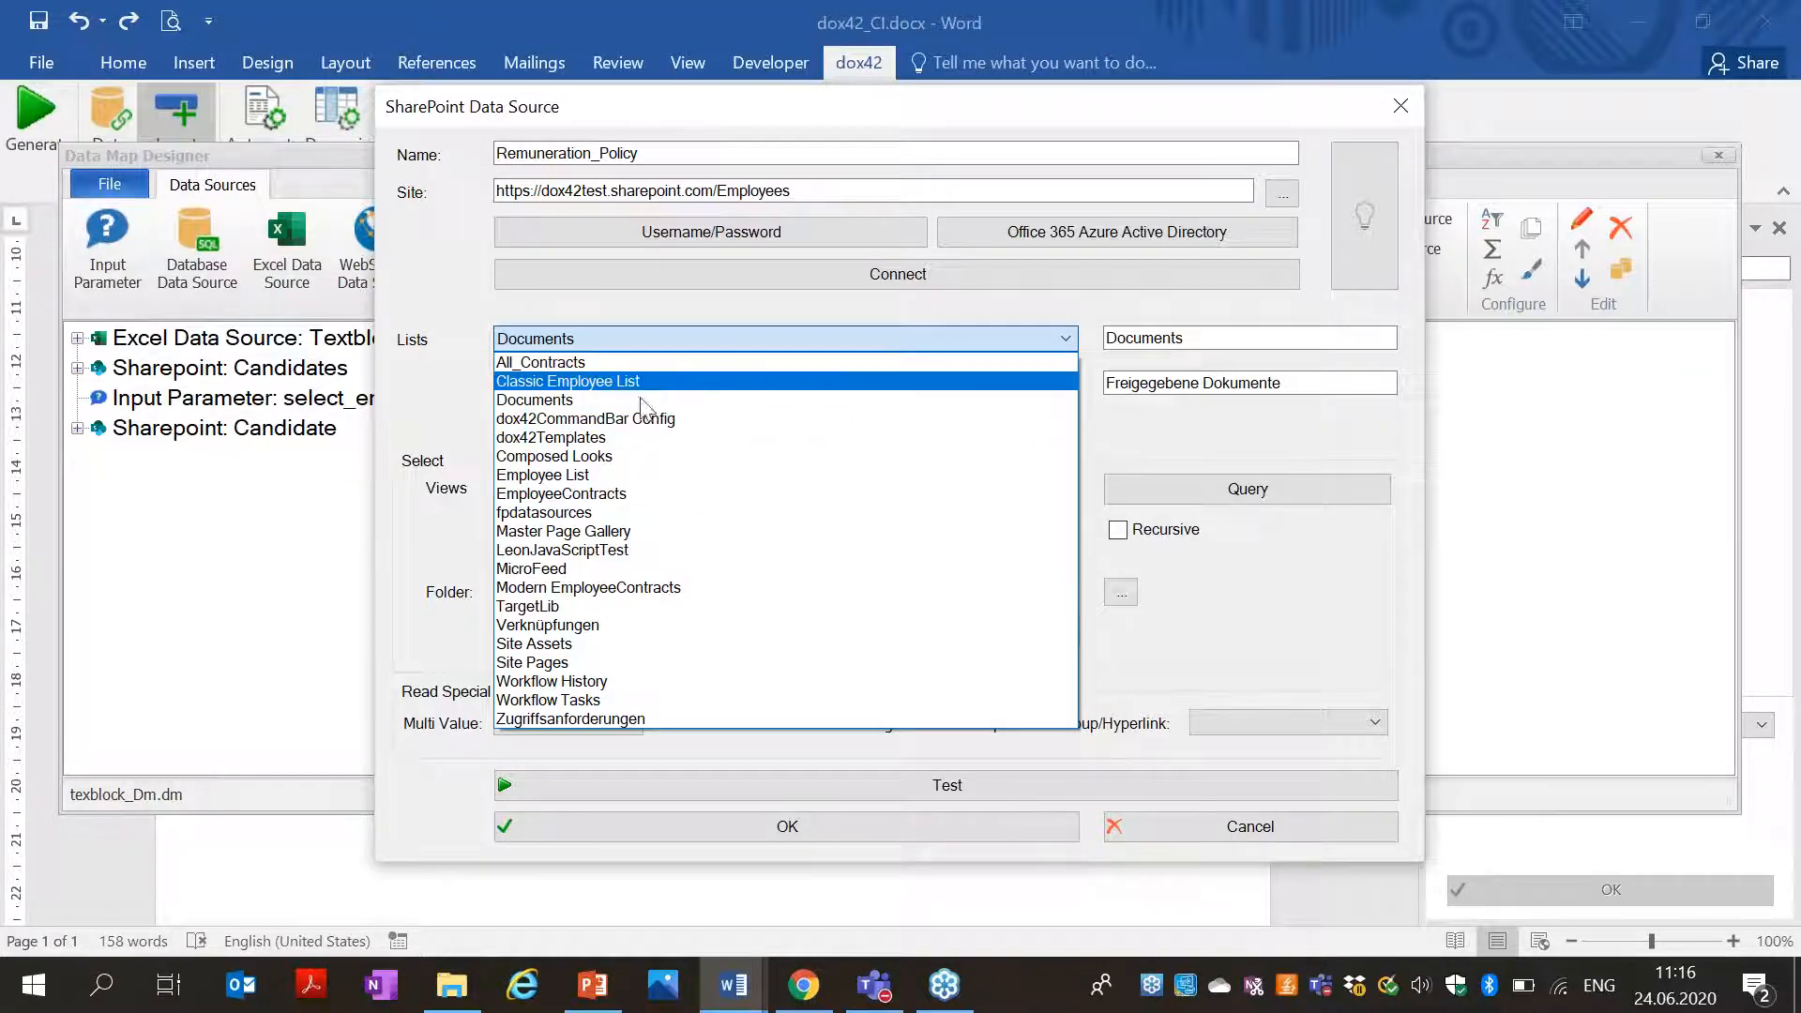
pyautogui.click(619, 438)
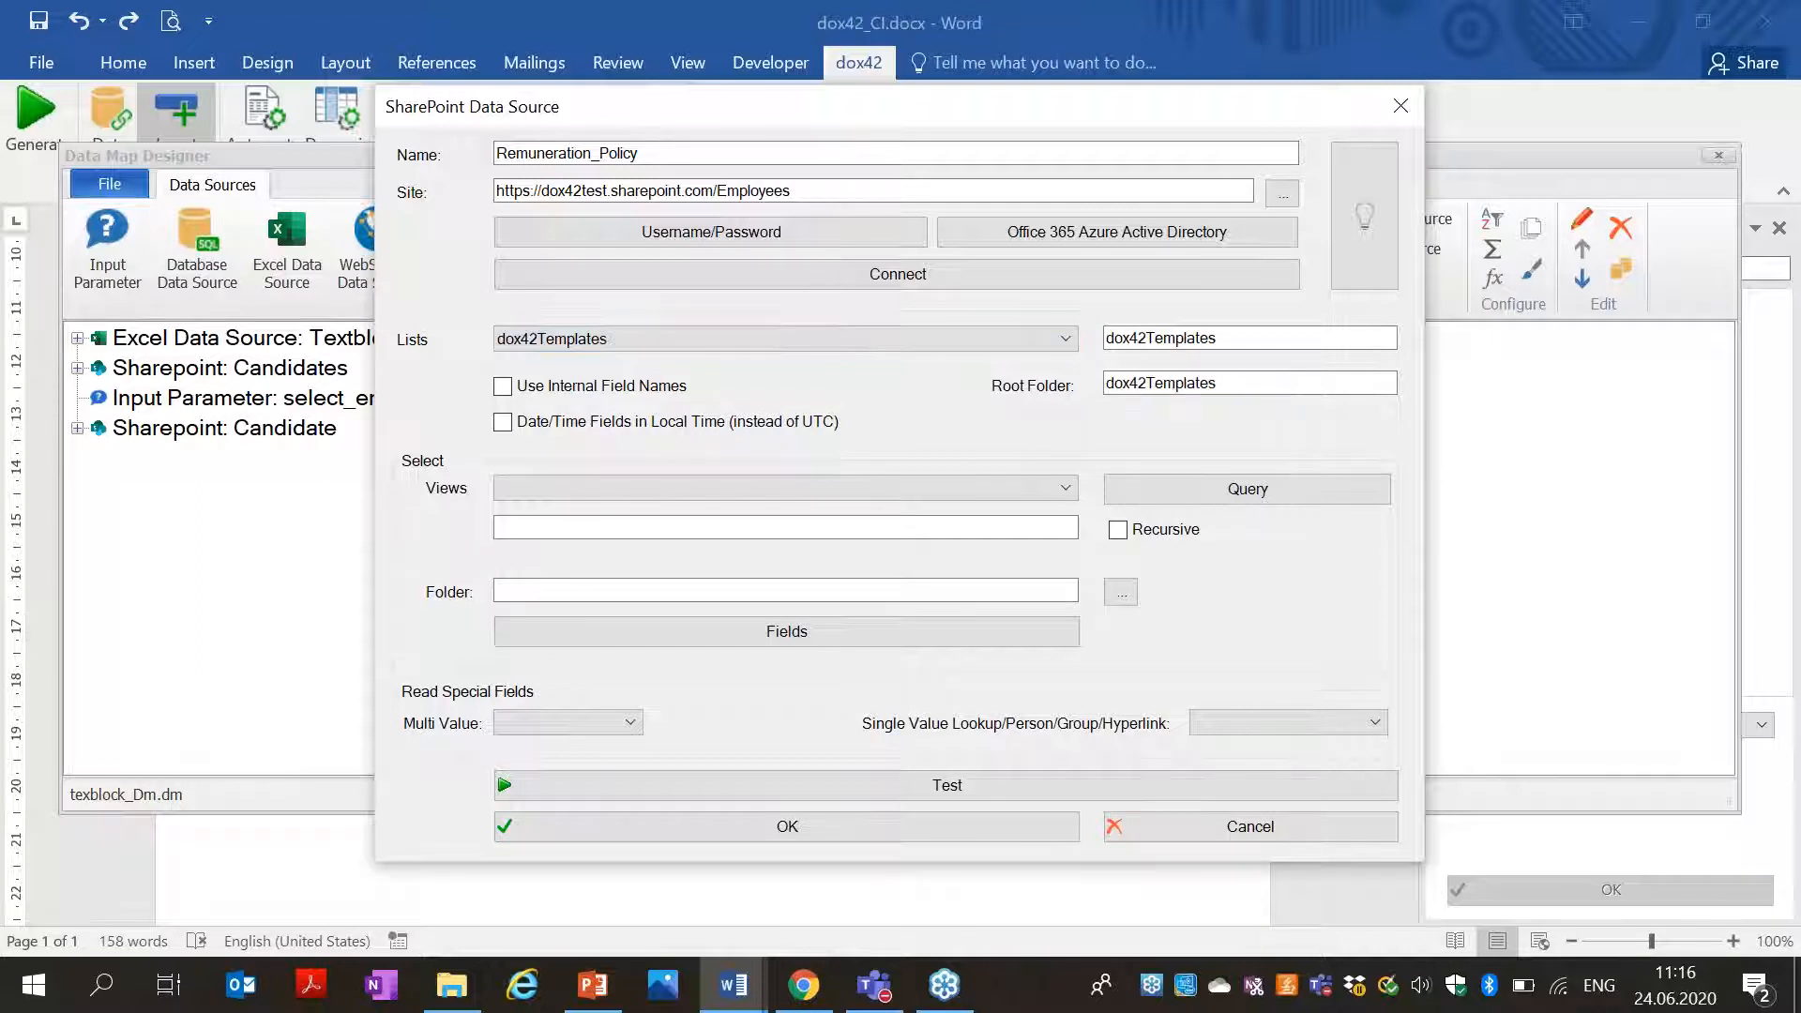
# Add a query filtering Position equal to Candidate.Position and save the data source.
pyautogui.click(1190, 488)
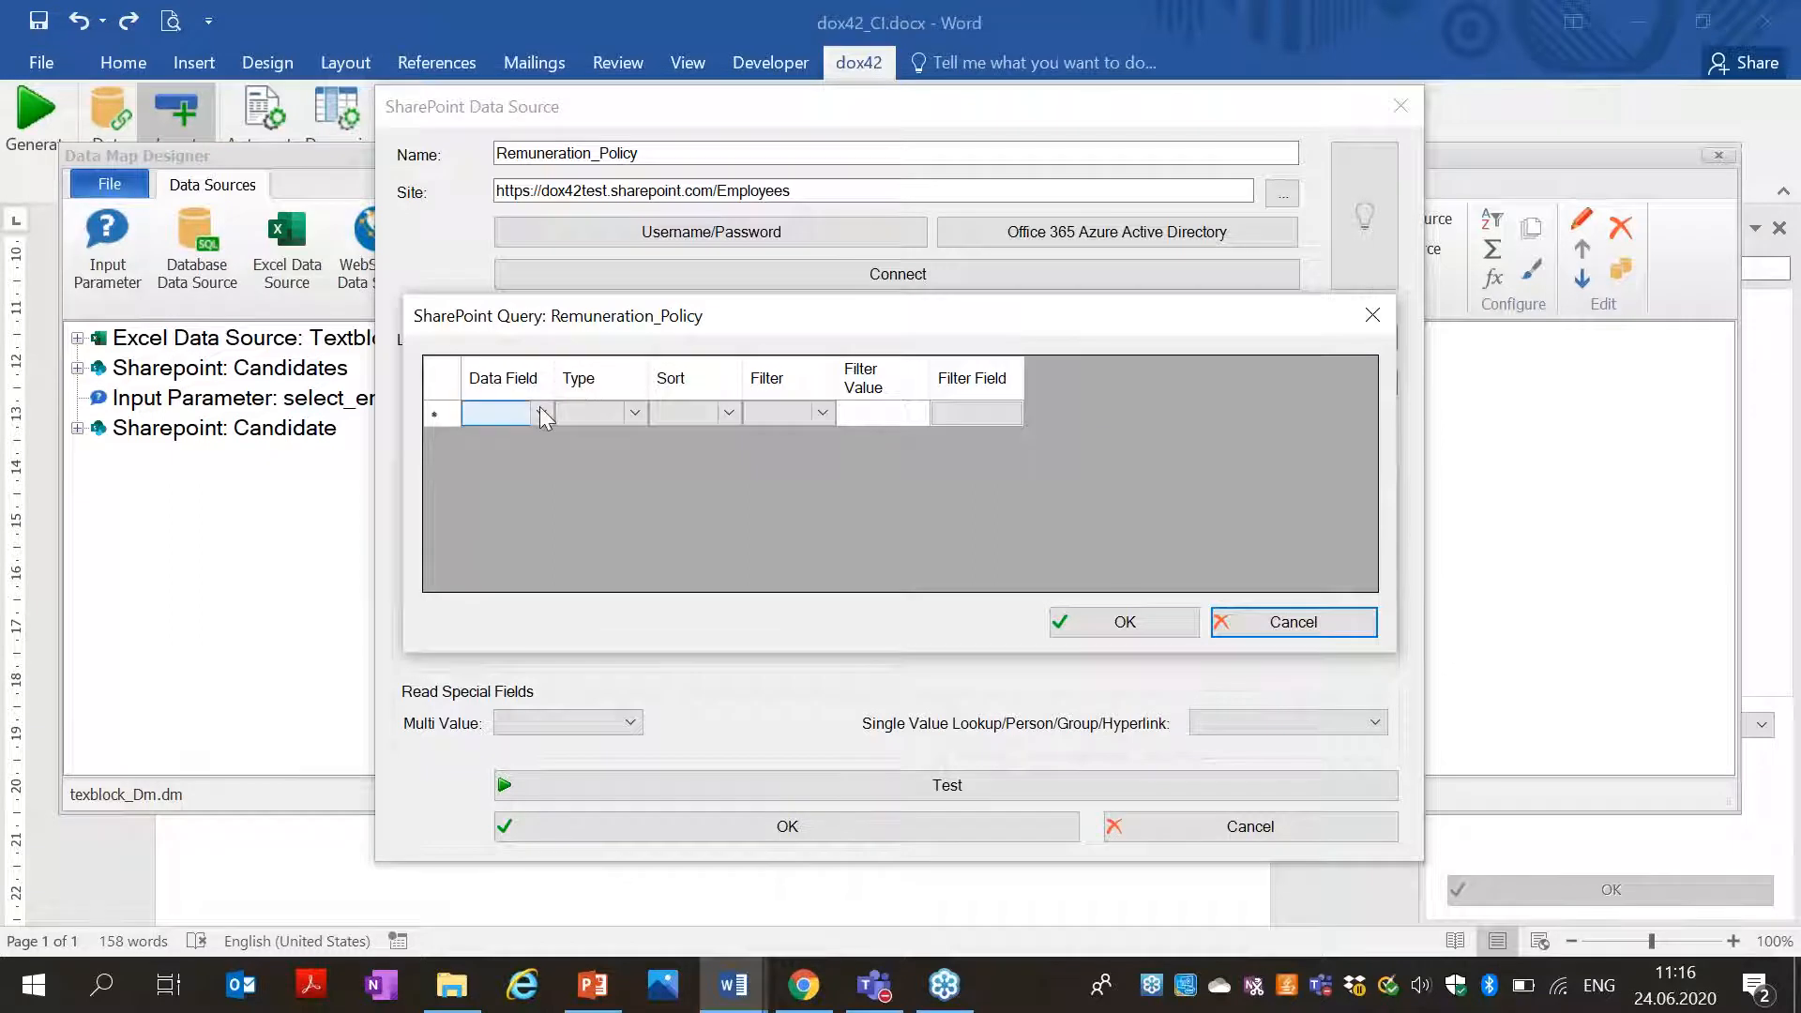
pyautogui.click(541, 414)
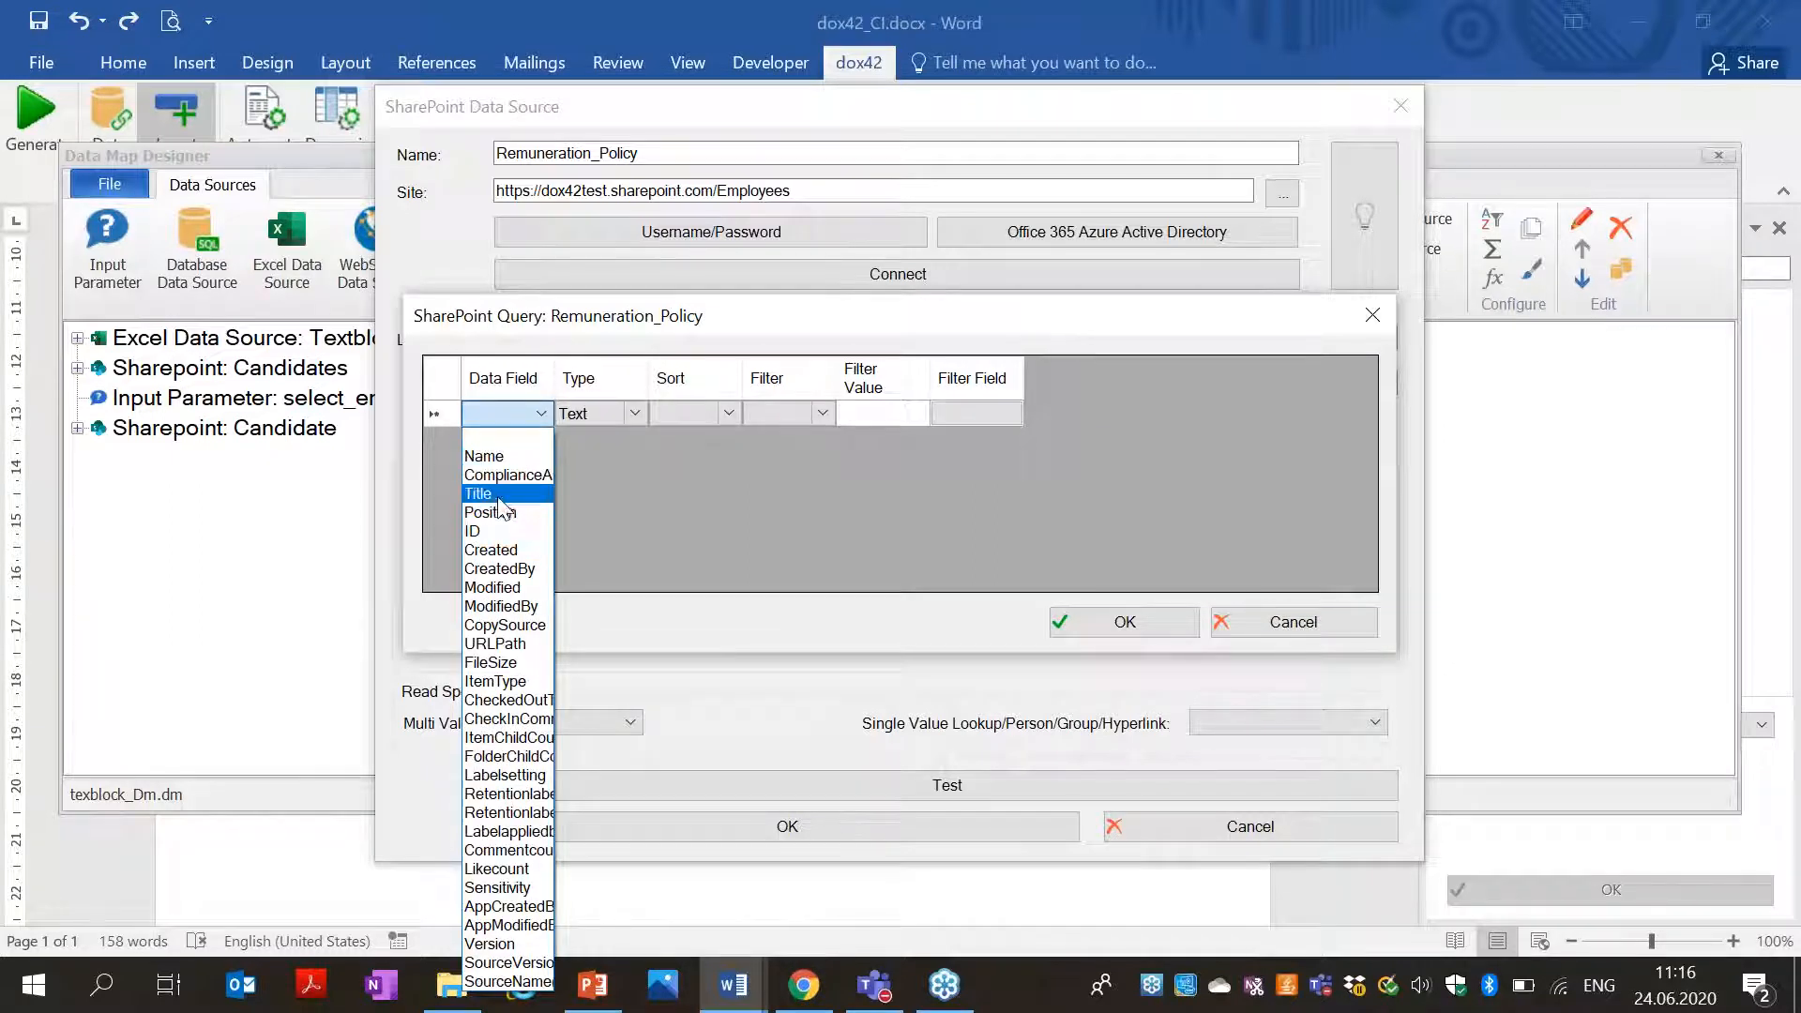
pyautogui.click(500, 515)
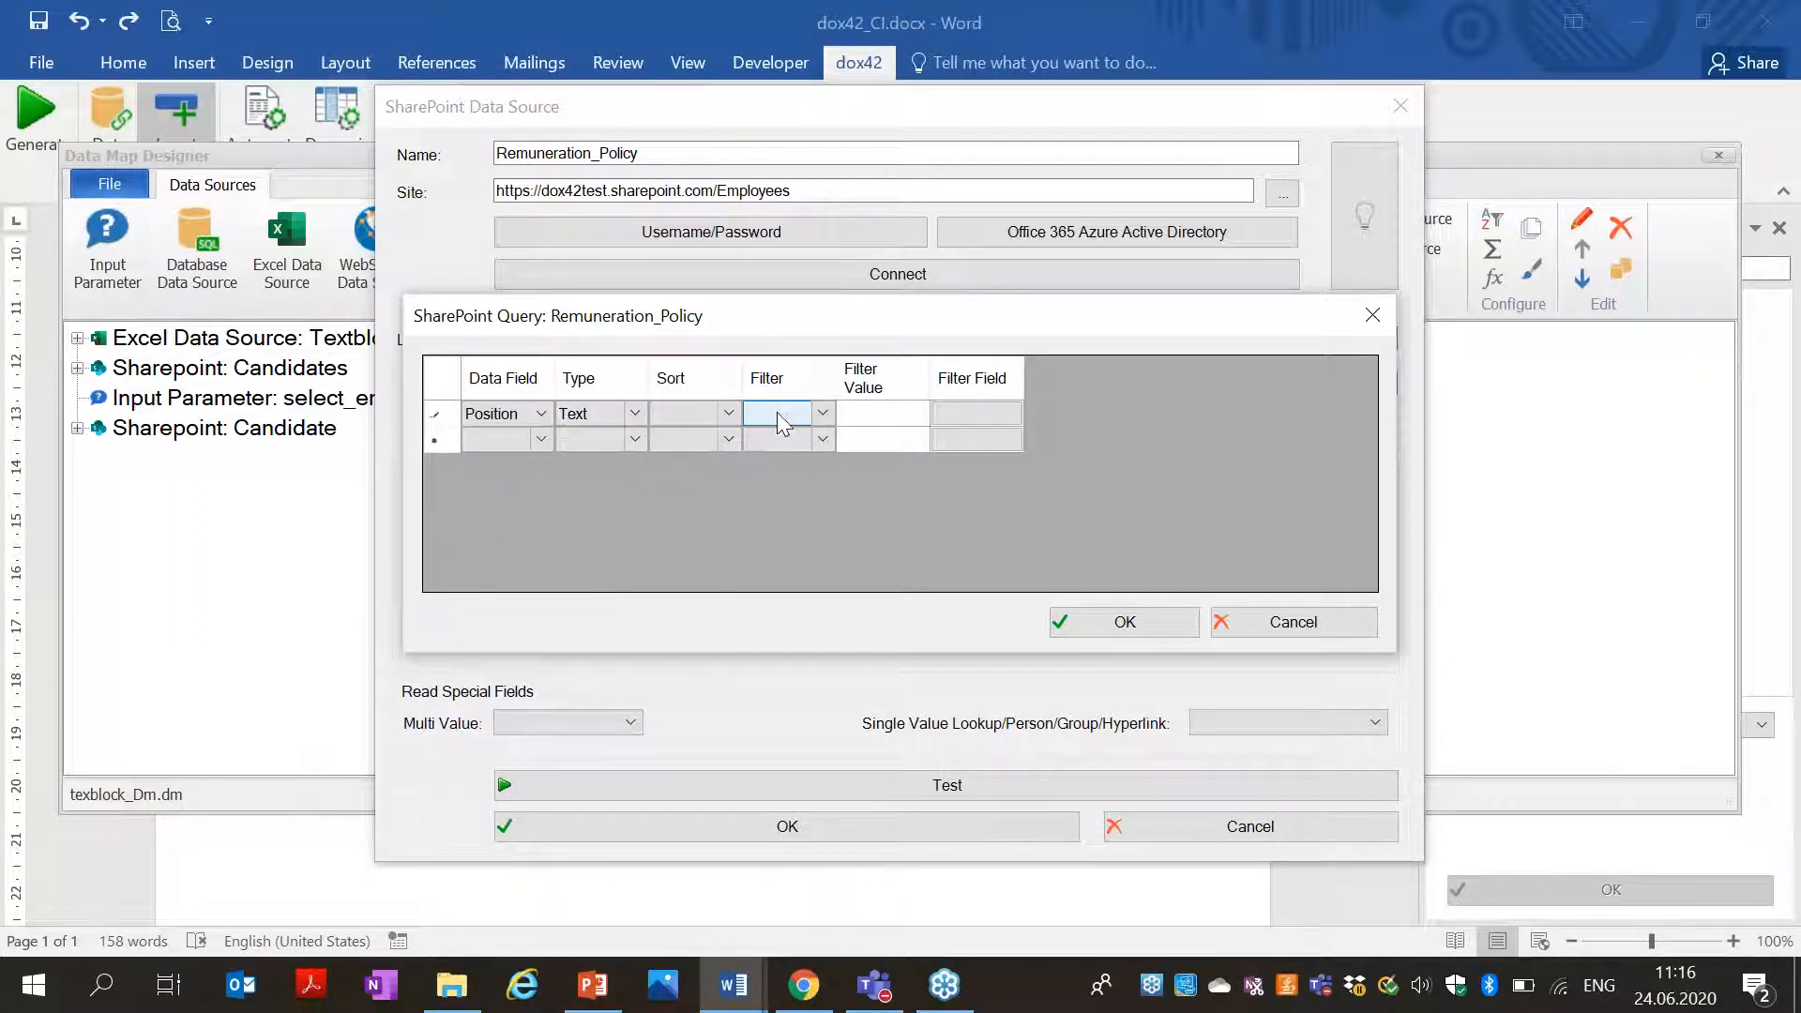
pyautogui.click(776, 417)
pyautogui.click(768, 457)
pyautogui.click(964, 416)
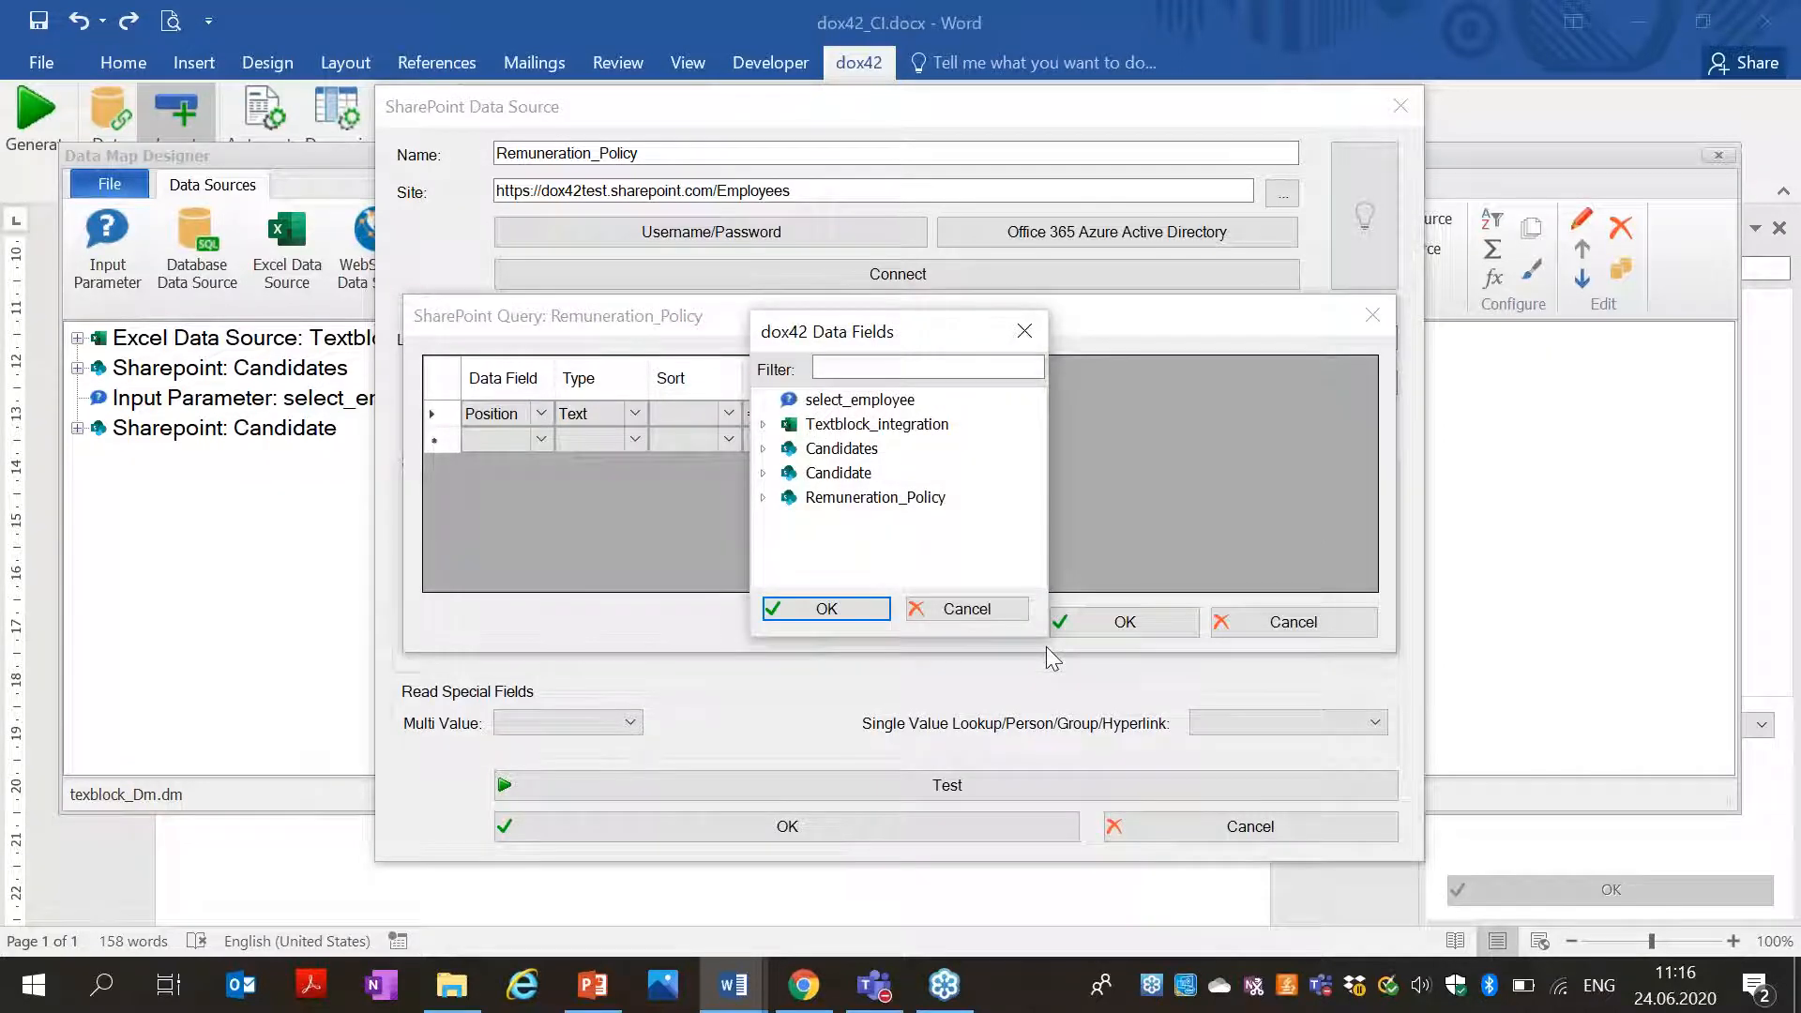
pyautogui.click(764, 473)
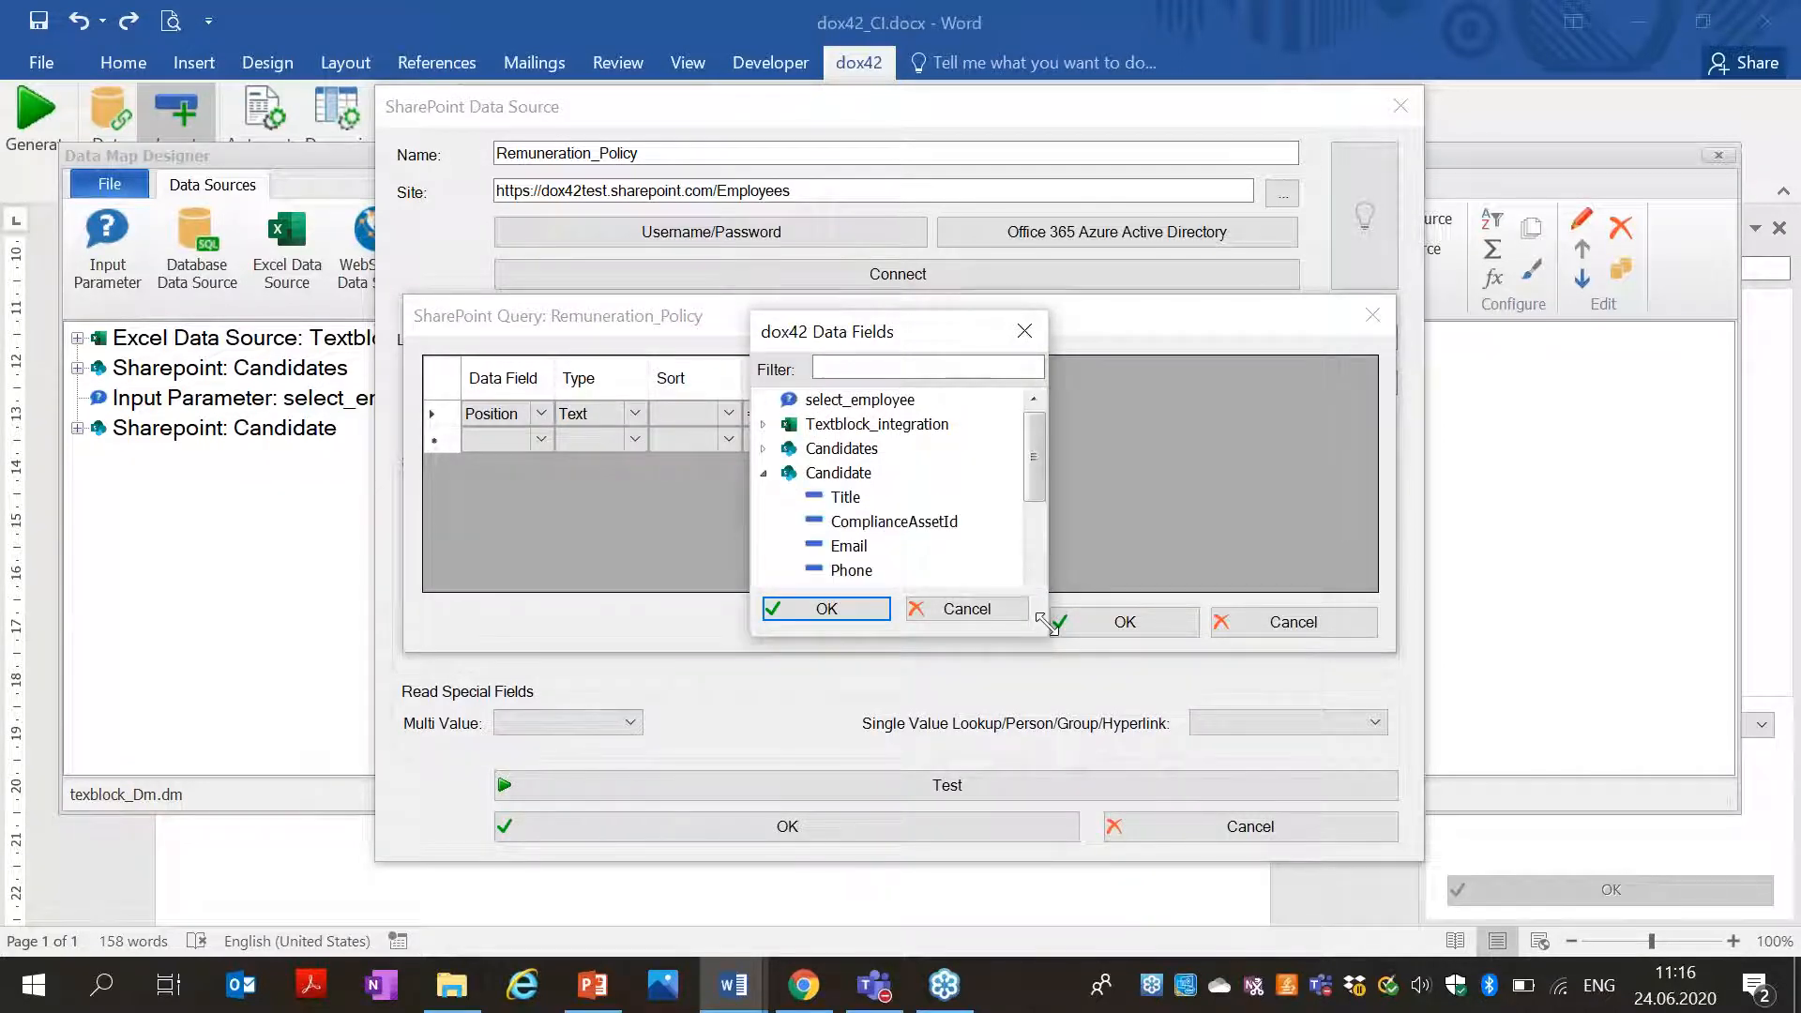
pyautogui.moveTo(1030, 472); pyautogui.dragTo(1030, 496)
pyautogui.click(854, 521)
pyautogui.click(825, 609)
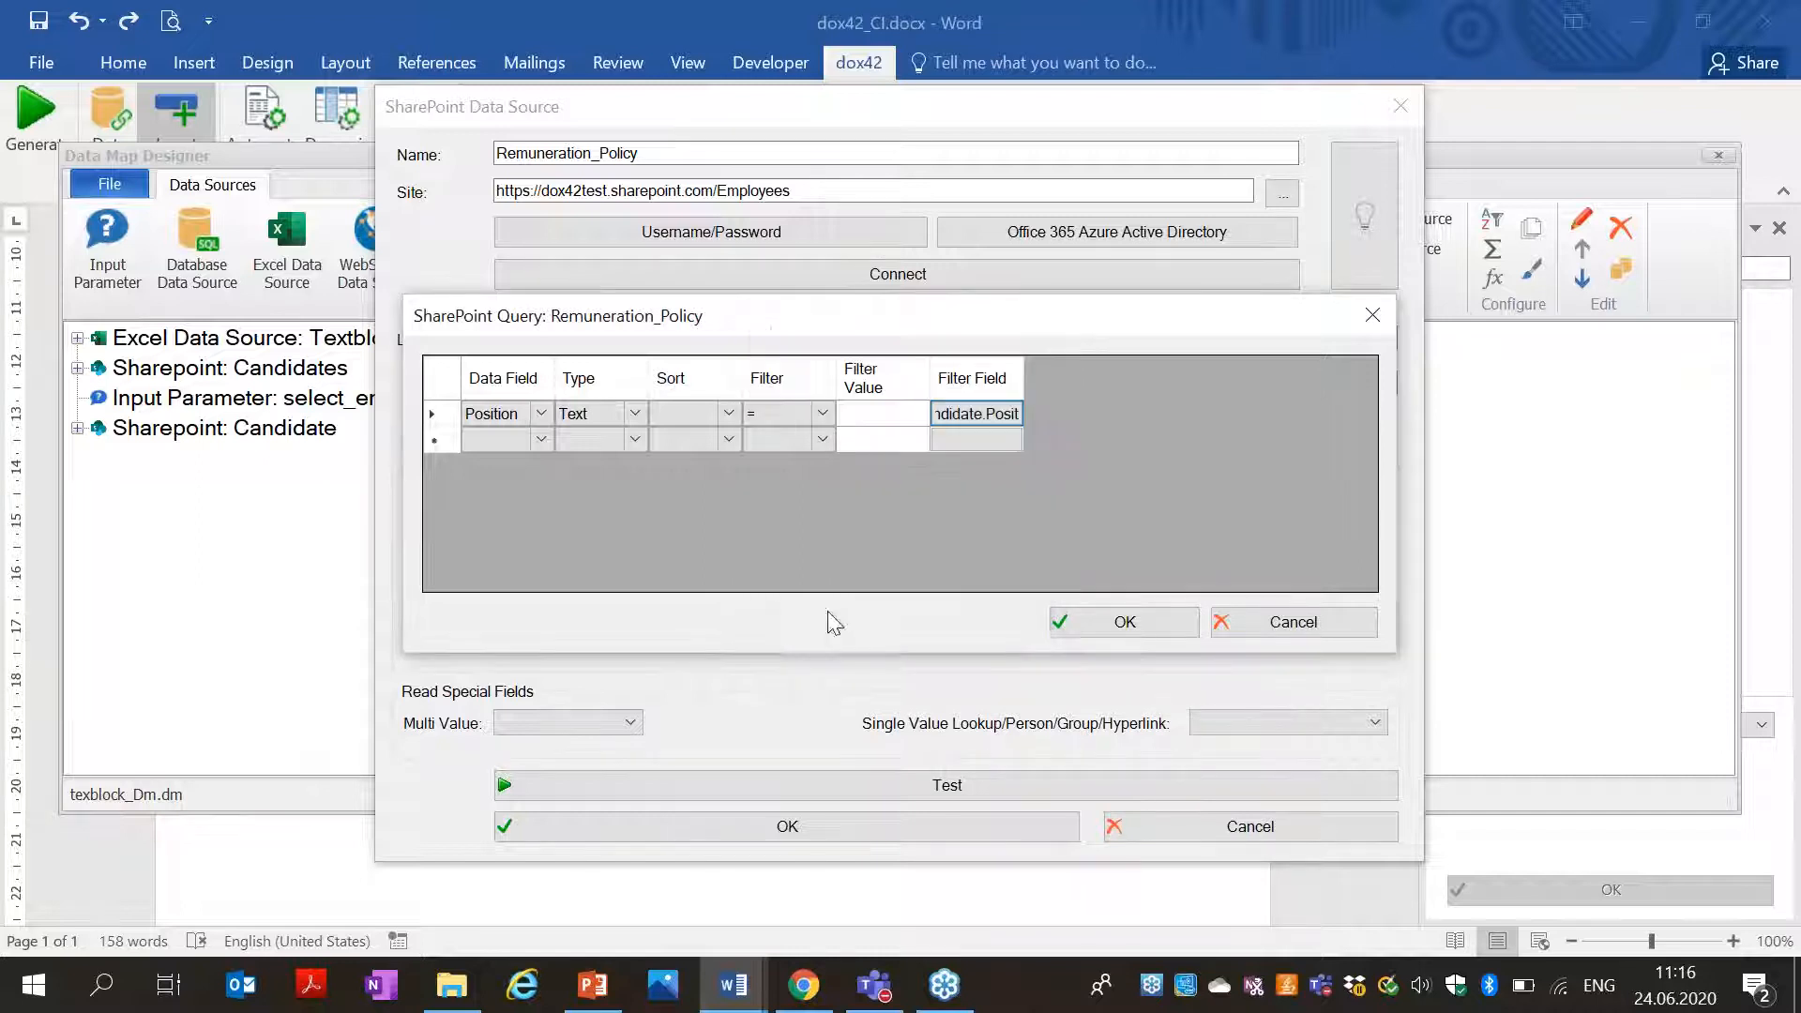
pyautogui.click(1063, 622)
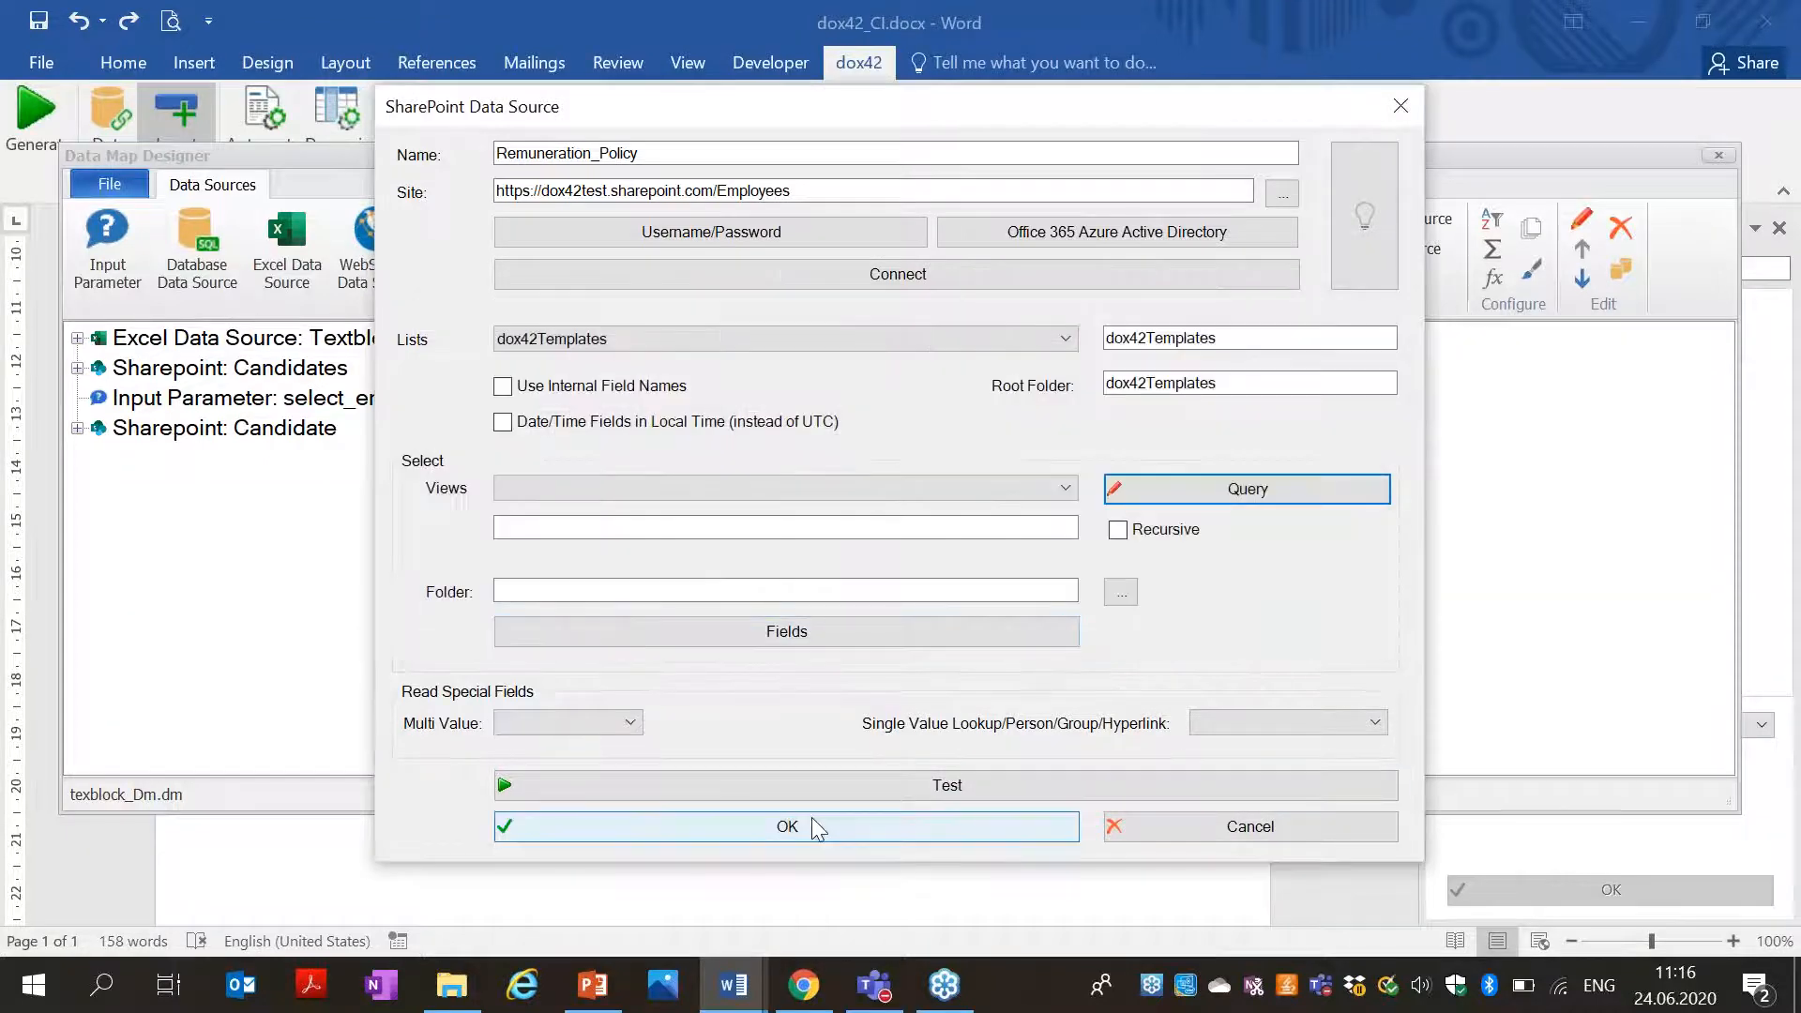
pyautogui.click(814, 826)
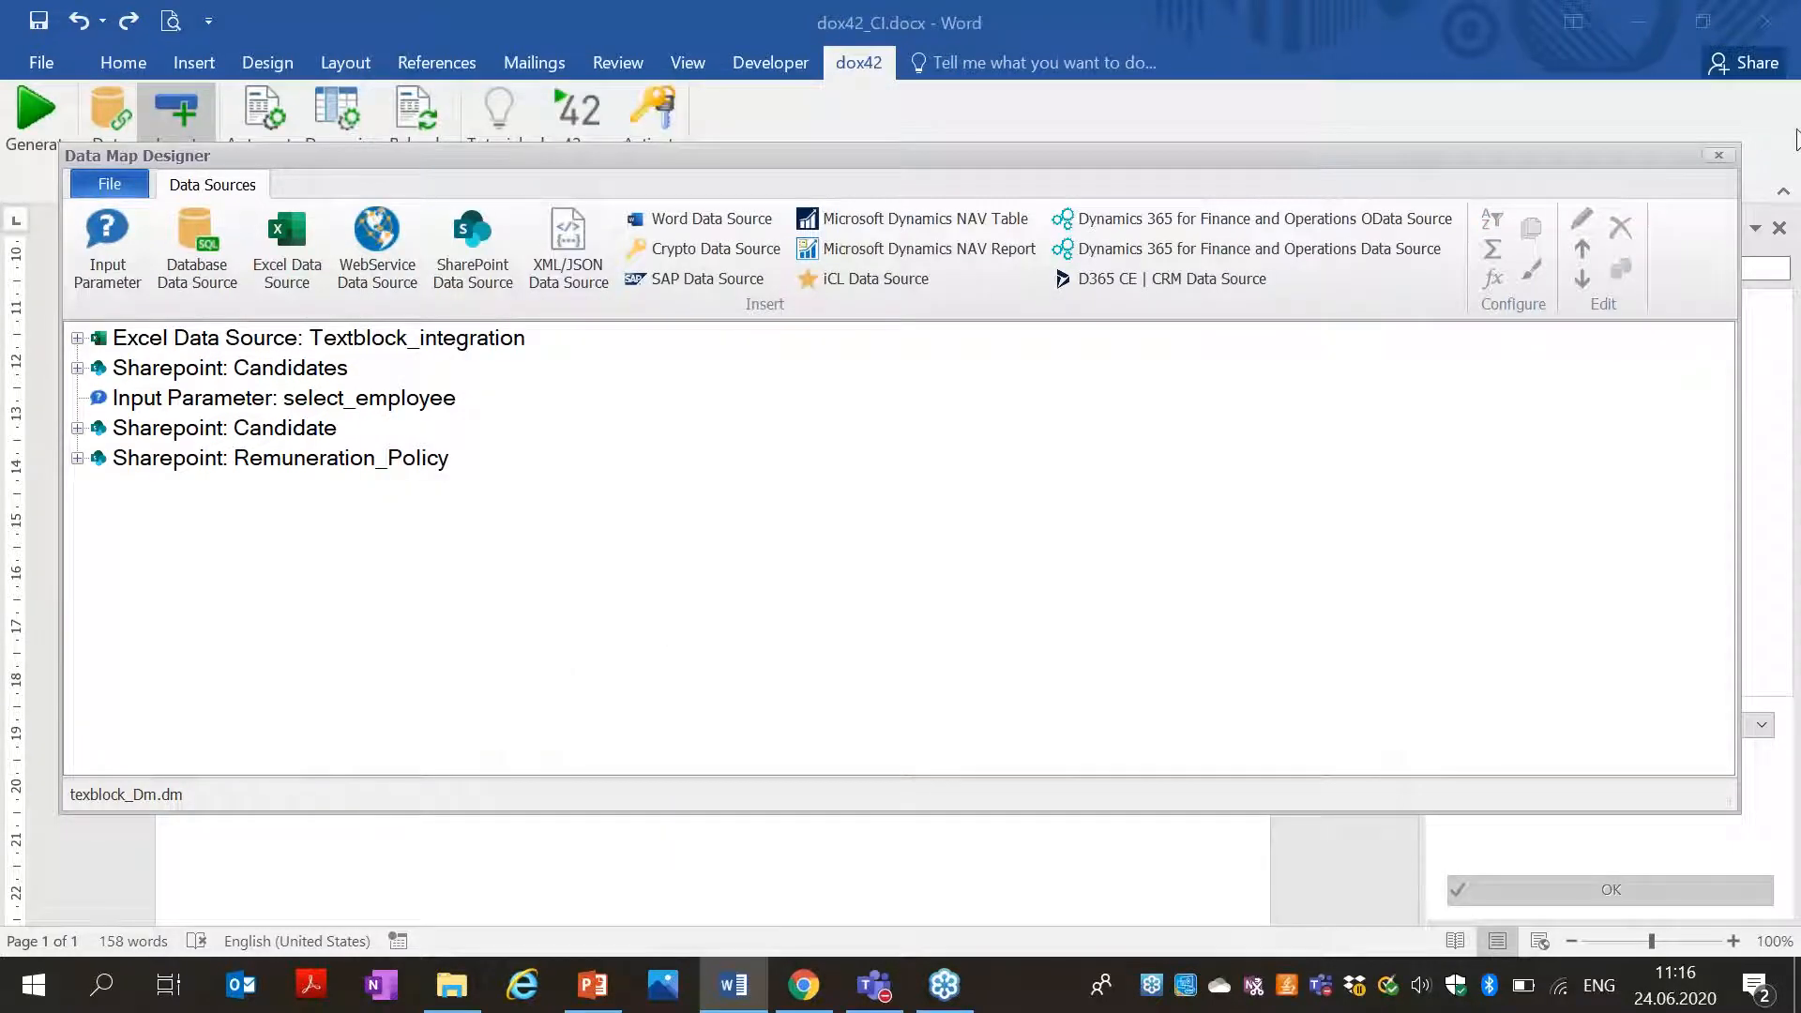
# Close the Data Map Designer, add an empty line at the template's end, and select Remuneration_Policy.
pyautogui.click(1720, 162)
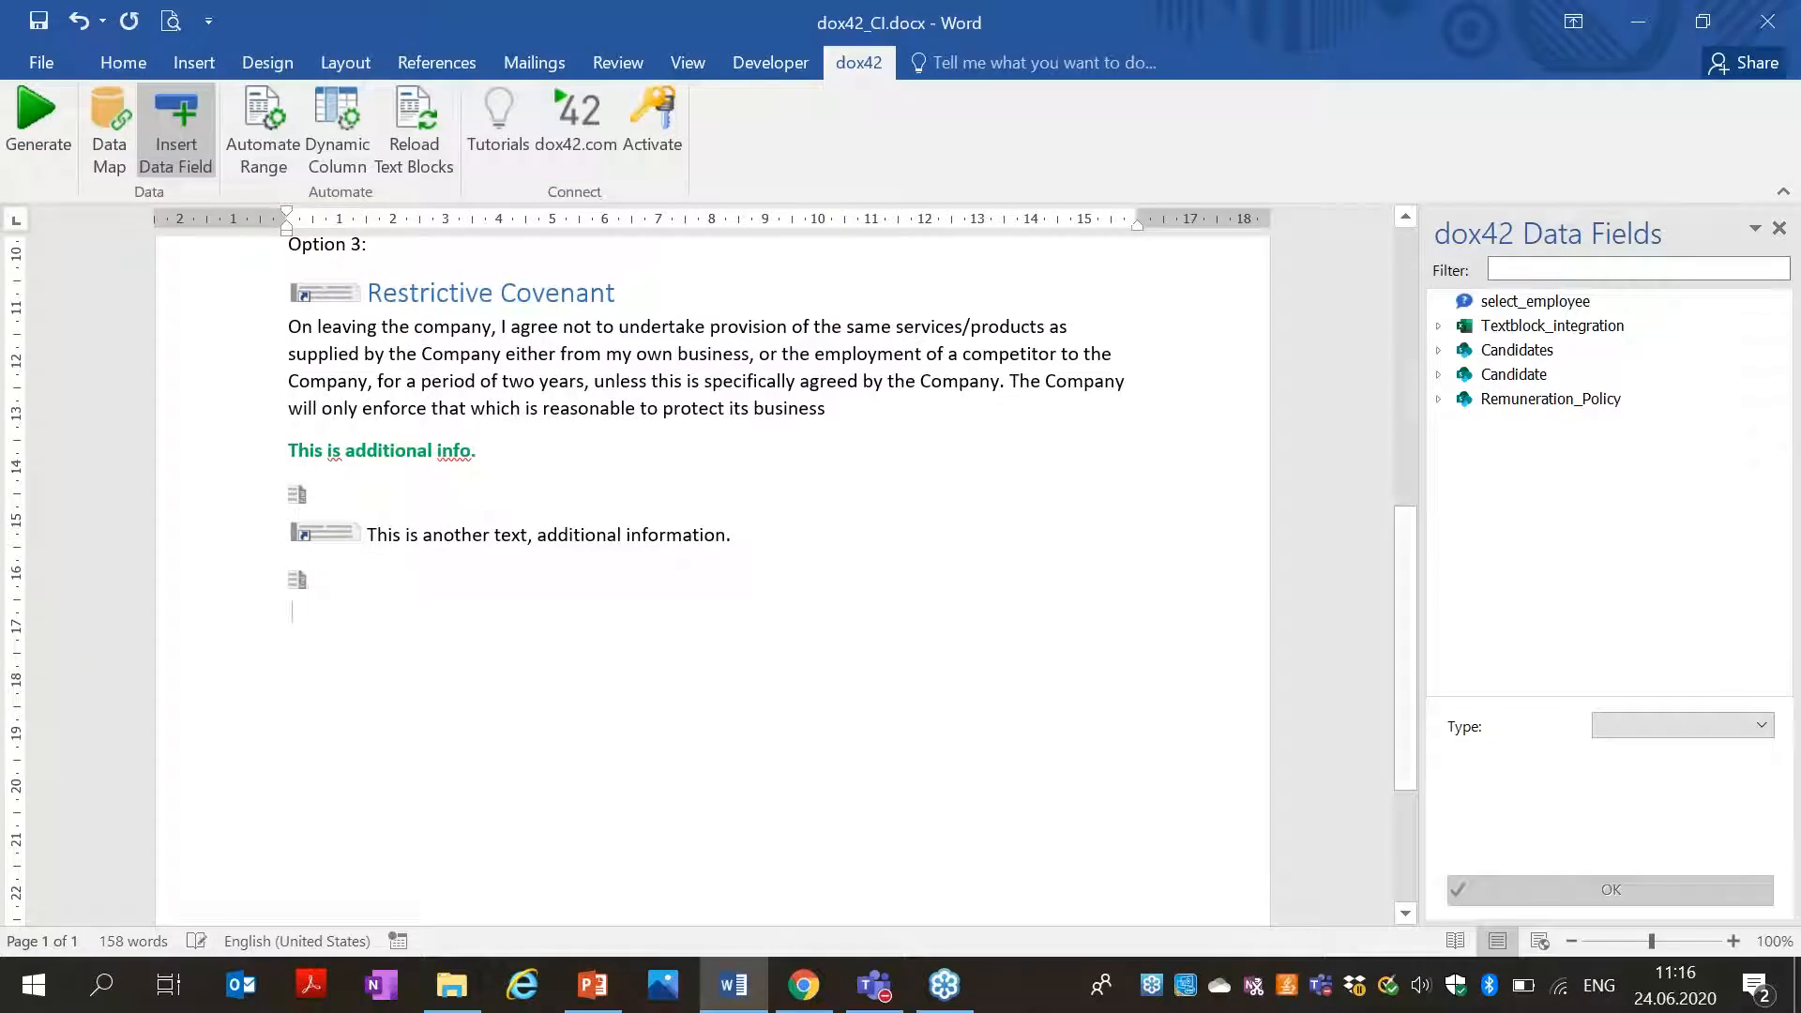
pyautogui.press('Return')
pyautogui.click(1441, 401)
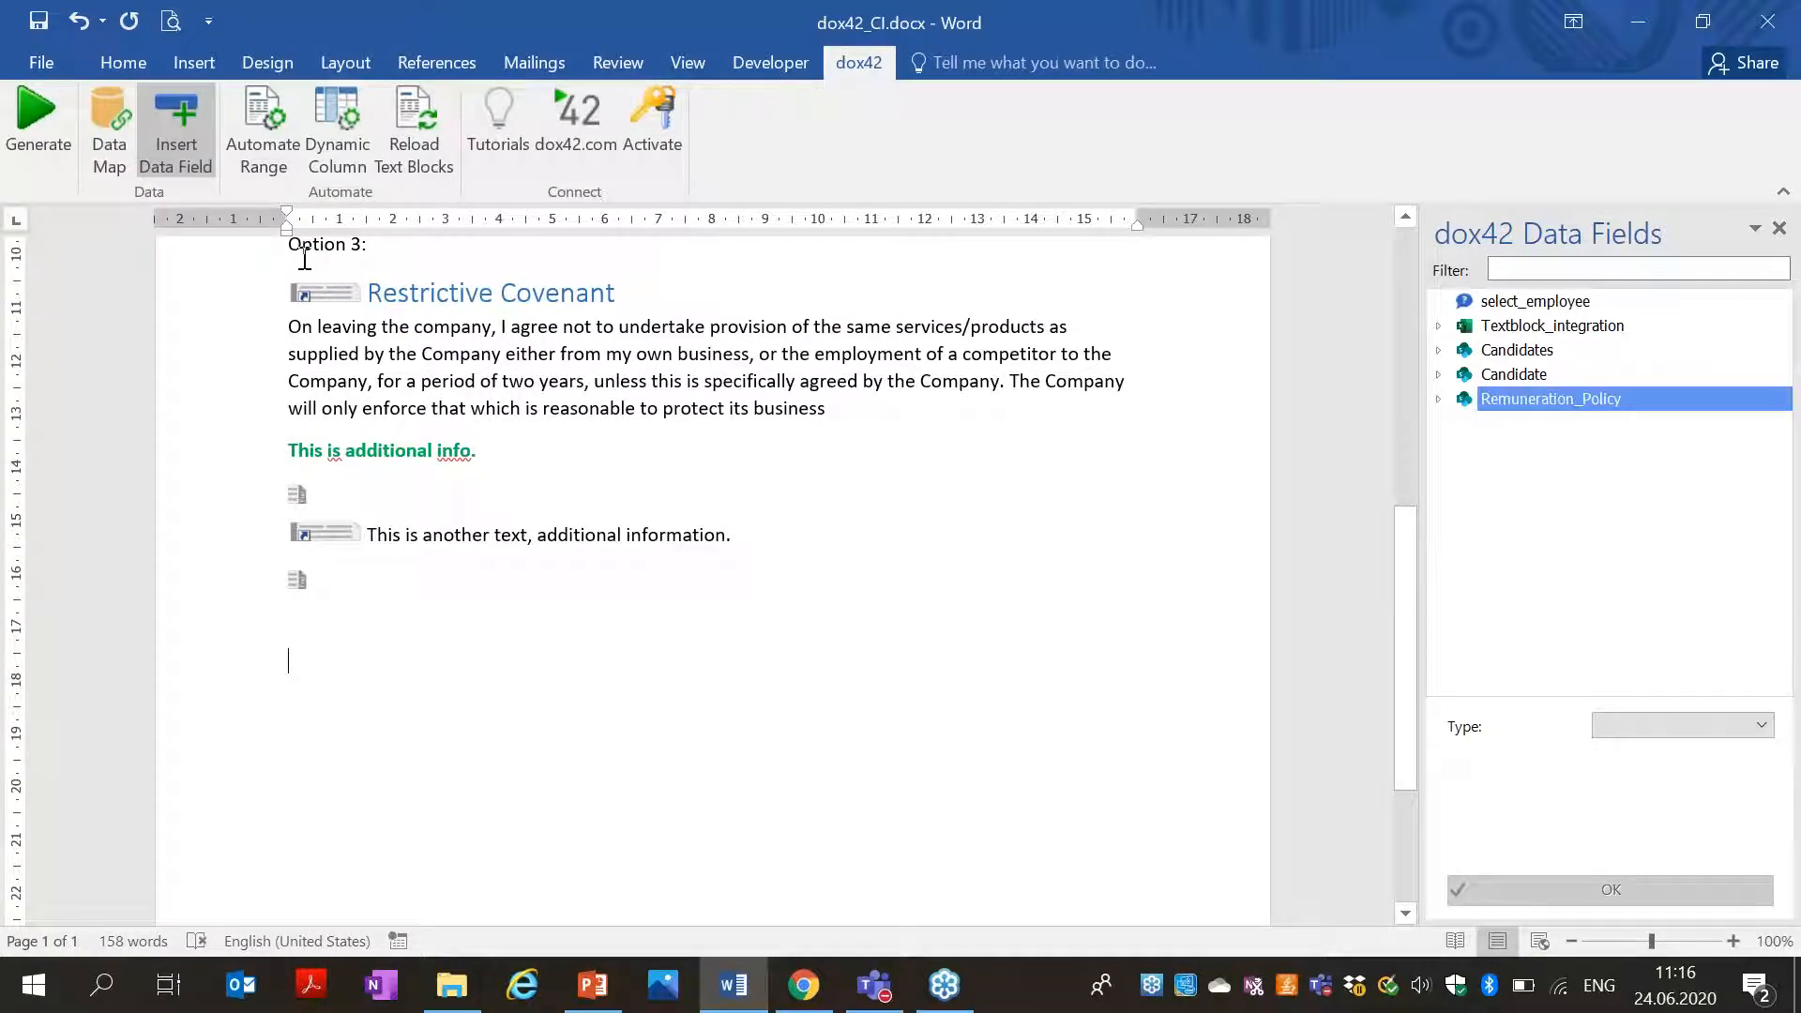
pyautogui.click(1440, 400)
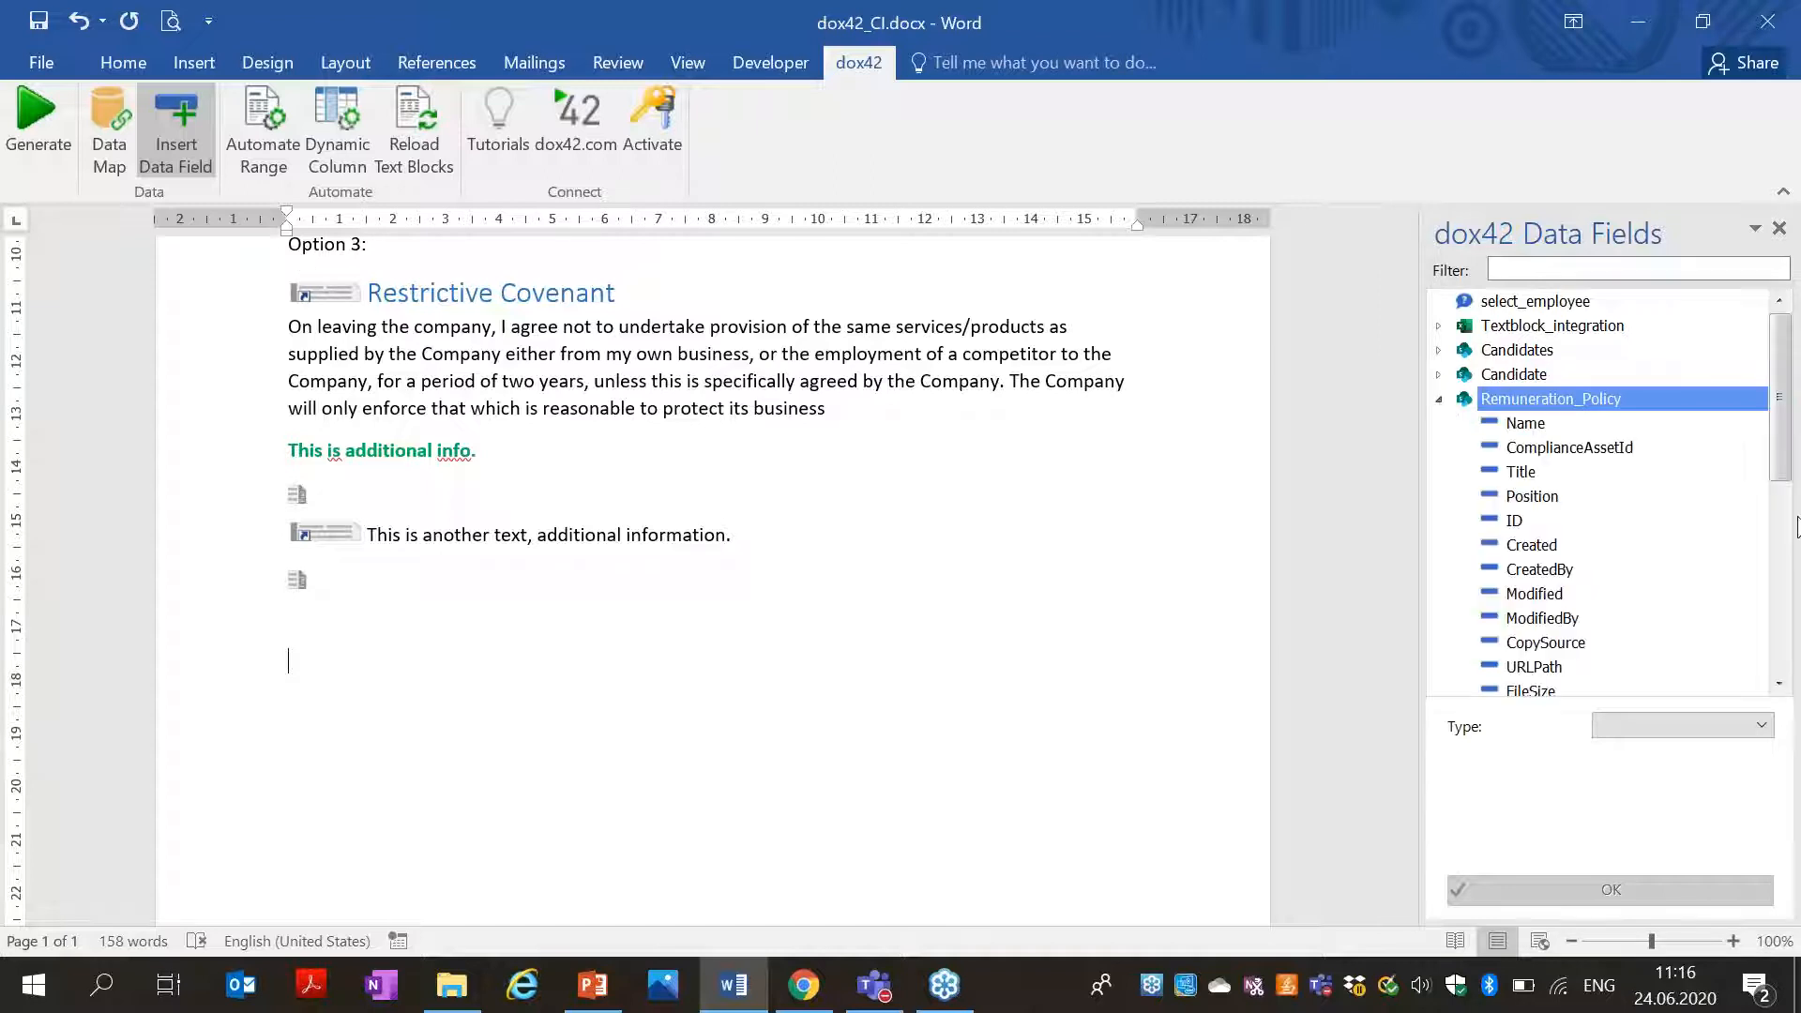
pyautogui.click(111, 141)
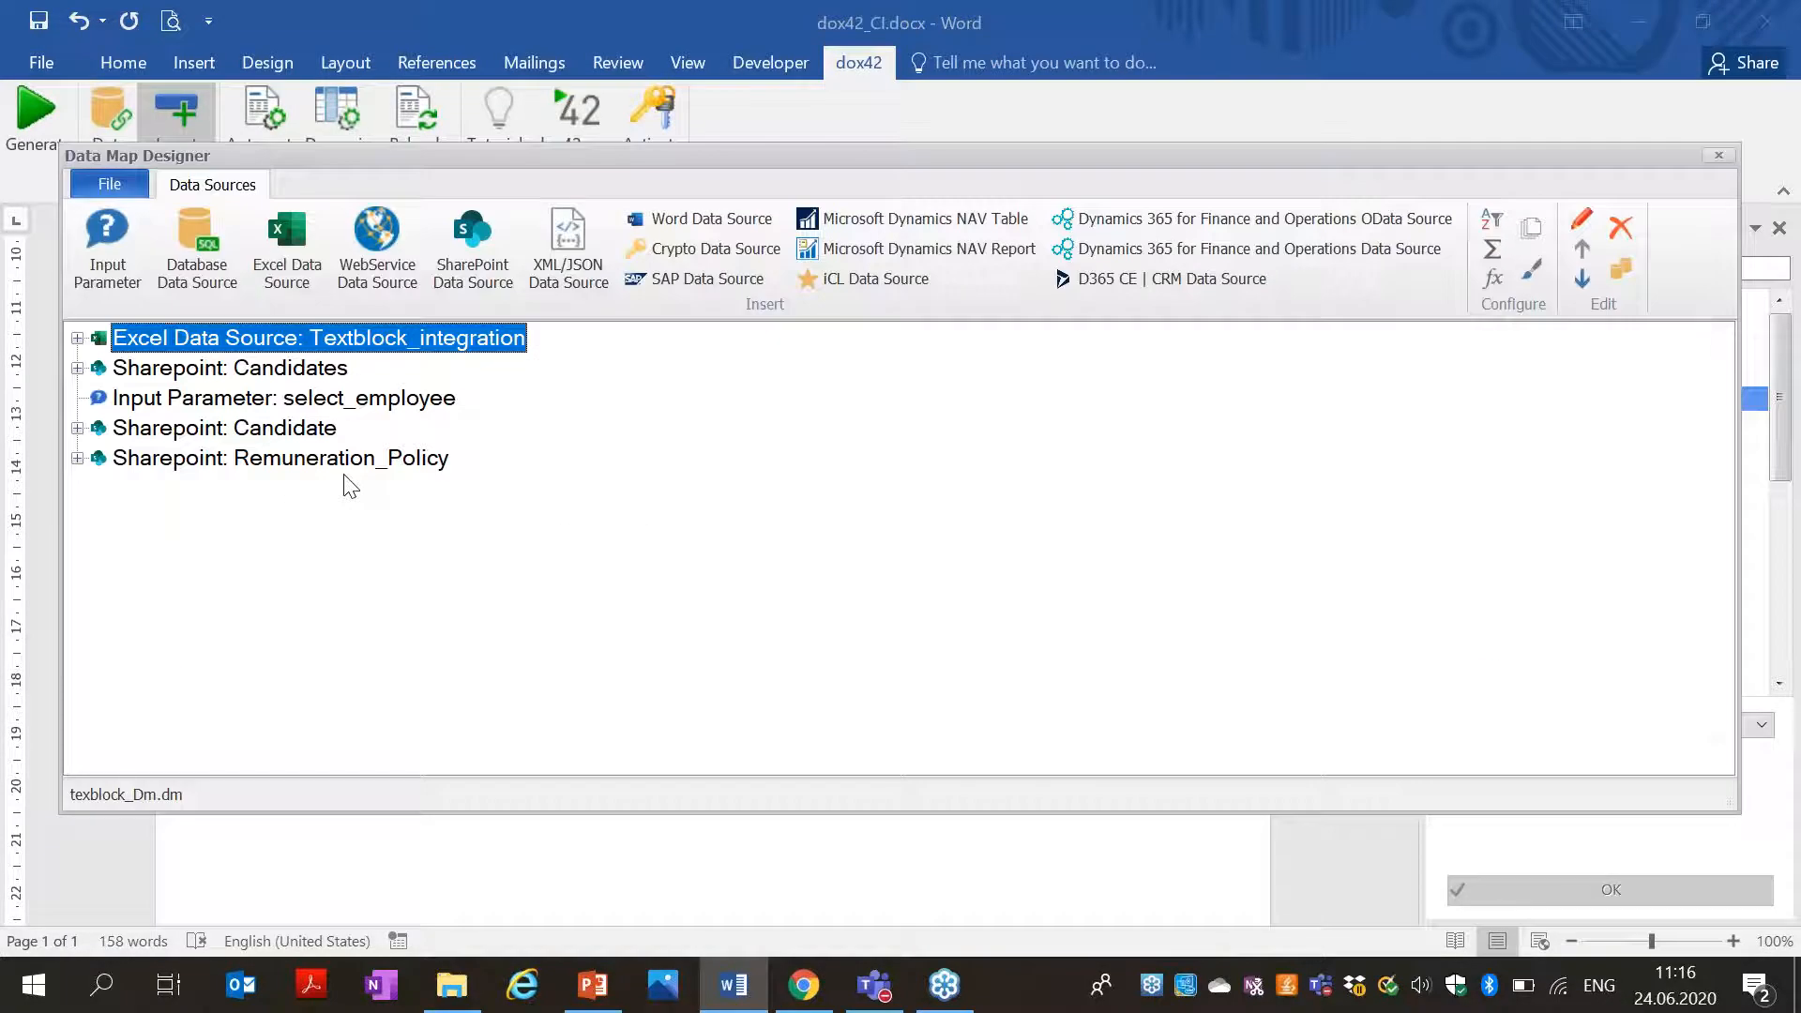
pyautogui.doubleClick(335, 459)
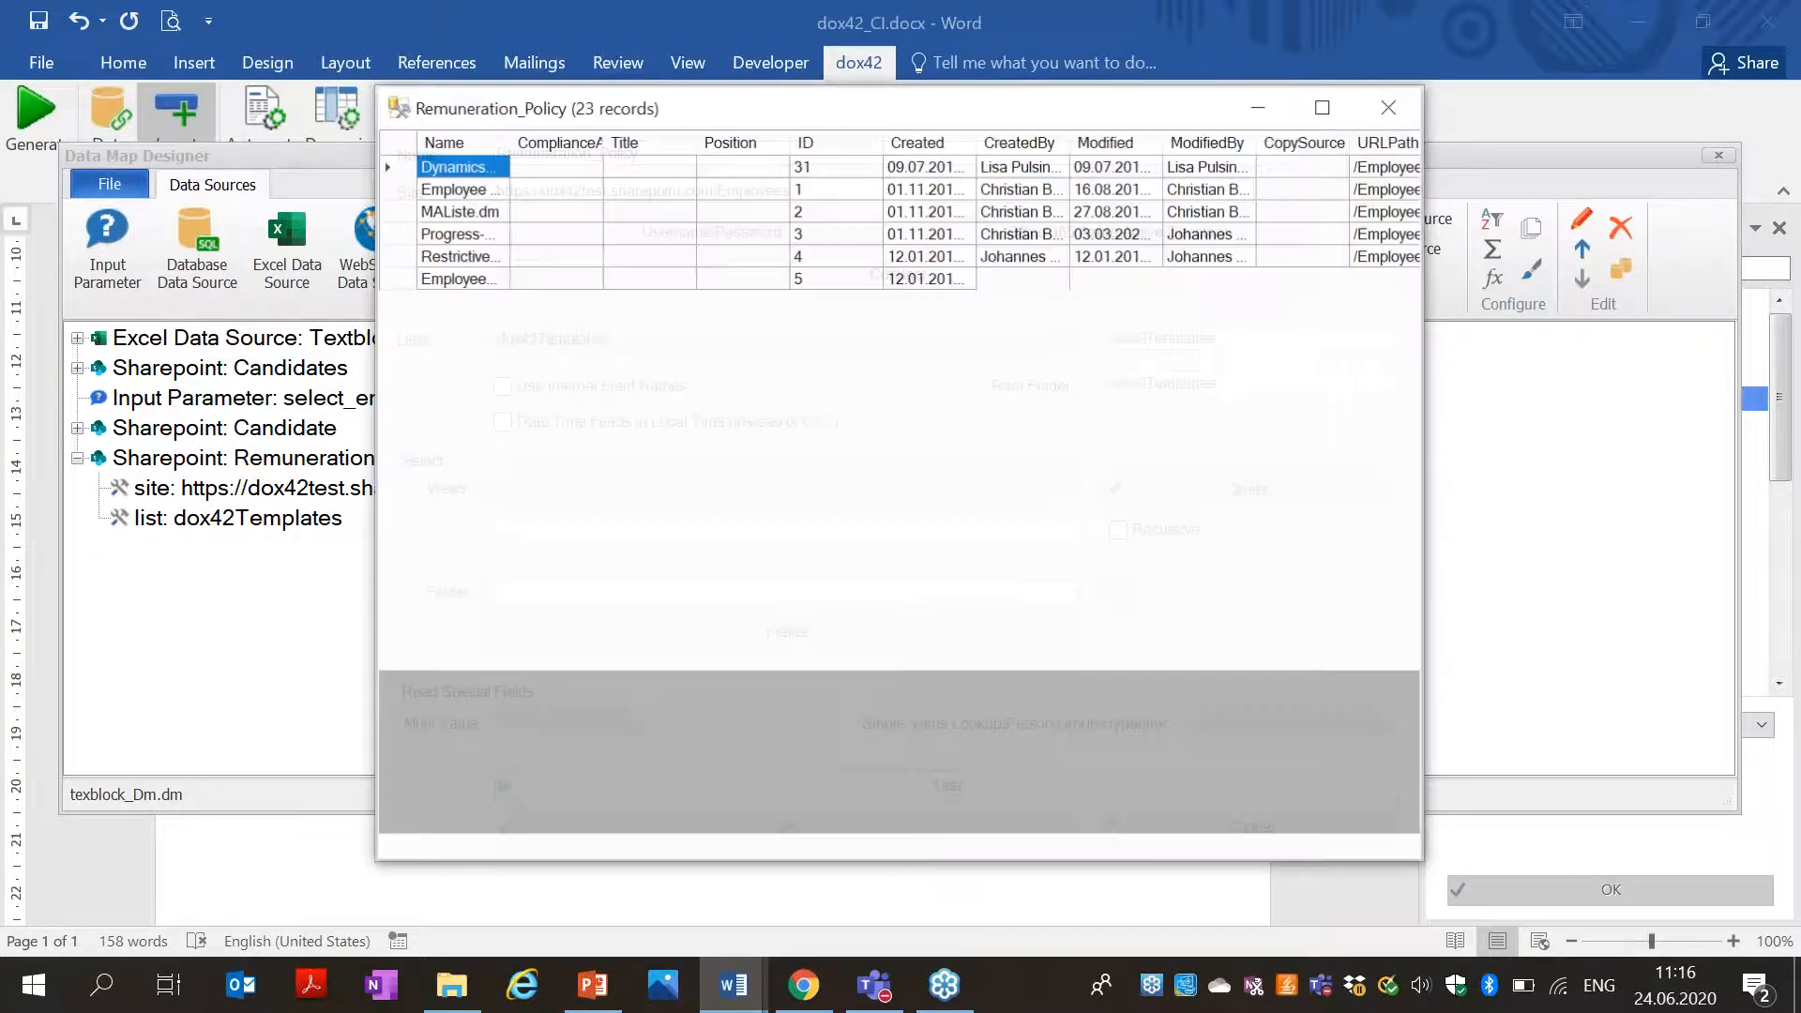
pyautogui.moveTo(677, 847); pyautogui.dragTo(957, 747)
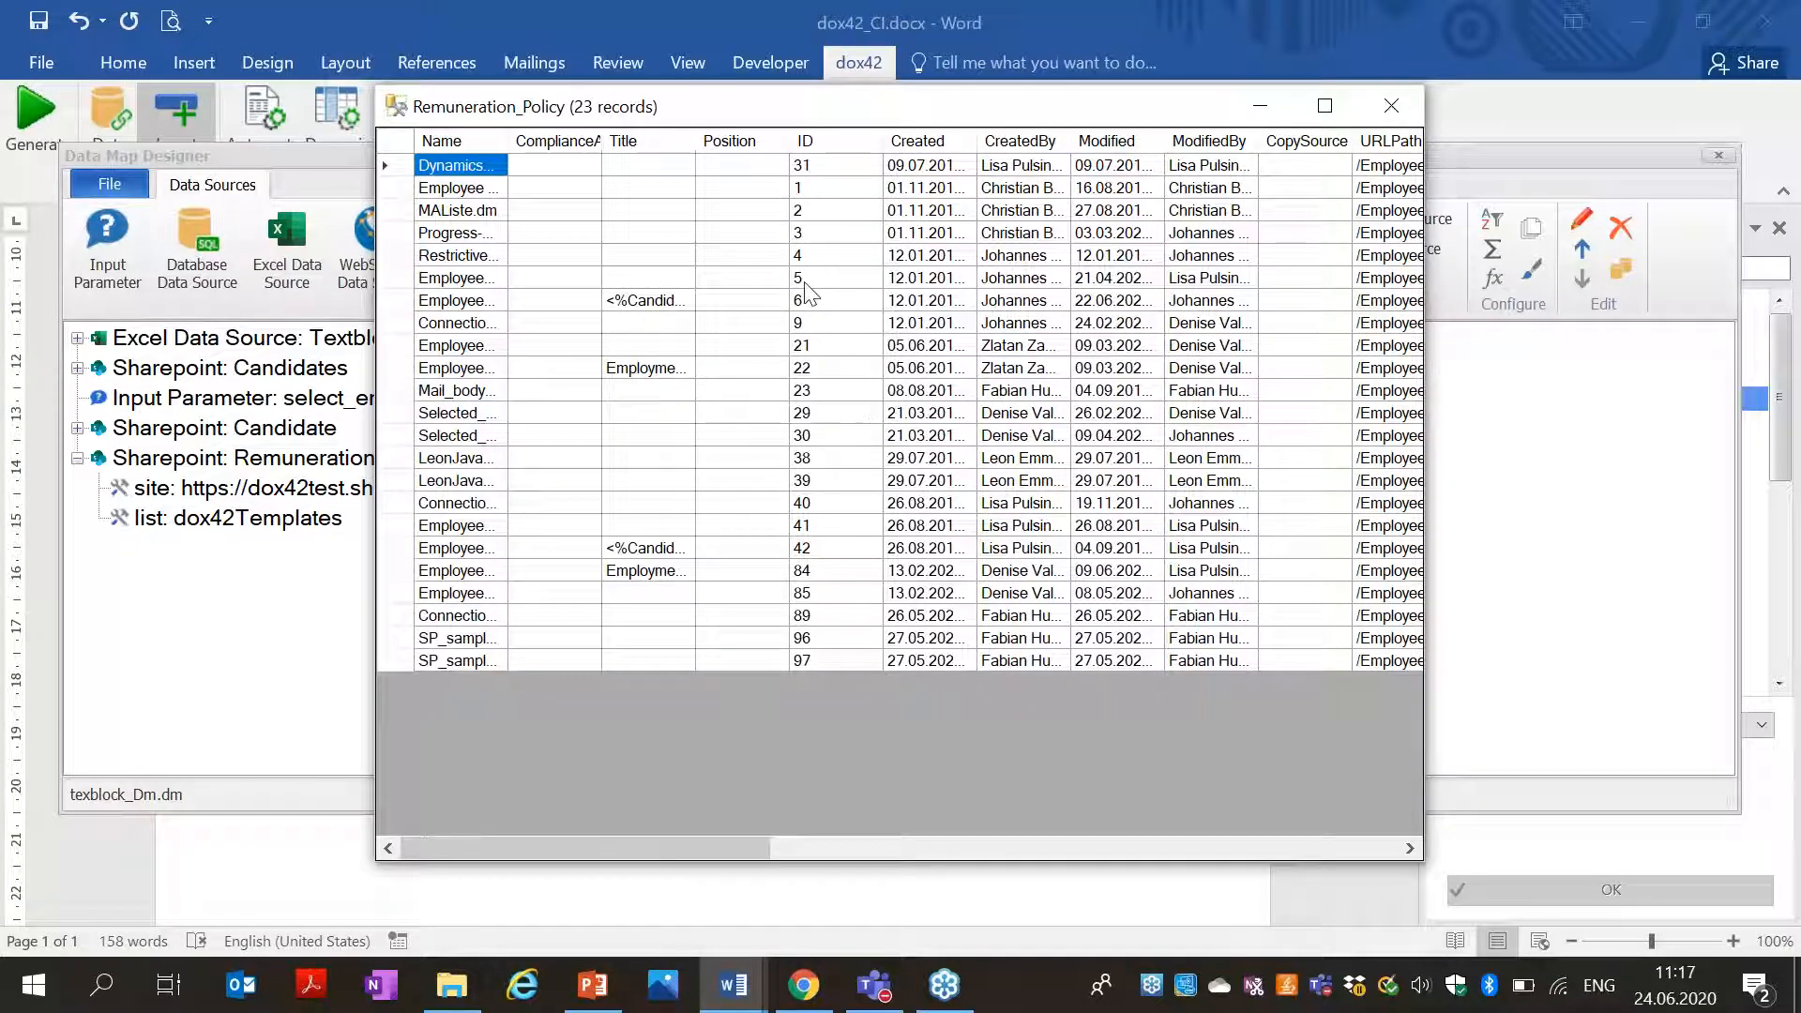
pyautogui.moveTo(574, 835); pyautogui.dragTo(383, 771)
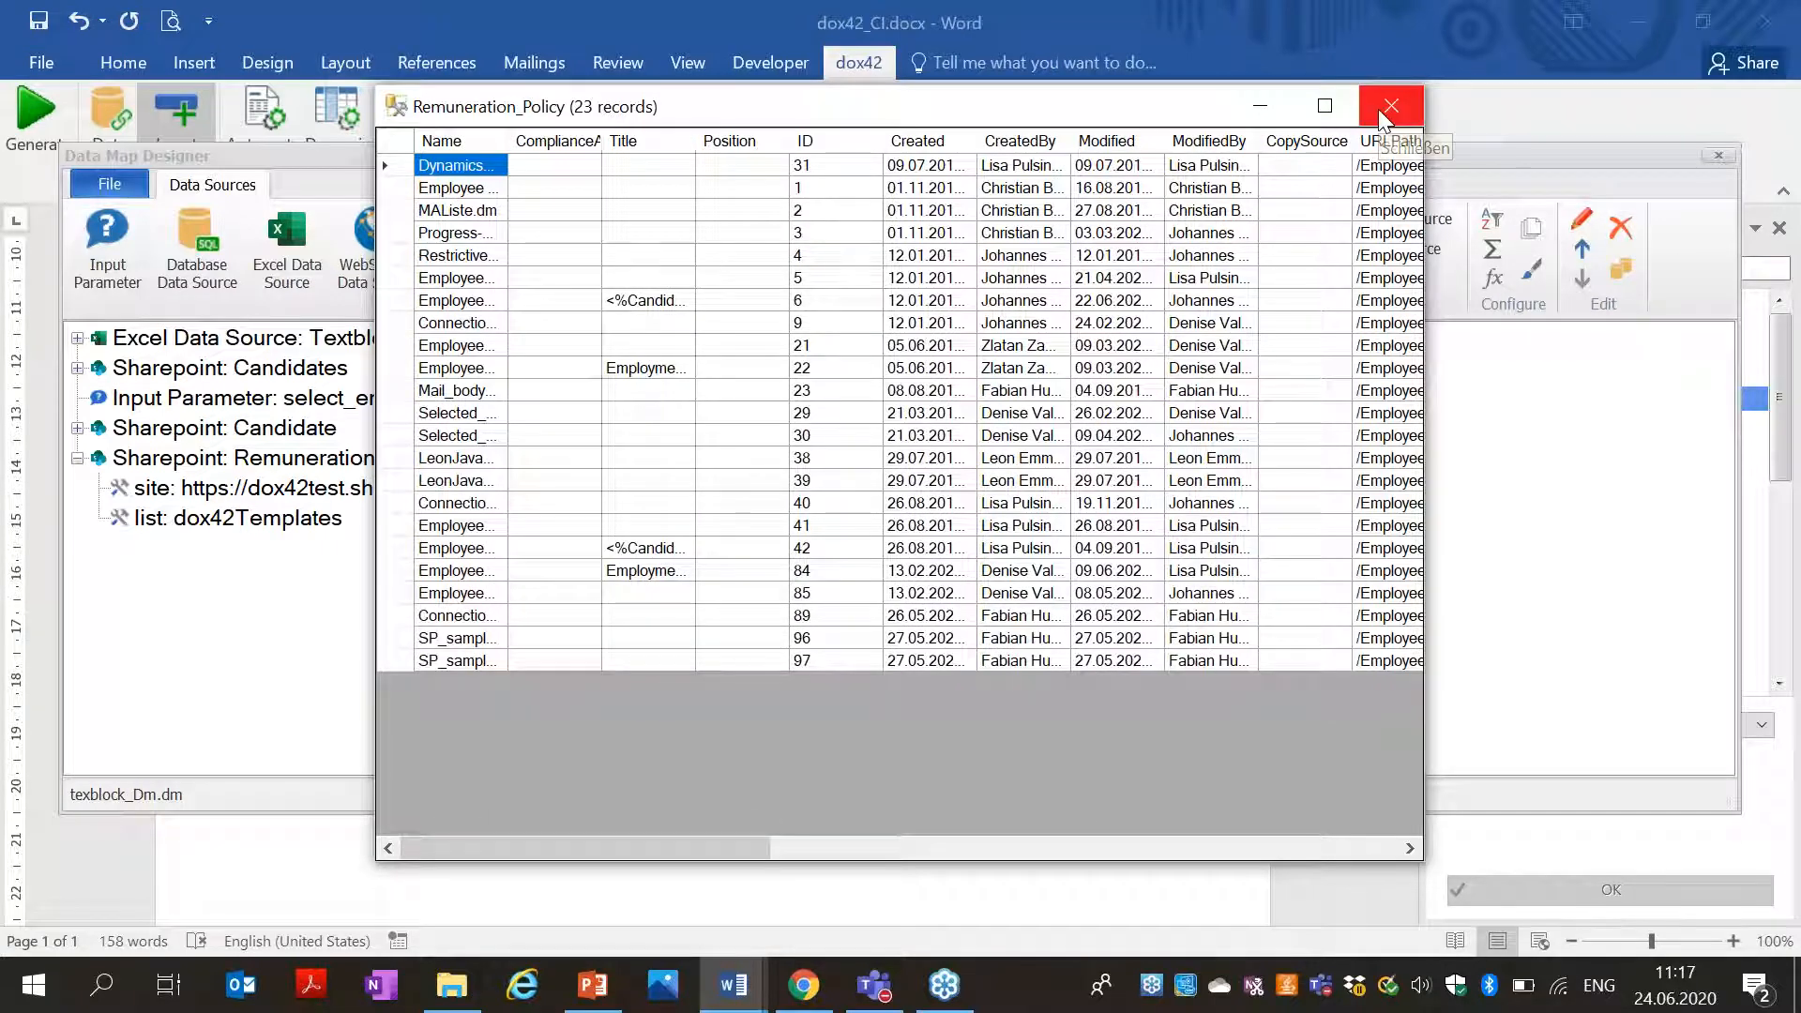
pyautogui.click(1384, 111)
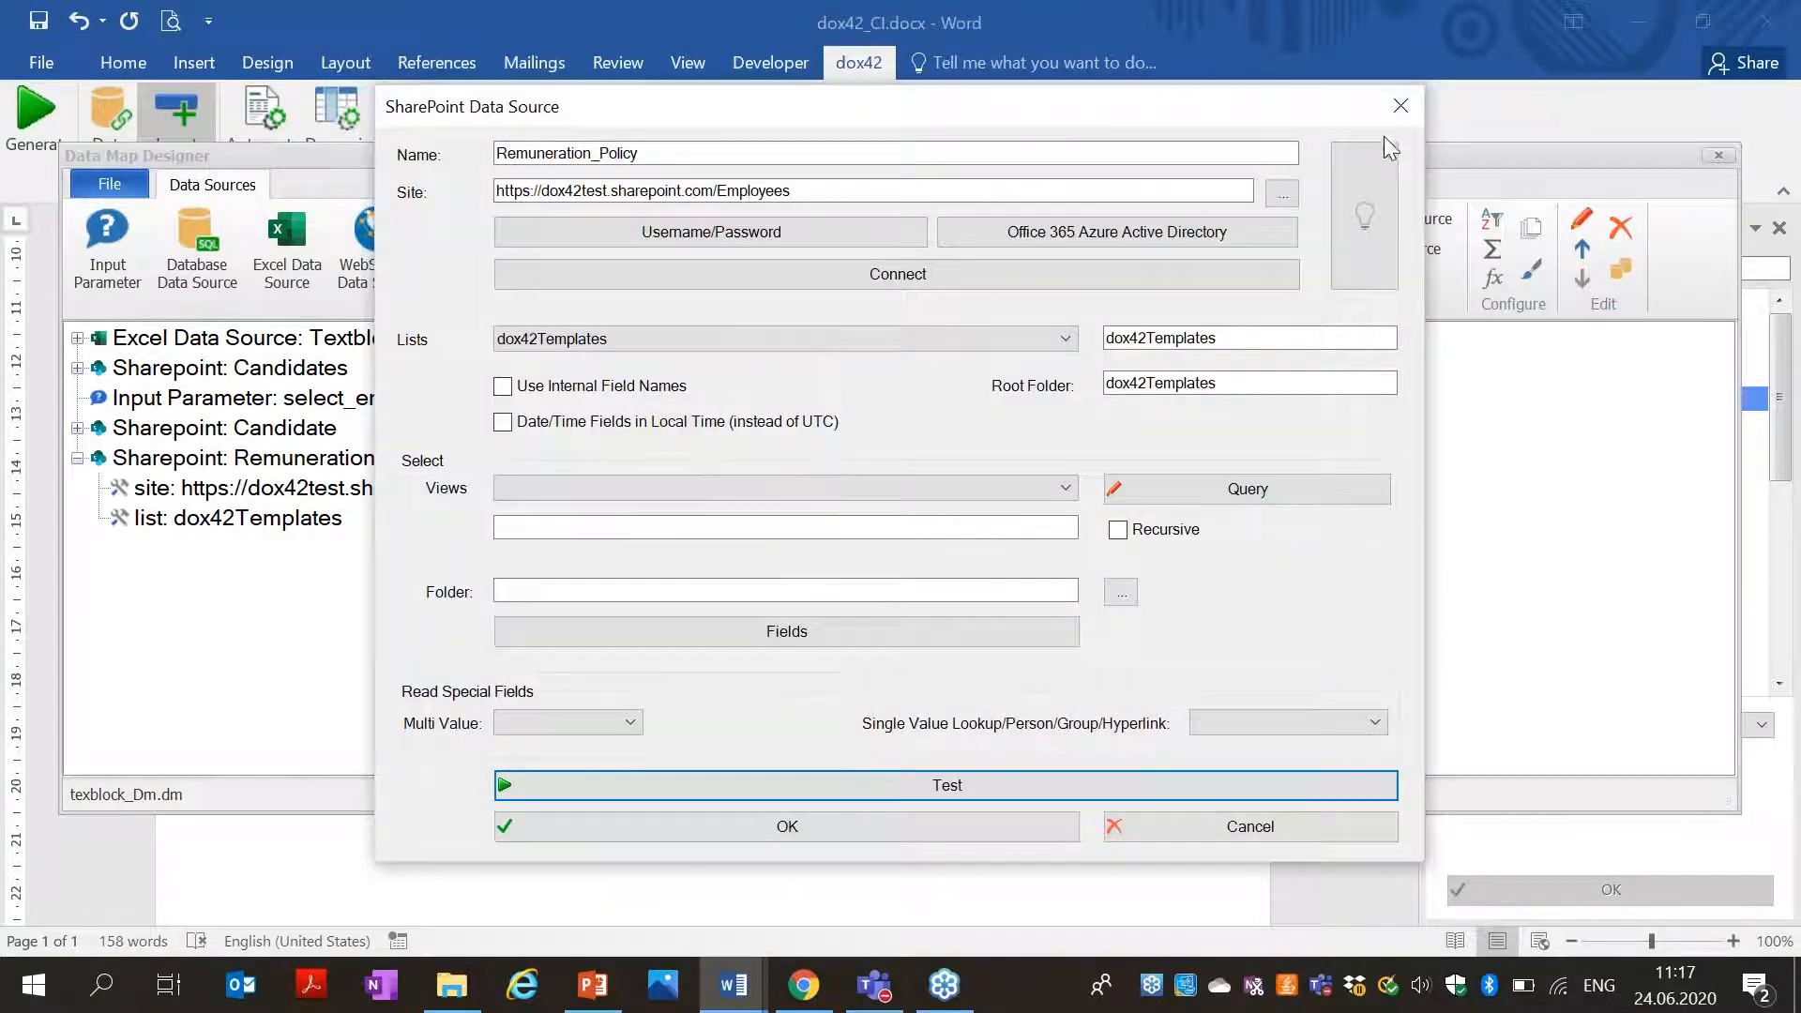
pyautogui.click(1393, 122)
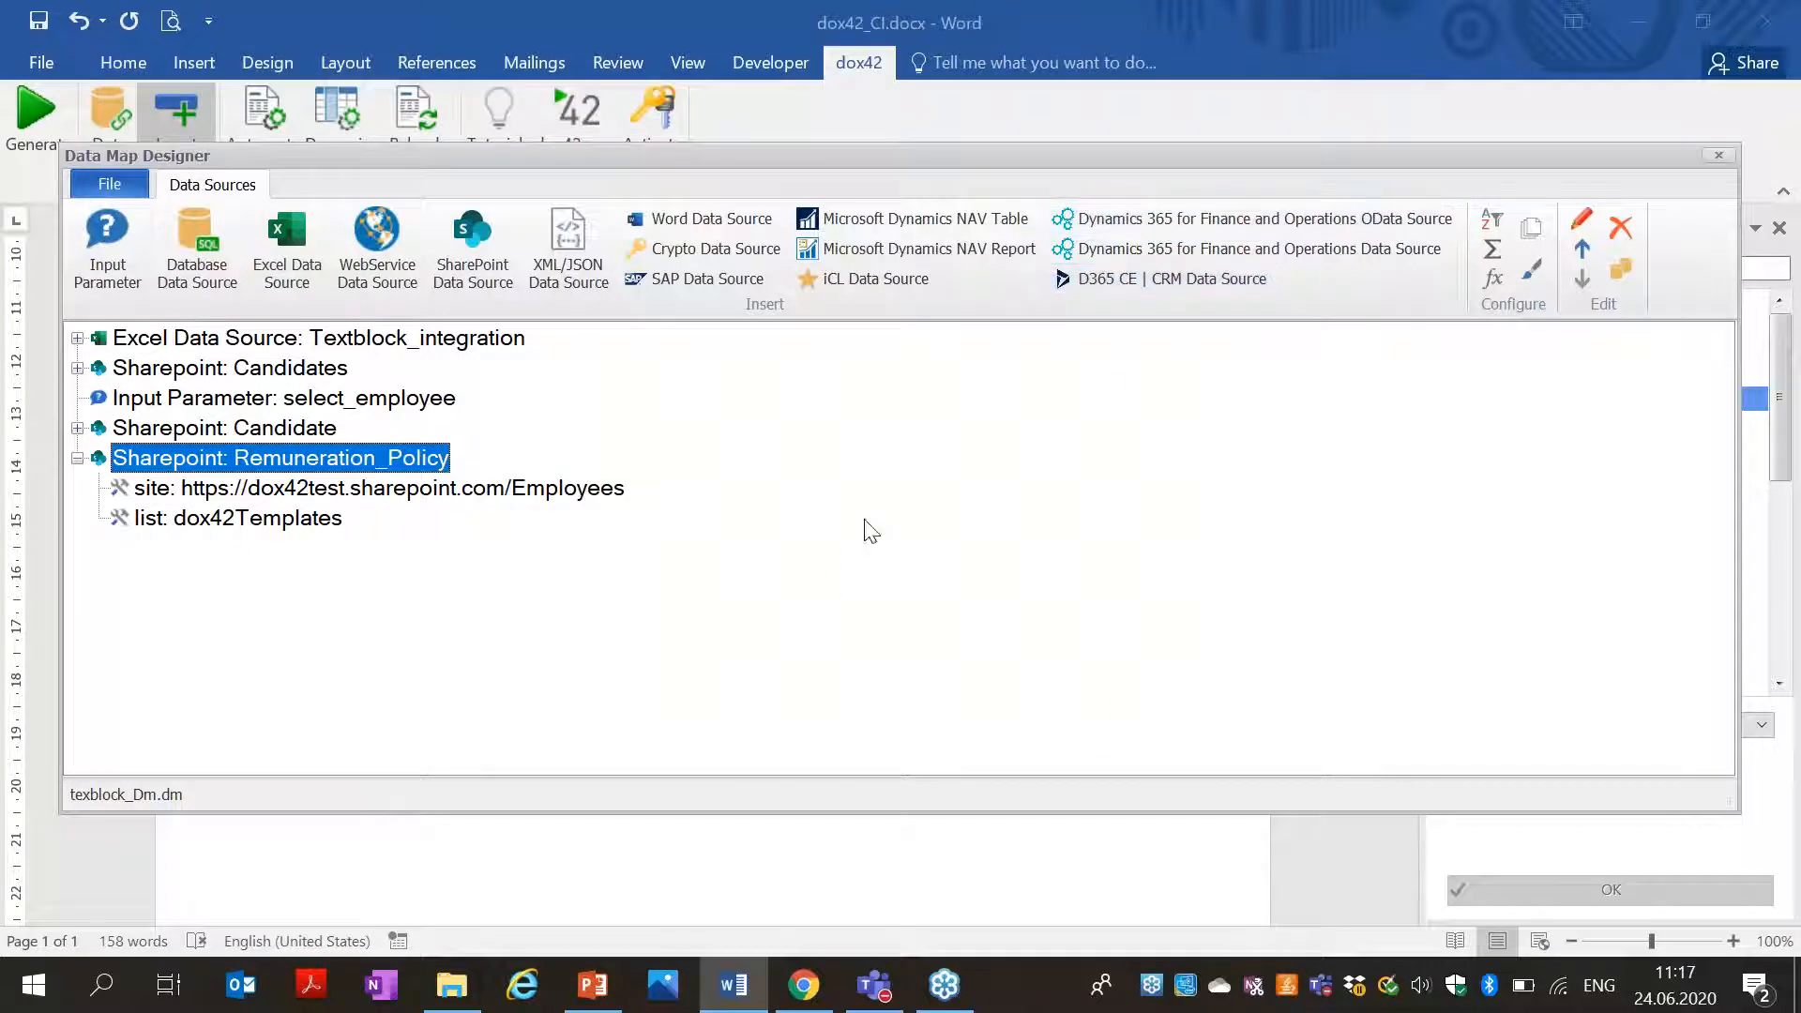
pyautogui.click(1716, 156)
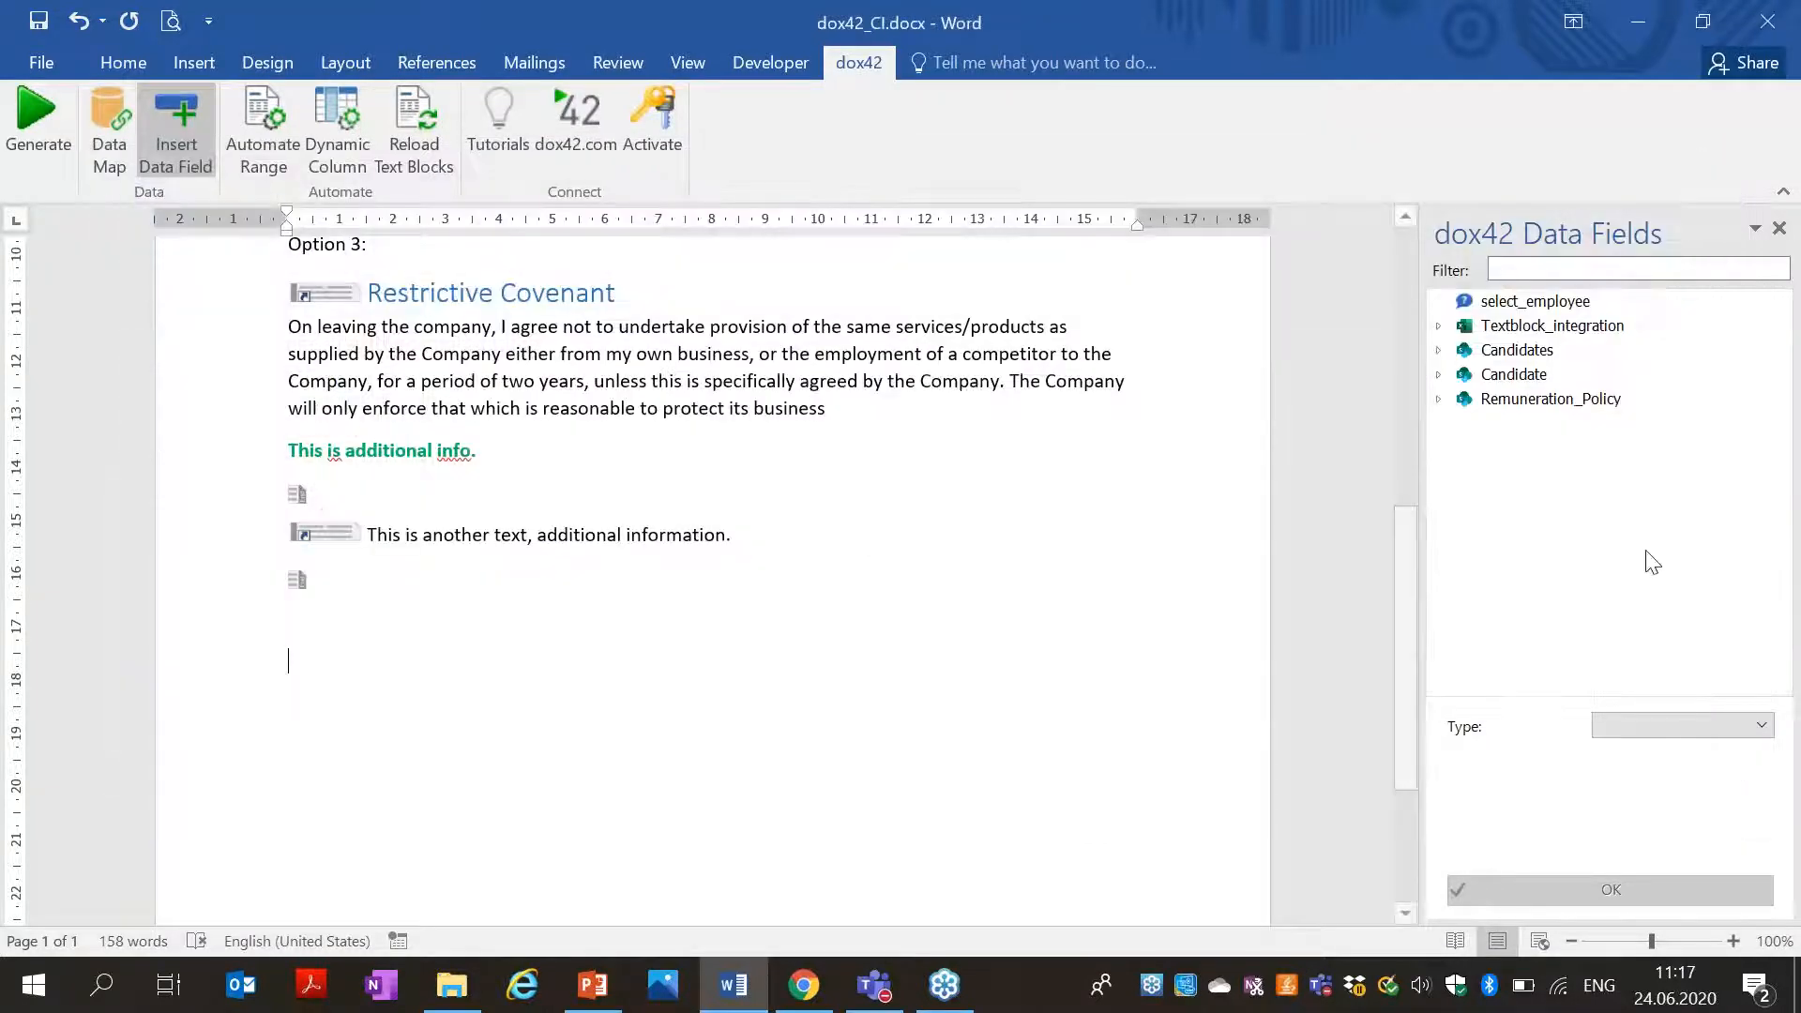
# Insert the Remuneration_Policy URLPath field at the template's end with field type WordDoc.
pyautogui.click(1440, 399)
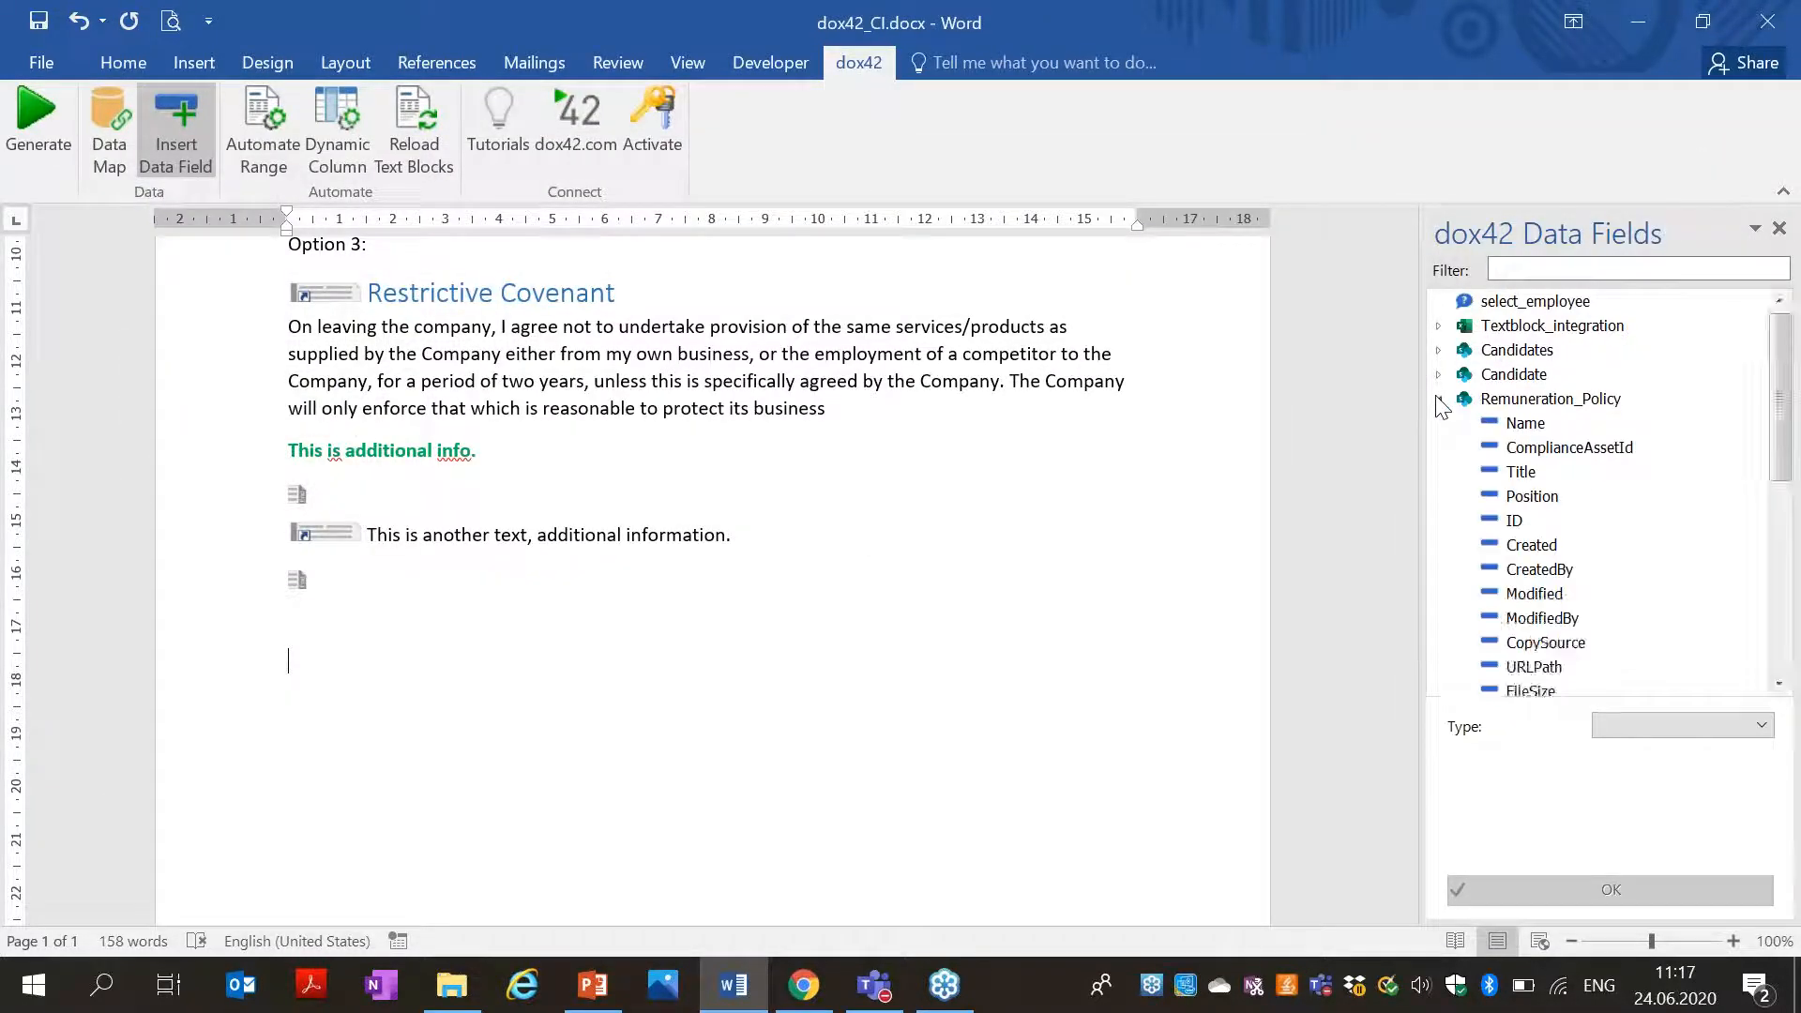
pyautogui.doubleClick(1592, 676)
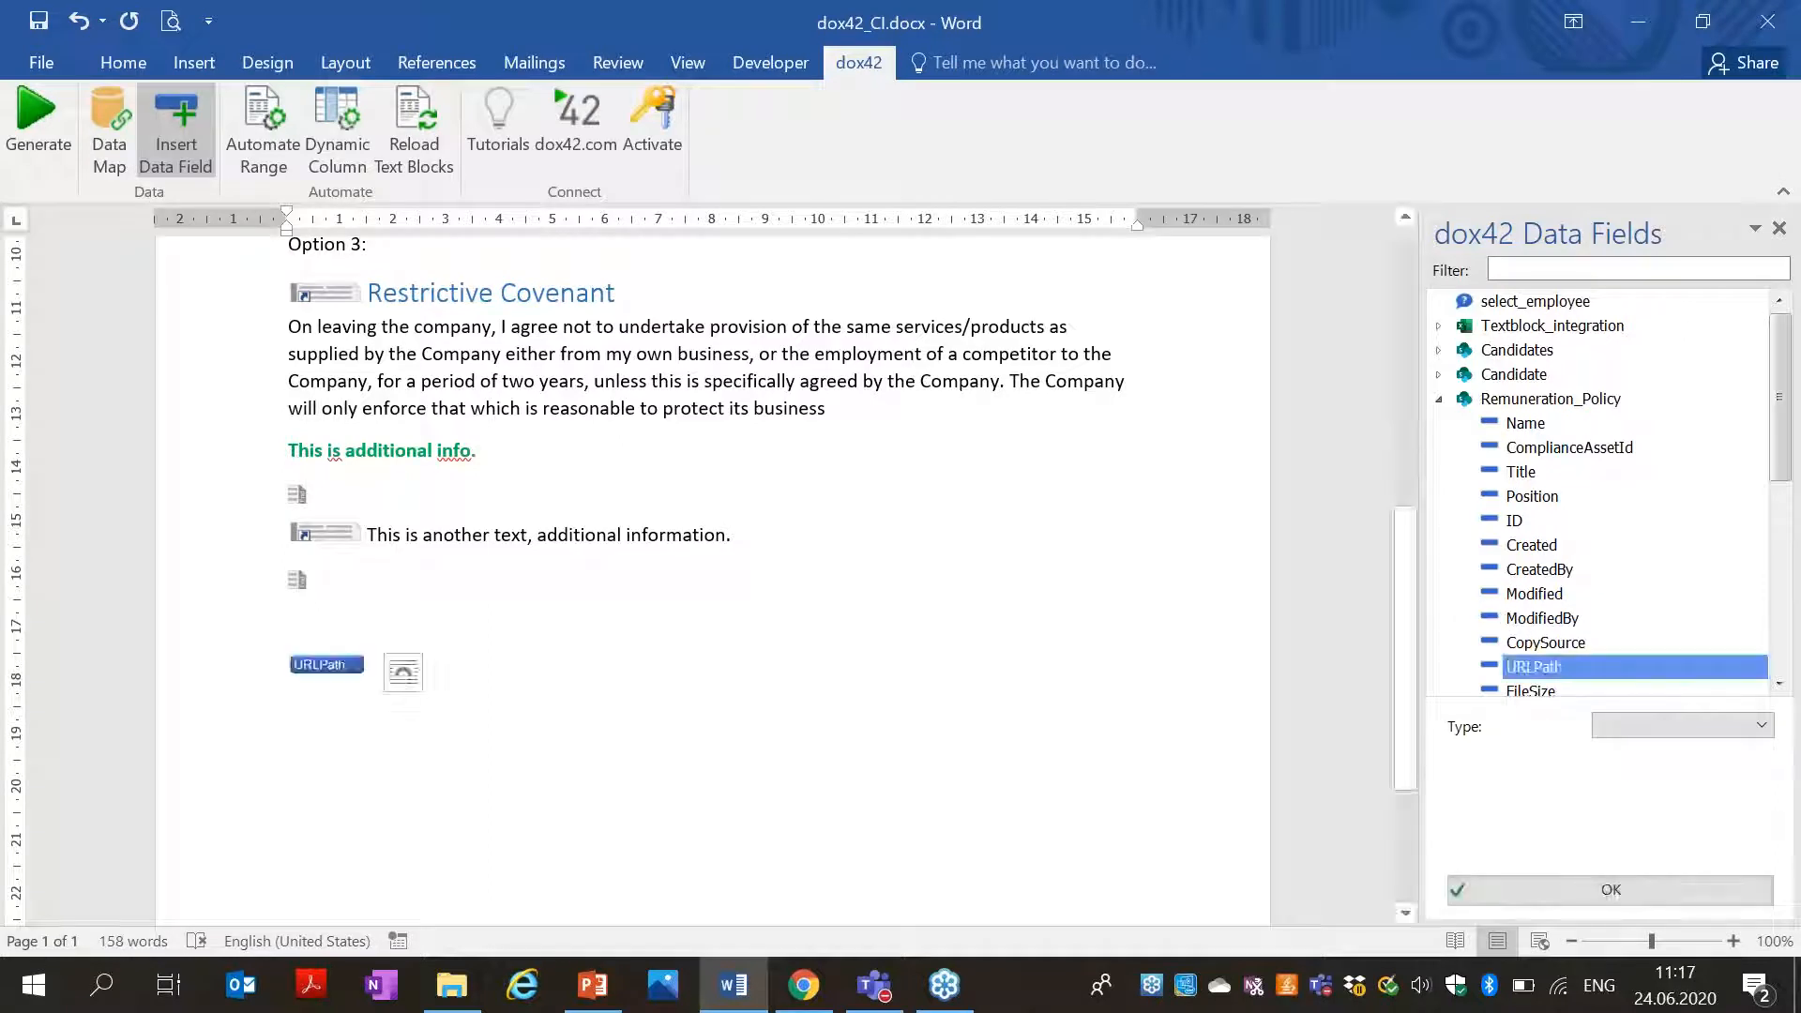
pyautogui.click(1655, 737)
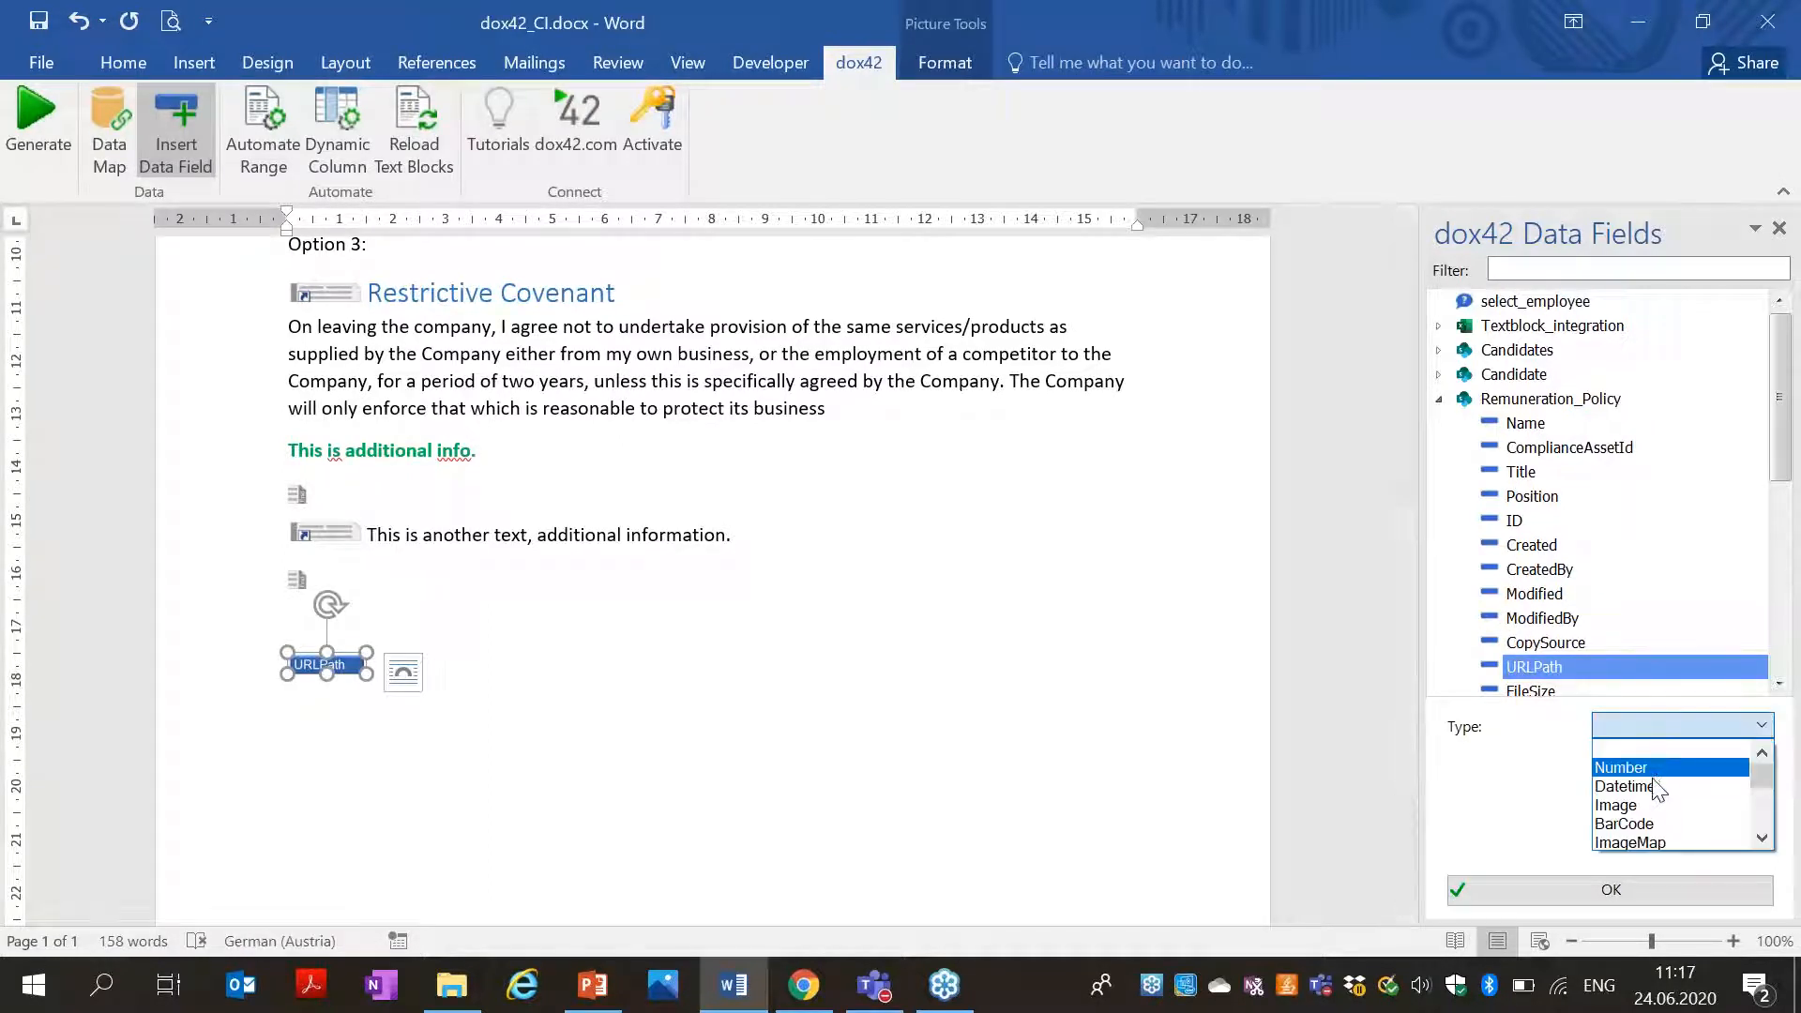
pyautogui.click(1761, 837)
pyautogui.click(1761, 837)
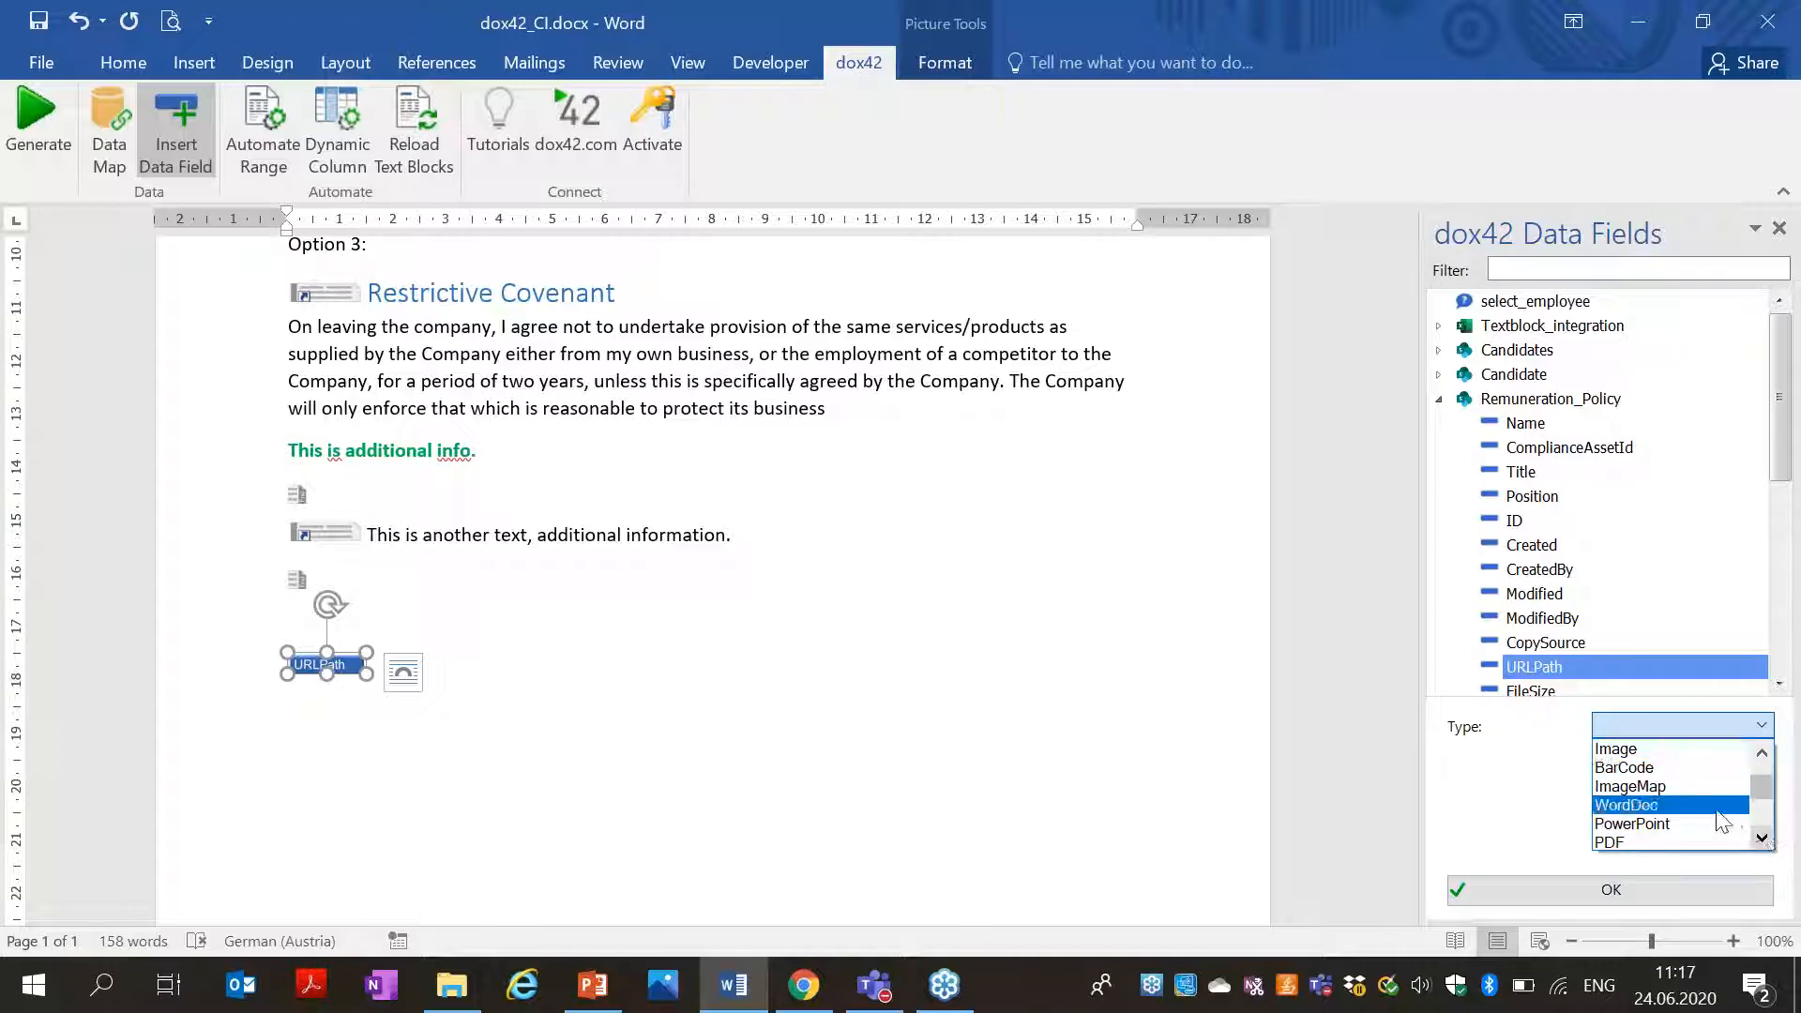
pyautogui.click(1650, 804)
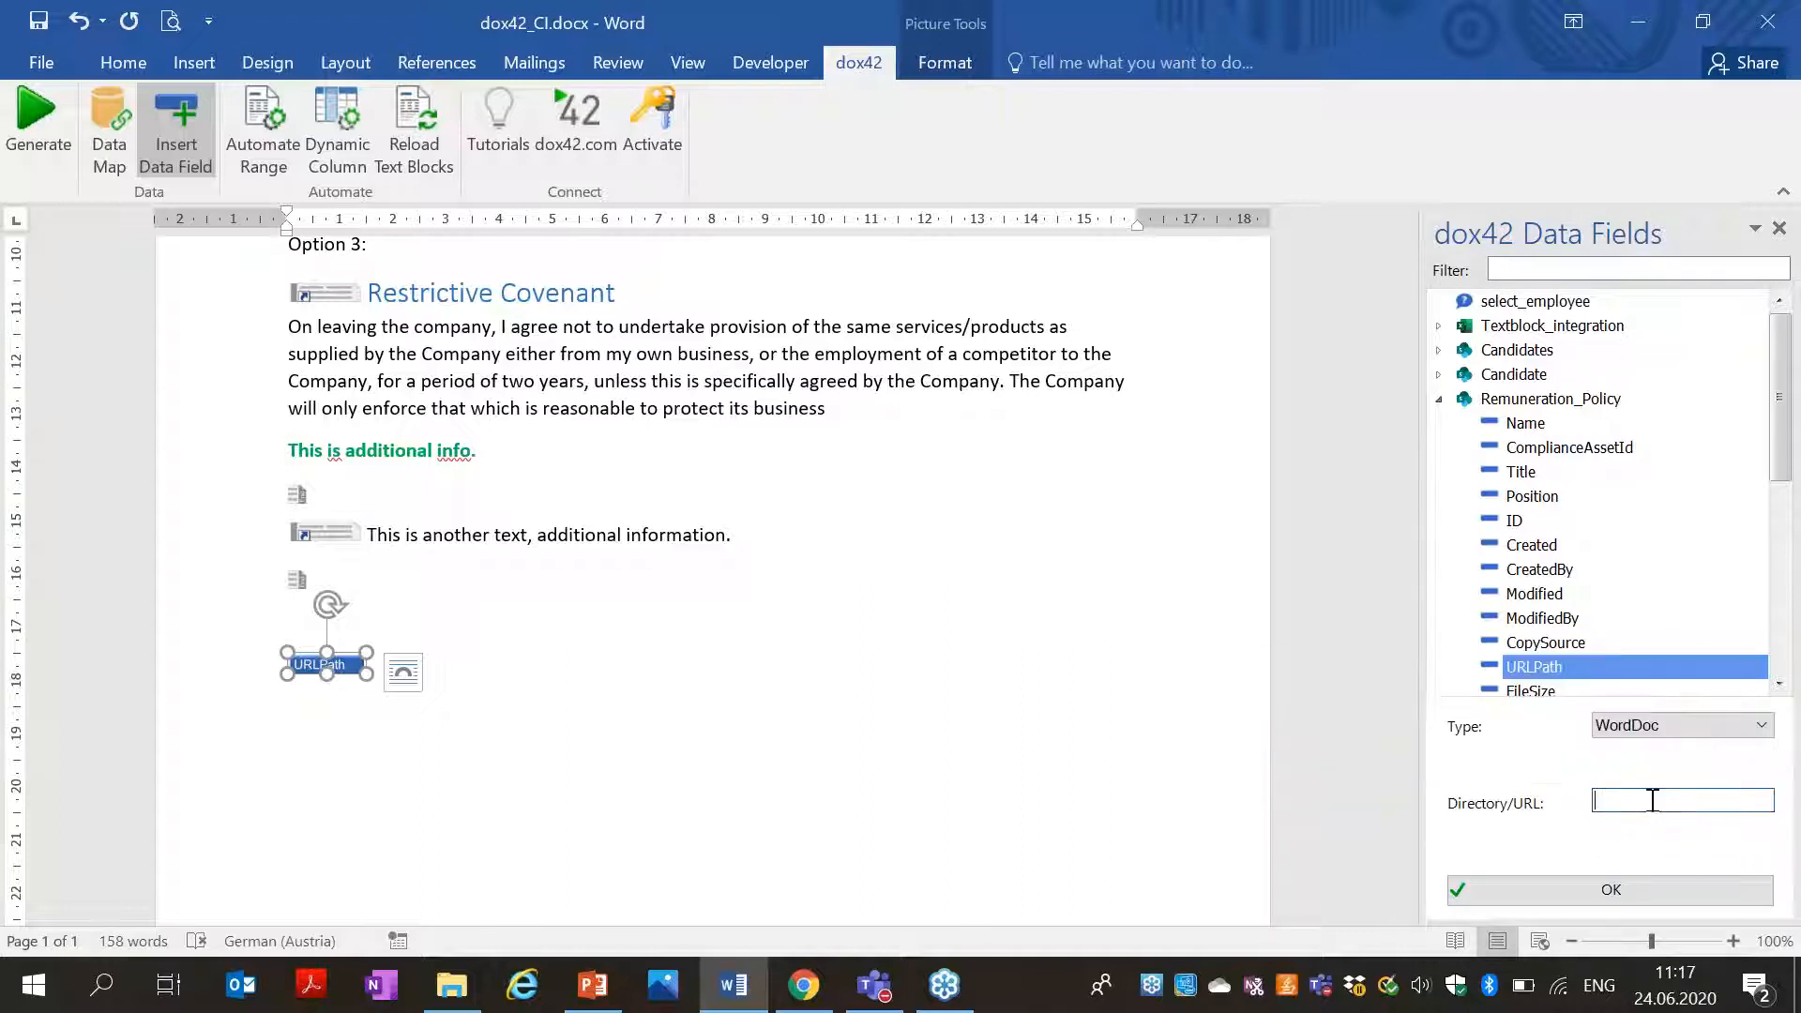
pyautogui.click(793, 1000)
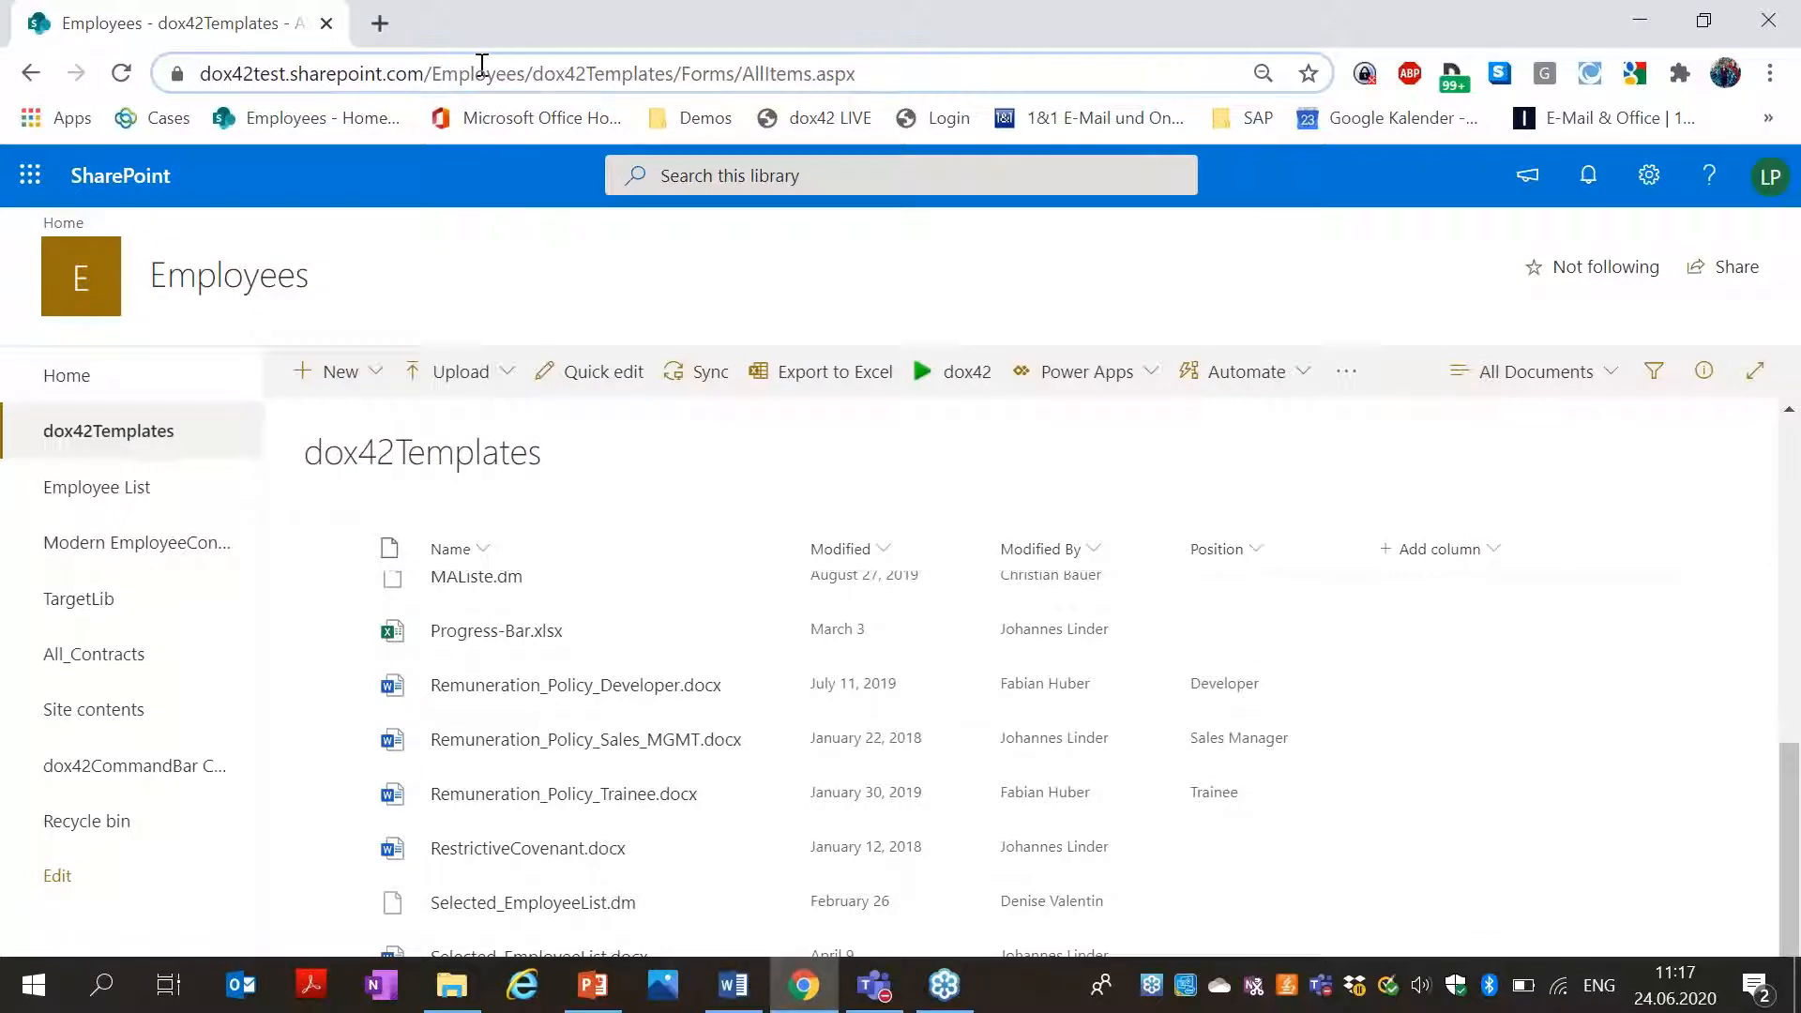
pyautogui.click(431, 72)
pyautogui.moveTo(489, 72); pyautogui.dragTo(17, 83)
pyautogui.hotkey('ctrl', 'c')
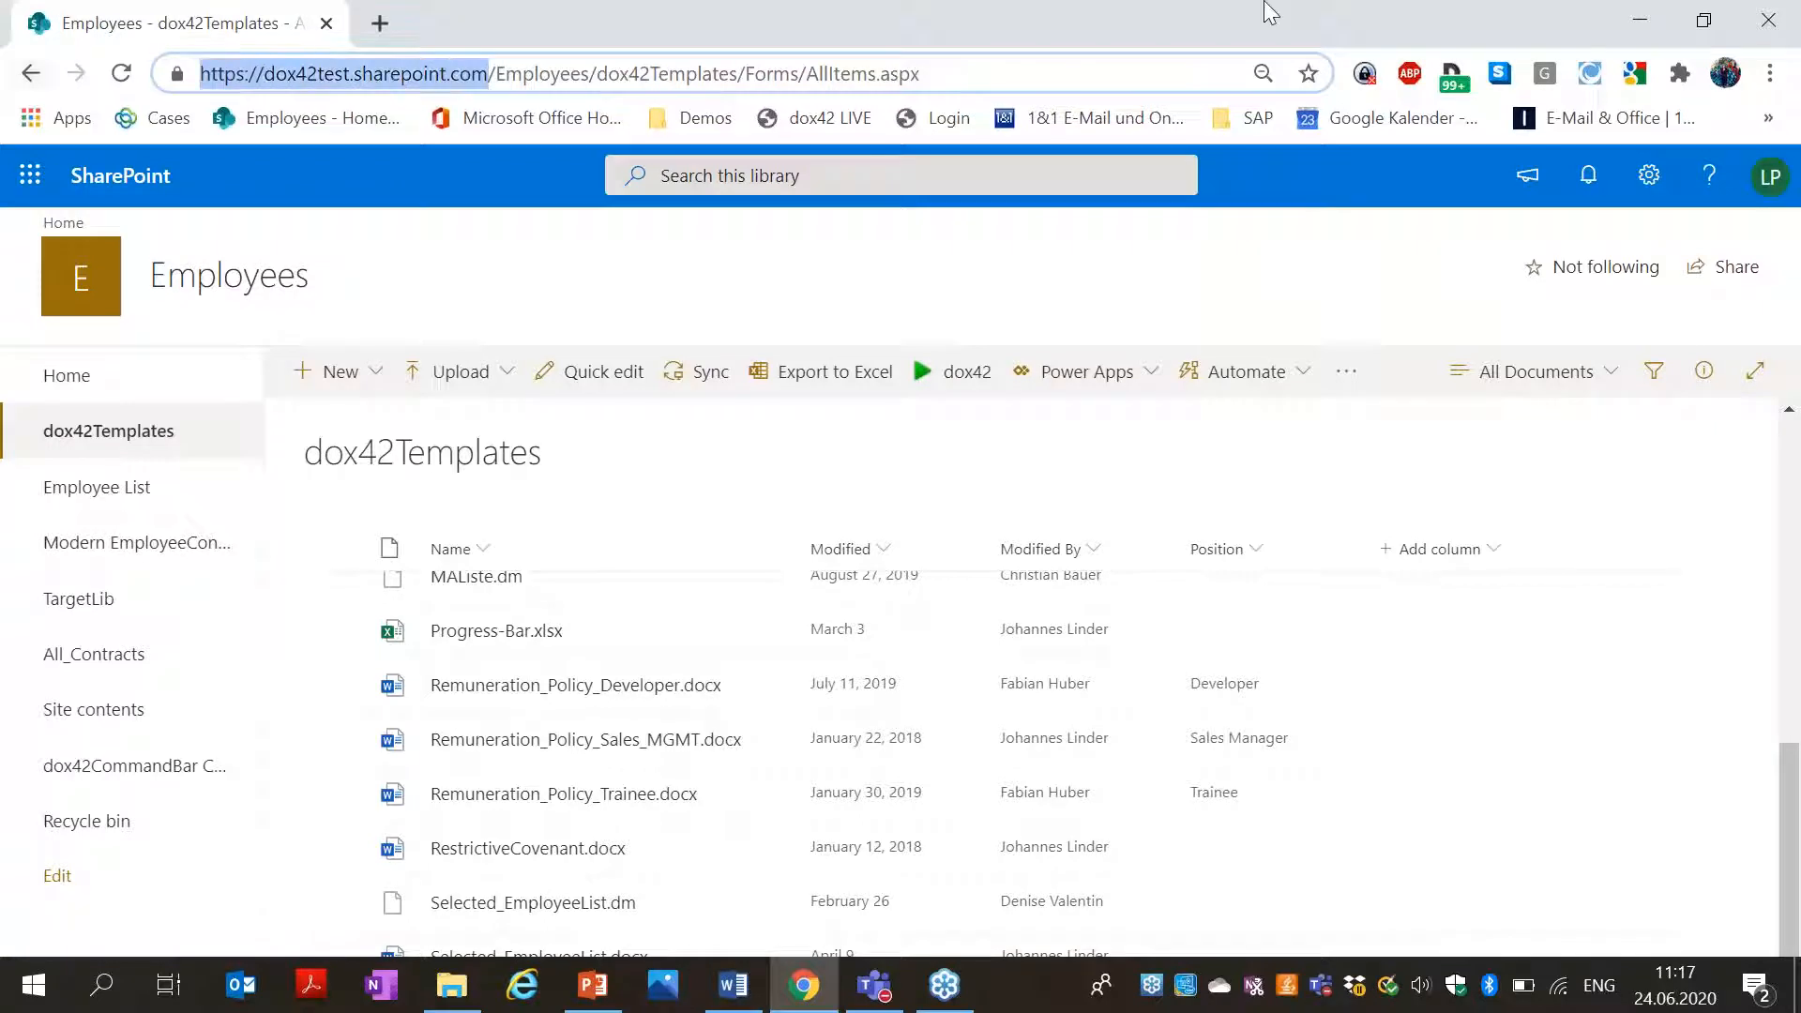
pyautogui.click(1639, 20)
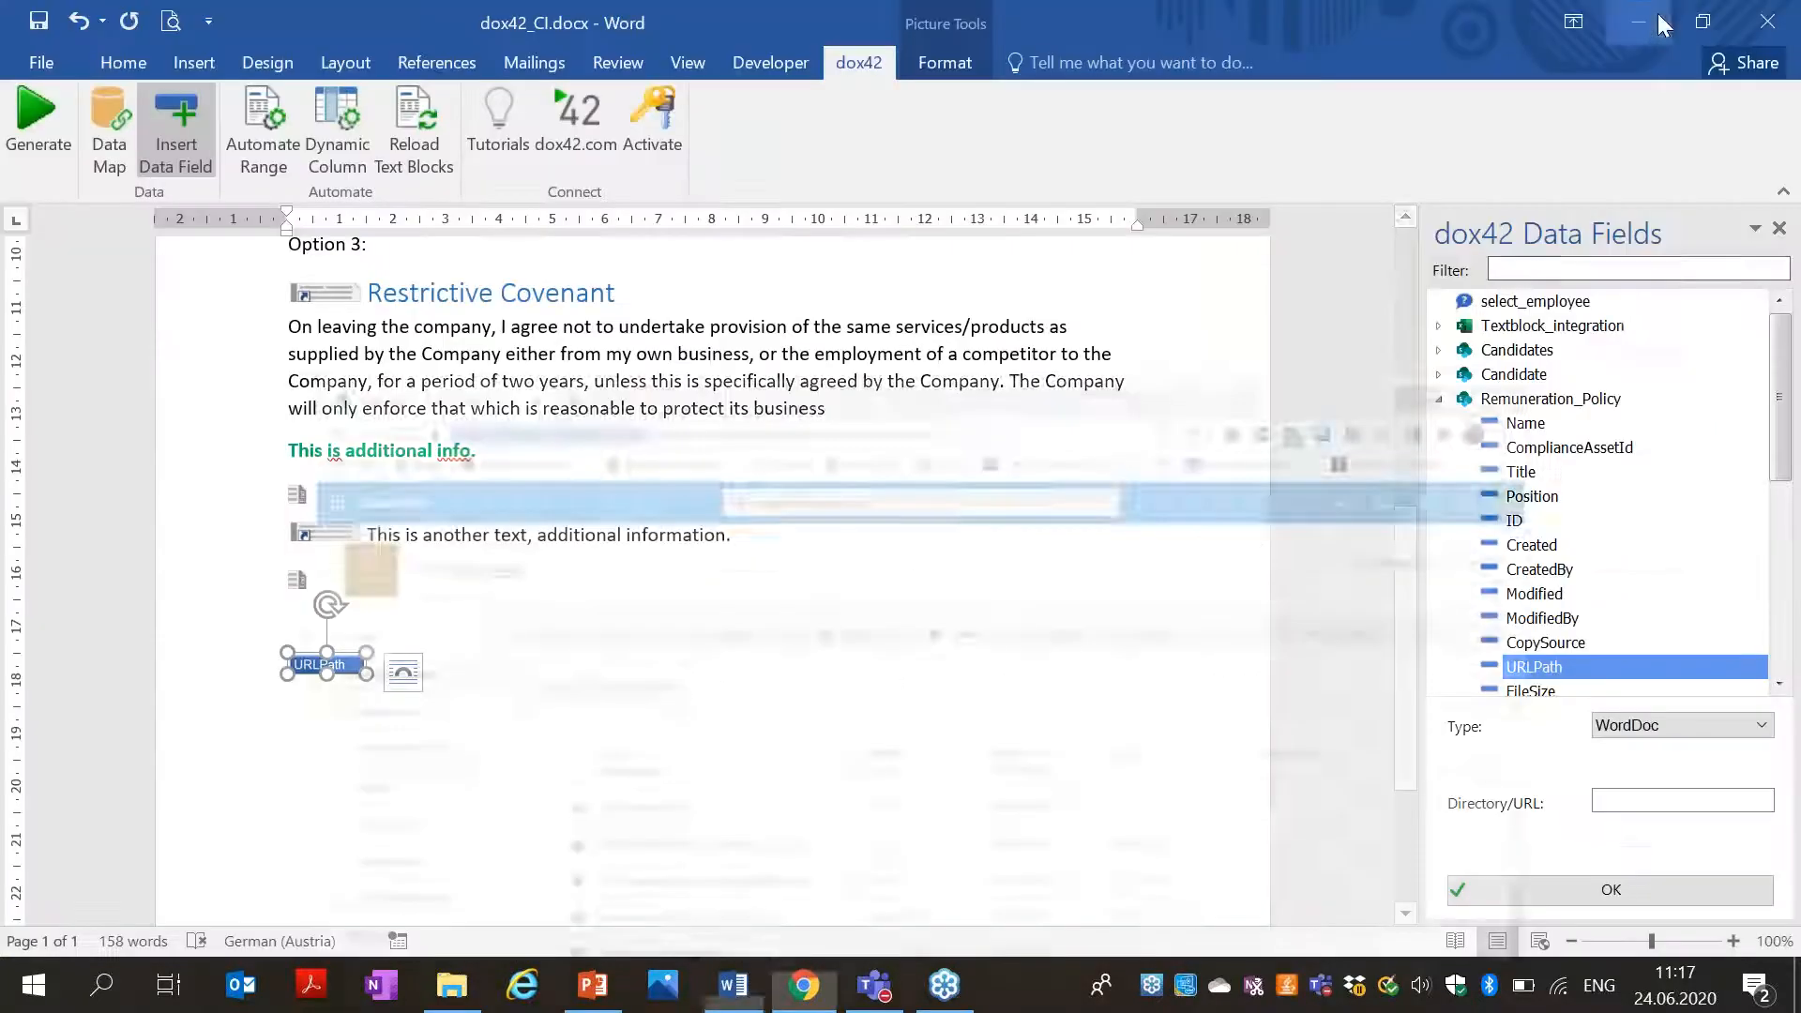
# Paste the SharePoint address into Directory/URL and generate, dismissing the resulting 401 unauthorized error.
pyautogui.click(1632, 800)
pyautogui.hotkey('ctrl', 'v')
pyautogui.click(1594, 888)
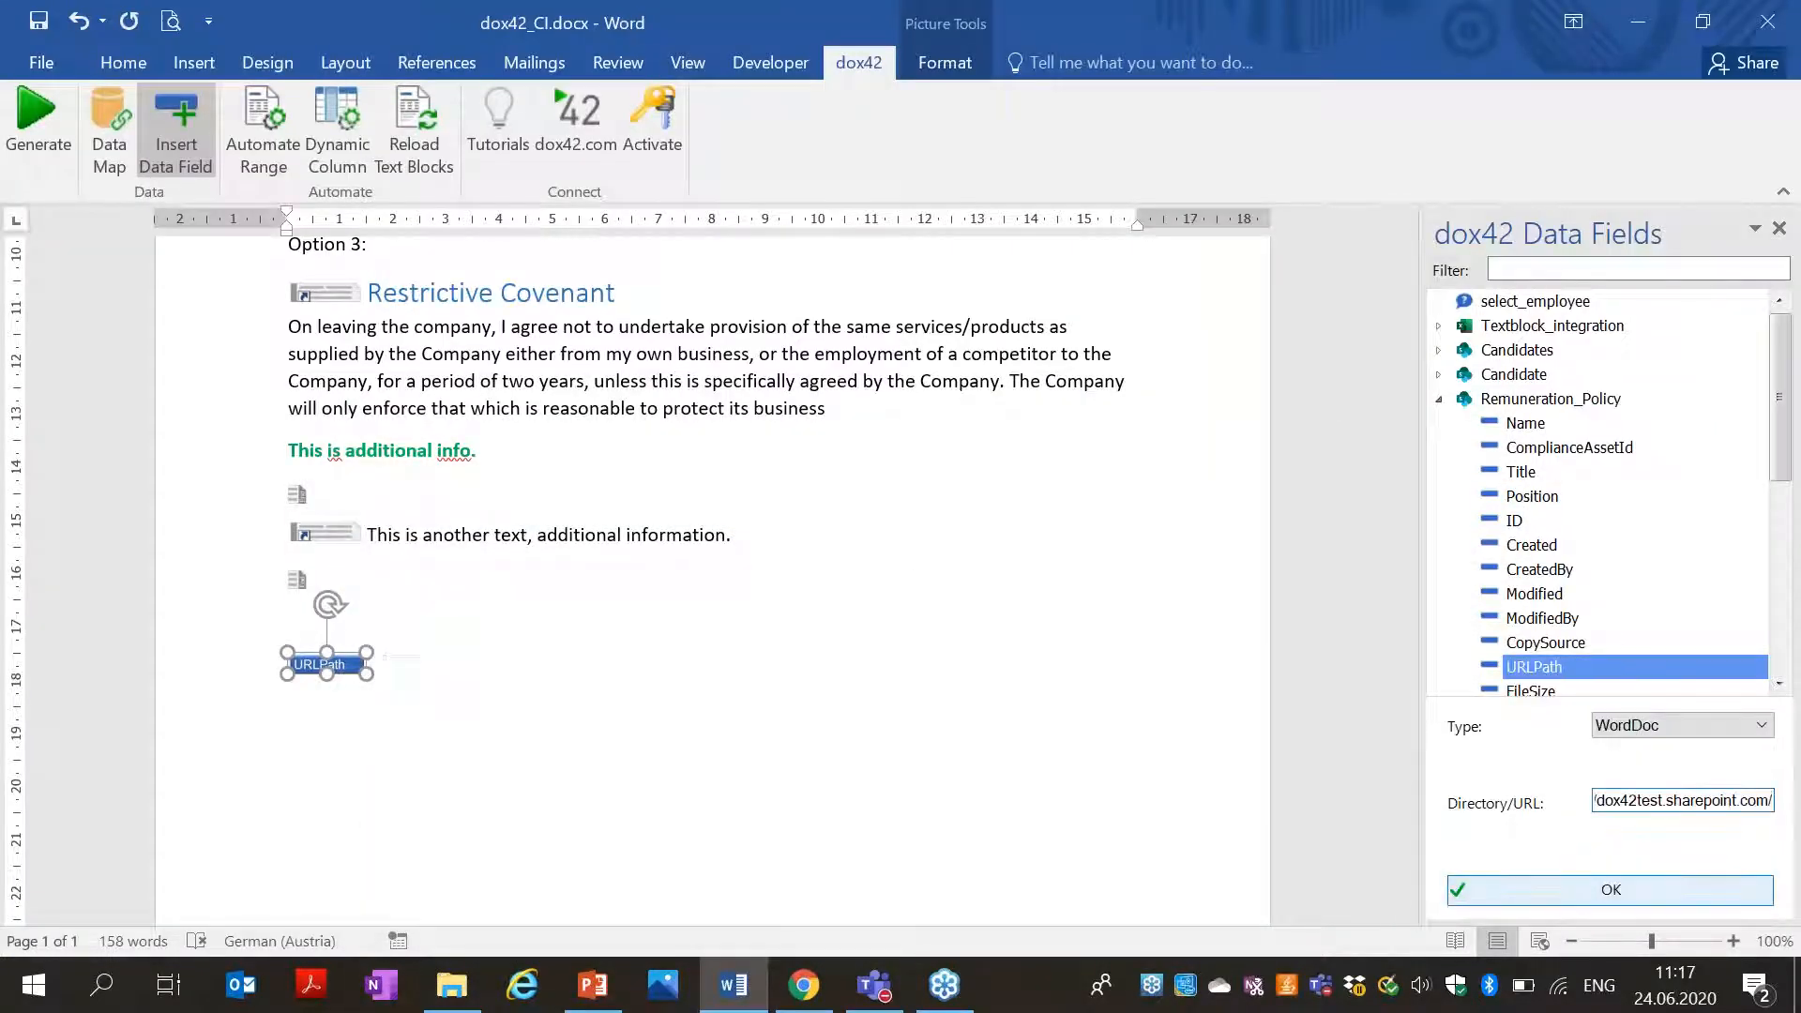
pyautogui.click(51, 164)
pyautogui.click(952, 581)
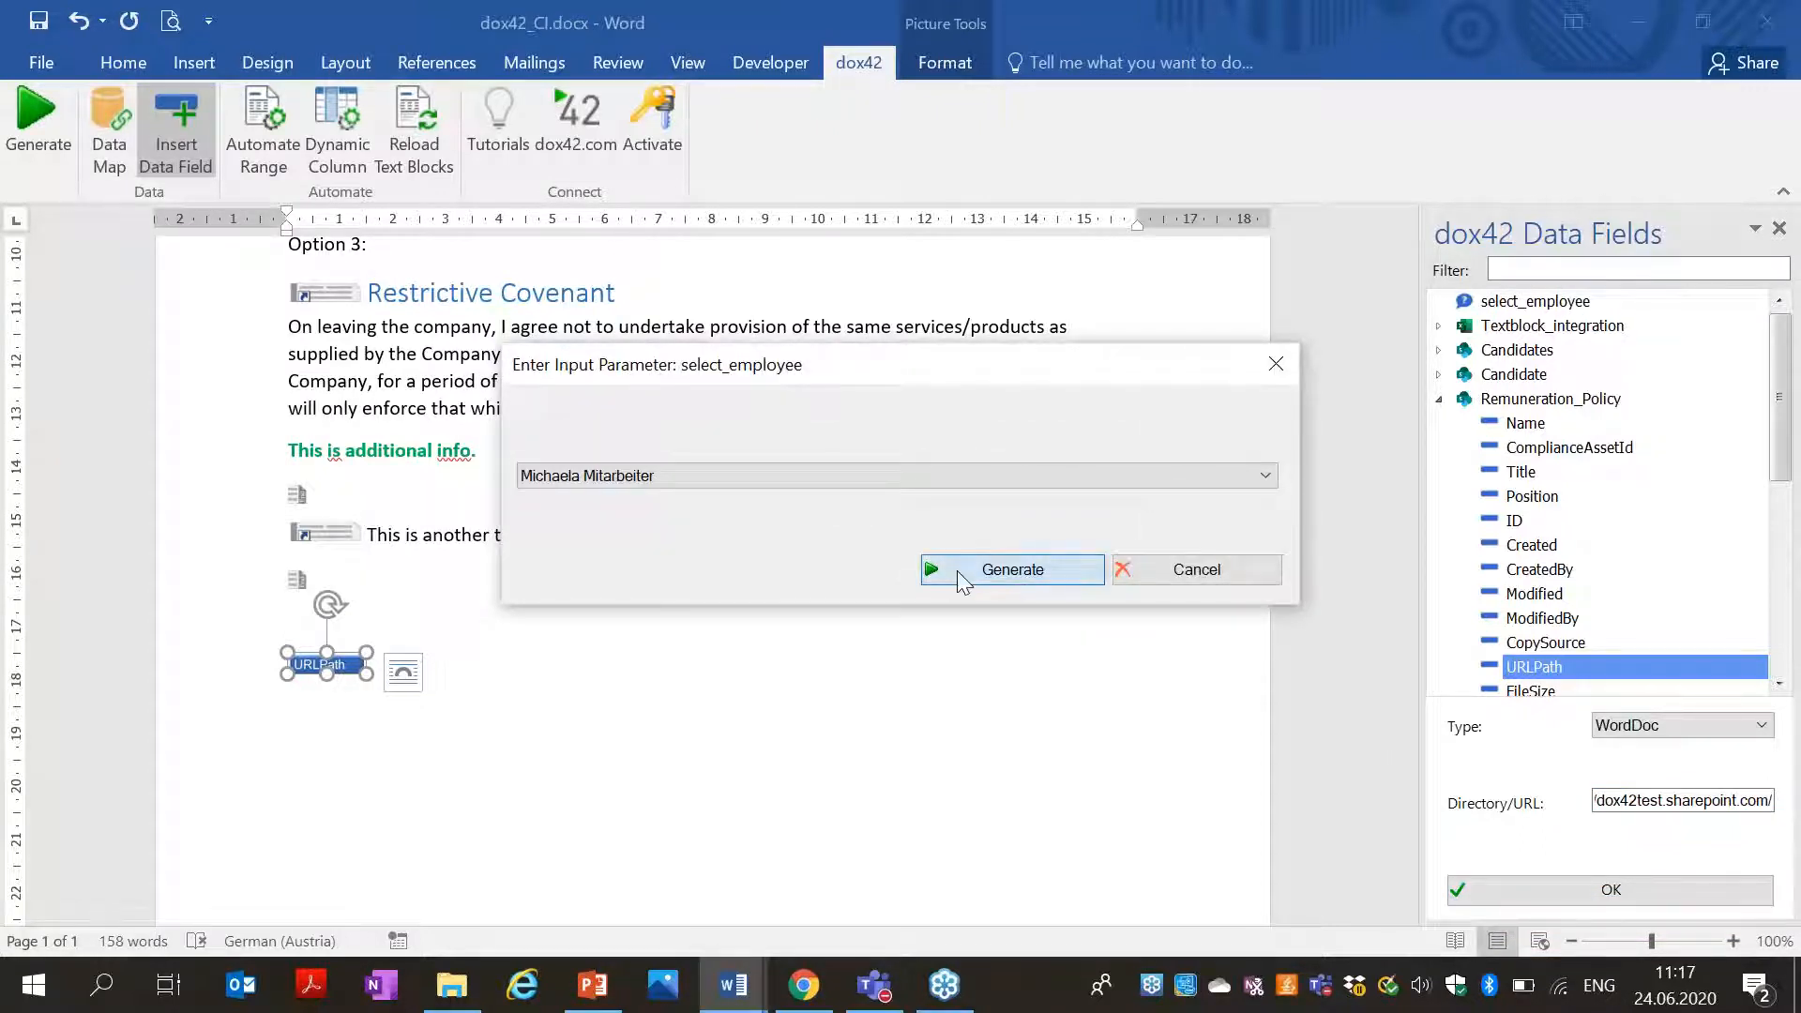
pyautogui.click(1001, 567)
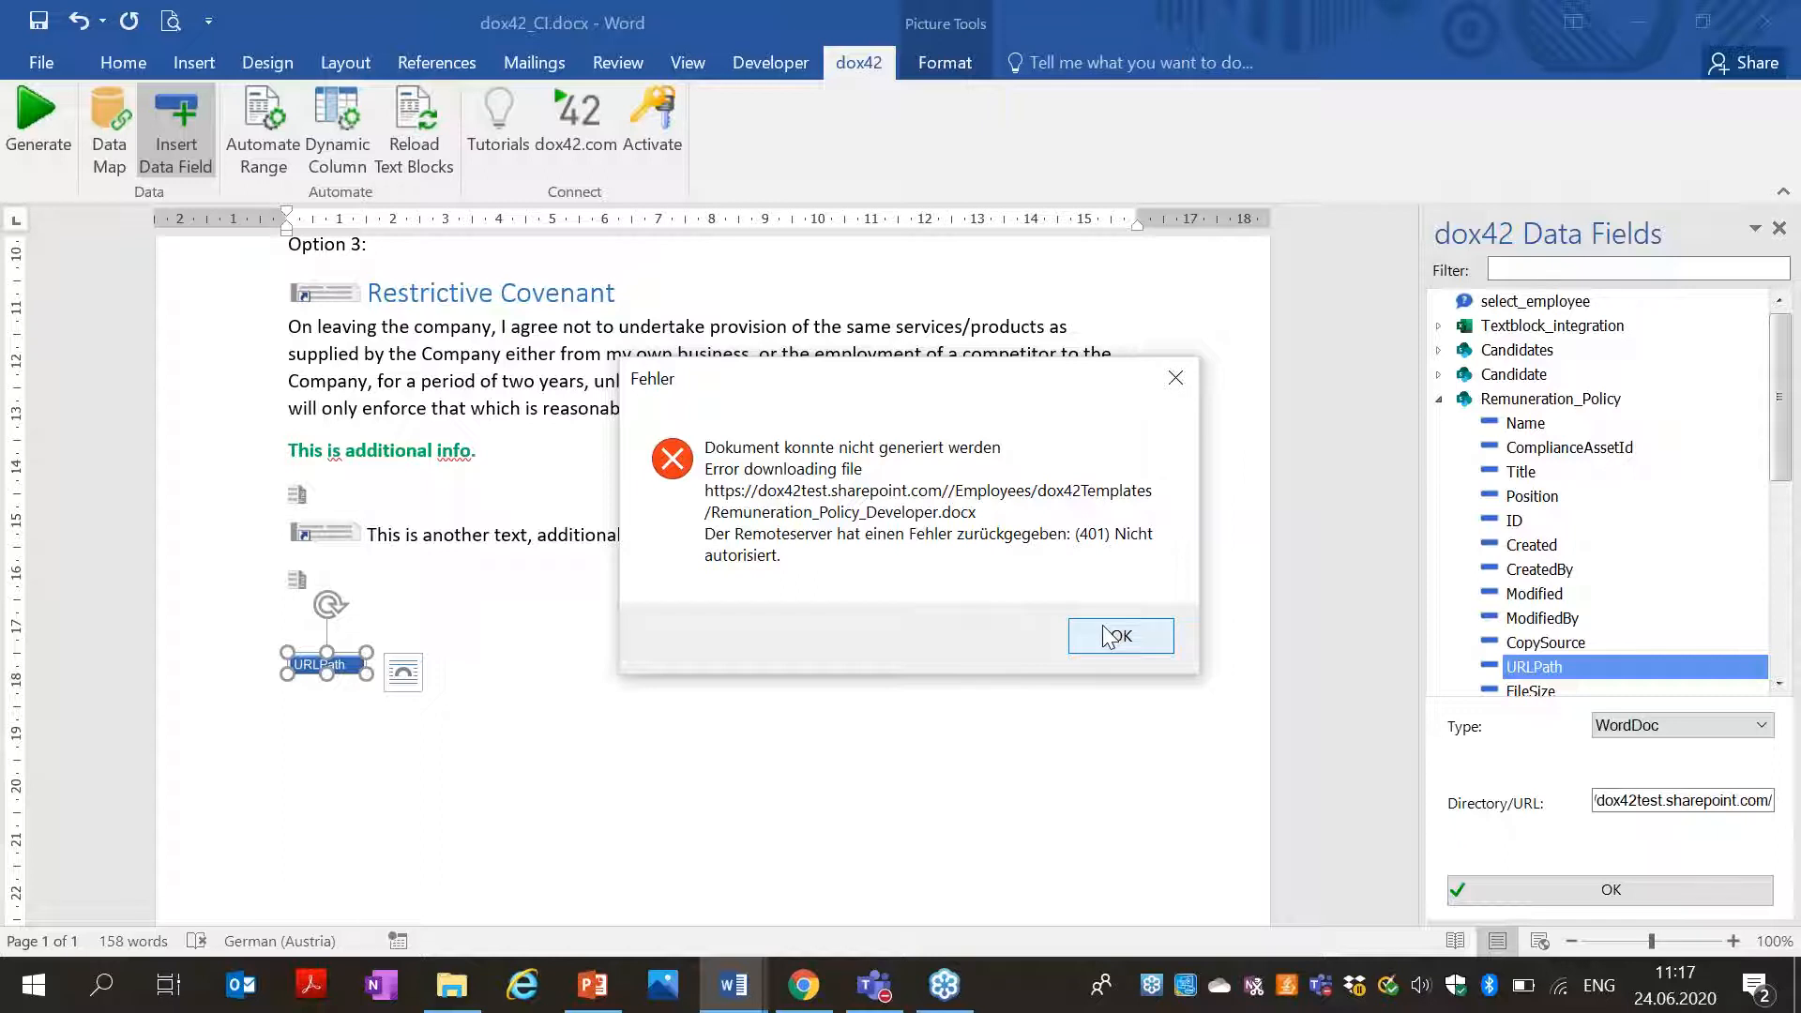
pyautogui.click(1107, 637)
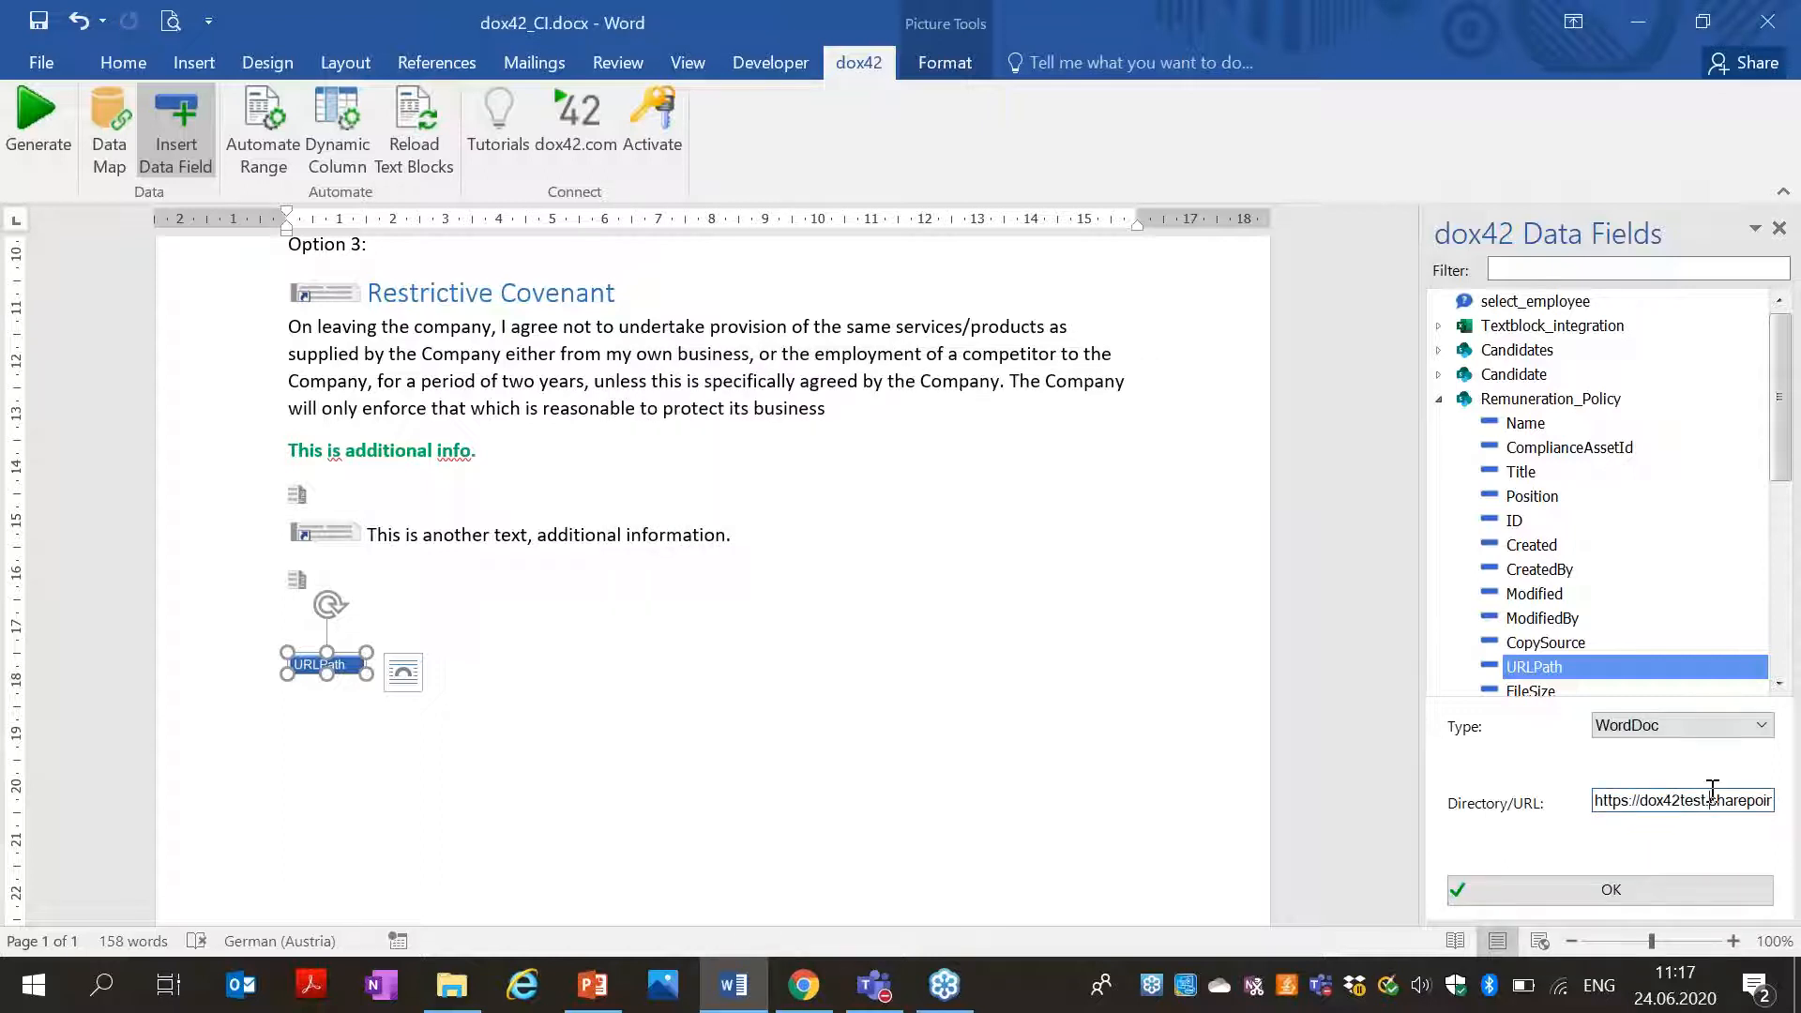
# Remove the address's trailing slash and regenerate Document8 for the default employee.
pyautogui.press('End')
pyautogui.press('BackSpace')
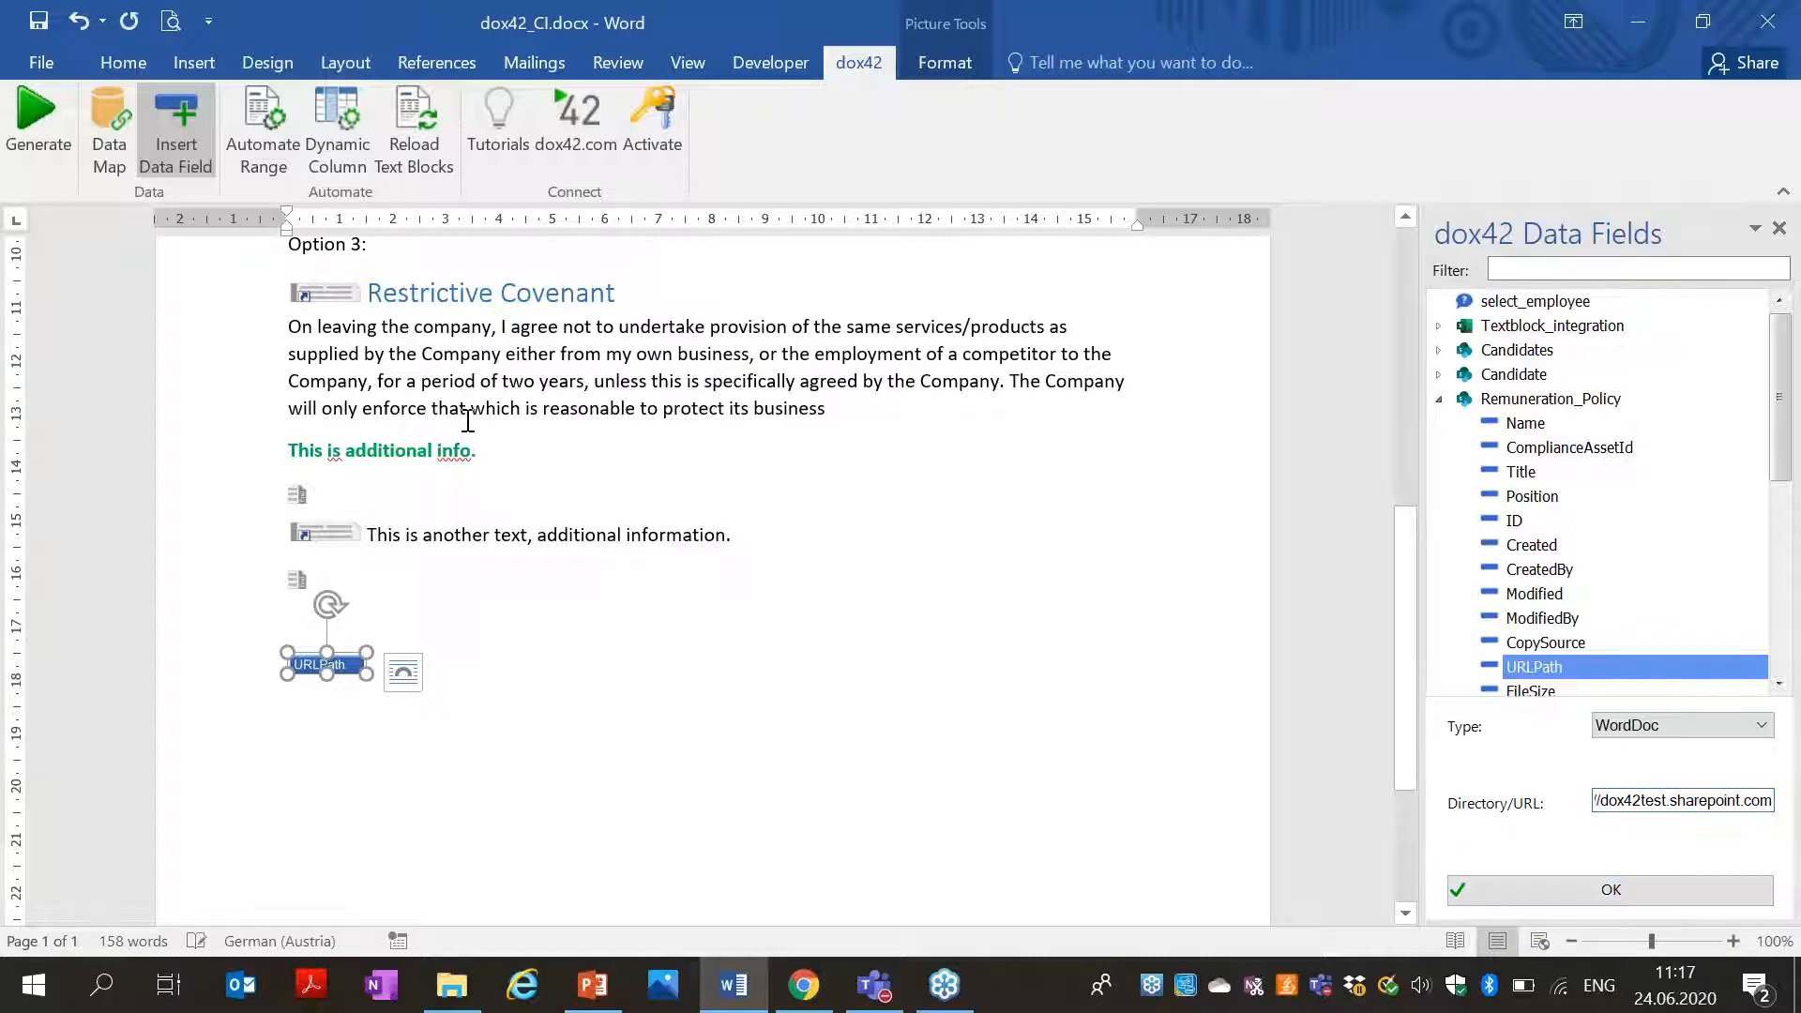
pyautogui.click(35, 117)
pyautogui.click(908, 577)
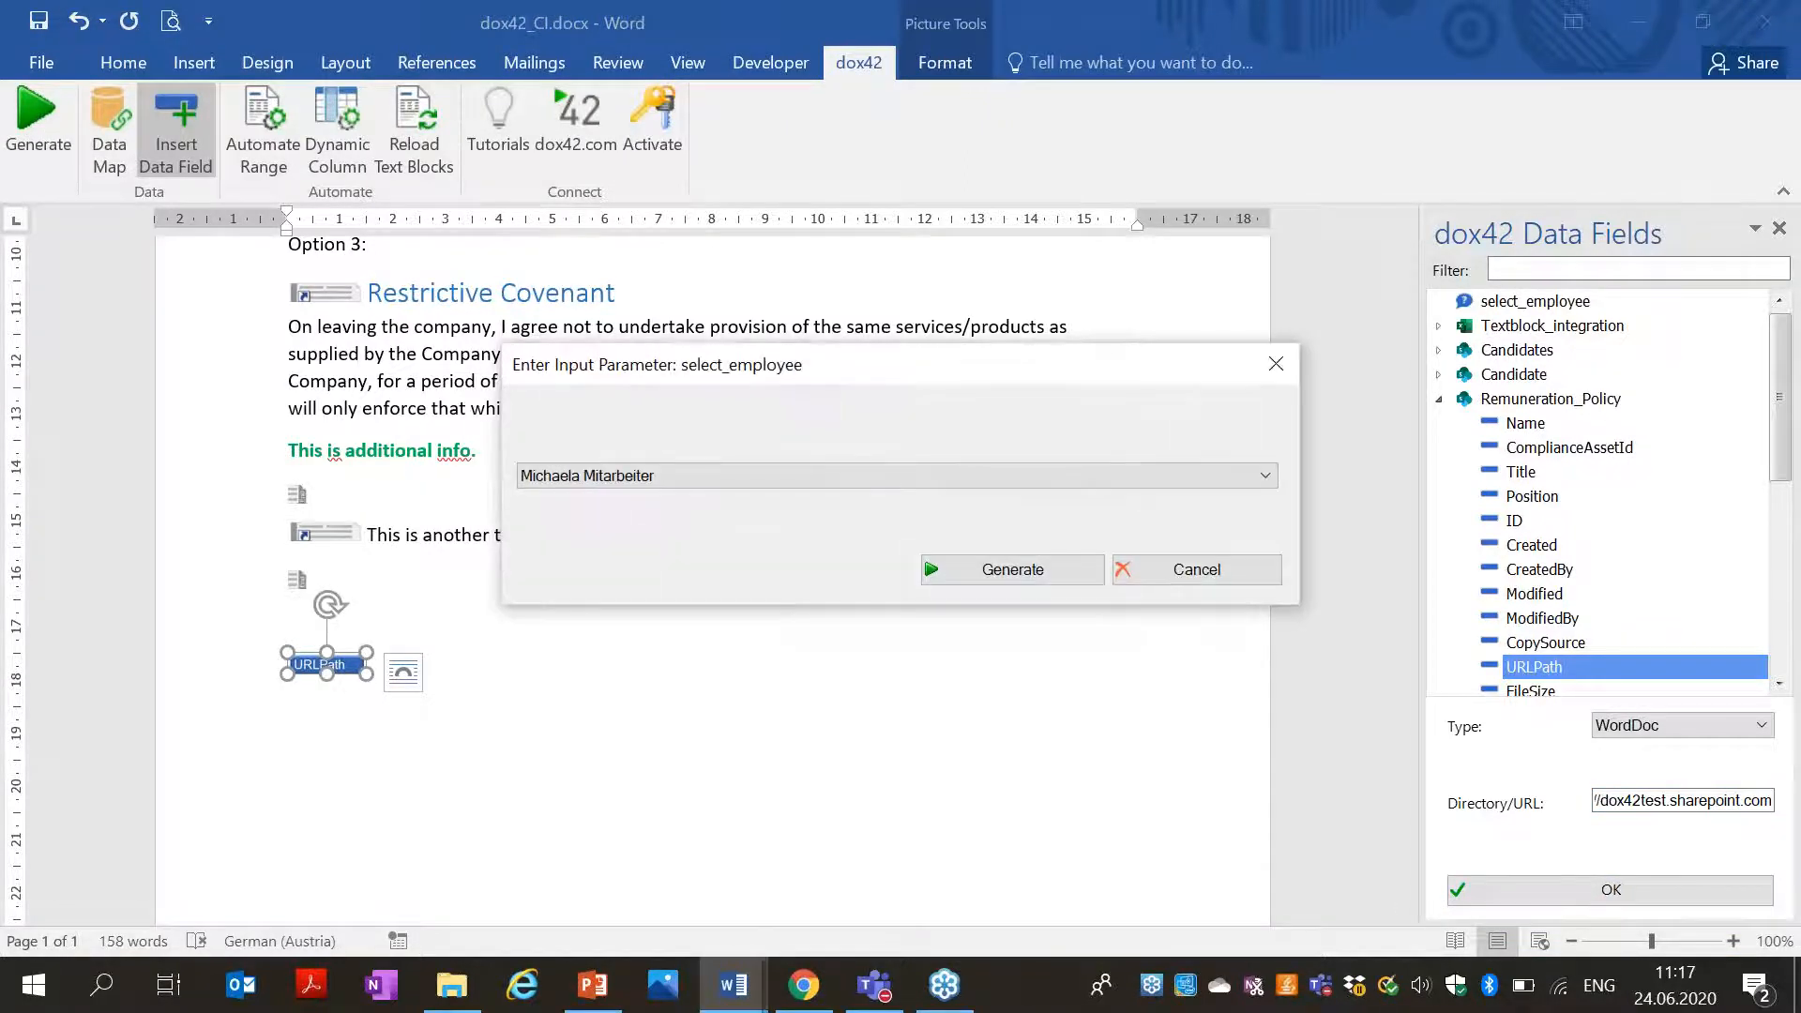
pyautogui.click(943, 574)
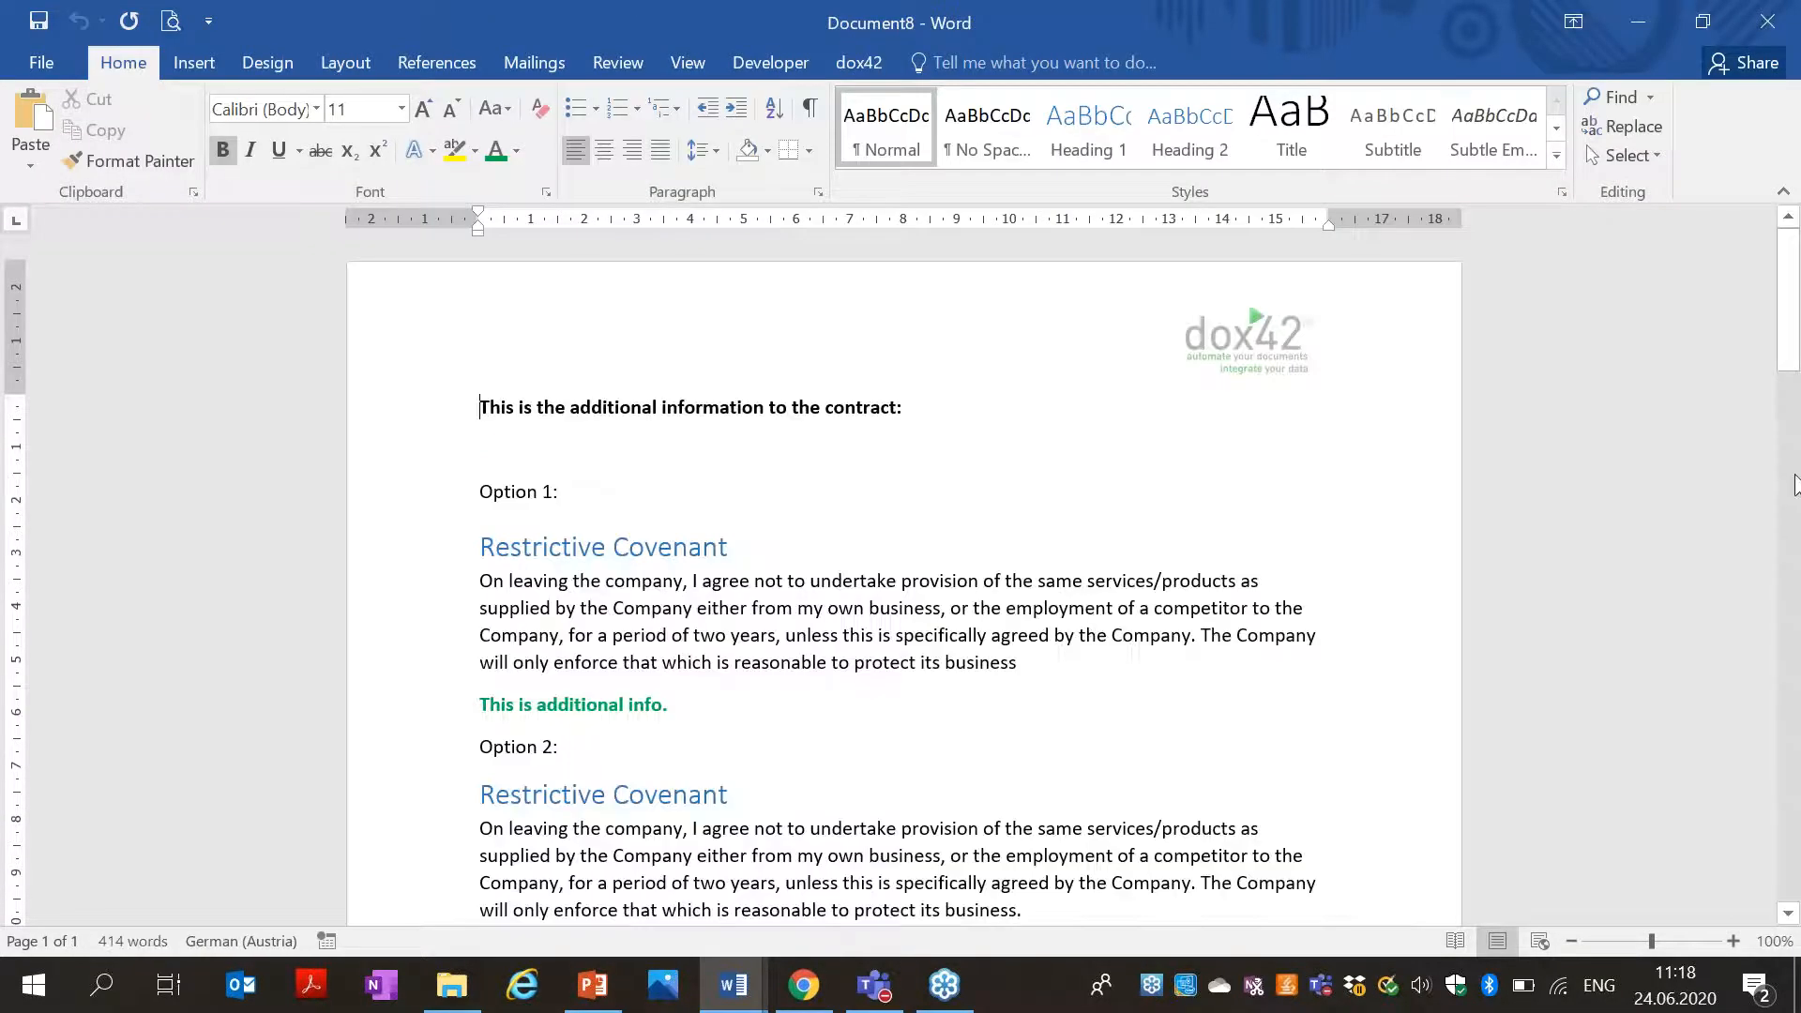
# Scroll Document8 to the Developer Remuneration Policy, then close it without saving.
pyautogui.moveTo(1789, 345); pyautogui.dragTo(1793, 565)
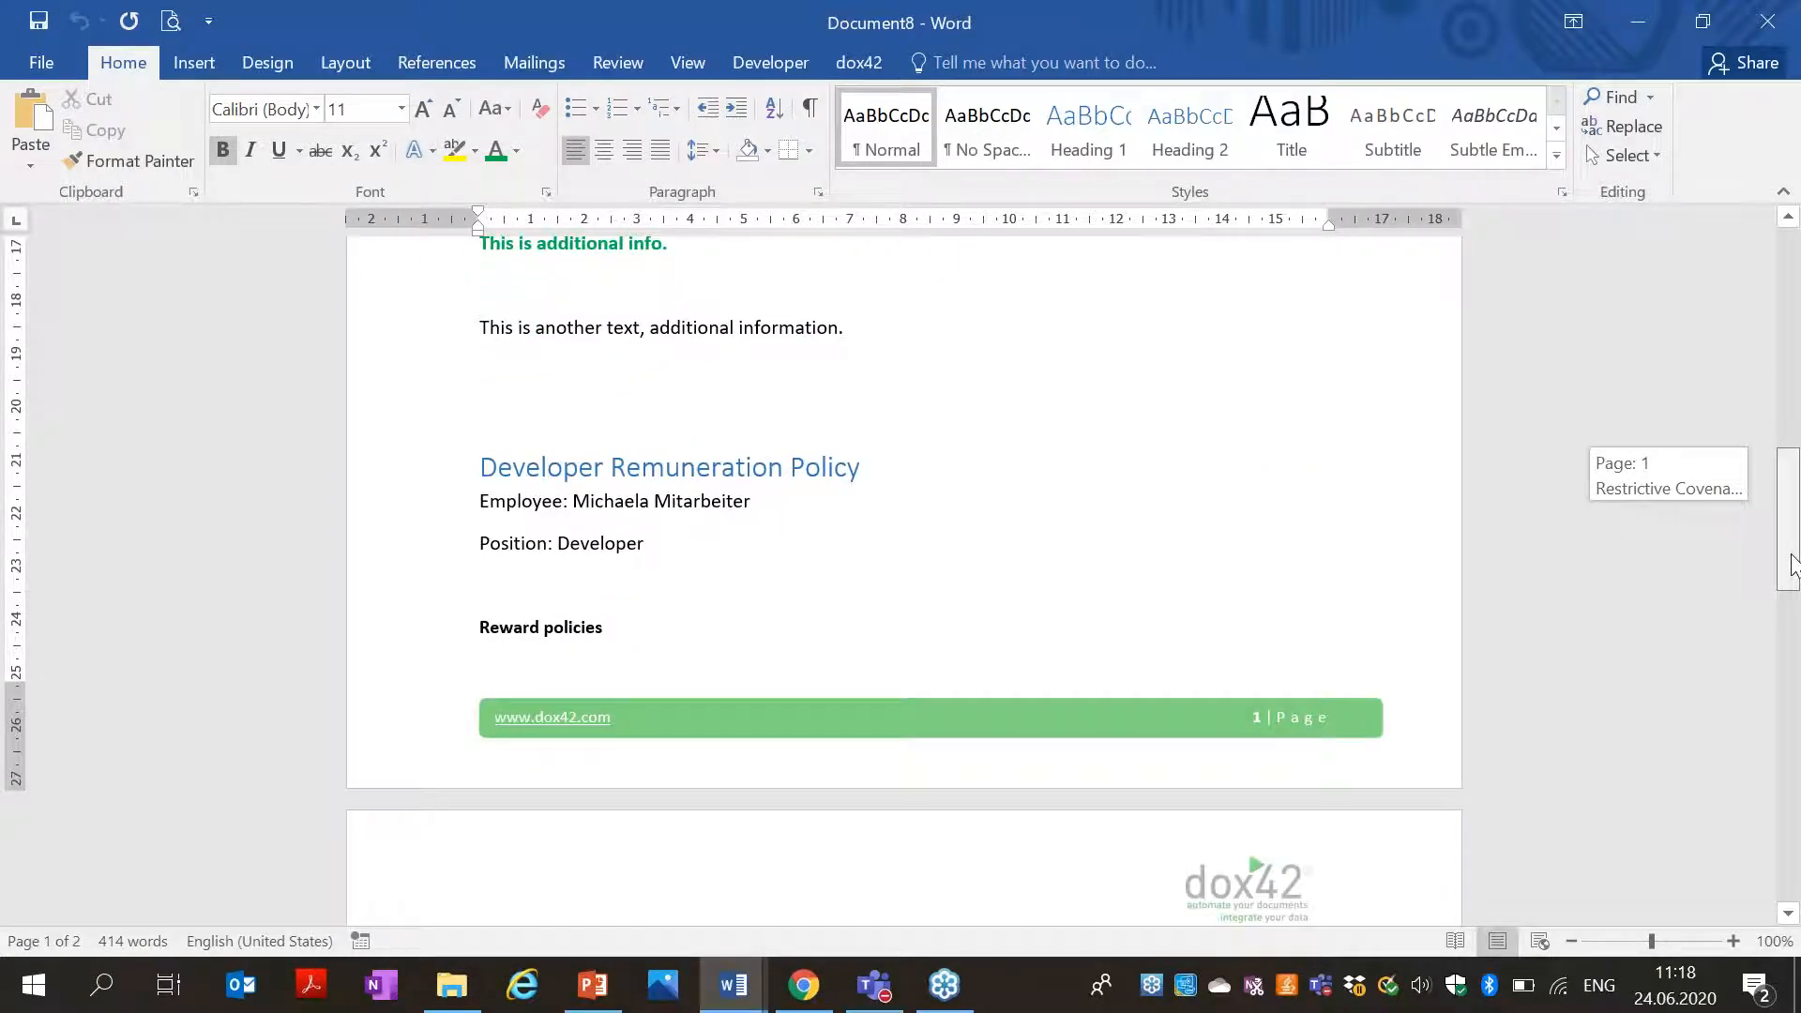
pyautogui.moveTo(1793, 565); pyautogui.dragTo(1792, 485)
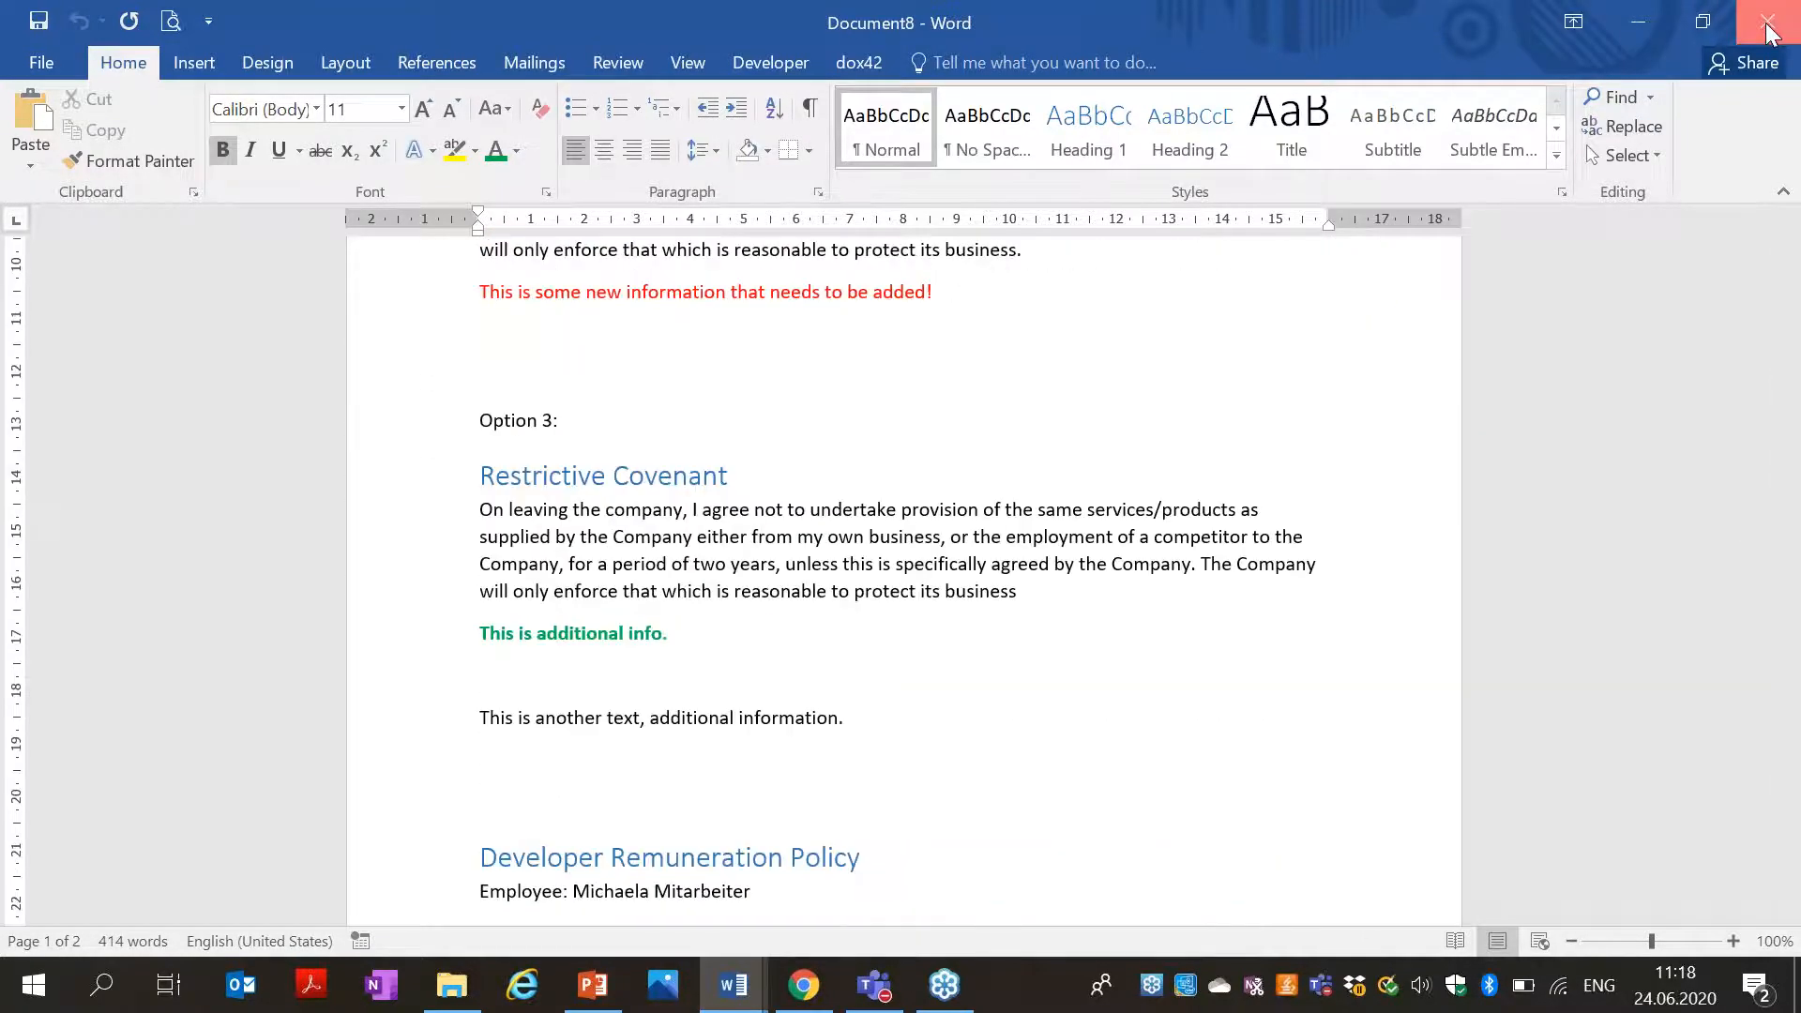
pyautogui.click(1767, 21)
pyautogui.click(919, 555)
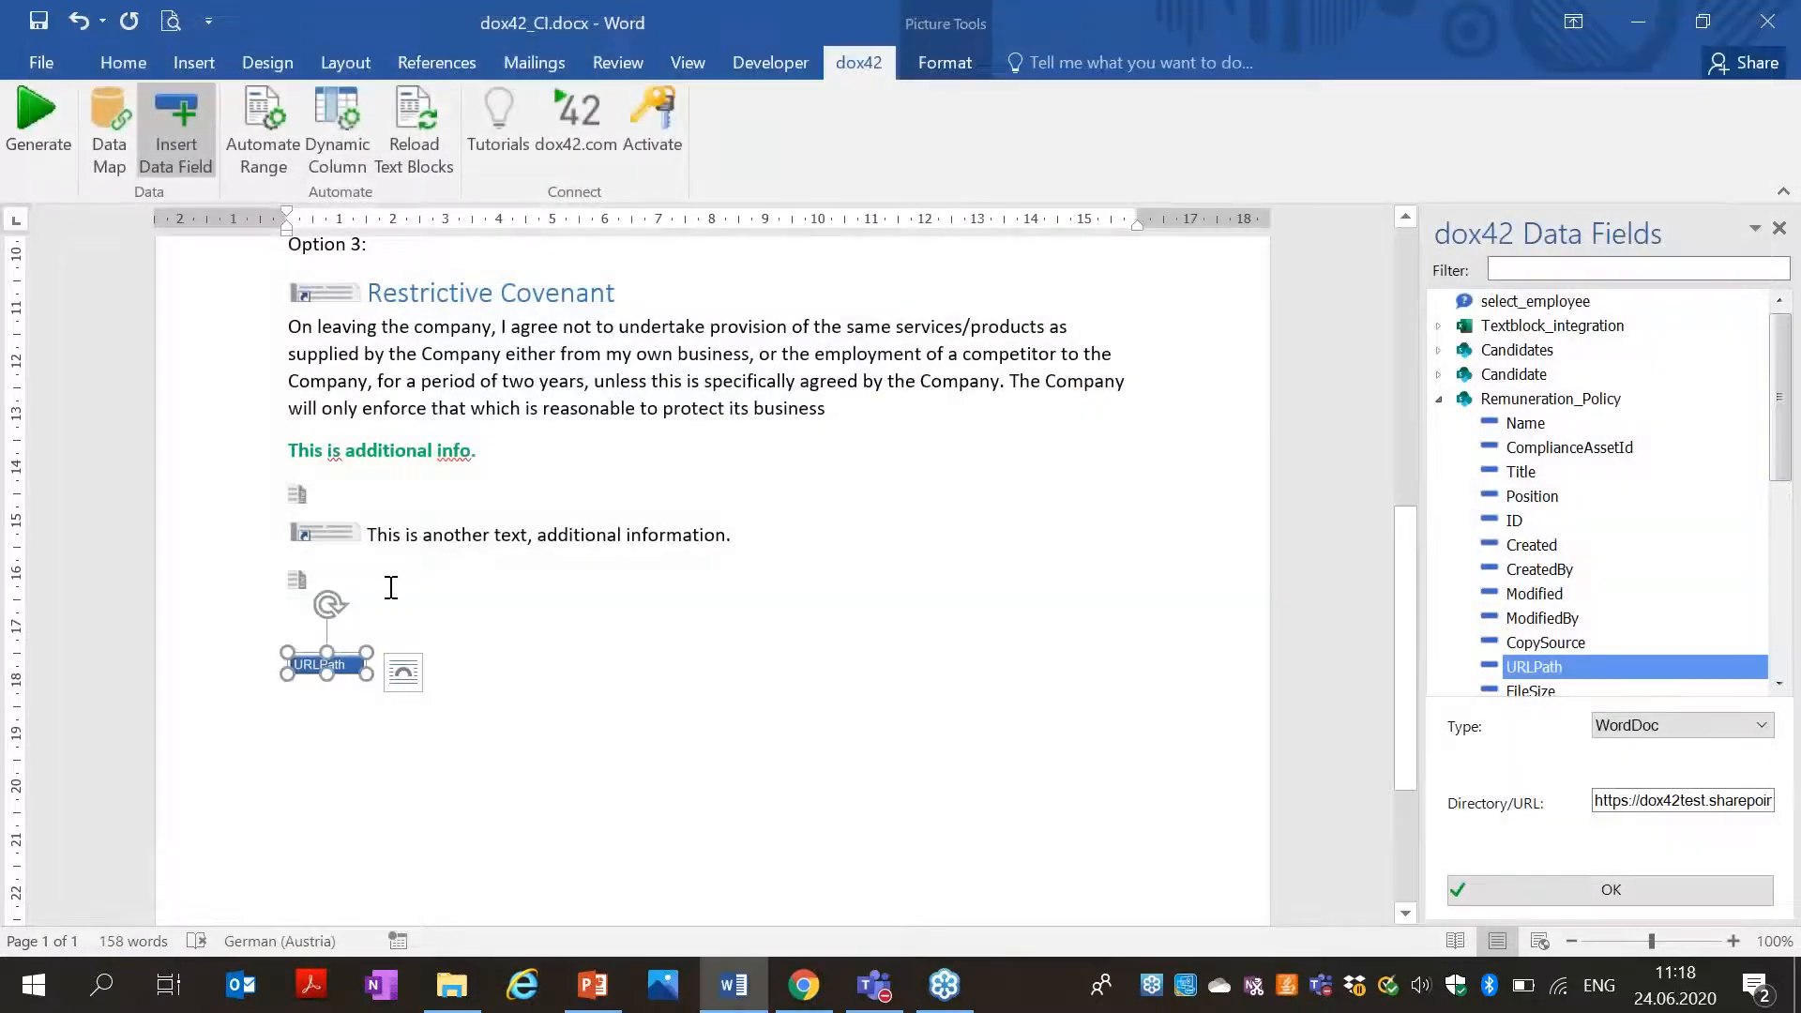
# Put a page break before the URLPath field so it starts page 2.
pyautogui.click(395, 582)
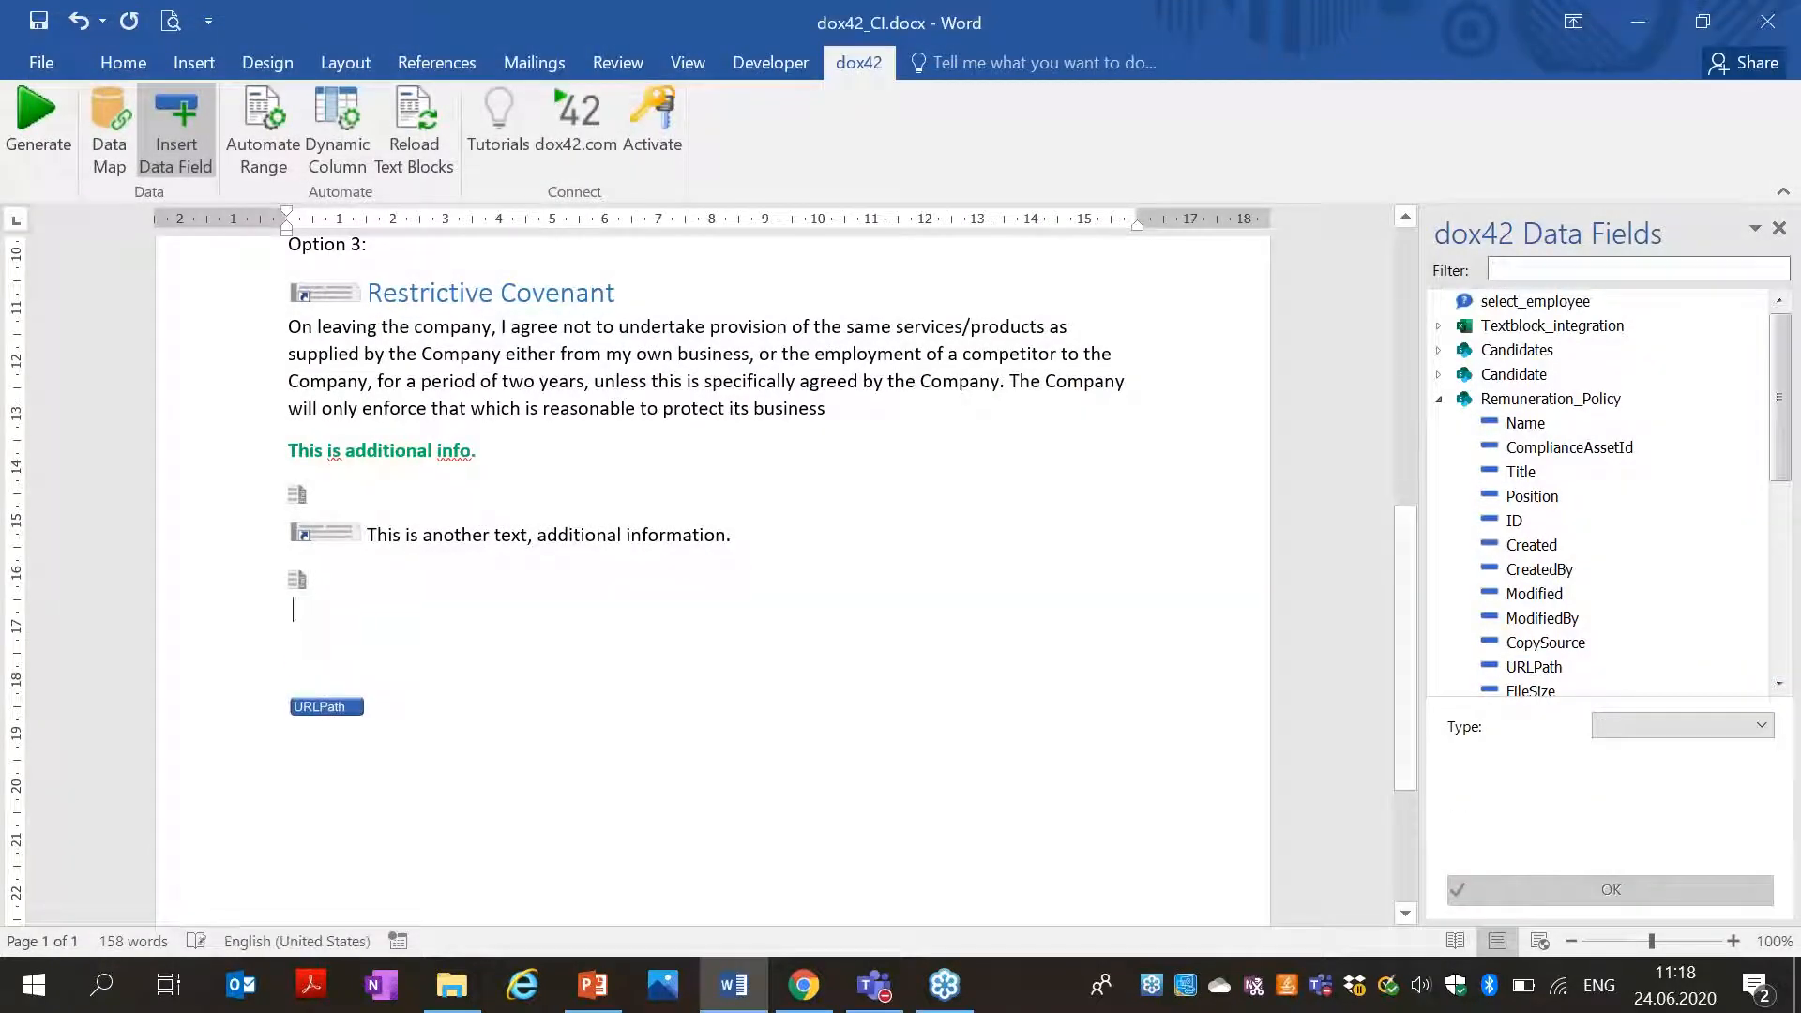
pyautogui.press('super')
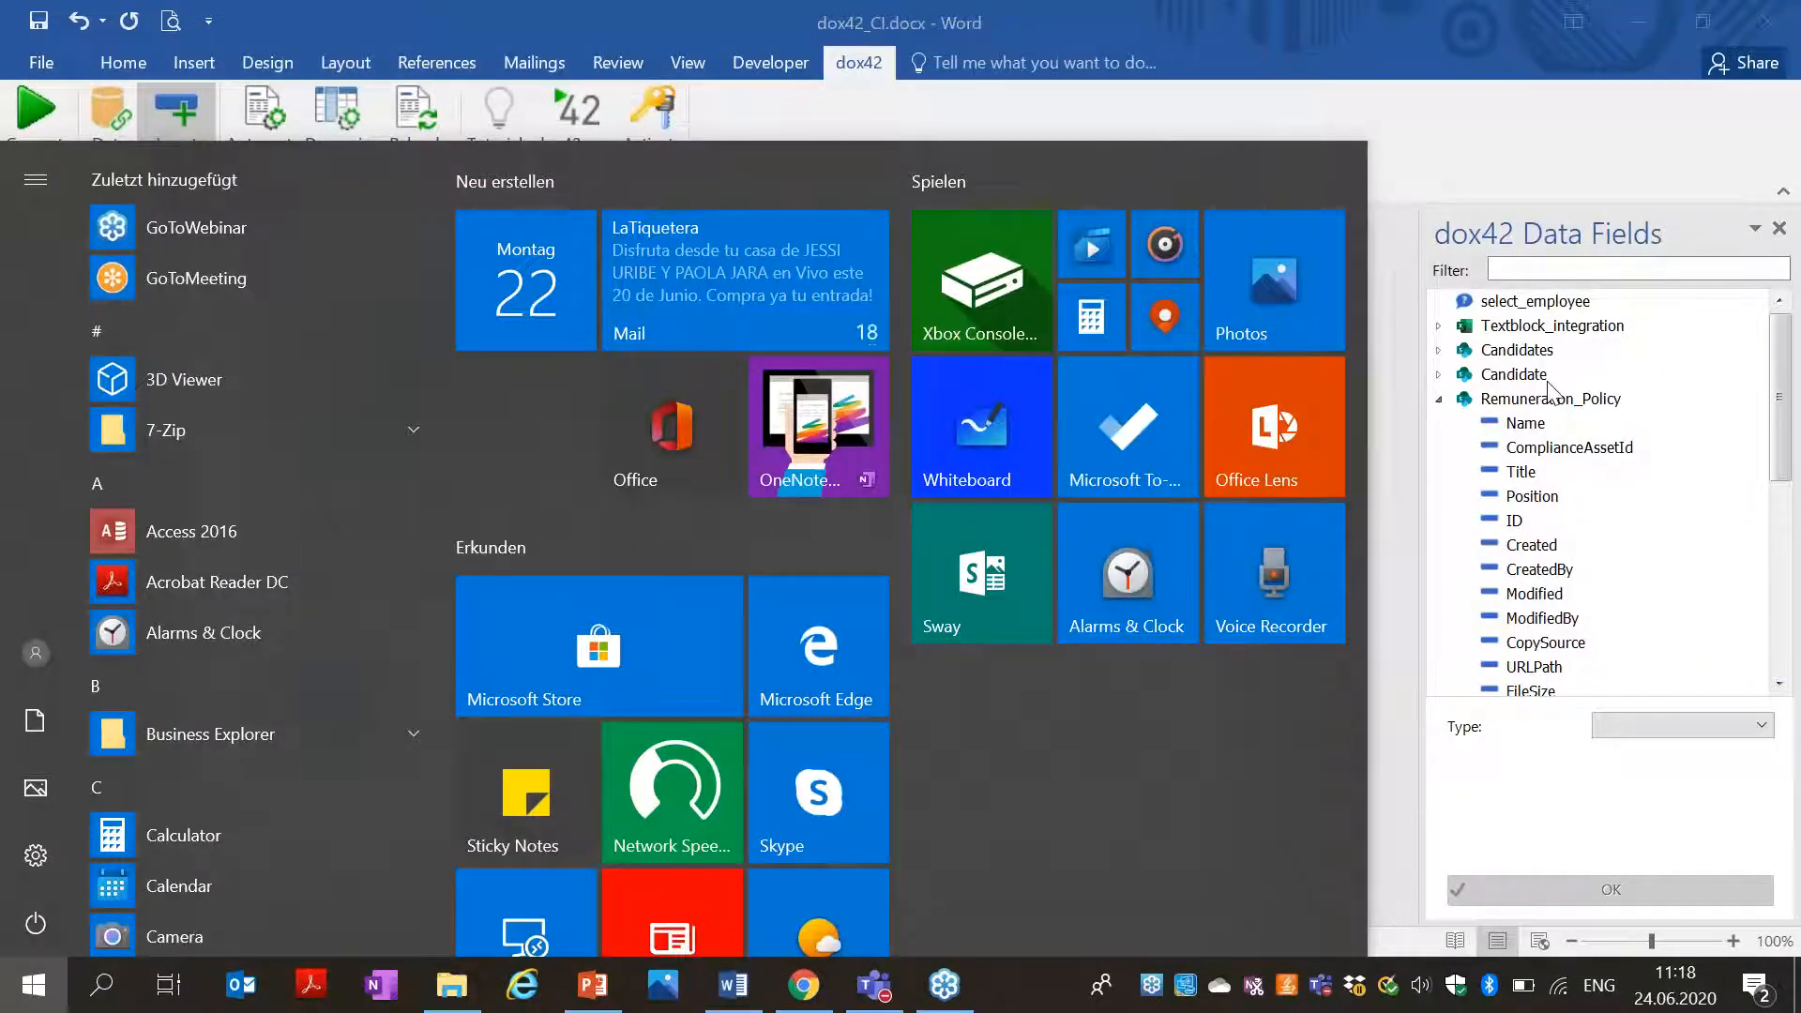
pyautogui.press('Escape')
pyautogui.scroll(-5, 363, 640)
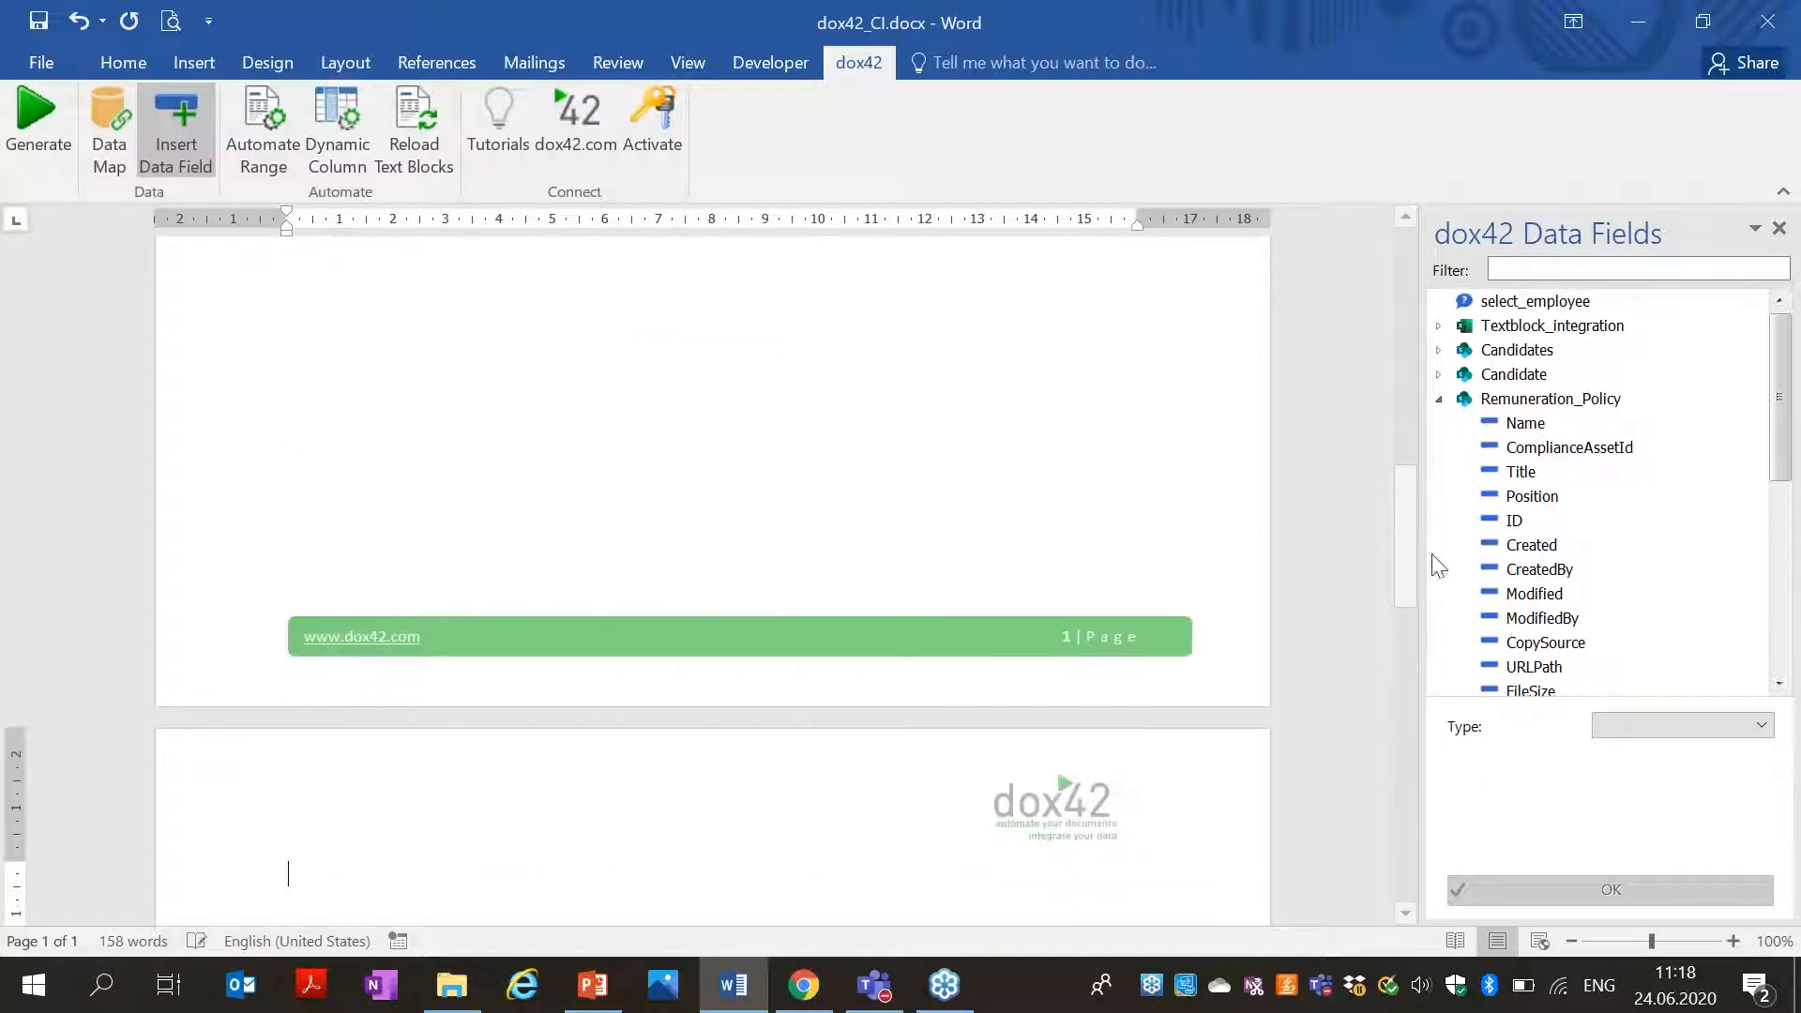
pyautogui.moveTo(1397, 546); pyautogui.dragTo(1399, 638)
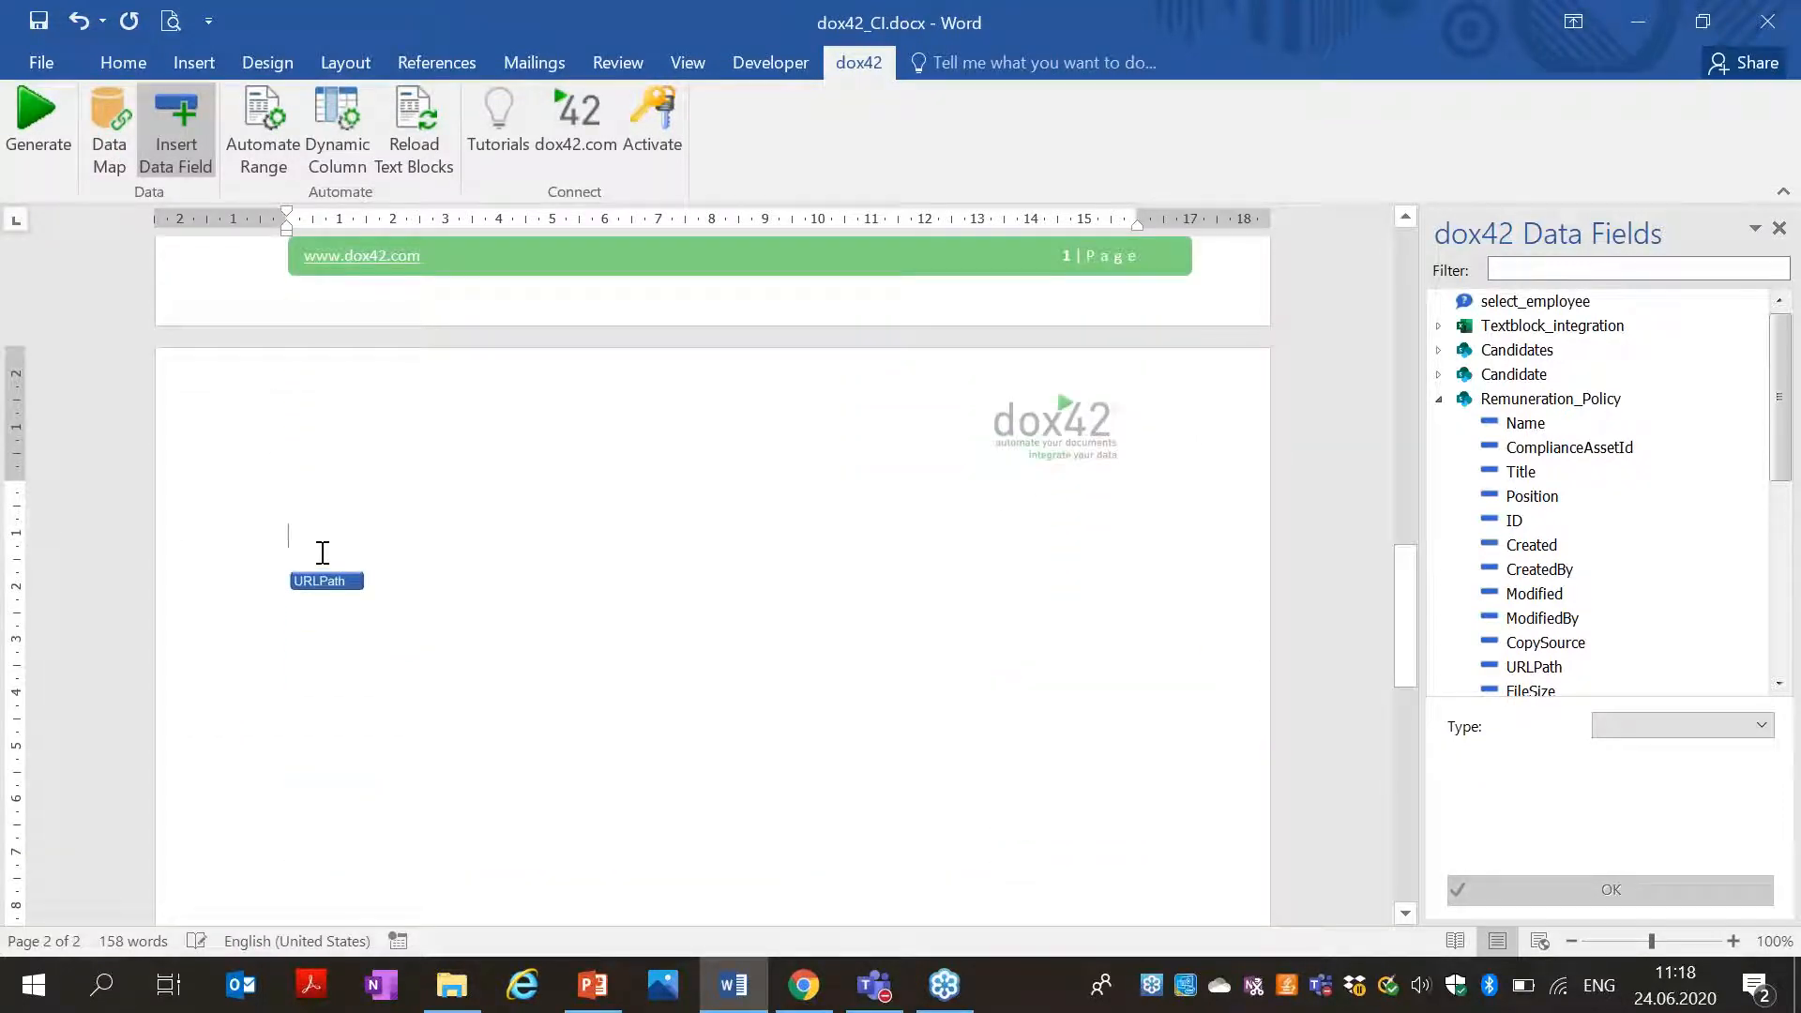
# Save the template and generate the document for the second employee in the list.
pyautogui.click(41, 128)
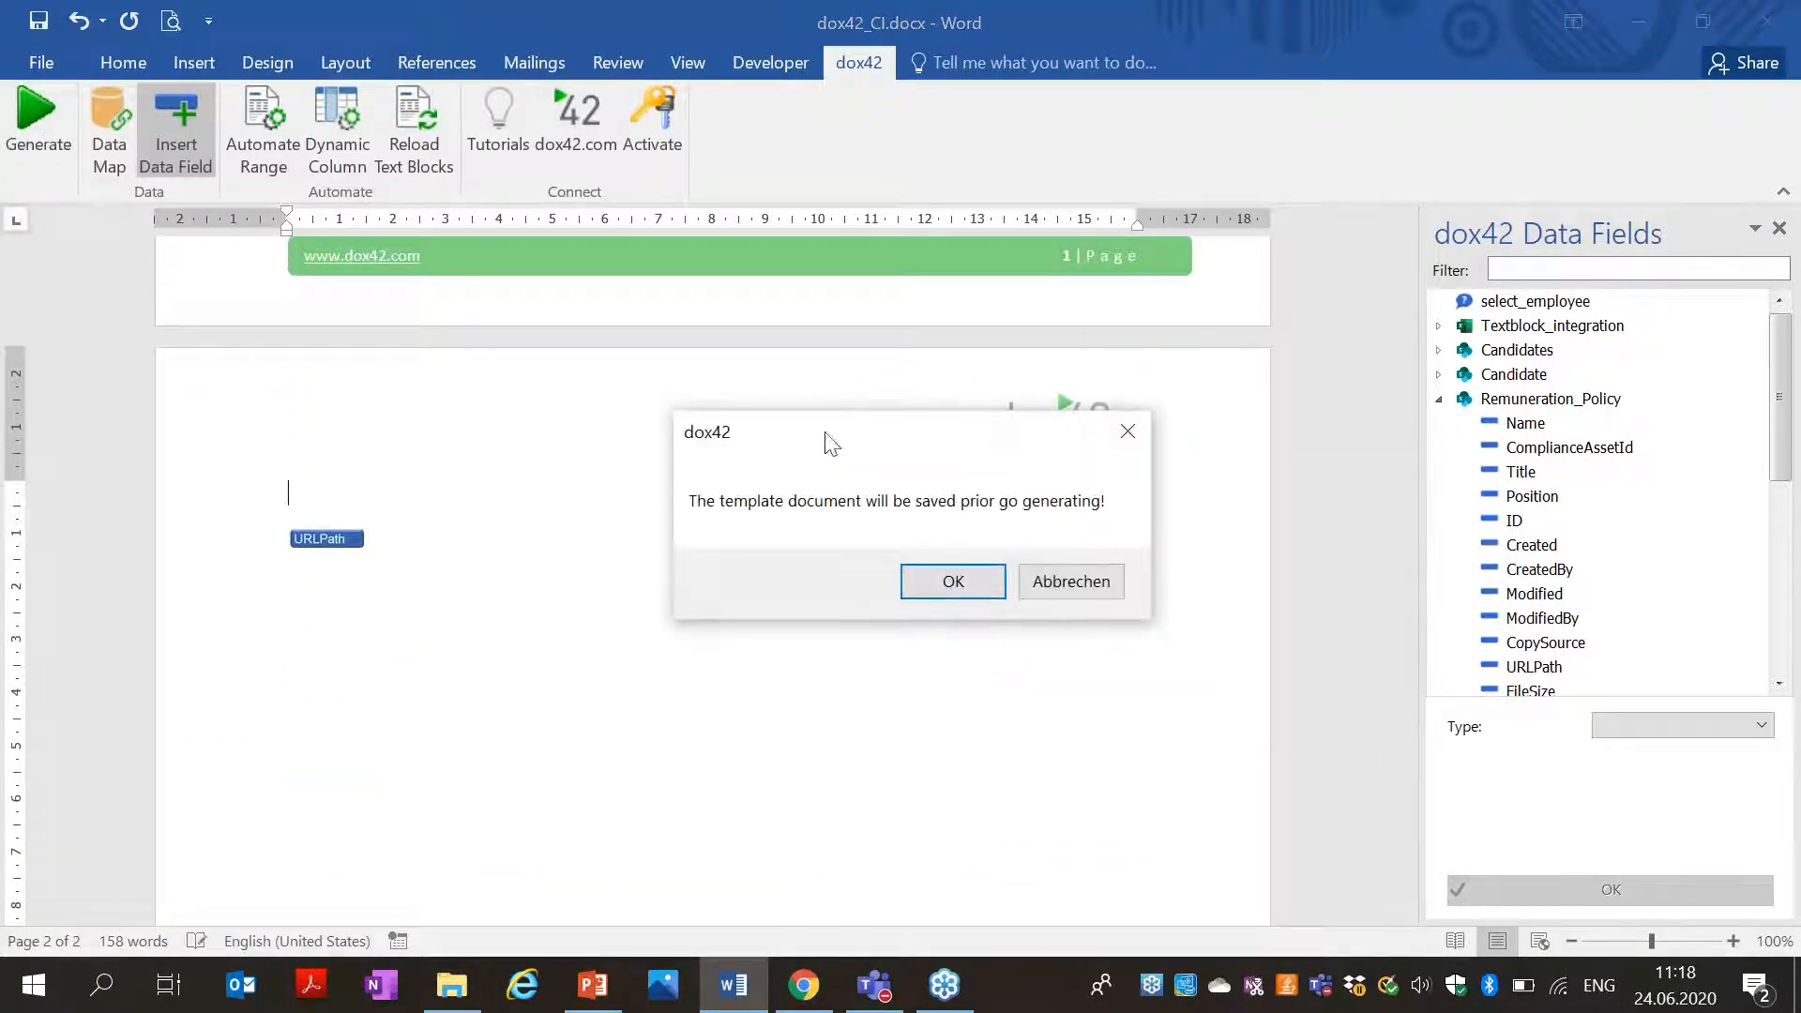
pyautogui.click(934, 588)
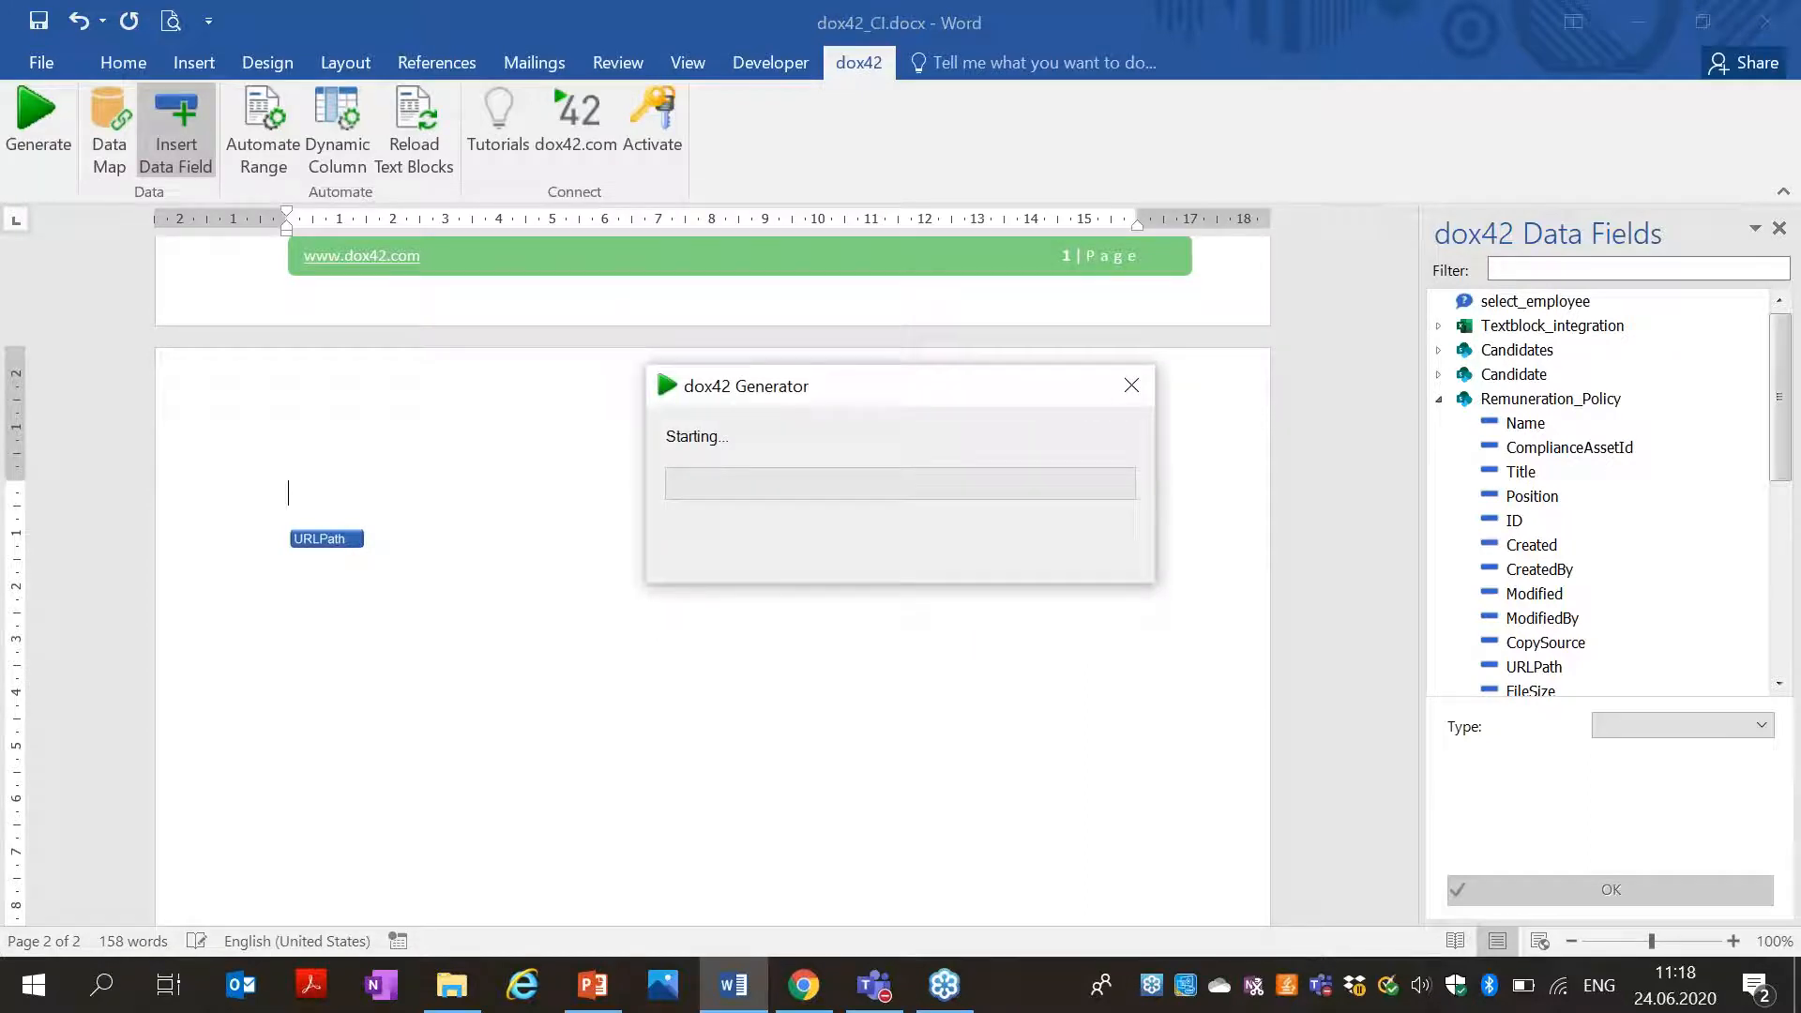
pyautogui.click(829, 479)
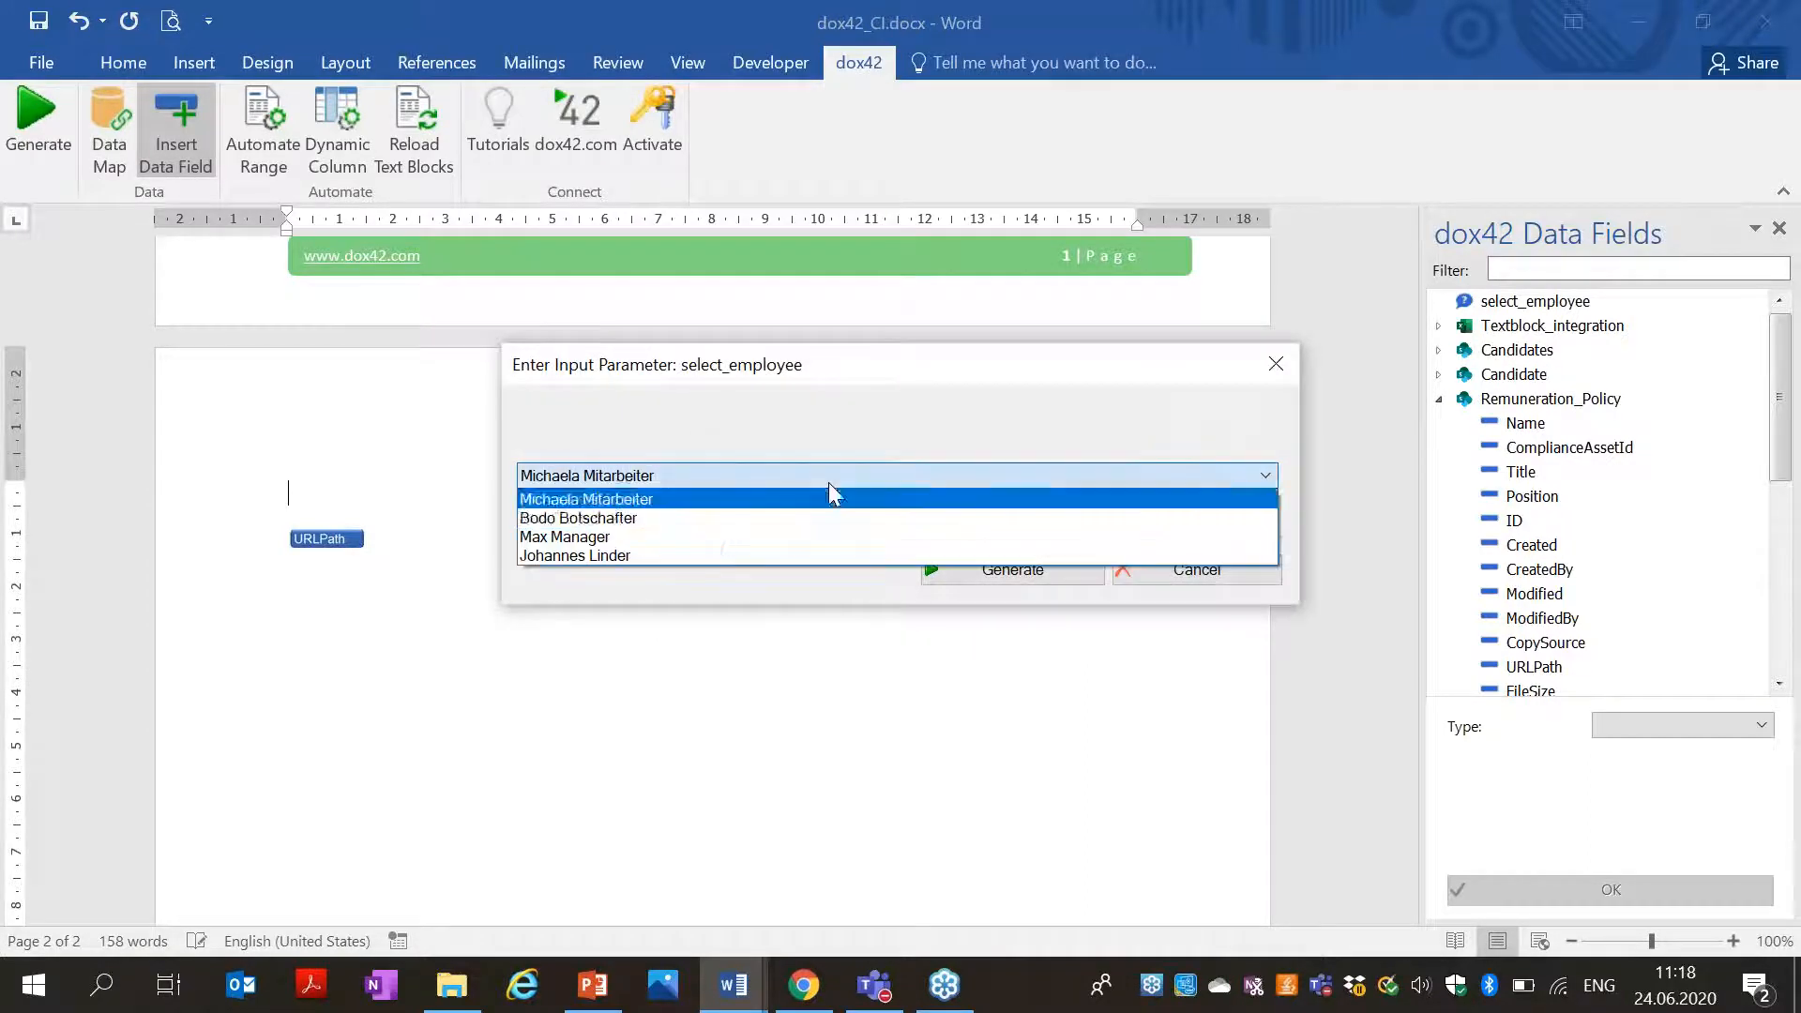
pyautogui.click(682, 519)
pyautogui.click(1012, 569)
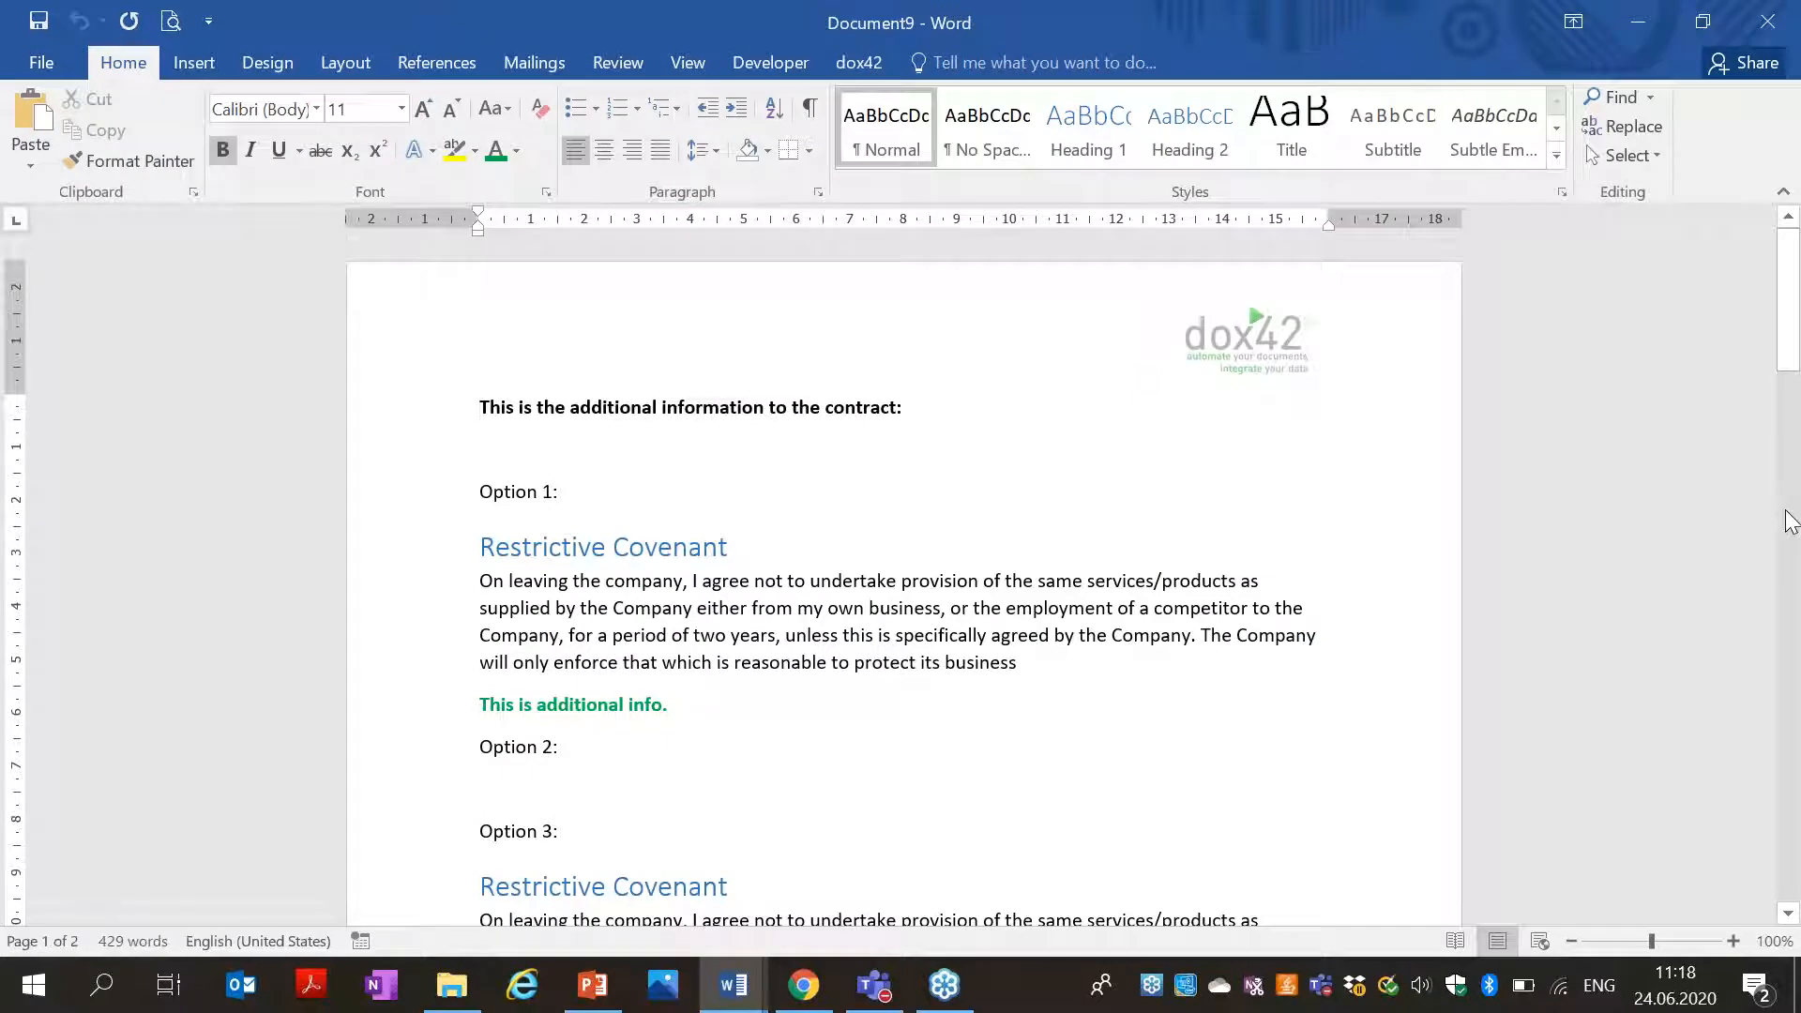
# Scroll Document9 to page 2's Sales Remuneration Policy for the Sales Manager, then back up.
pyautogui.click(1789, 510)
pyautogui.moveTo(1790, 510); pyautogui.dragTo(1797, 741)
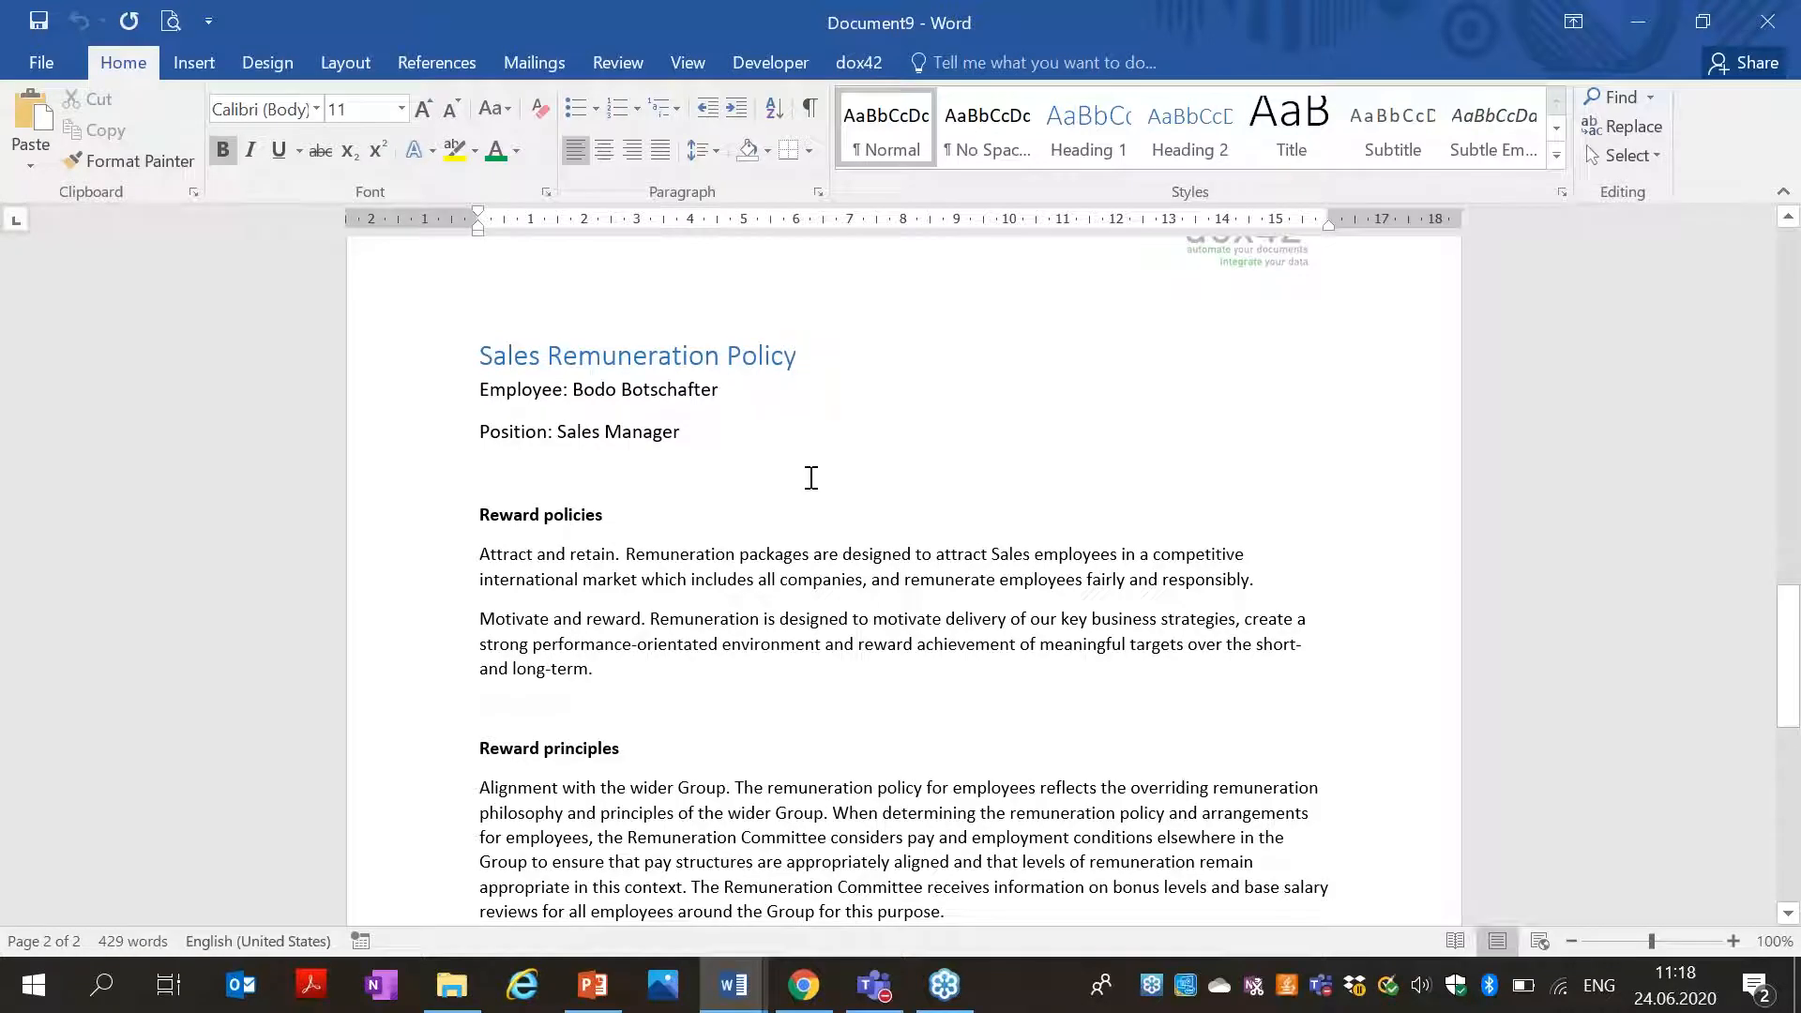
pyautogui.moveTo(1793, 661); pyautogui.dragTo(1639, 227)
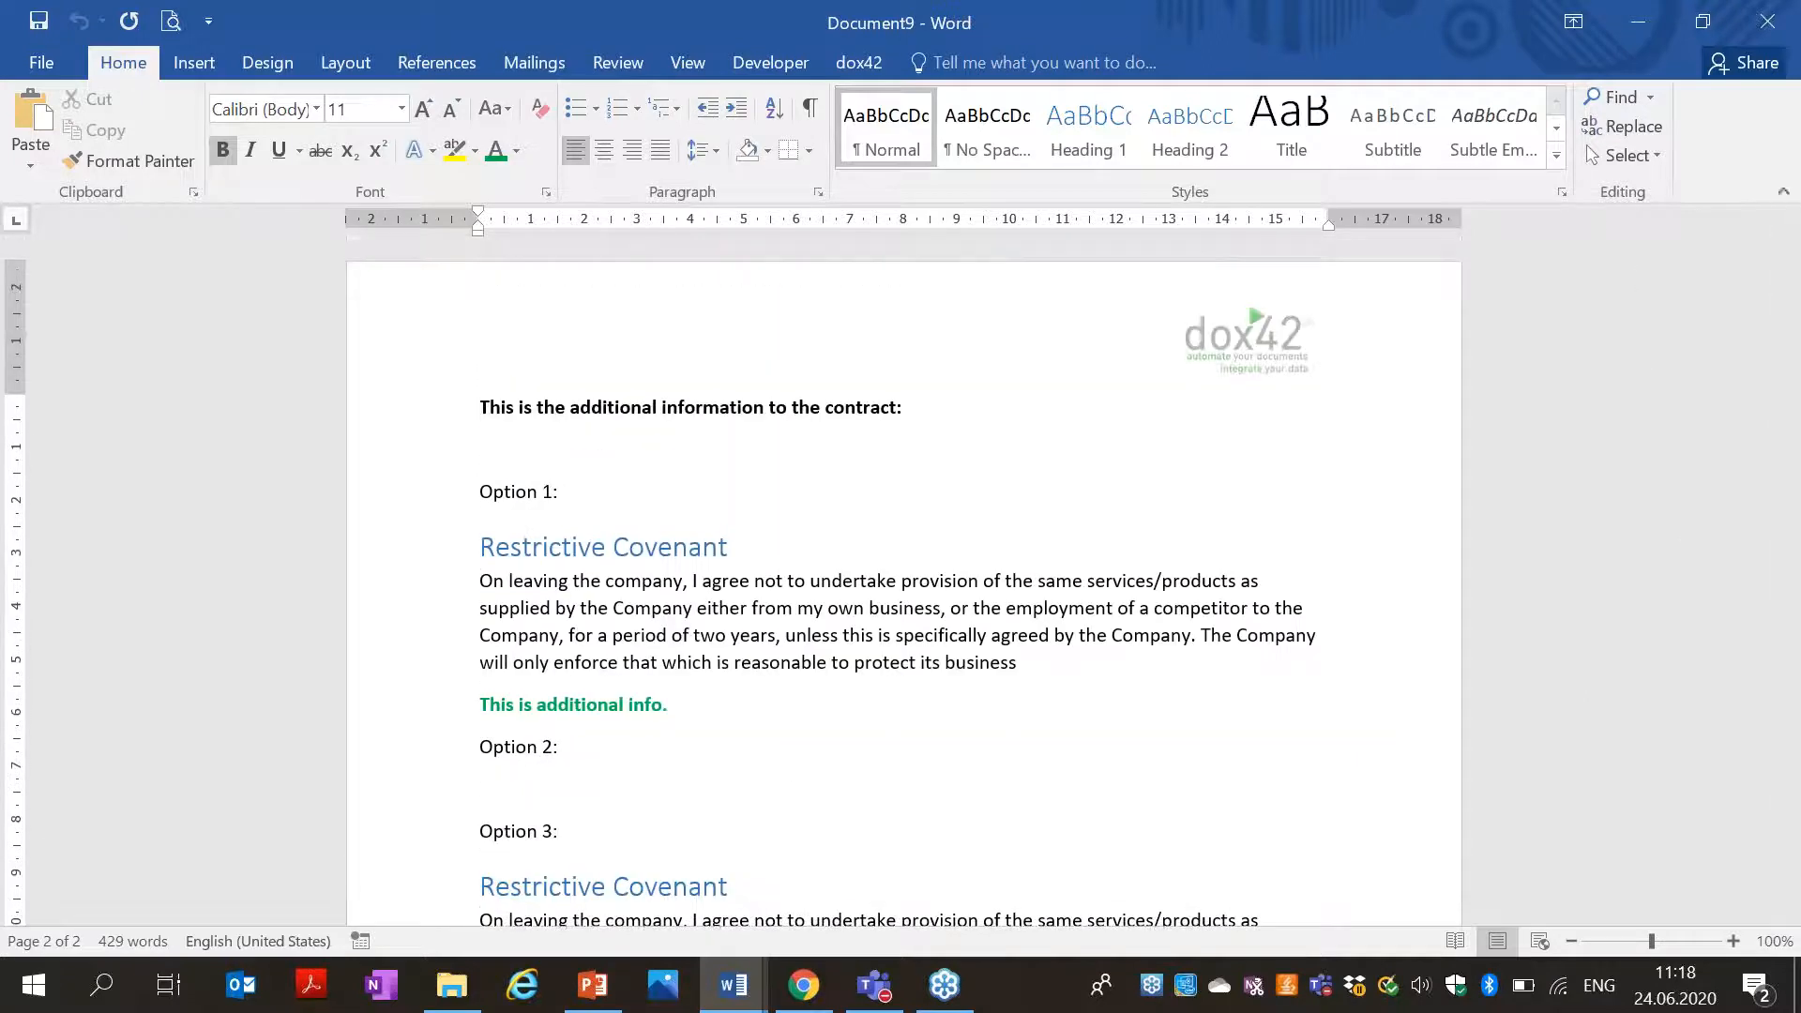
pyautogui.click(1049, 531)
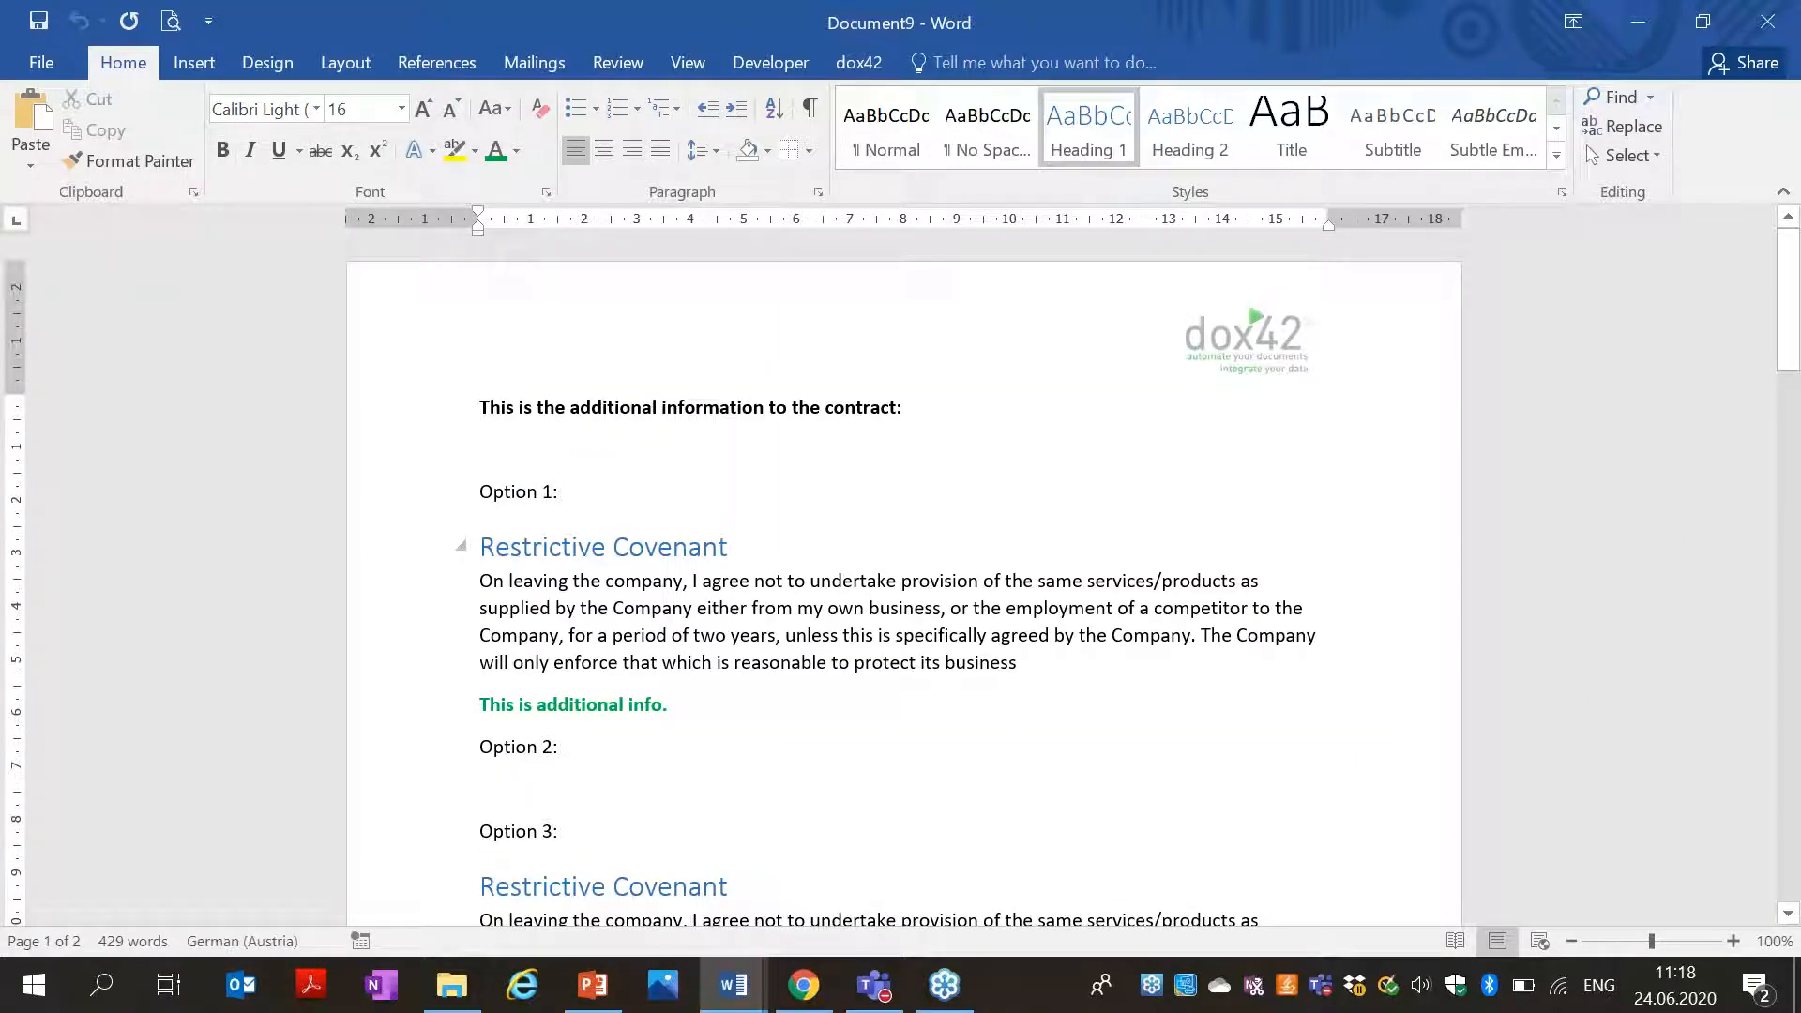